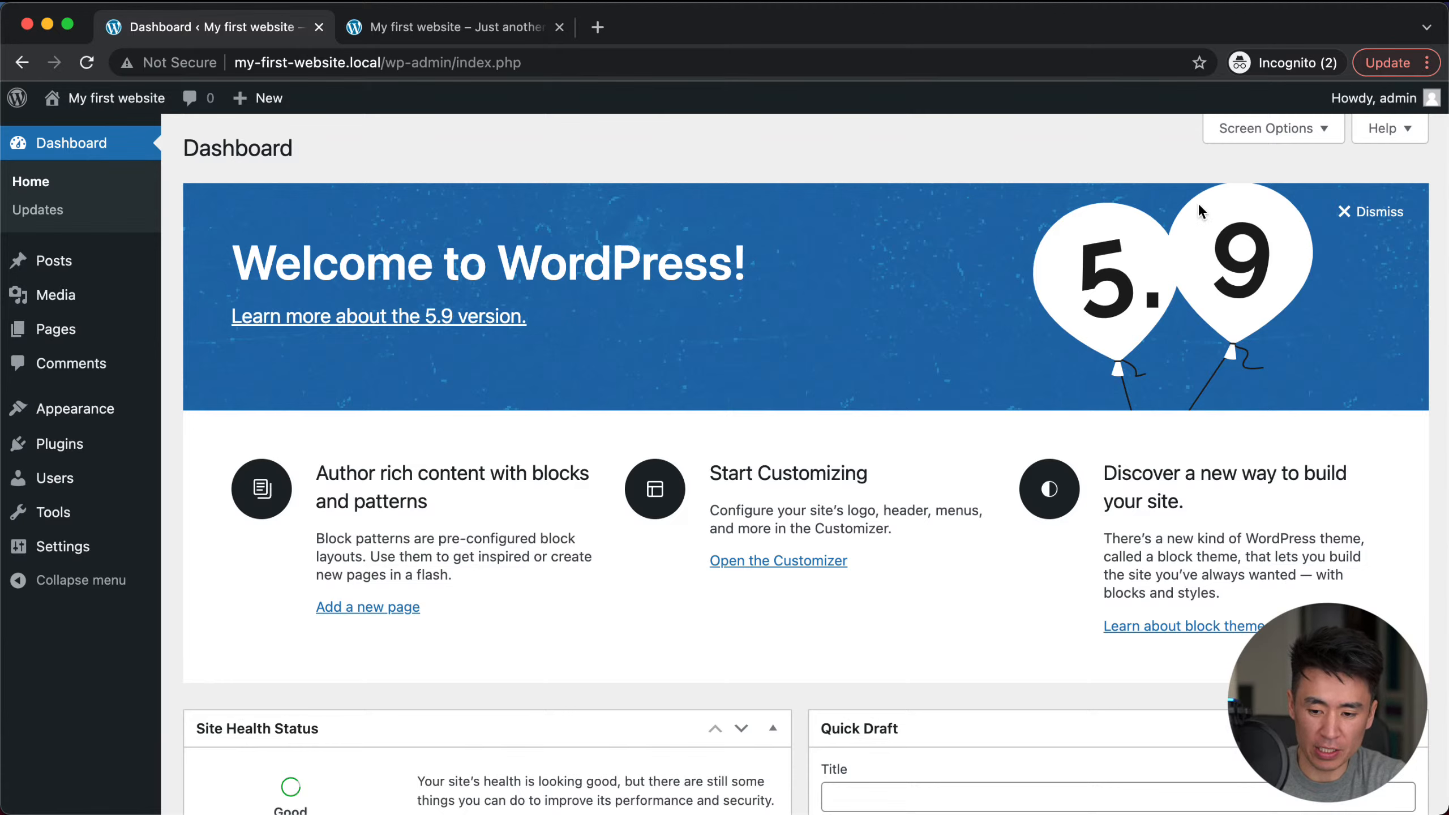
Step: Dismiss the Welcome to WordPress panel on the dashboard
left_click(1354, 214)
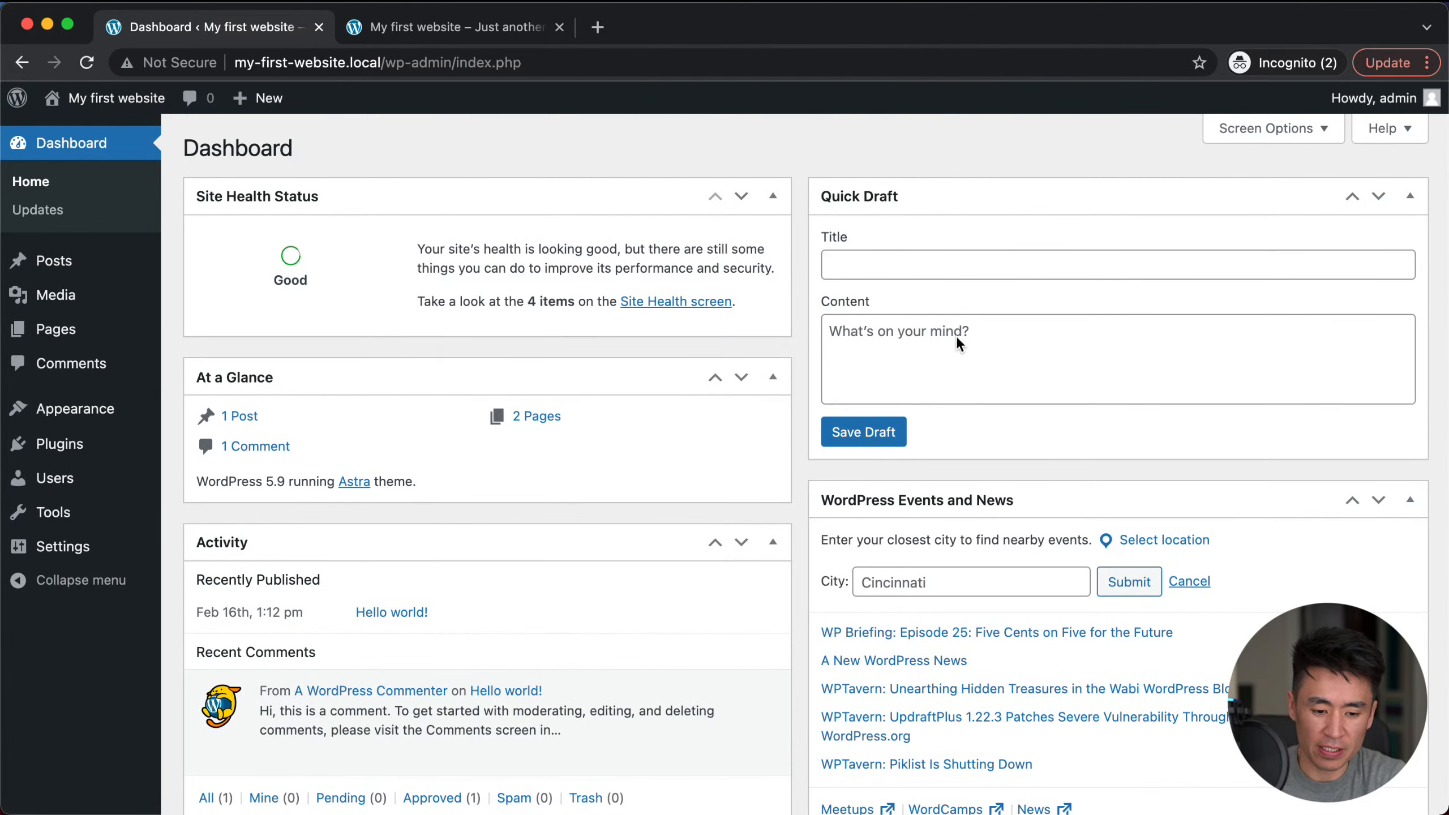
scroll(738, 376, "down", 3)
scroll(625, 481, "up", 3)
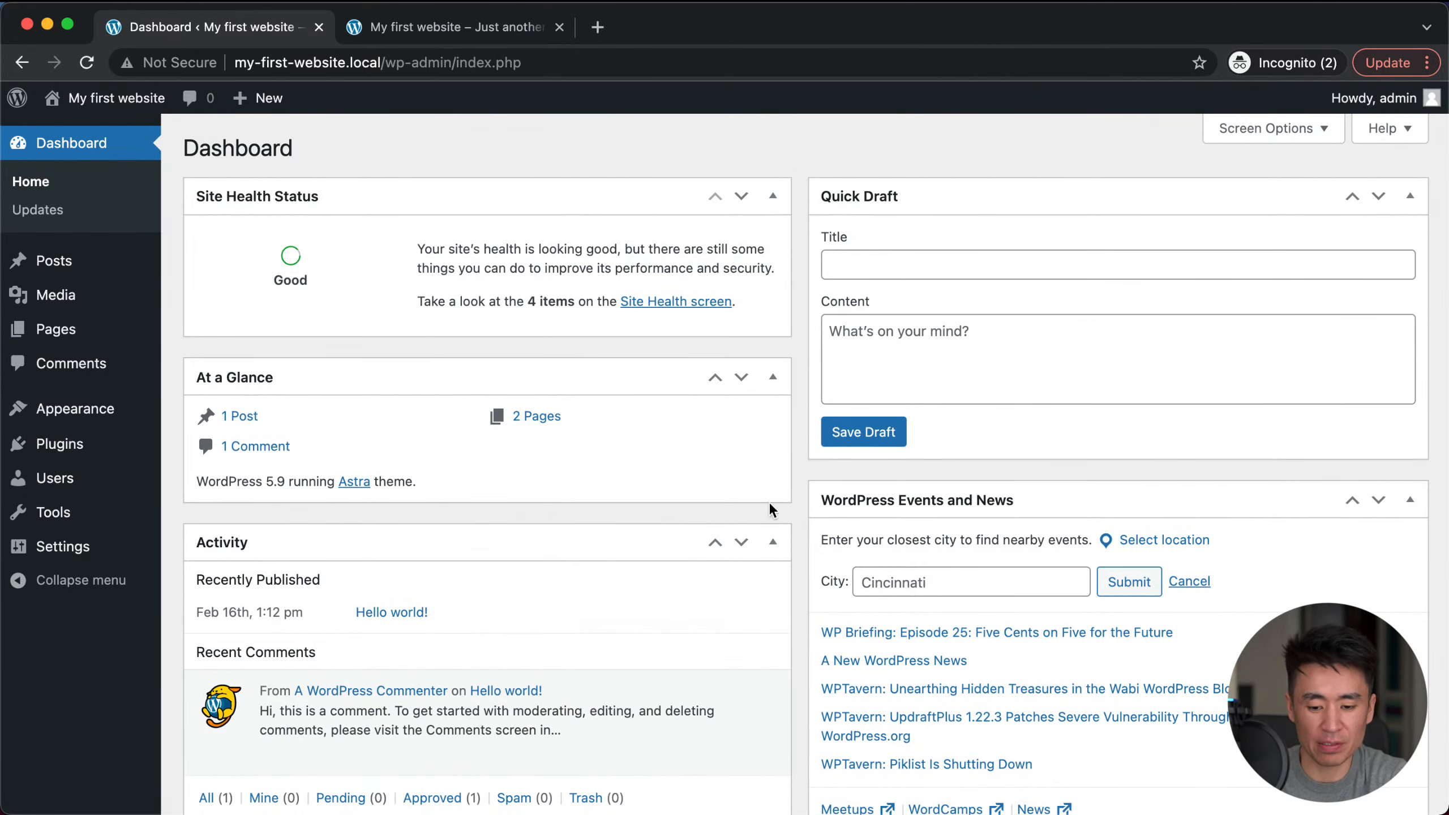
scroll(641, 504, "down", 3)
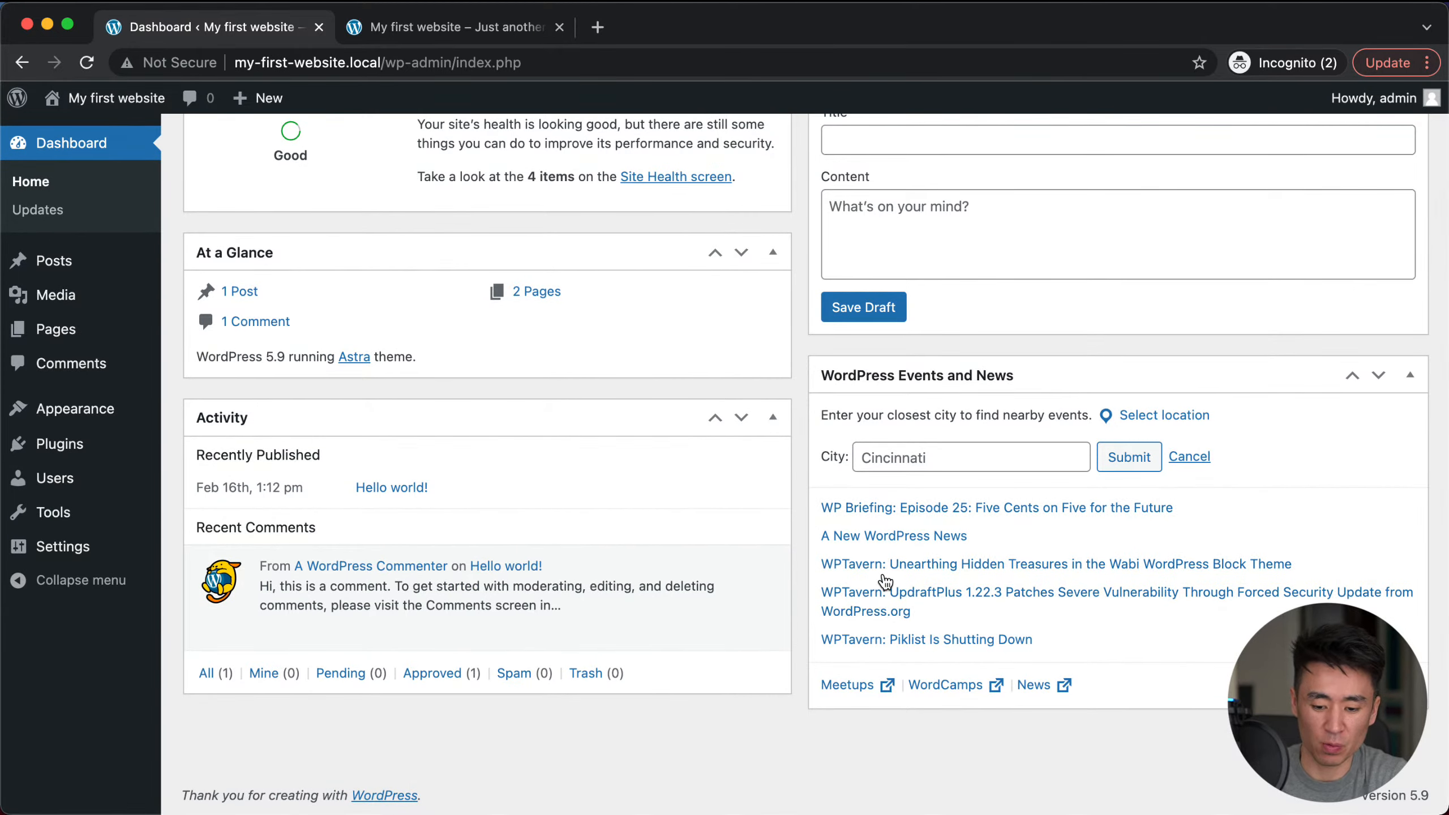
scroll(886, 586, "up", 3)
Step: Hide the Events and News, Quick Draft, Activity, At a Glance and Site Health Status widgets
left_click(1276, 129)
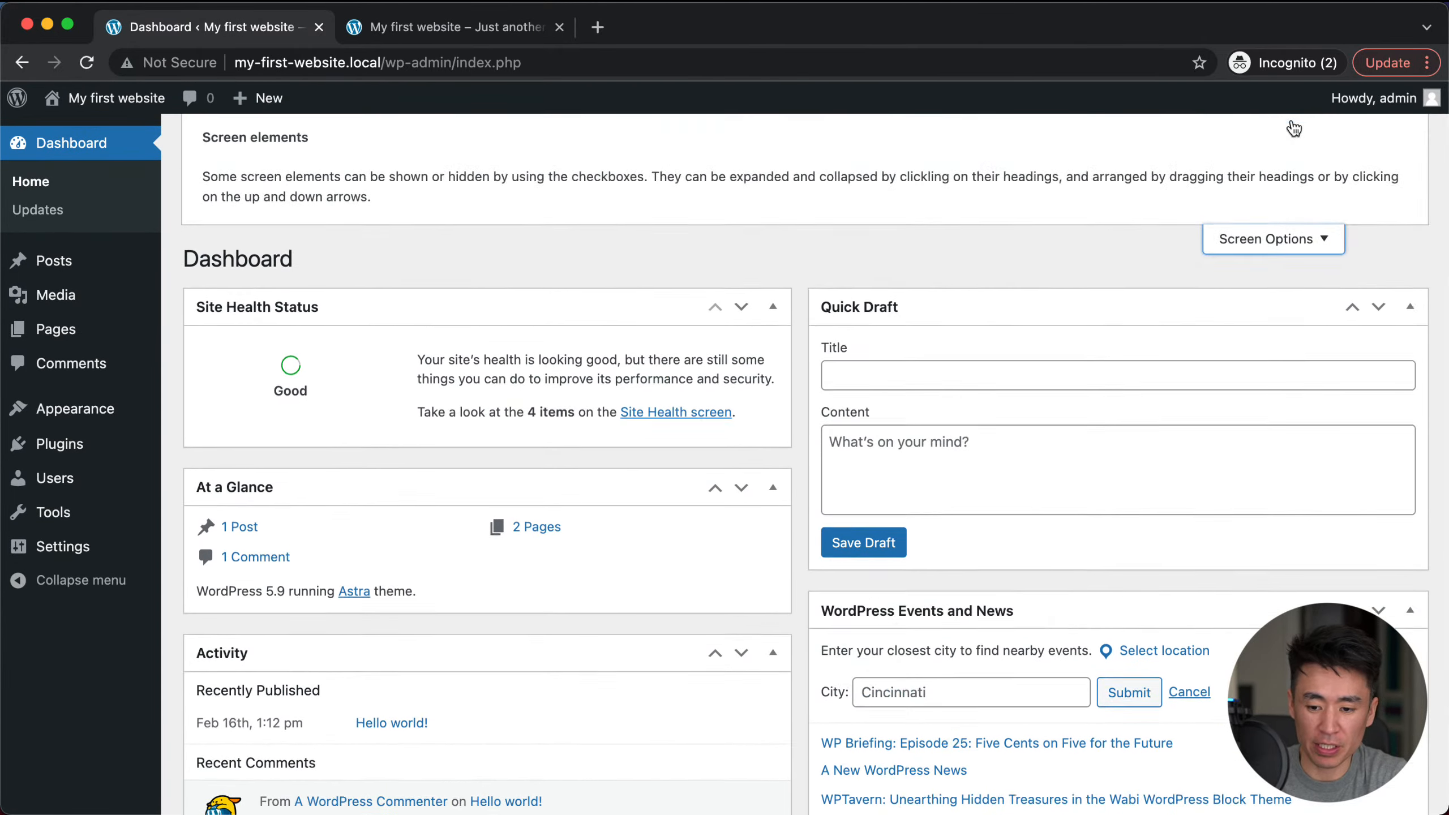
left_click(711, 237)
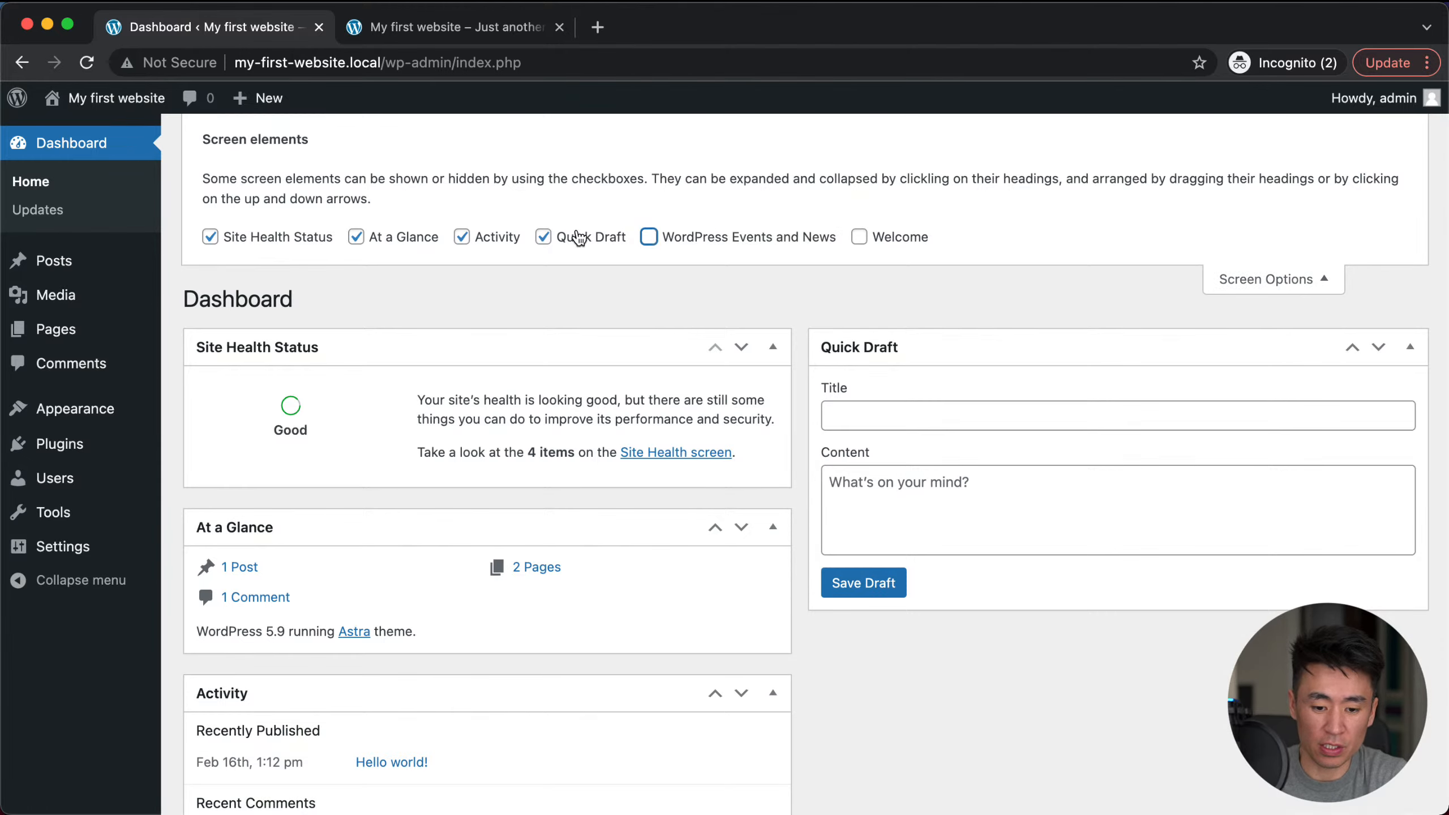
left_click(563, 237)
left_click(503, 237)
left_click(419, 239)
left_click(300, 236)
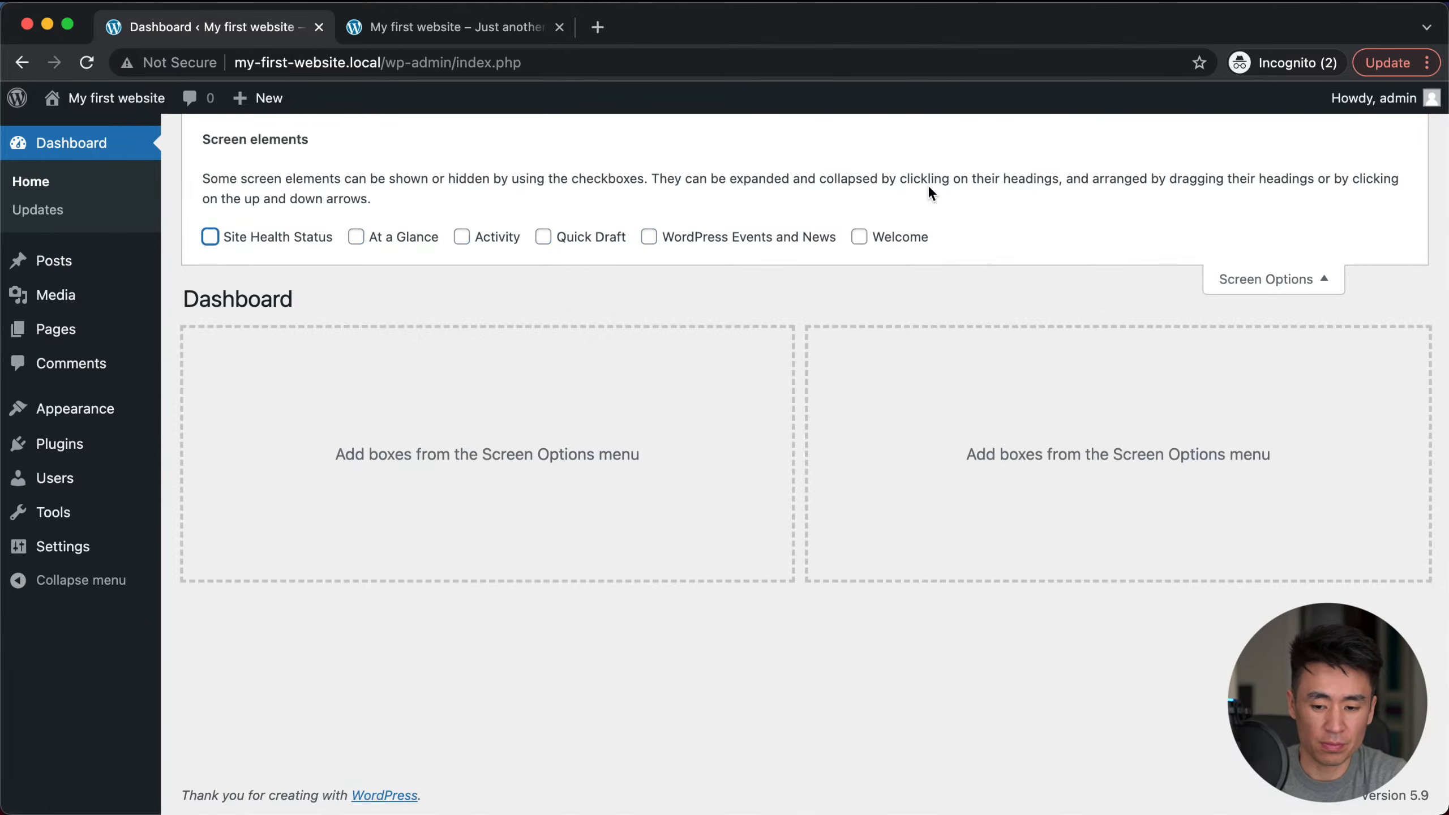
left_click(1258, 279)
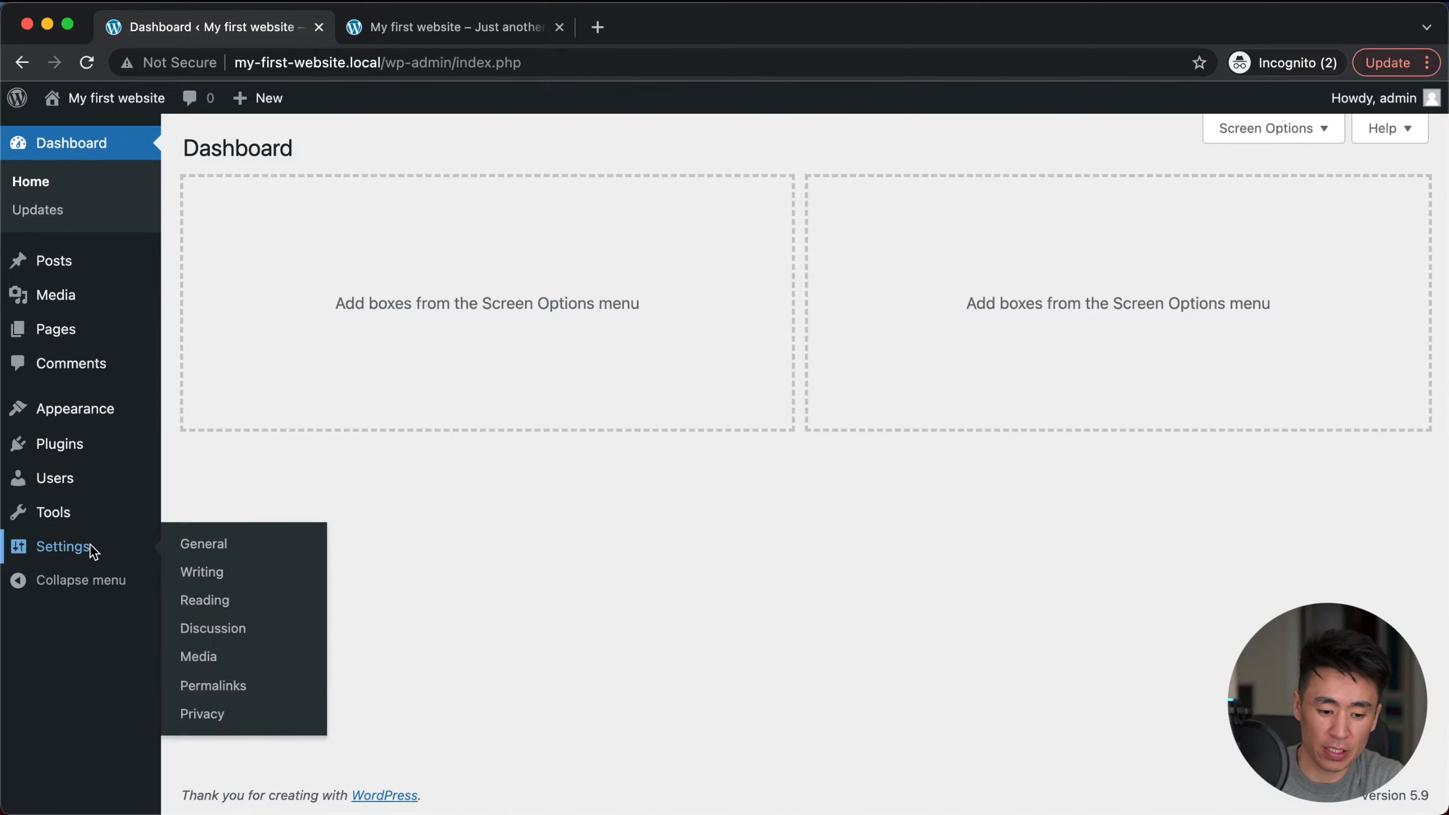
Step: Open General Settings and select the Site Title and Tagline text without editing
left_click(73, 549)
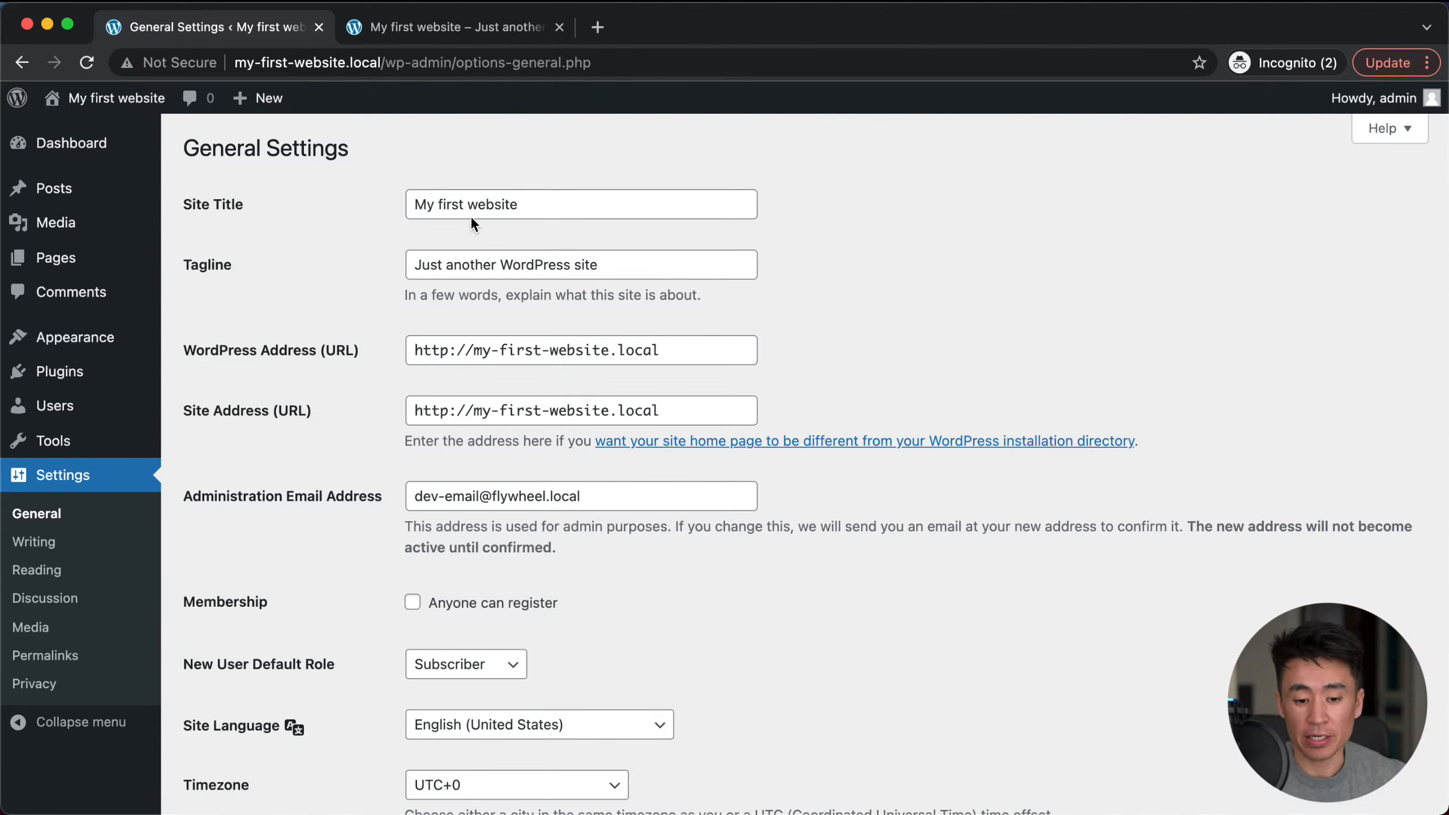
triple_click(446, 206)
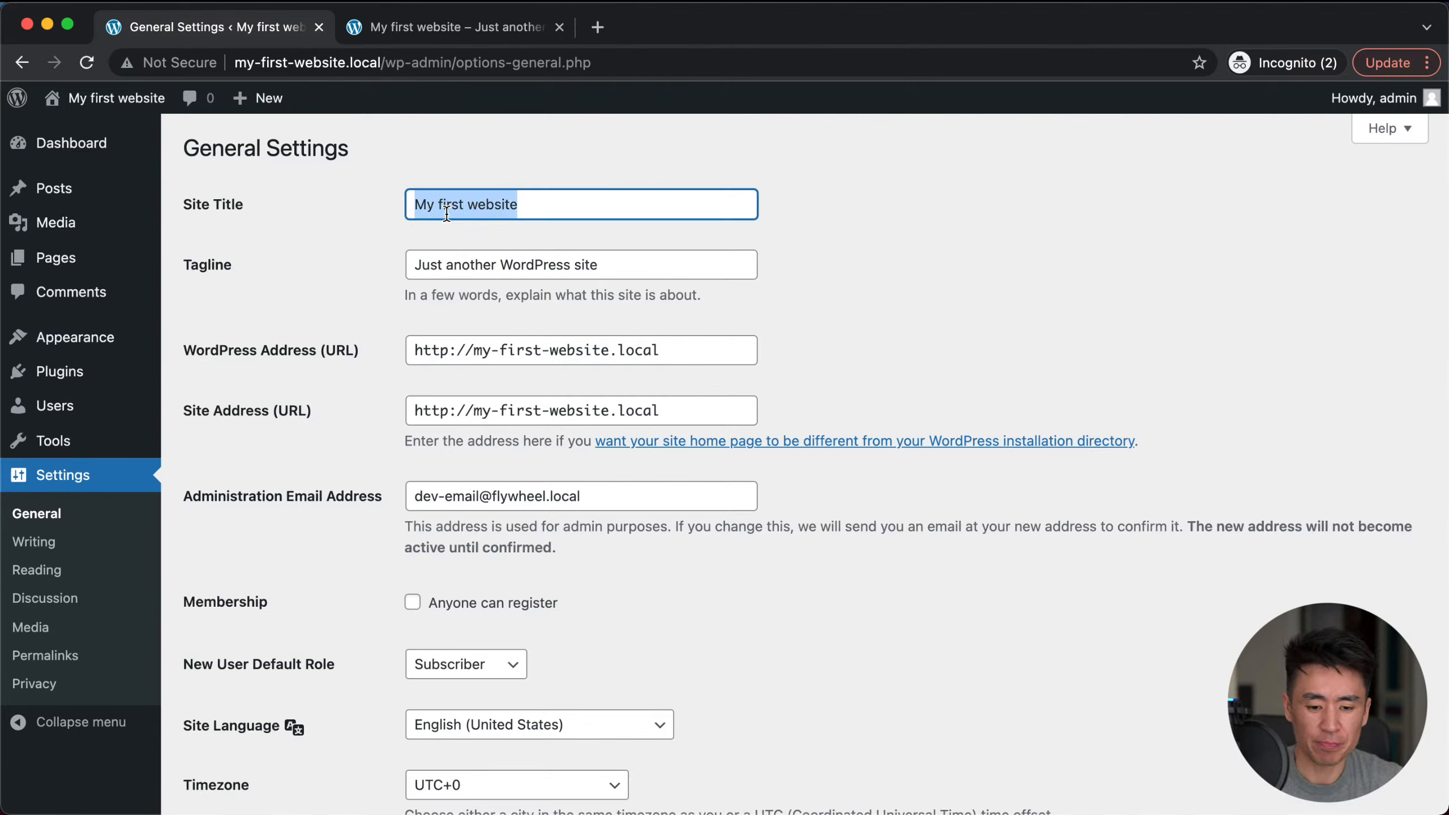
left_click(224, 276)
triple_click(437, 277)
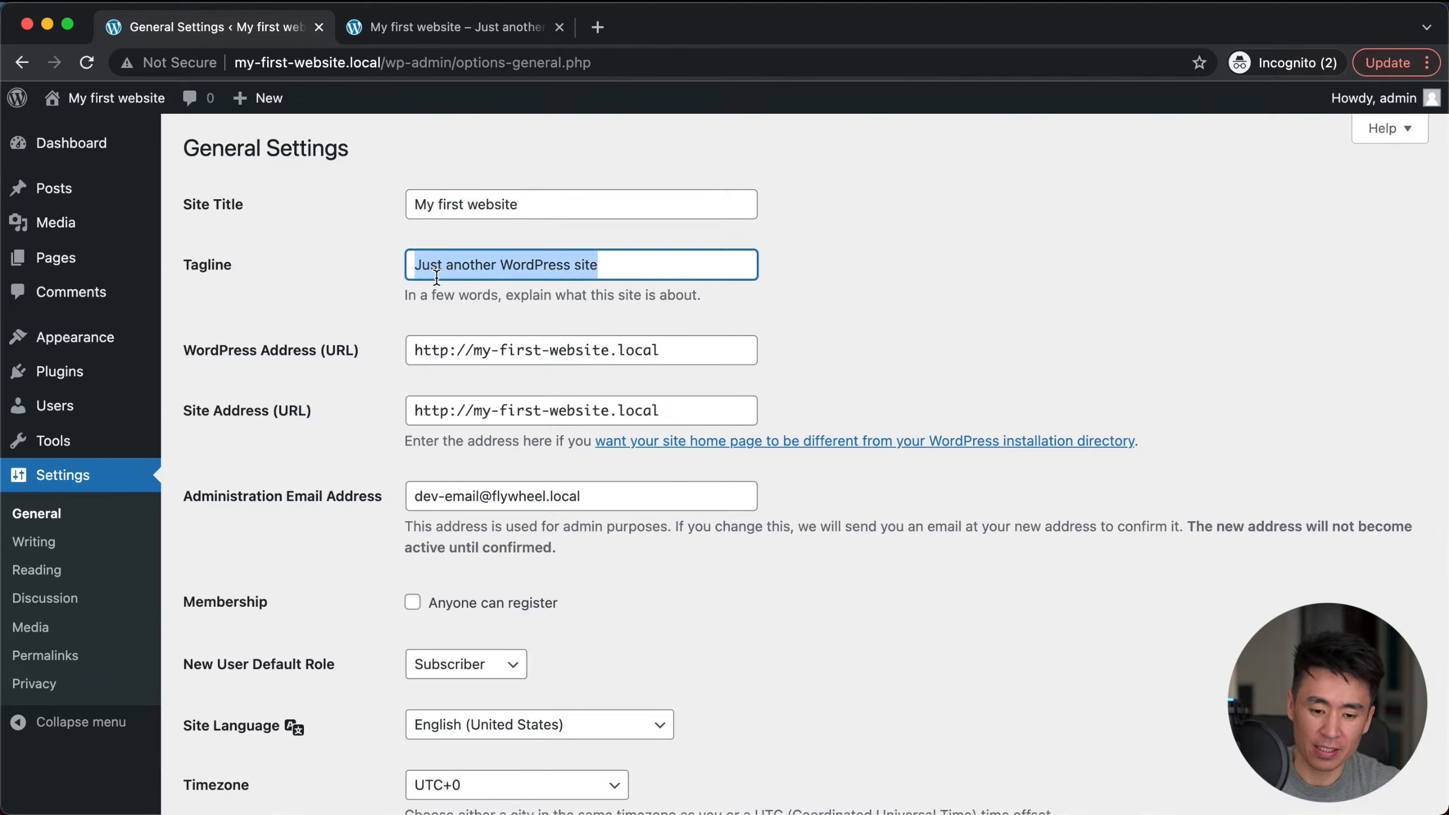
left_click(270, 289)
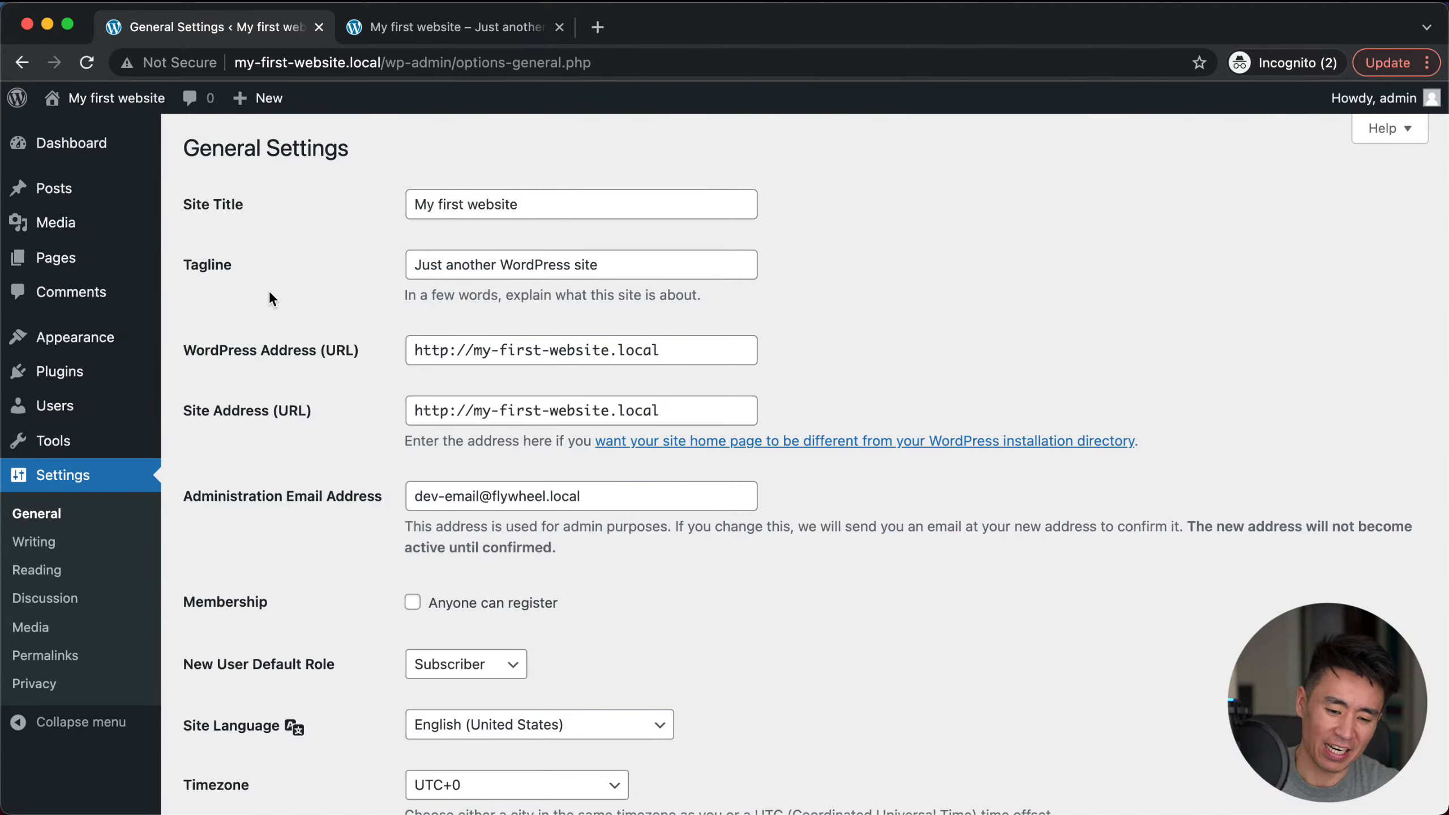
Step: Reselect the Tagline and Site Title text again, leaving both values unchanged
triple_click(491, 265)
left_click(339, 272)
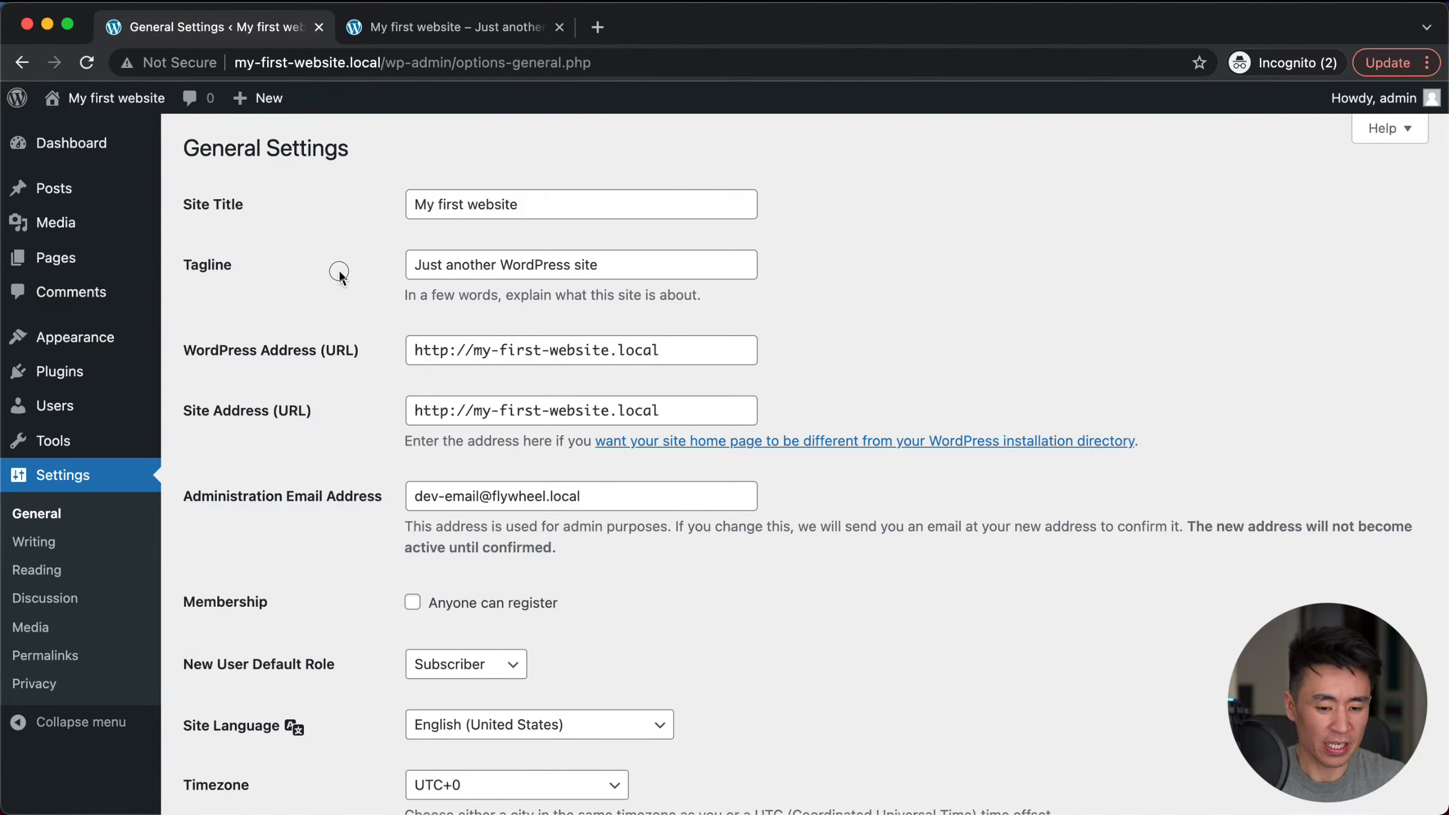
triple_click(449, 266)
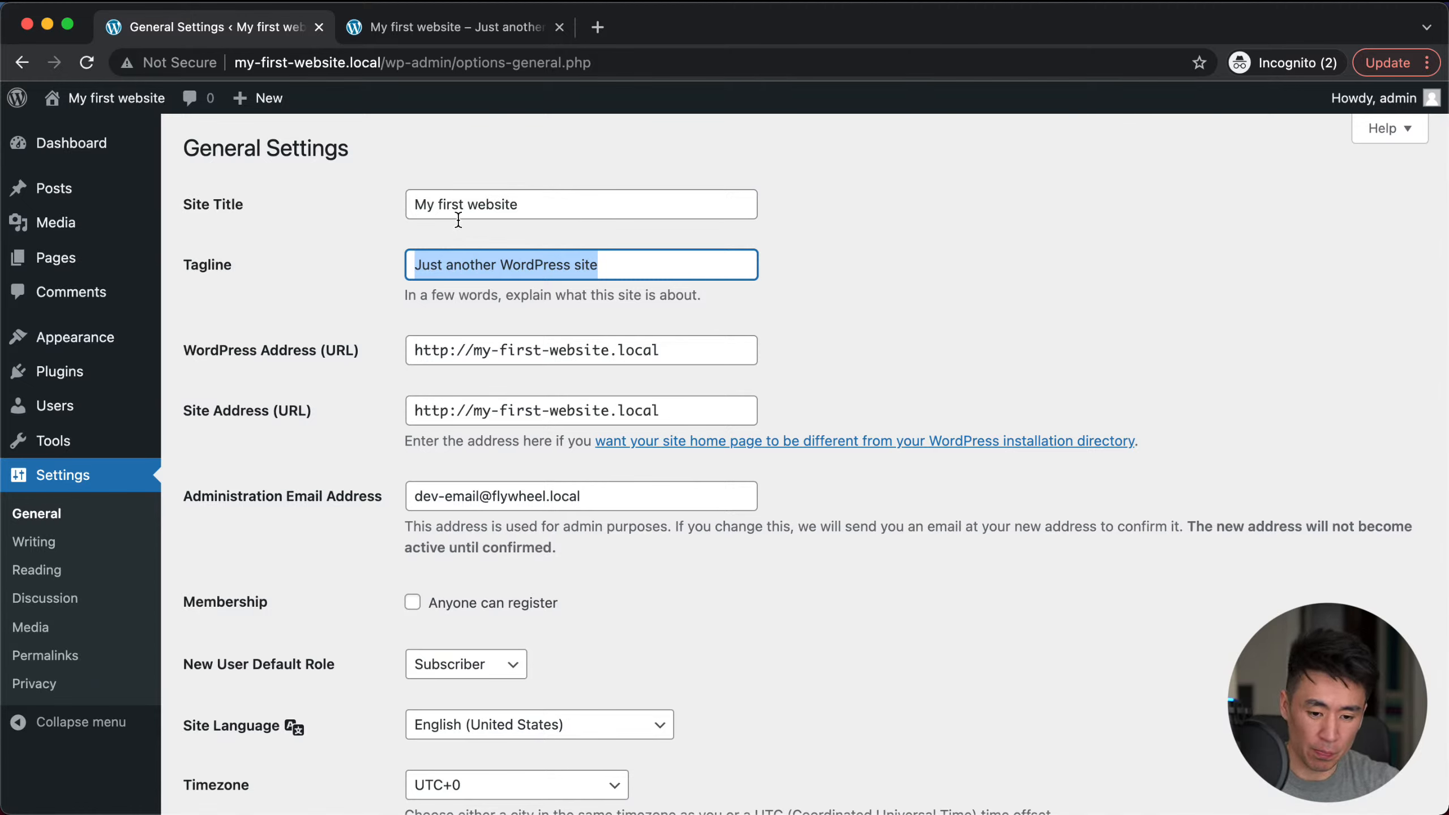
left_click(450, 200)
left_click(443, 260)
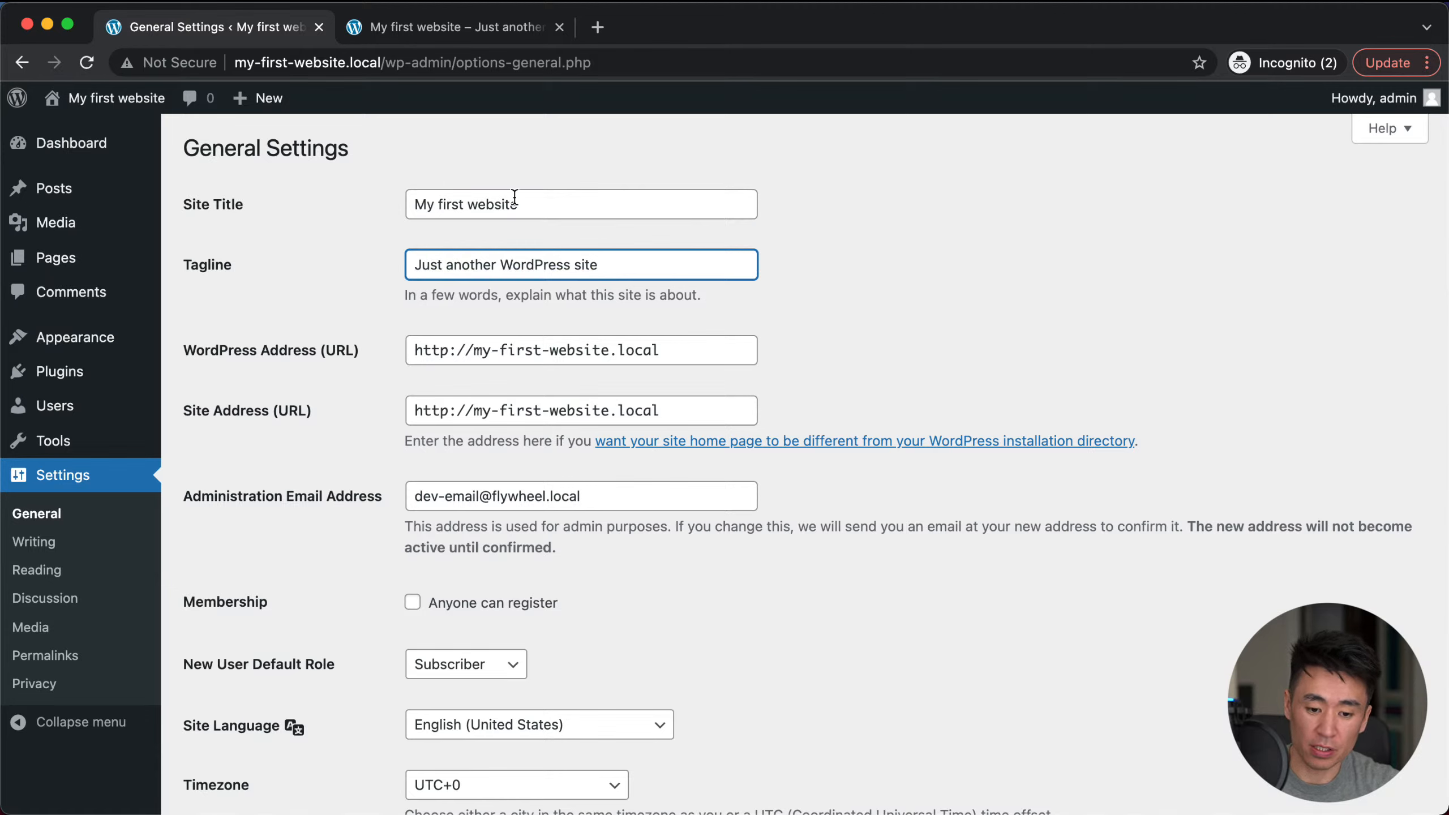
triple_click(454, 202)
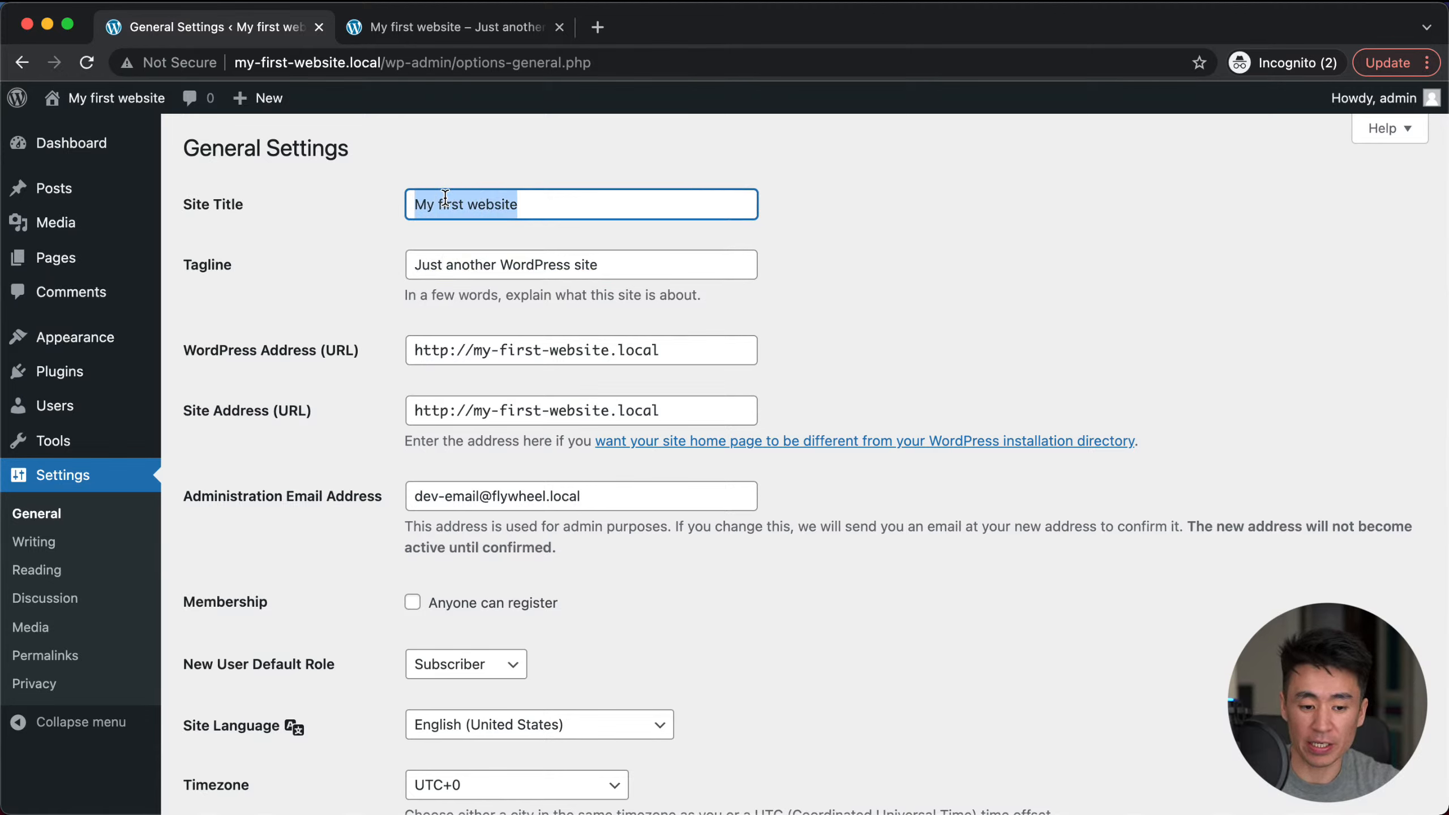
left_click(355, 251)
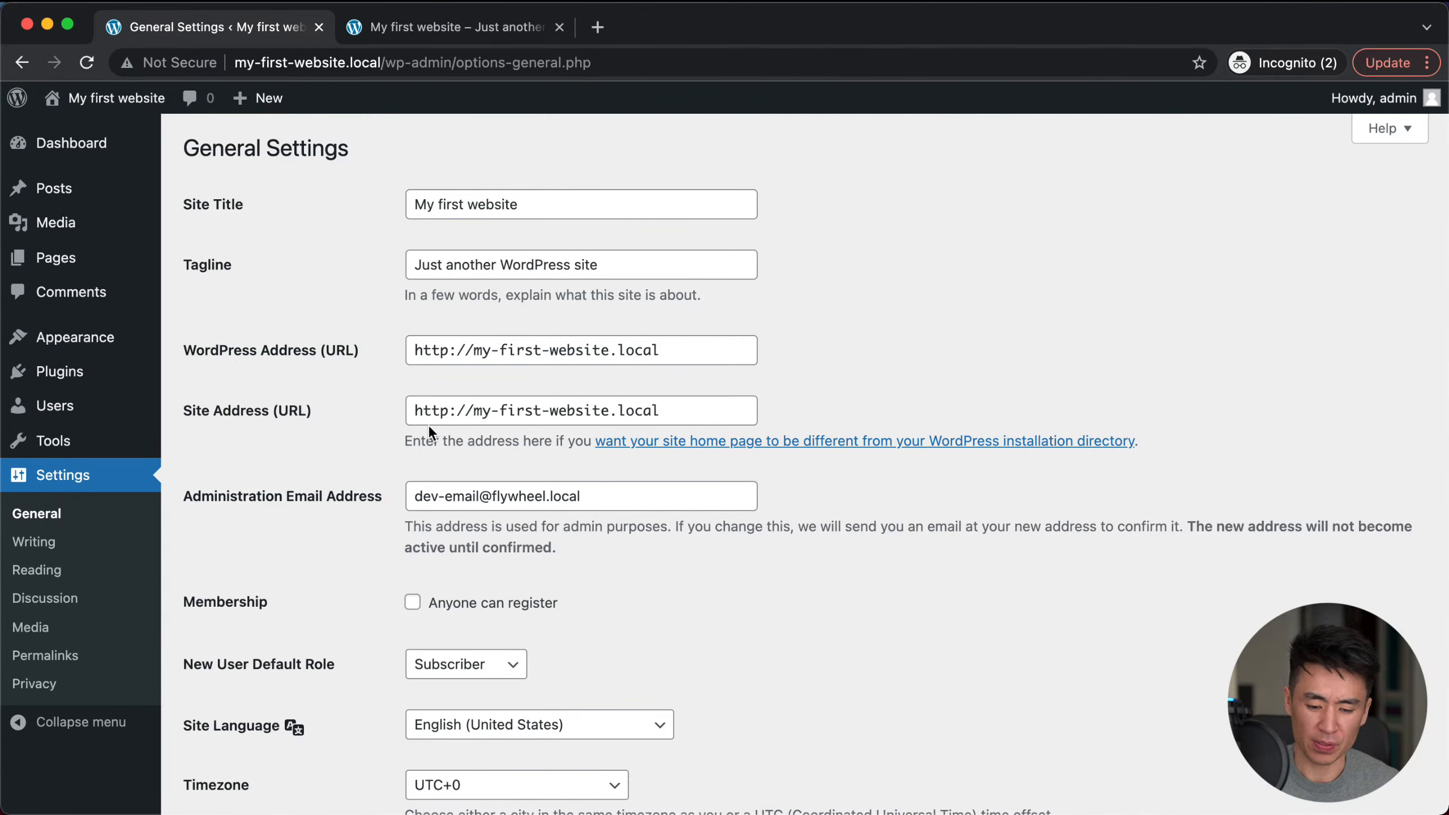
scroll(412, 426, "down", 4)
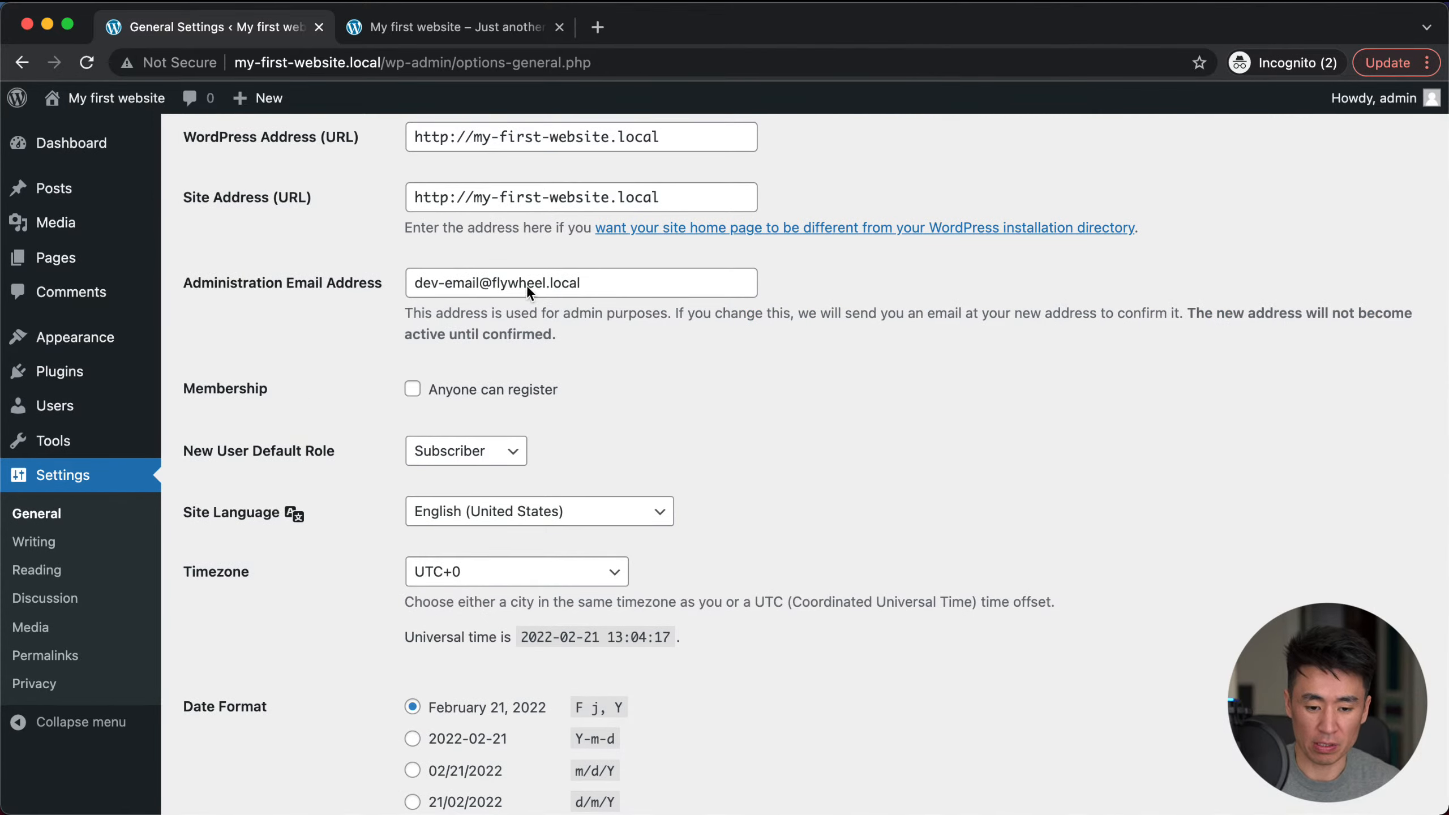
scroll(296, 486, "down", 3)
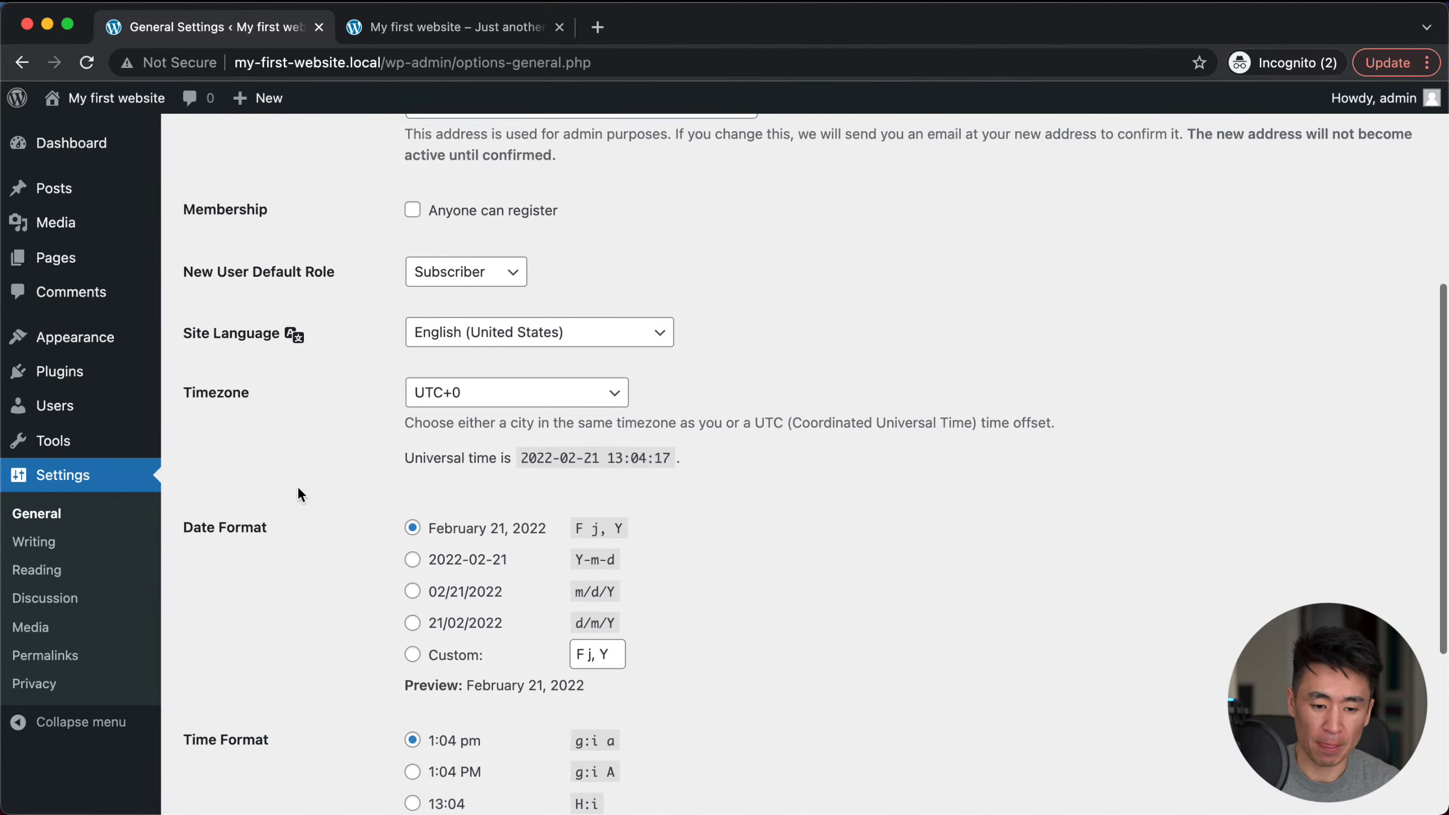
scroll(296, 485, "up", 1)
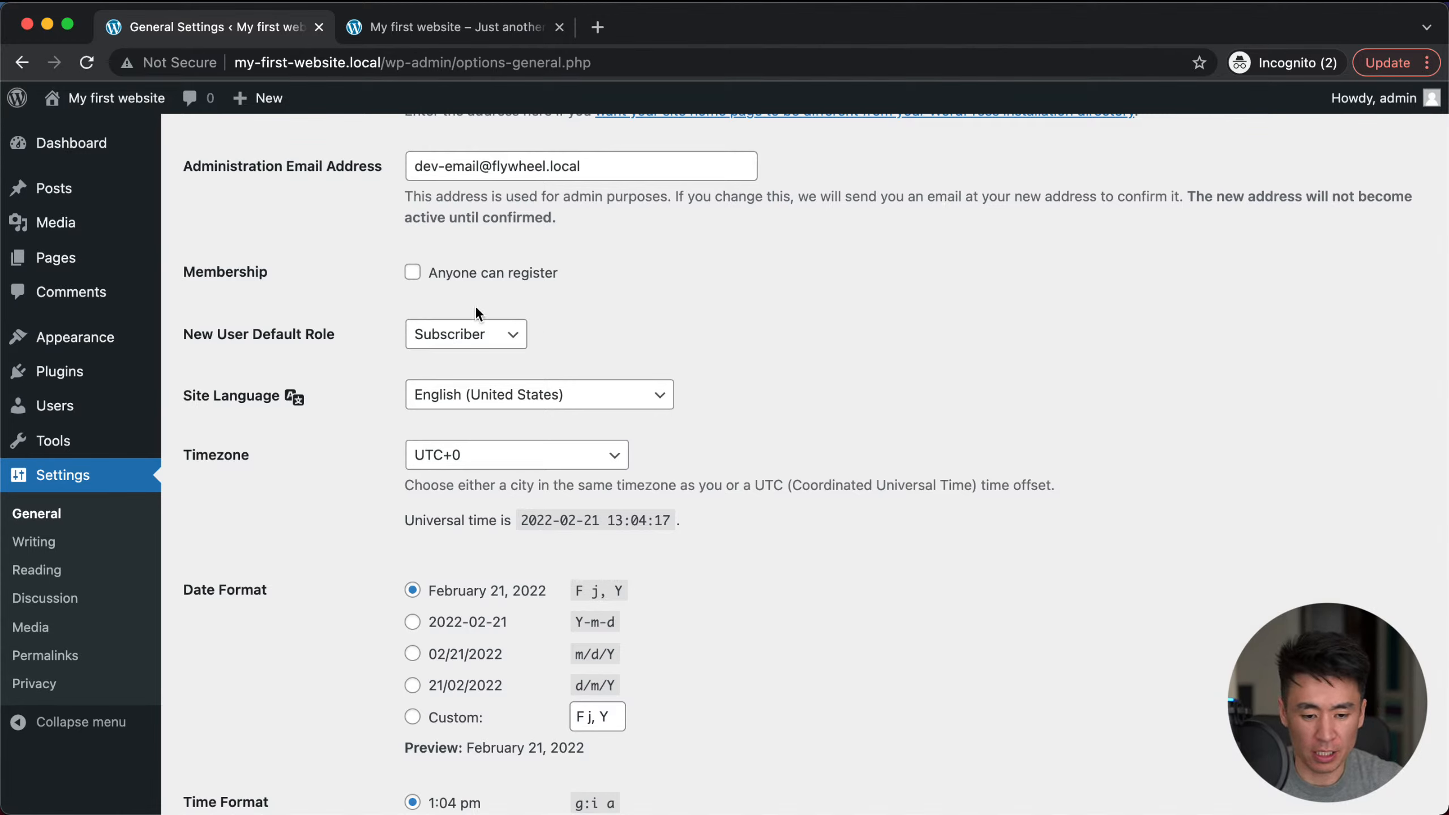
left_click(415, 272)
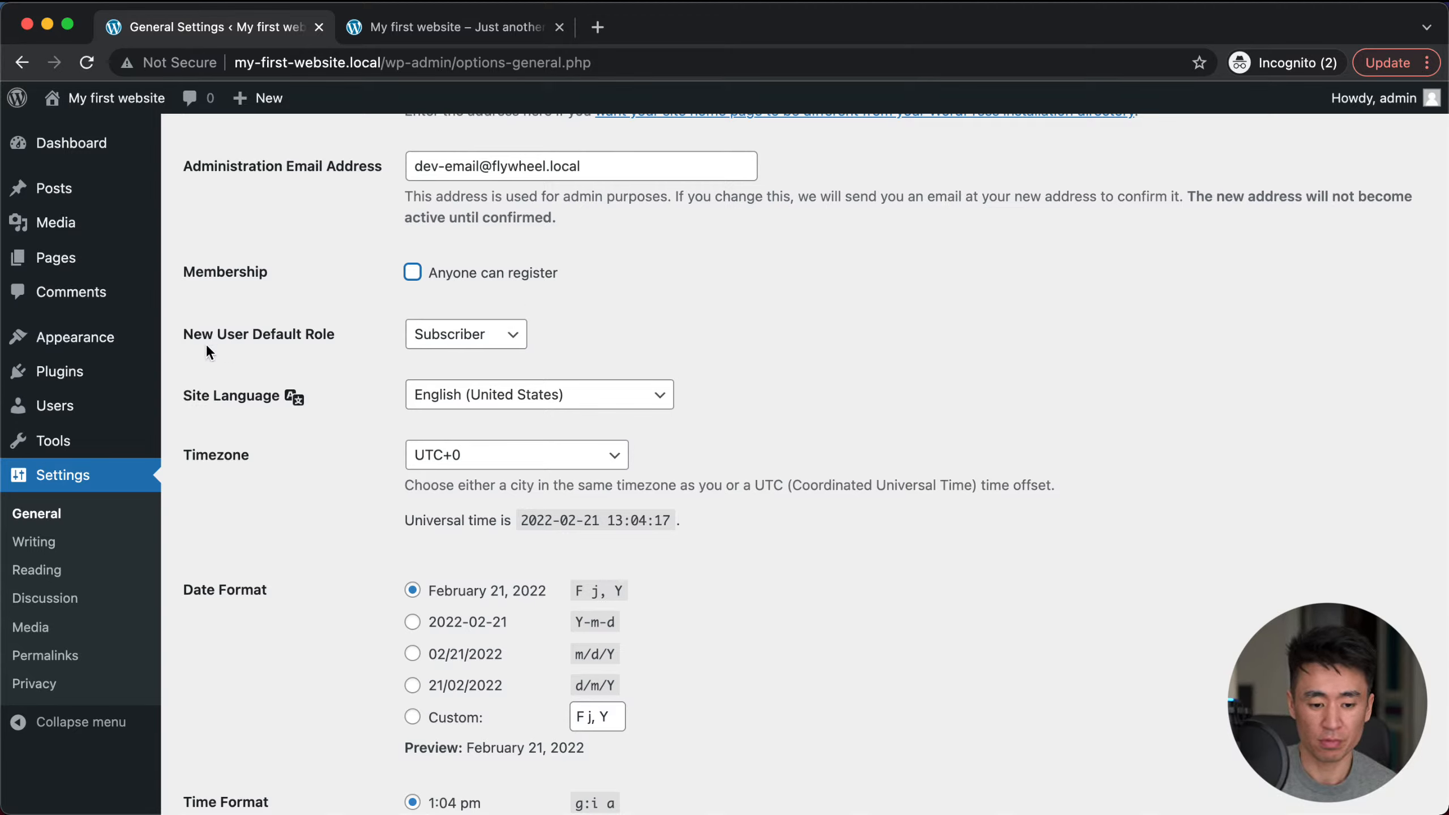
left_click(516, 336)
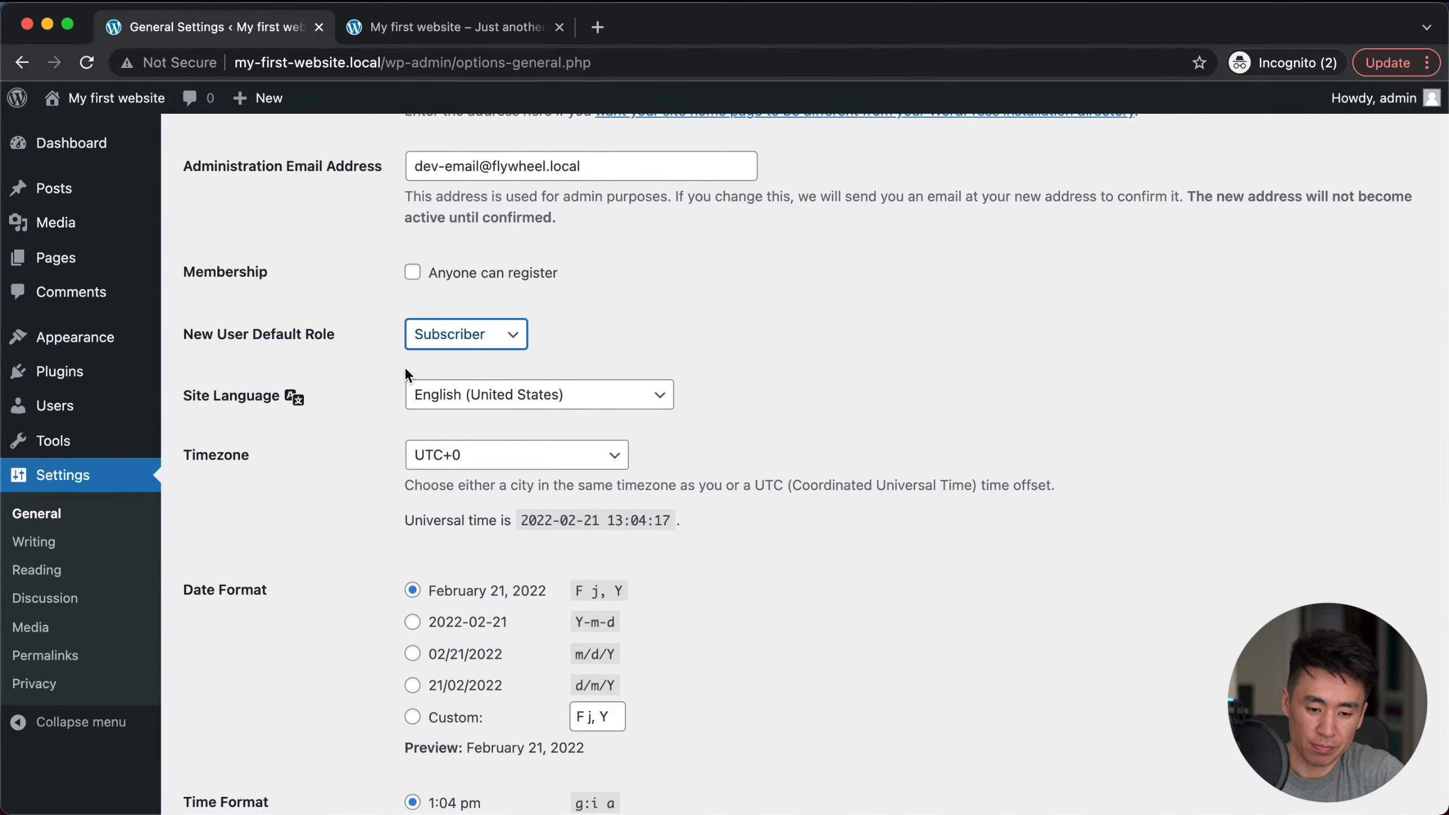
scroll(863, 342, "down", 3)
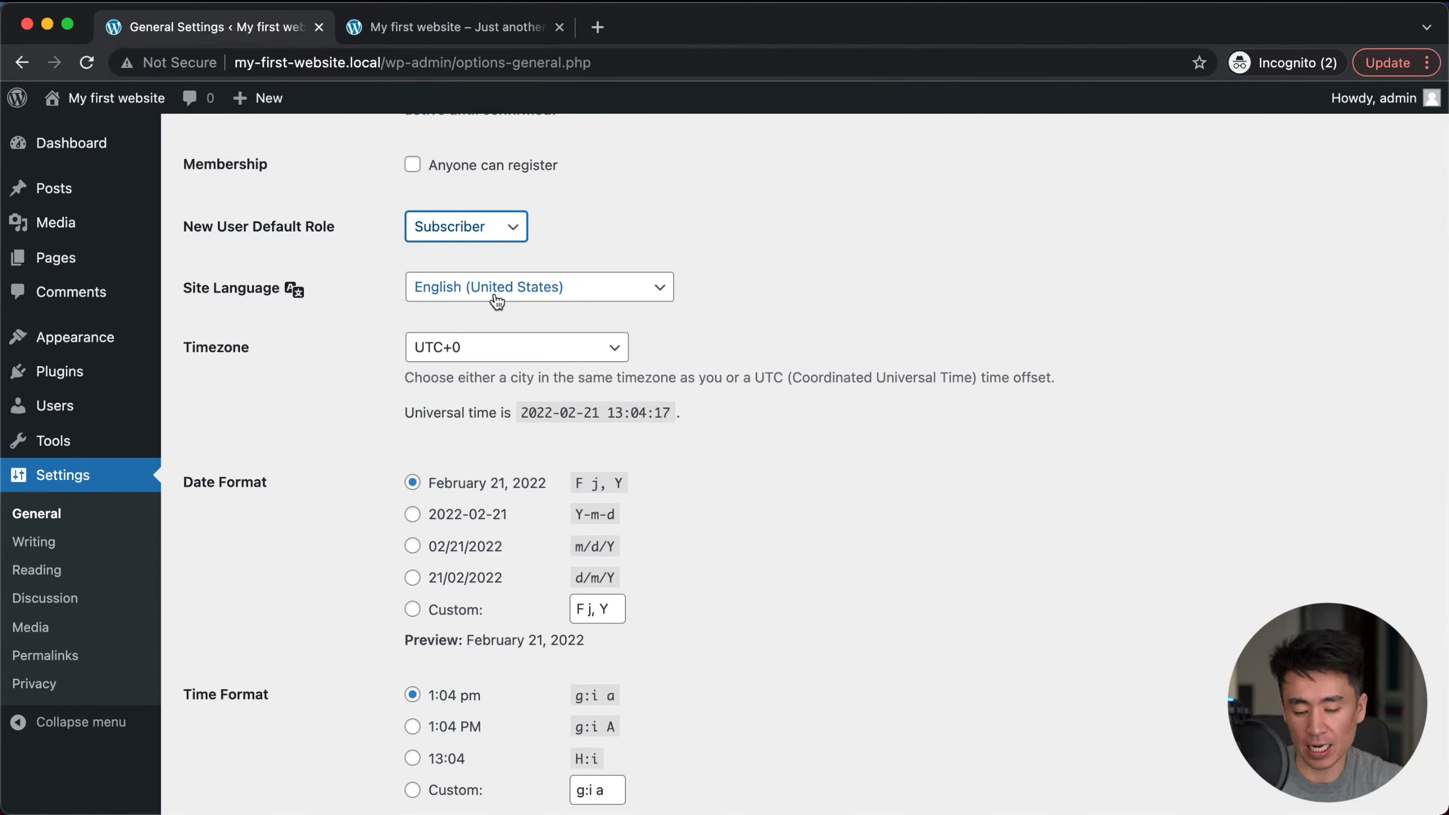
left_click(642, 293)
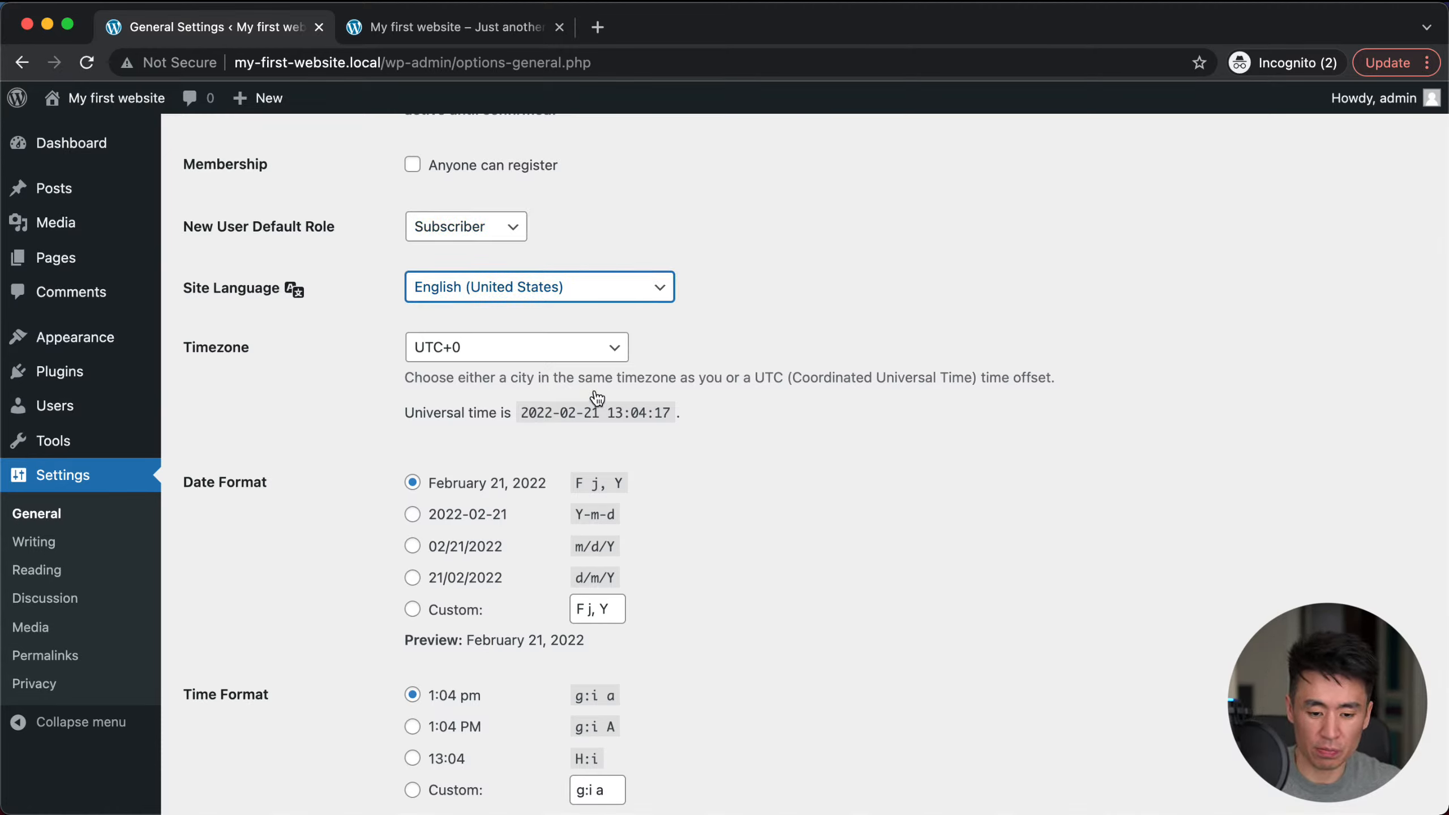
left_click(476, 344)
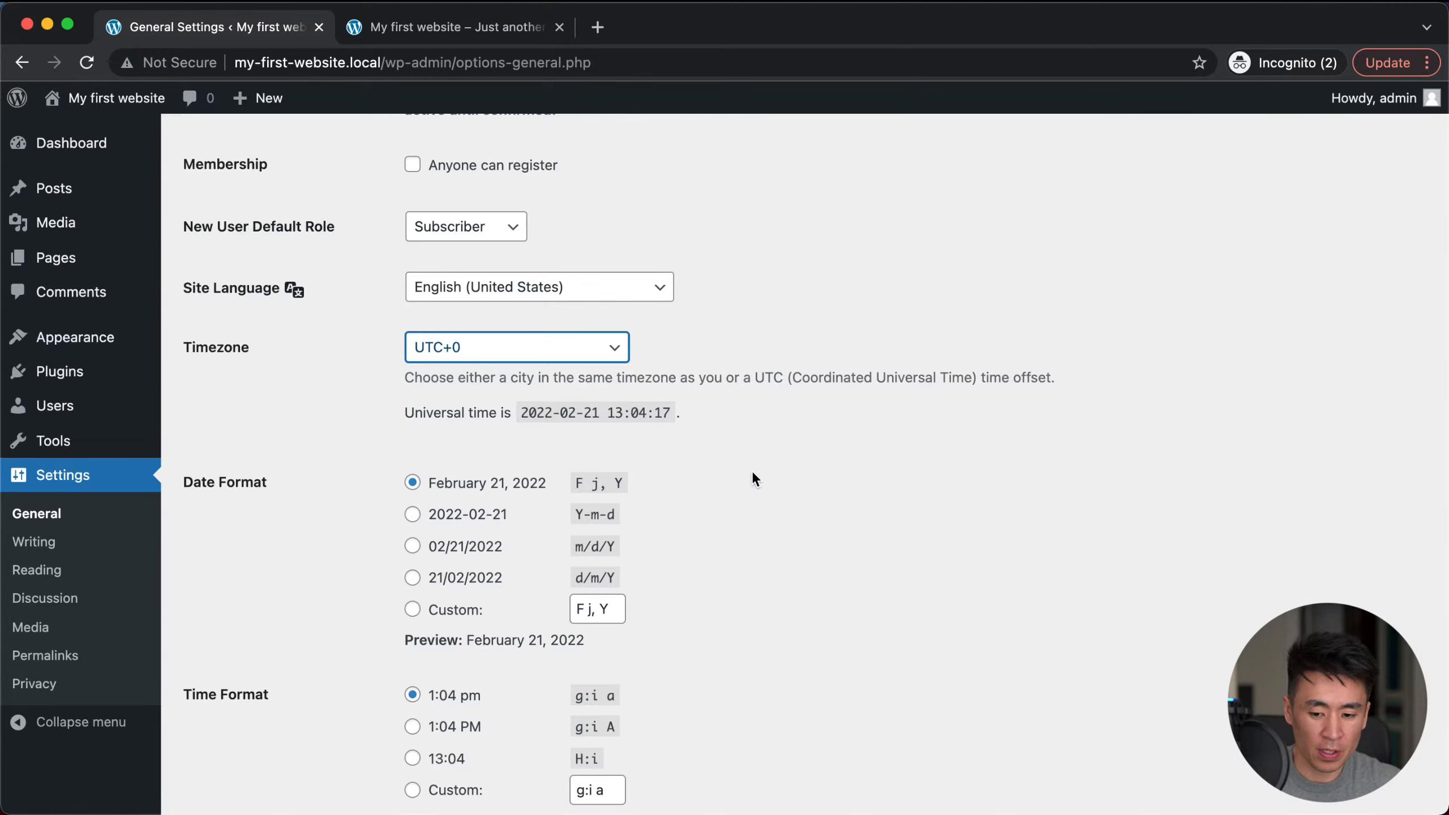
scroll(753, 475, "down", 2)
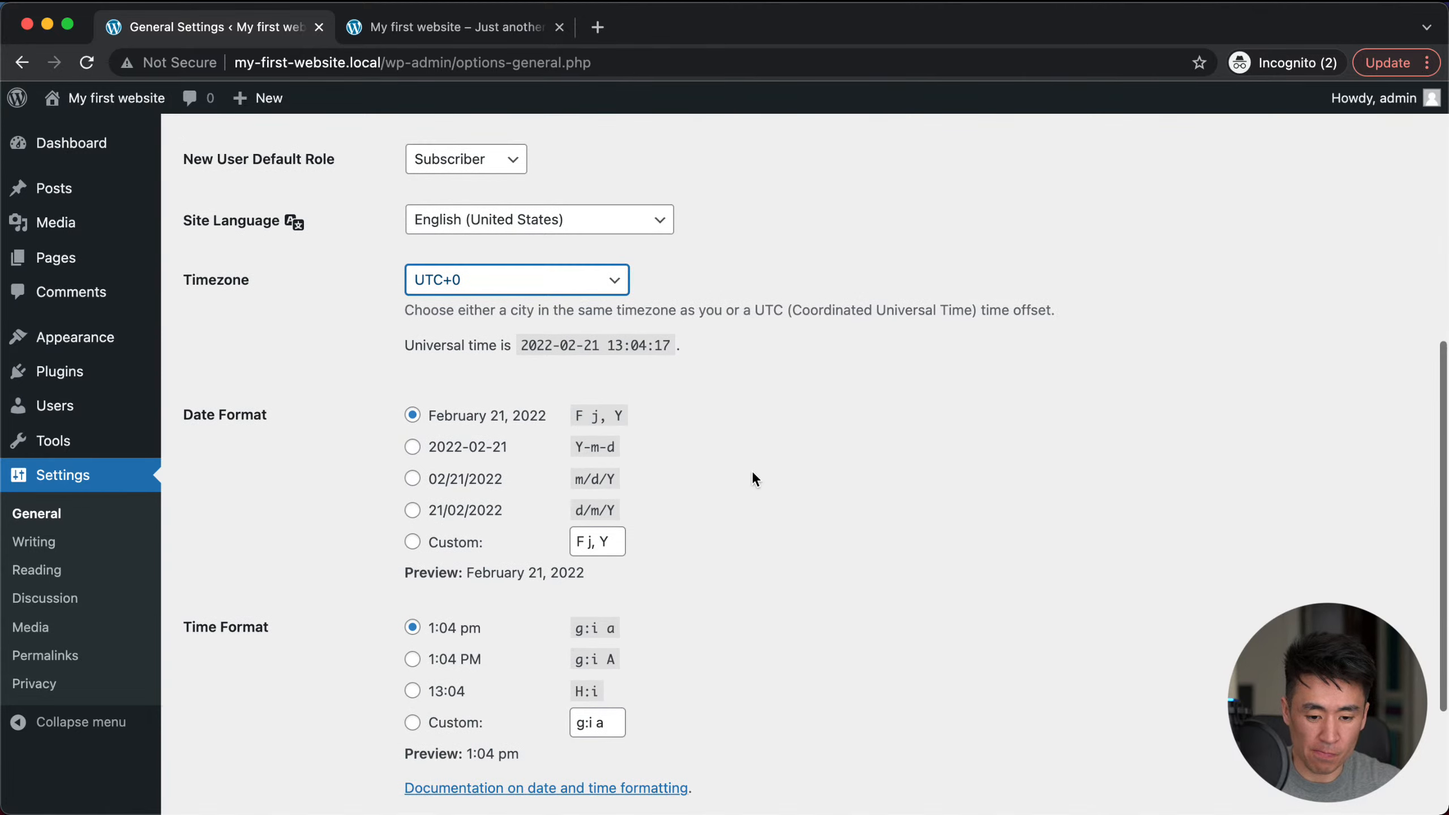
scroll(752, 471, "down", 3)
scroll(691, 399, "down", 2)
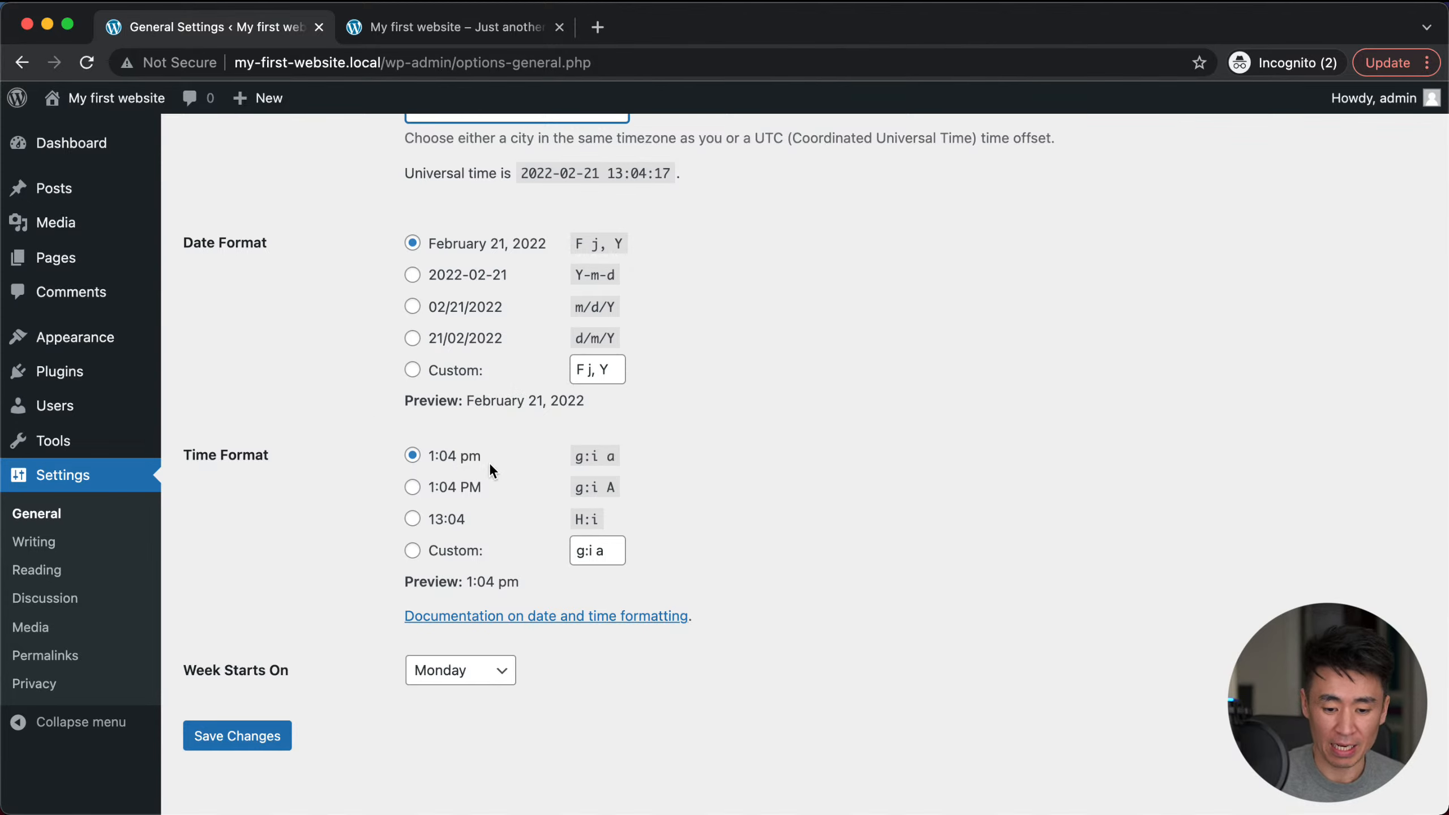
scroll(343, 592, "down", 1)
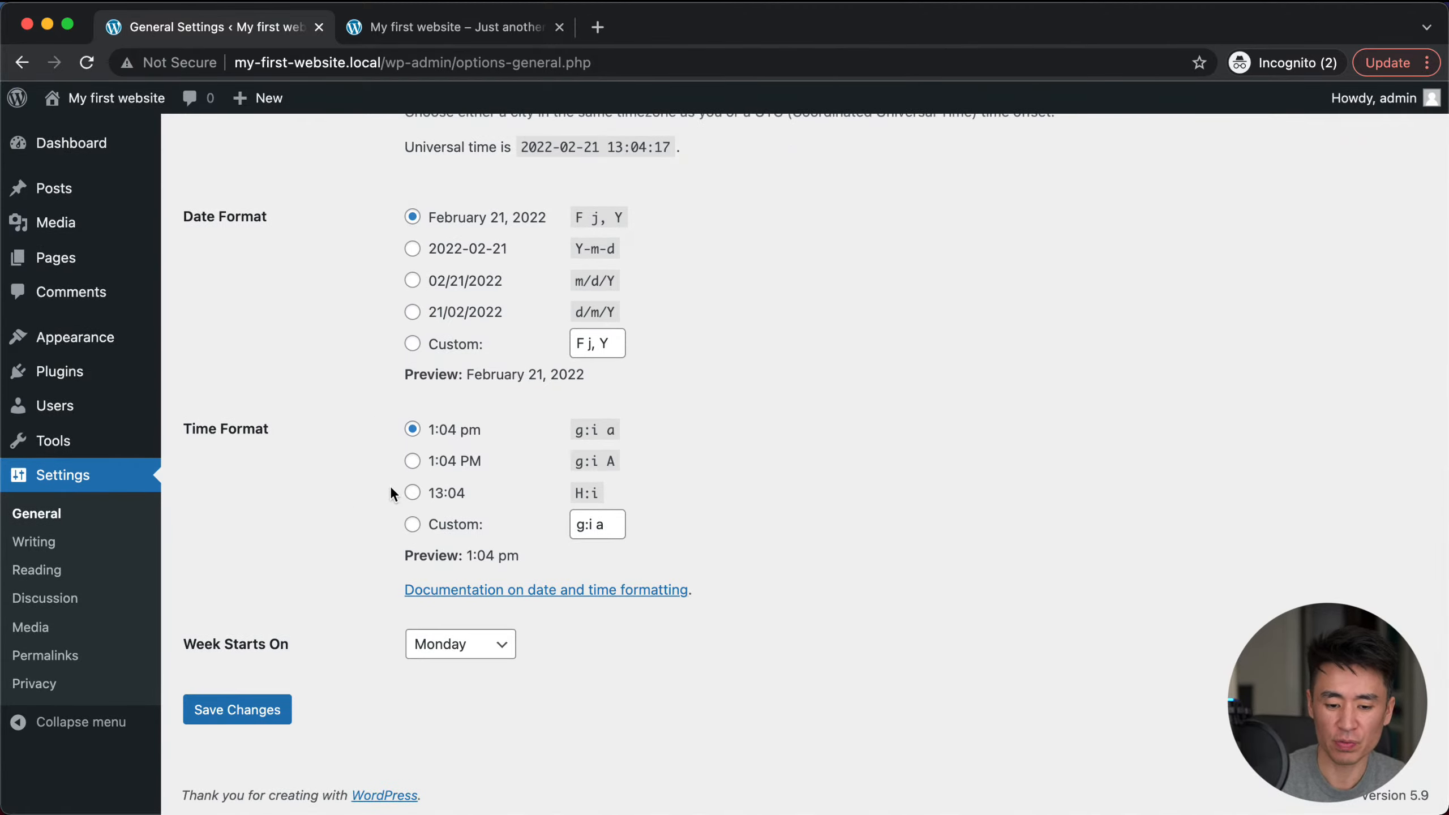
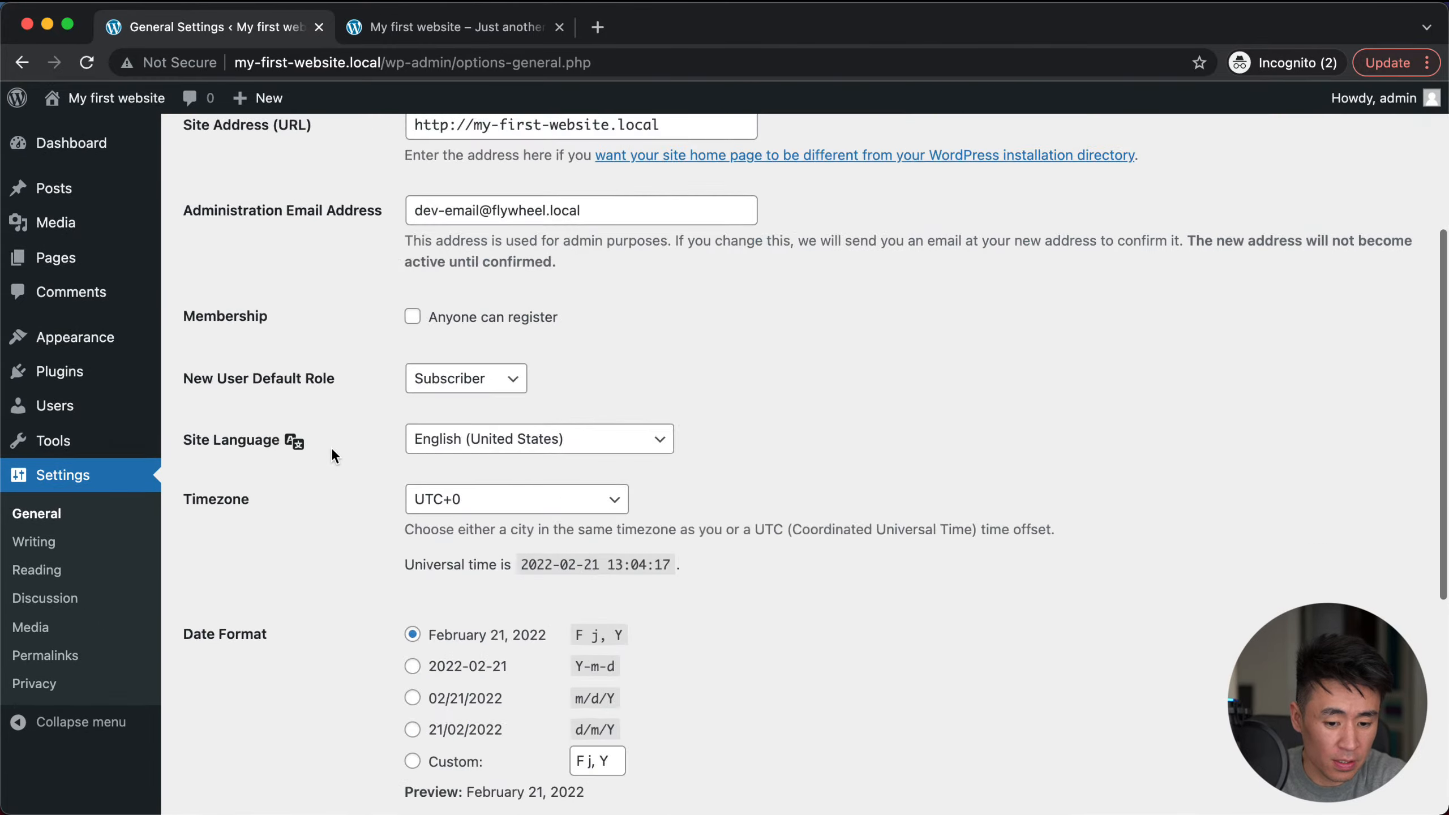
Step: Review Writing Settings: default category Uncategorized, Standard post format and the Post via email fields
scroll(336, 434, "up", 10)
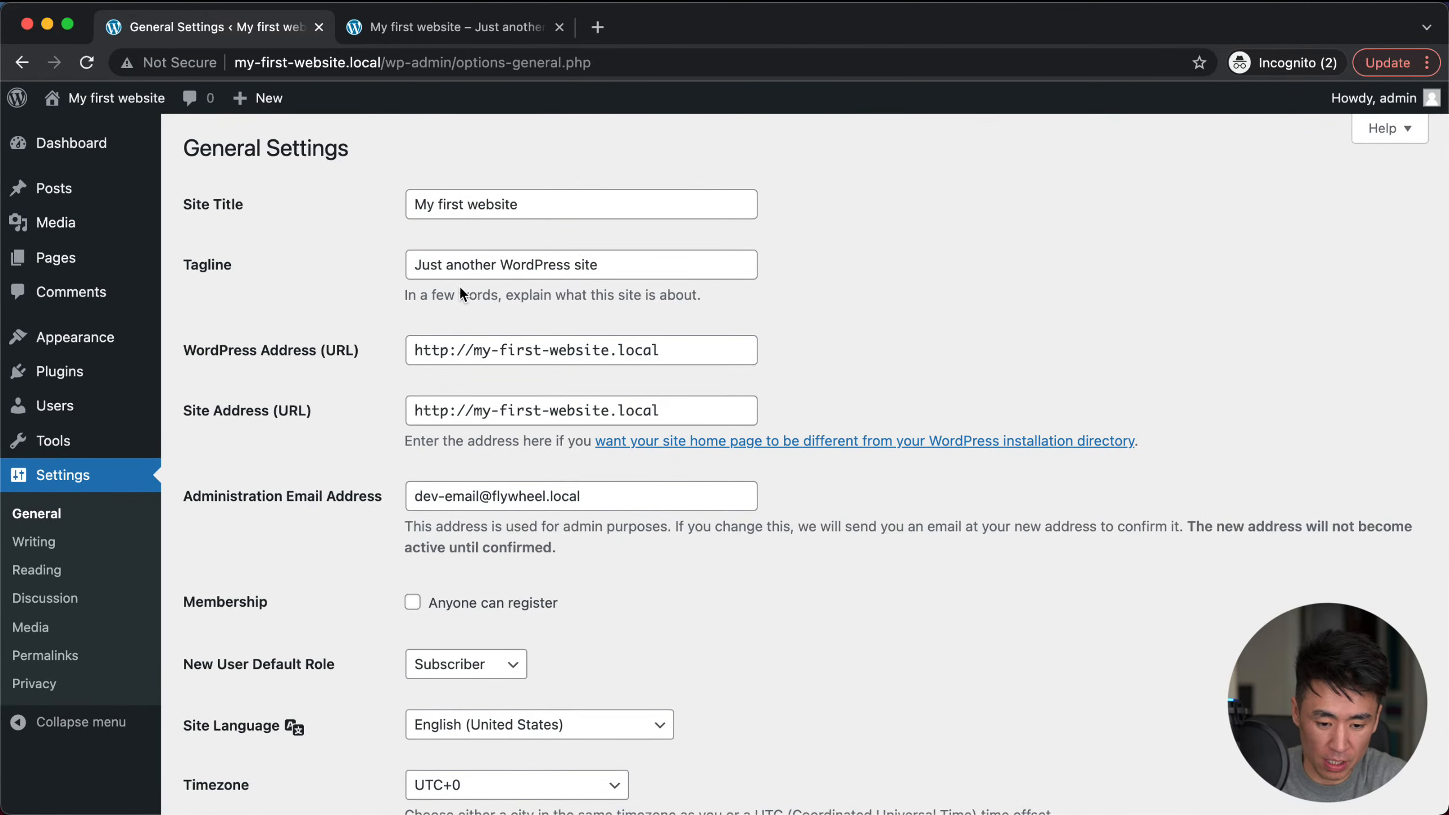
scroll(460, 285, "down", 4)
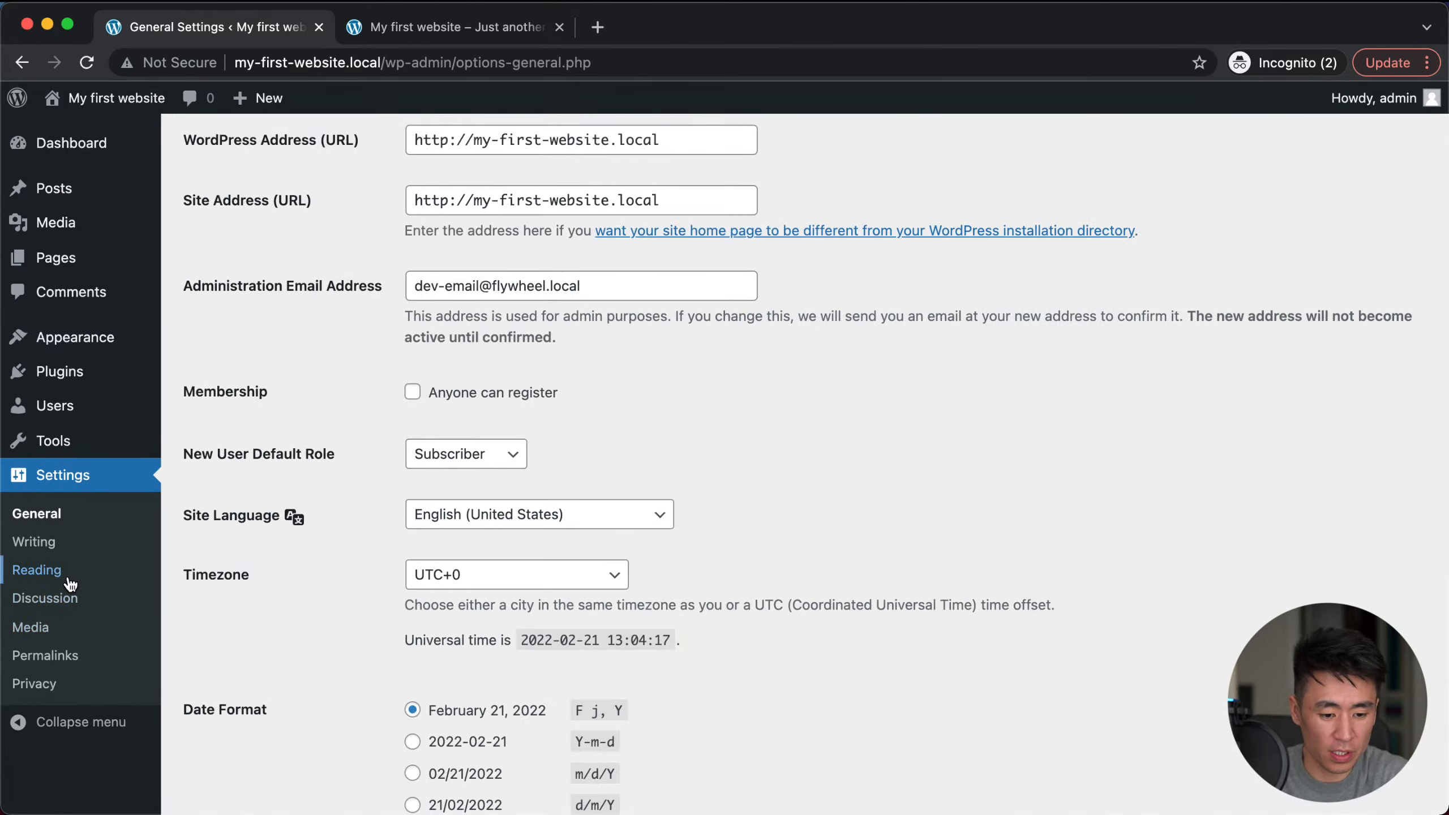
left_click(46, 547)
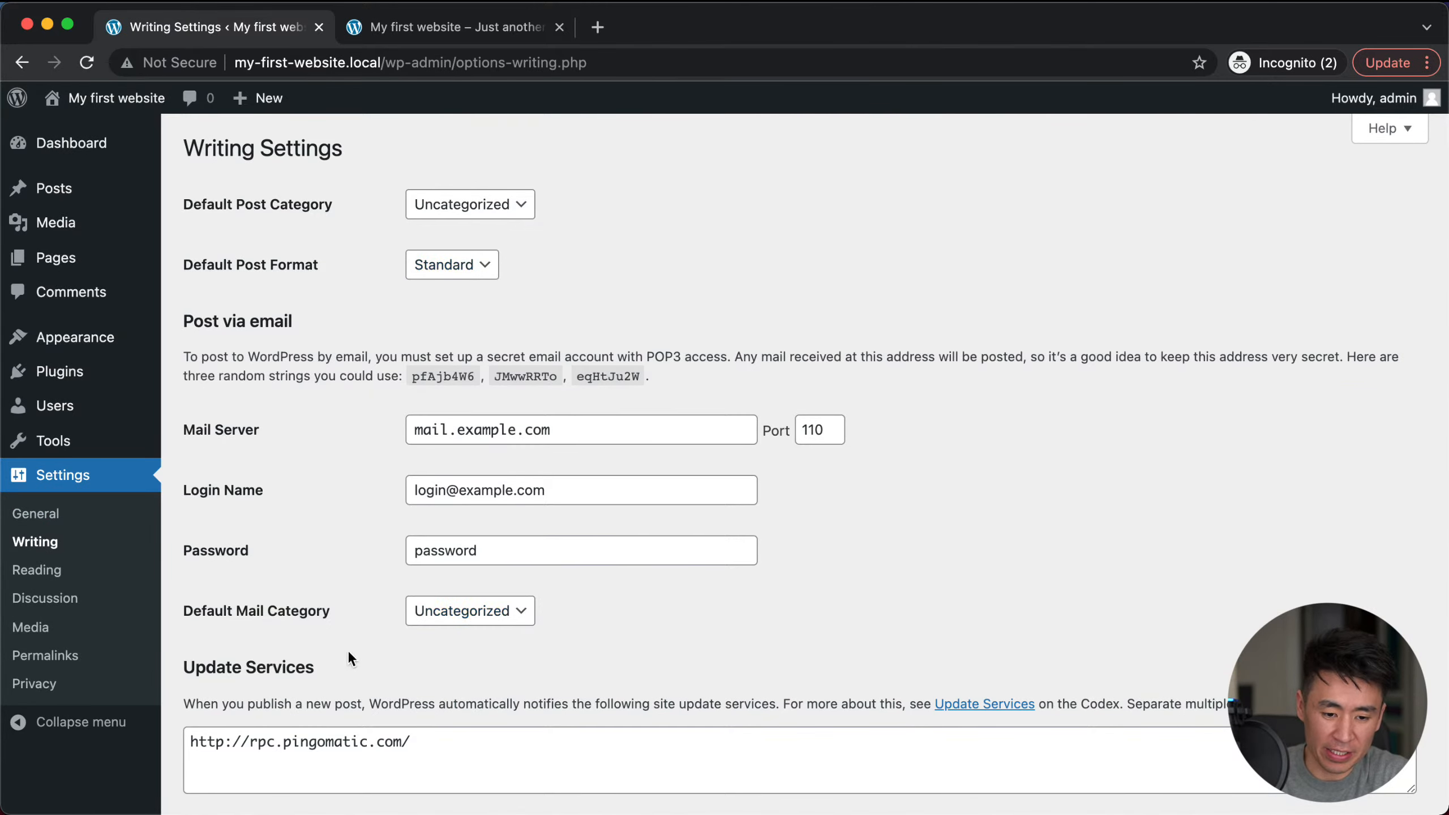
scroll(613, 274, "down", 3)
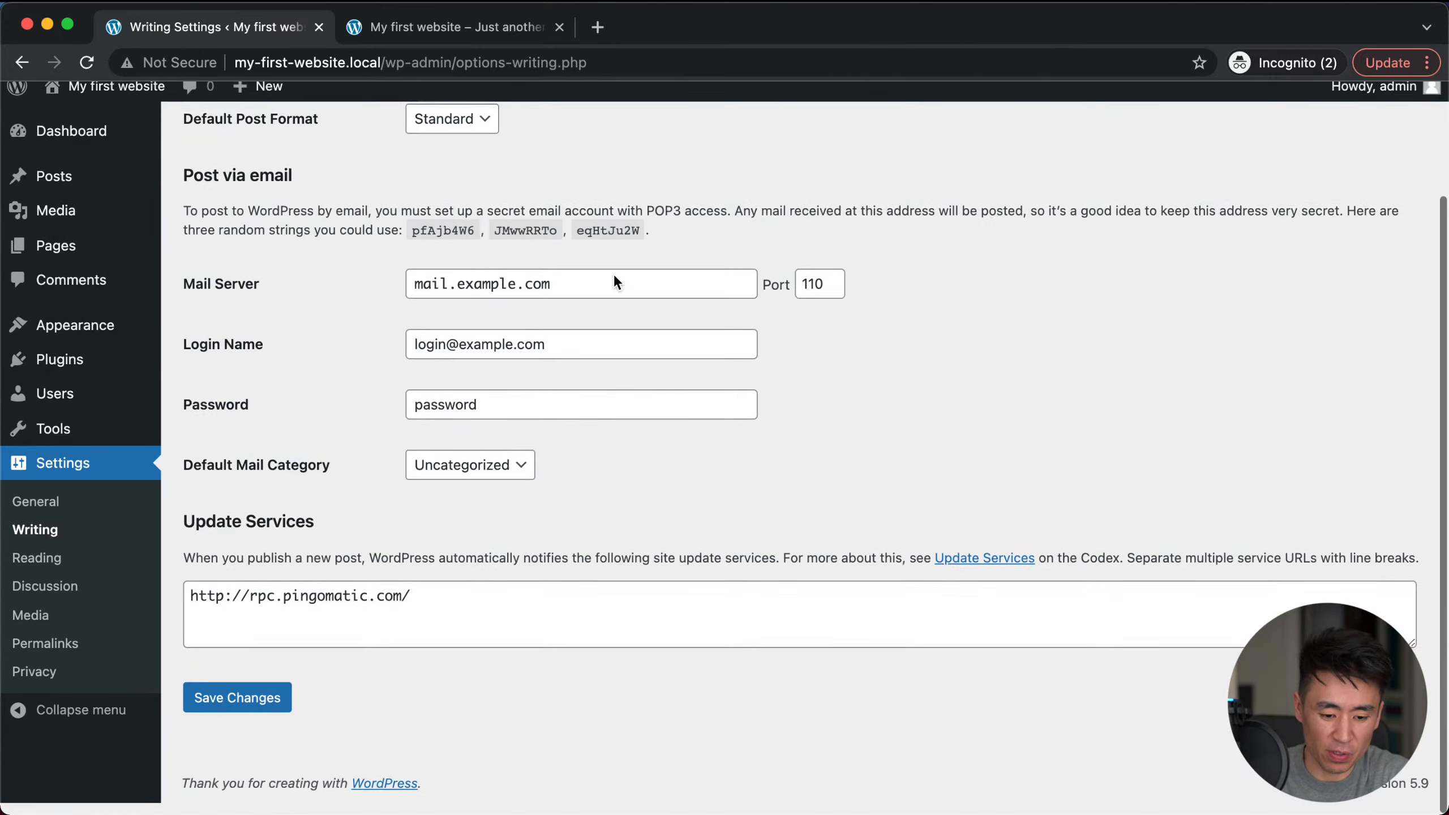
scroll(614, 274, "up", 3)
scroll(229, 531, "down", 2)
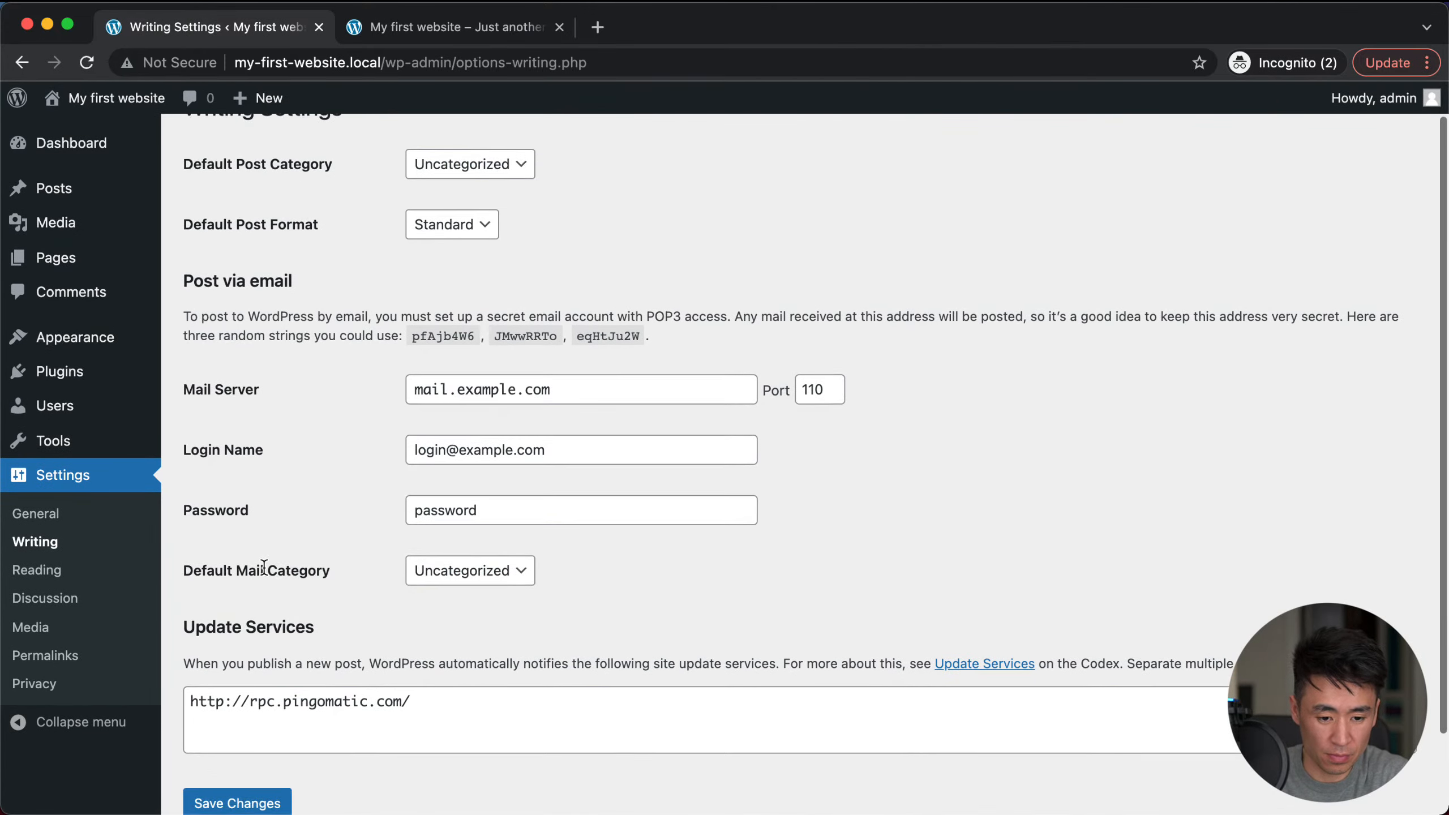
Step: Compare Reading Settings (latest posts, 10 per page) with the live site's latest-posts front page
left_click(35, 569)
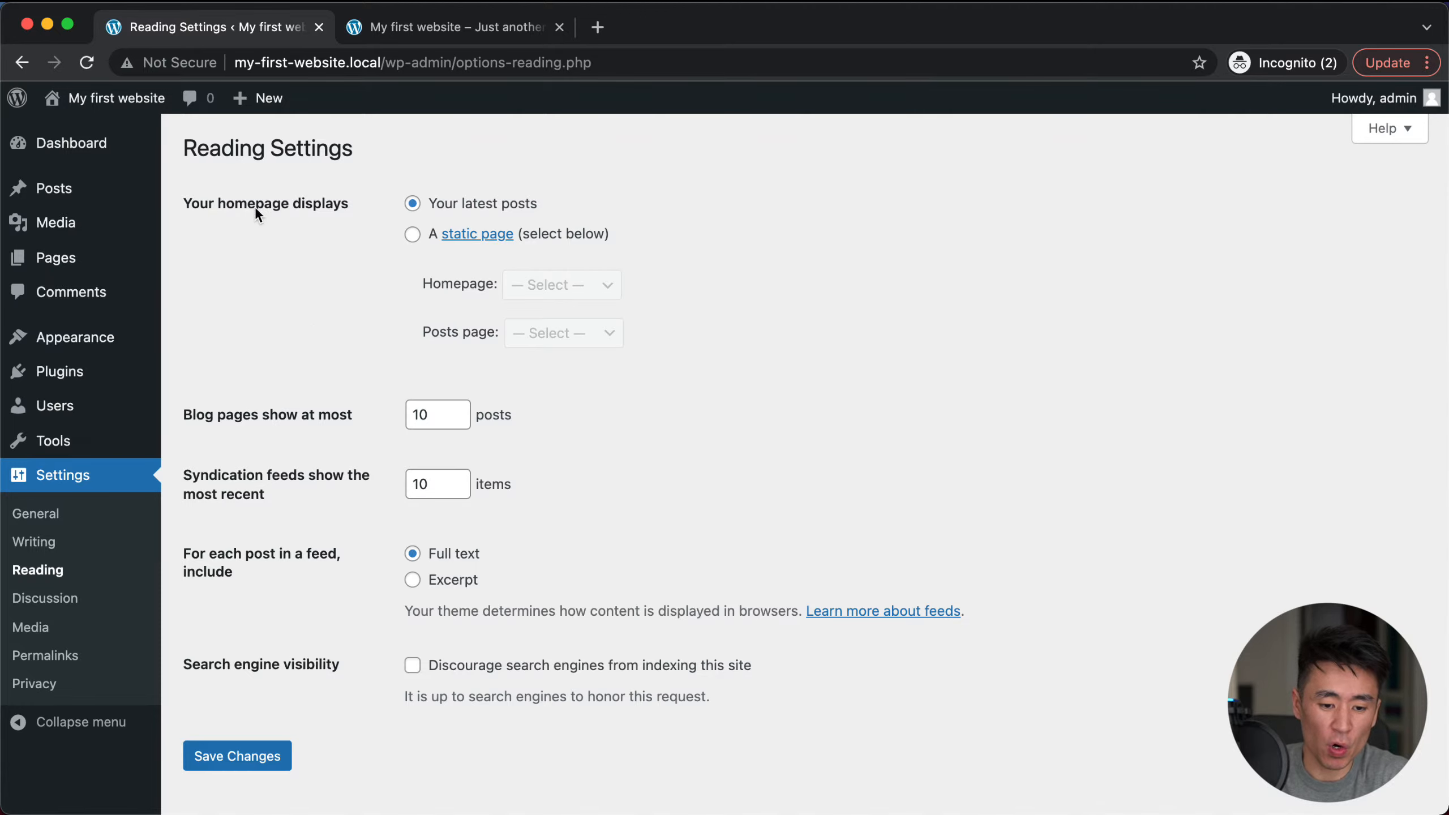
left_click(428, 38)
left_click(408, 66)
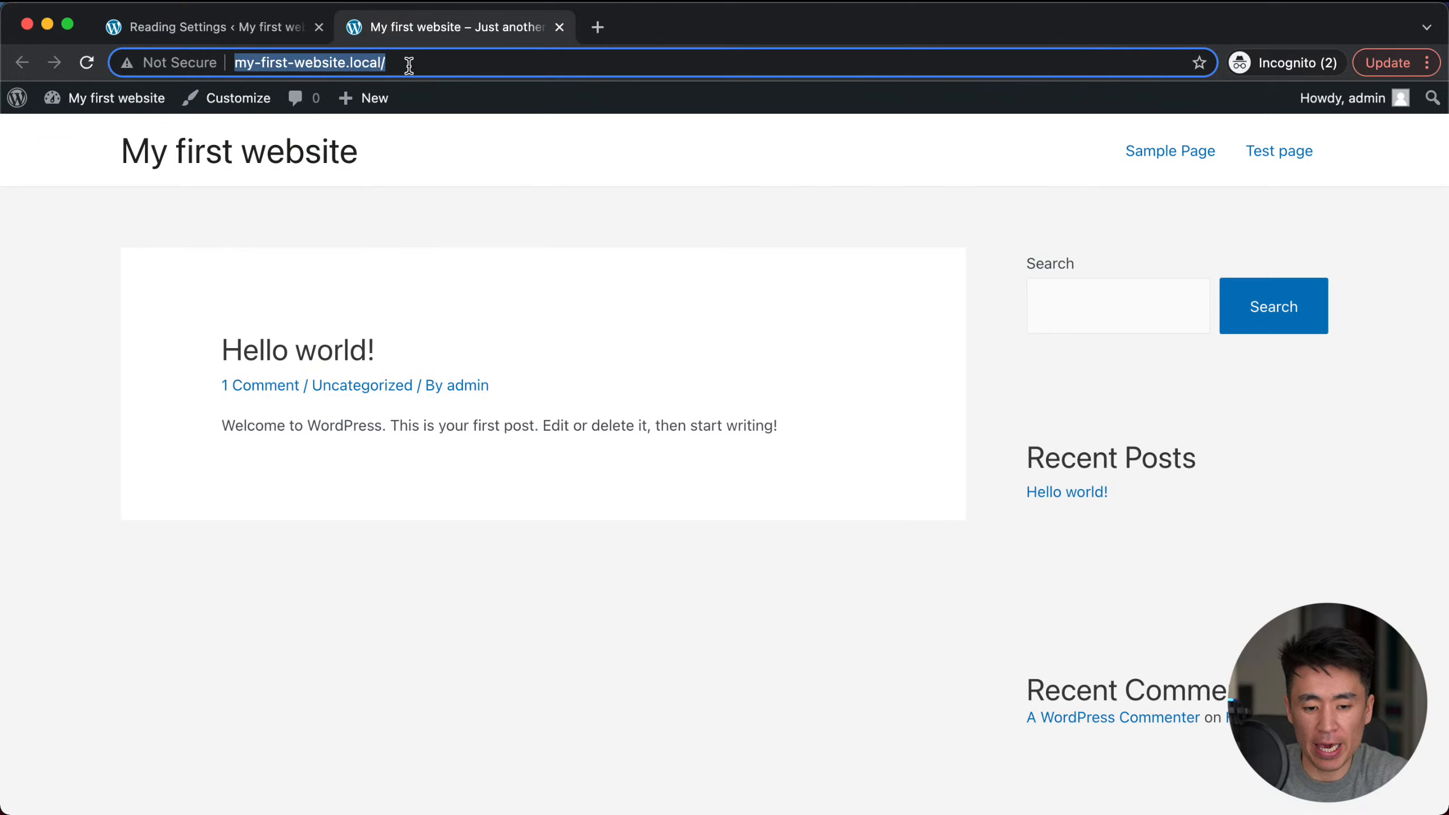
left_click(436, 65)
double_click(292, 64)
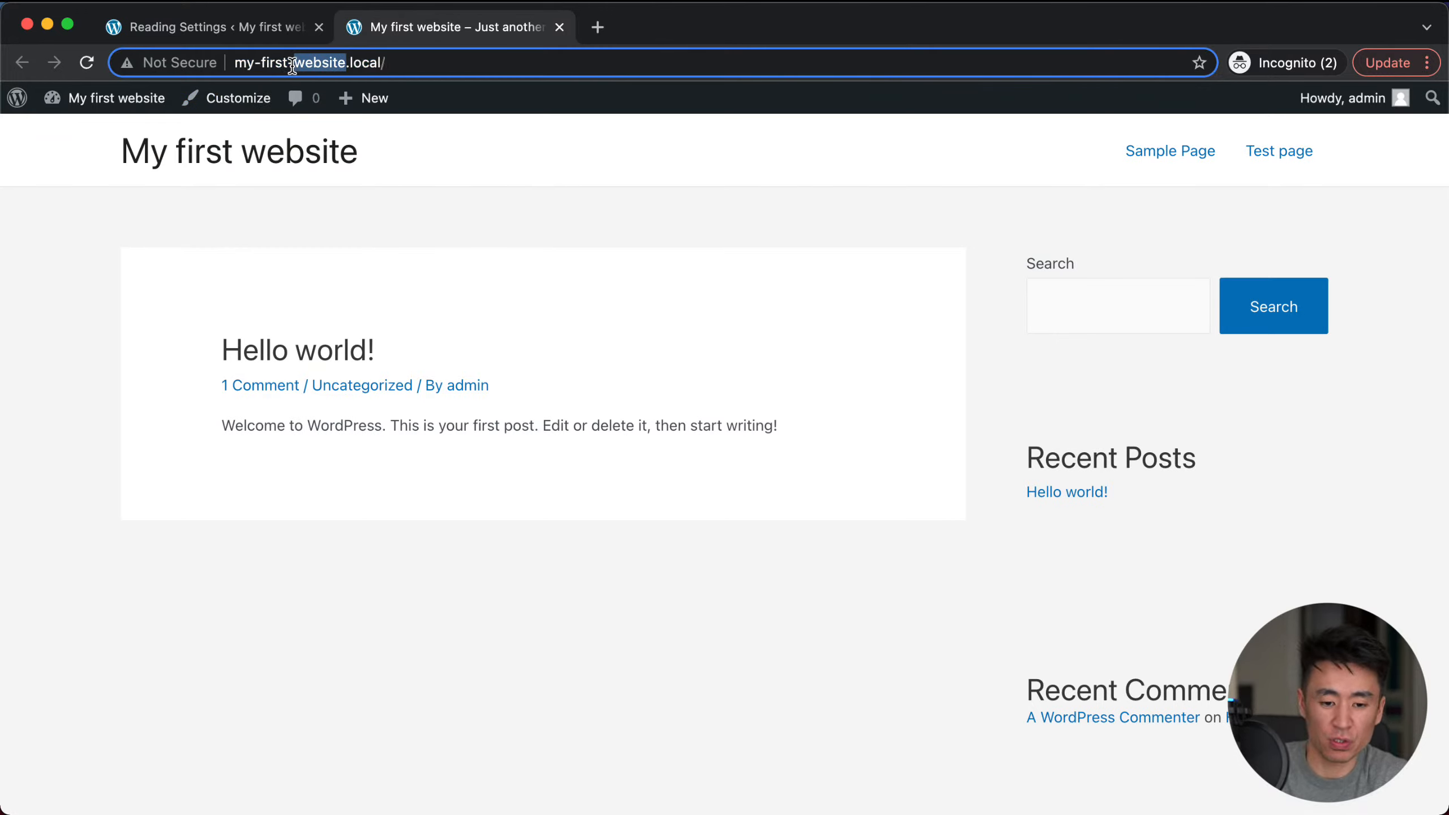
triple_click(293, 65)
left_click(406, 65)
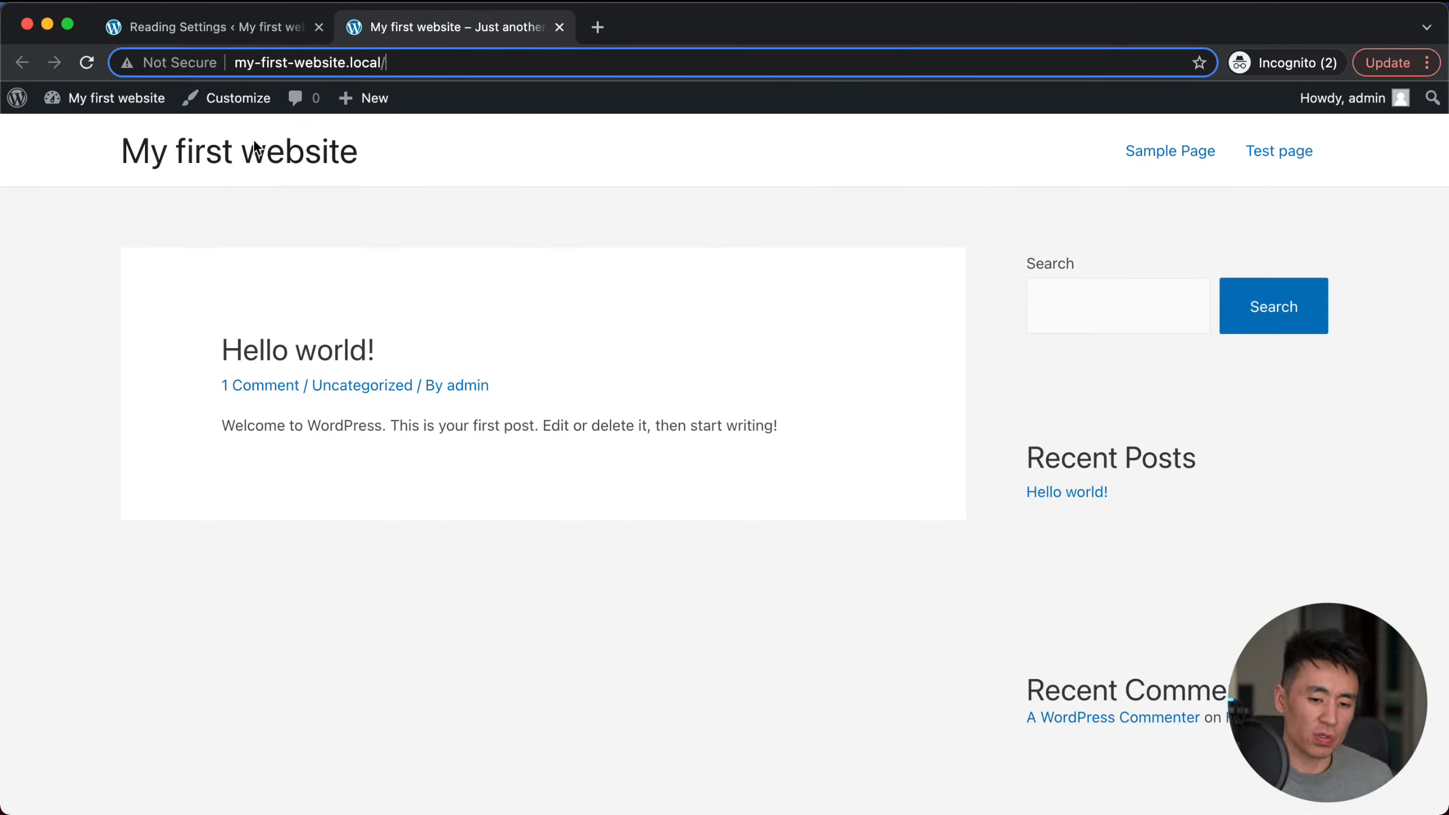
left_click(210, 30)
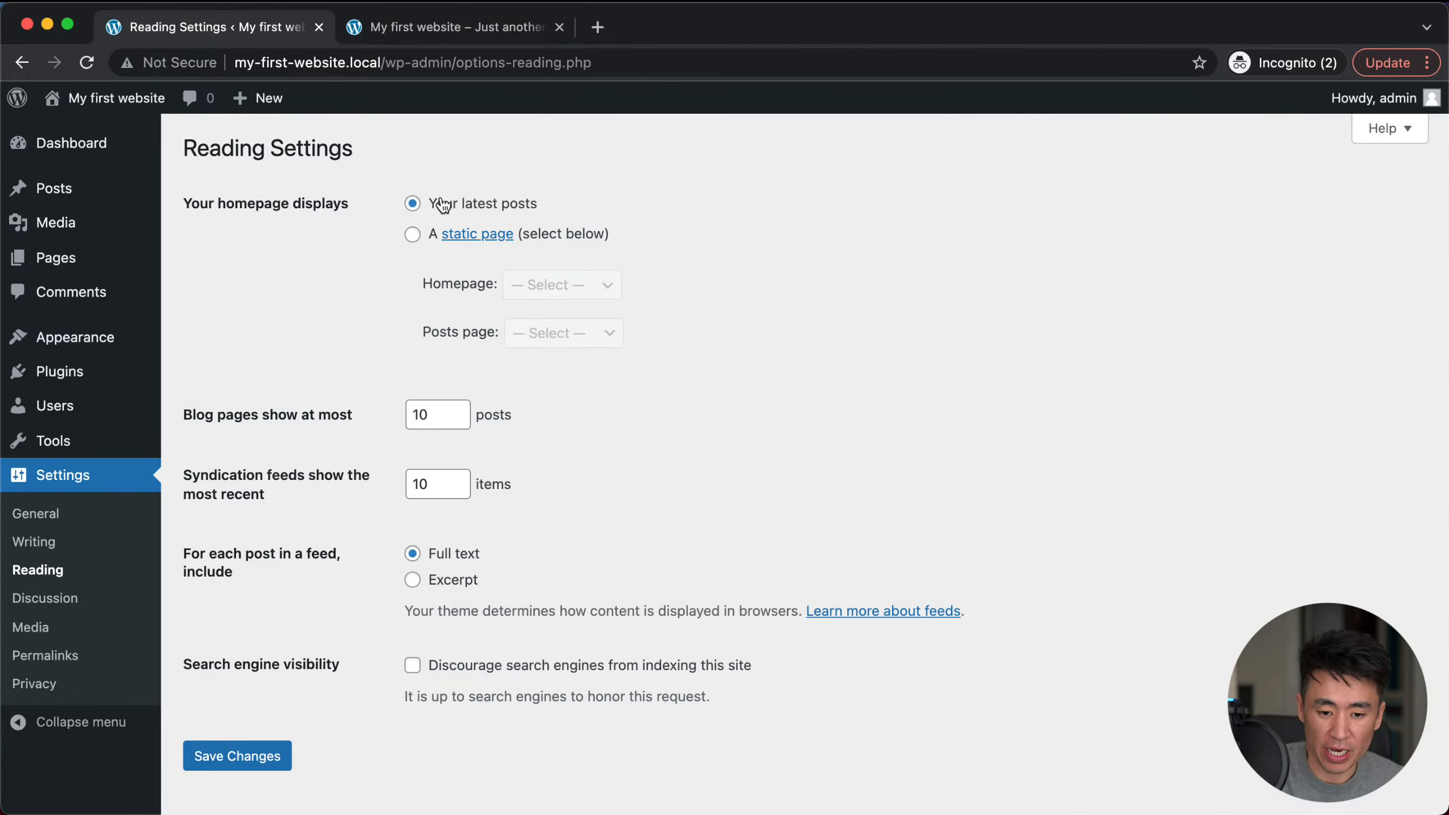
left_click(456, 36)
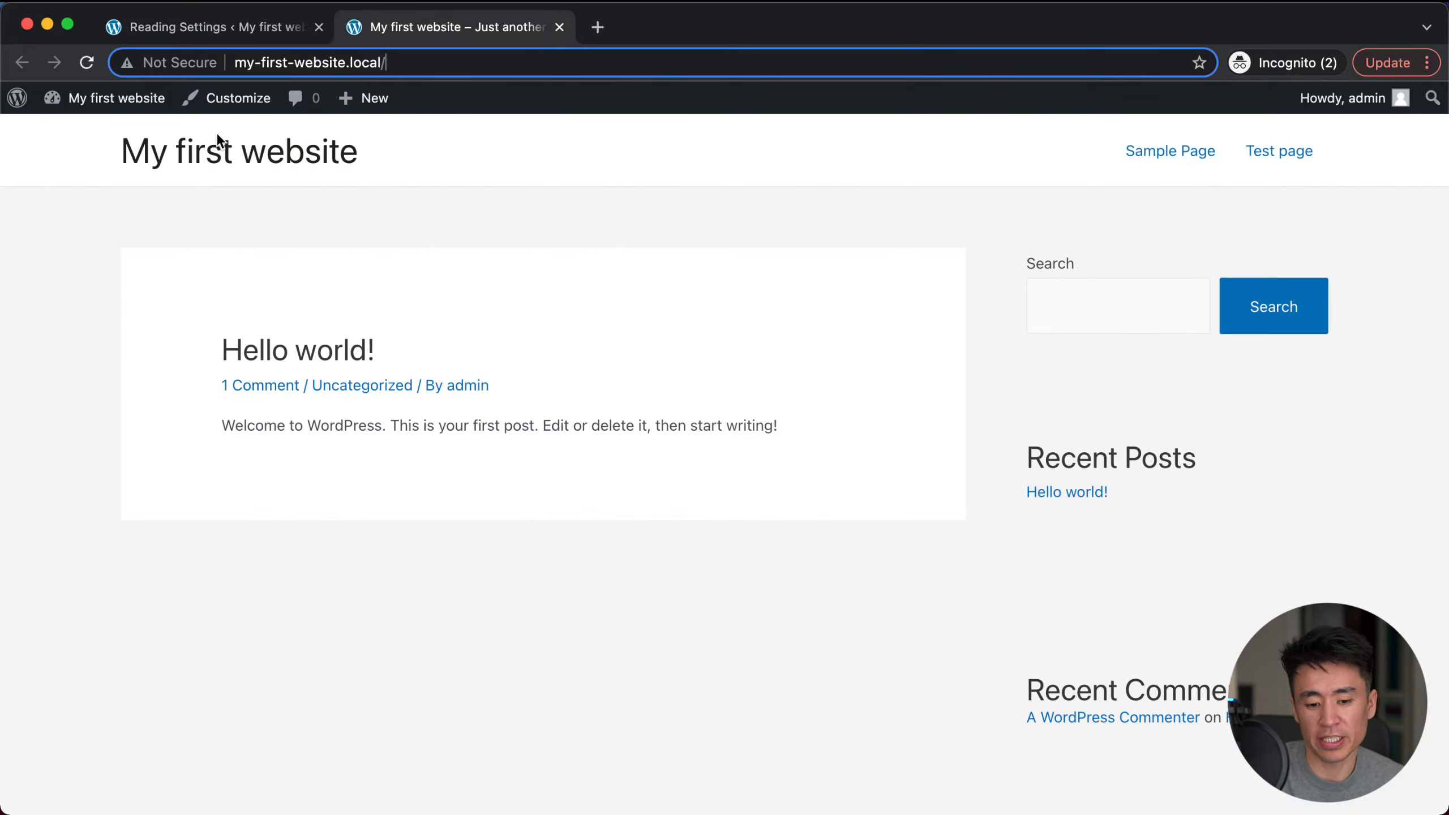
left_click(198, 29)
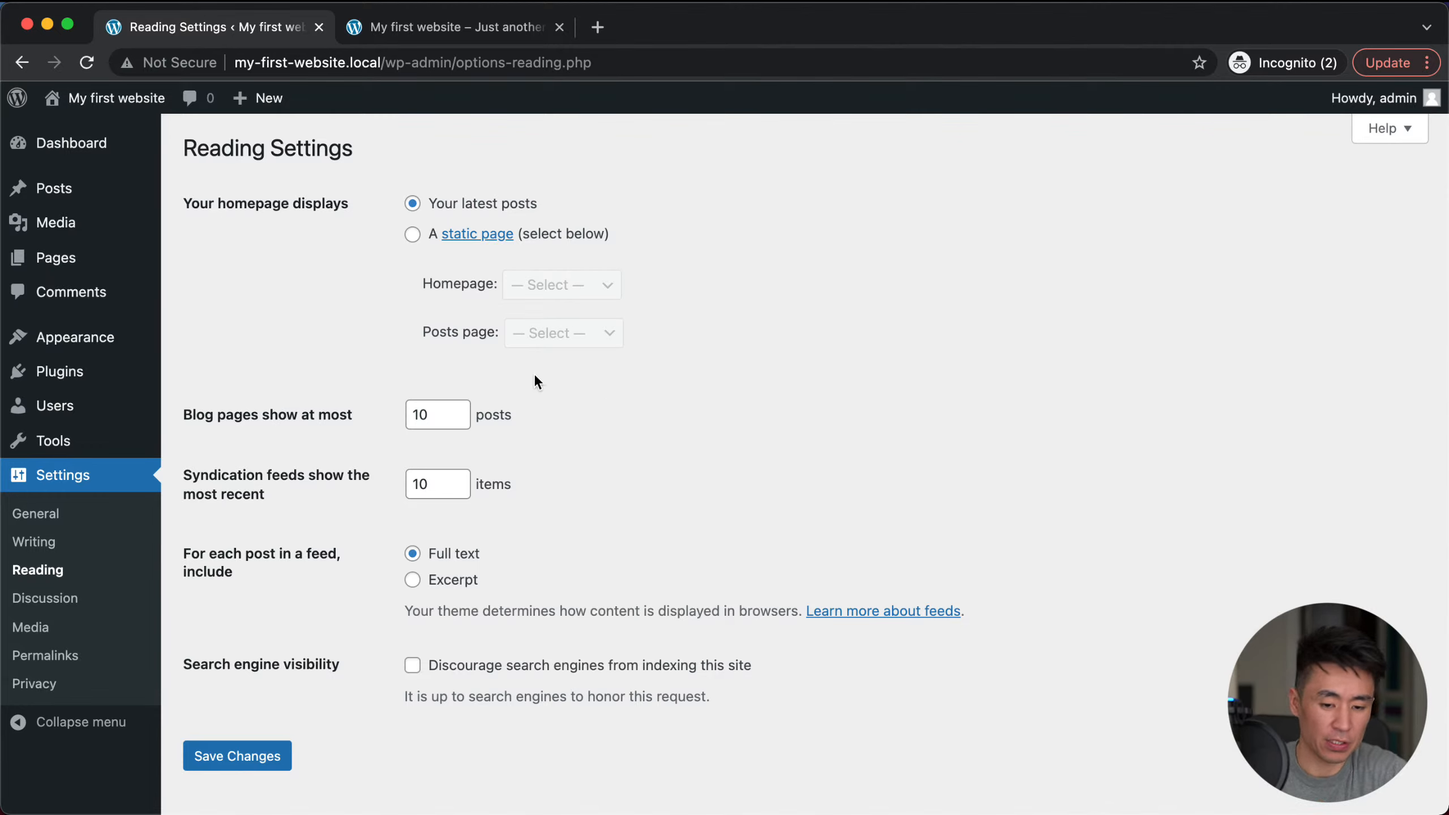
Step: Set the homepage to a static page showing Sample Page and save
left_click(413, 235)
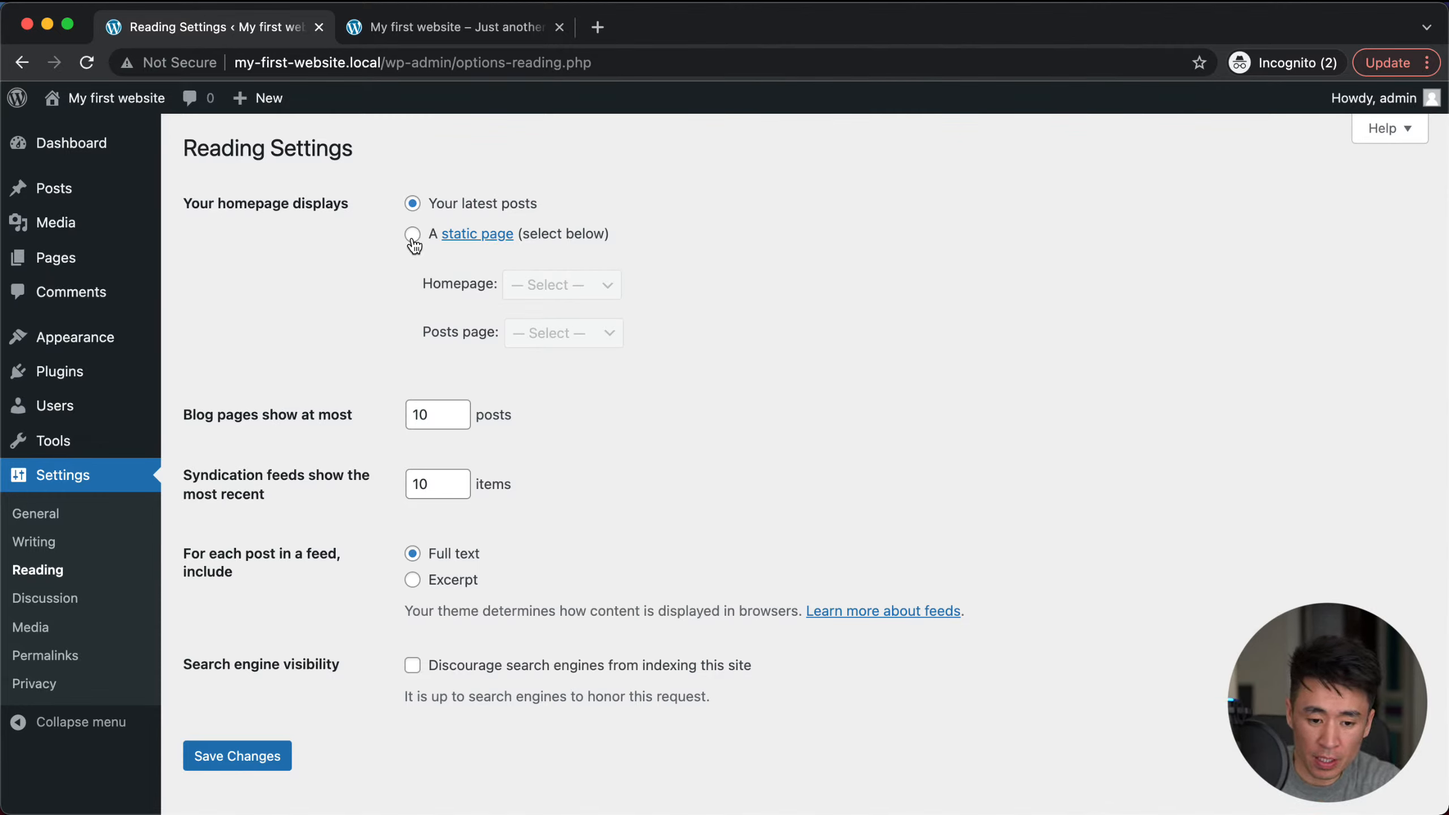
left_click(559, 288)
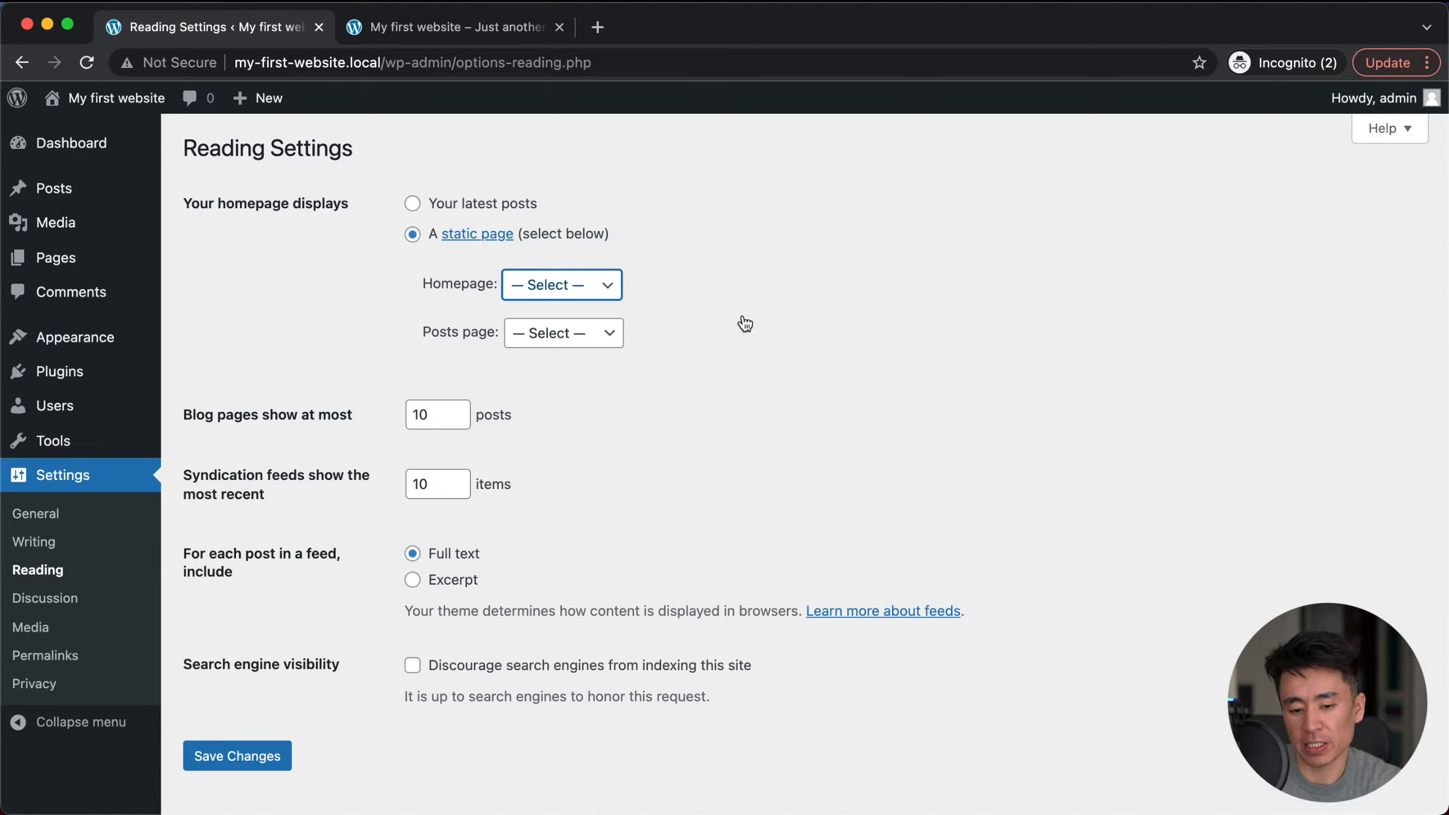
left_click(565, 315)
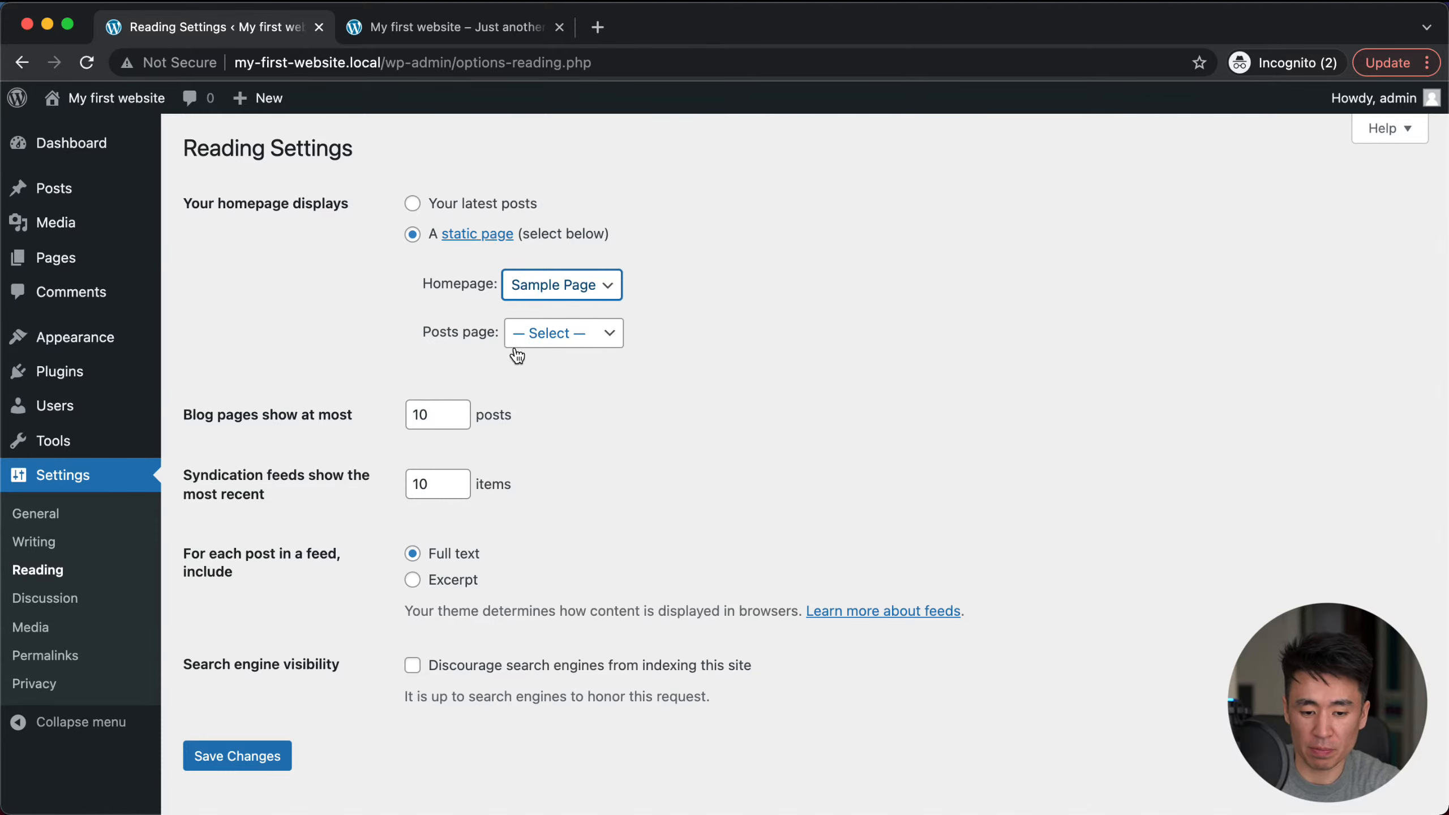
left_click(206, 757)
Step: Confirm the live site opens on Sample Page, then switch the homepage back to latest posts
left_click(403, 26)
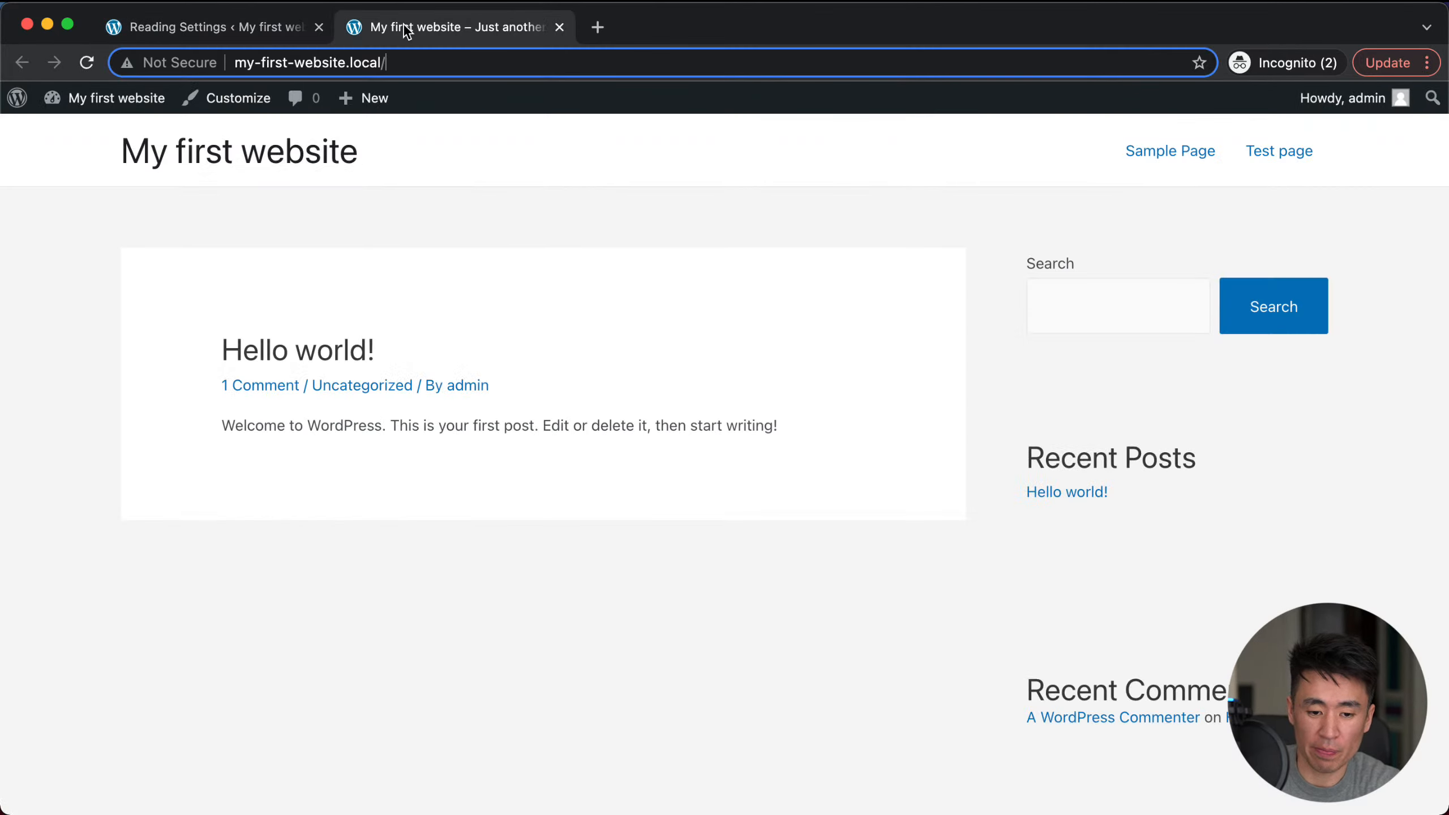
left_click(87, 63)
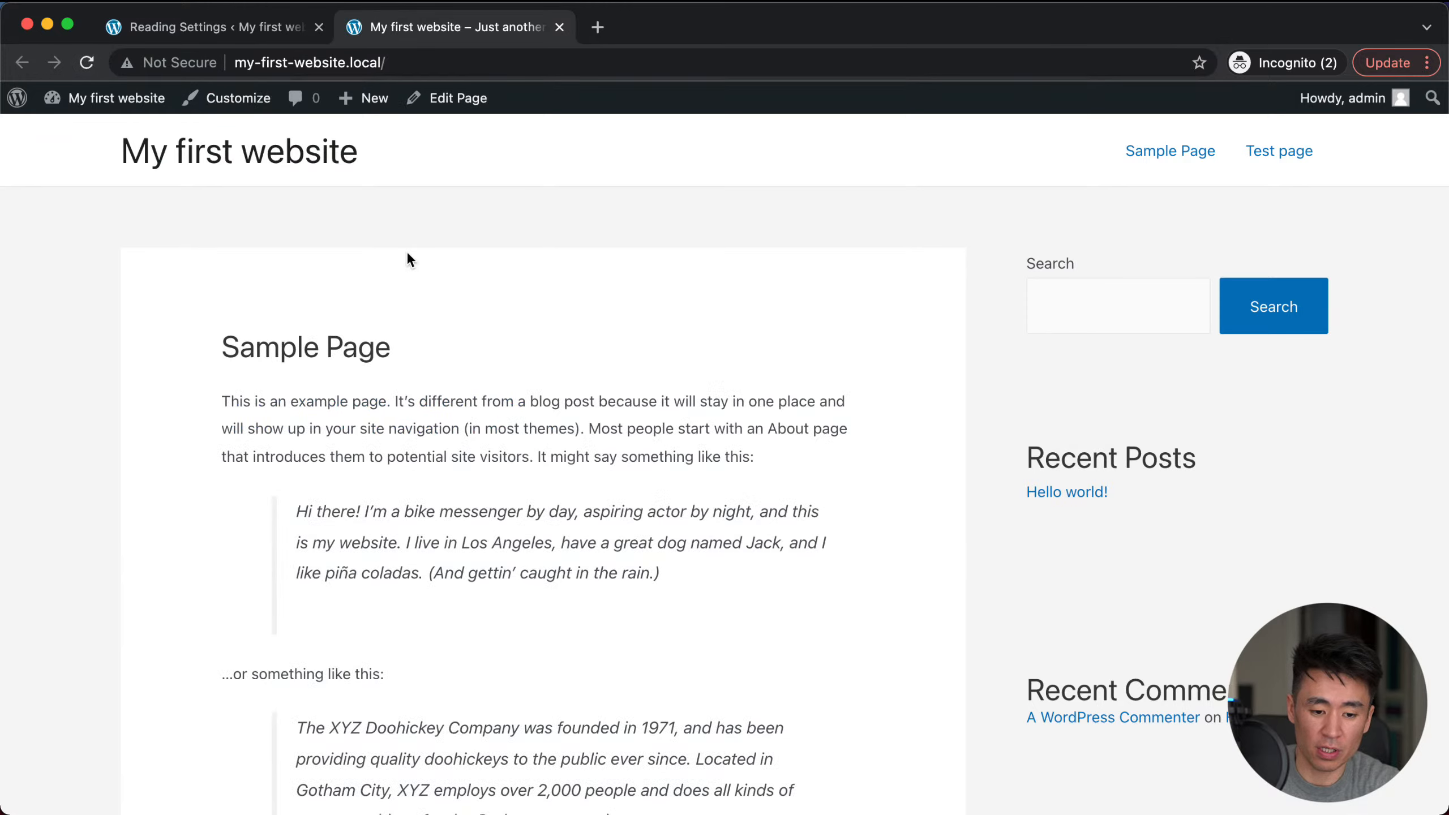
scroll(357, 411, "down", 10)
scroll(357, 411, "up", 10)
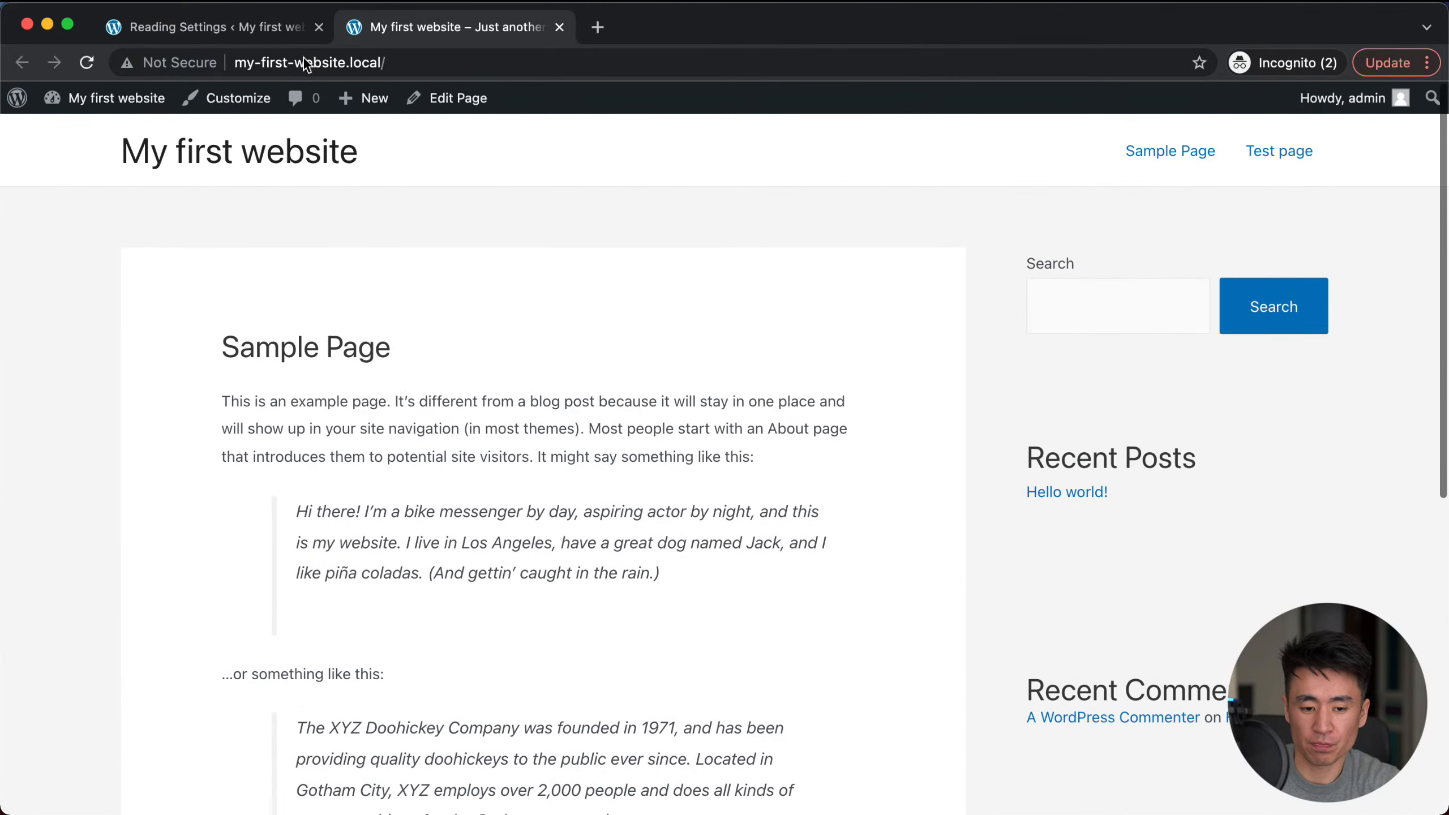
left_click(260, 37)
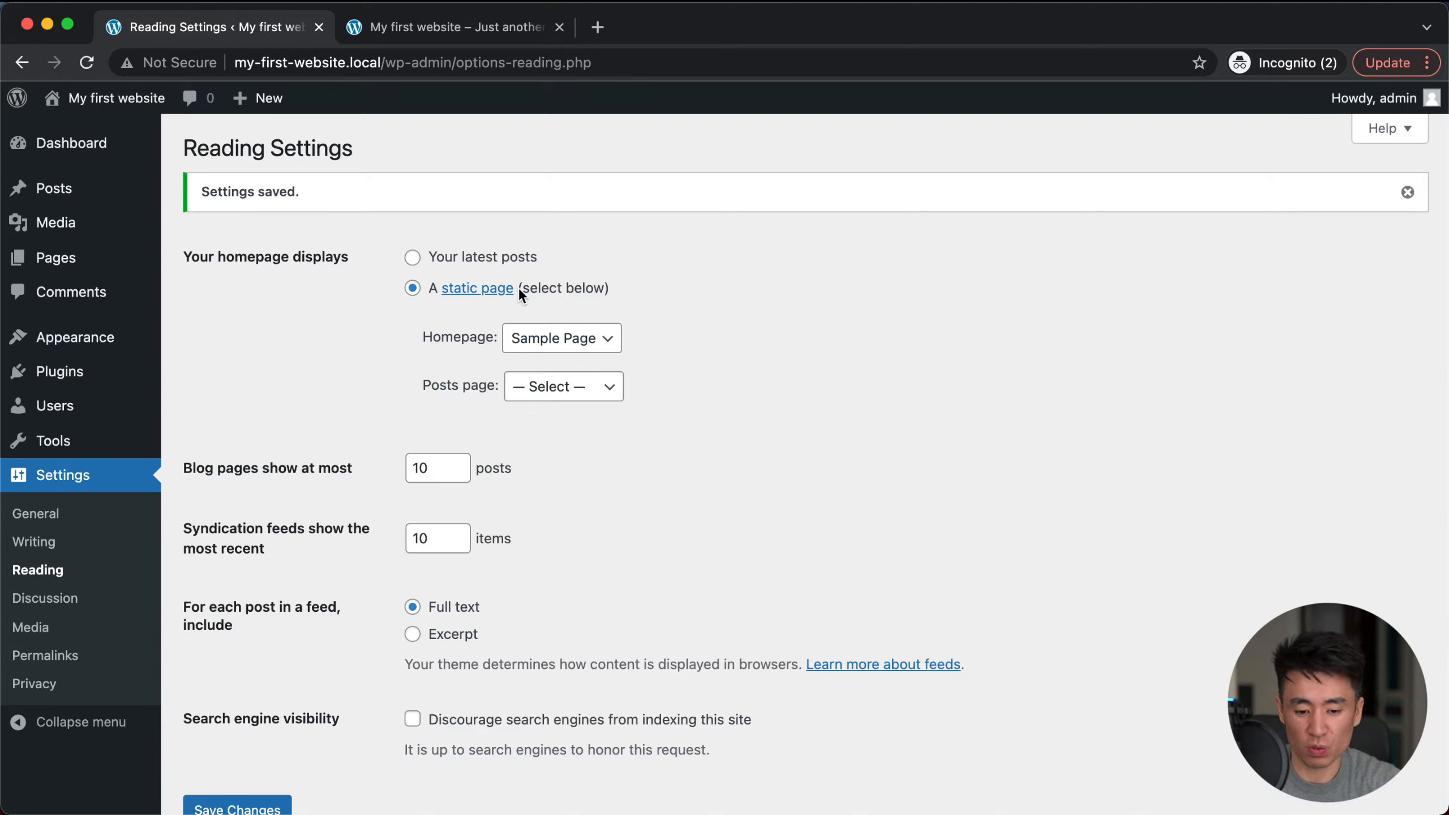
left_click(454, 256)
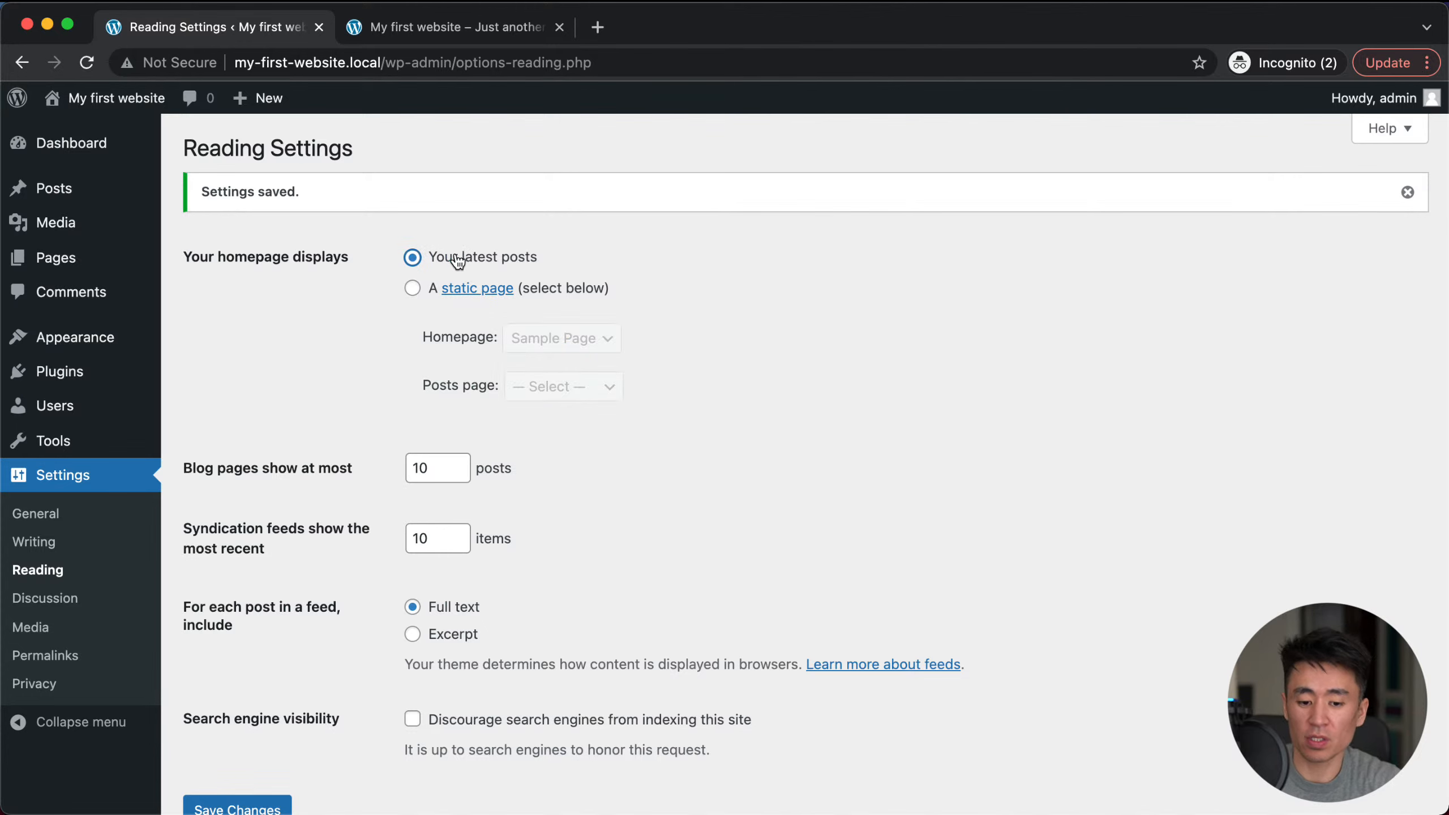
scroll(463, 538, "down", 3)
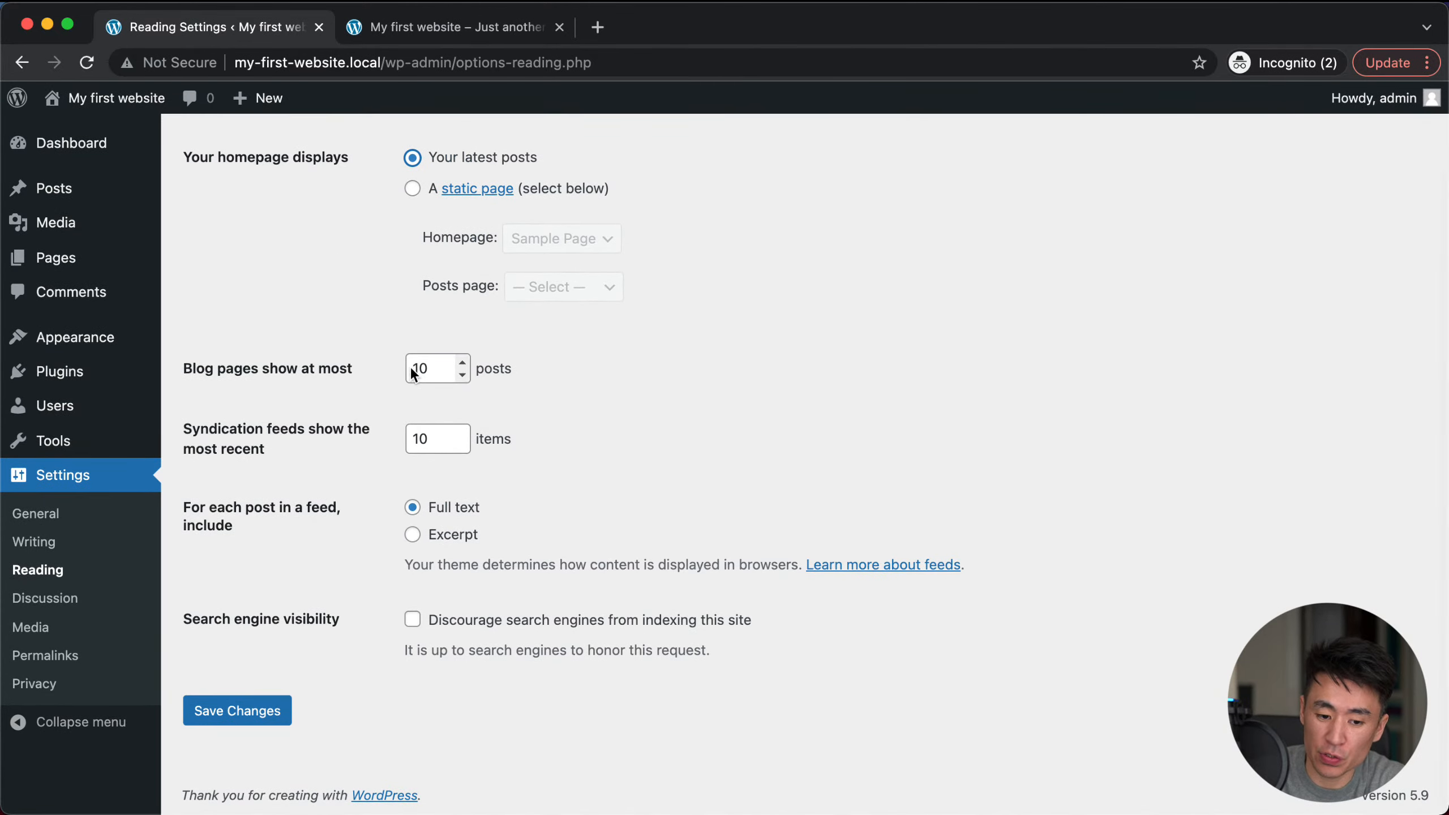
double_click(431, 366)
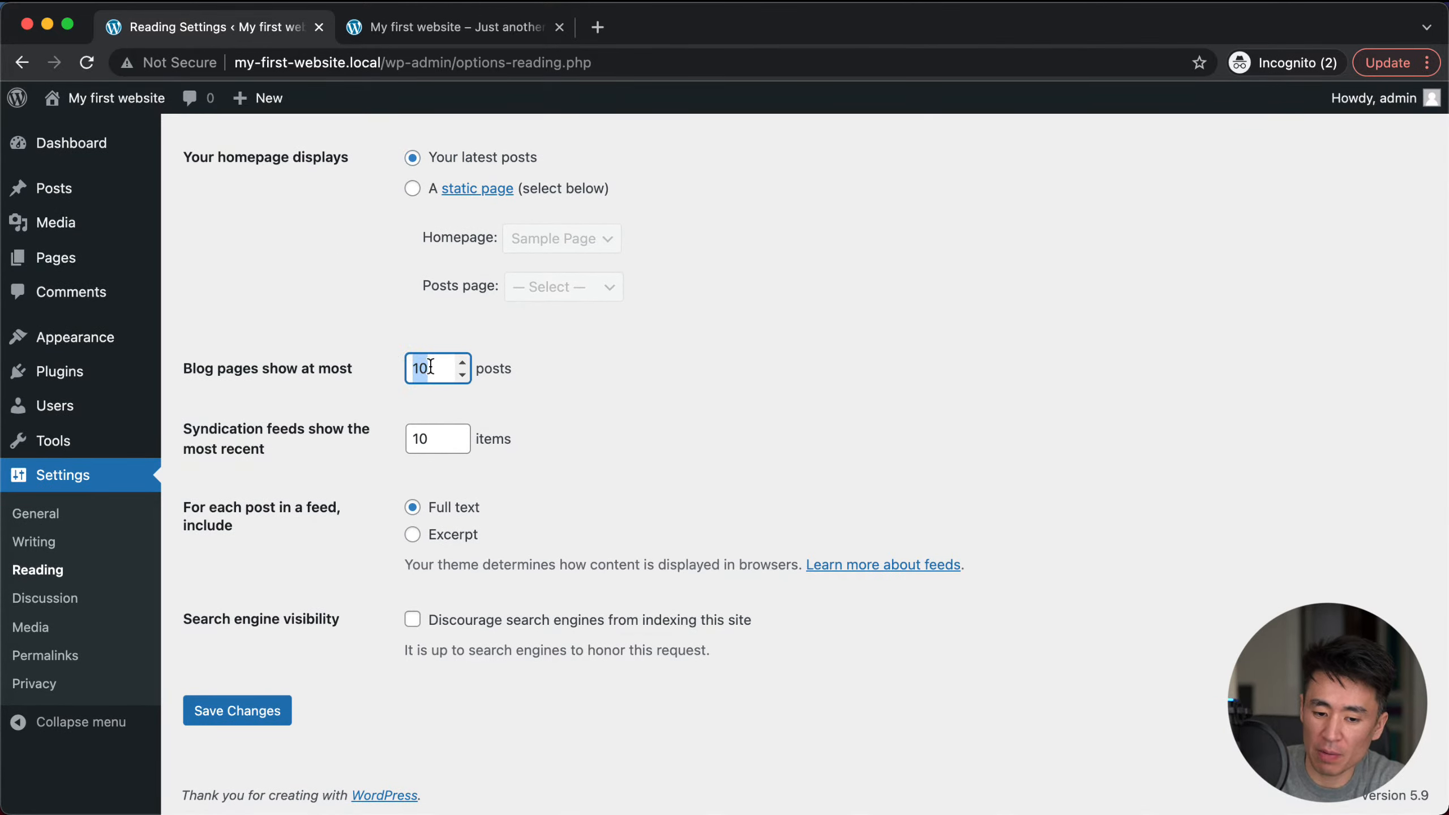
double_click(420, 440)
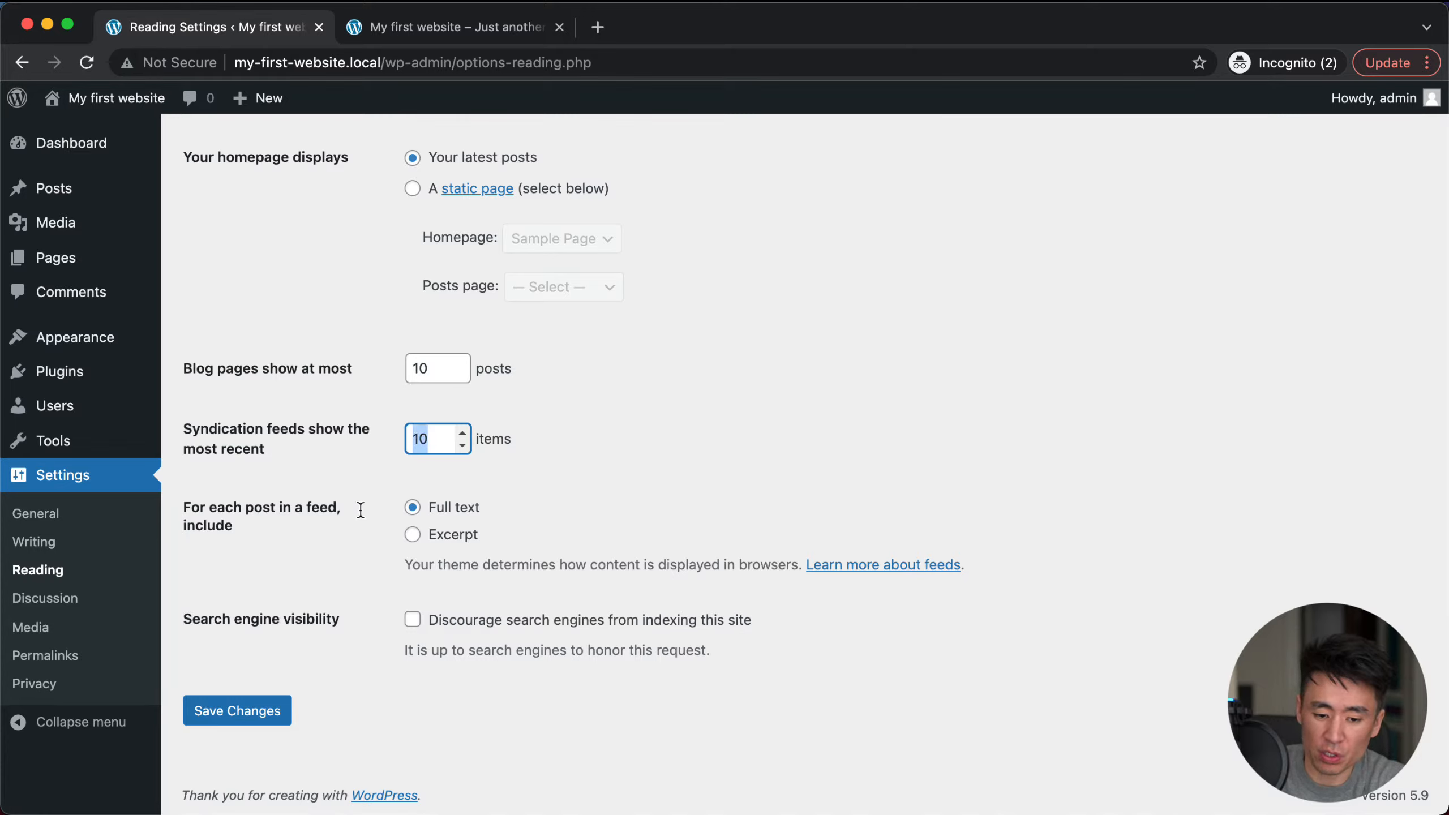
left_click(541, 479)
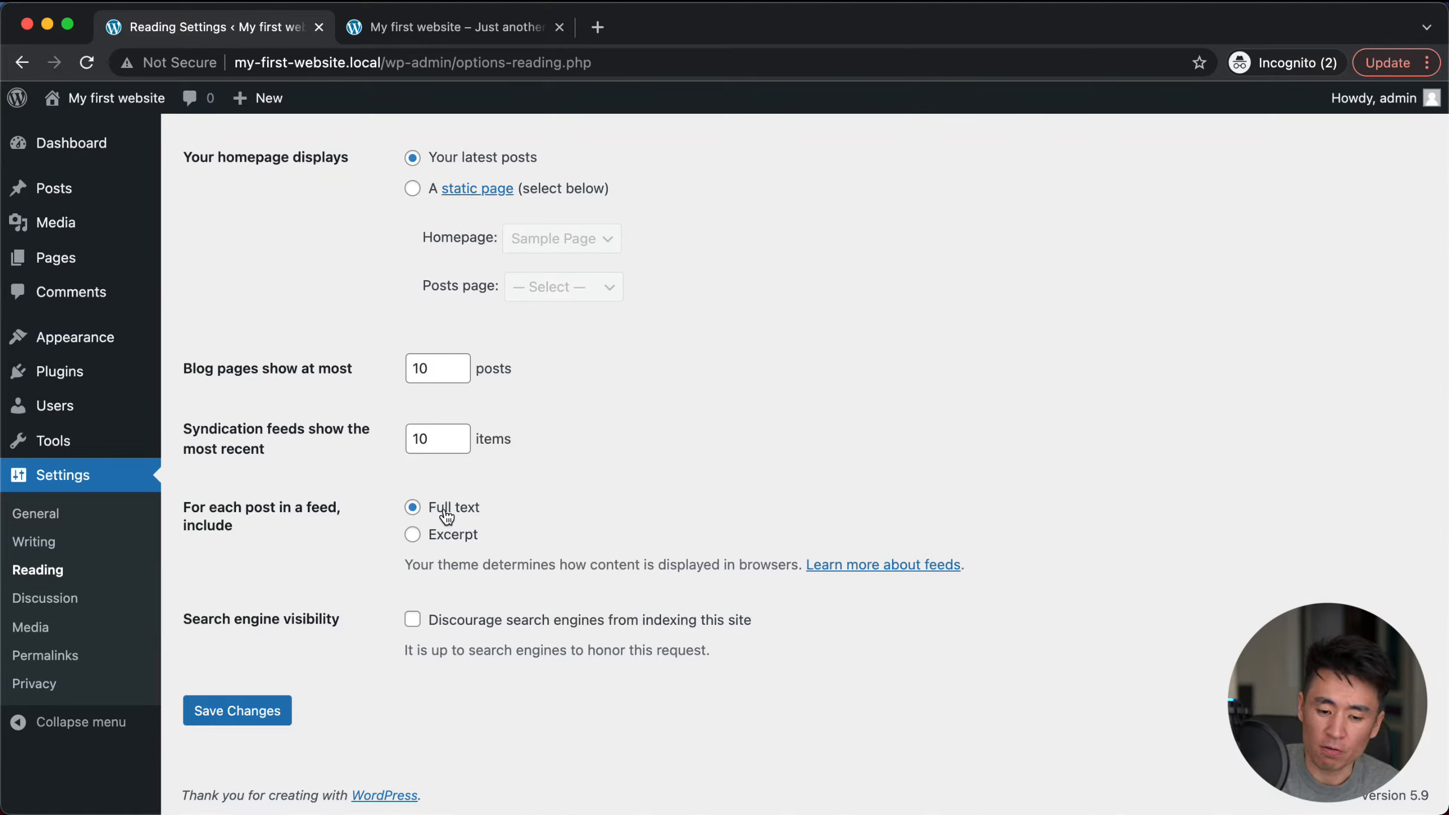
left_click(468, 26)
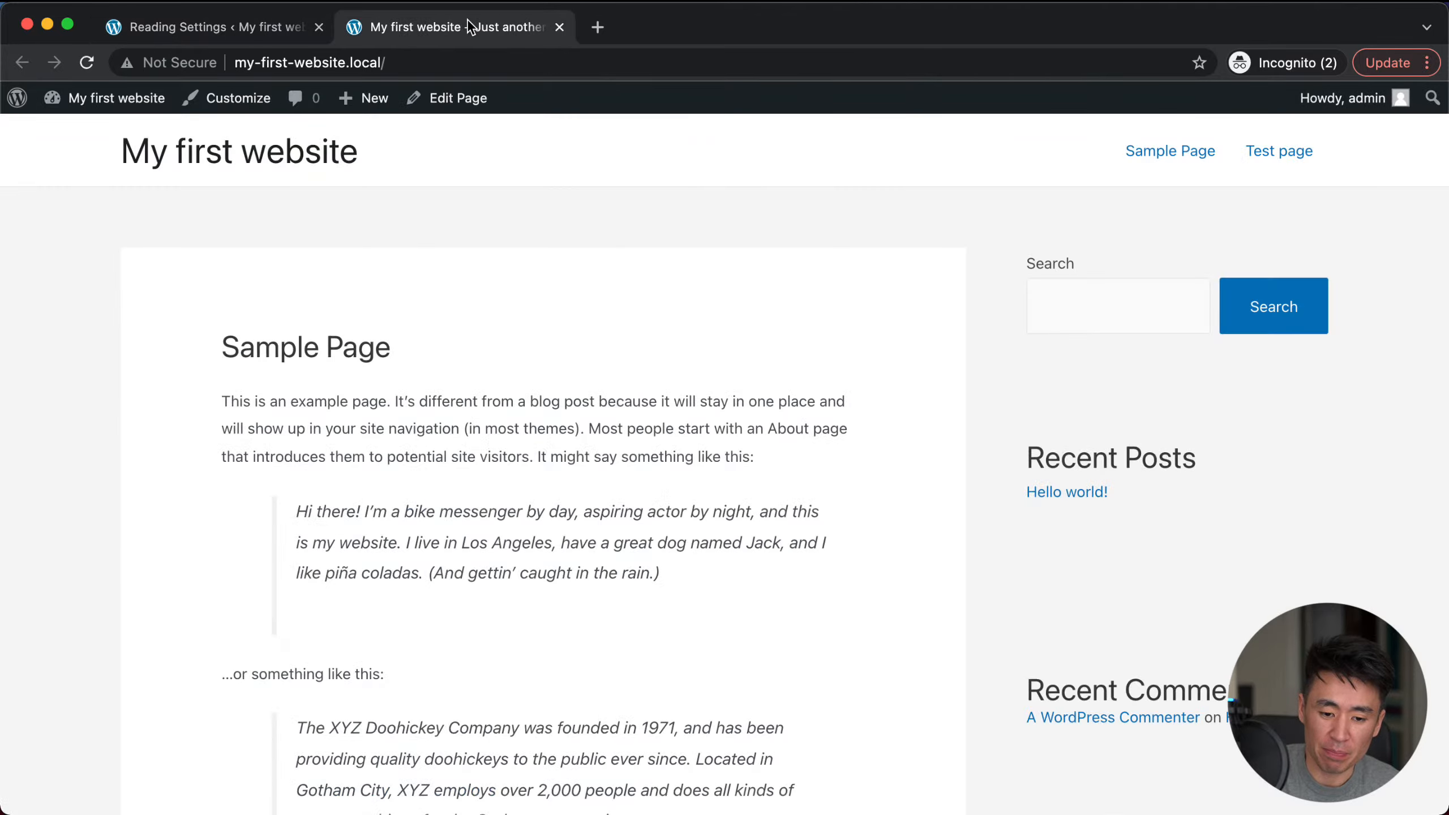
scroll(492, 549, "down", 8)
scroll(565, 459, "up", 3)
scroll(568, 461, "up", 2)
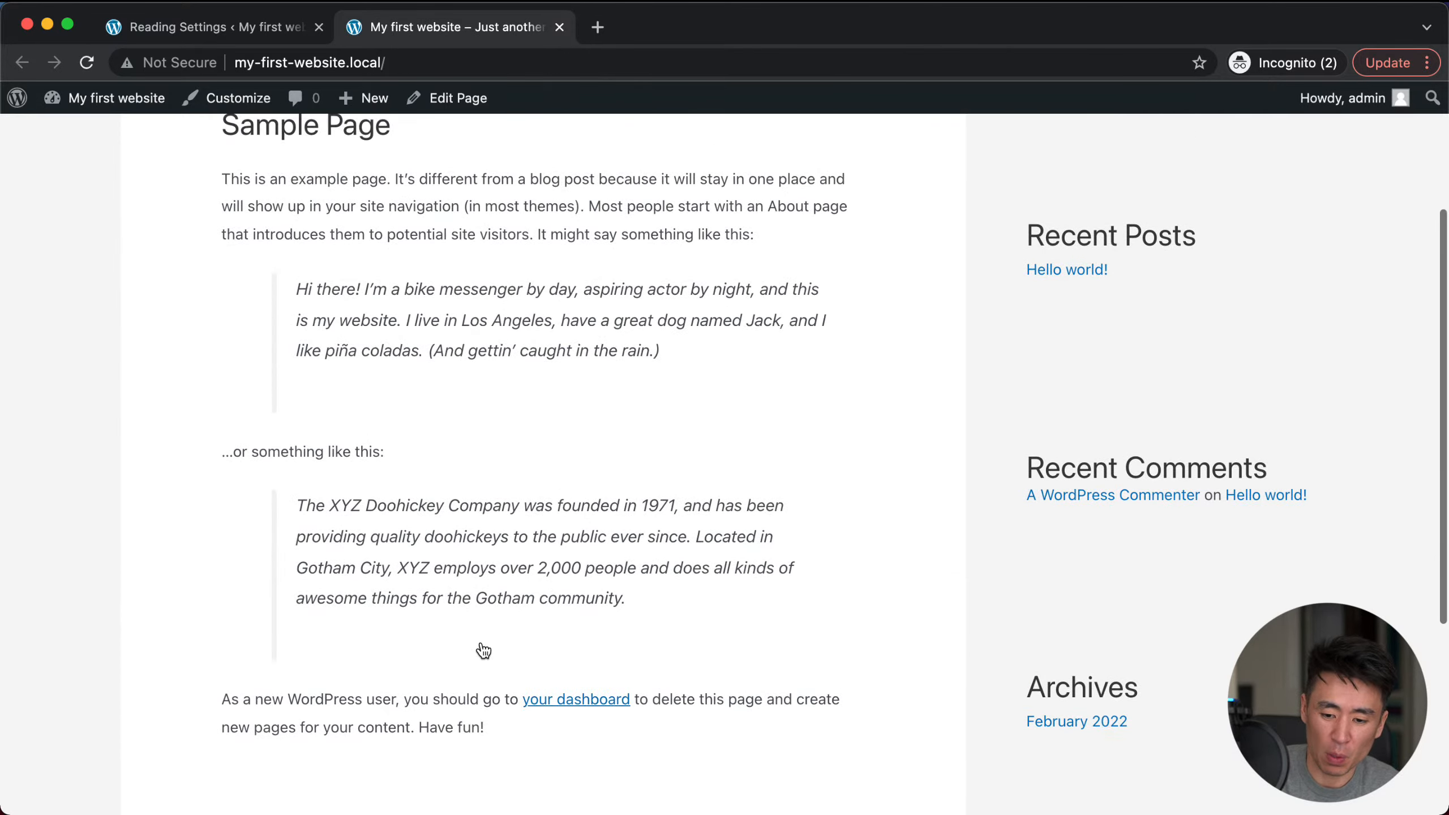
scroll(527, 654, "up", 4)
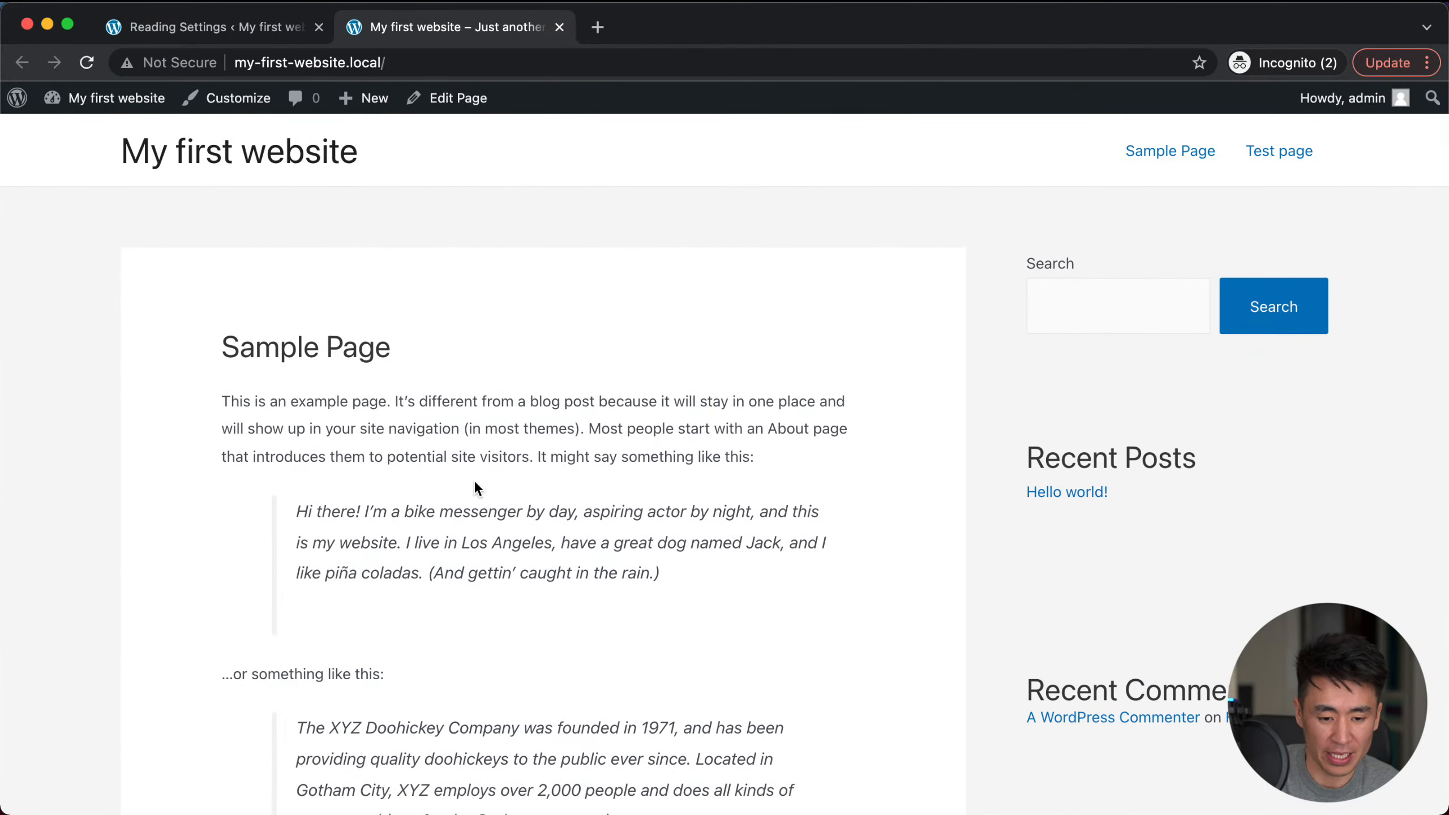
scroll(433, 426, "down", 3)
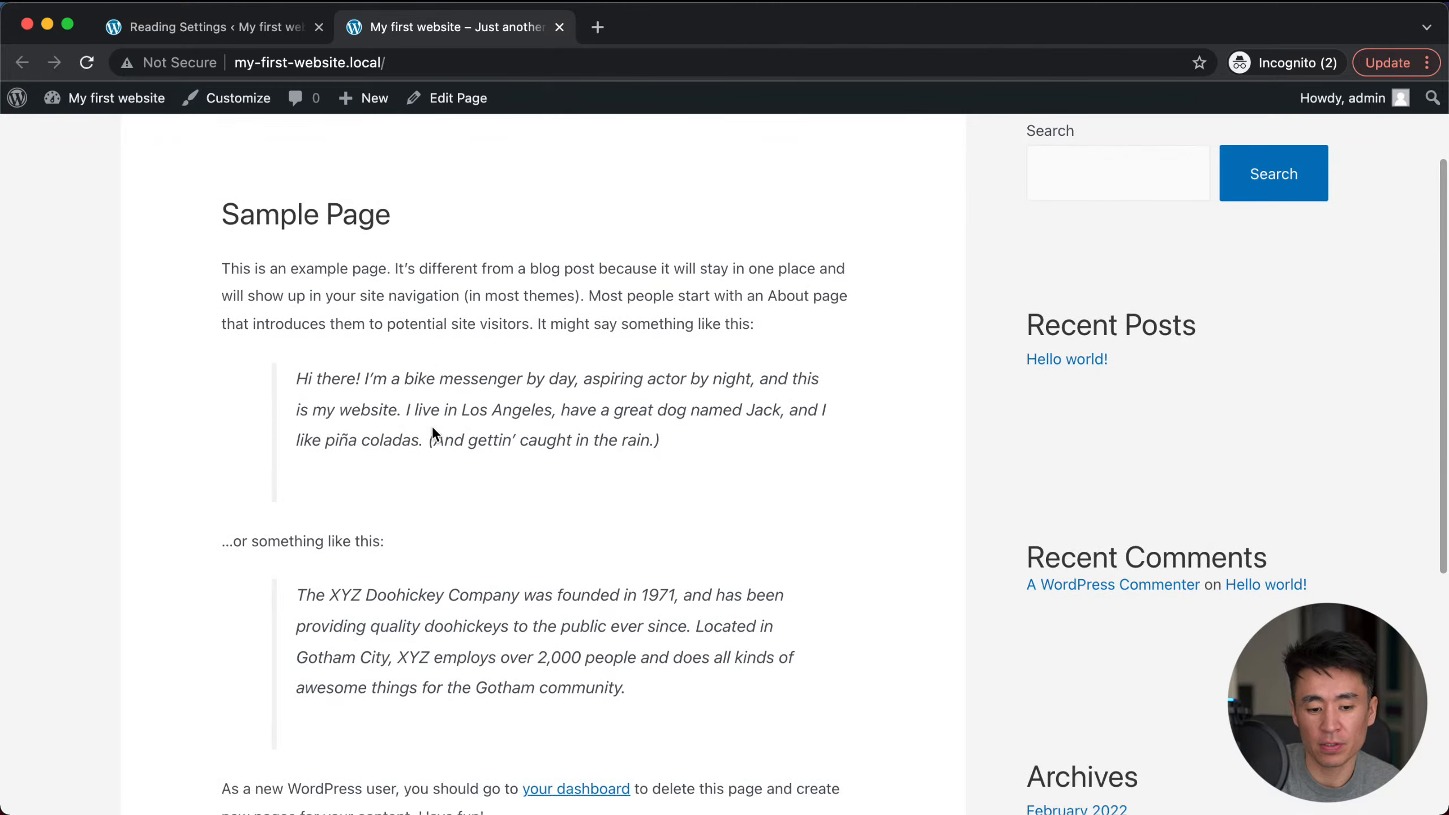
scroll(433, 426, "up", 3)
left_click(86, 62)
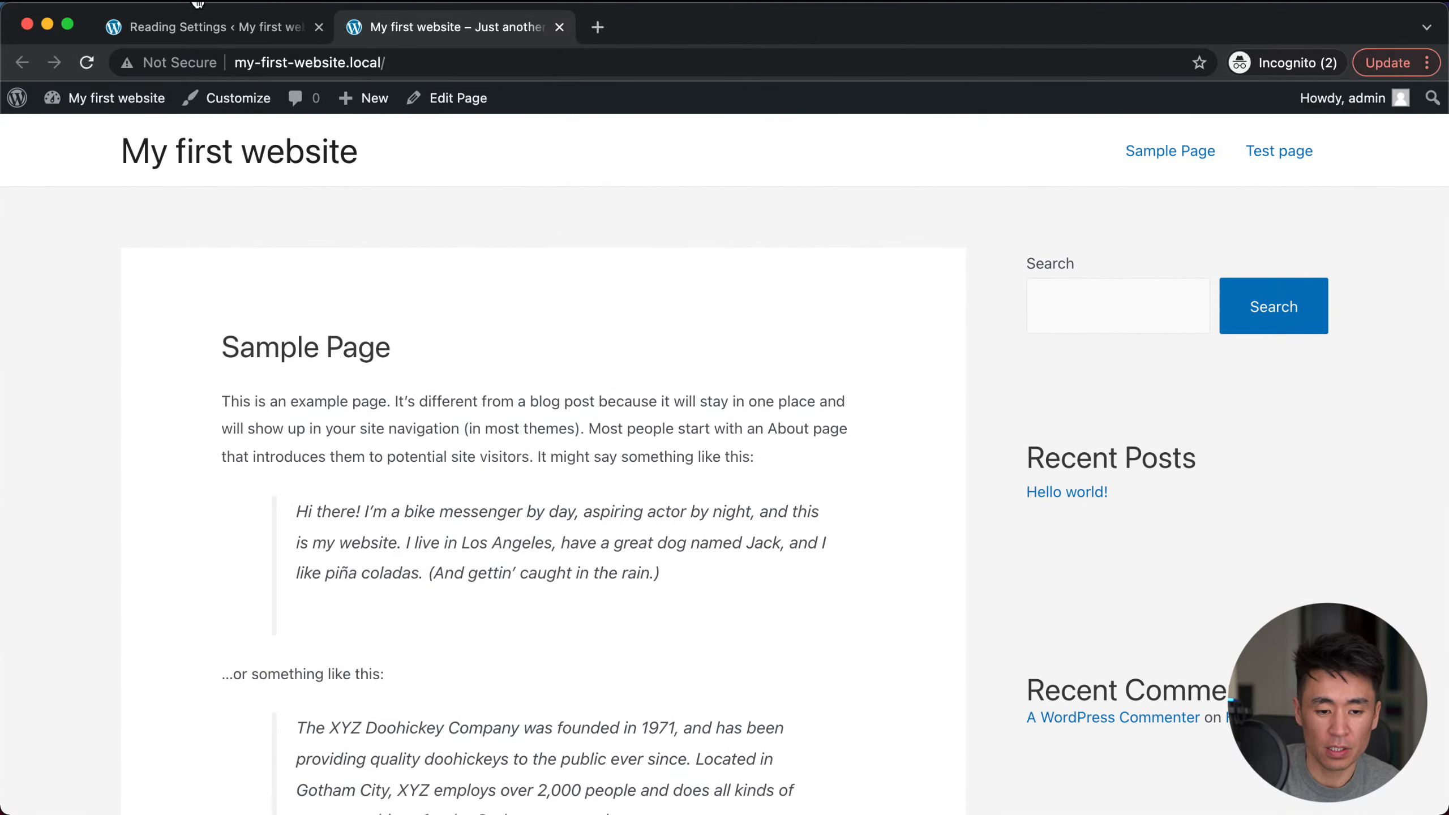
left_click(189, 26)
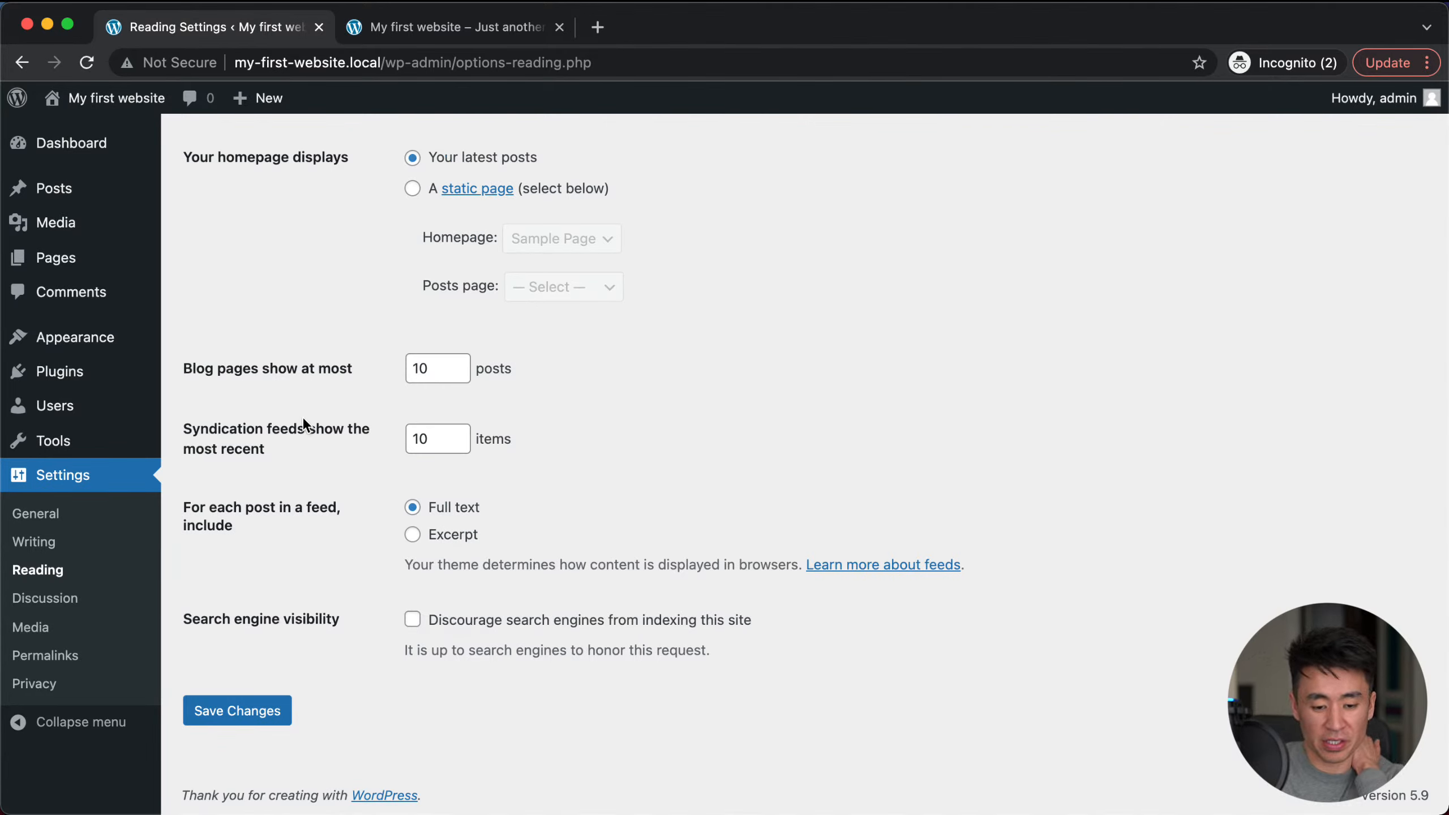
Step: Set feed content to Excerpt, after briefly saving with Full text
left_click(421, 367)
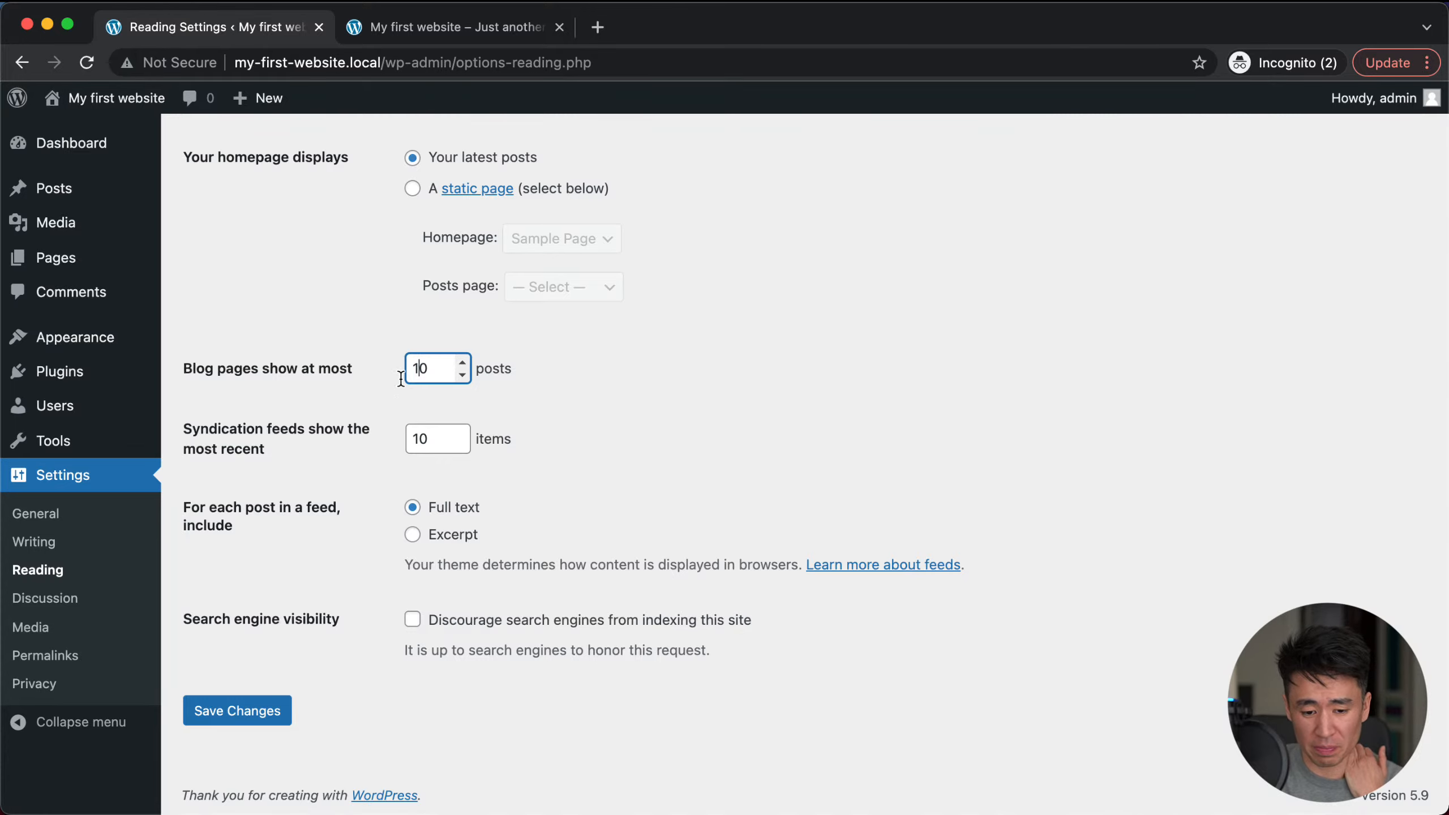
left_click(413, 537)
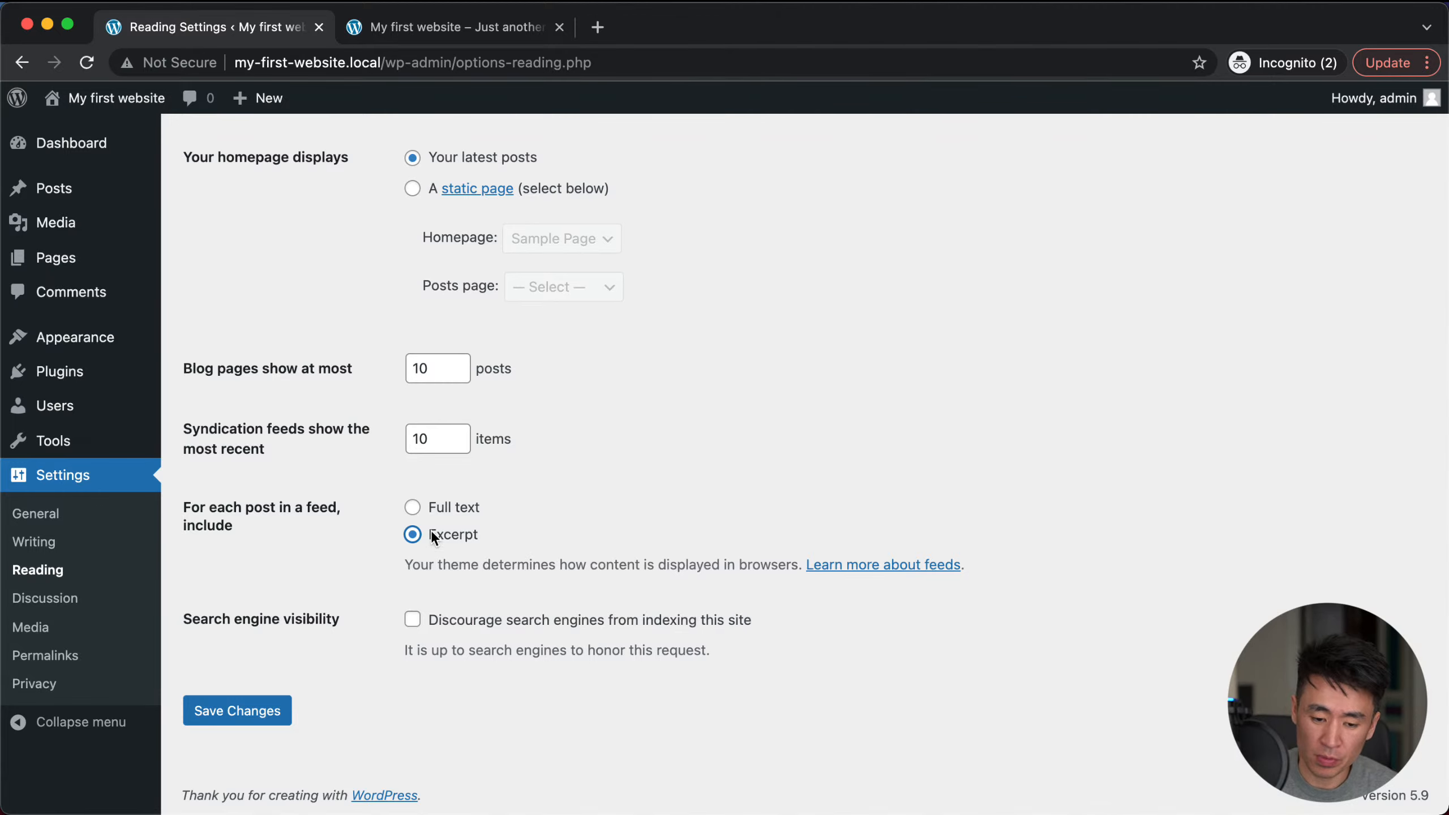
left_click(412, 507)
key("Return")
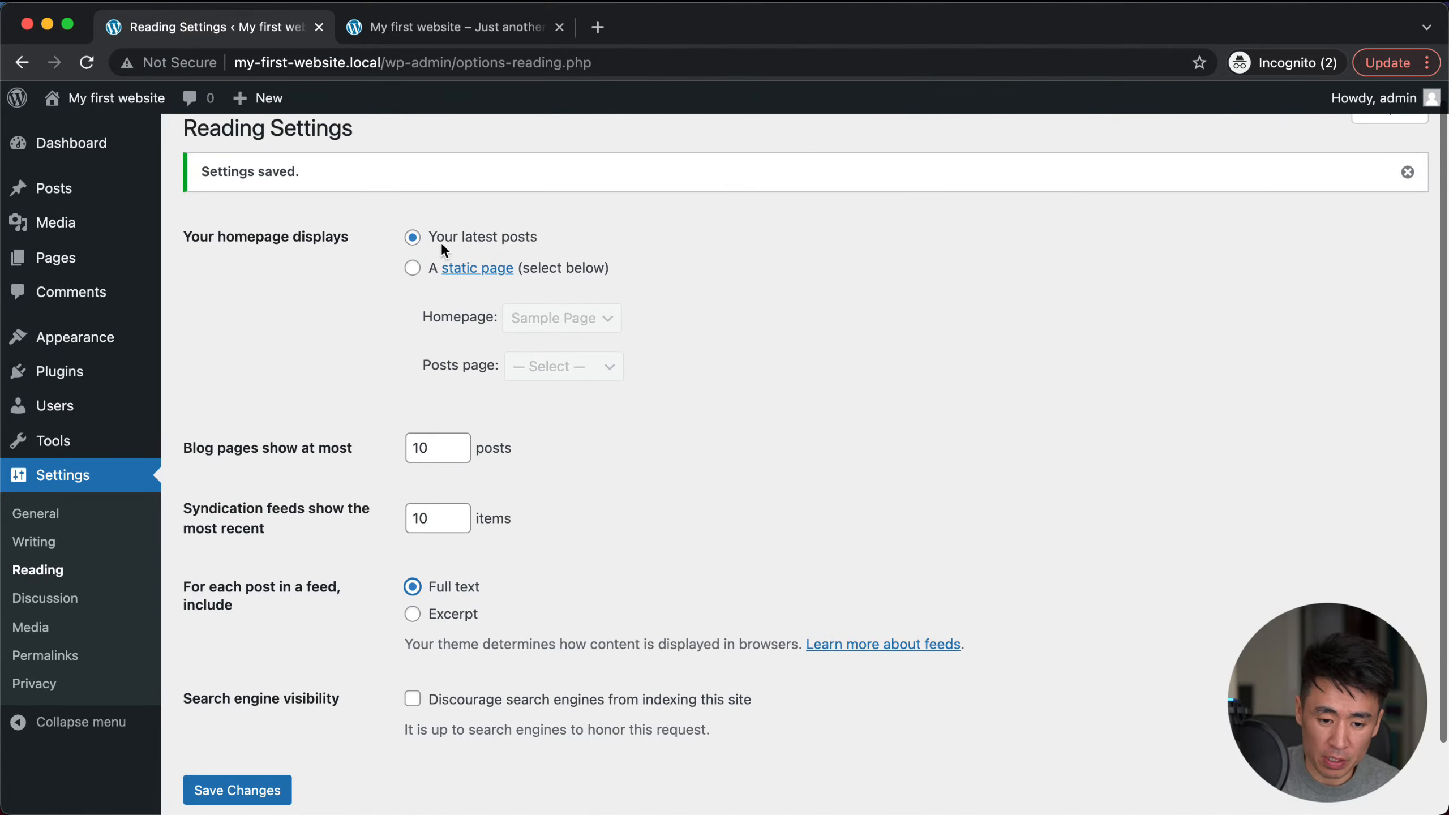
scroll(425, 571, "down", 1)
left_click(433, 575)
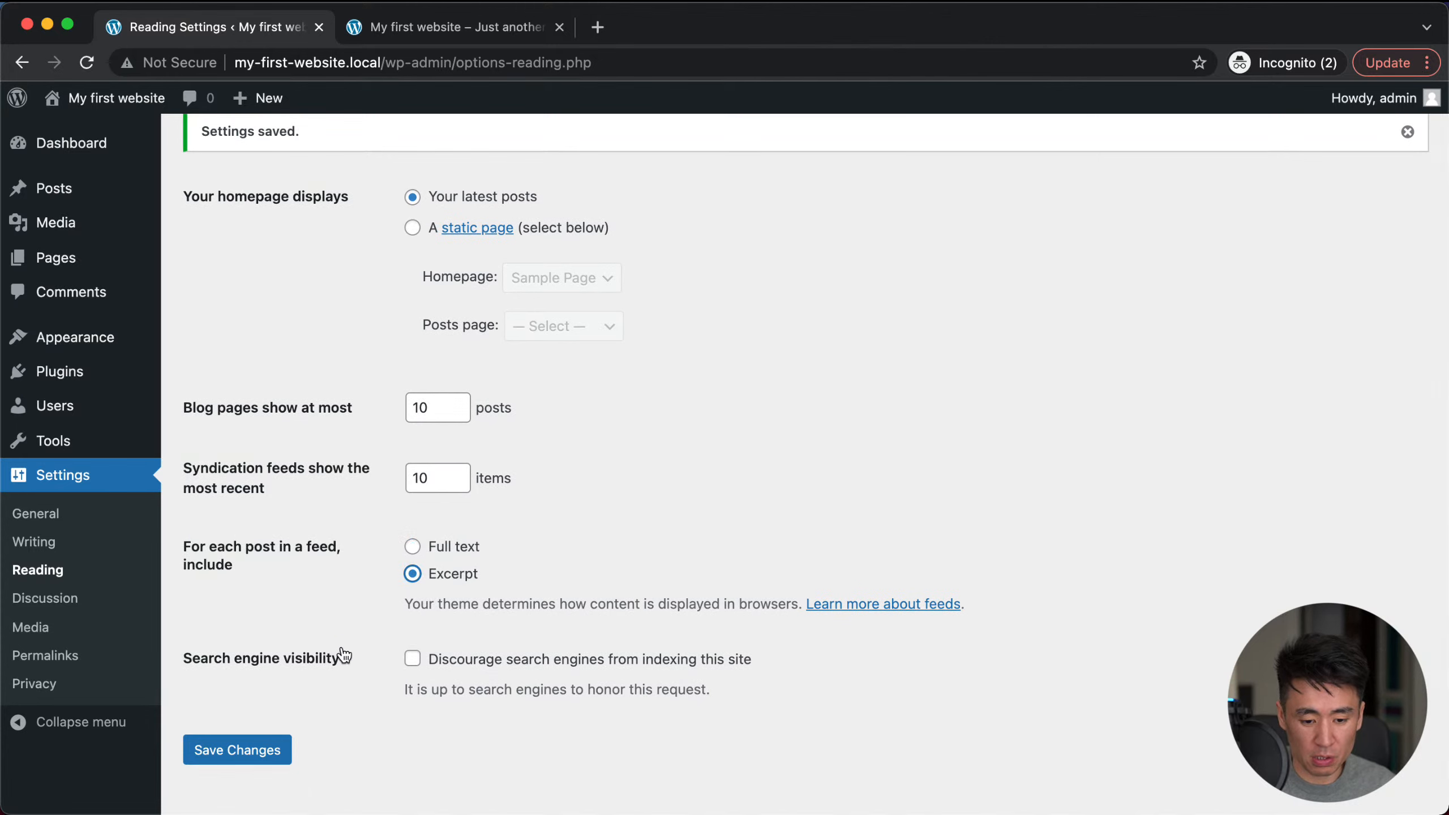
scroll(345, 651, "down", 1)
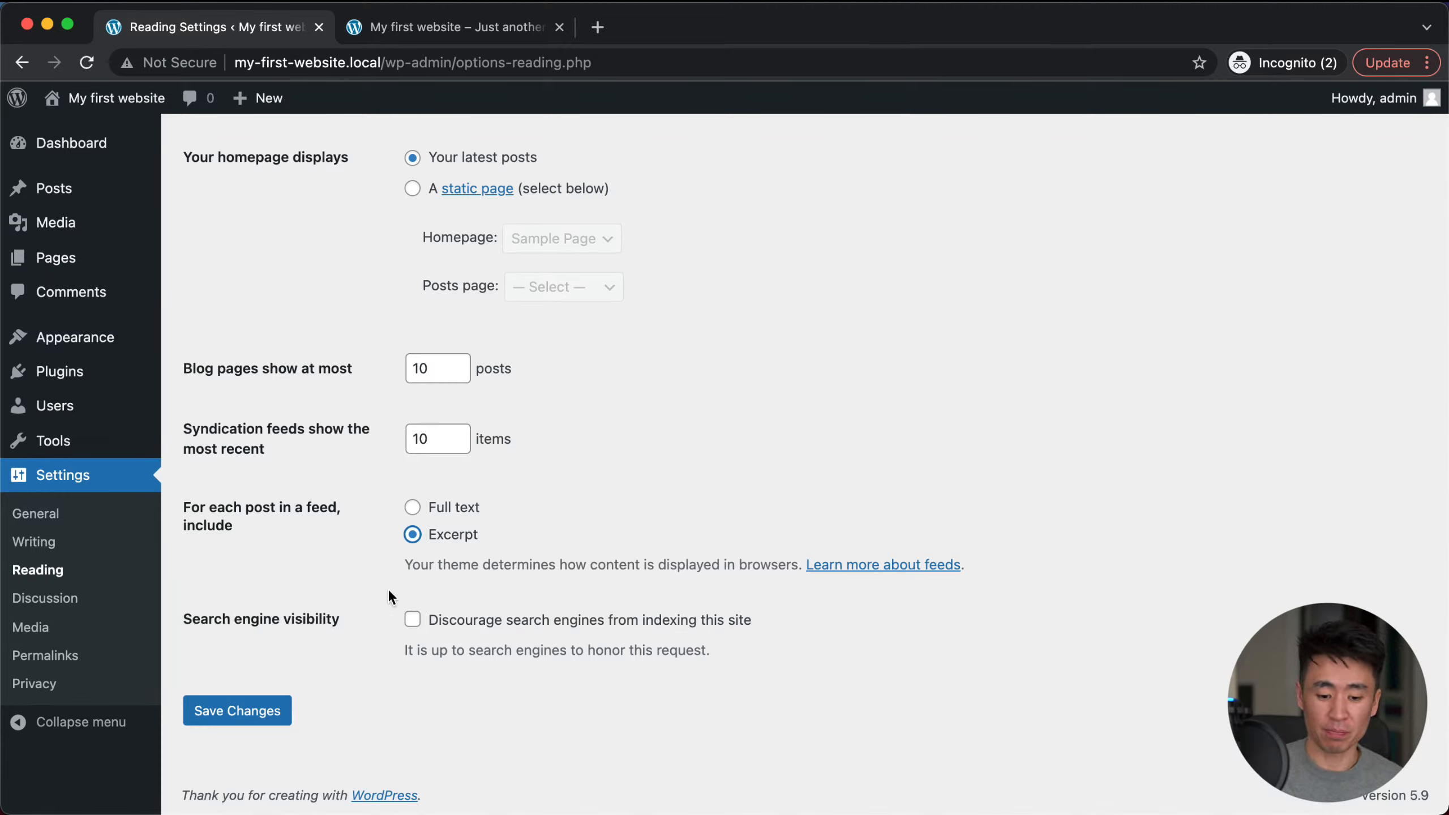
Step: Leave 'Discourage search engines' unchecked and save the Reading settings
left_click(415, 623)
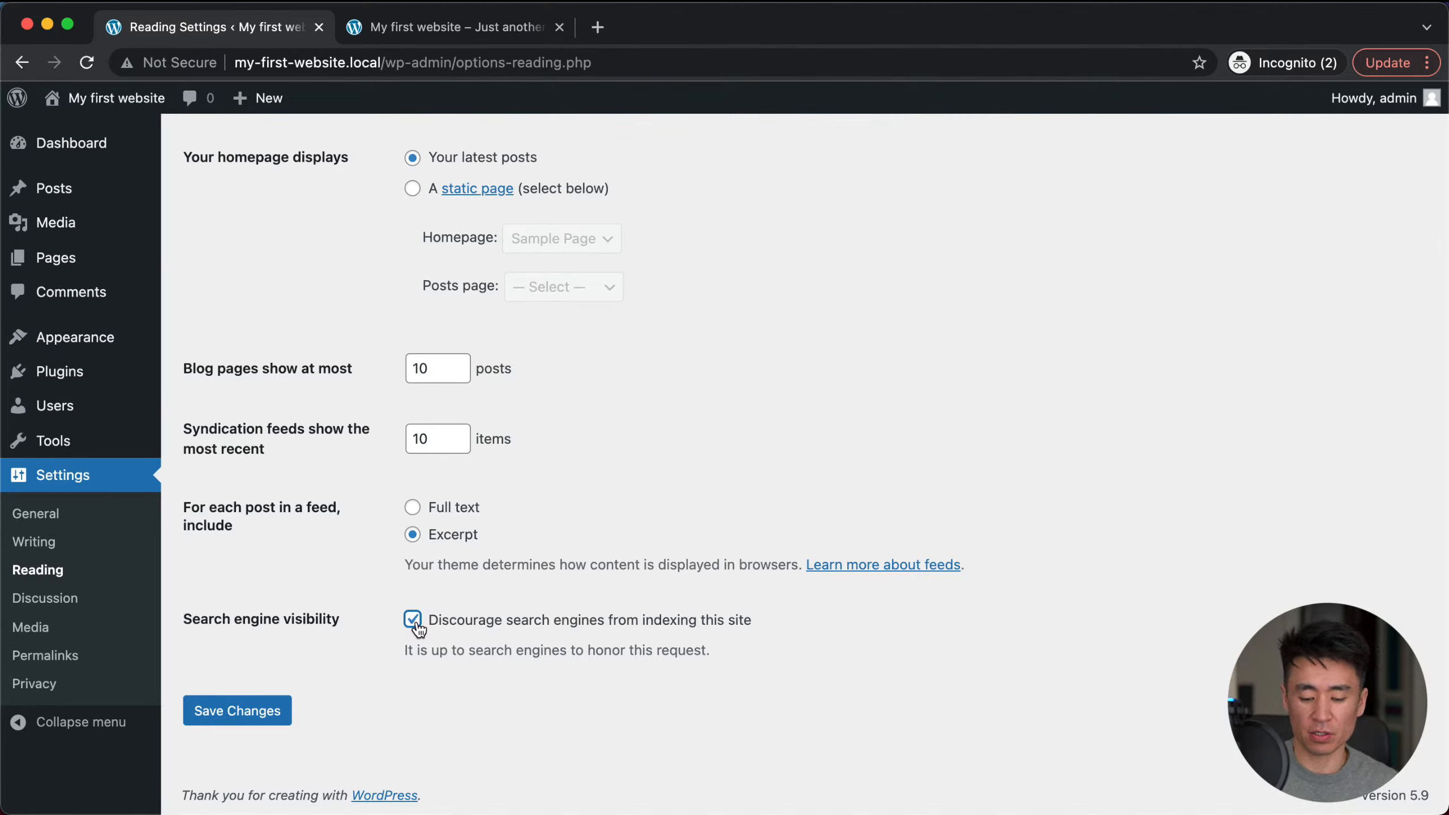
left_click(418, 627)
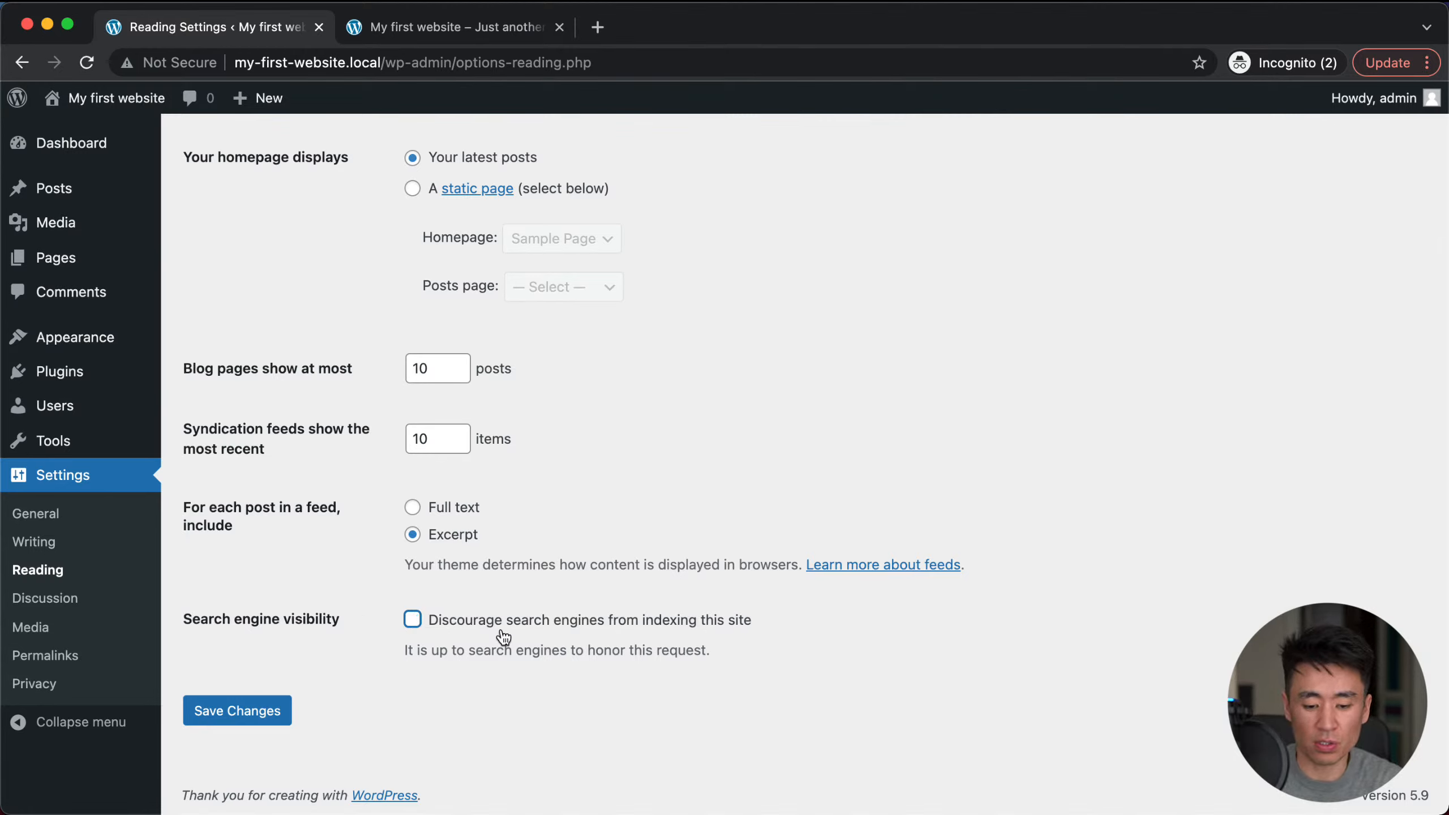
left_click(469, 633)
left_click(469, 633)
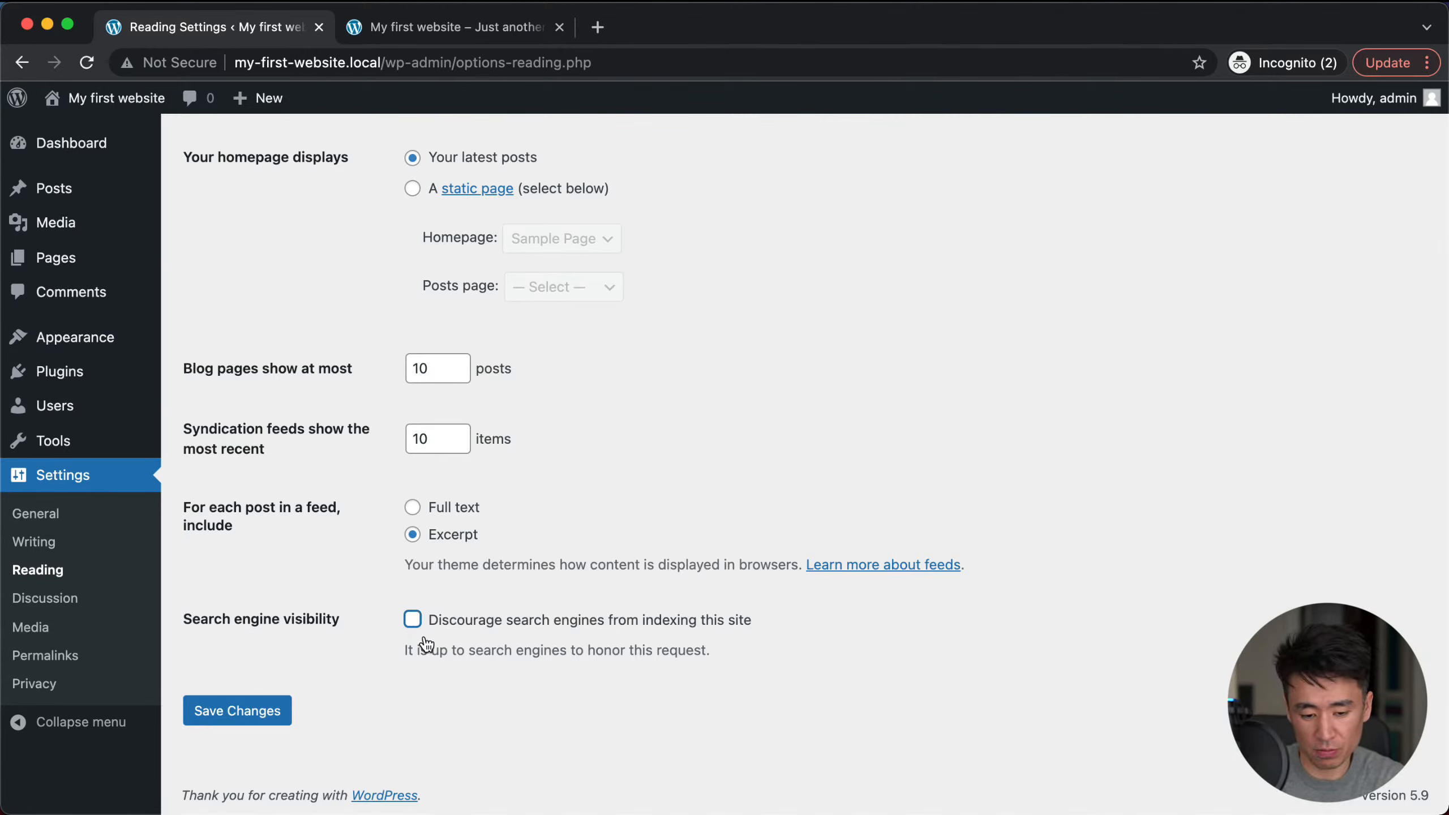
left_click(227, 709)
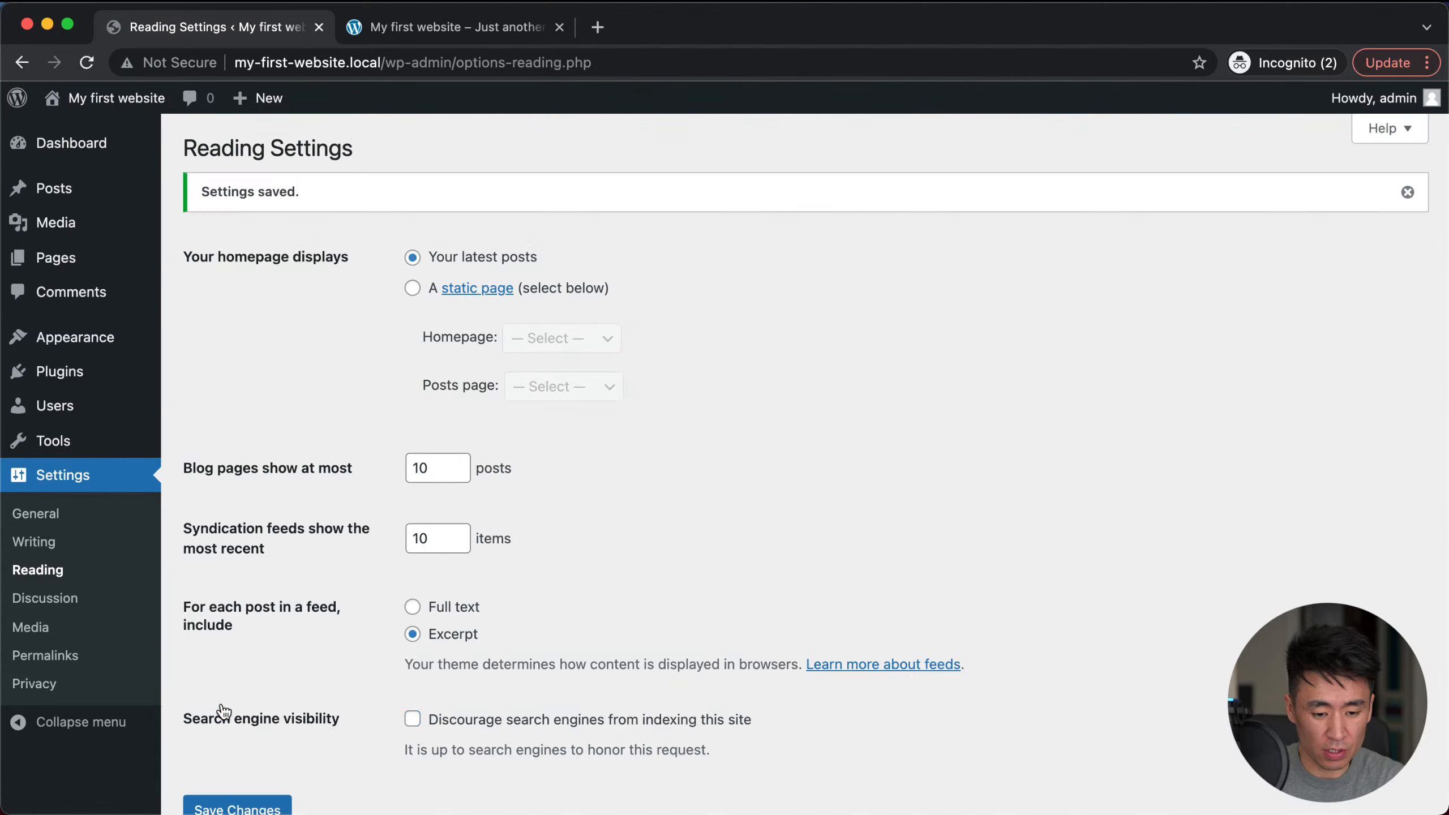
Step: Reload the live homepage to confirm it lists the Hello world! post
left_click(400, 28)
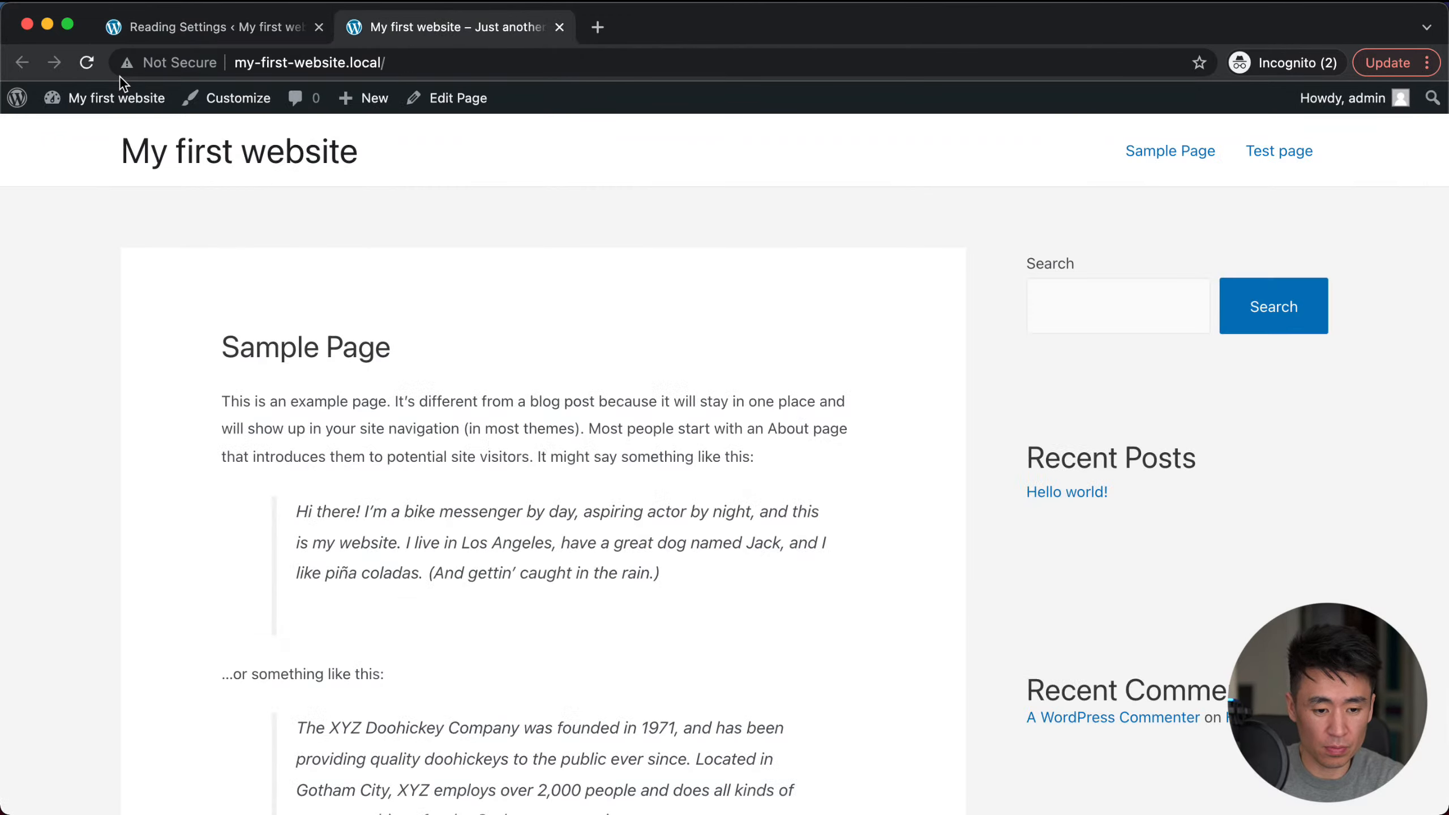
left_click(87, 63)
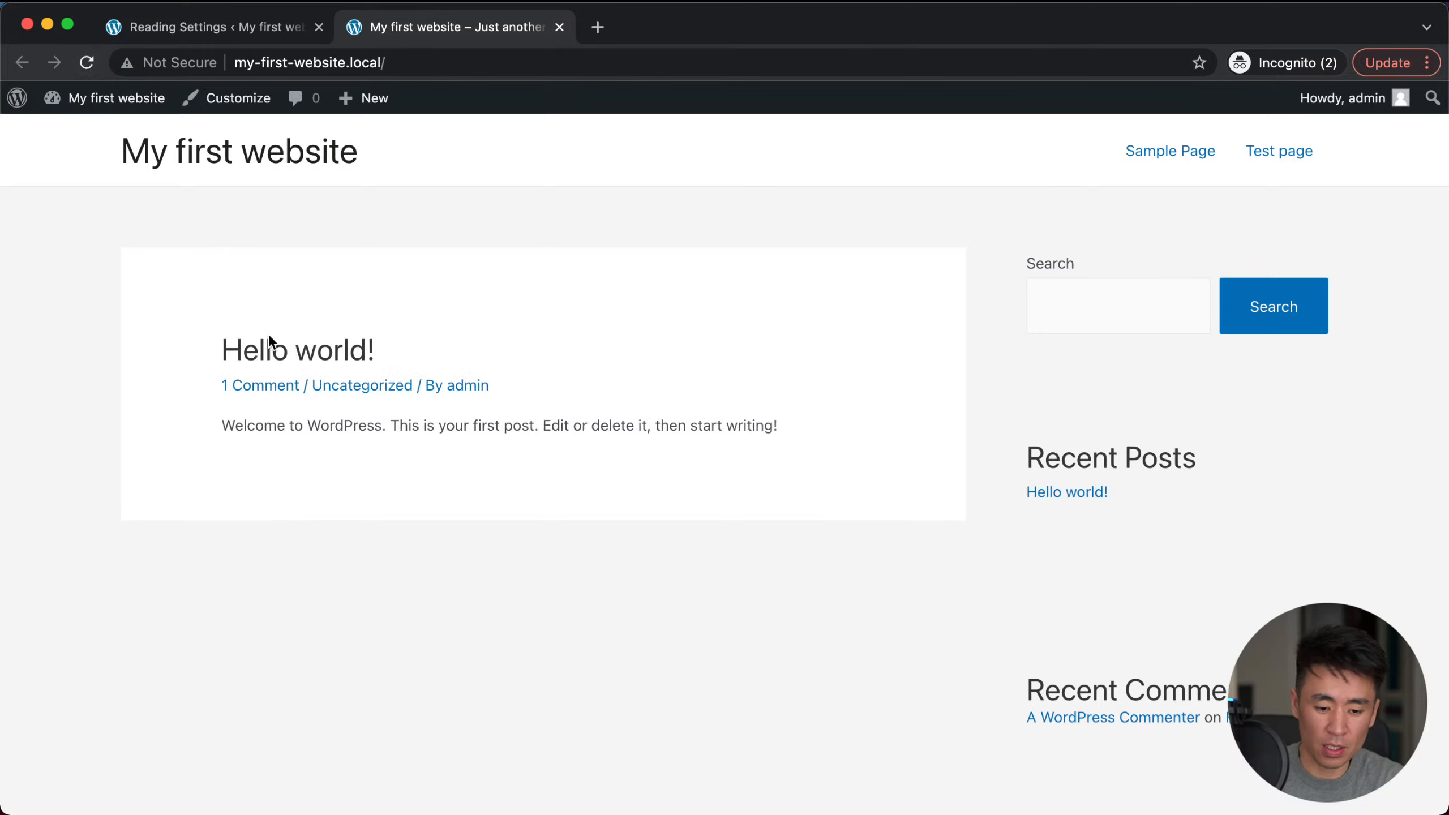
left_click(242, 29)
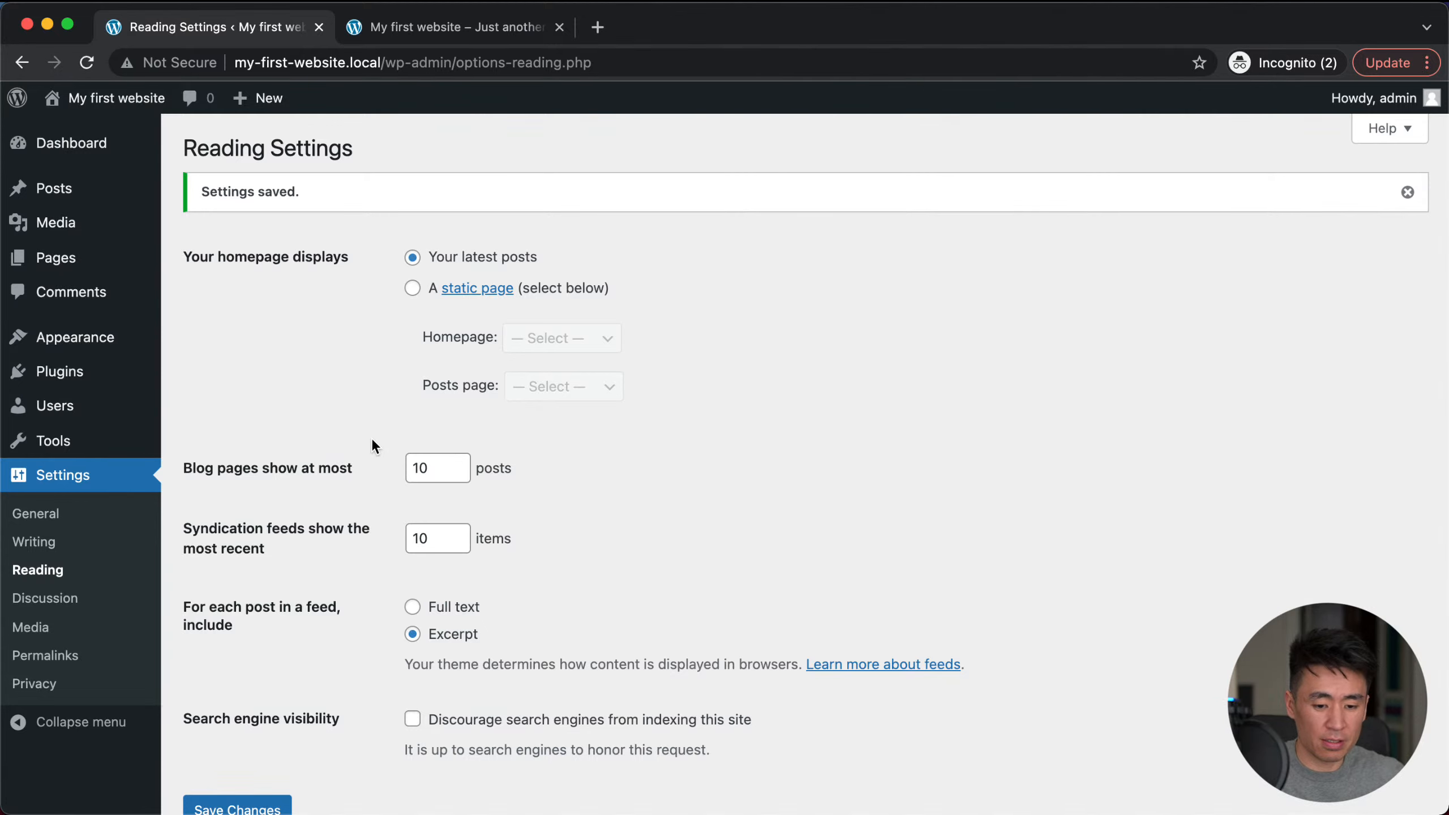
Step: Open Discussion Settings and inspect the Leave a Comment box on the live Hello world! post
left_click(34, 598)
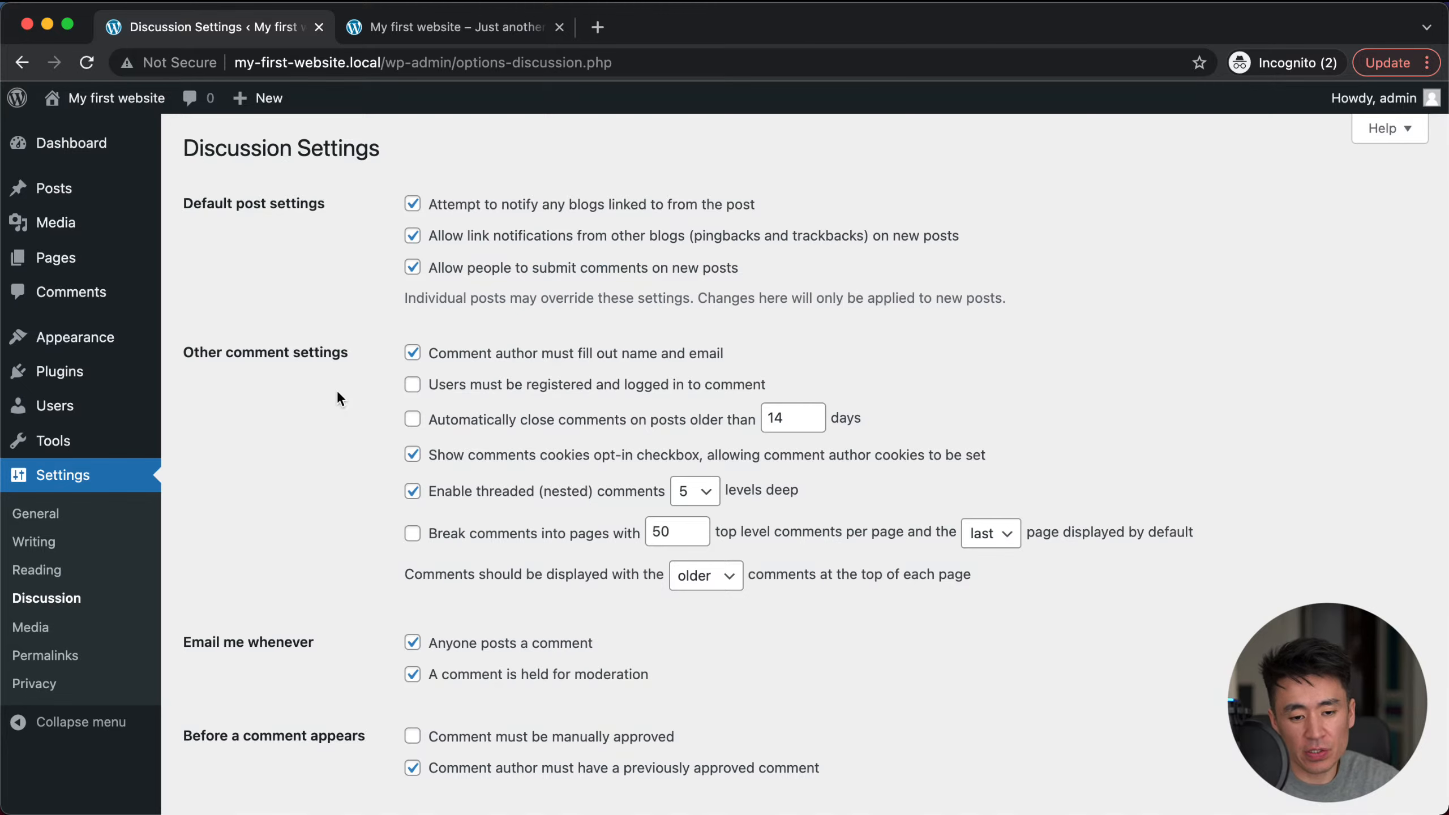
left_click(393, 25)
left_click(329, 352)
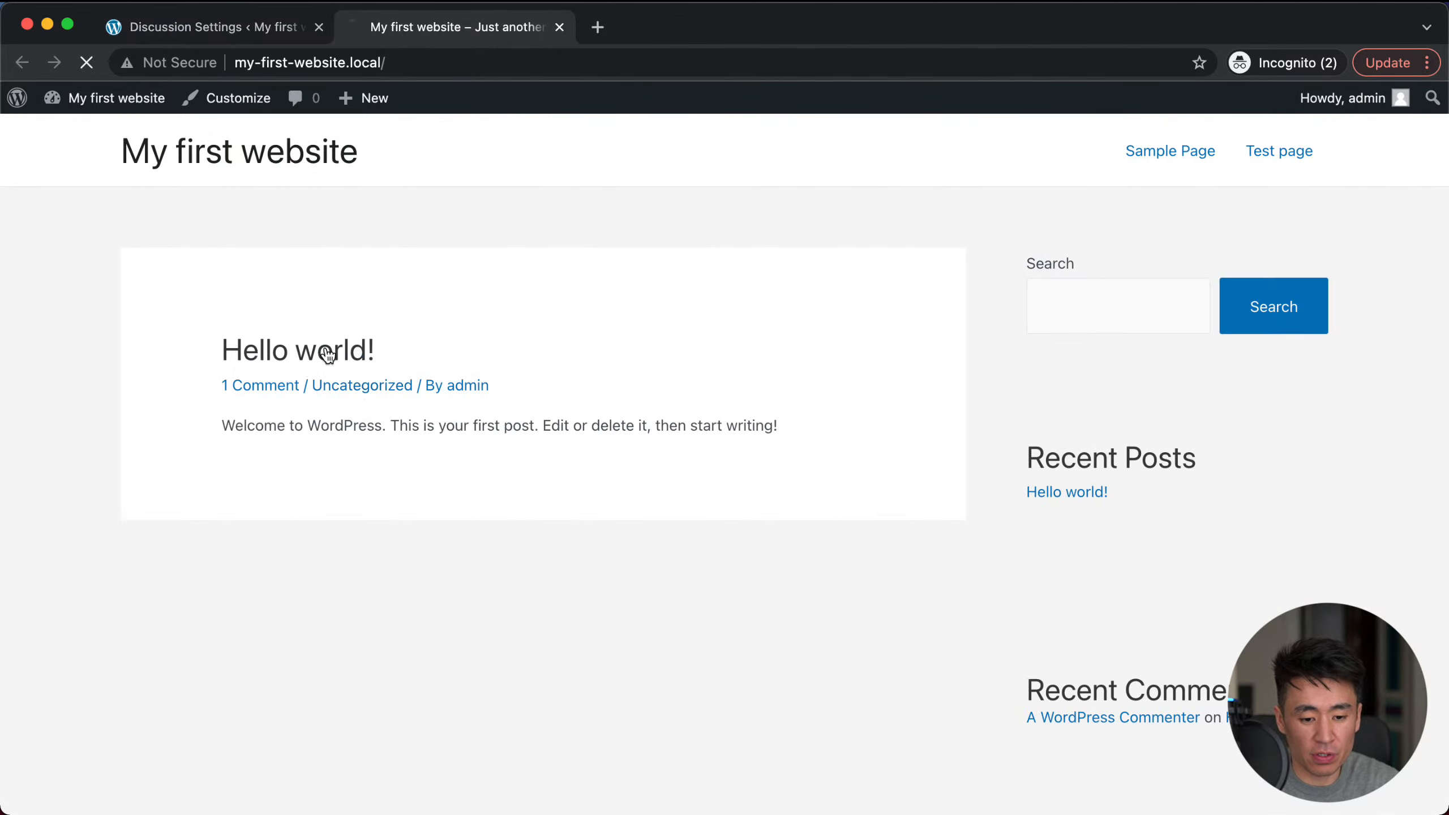
scroll(354, 545, "down", 5)
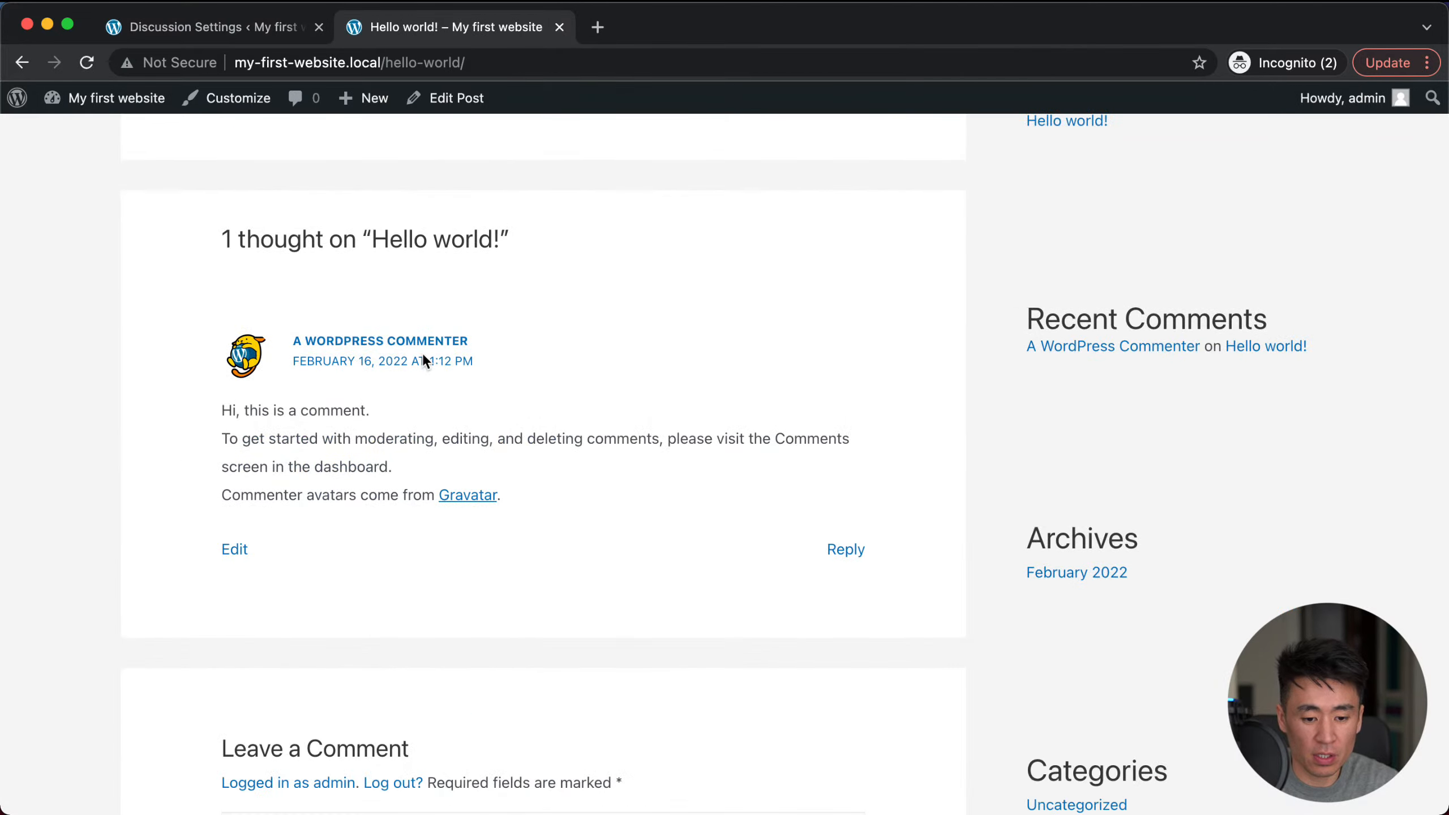
scroll(308, 433, "down", 5)
left_click(307, 648)
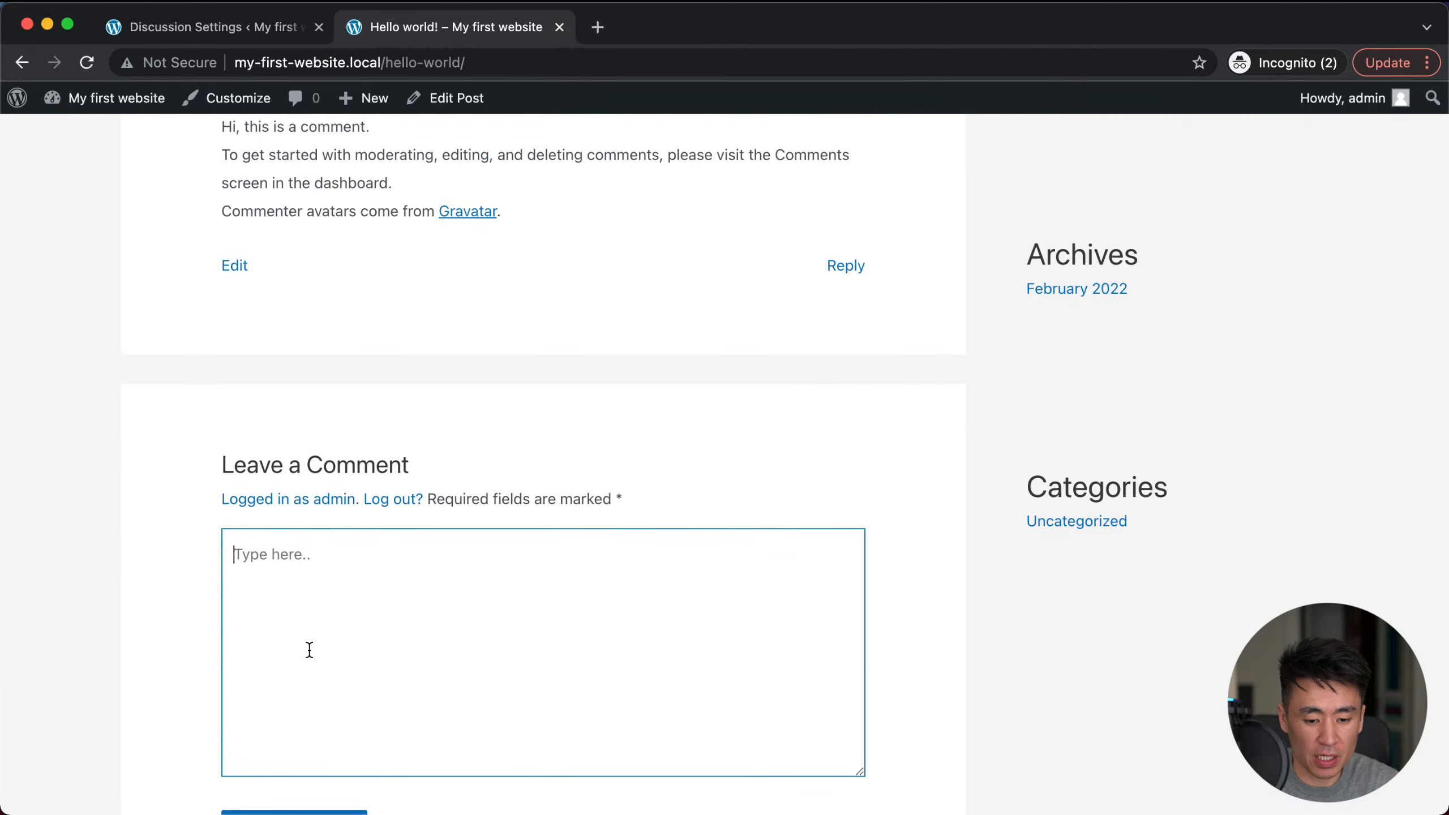
scroll(354, 559, "down", 4)
left_click(227, 28)
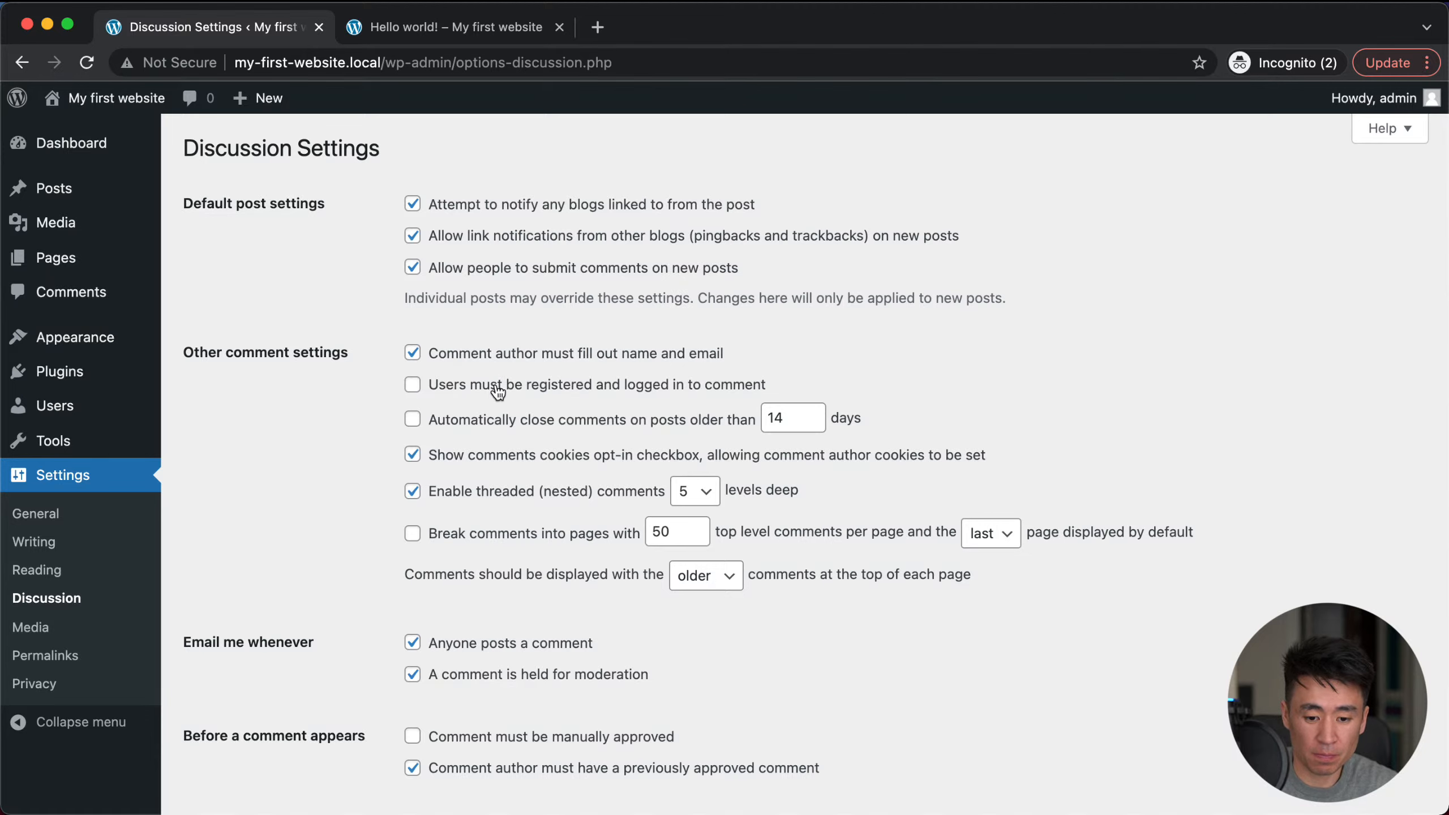
scroll(496, 390, "down", 3)
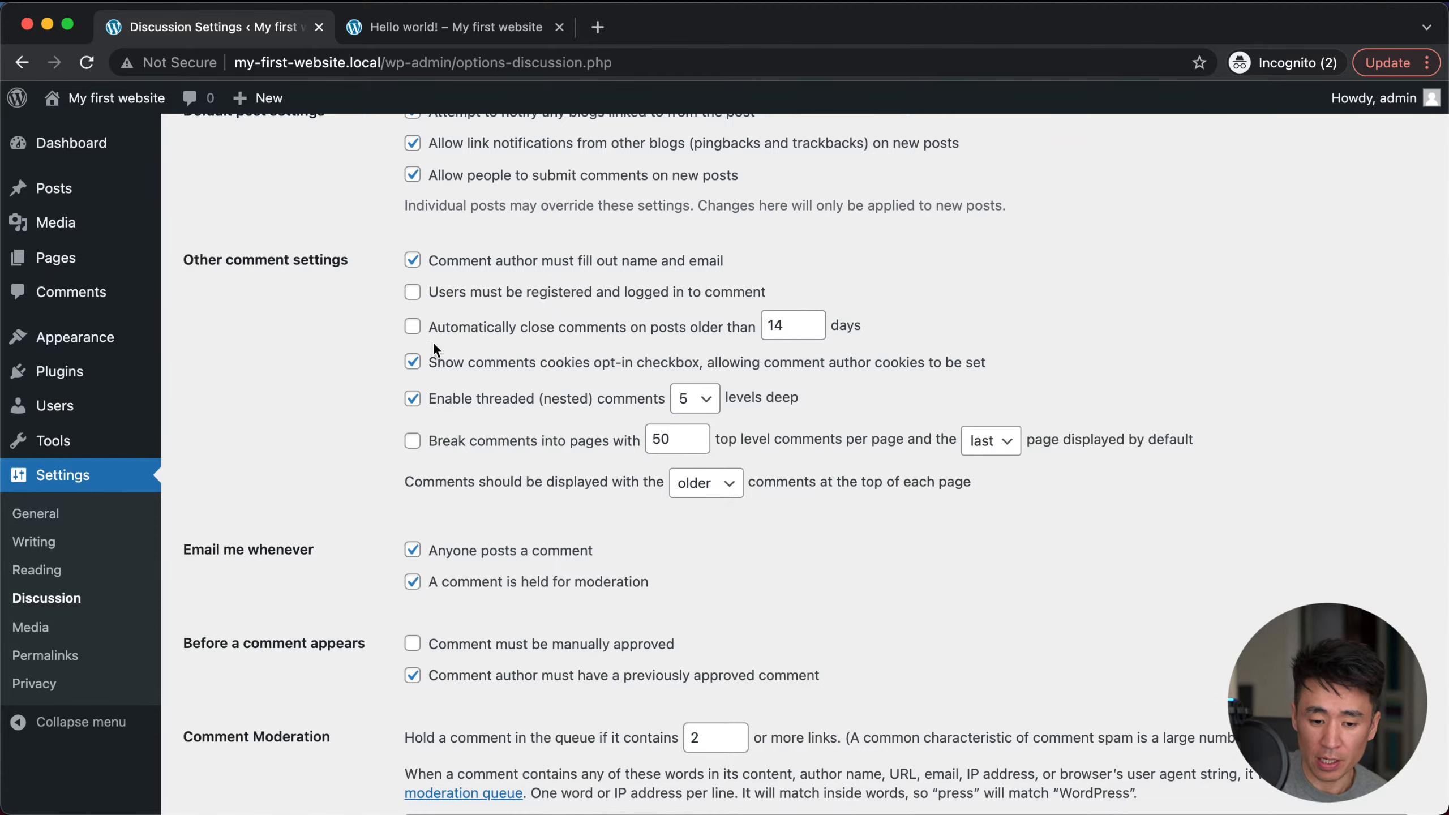
scroll(517, 492, "down", 3)
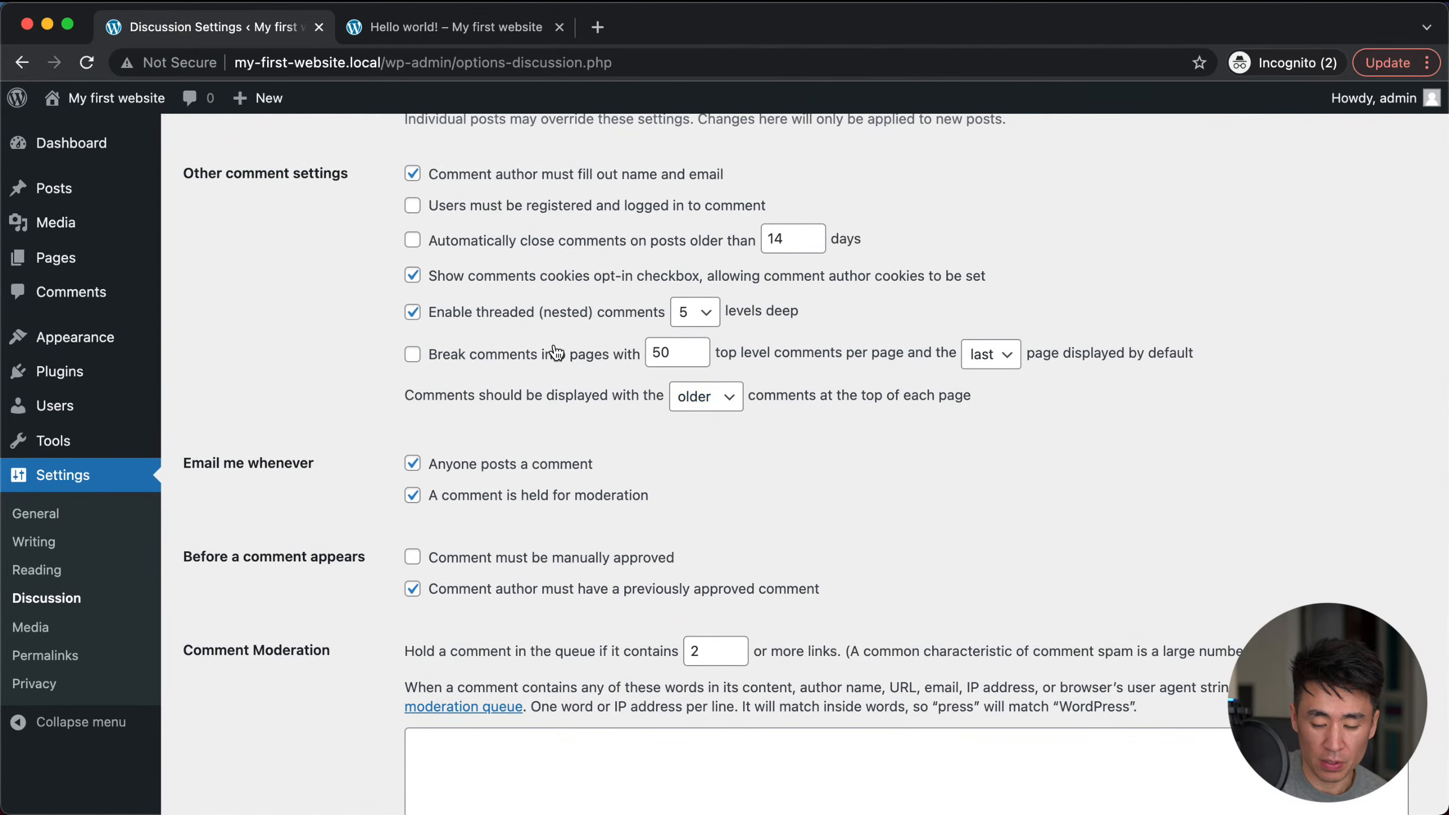
scroll(502, 365, "up", 2)
scroll(528, 429, "down", 2)
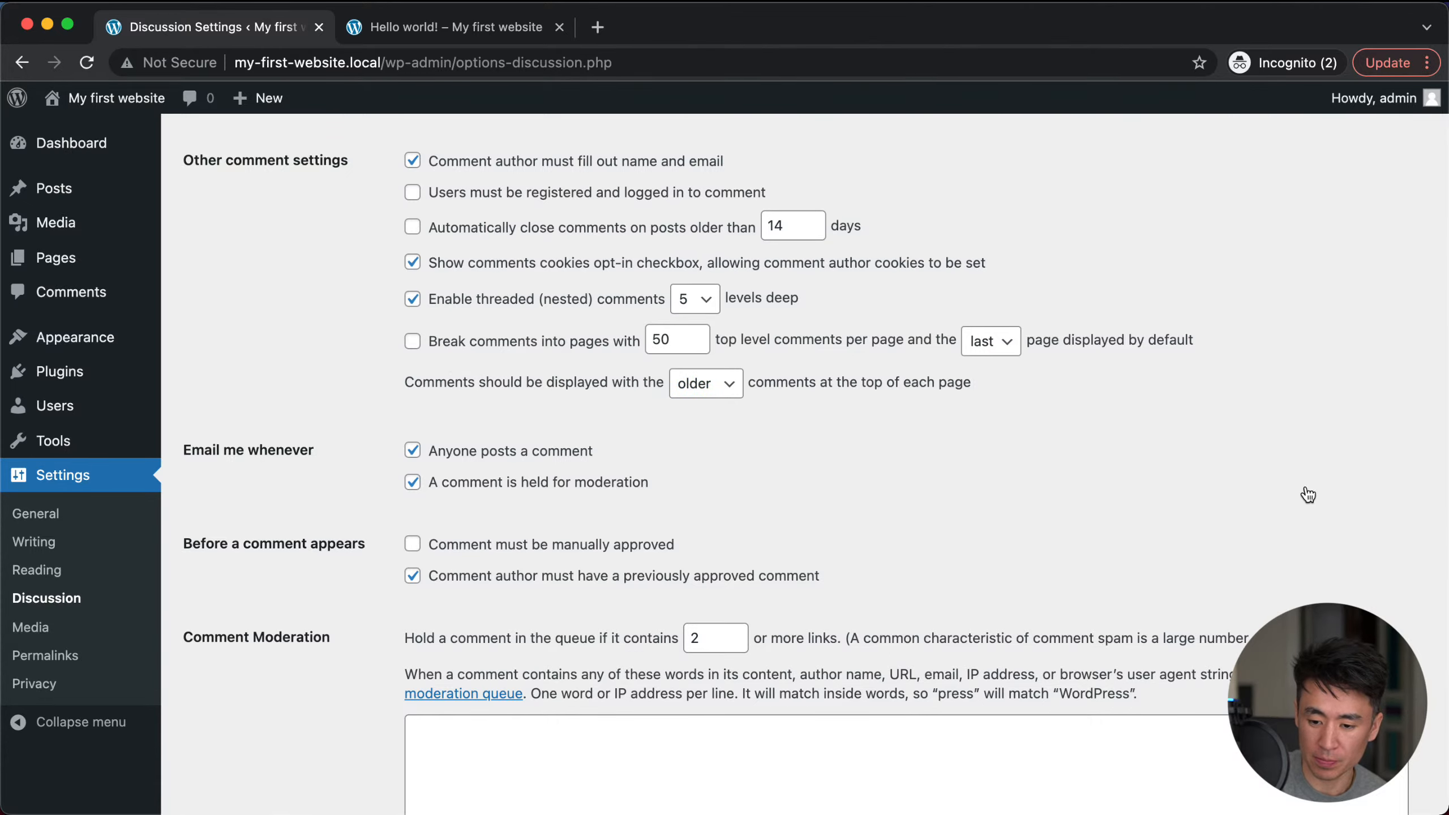
scroll(877, 448, "up", 1)
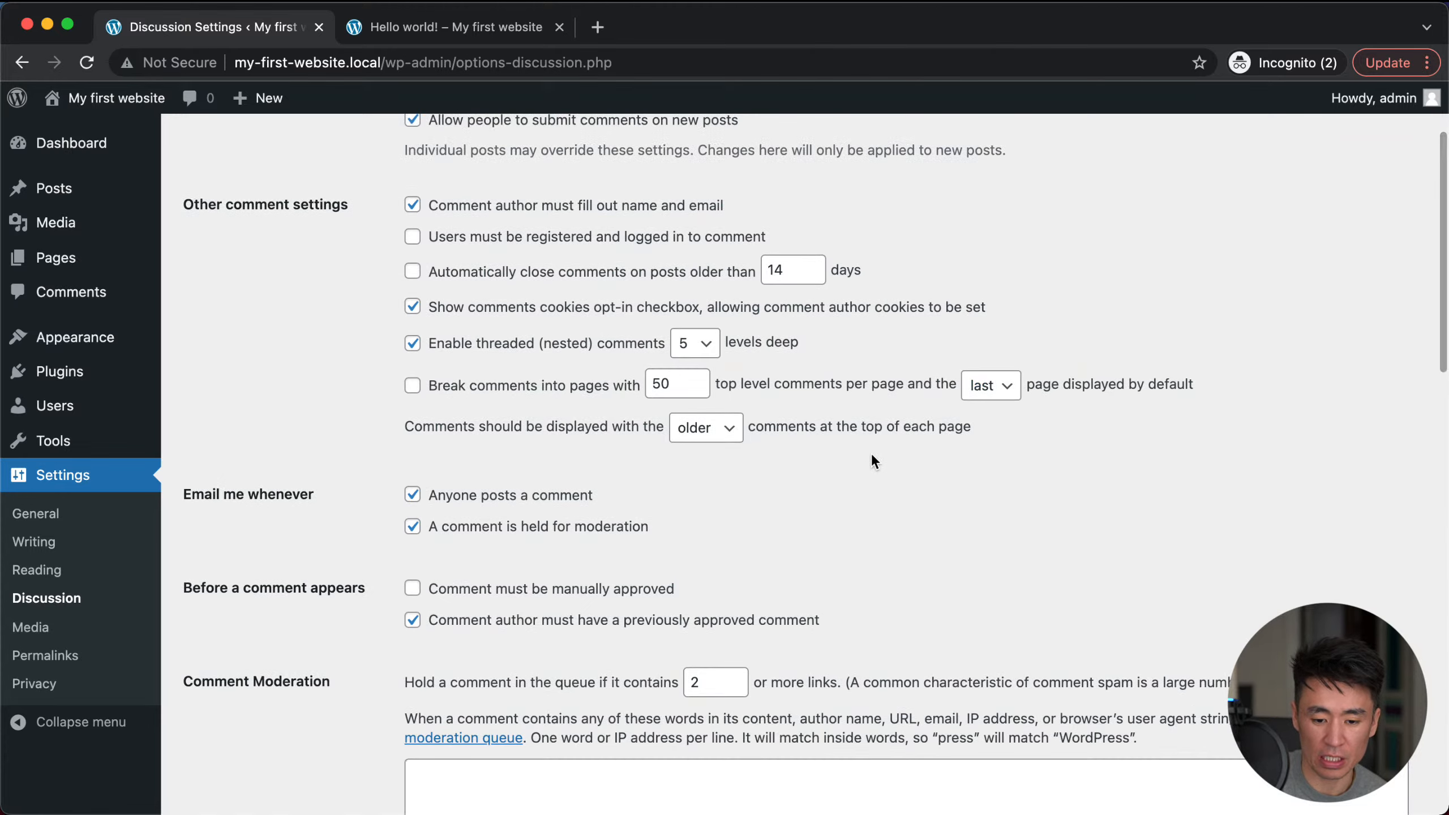
scroll(872, 453, "up", 4)
scroll(771, 600, "down", 10)
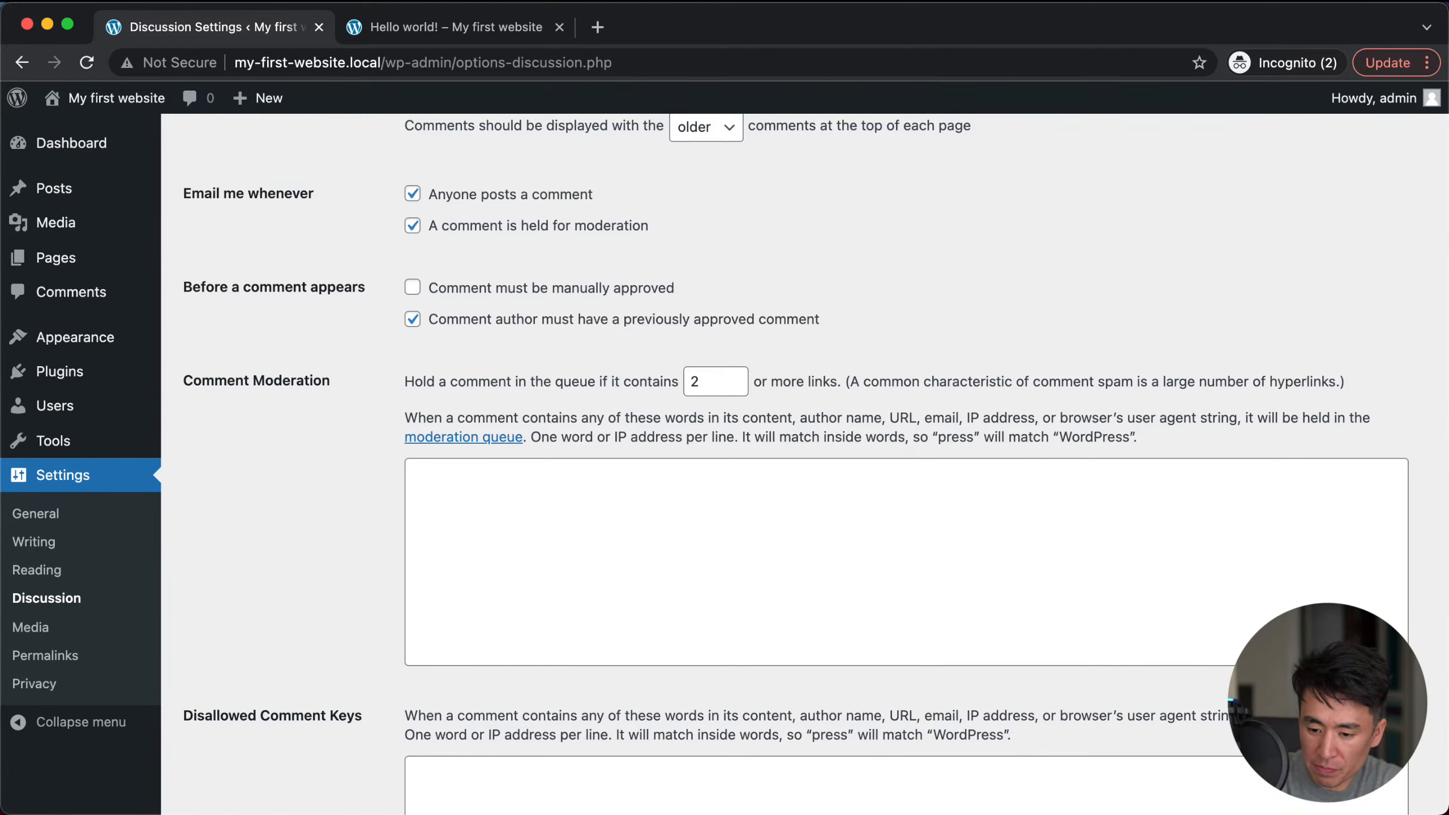
key("super+Tab")
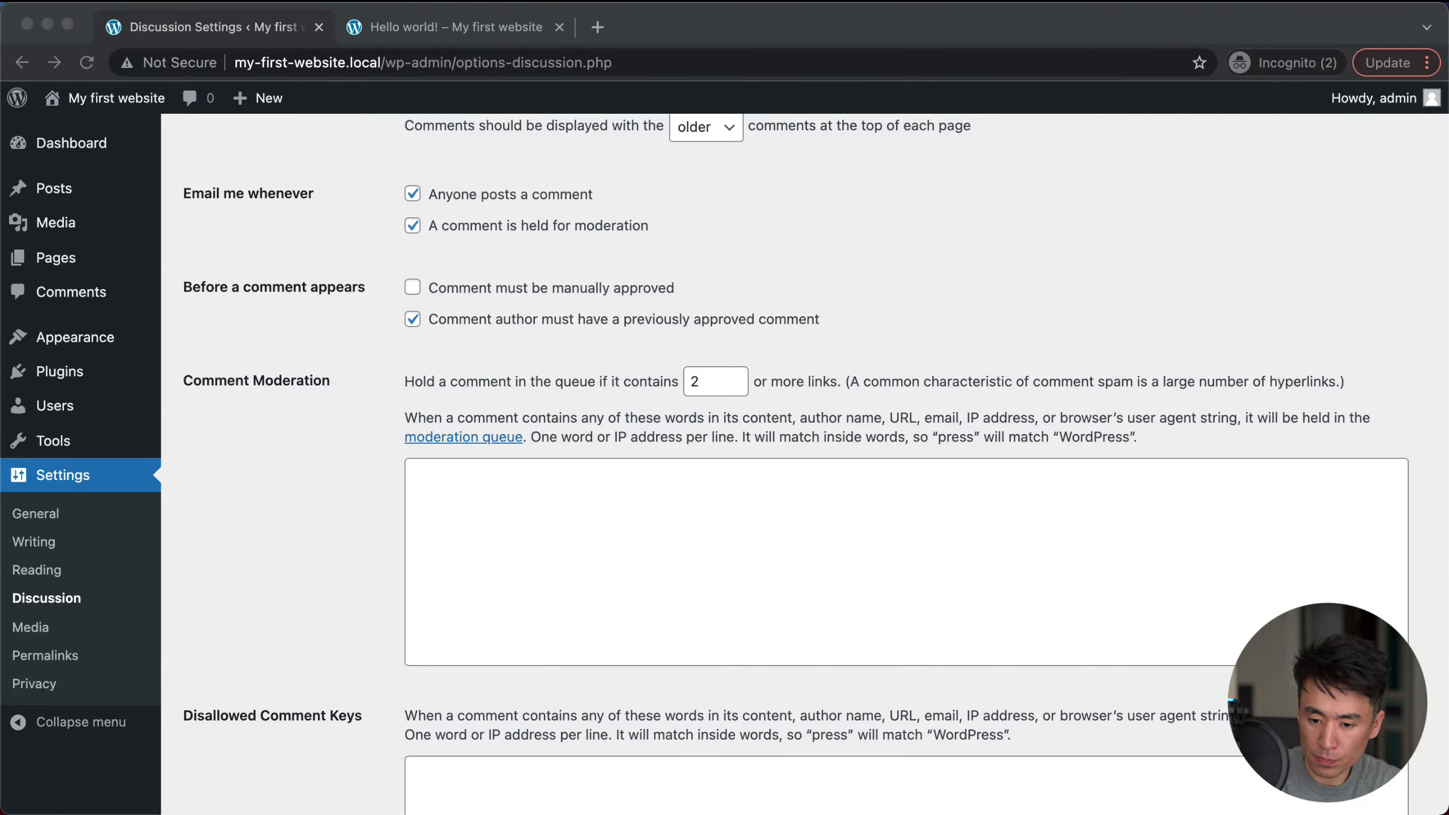
left_click(1201, 222)
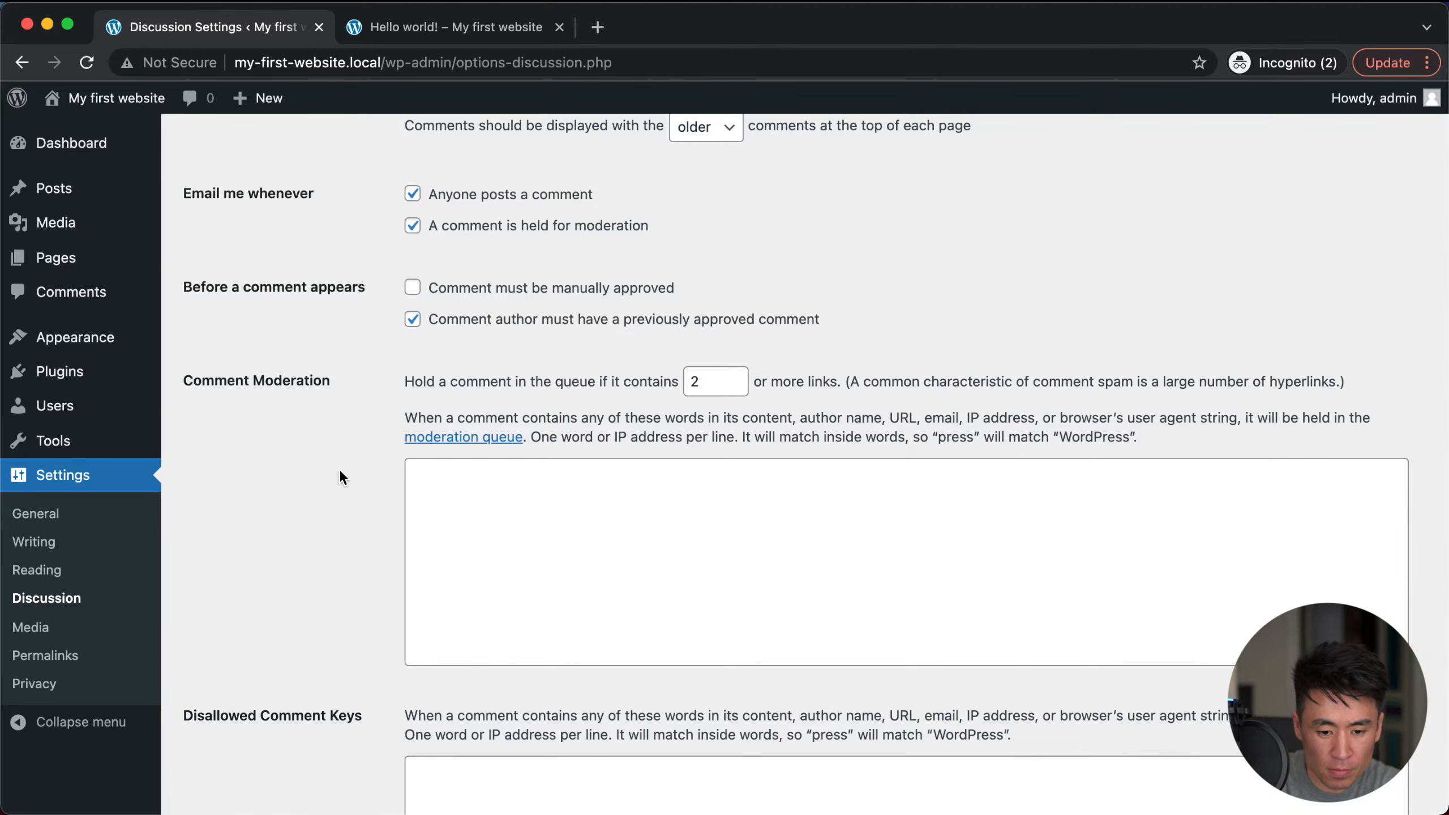
scroll(361, 503, "down", 10)
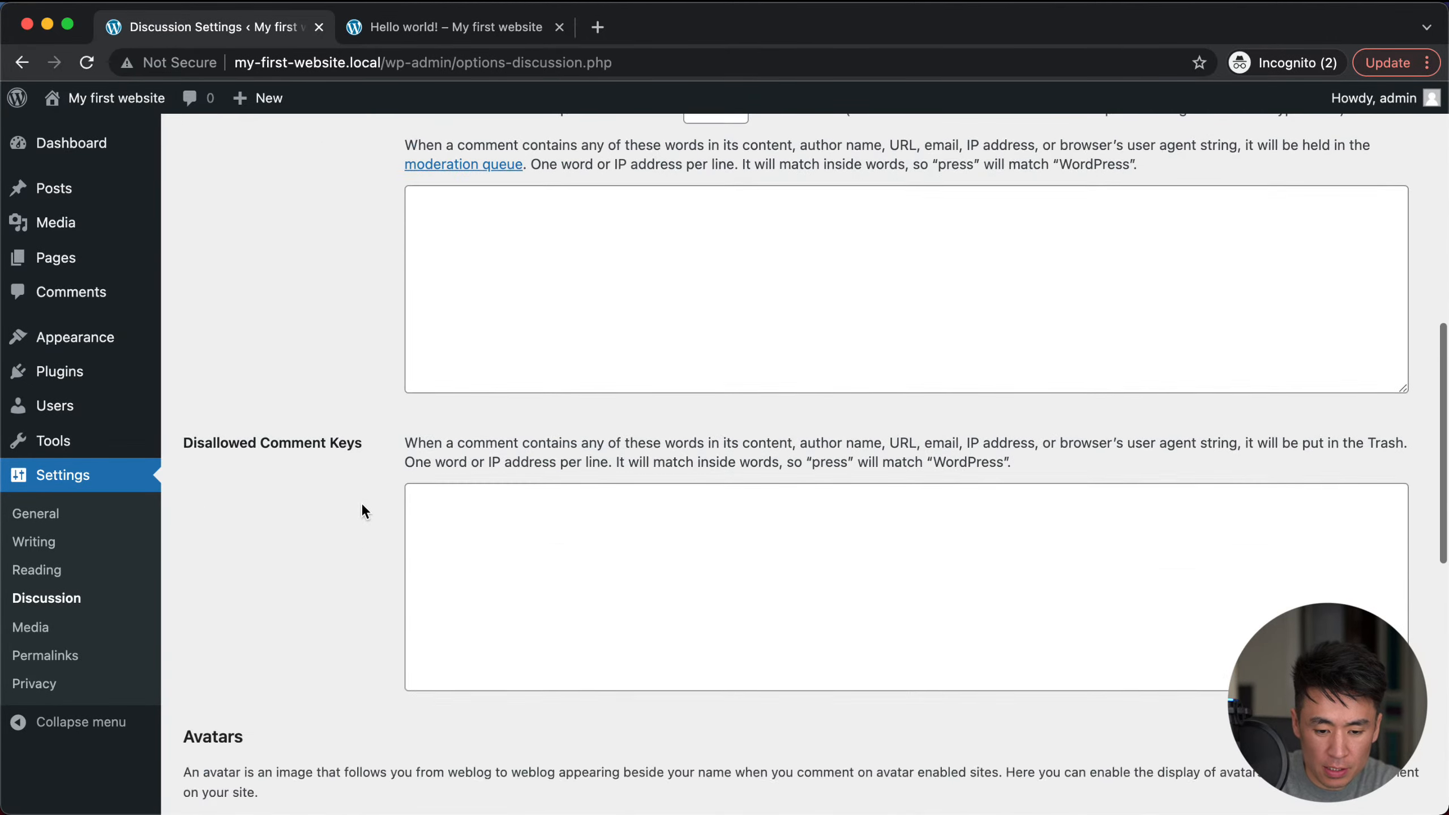
scroll(367, 279, "up", 3)
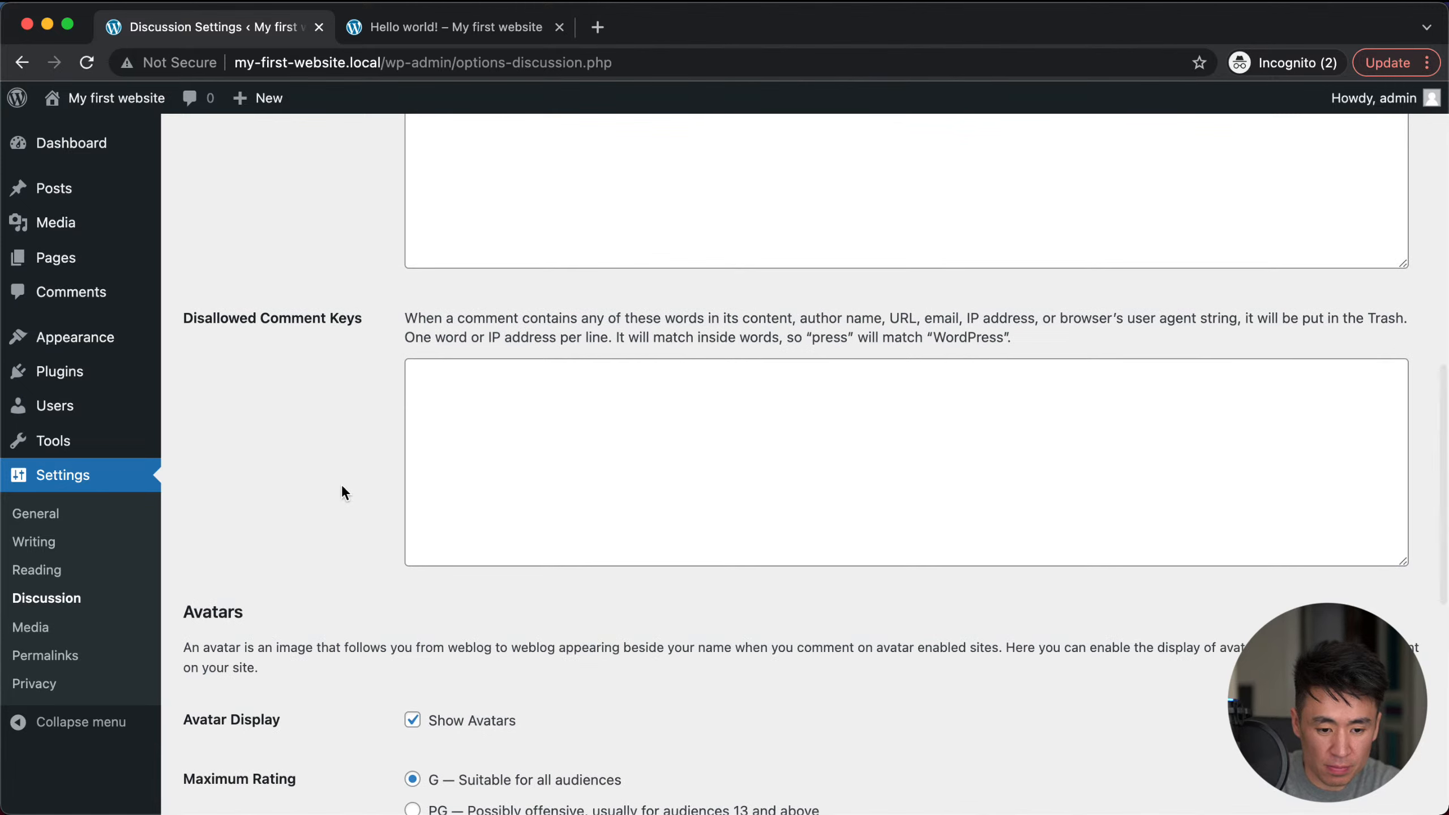
scroll(341, 492, "up", 3)
scroll(343, 526, "up", 1)
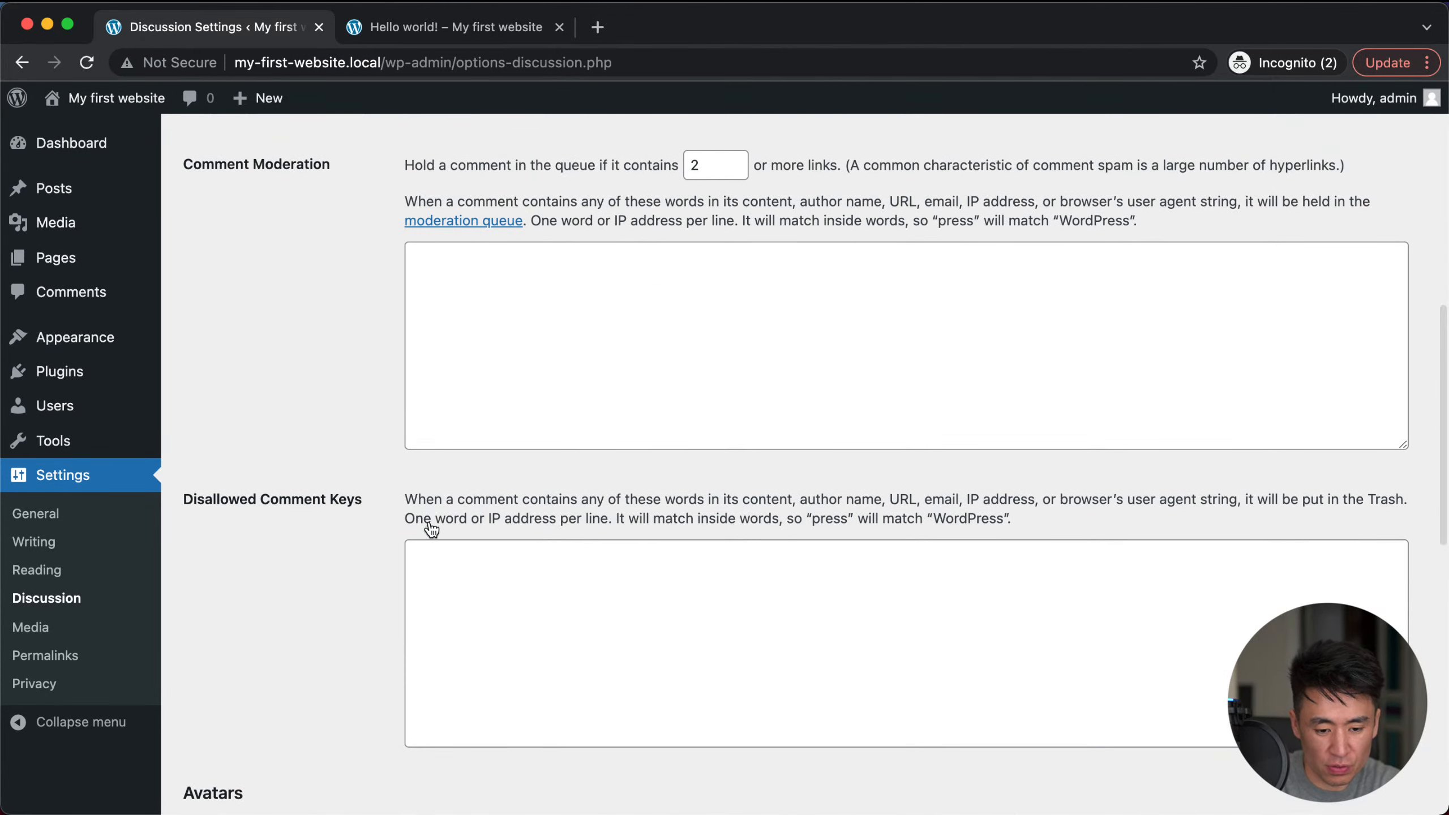
left_click(476, 621)
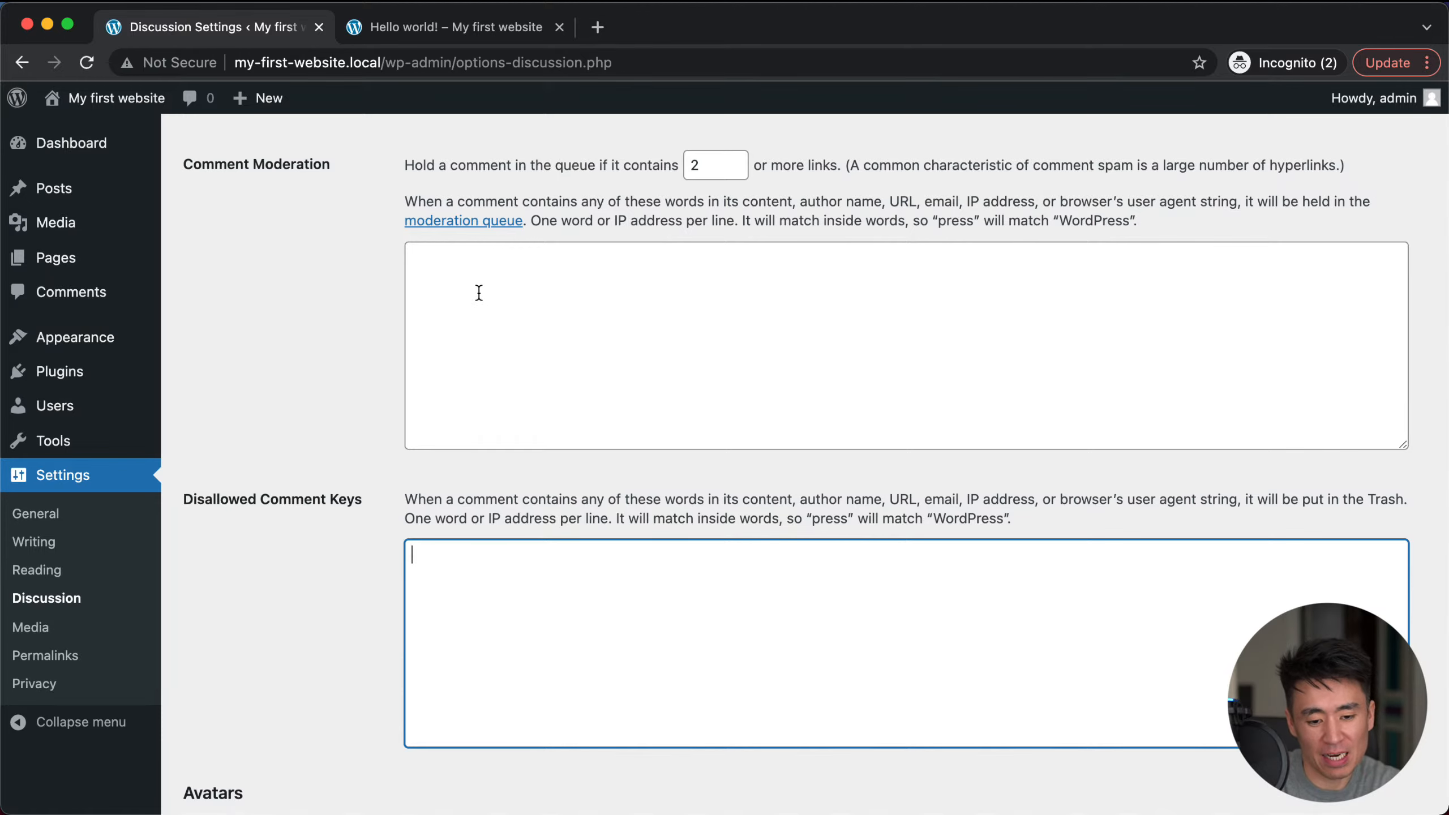
left_click(457, 308)
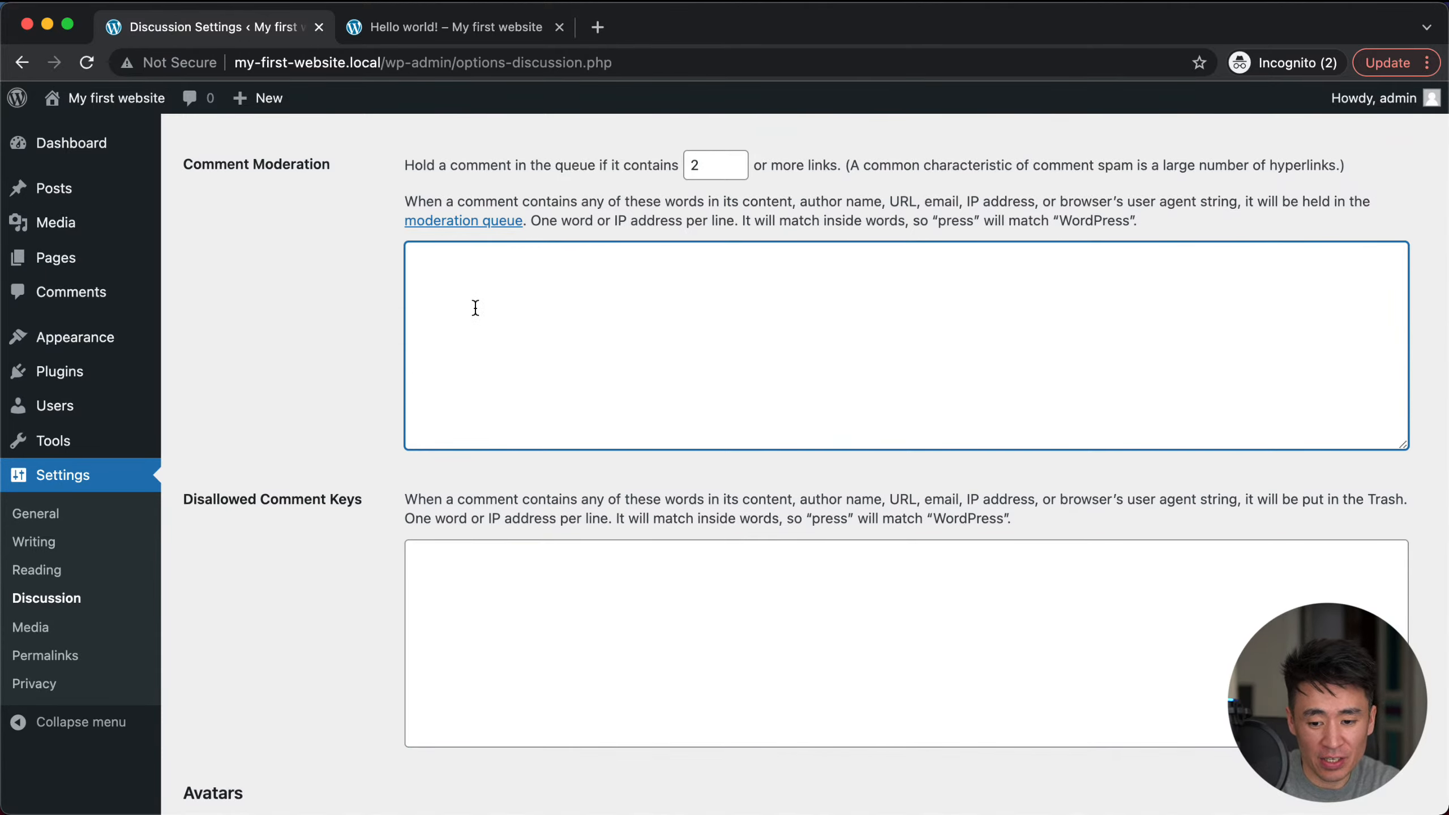
scroll(400, 446, "down", 5)
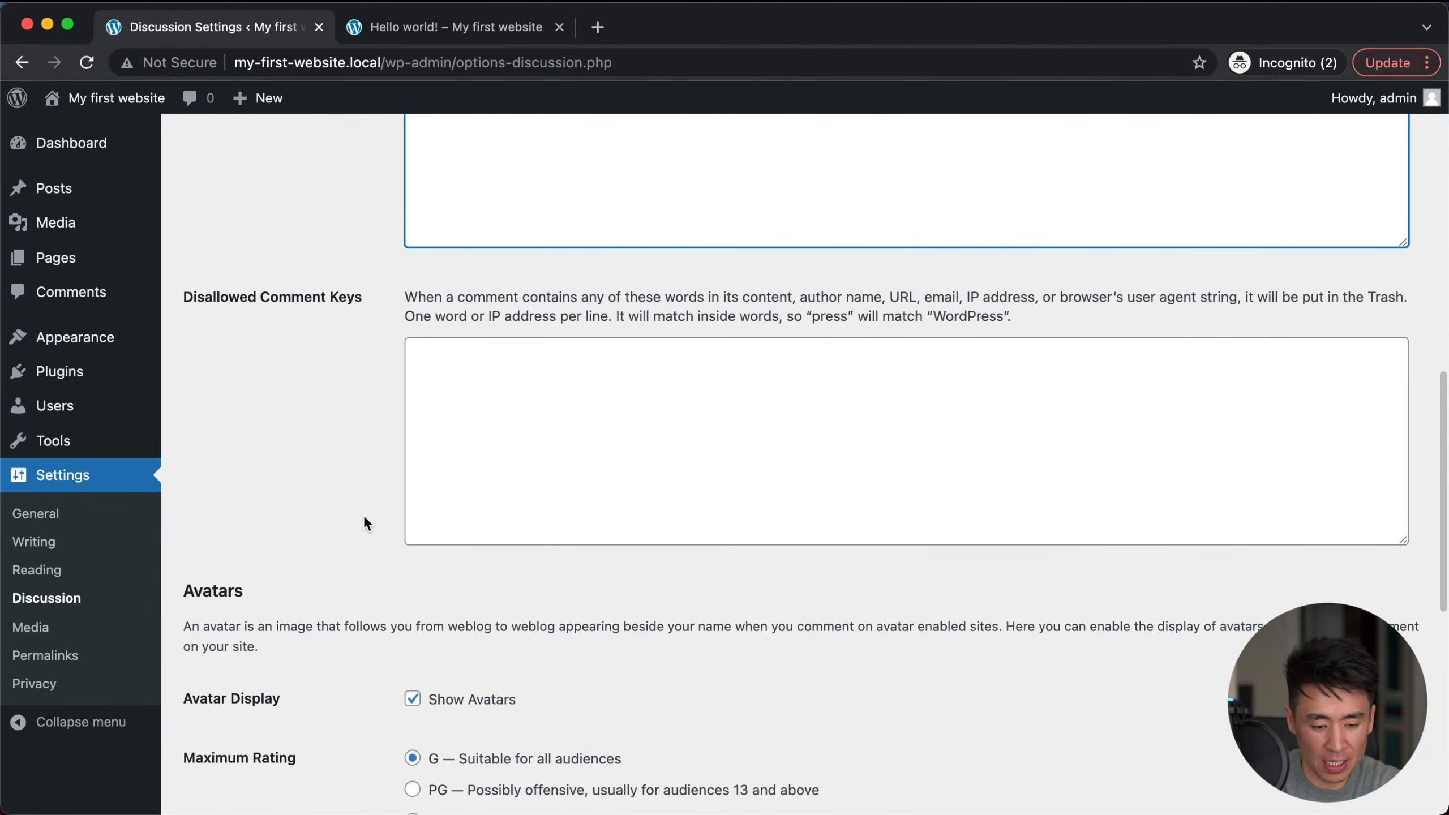
scroll(363, 520, "down", 4)
scroll(364, 517, "down", 3)
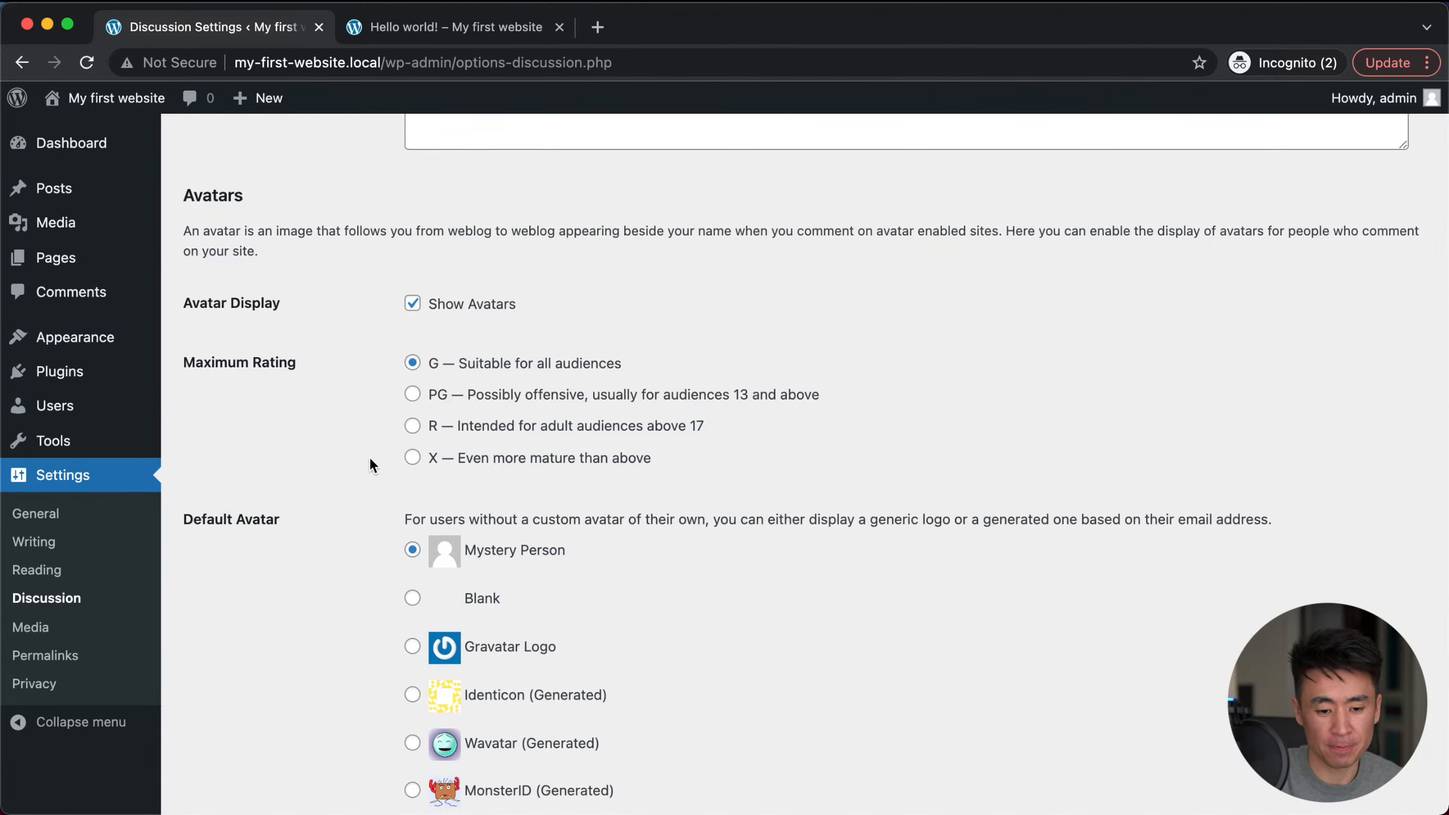
scroll(369, 445, "down", 5)
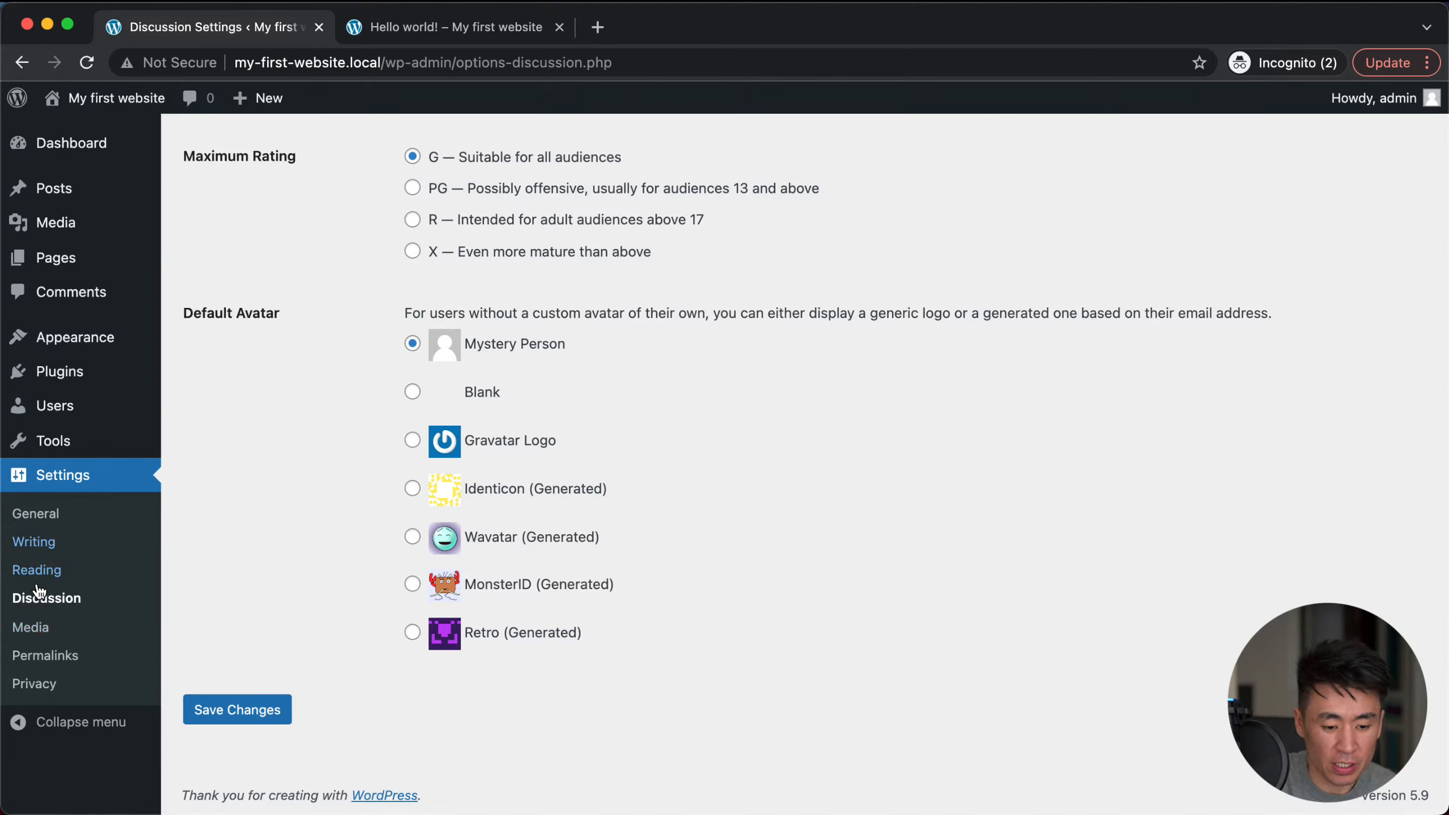
Step: Review Media Settings: thumbnail 150×150, medium 300×300 and large 1024×1024 image sizes
left_click(31, 626)
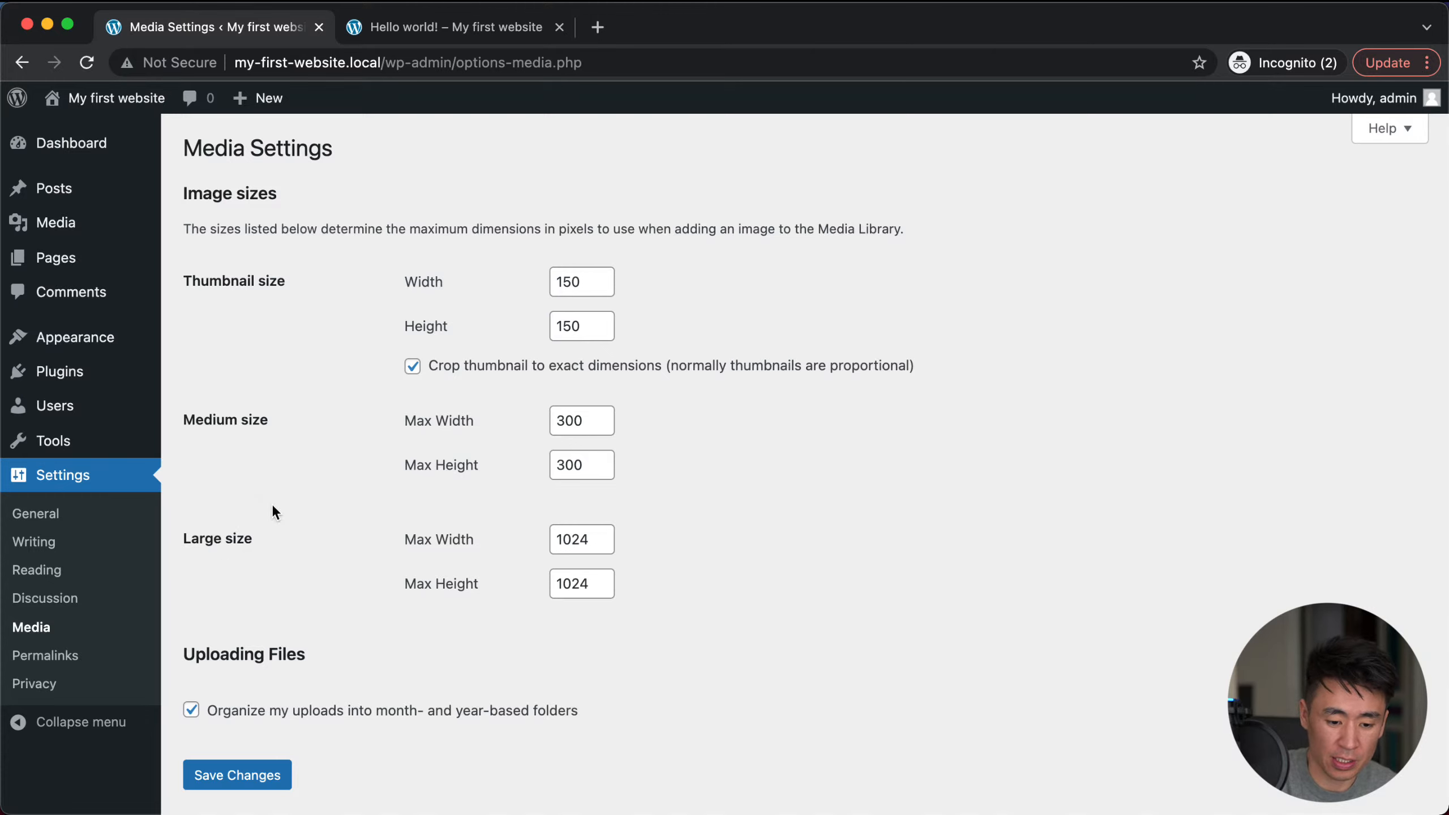
scroll(272, 508, "down", 2)
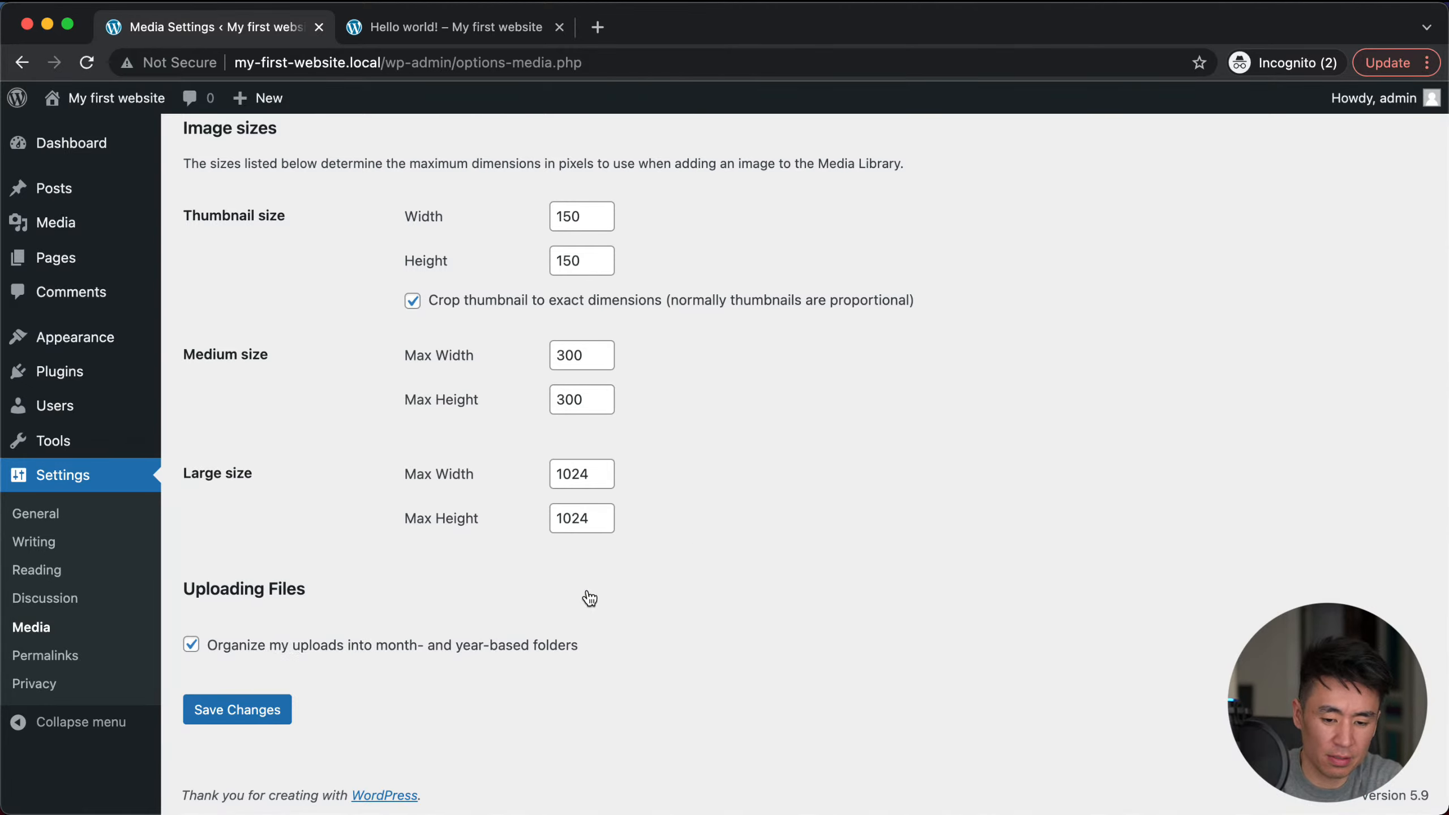
scroll(587, 597, "up", 2)
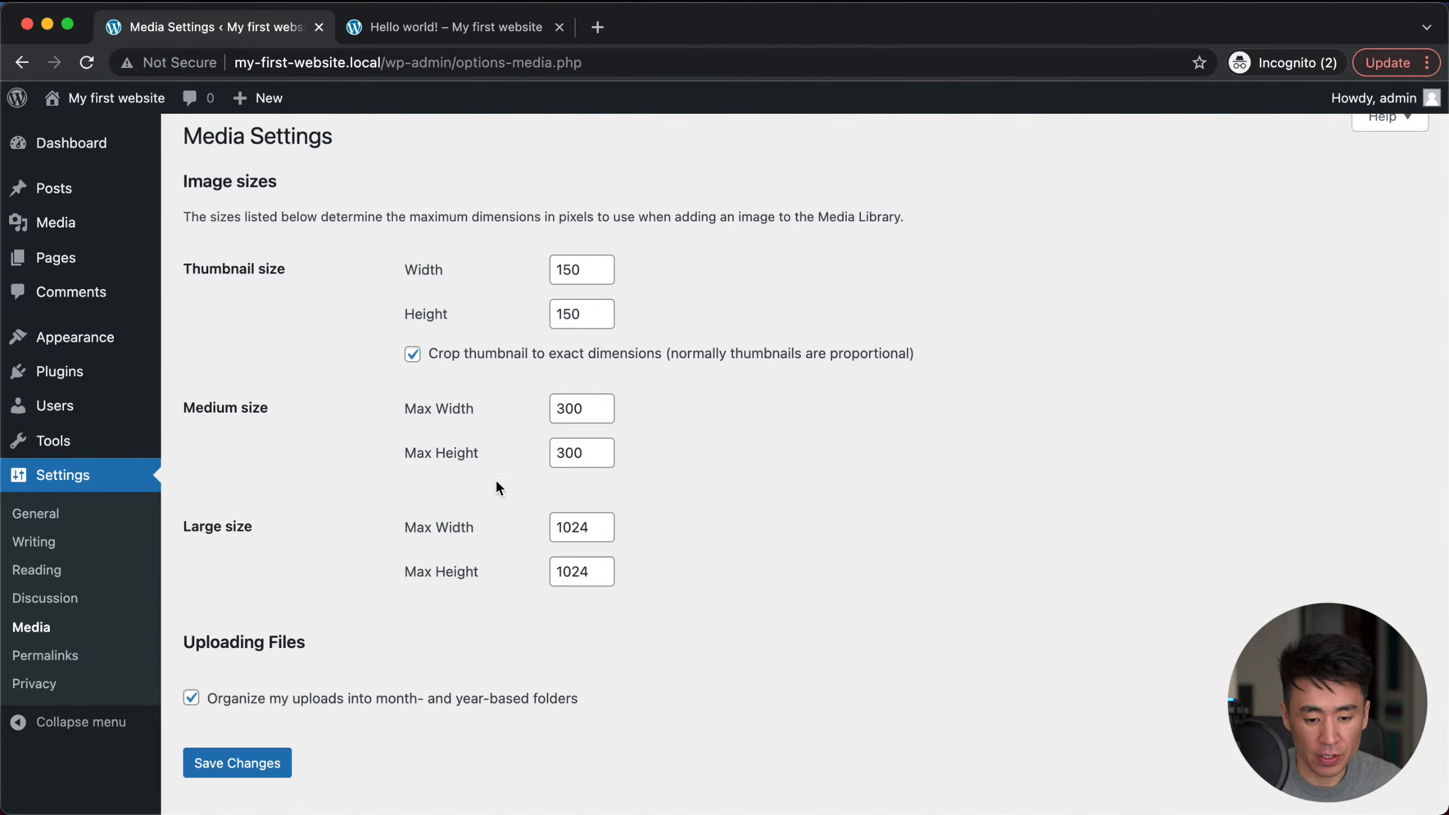
Step: Open Permalink Settings and inspect the Post name example URL with its sample-post/ slug
left_click(45, 657)
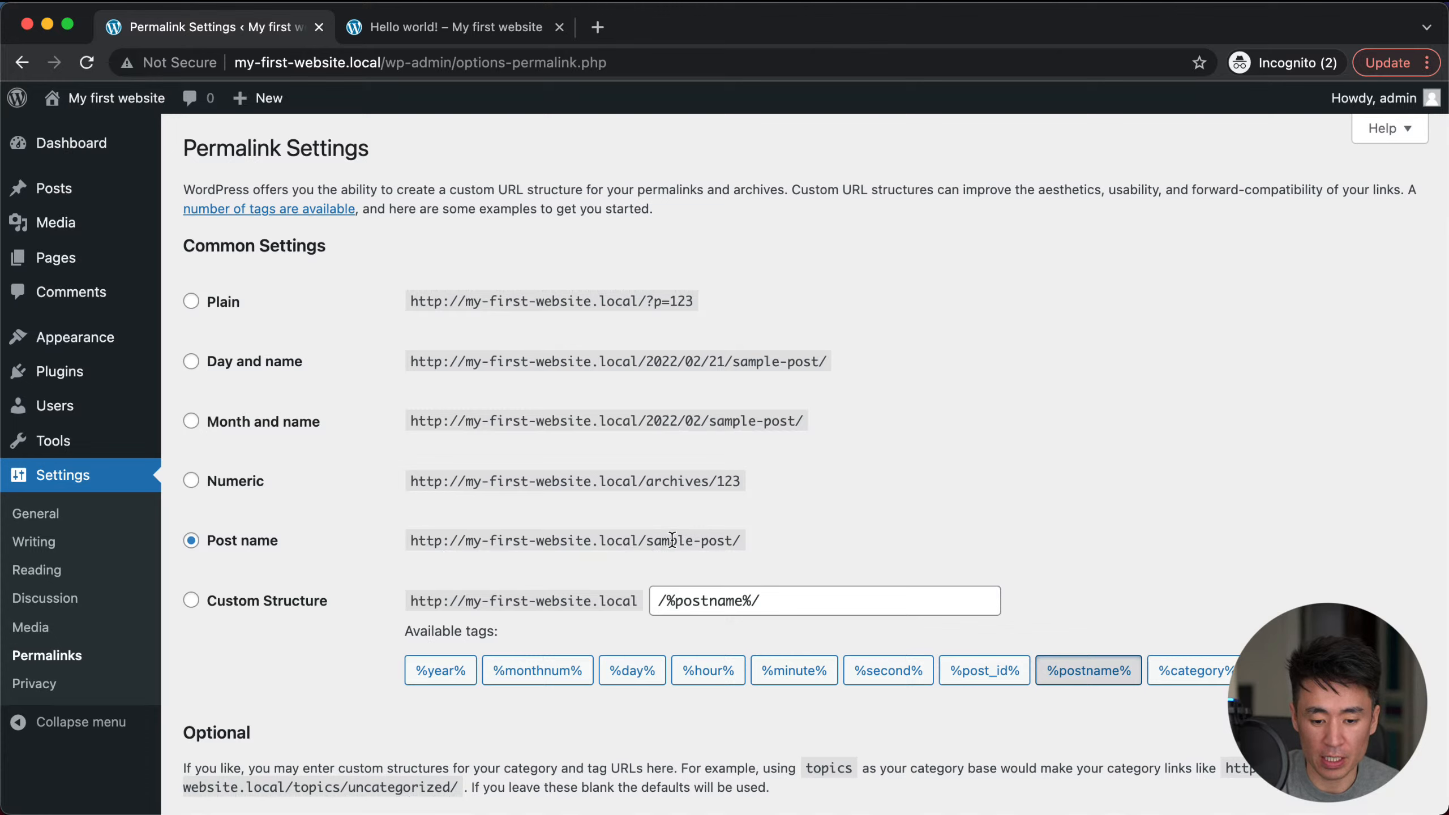
left_click_drag(646, 542, 365, 556)
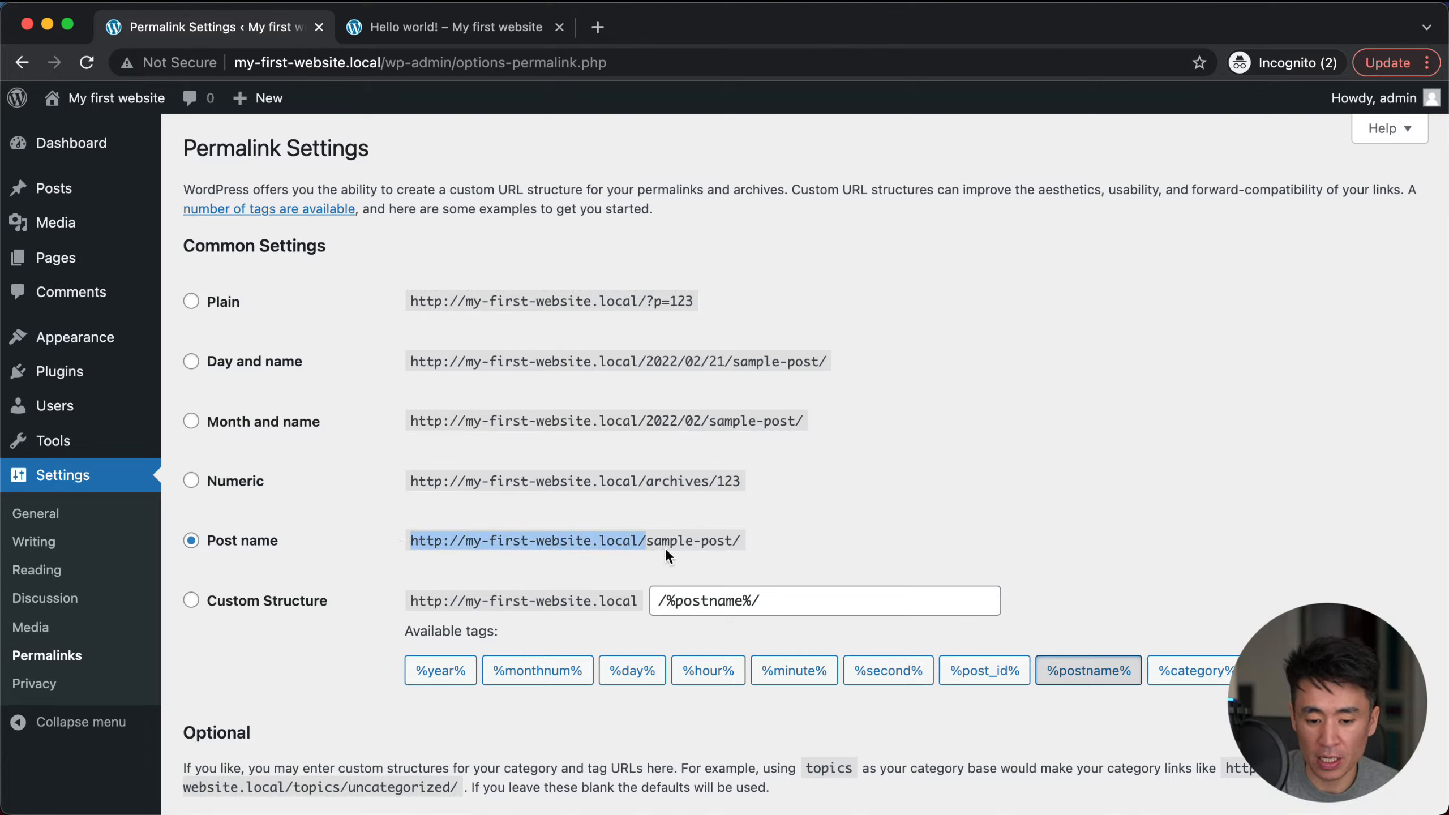
left_click_drag(649, 543, 733, 542)
left_click(688, 537)
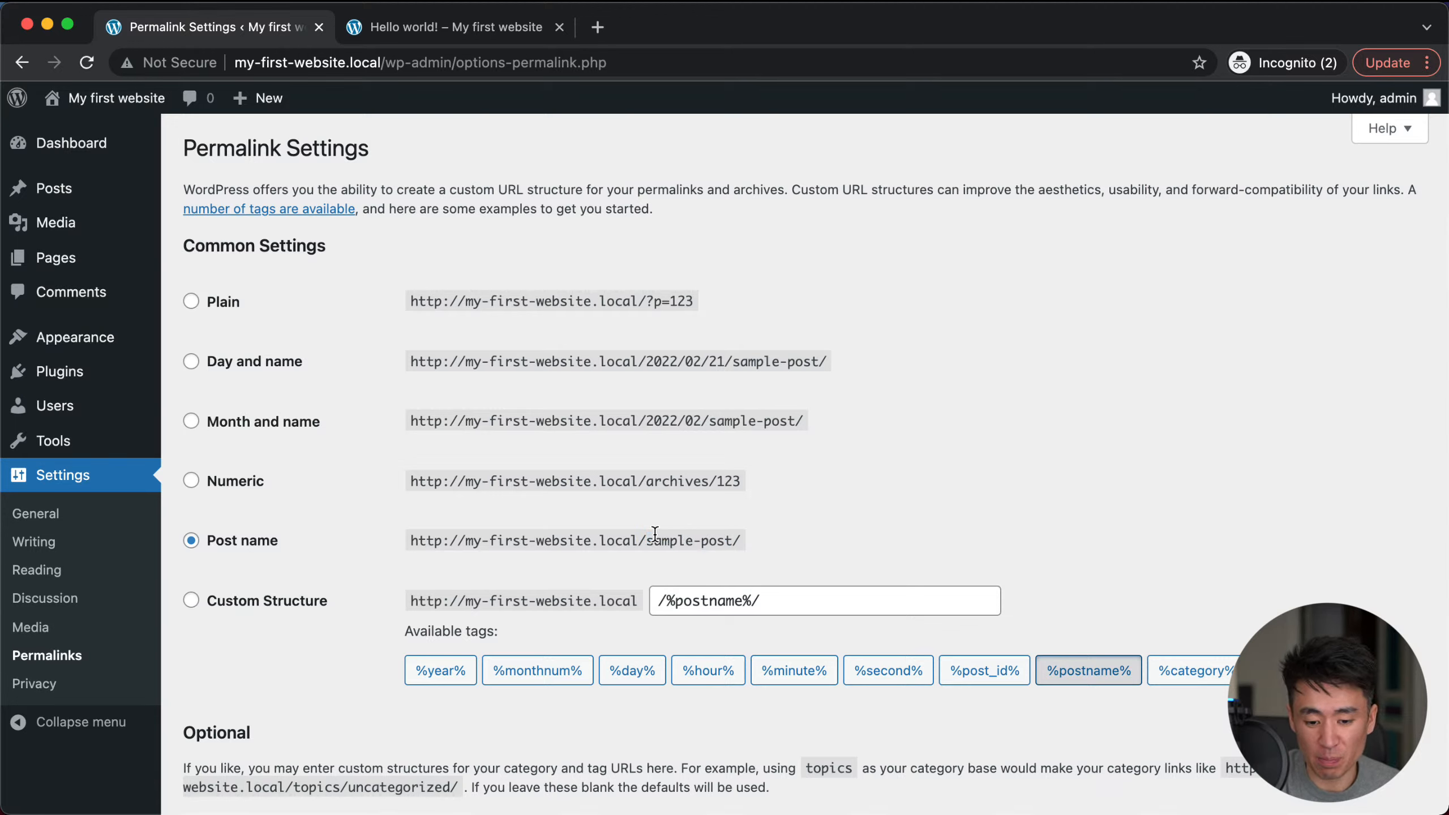
left_click_drag(740, 542, 647, 544)
left_click(649, 543)
Step: Try the Plain structure with its p=123 example, then revert to Post name
left_click(210, 299)
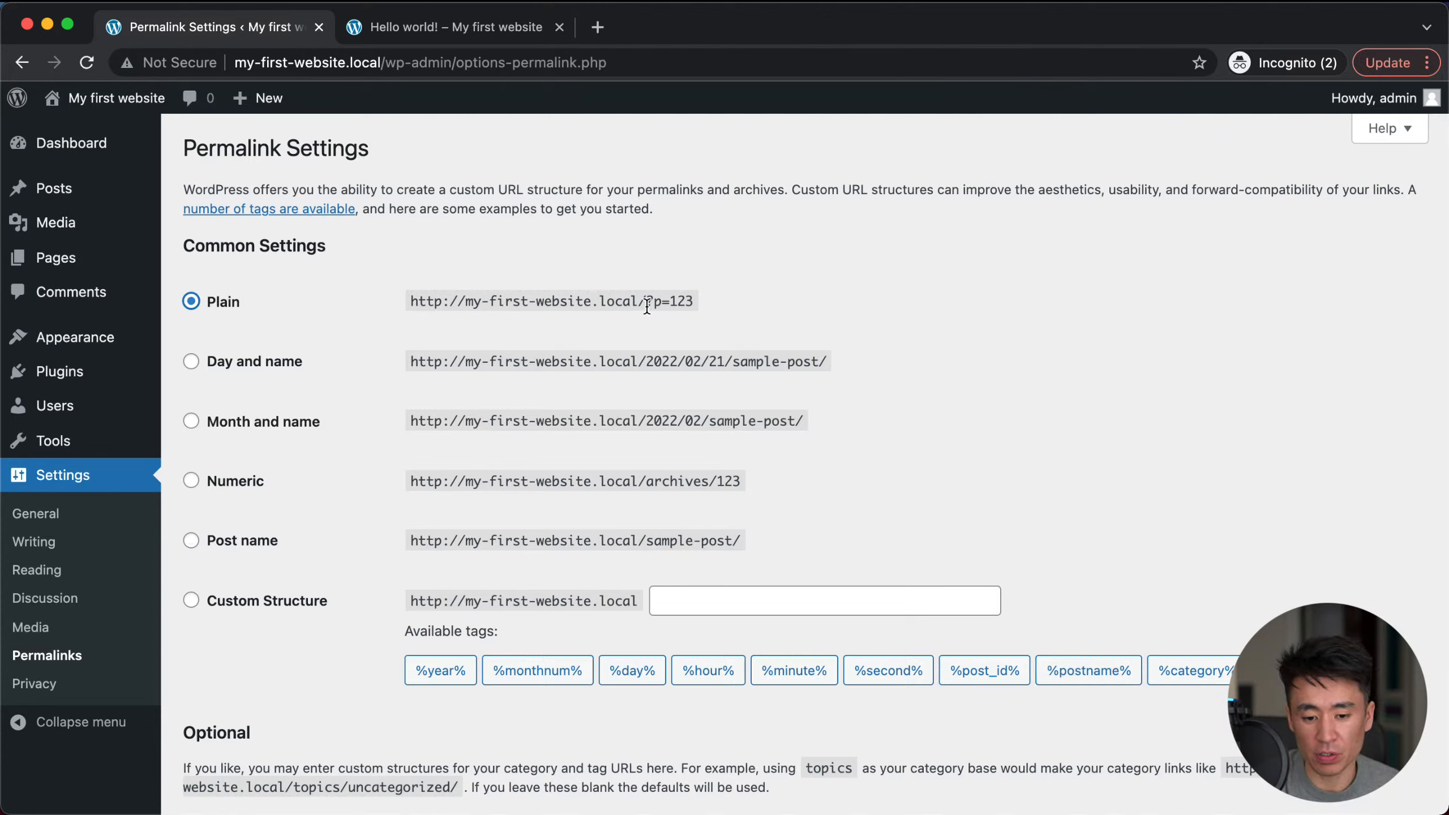
left_click_drag(652, 302, 701, 298)
left_click(707, 302)
left_click(701, 297)
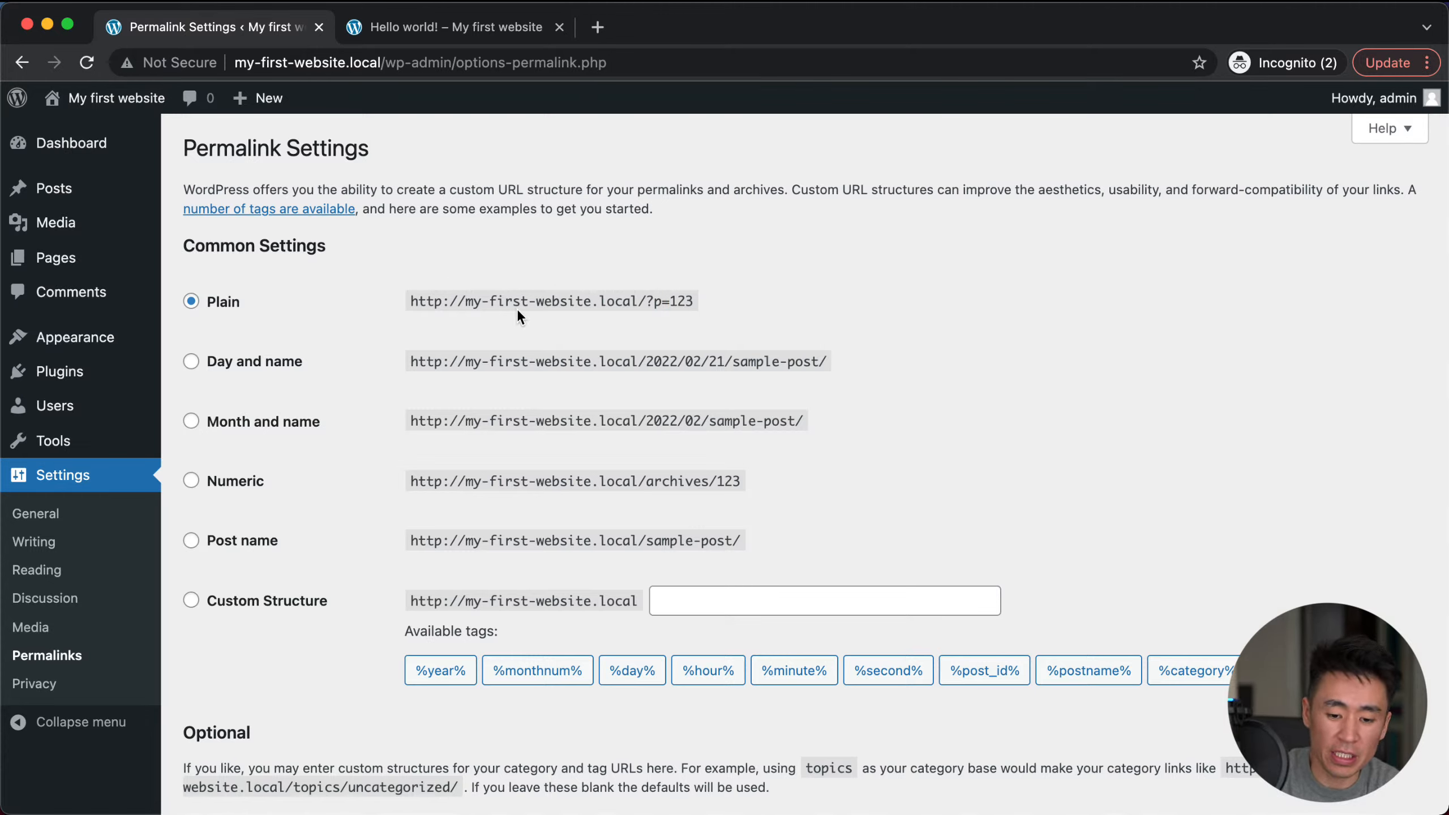
left_click(257, 548)
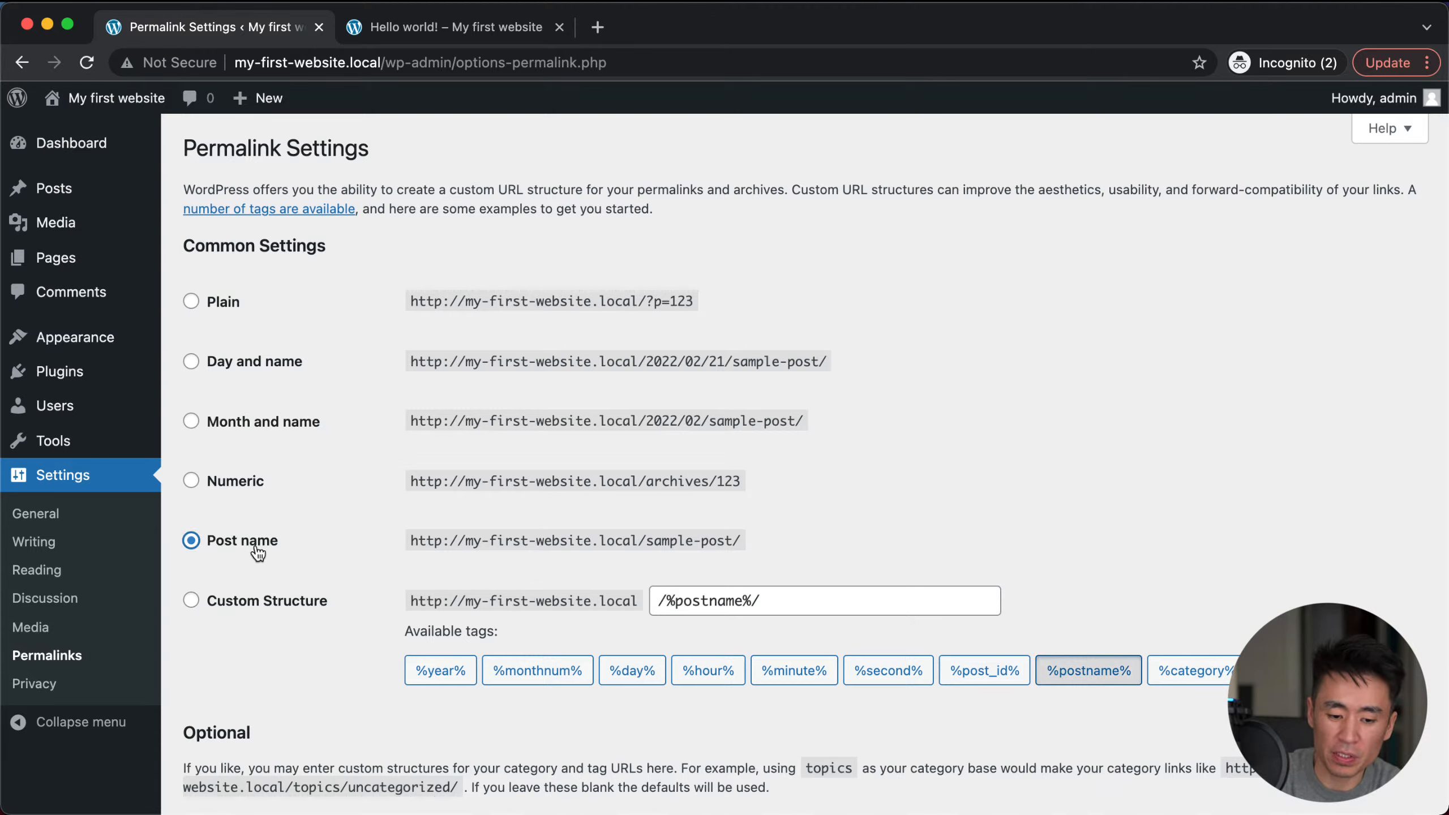
Step: Try Day and name, Month and name and Numeric, then choose Custom Structure /archives/%post_id%
left_click(286, 361)
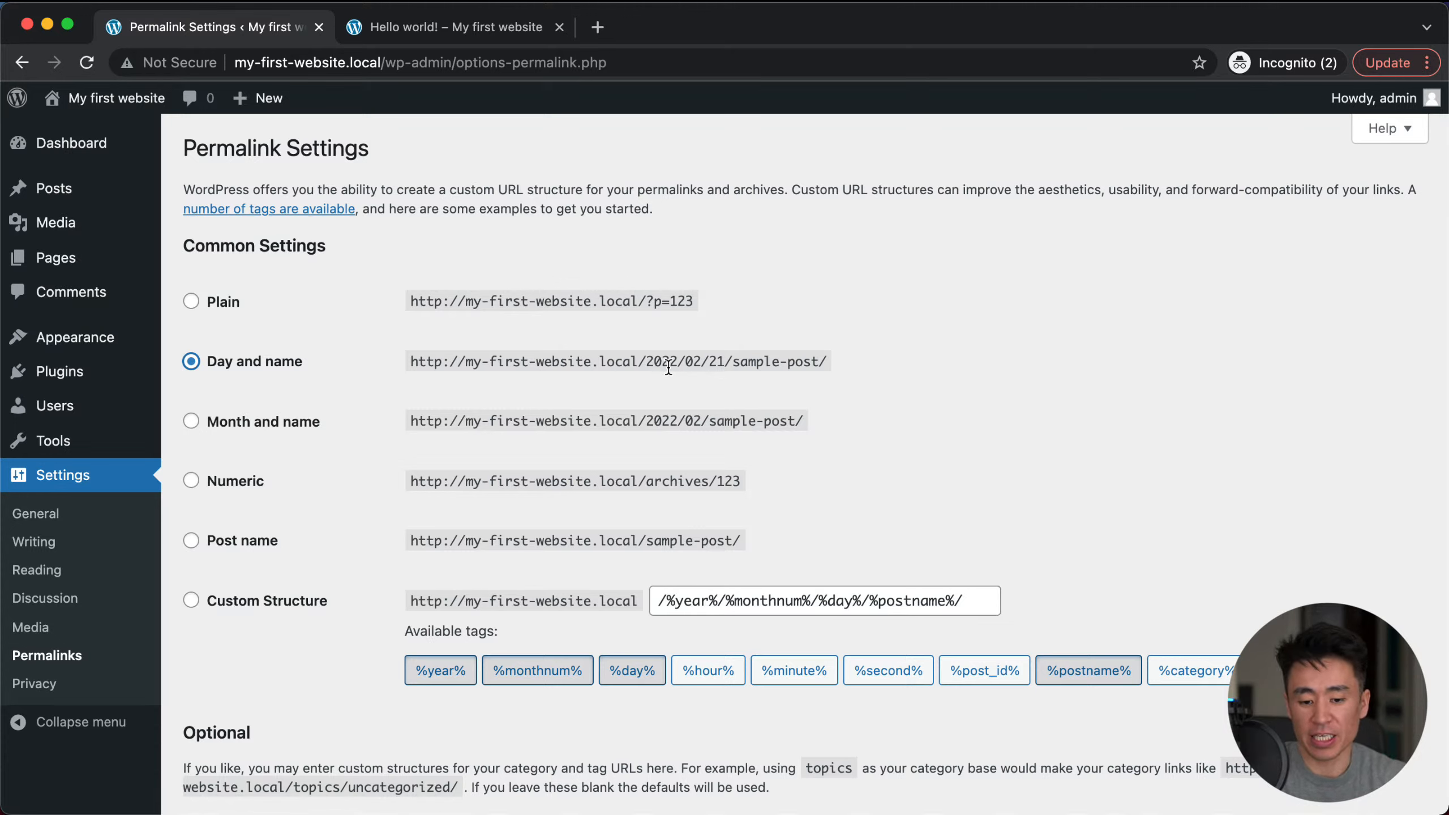
left_click(791, 364)
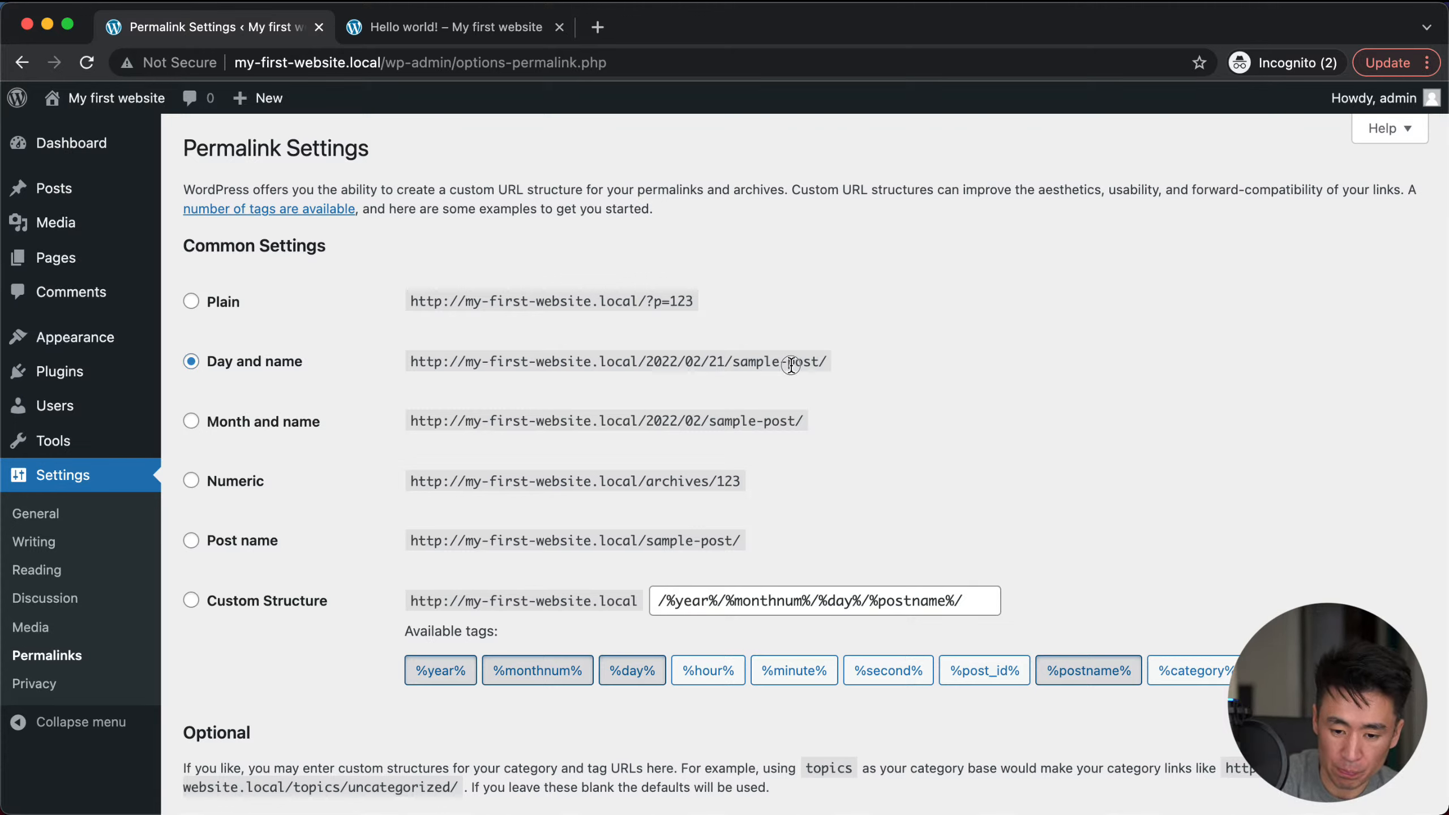
left_click(296, 427)
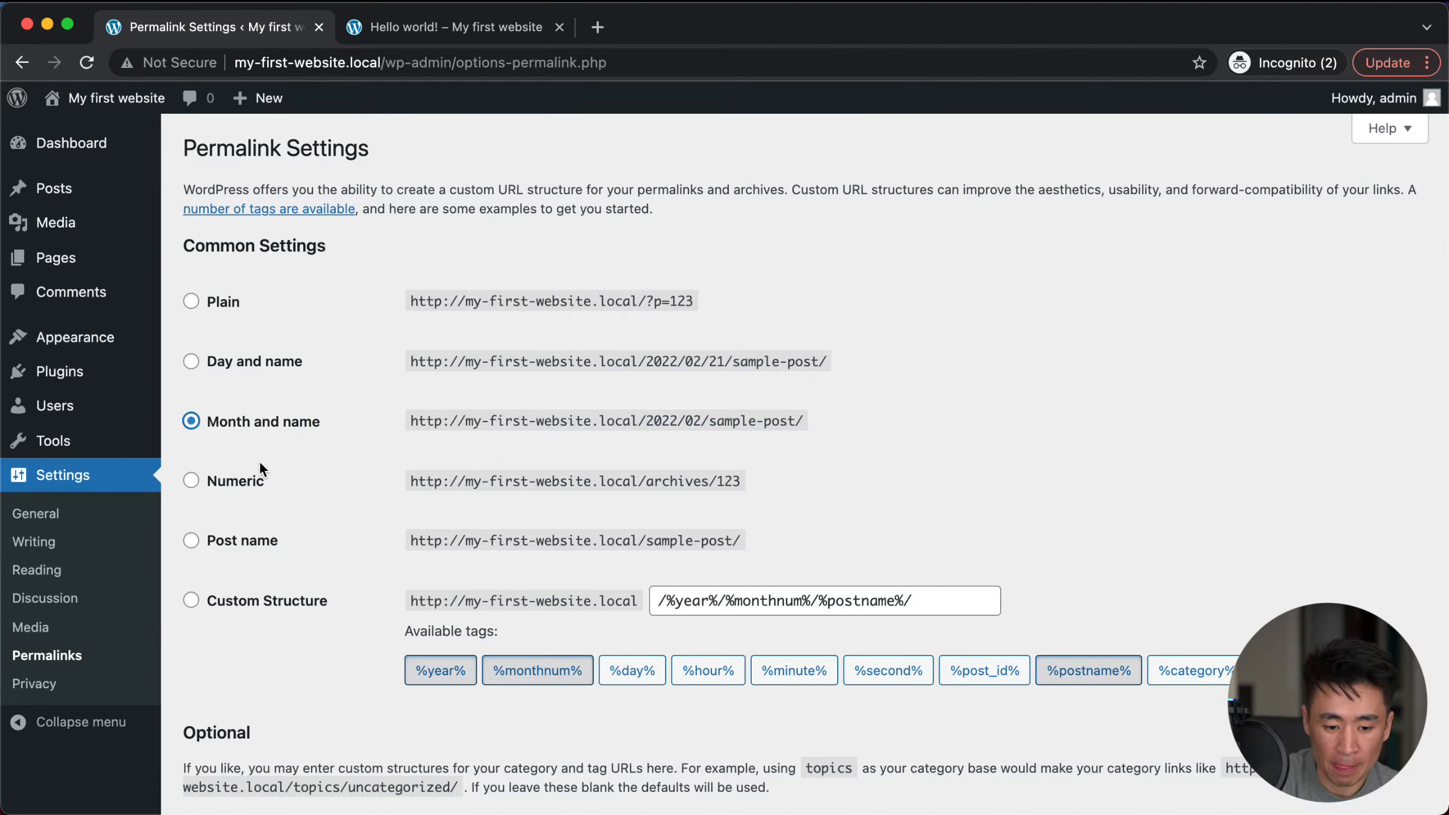
left_click(242, 481)
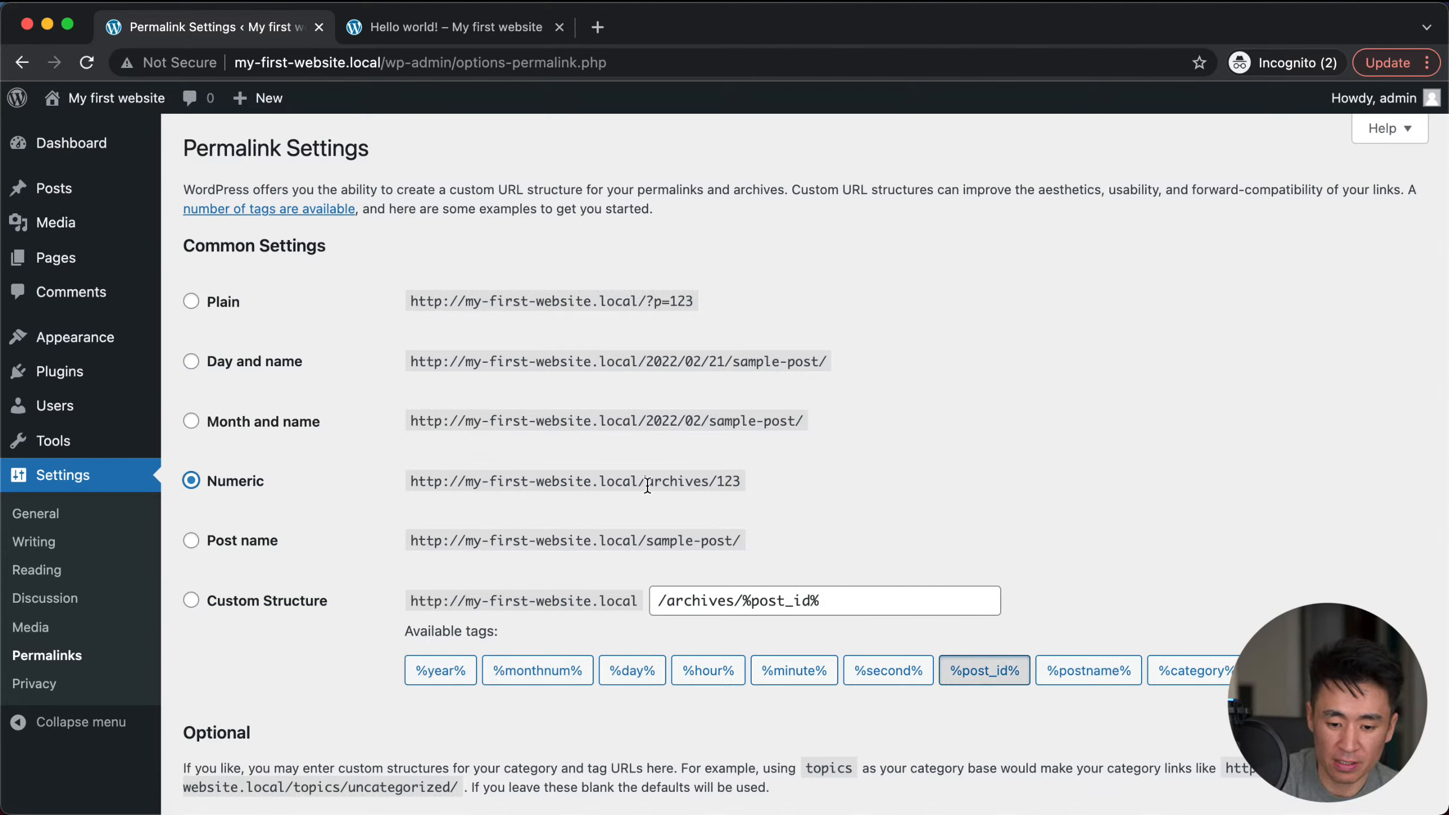
left_click_drag(646, 482, 756, 480)
left_click(756, 477)
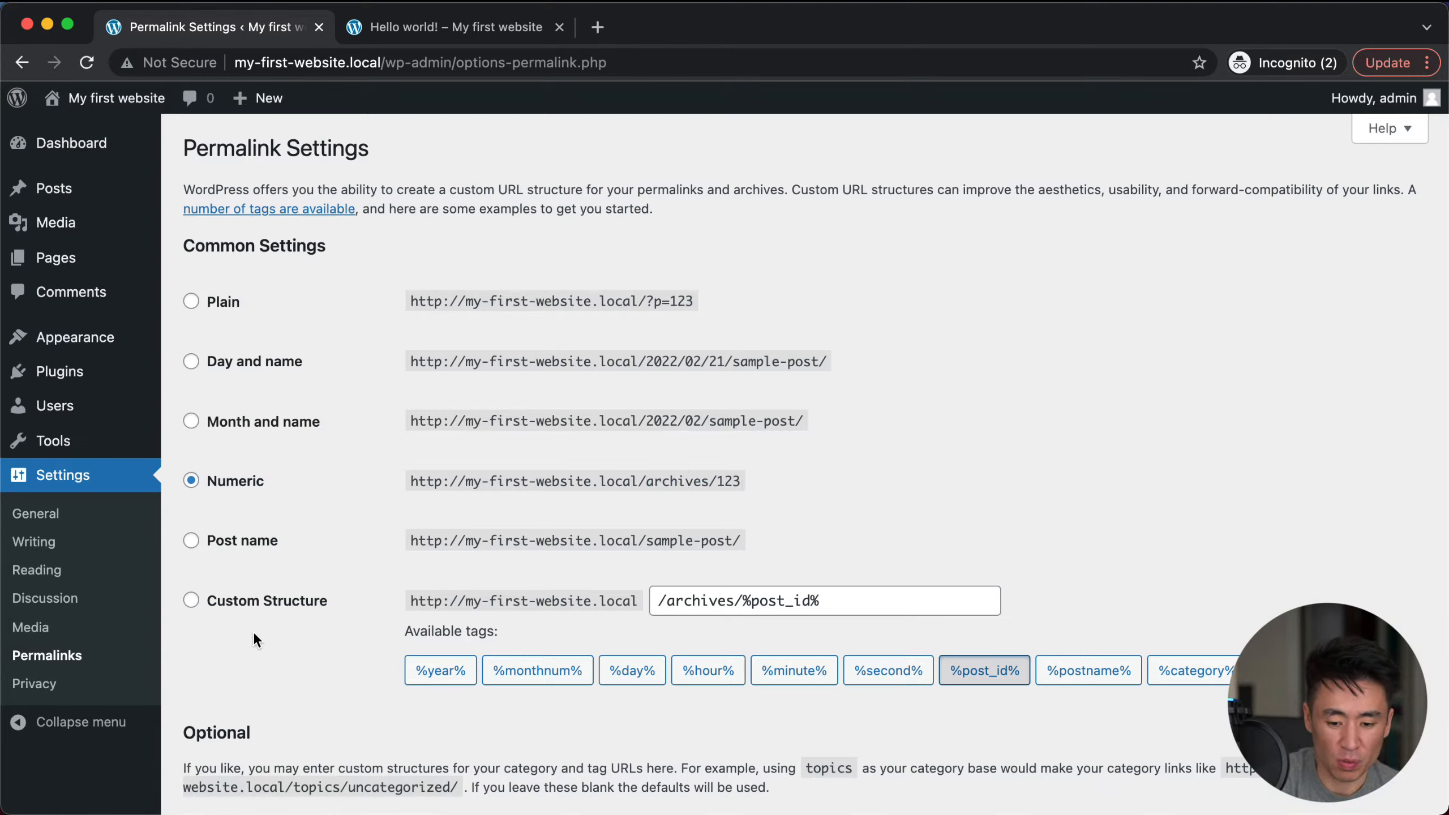
left_click(263, 606)
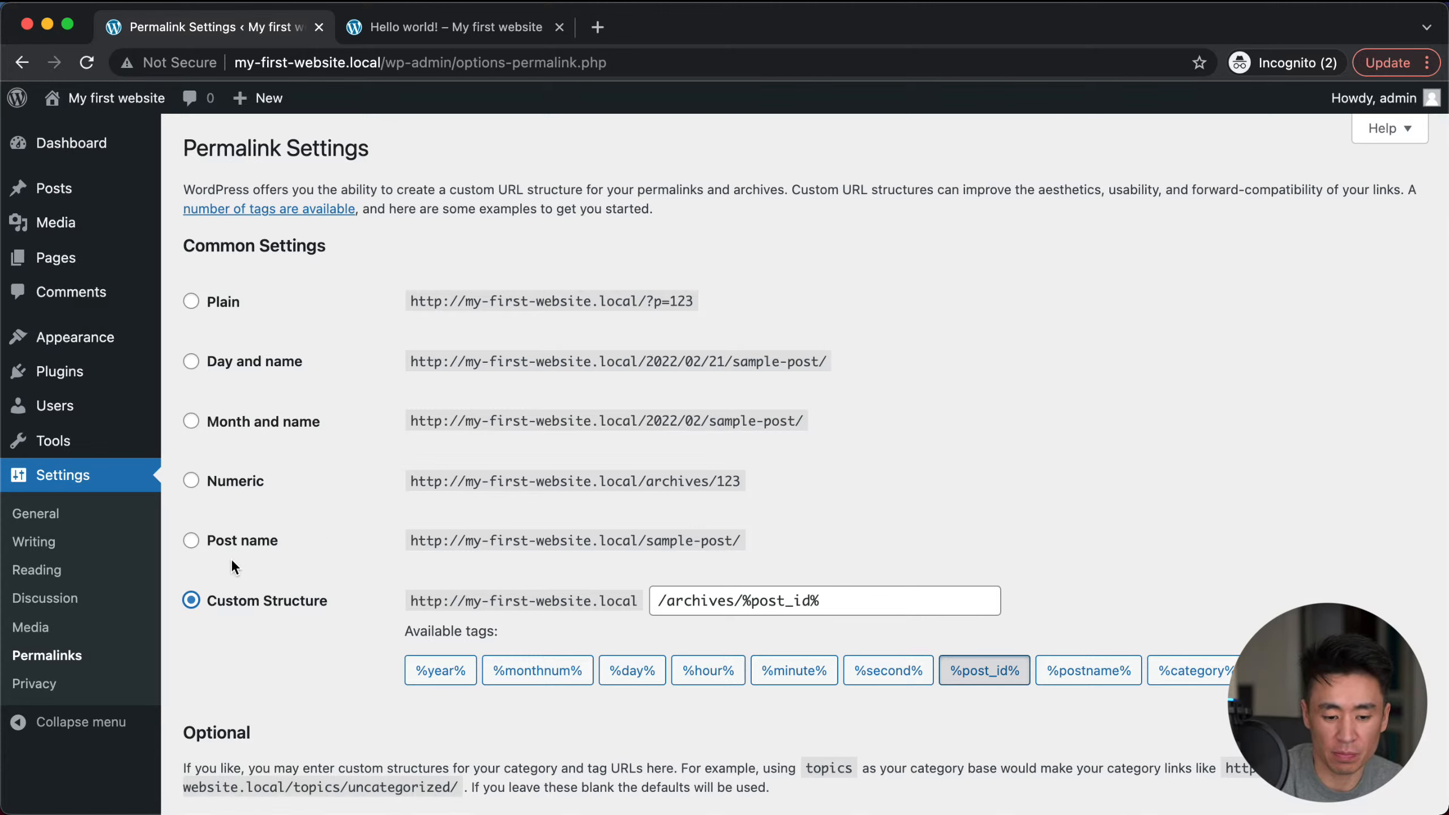
Step: Restore the Post name permalink structure after comparing it with Plain
left_click(385, 530)
left_click_drag(647, 545, 745, 545)
left_click(746, 545)
triple_click(655, 542)
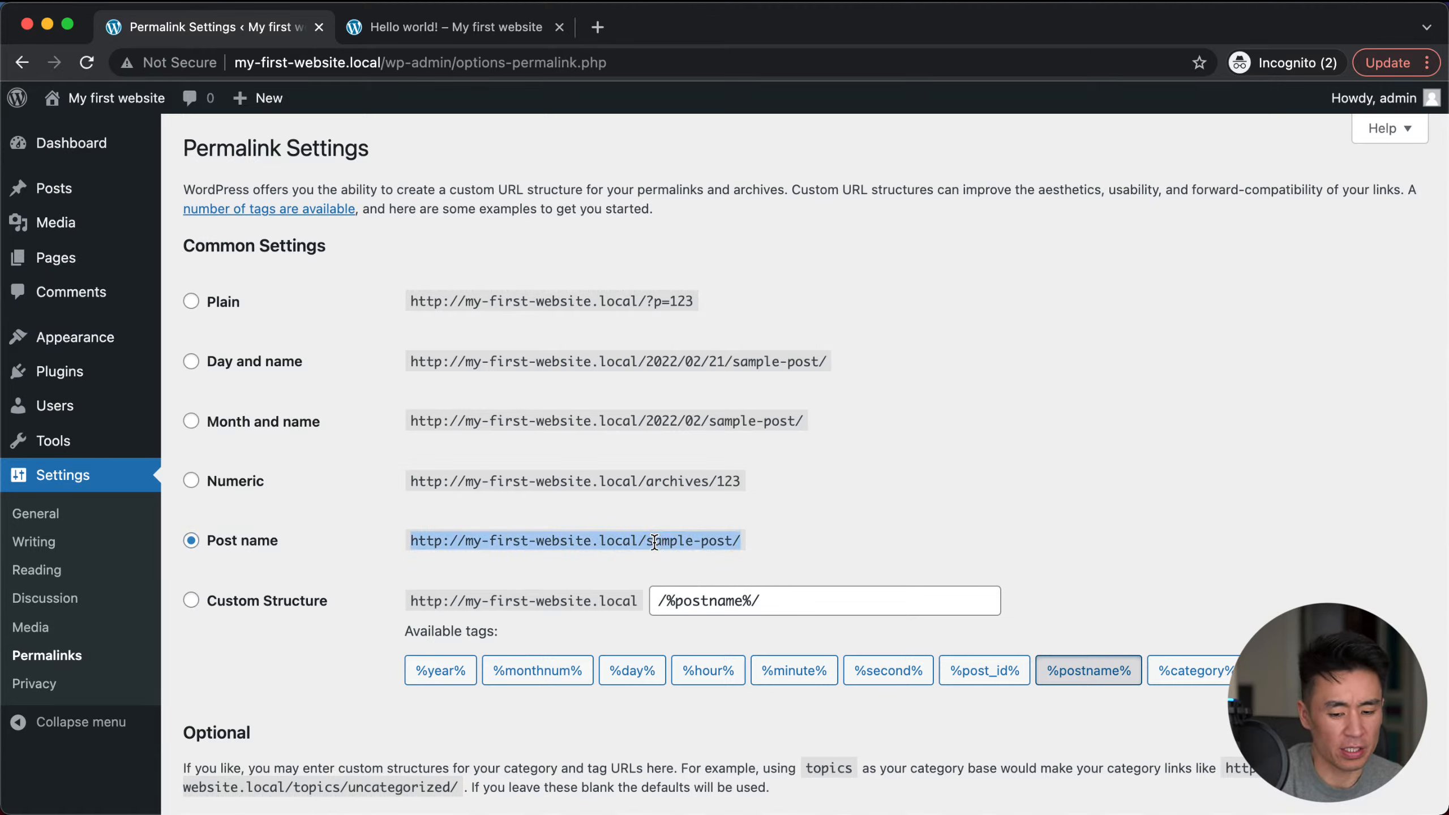
left_click(655, 543)
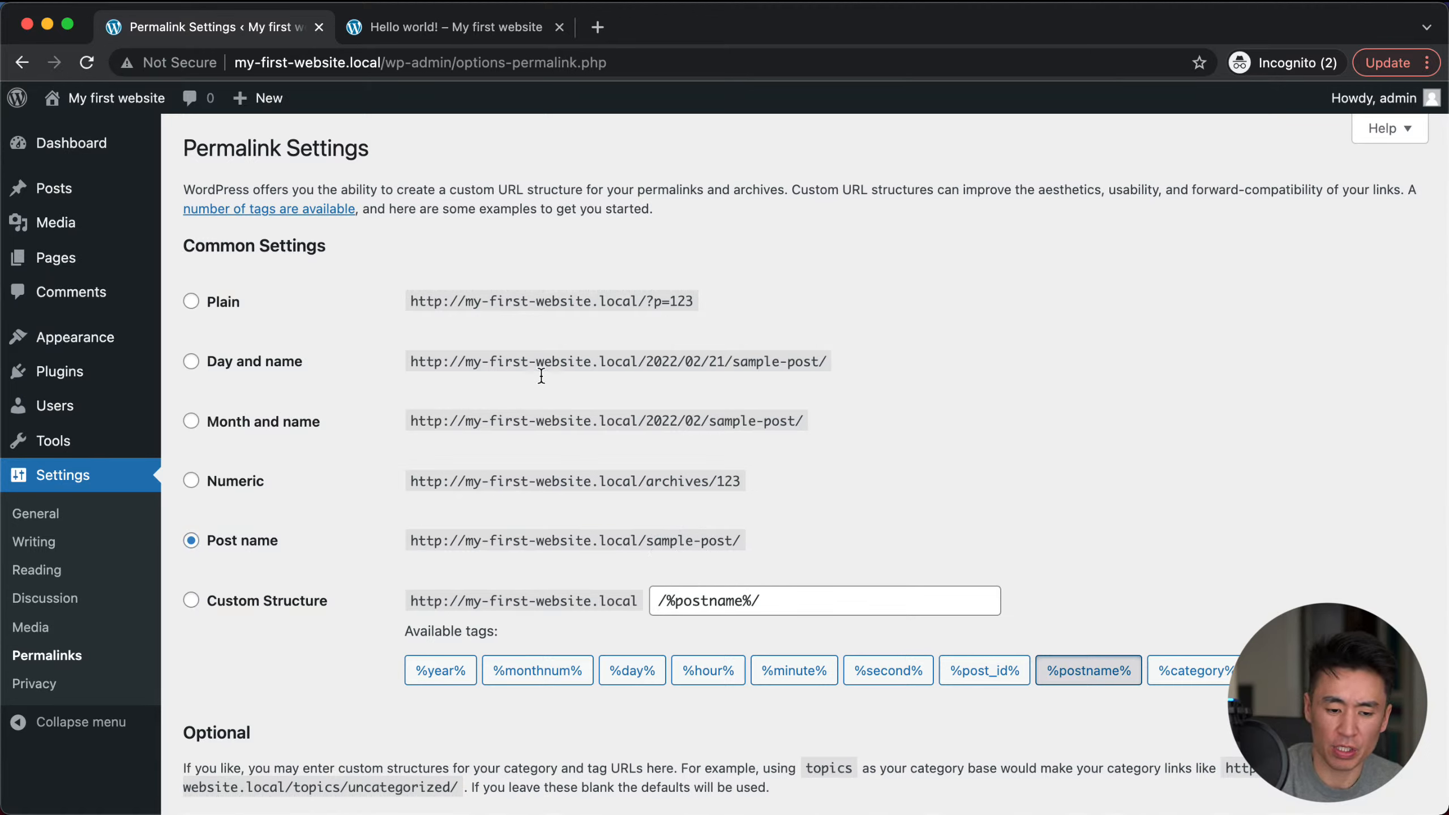
left_click(229, 309)
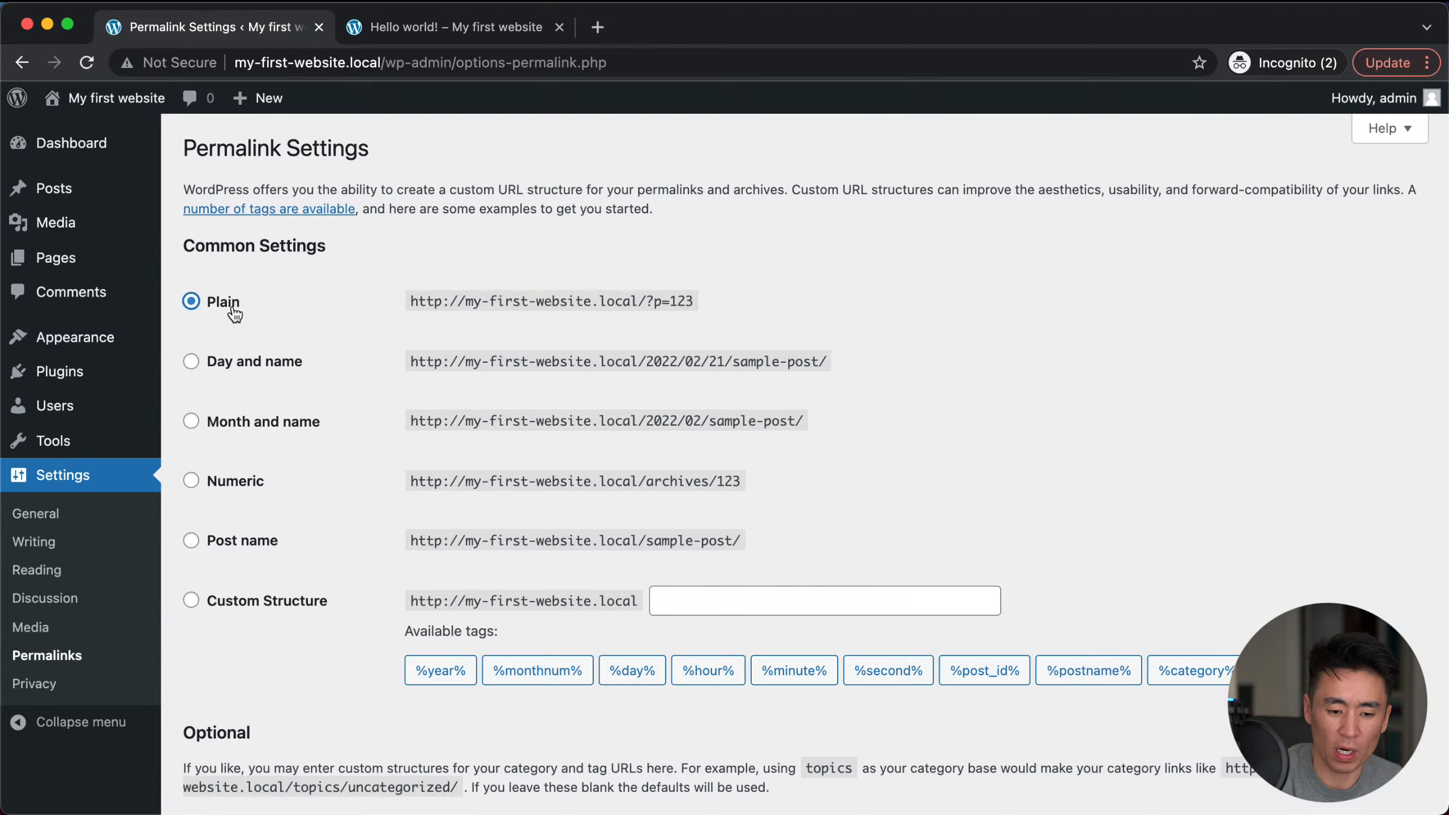
left_click(239, 547)
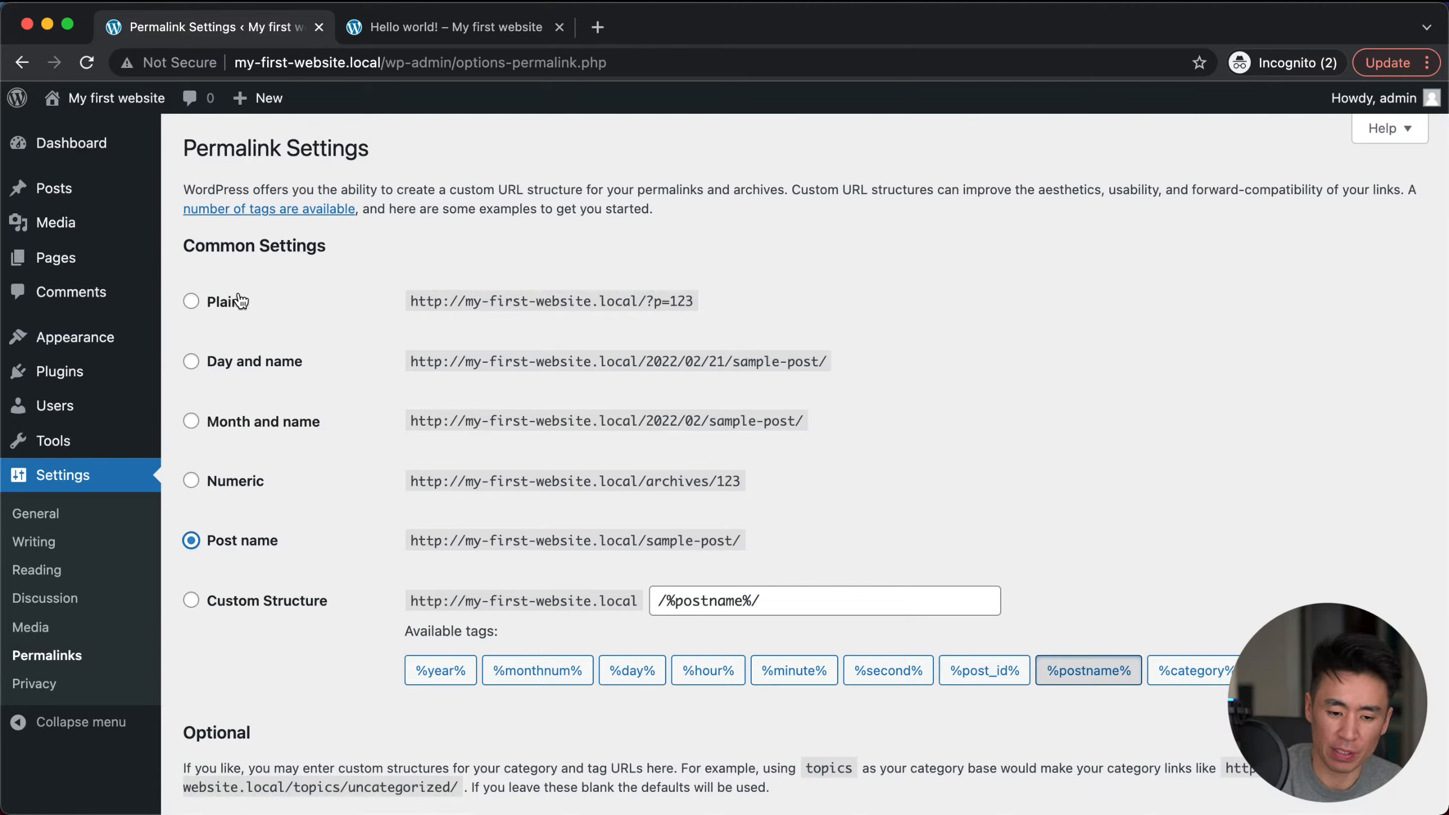
left_click(229, 311)
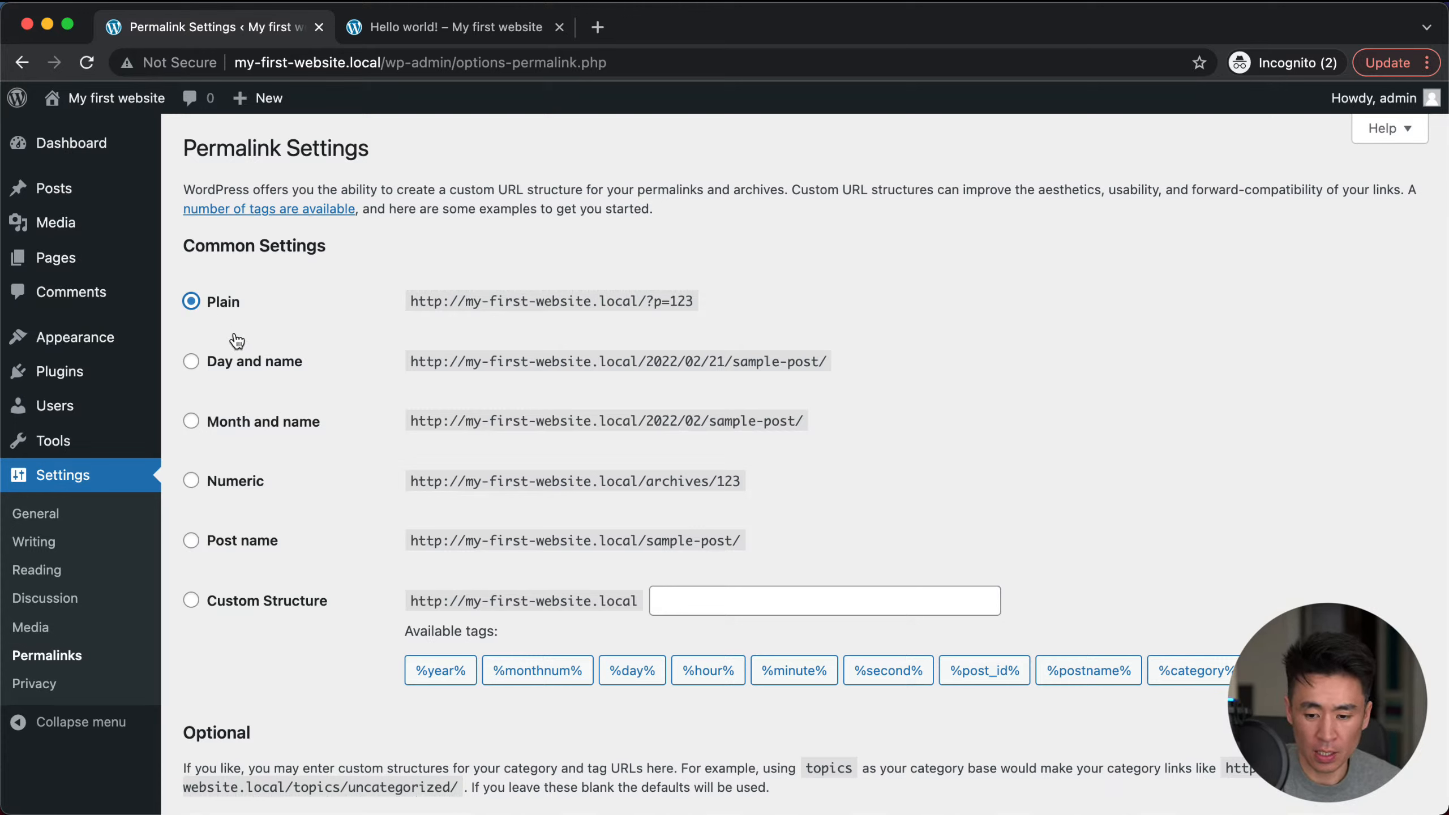
left_click(238, 540)
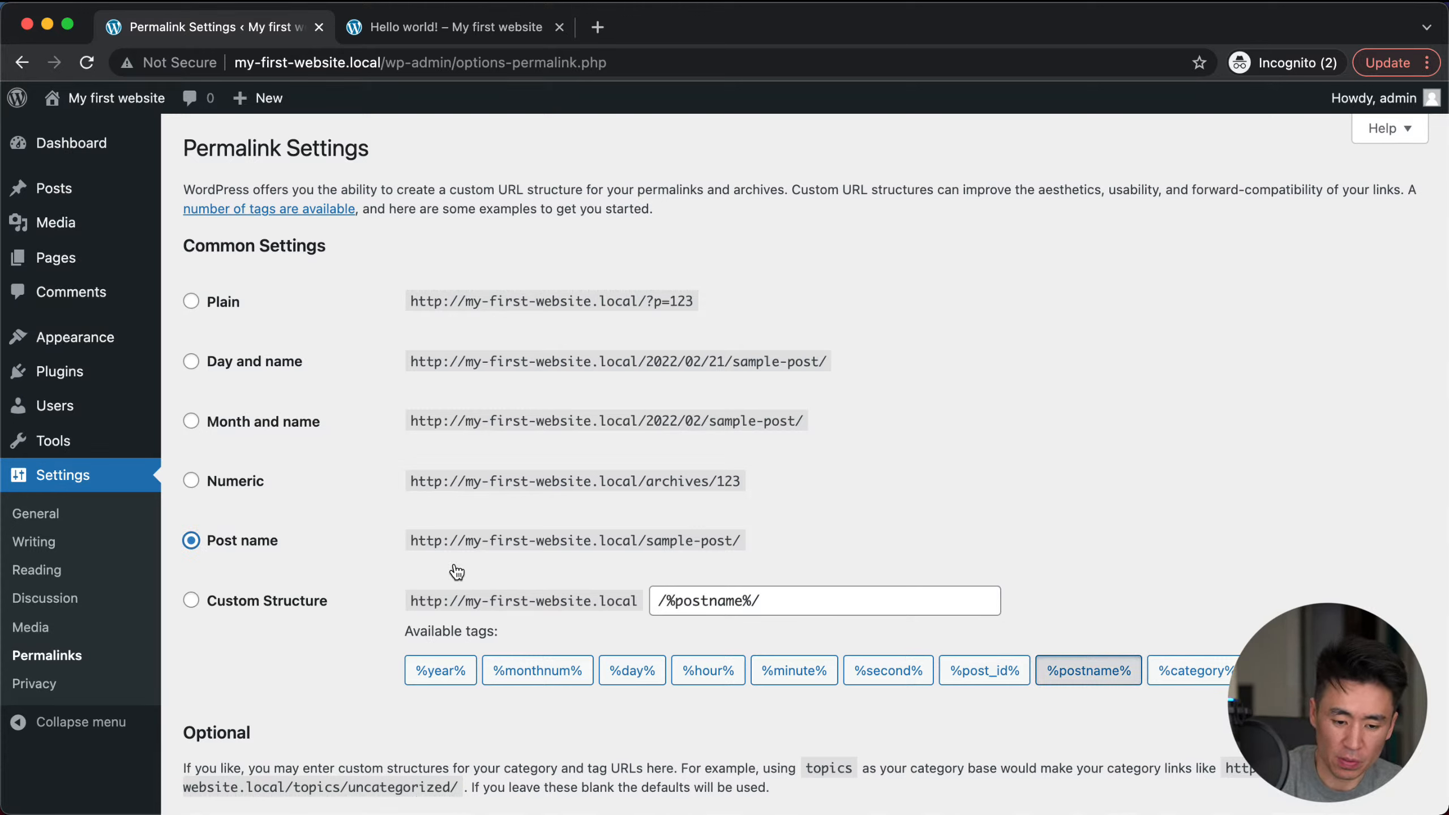
Step: Leave the optional Category base blank and go to the Privacy settings
scroll(454, 562, "down", 5)
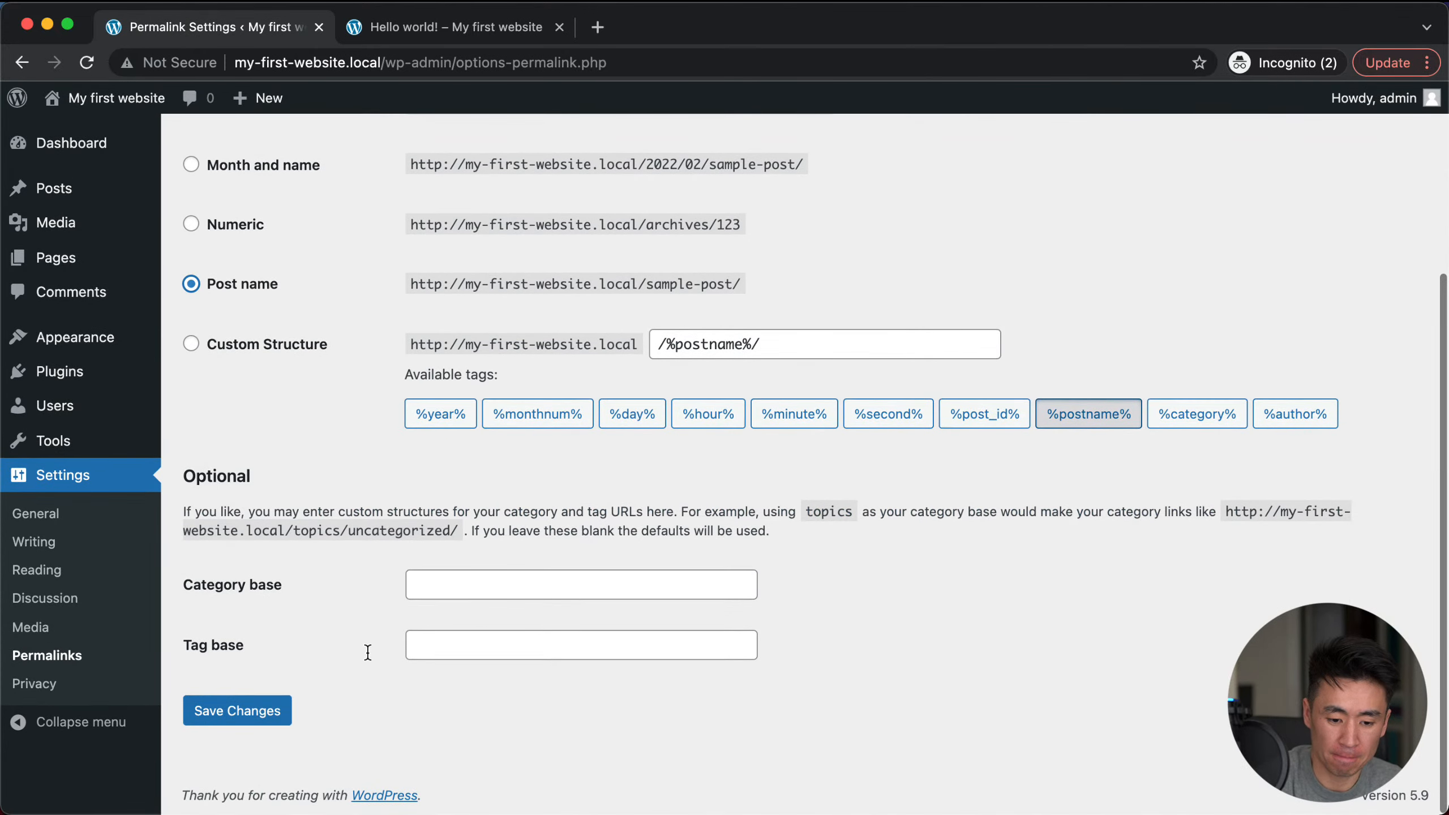
left_click(486, 598)
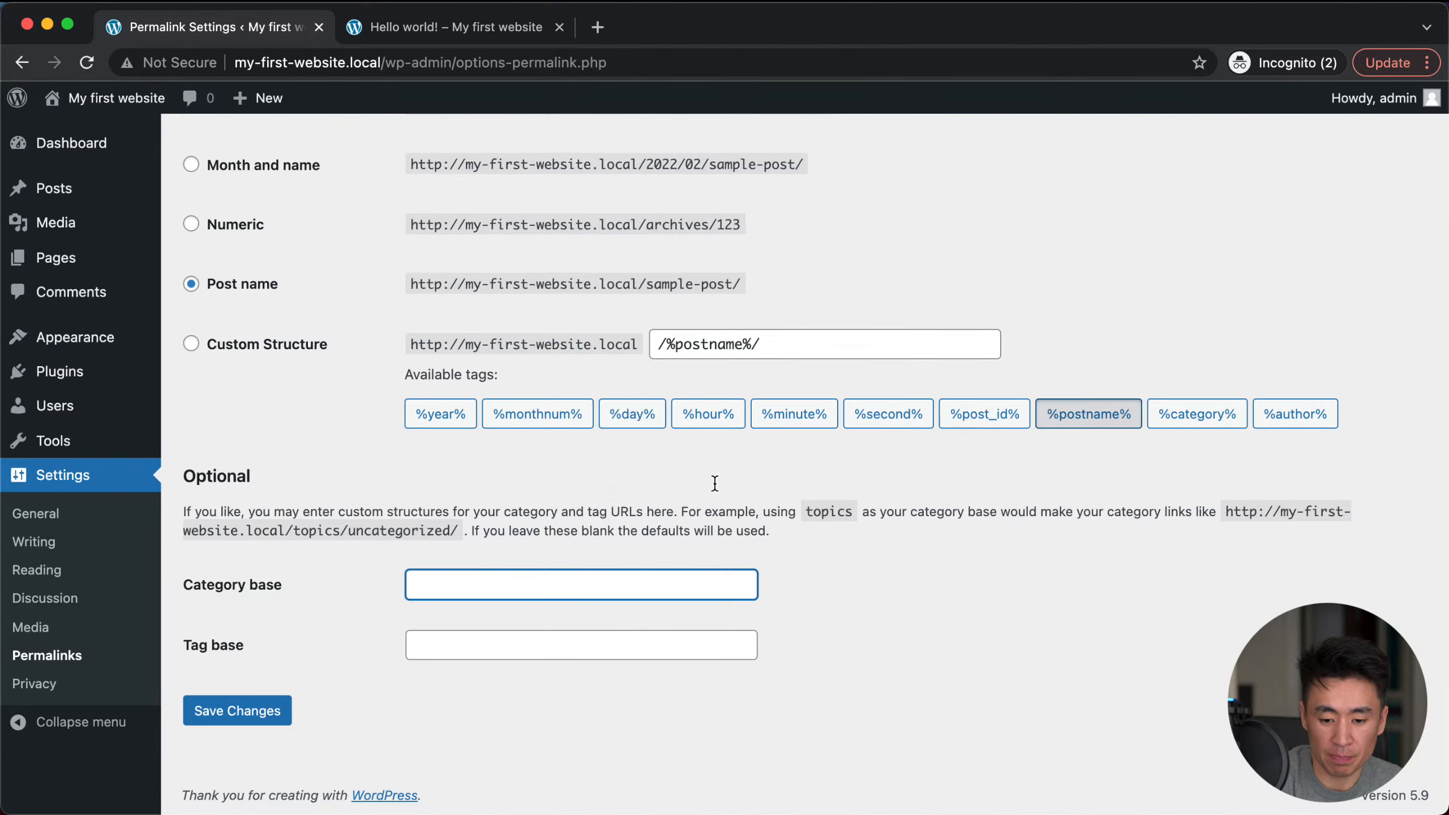
left_click(797, 490)
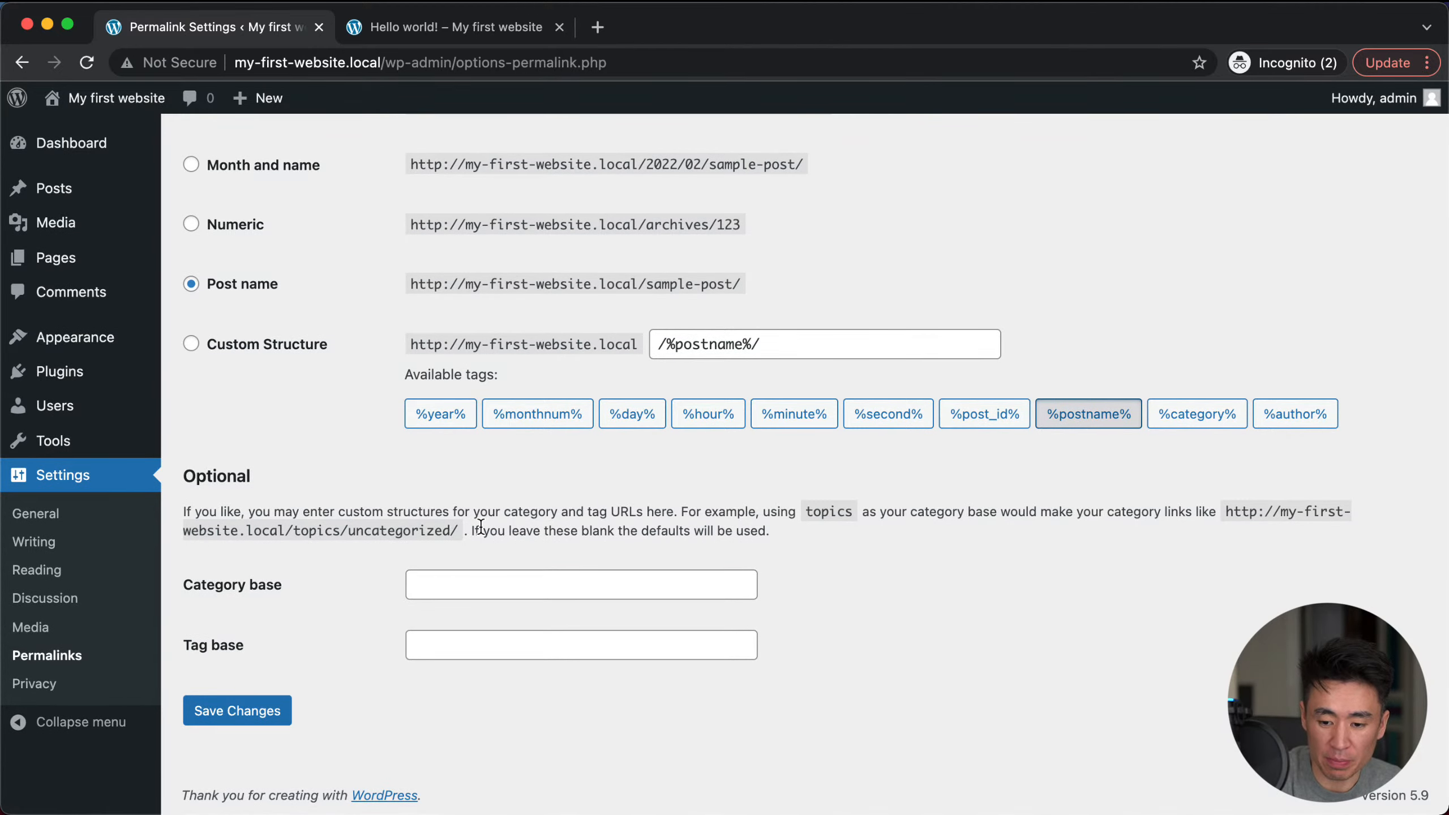
left_click(462, 581)
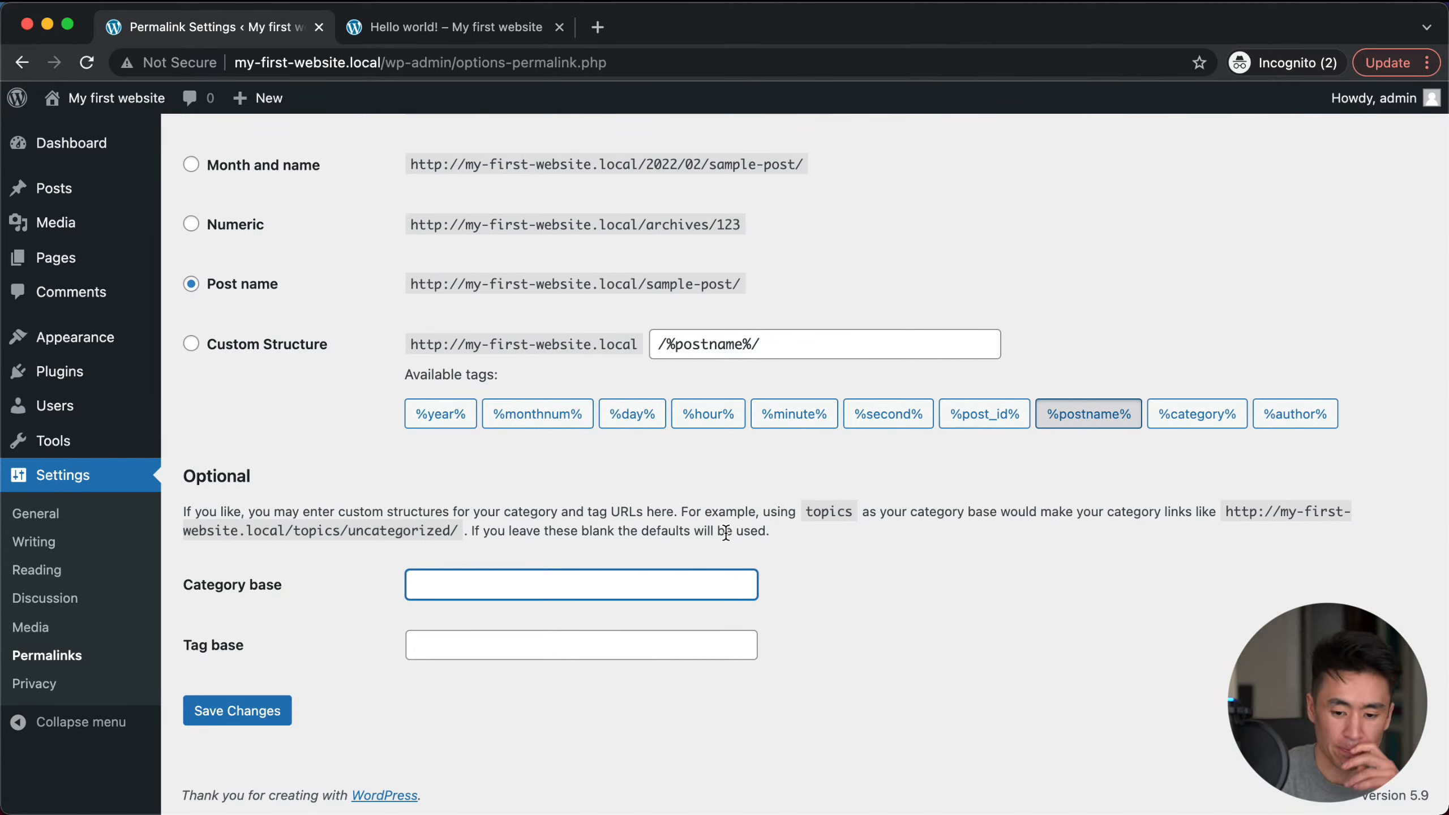
left_click(643, 505)
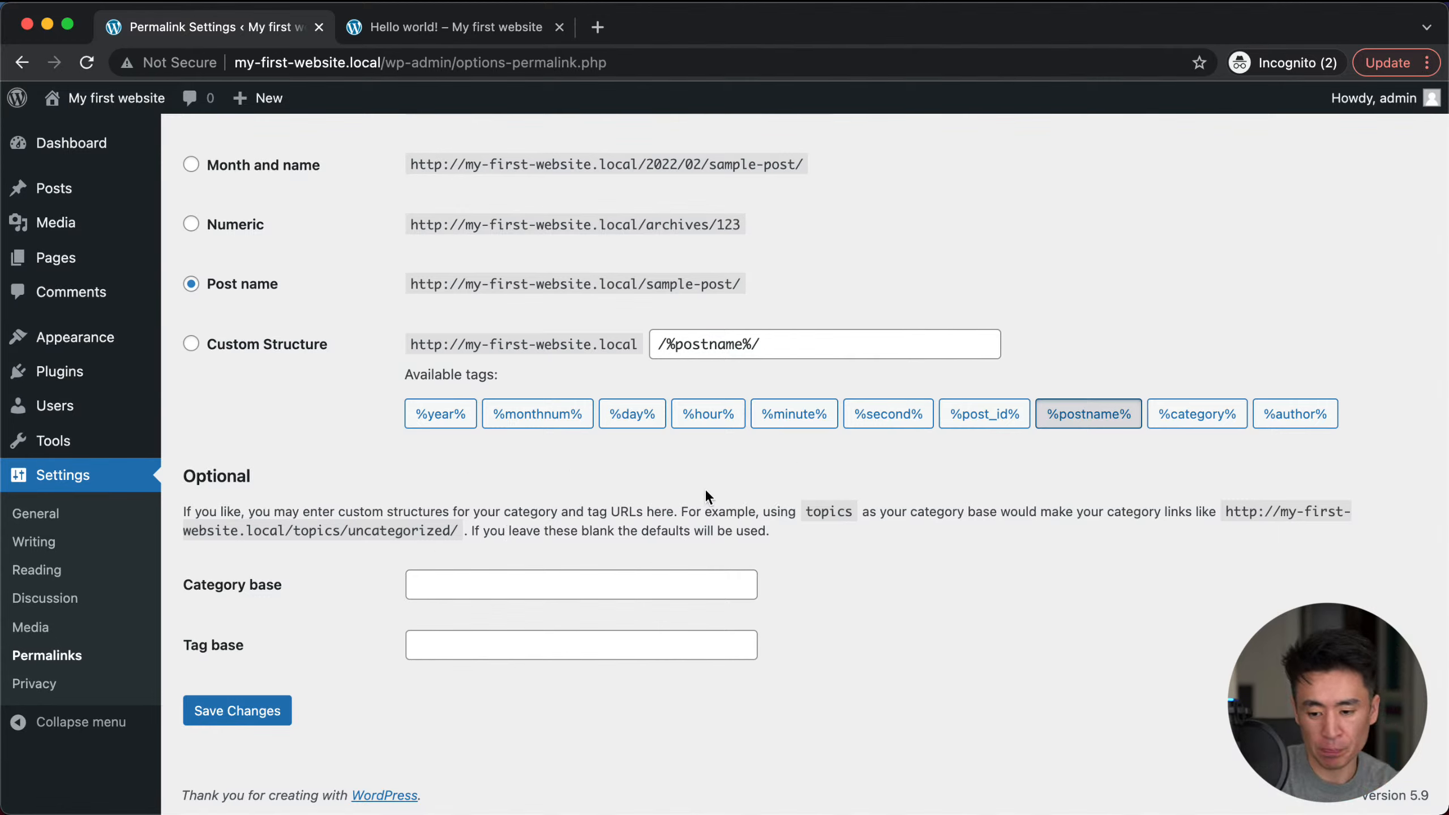
left_click(26, 684)
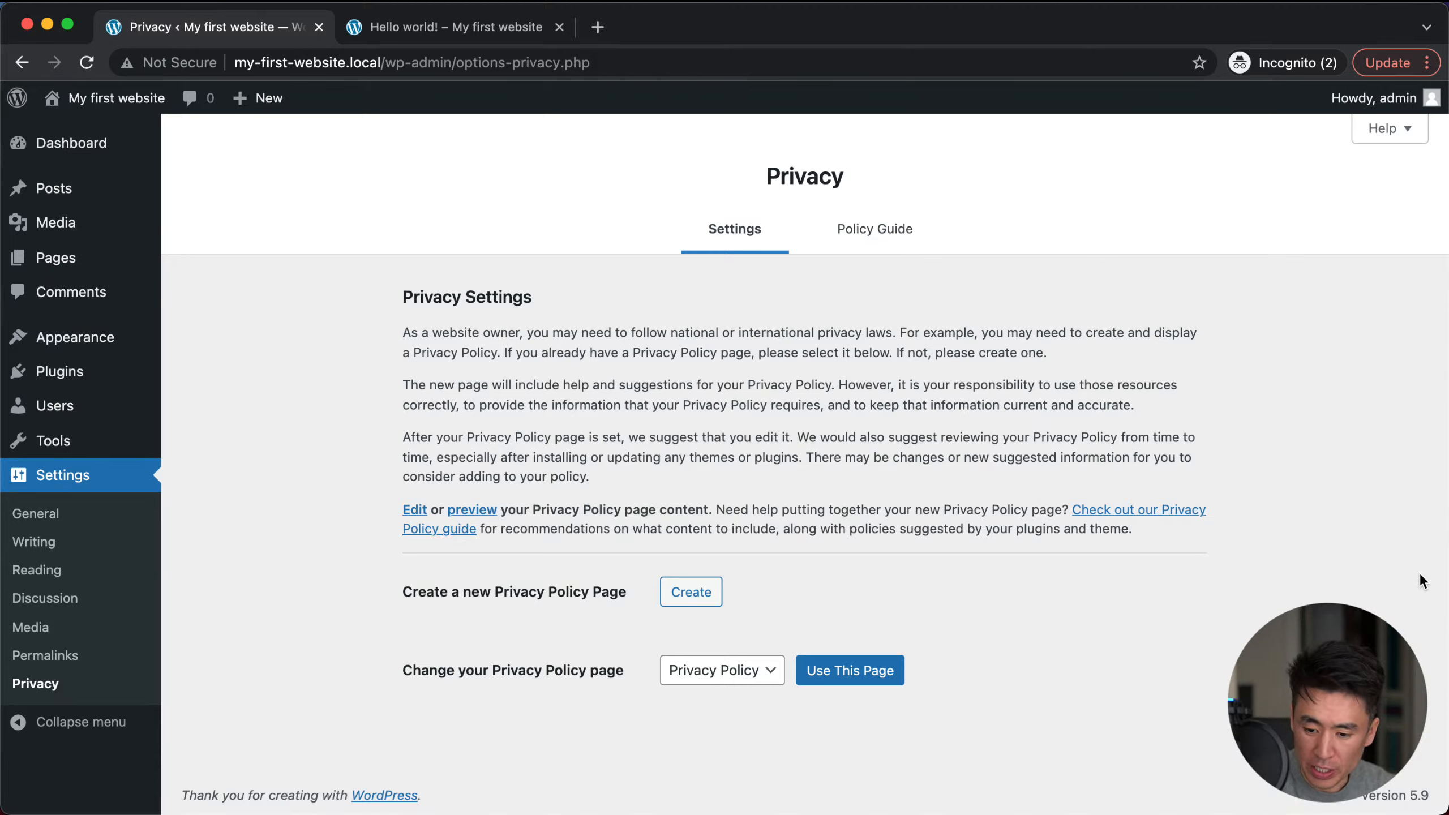
Step: Show the '+ New' admin-bar menu with Post, Media, Page and User options
left_click(1410, 635)
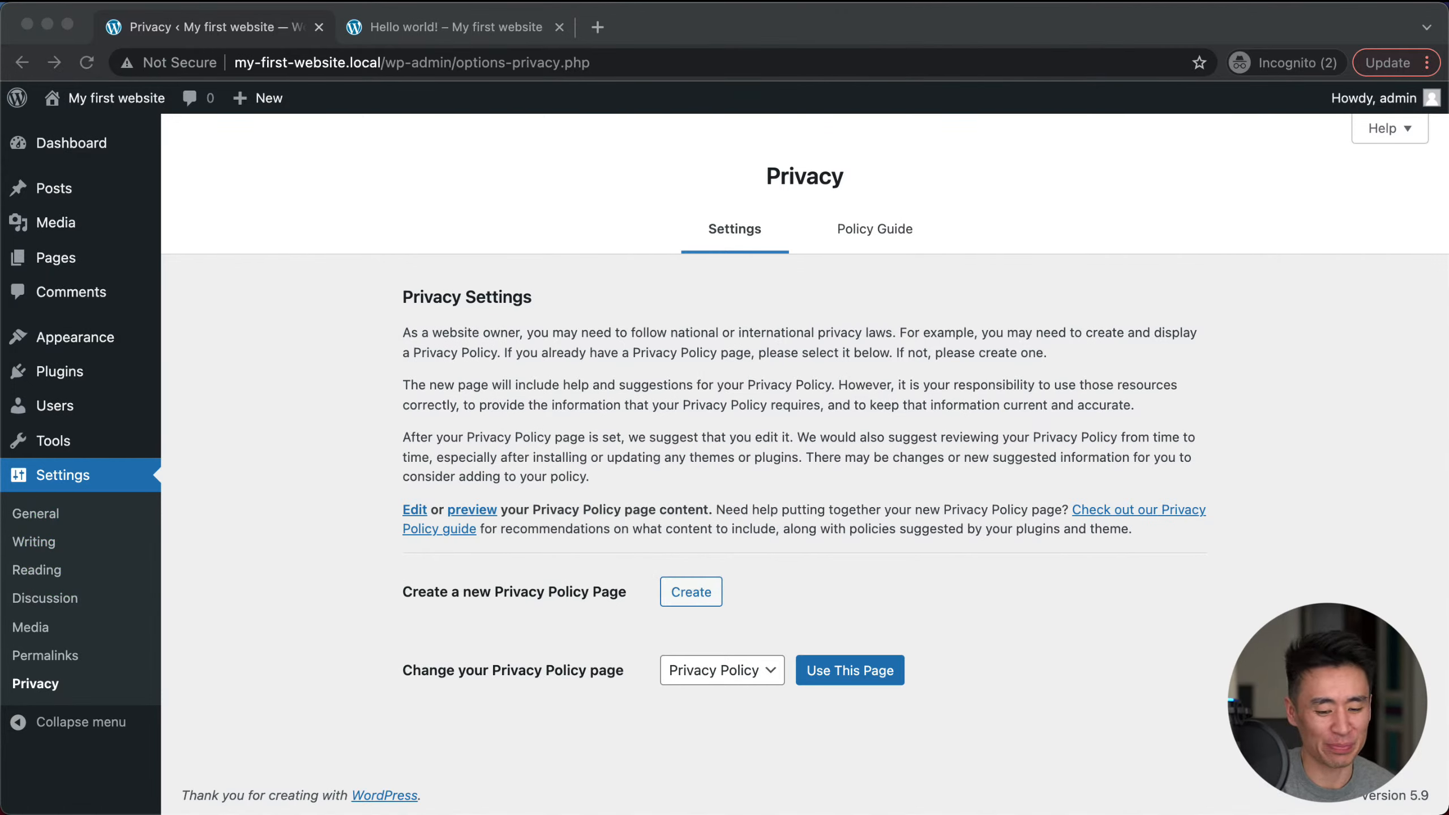
left_click(364, 625)
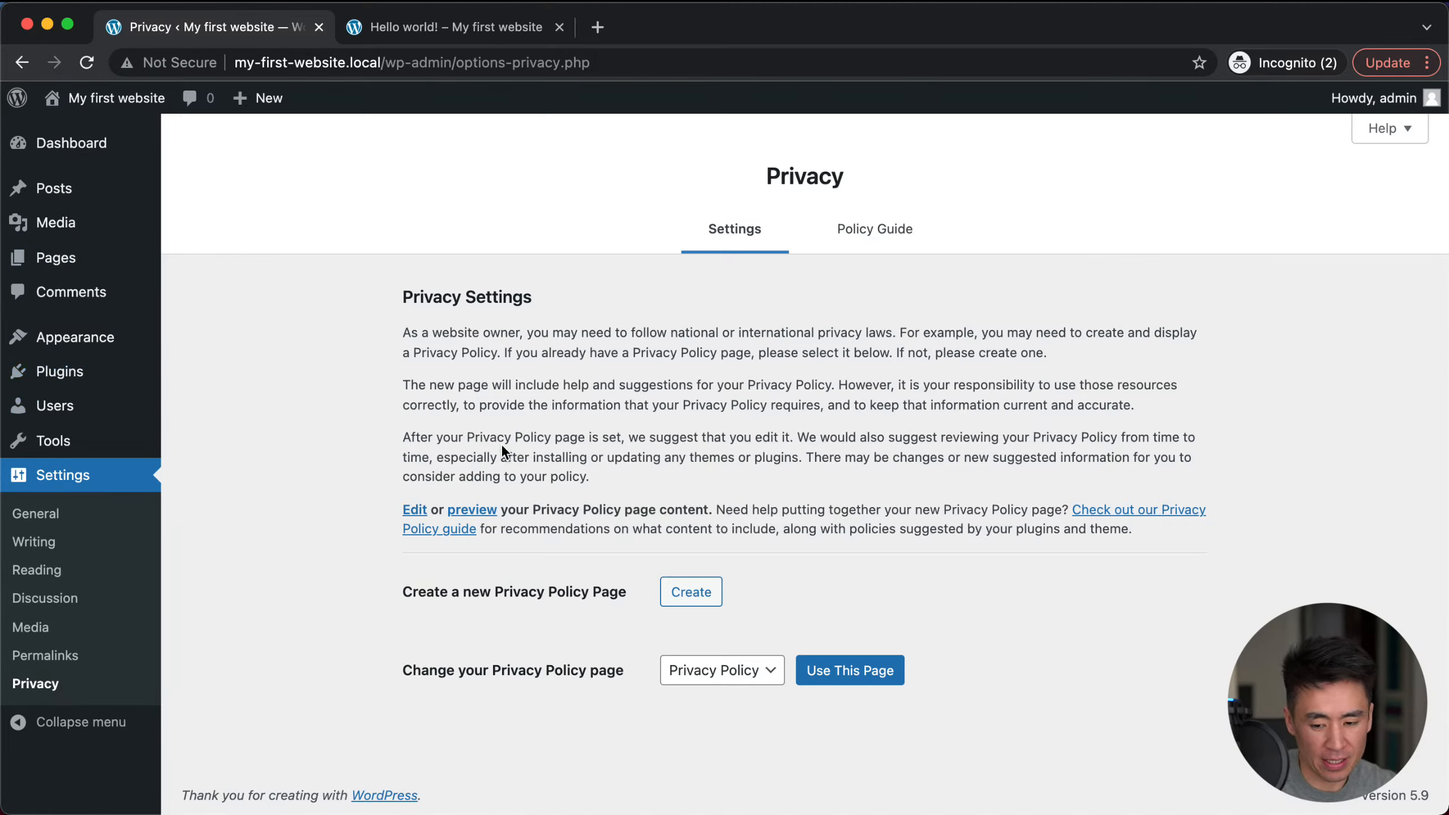
mouse_move(244, 101)
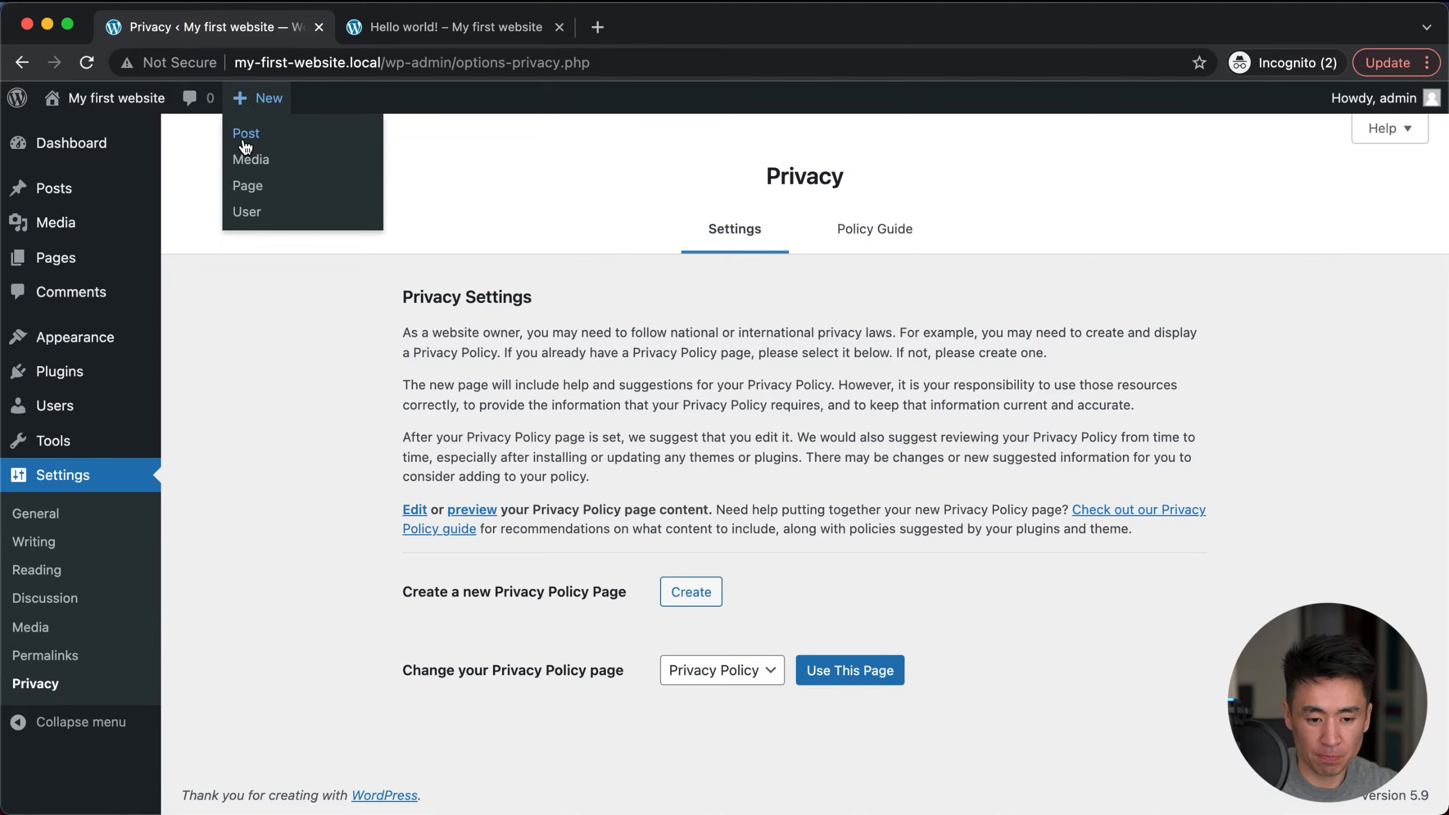
Step: Write a new post titled 'My new blog post' saying I'm in Budapest, Hungary and I'm happy, and save the draft
left_click(267, 148)
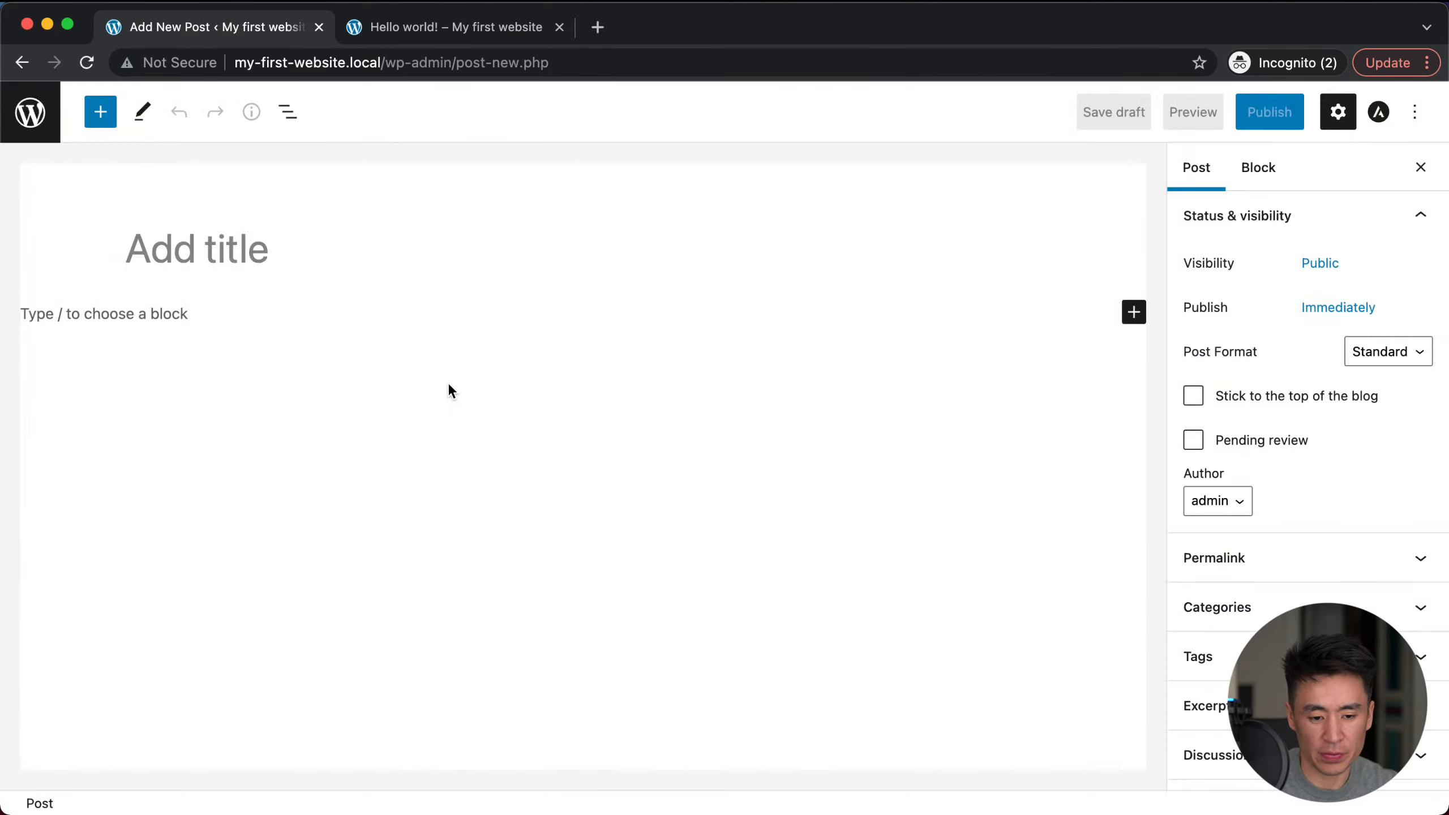
type("My new")
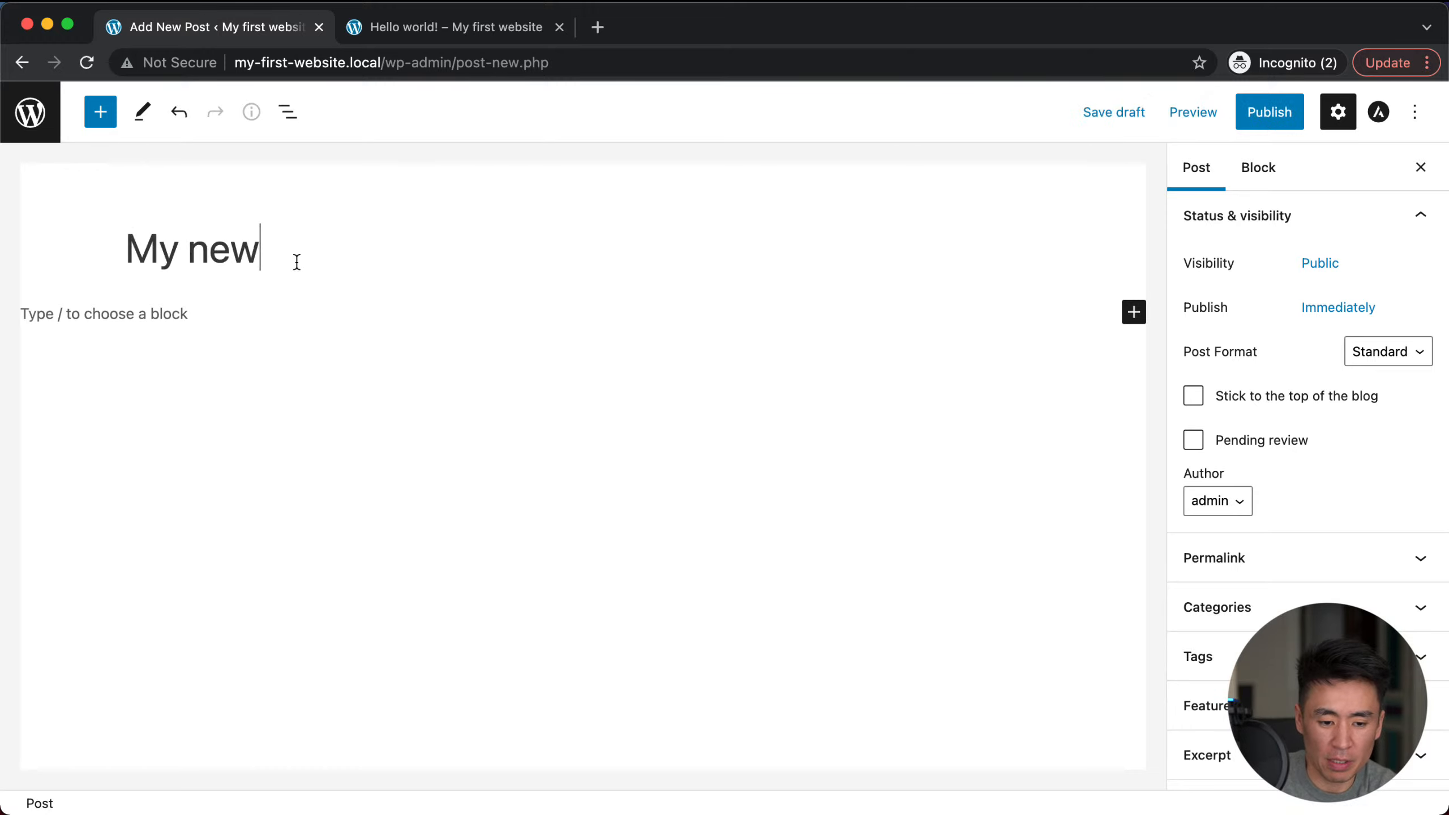
type(" blog post")
left_click(220, 322)
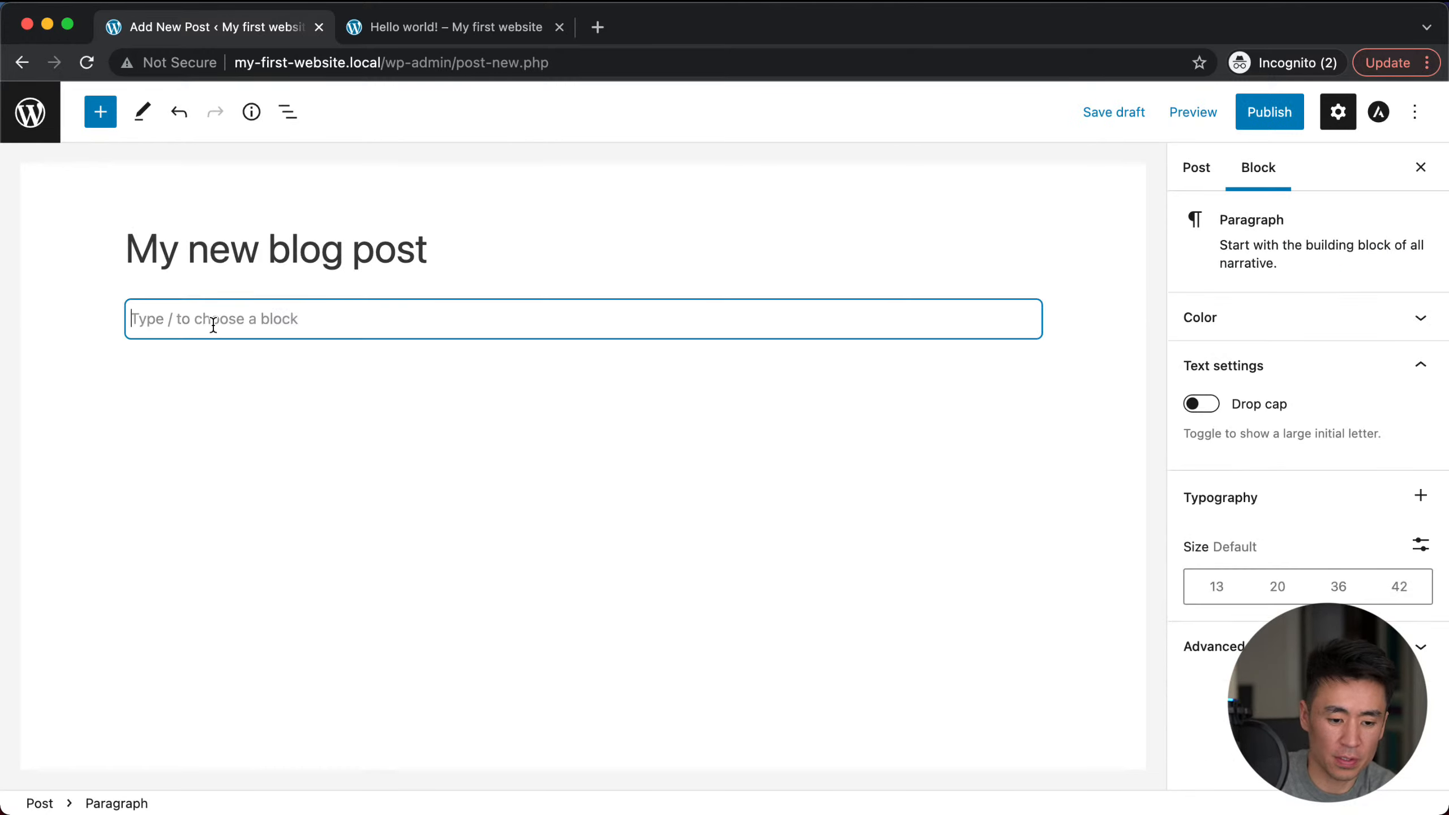
type("I'm in")
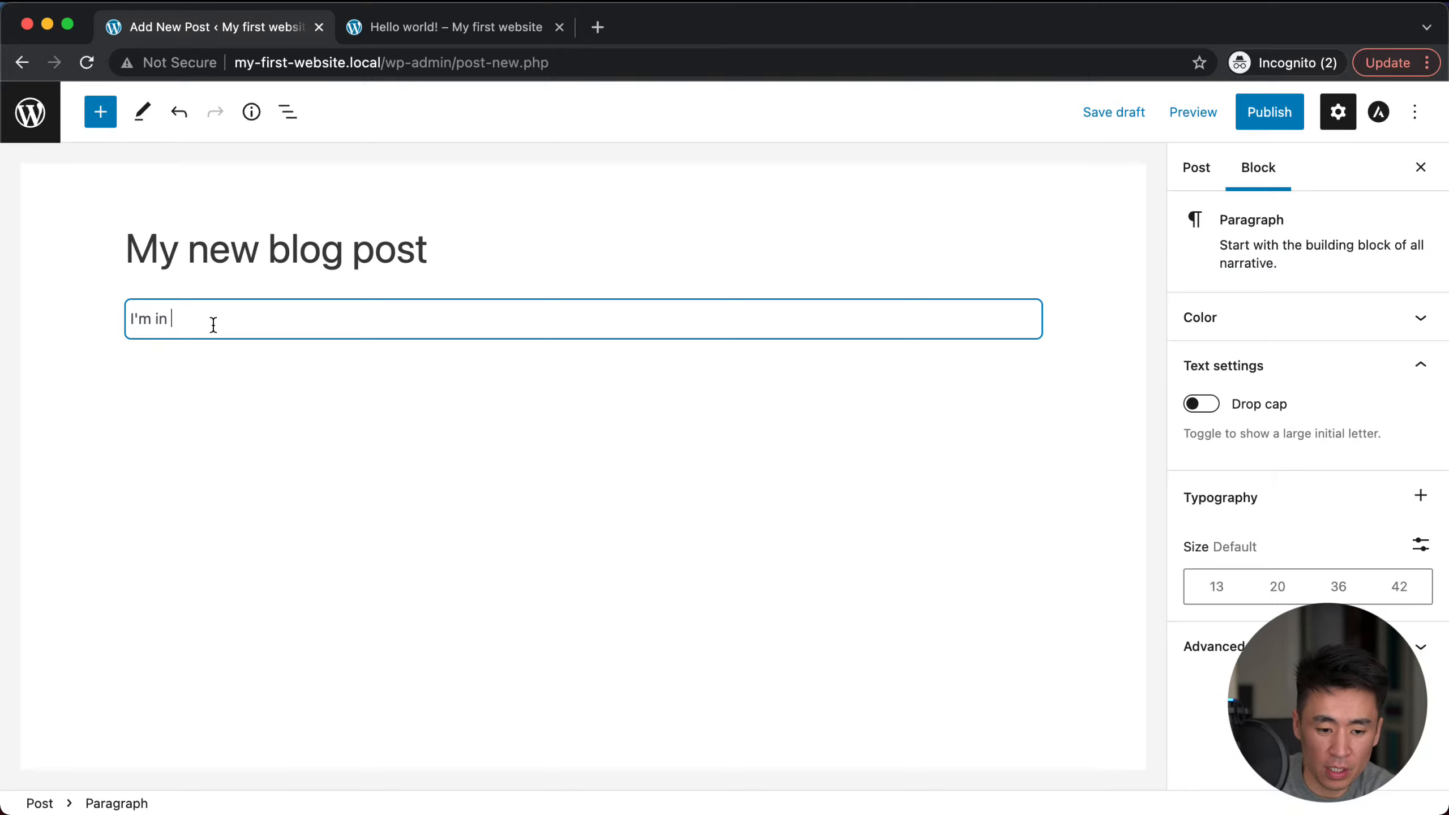
type(" Budapest, Hu")
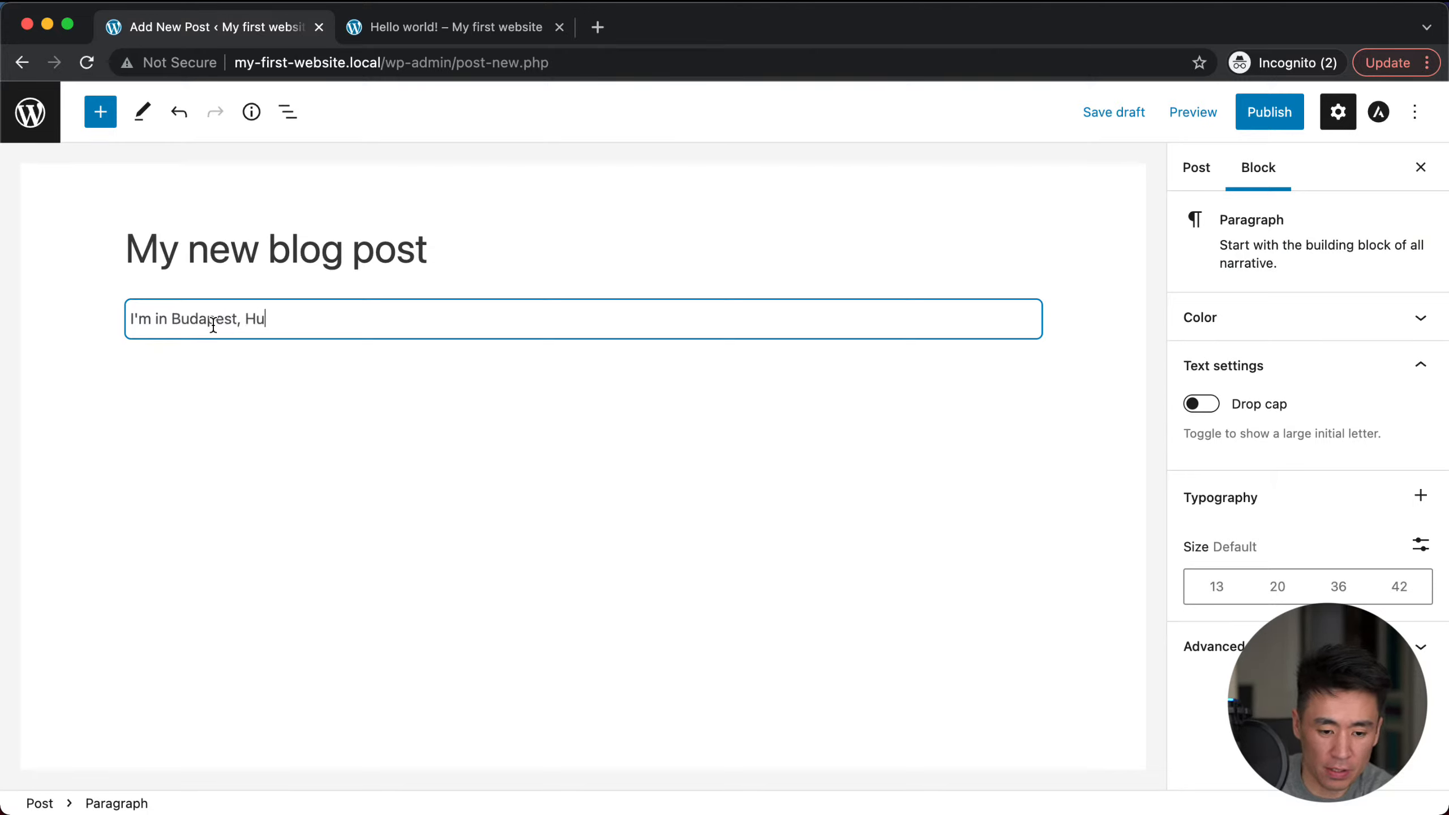
type("ngary and I'm happy.")
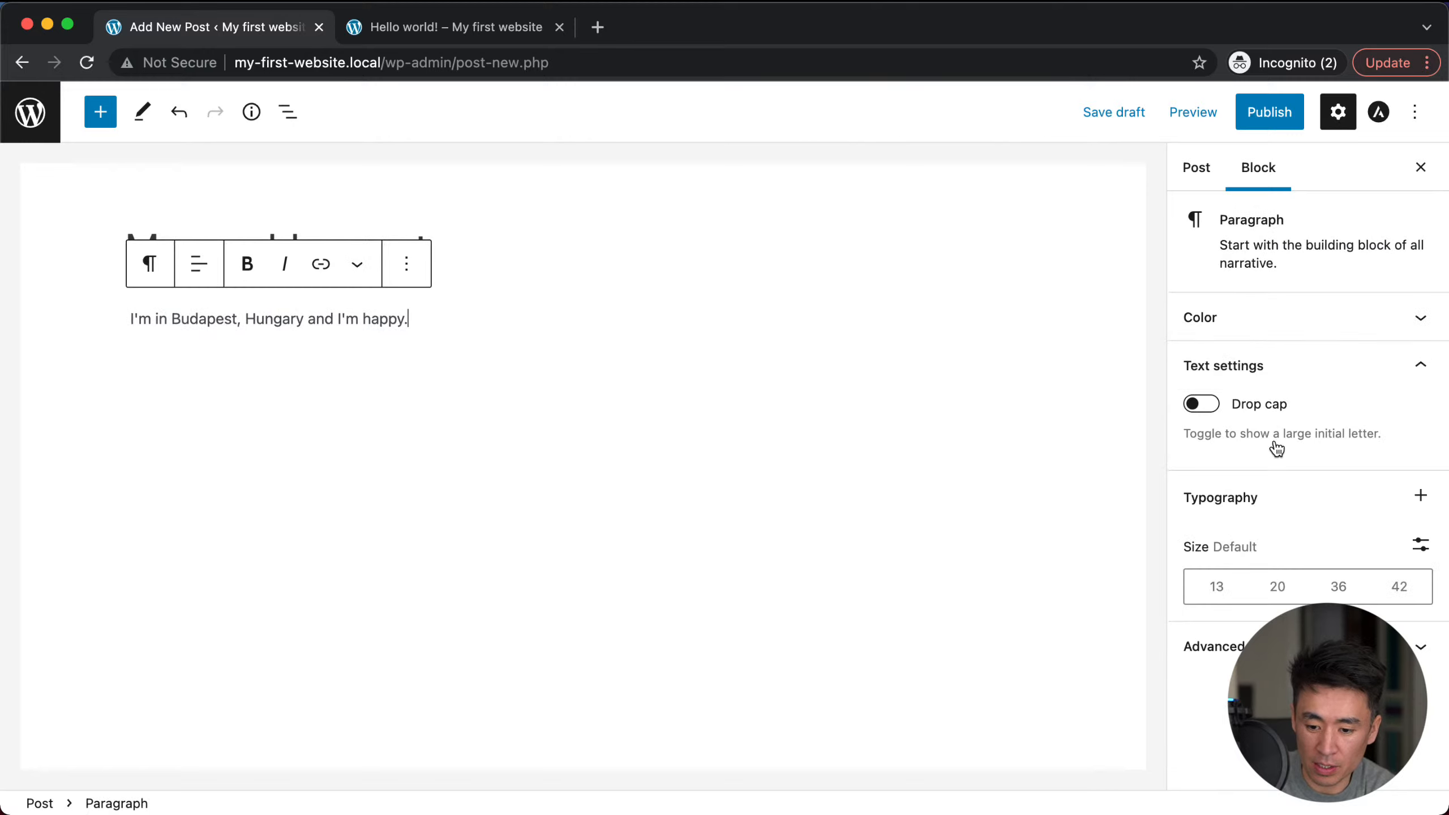
left_click(1114, 117)
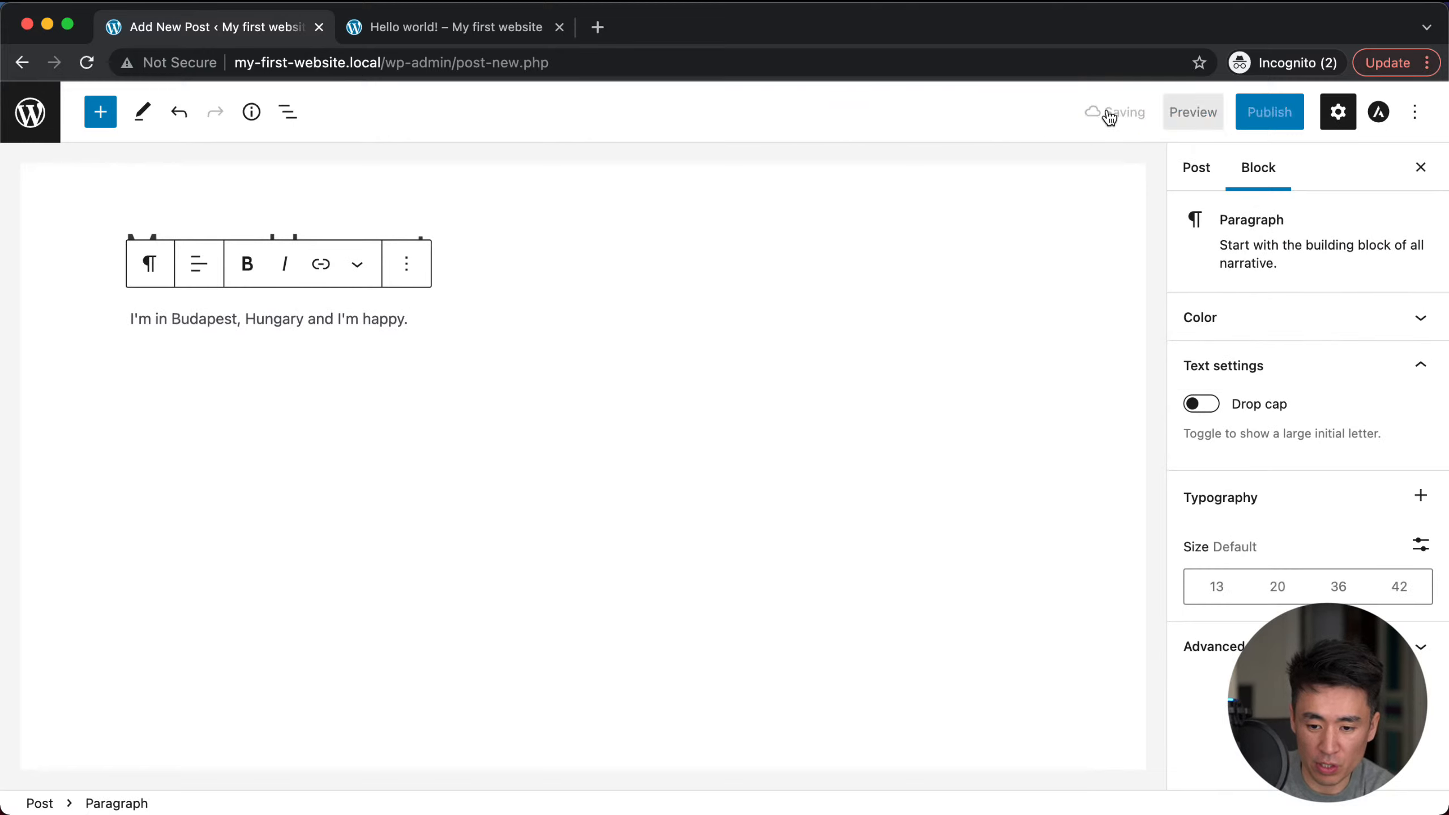
Step: Check the post's permalink URL slug in the post settings
left_click(1197, 167)
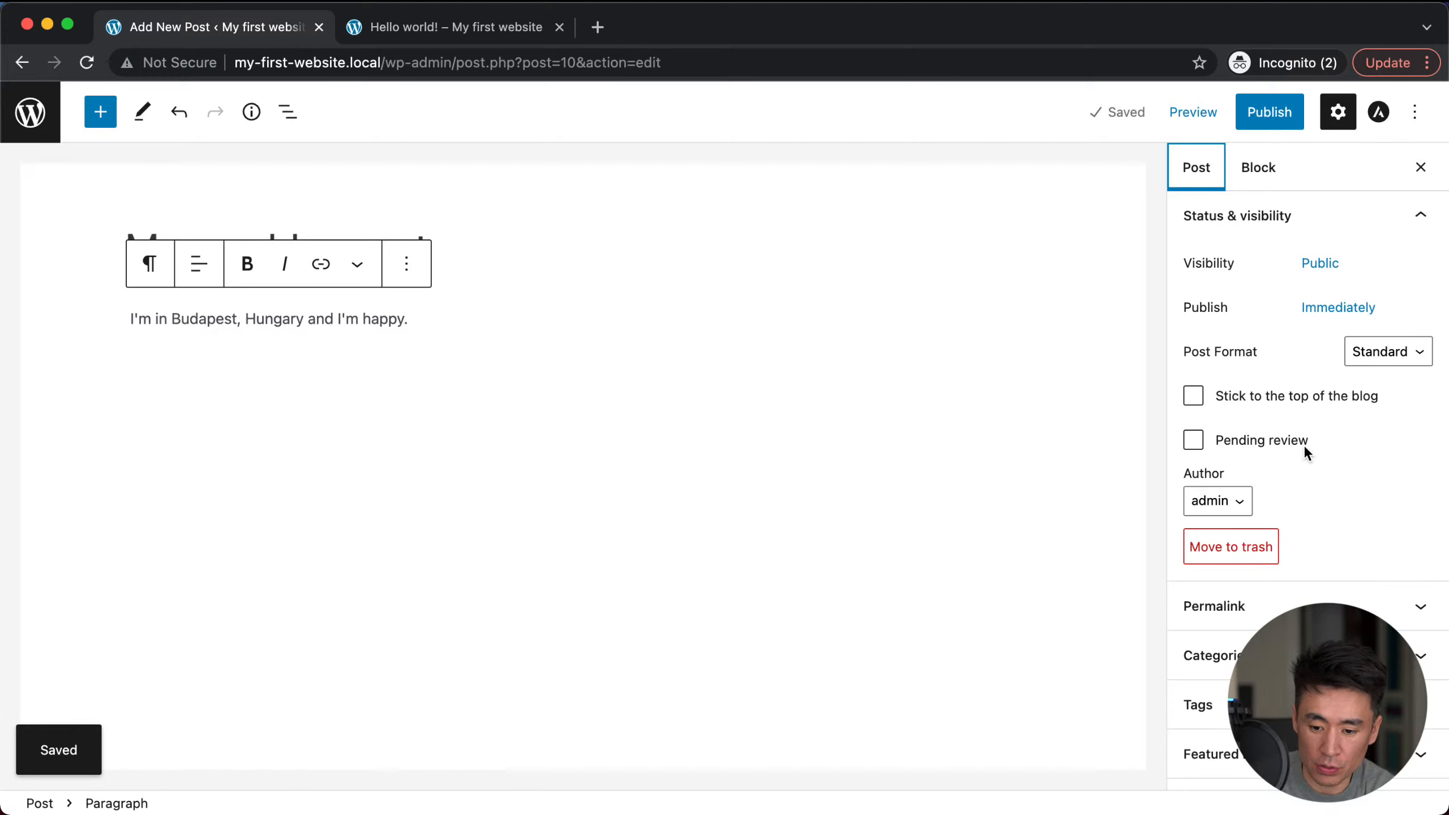
left_click(1256, 602)
left_click(1235, 627)
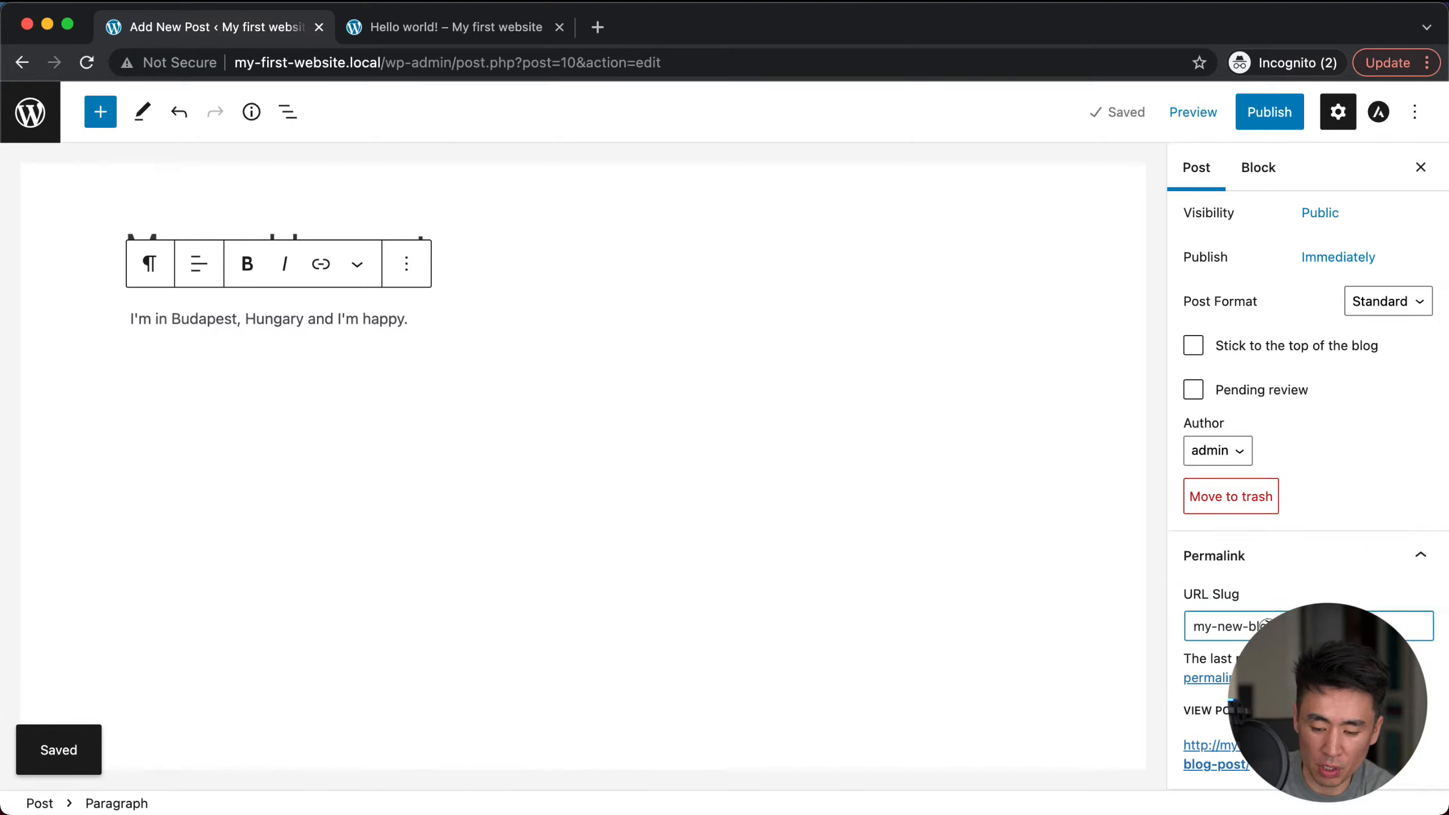
triple_click(1229, 628)
left_click(1268, 627)
key("super+a")
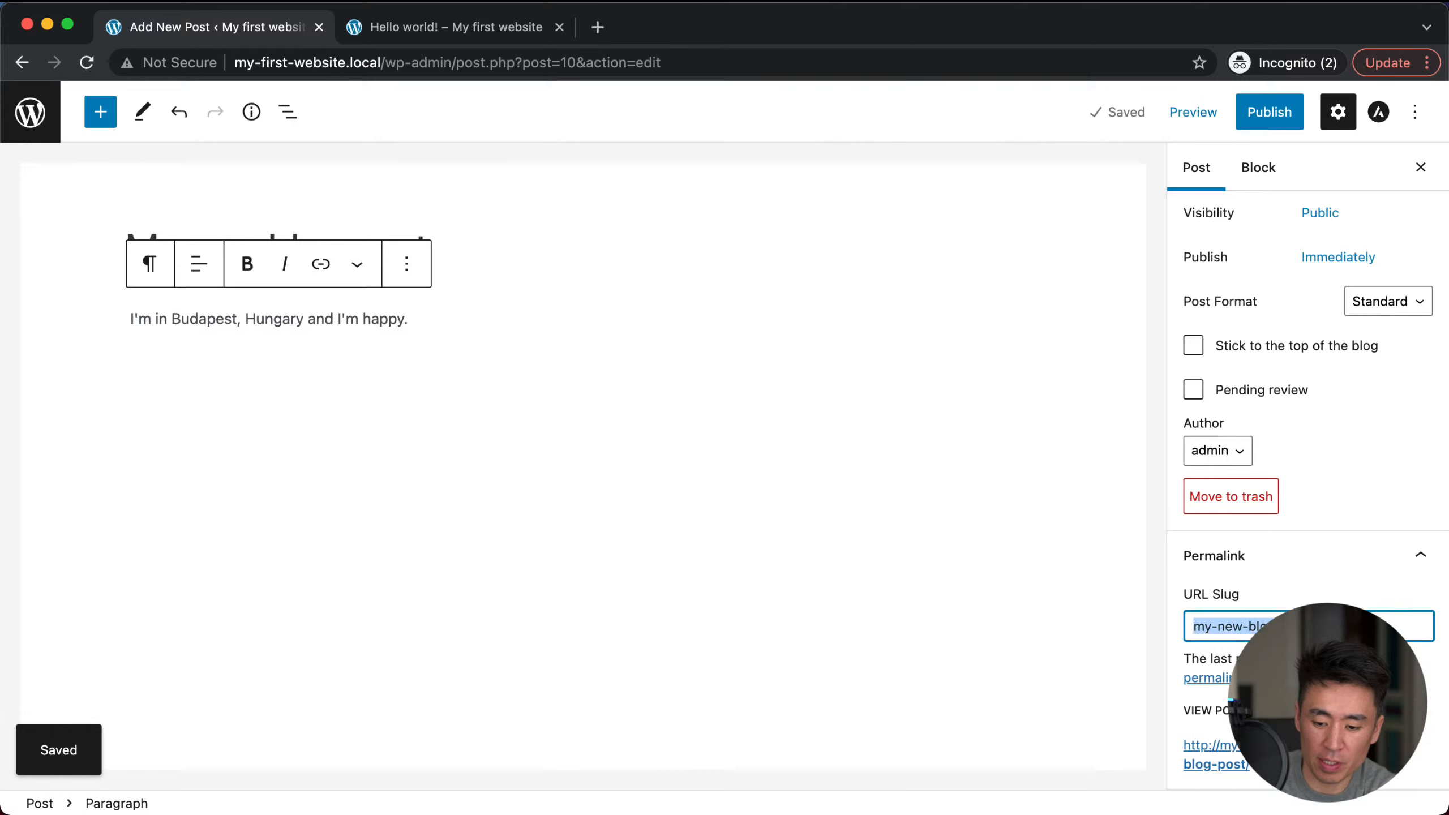
Step: Publish the post and view it live in a new tab
left_click(1270, 112)
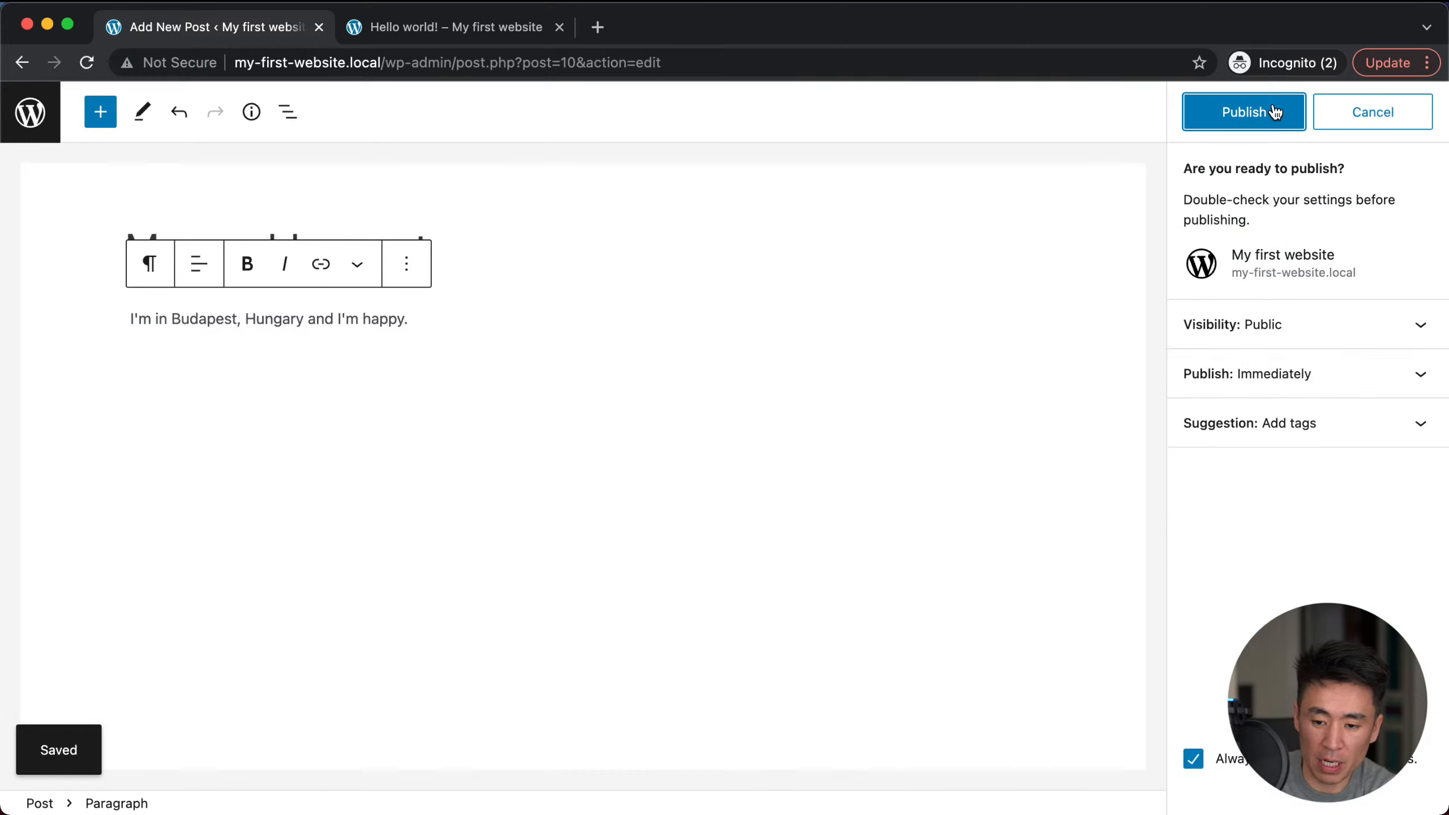
left_click(1244, 111)
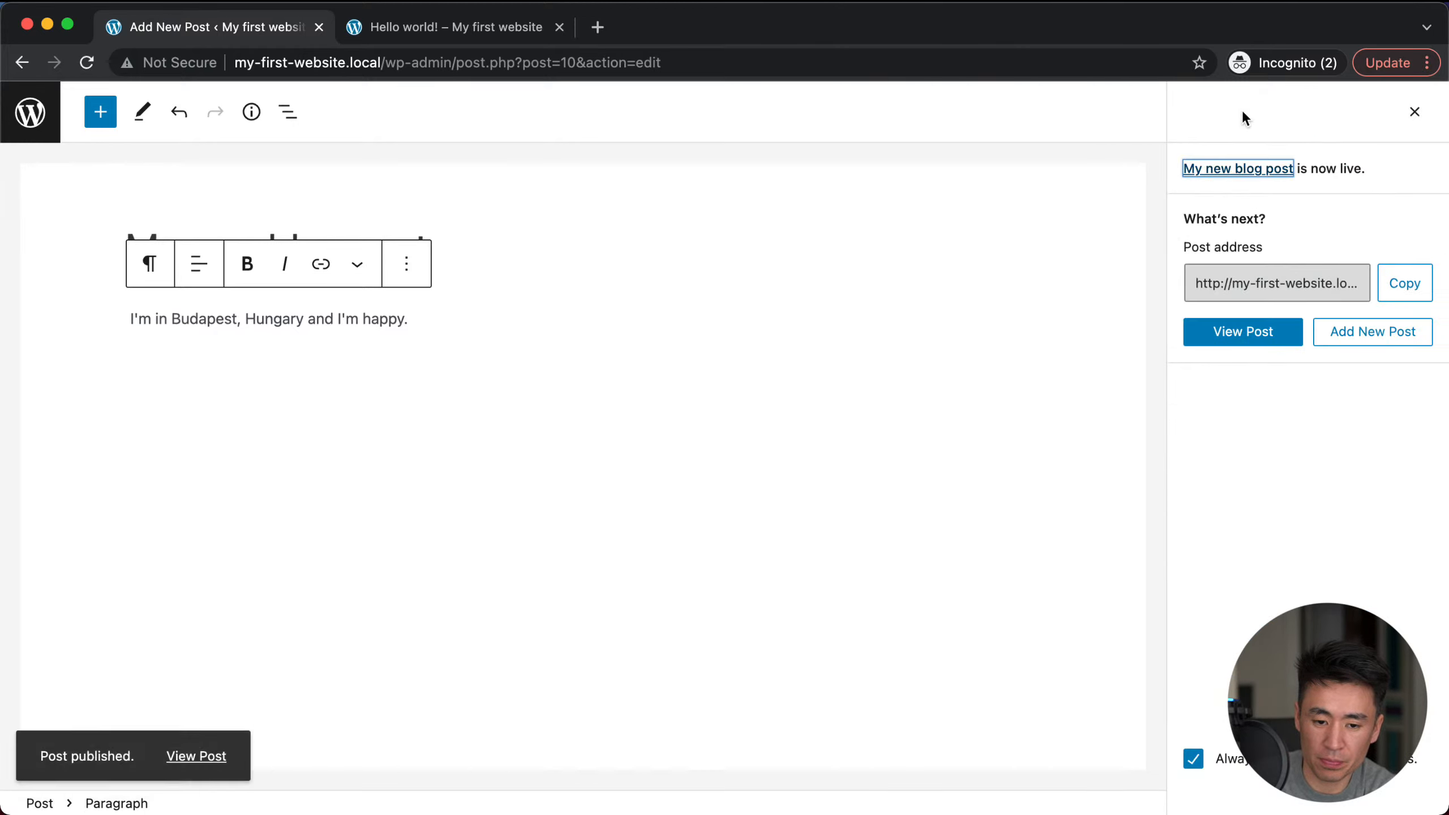
left_click(1233, 169, "super")
left_click(619, 20)
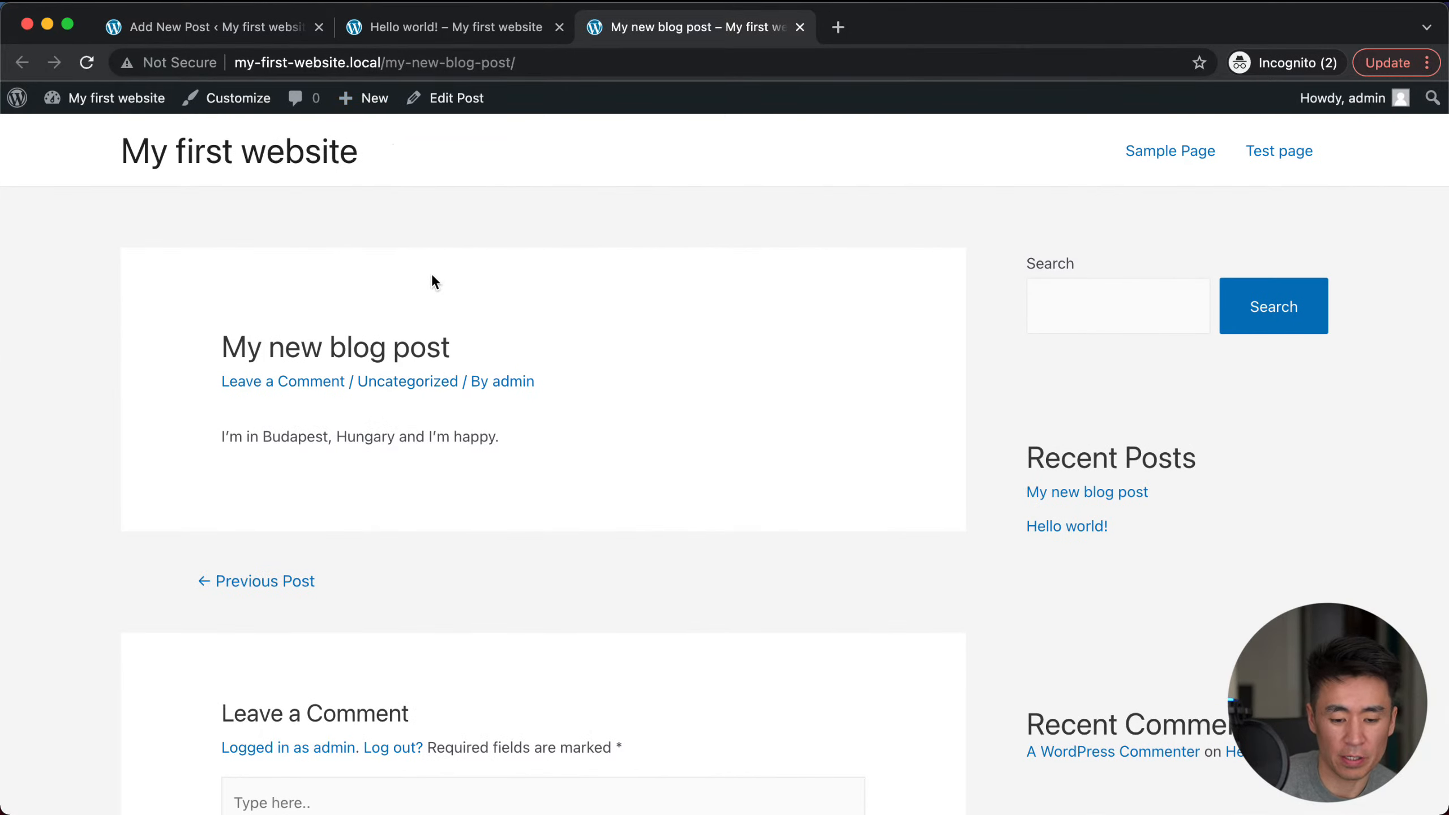
Step: Look over the live post, then see it listed on the site homepage
scroll(456, 365, "down", 5)
scroll(464, 383, "up", 3)
scroll(464, 389, "up", 4)
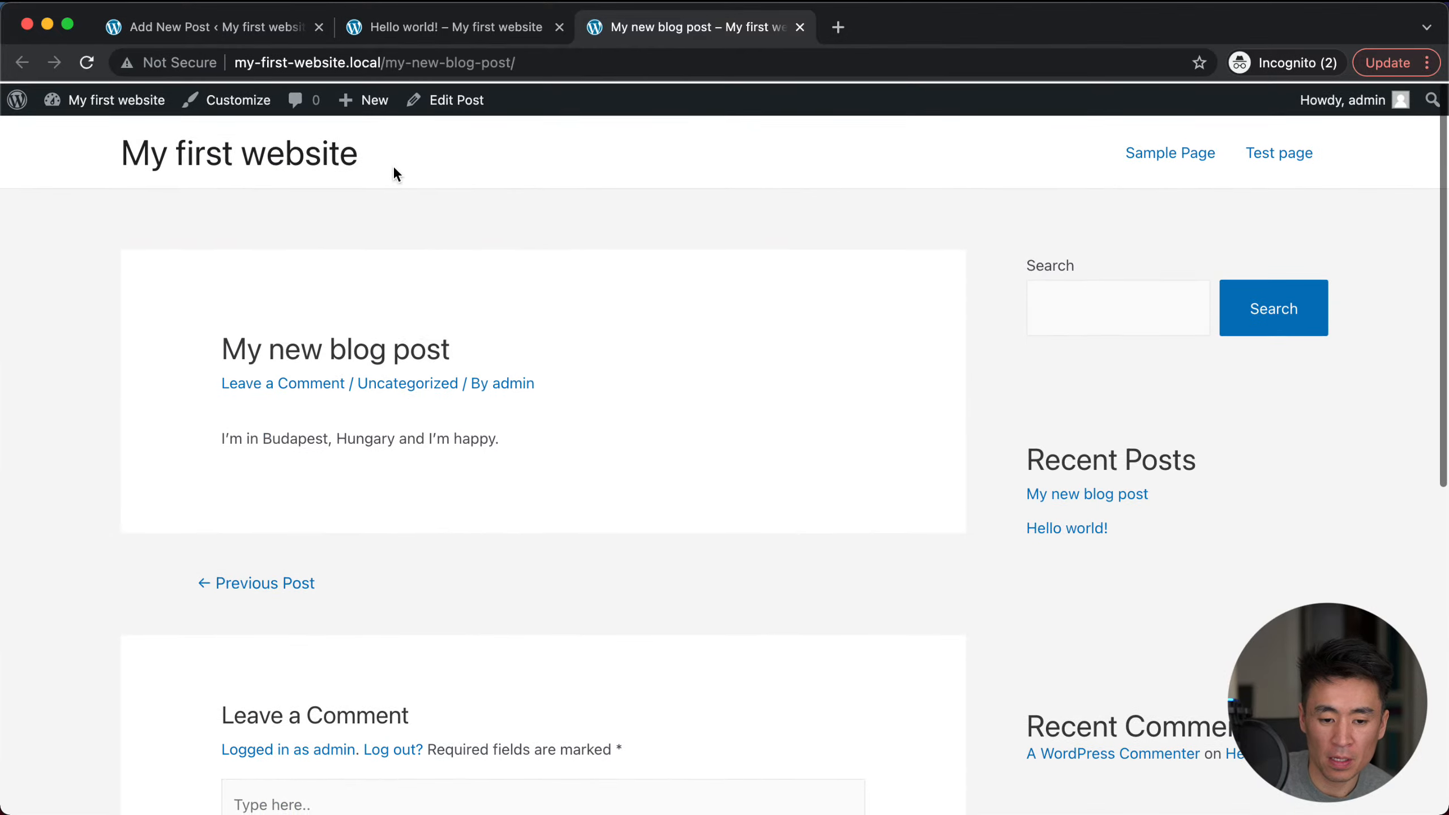
left_click(277, 154)
scroll(288, 377, "down", 1)
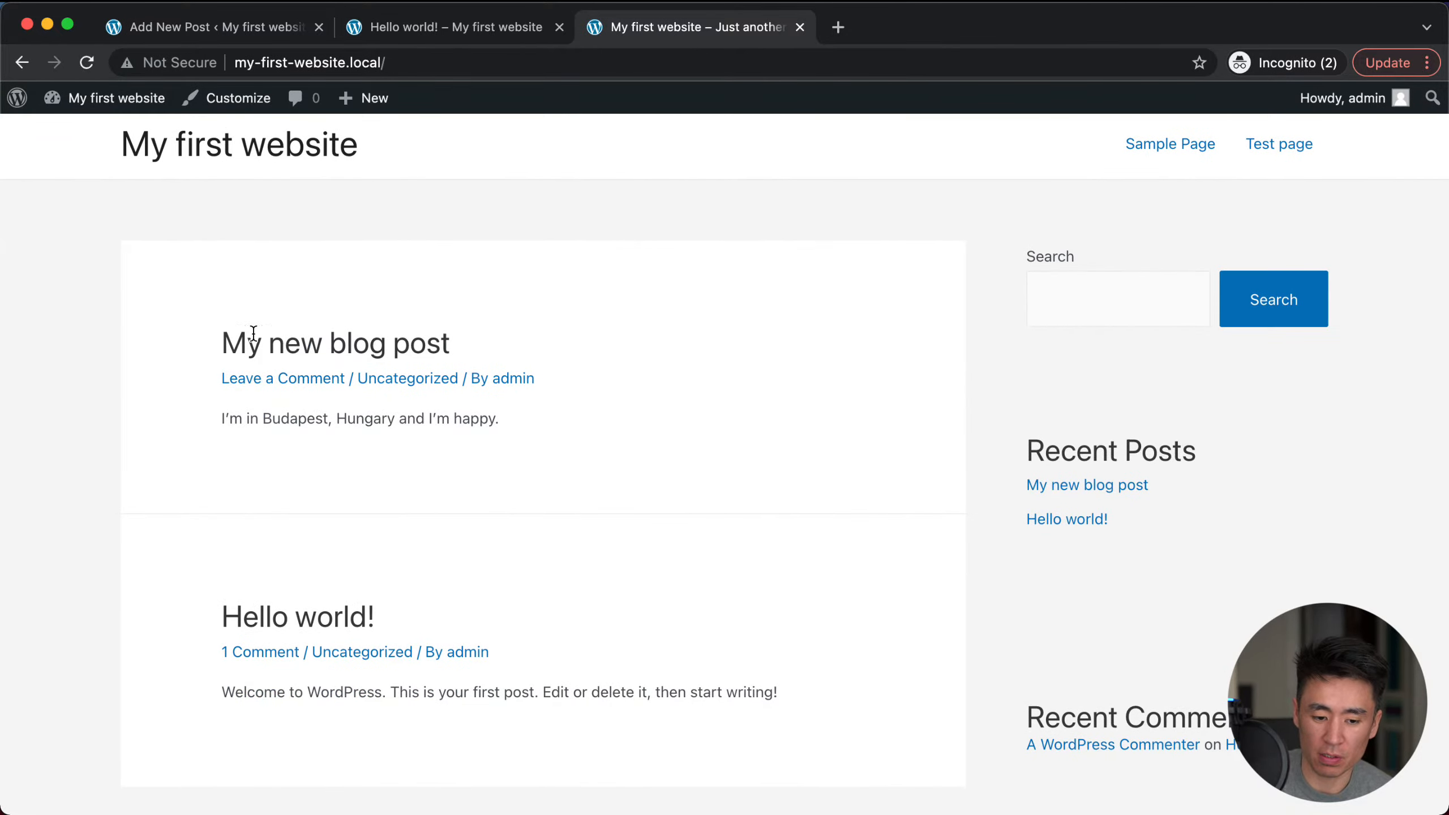
scroll(334, 365, "down", 3)
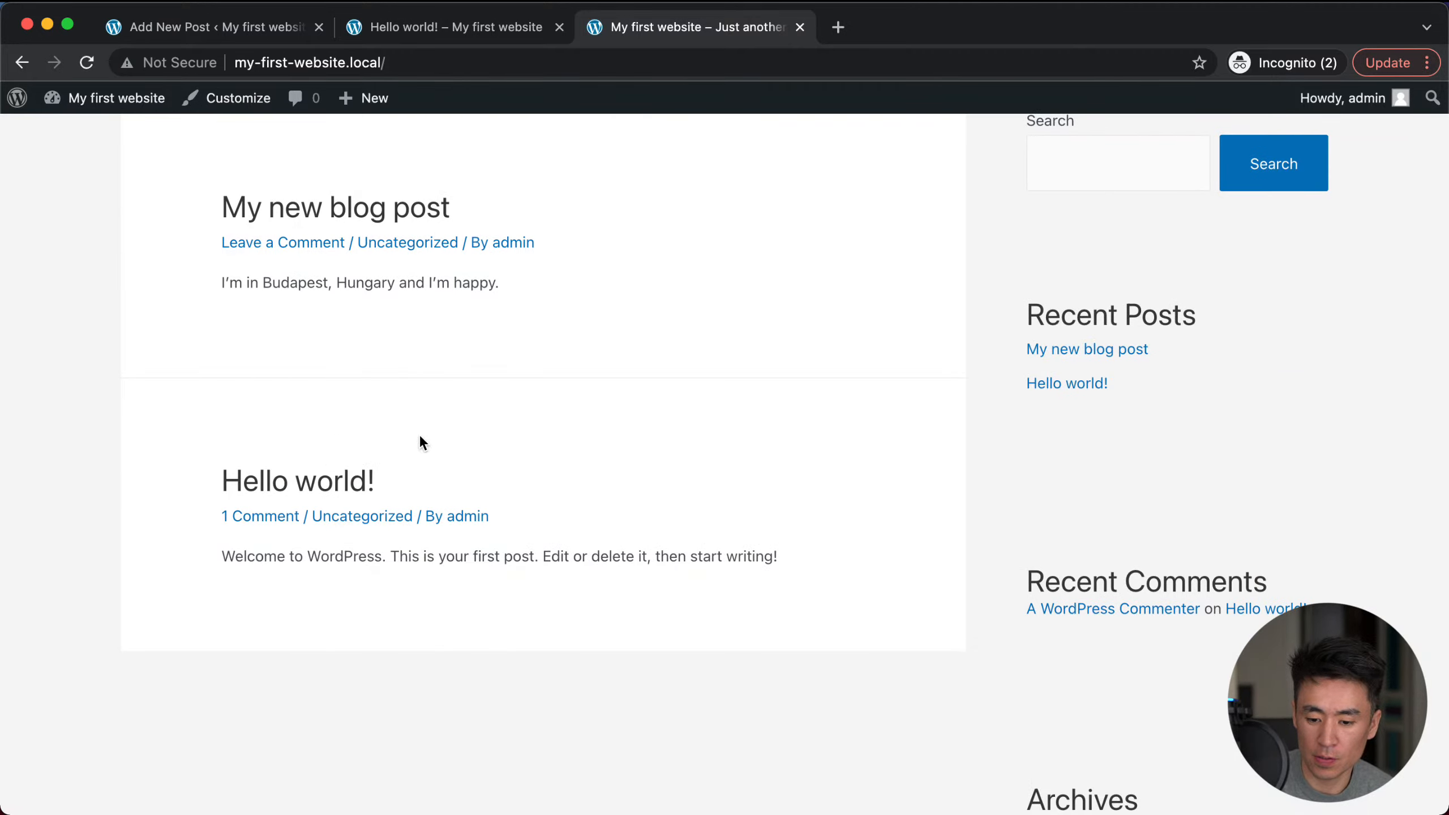
scroll(419, 434, "up", 3)
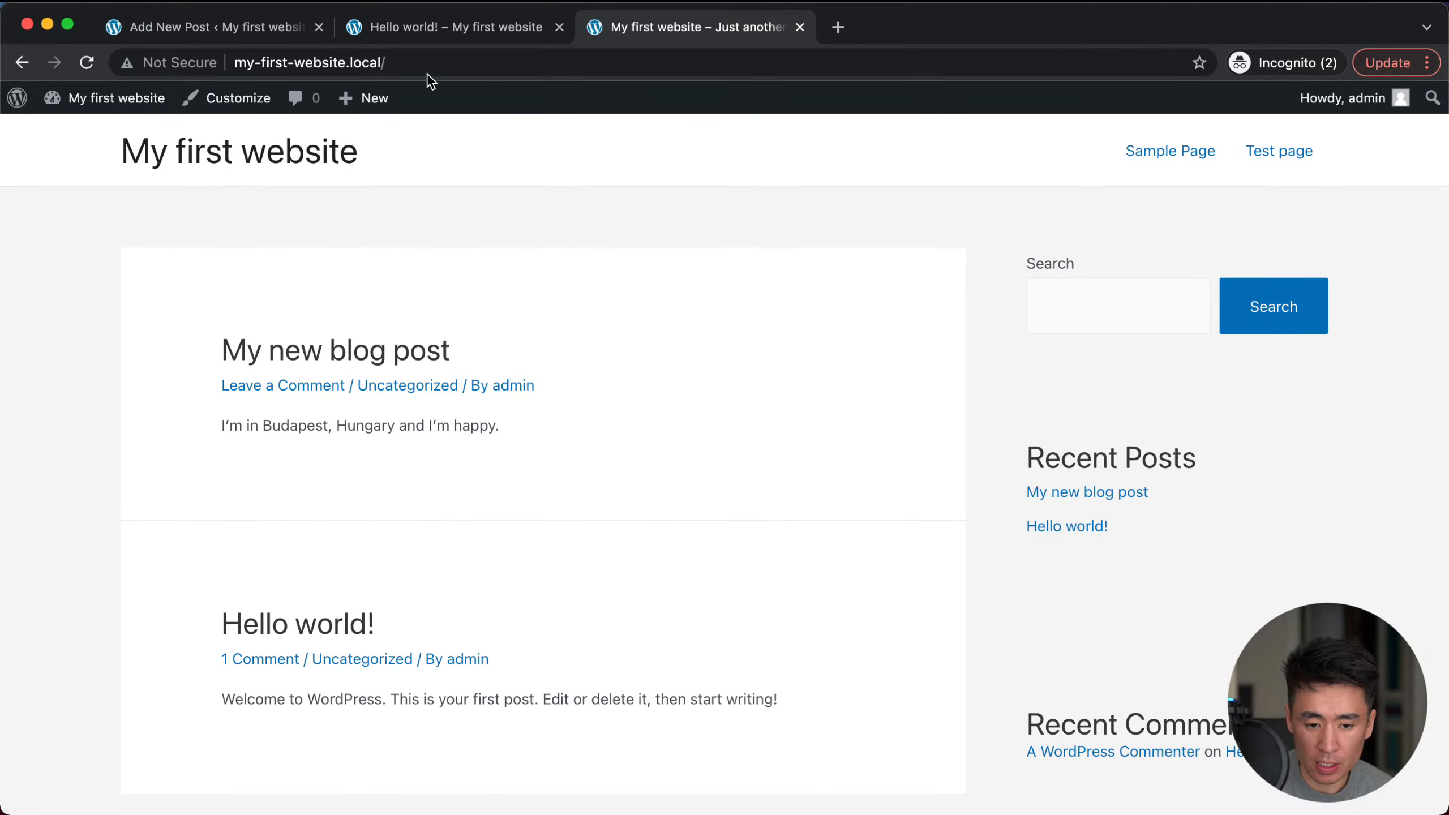
Step: Return to the editor tab and go to the All Posts list
left_click(229, 34)
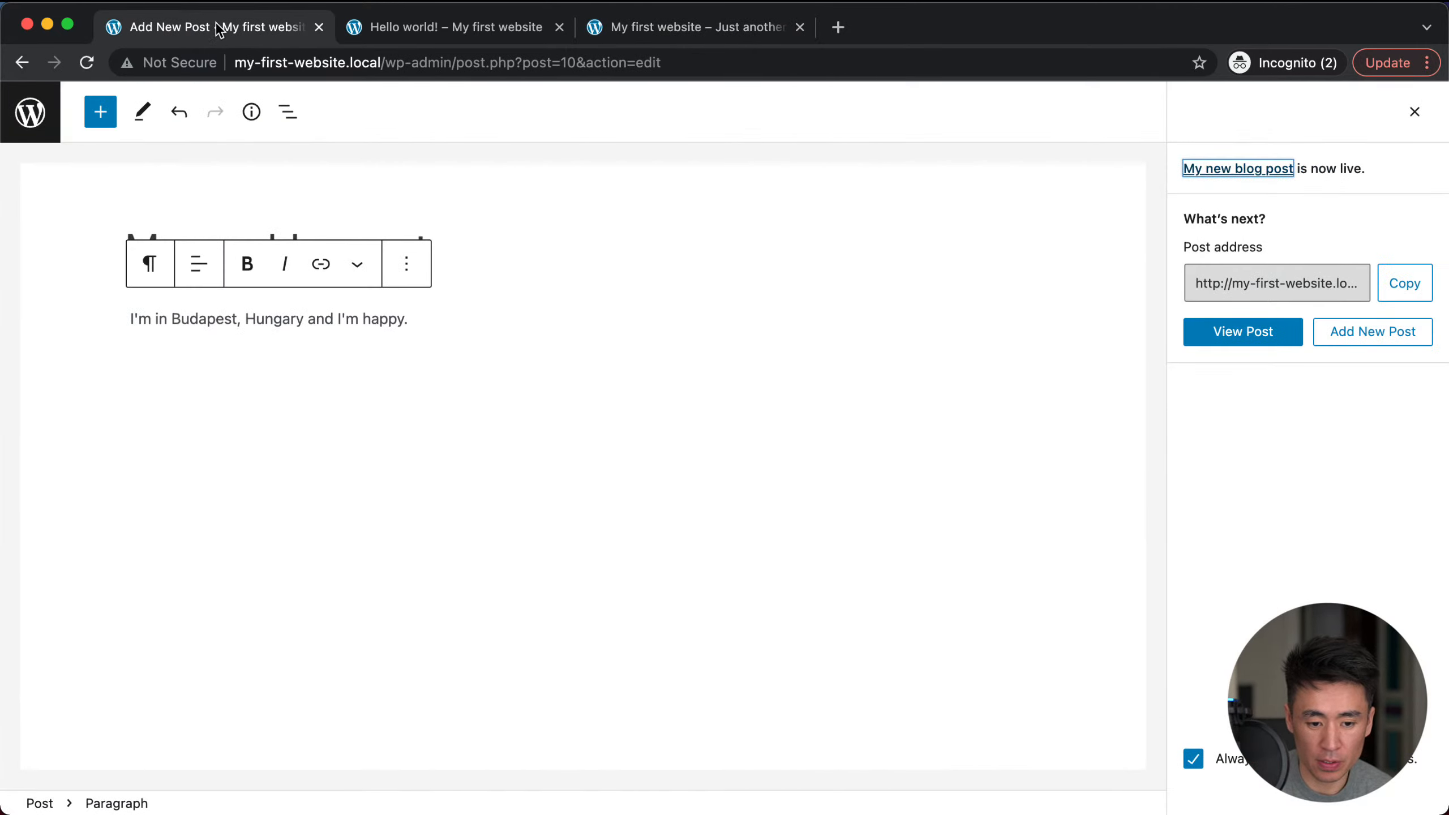
left_click(411, 26)
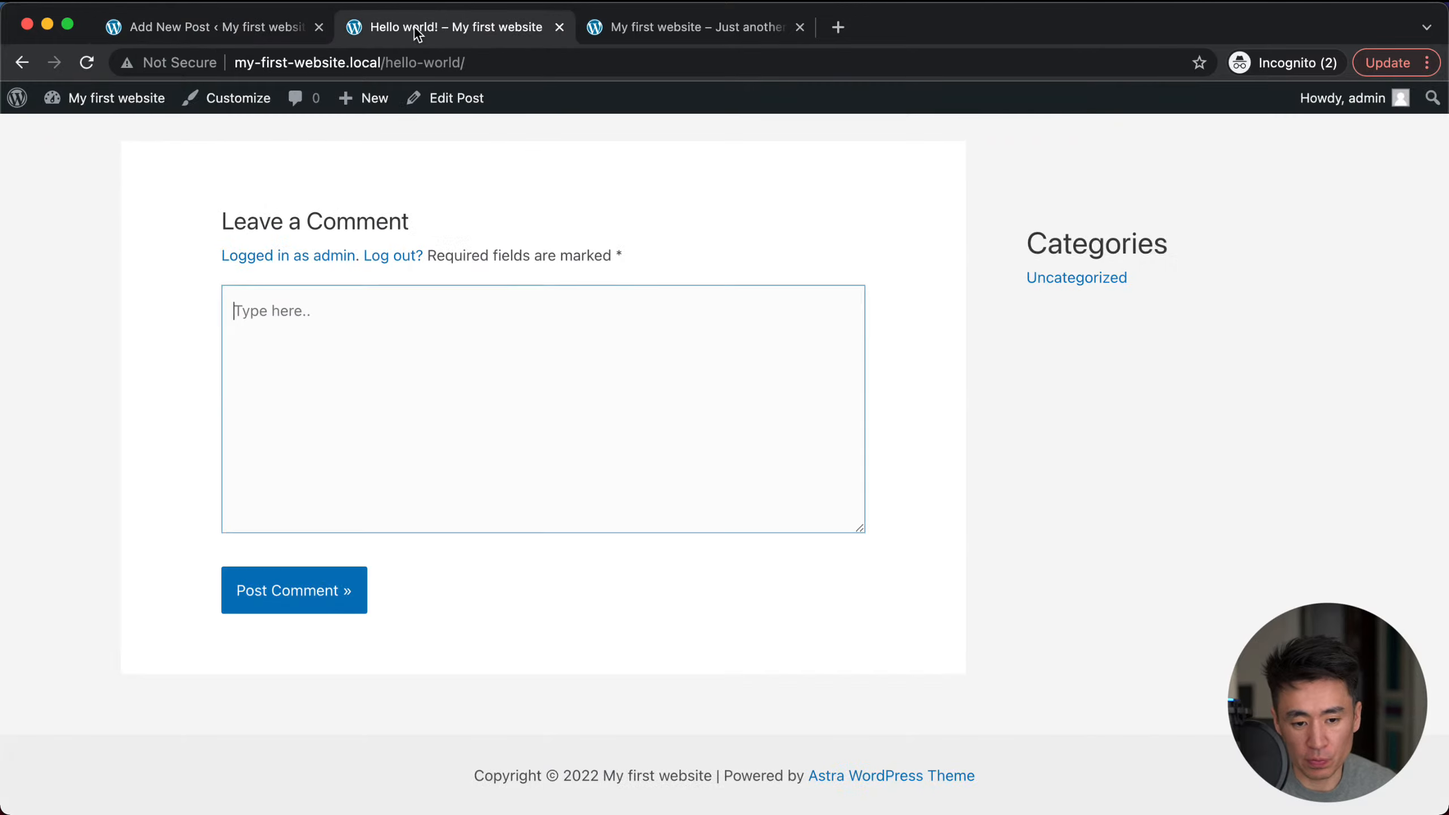
left_click(183, 26)
left_click(29, 112)
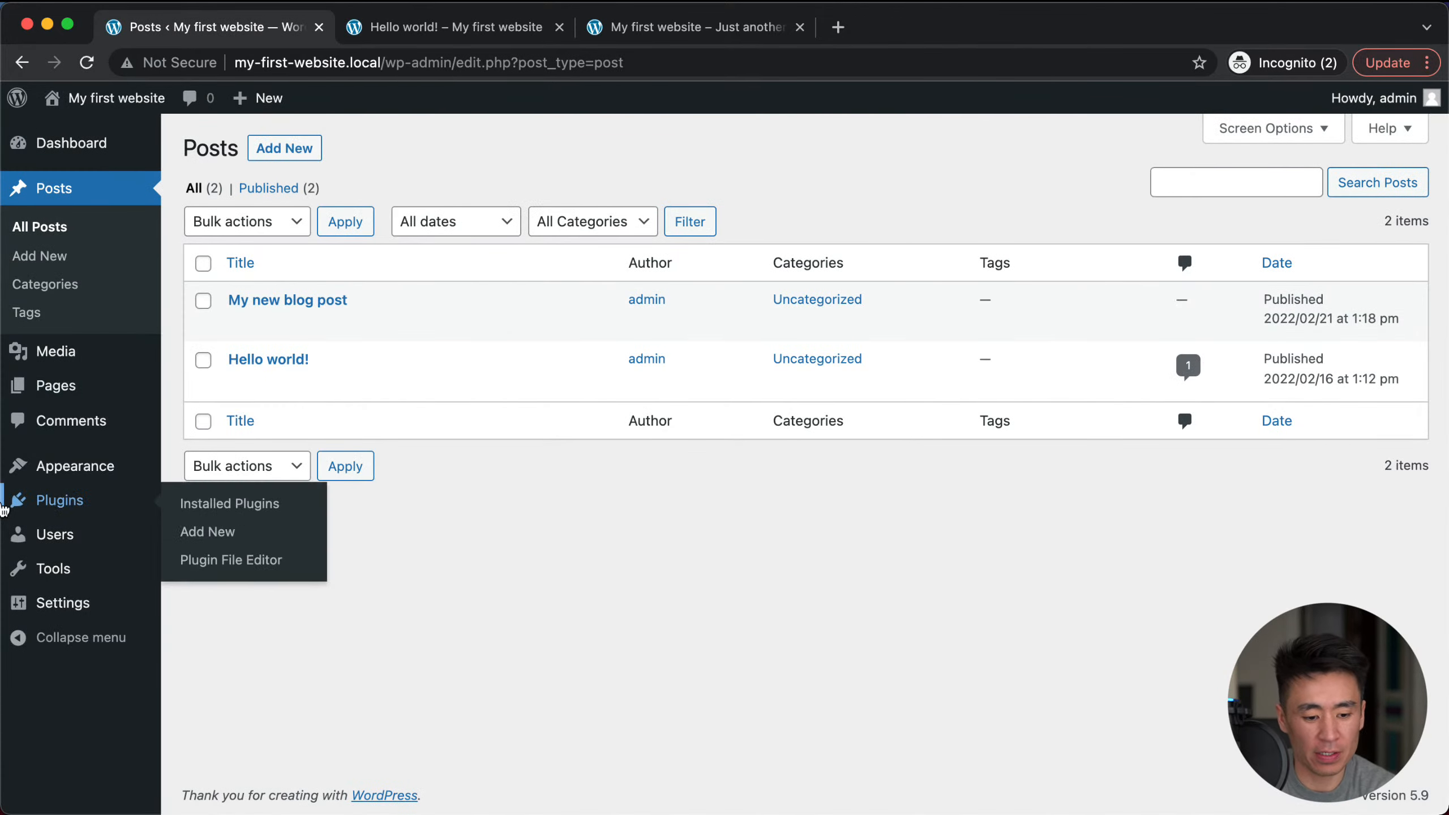
Step: Change the permalink structure to Plain and save it
mouse_move(24, 598)
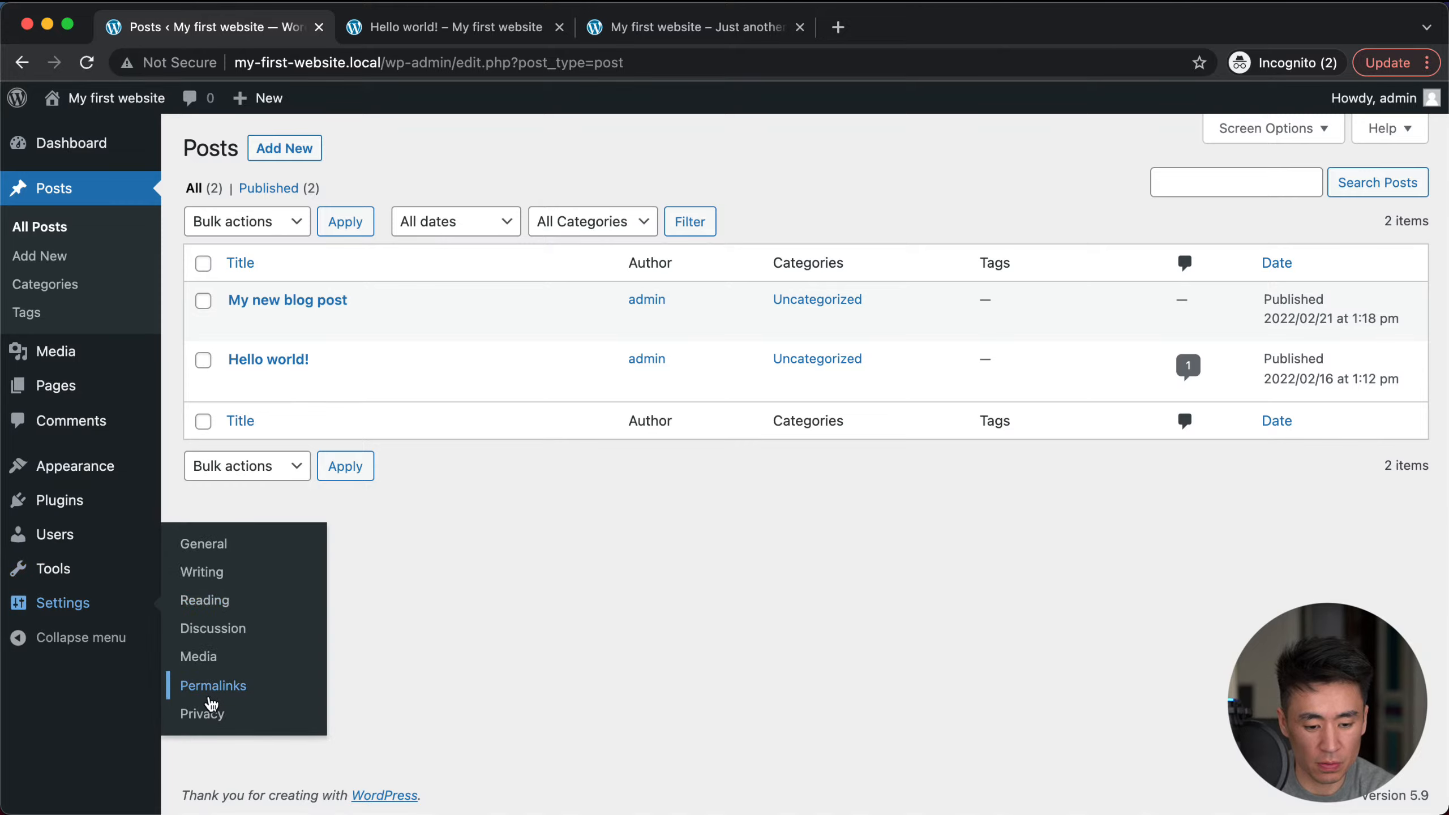
left_click(210, 696)
left_click(234, 301)
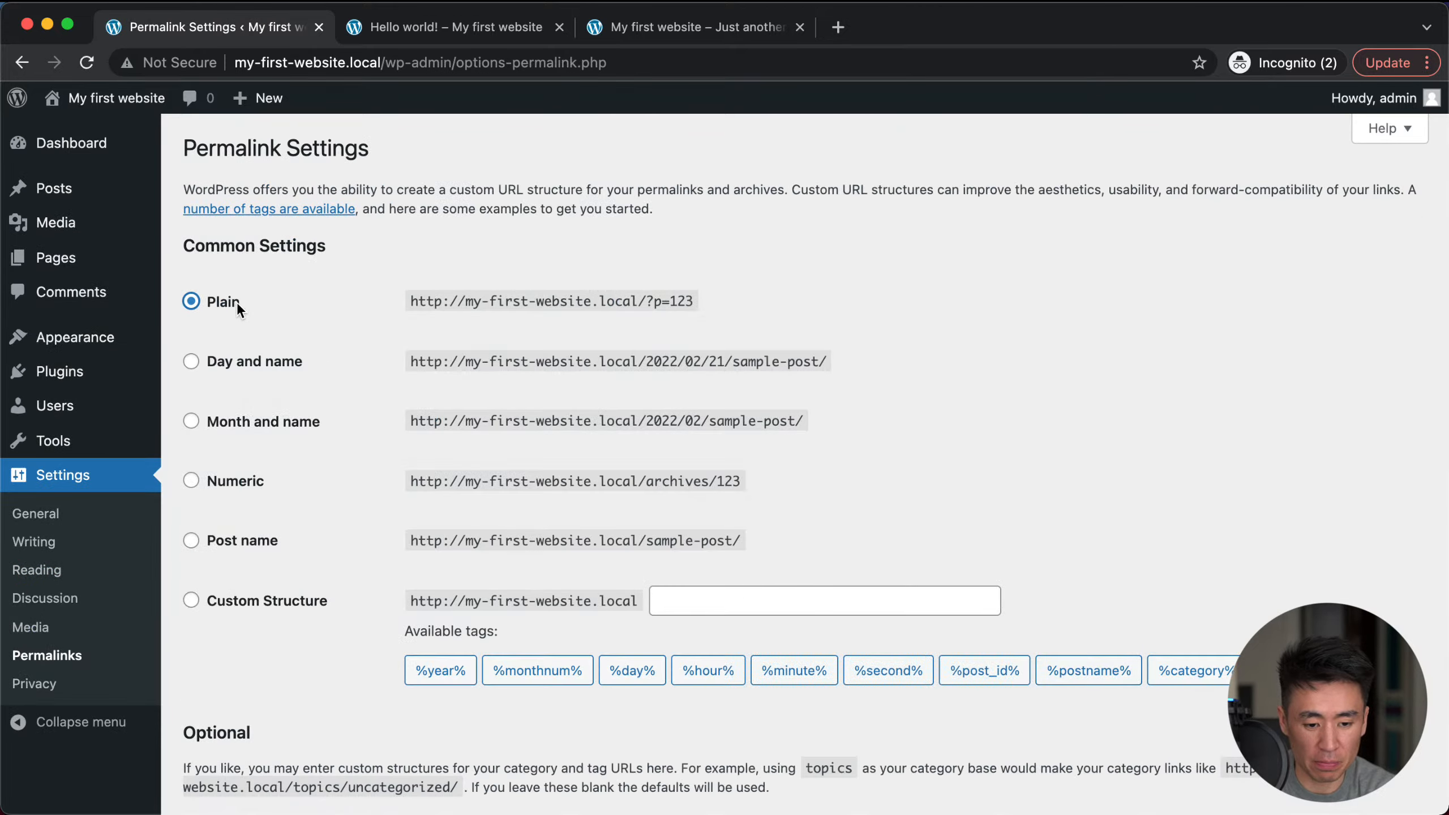
scroll(275, 508, "down", 5)
left_click(241, 706)
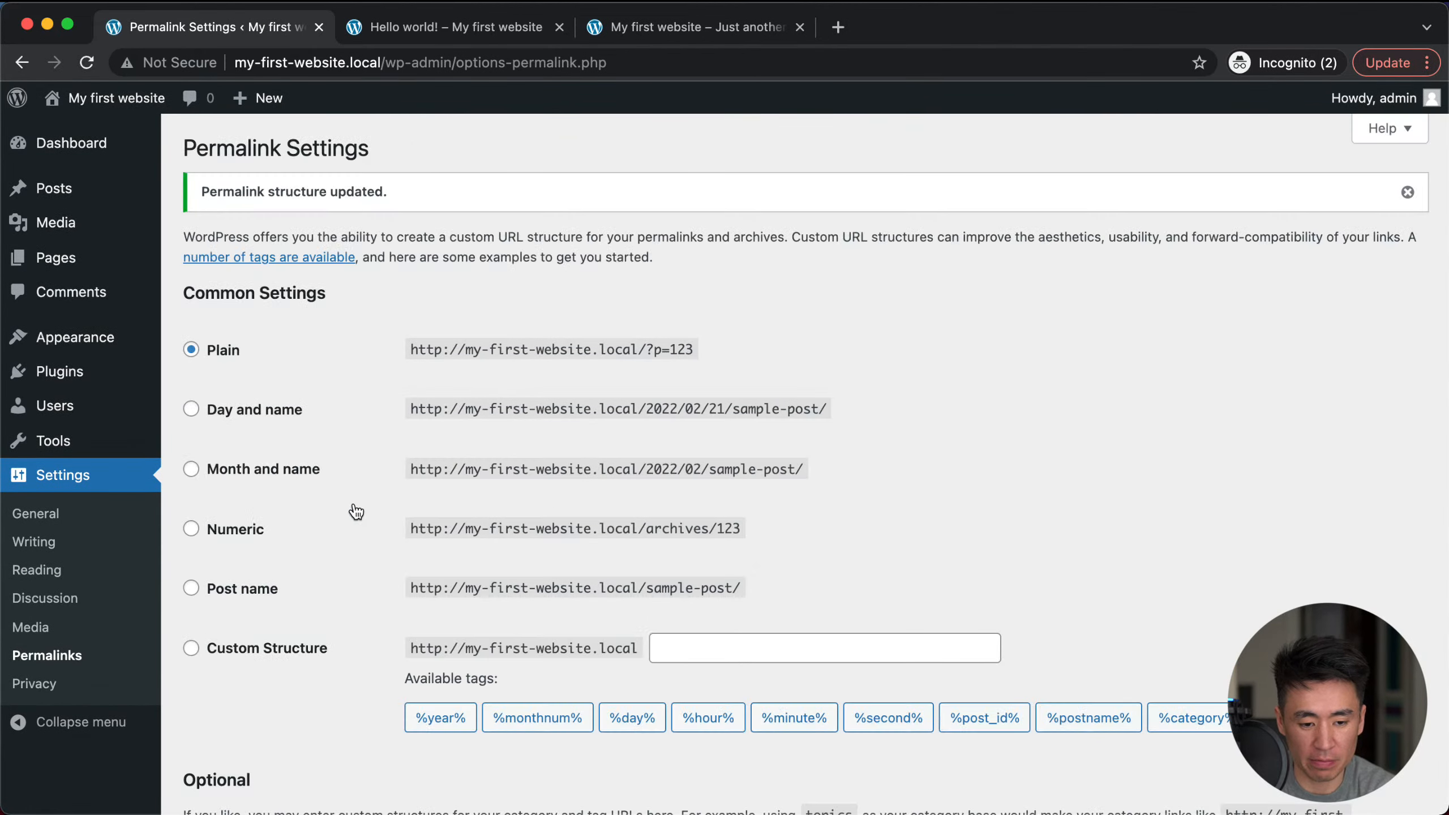
Step: Reload the site front page and open My new blog post at its ?p=10 address
left_click(622, 27)
key("super+r")
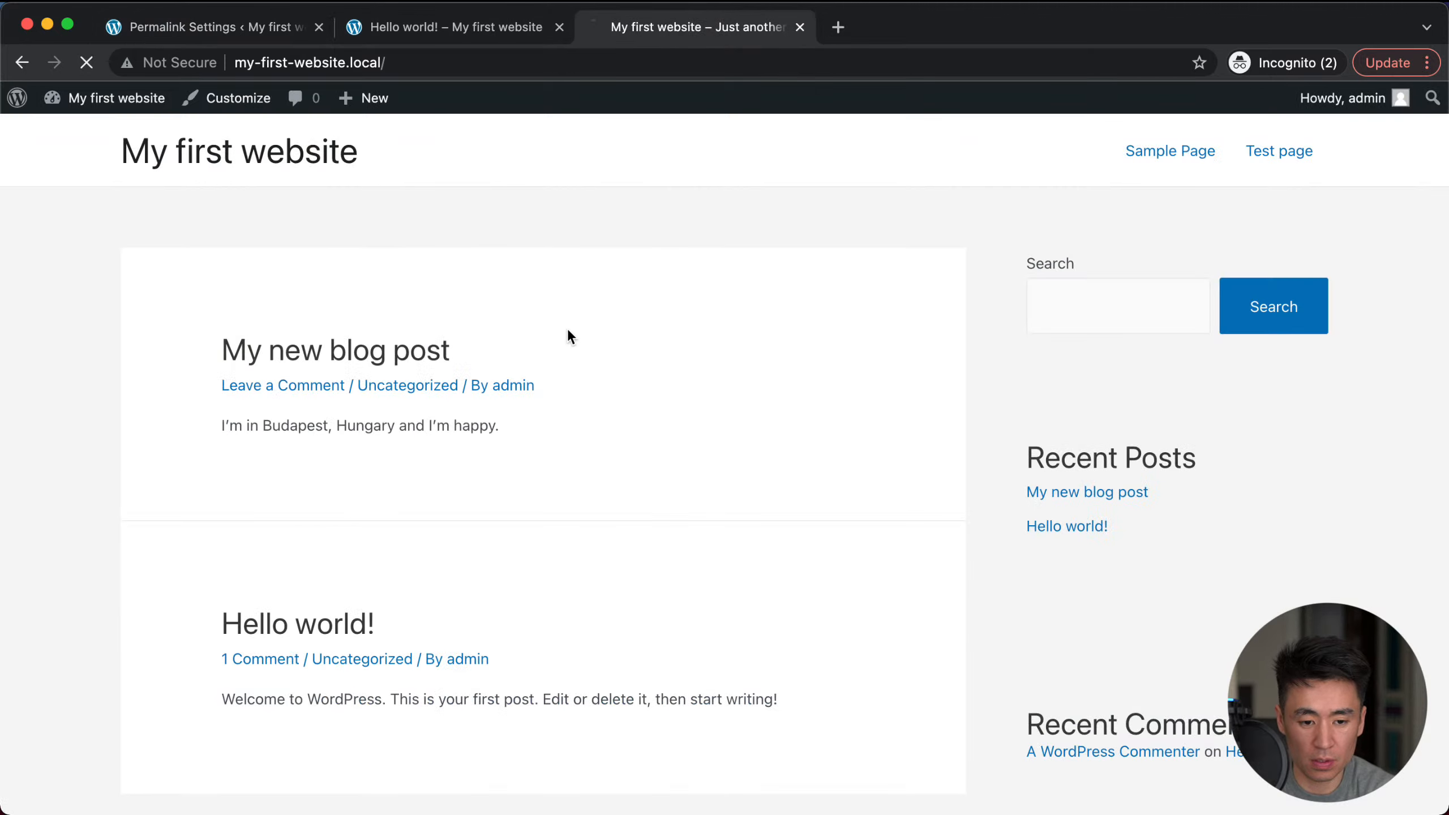
left_click(339, 360)
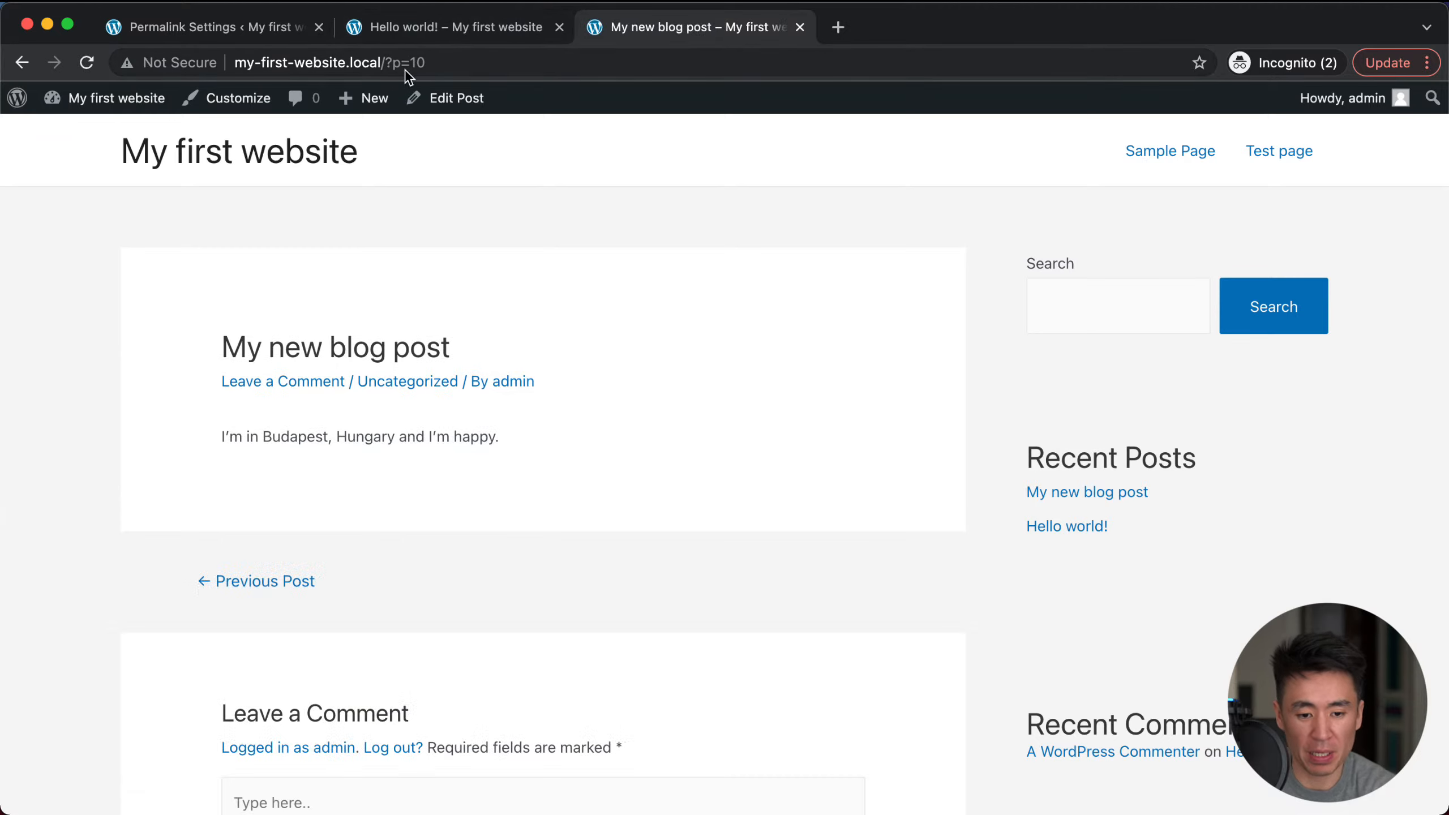
left_click(428, 63)
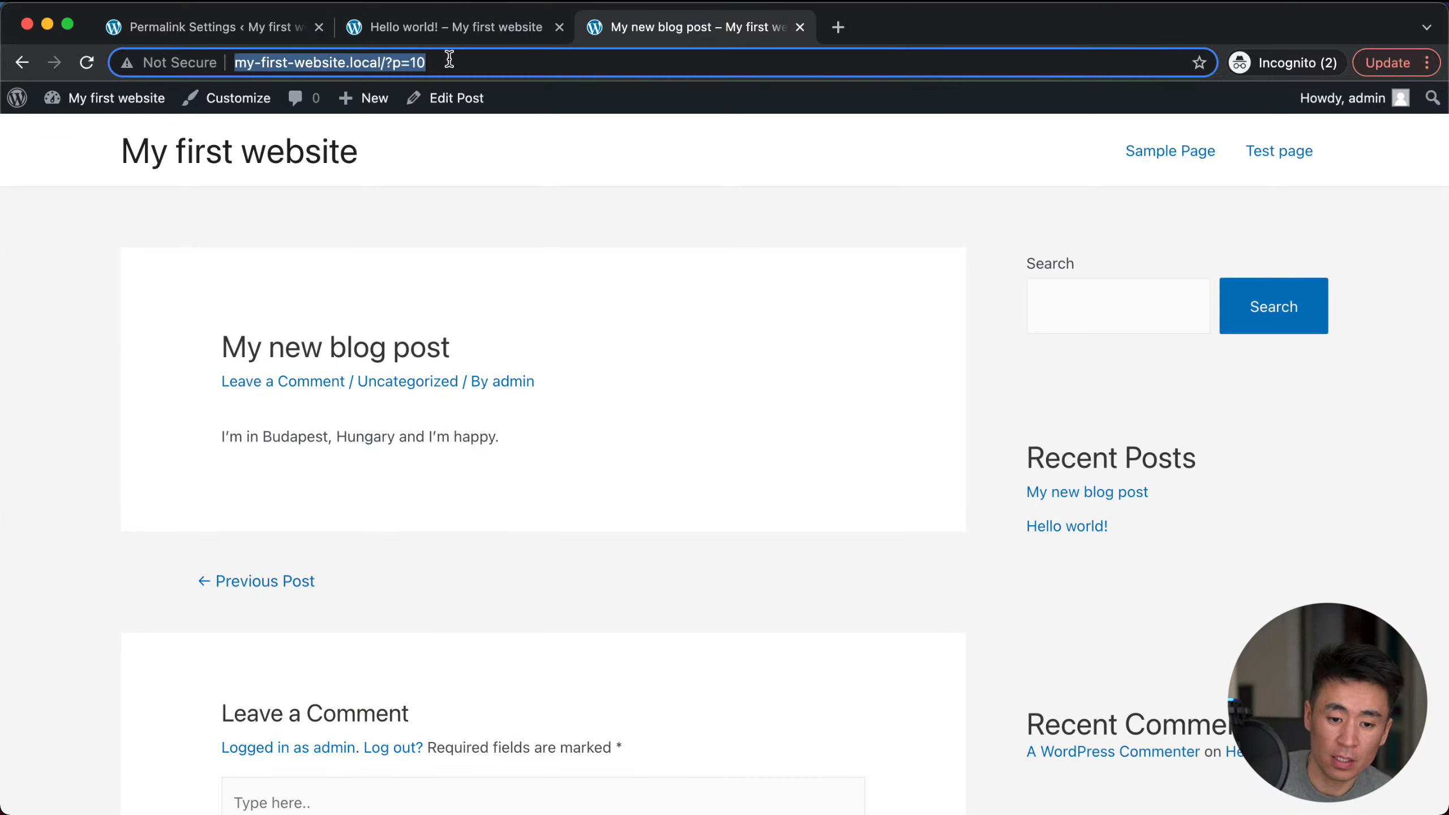
left_click(436, 60)
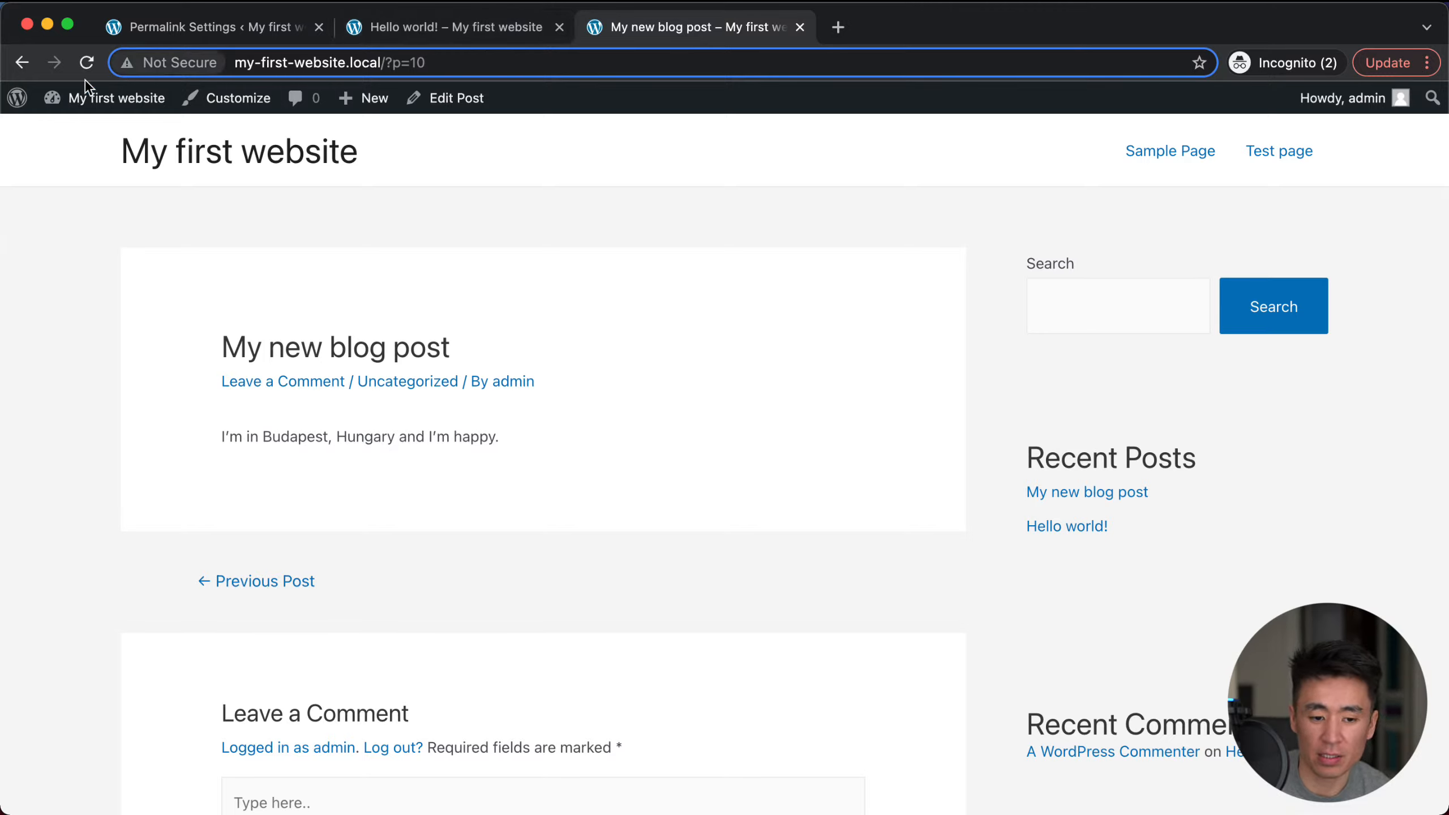
Step: Create a page titled 'My new page!!' with the paragraph 'this is a new page yay!' and save it as a draft
mouse_move(371, 103)
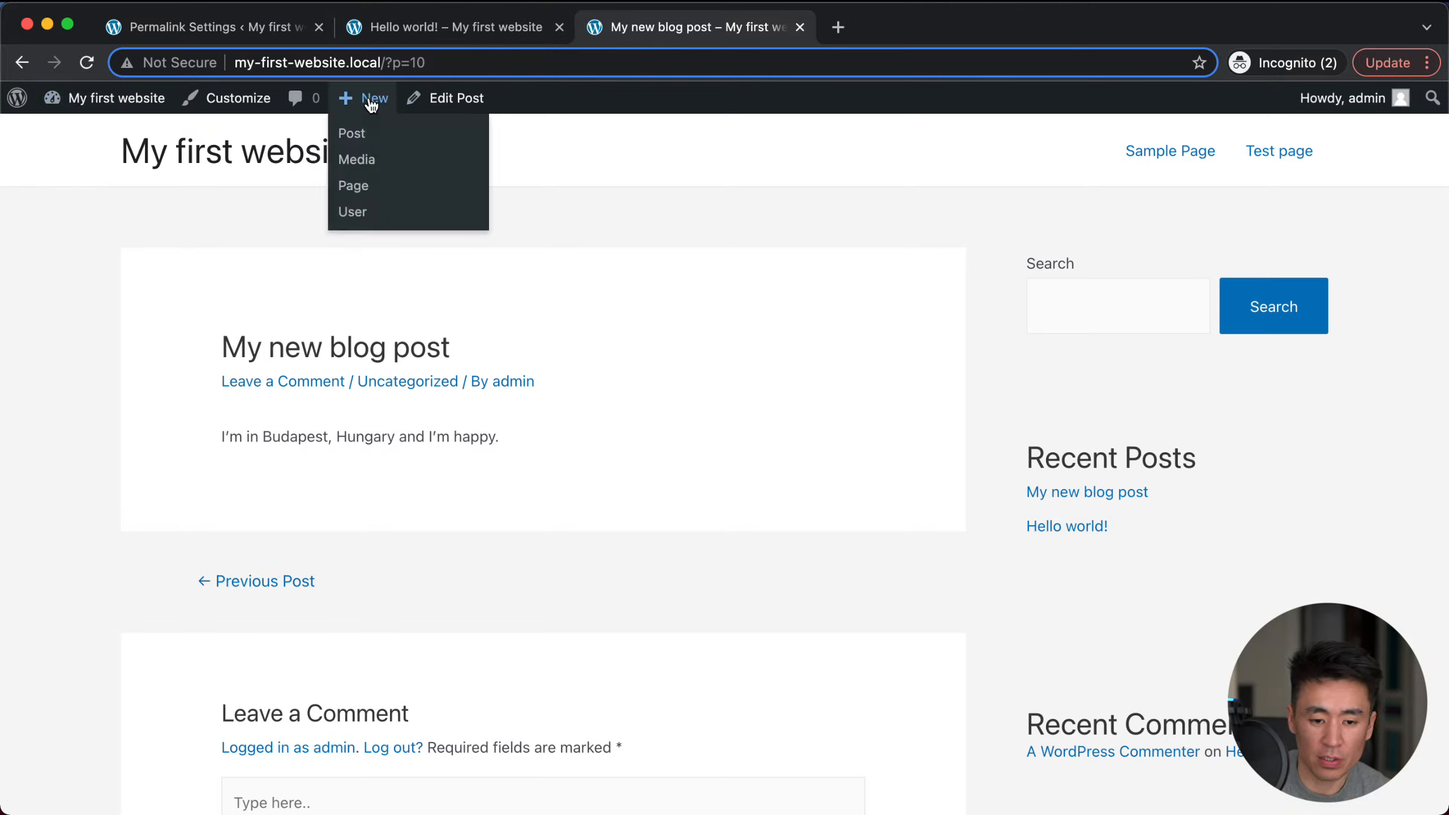
left_click(349, 185)
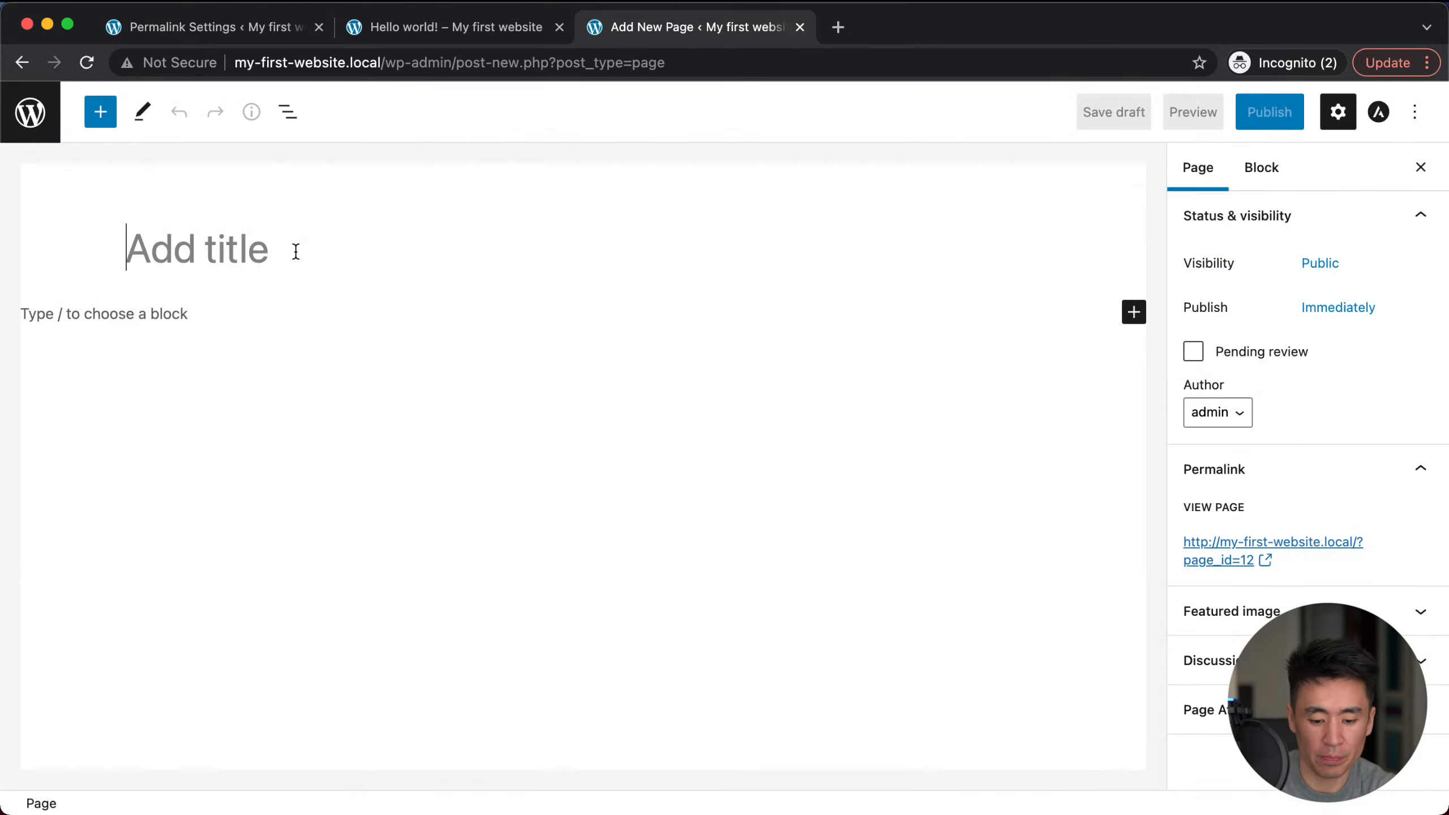
type("My new page!!")
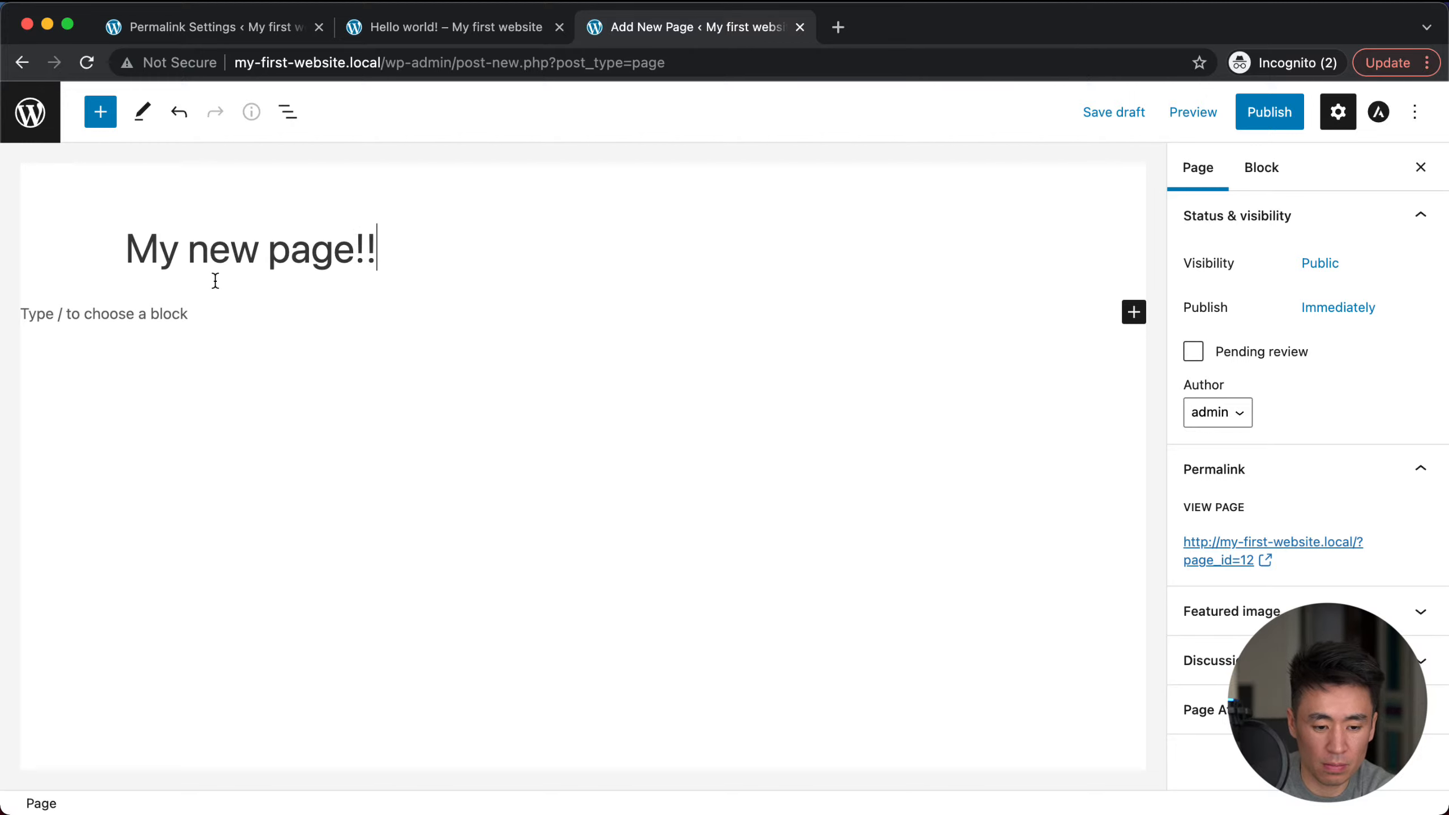
left_click(178, 312)
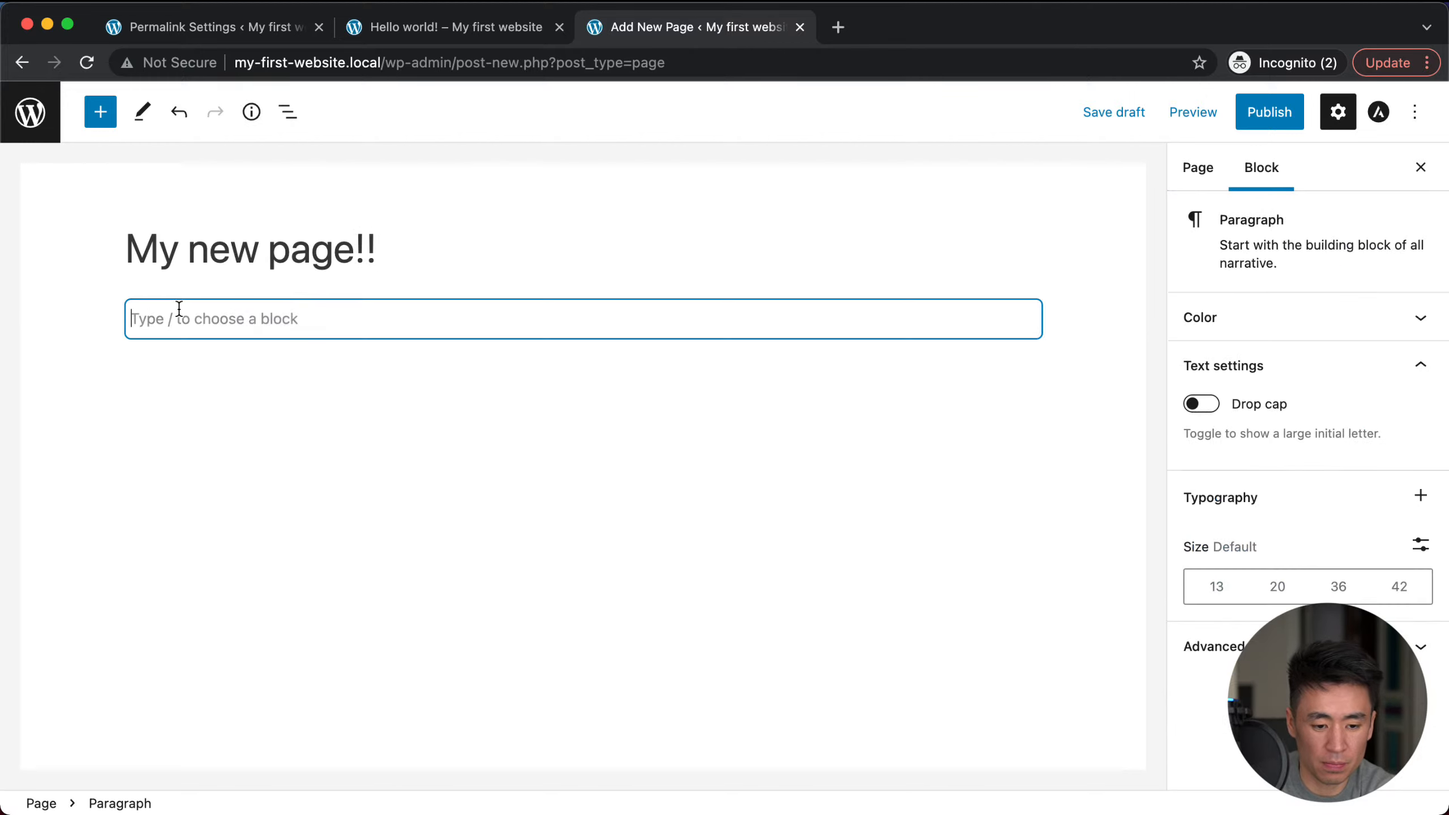
type("this is a new page")
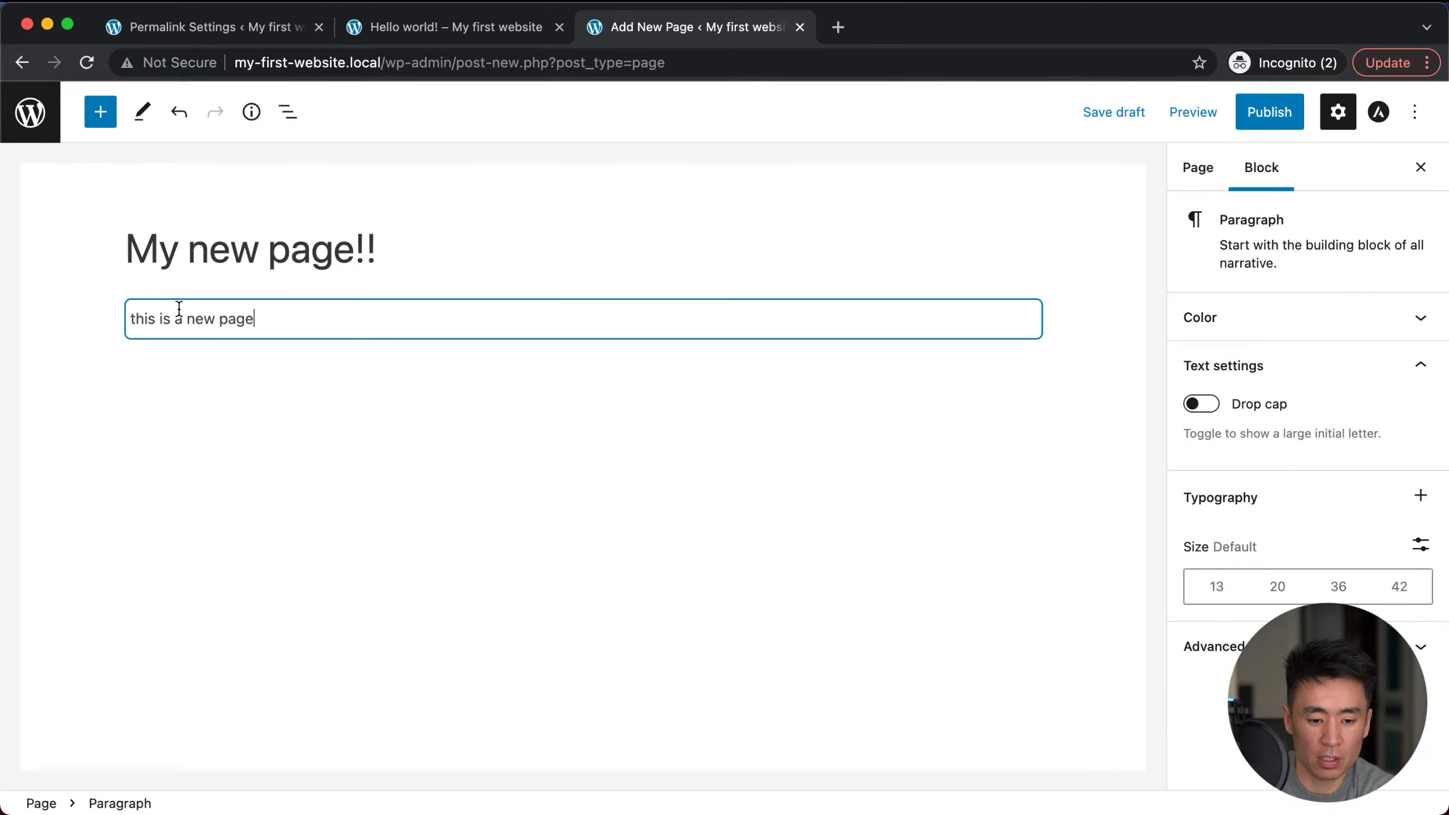
type(" yay!")
key("Return")
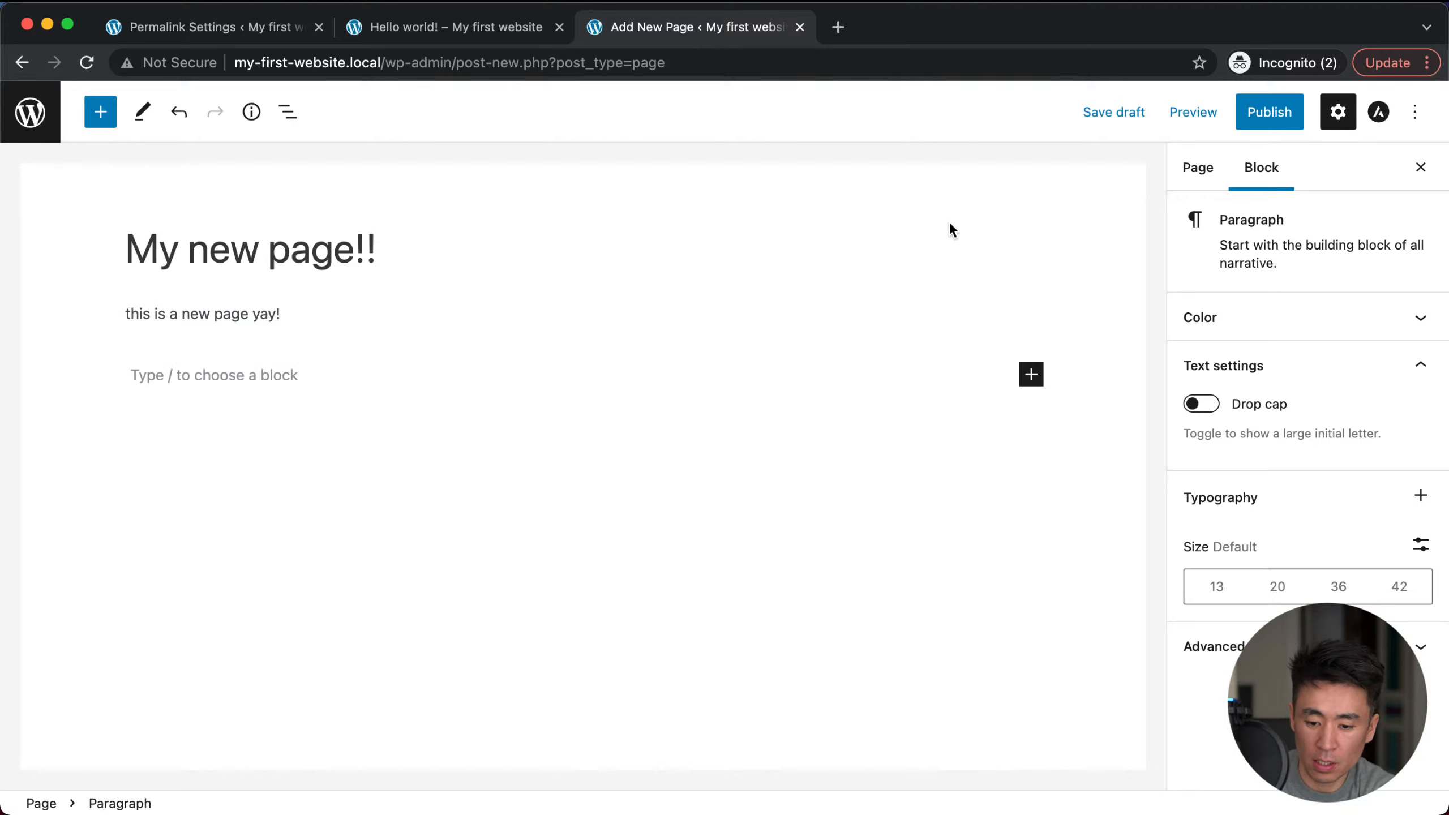
left_click(1121, 115)
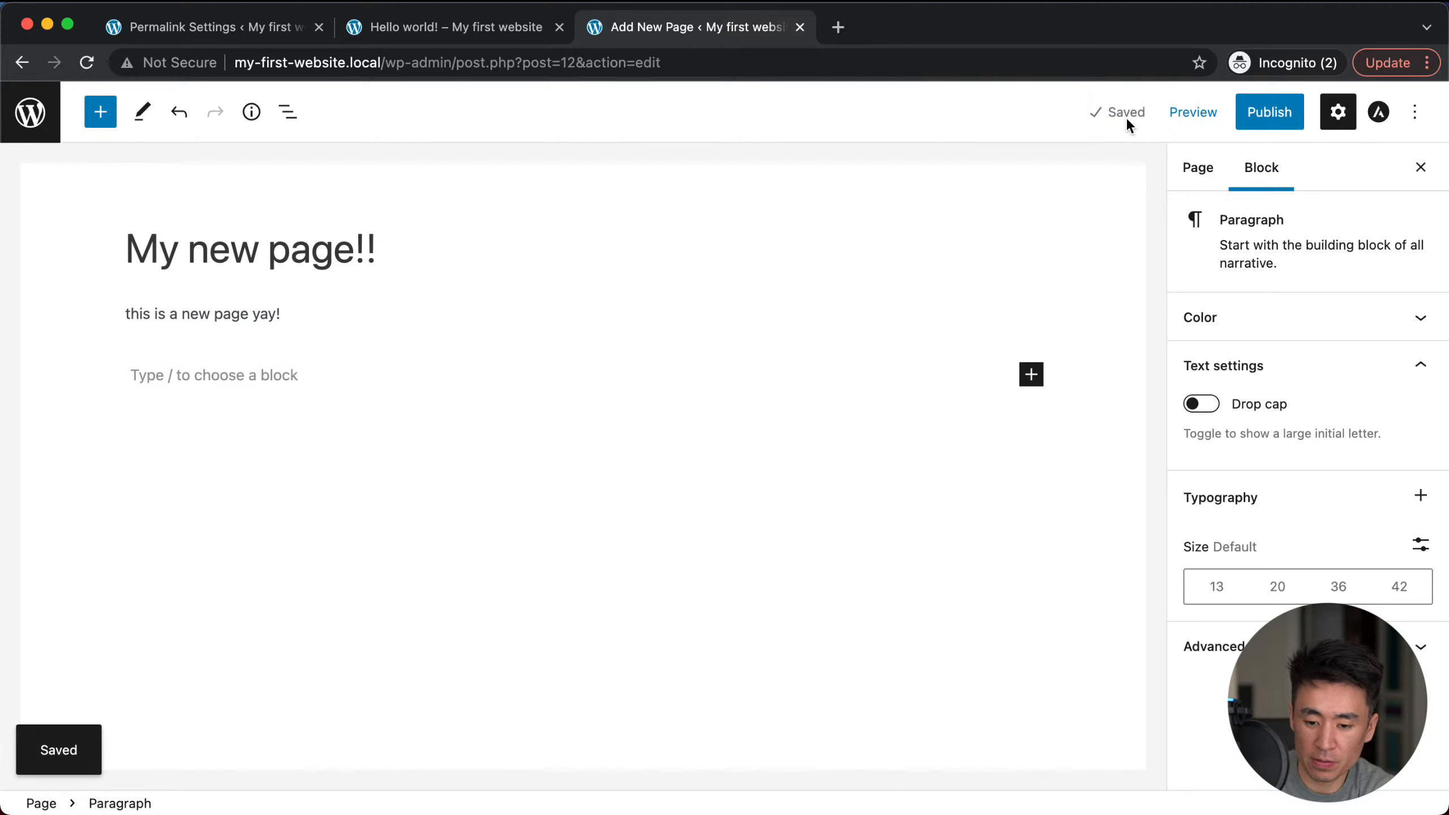
Step: Publish the page and view it live at ?page_id=12
left_click(1201, 172)
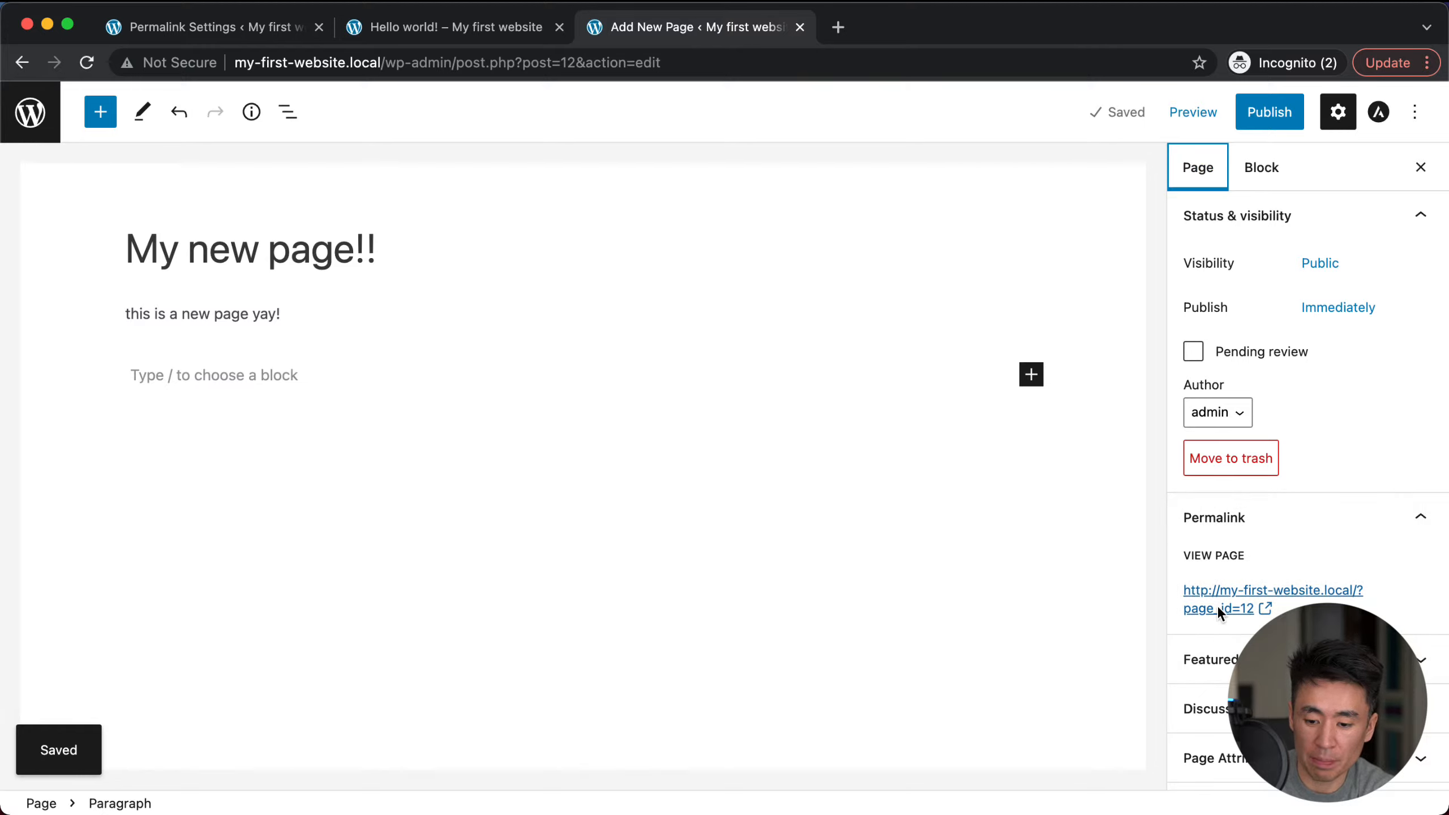
left_click(1255, 113)
left_click(1252, 115)
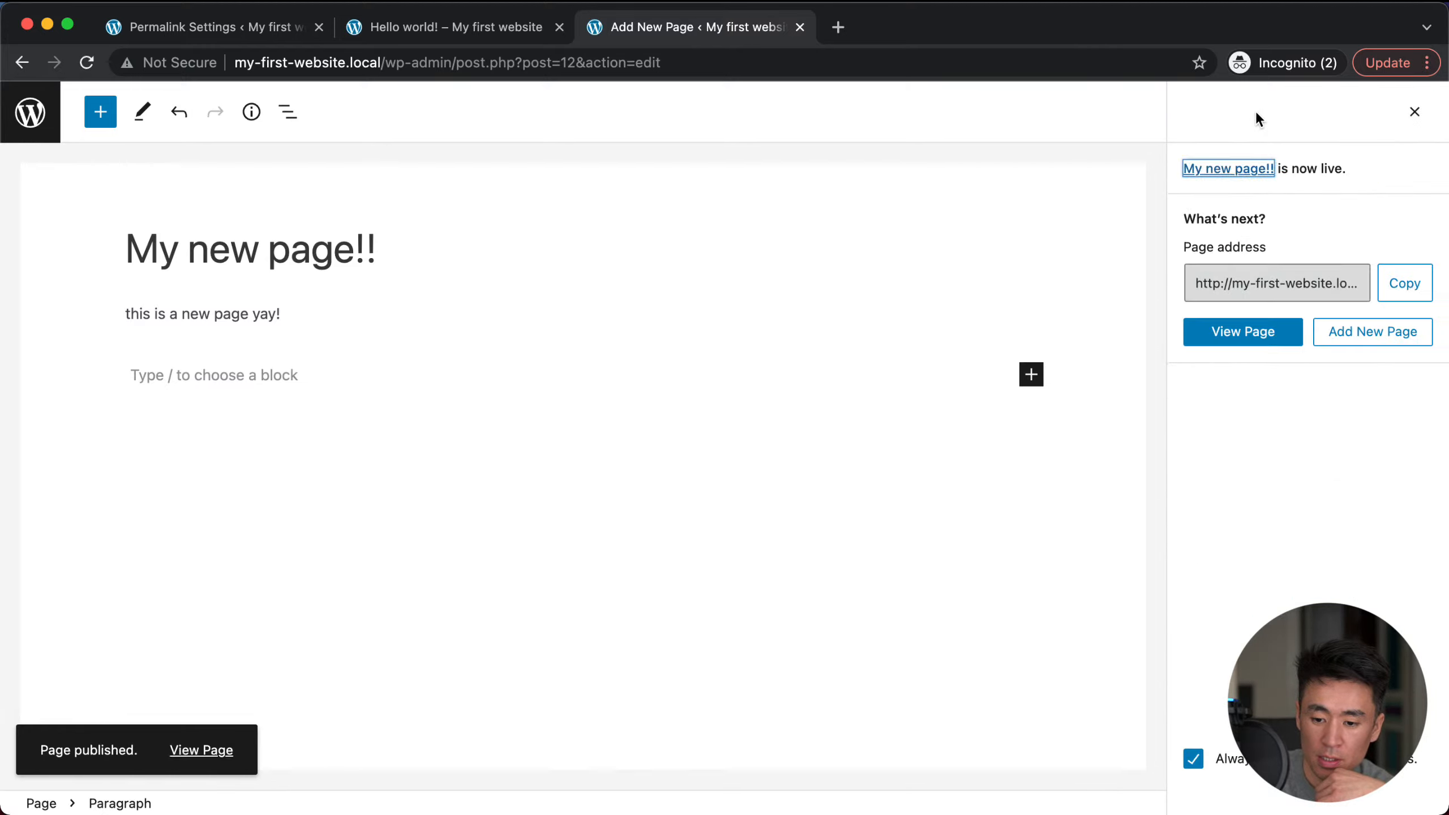
left_click(1257, 172)
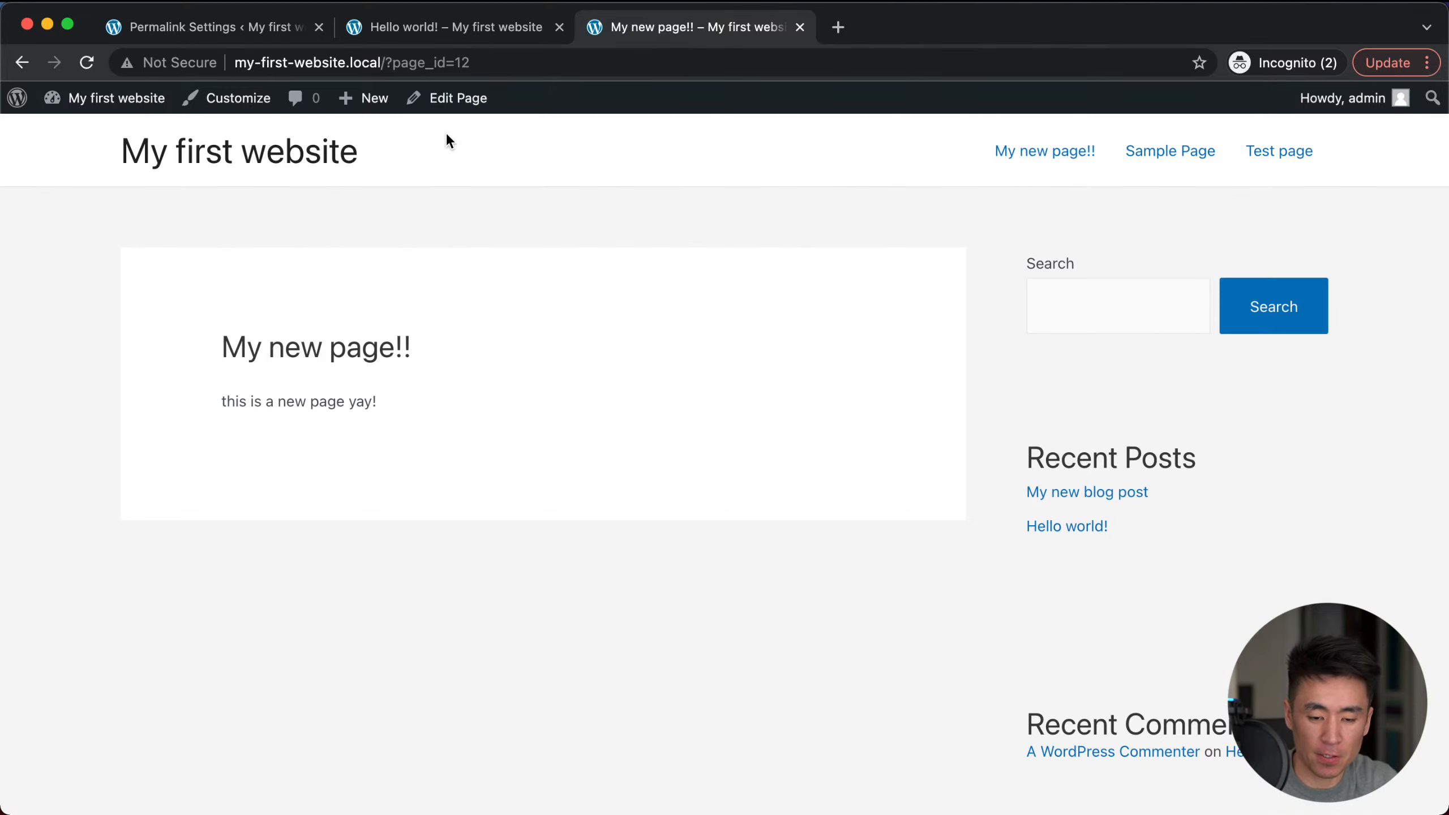
left_click(218, 28)
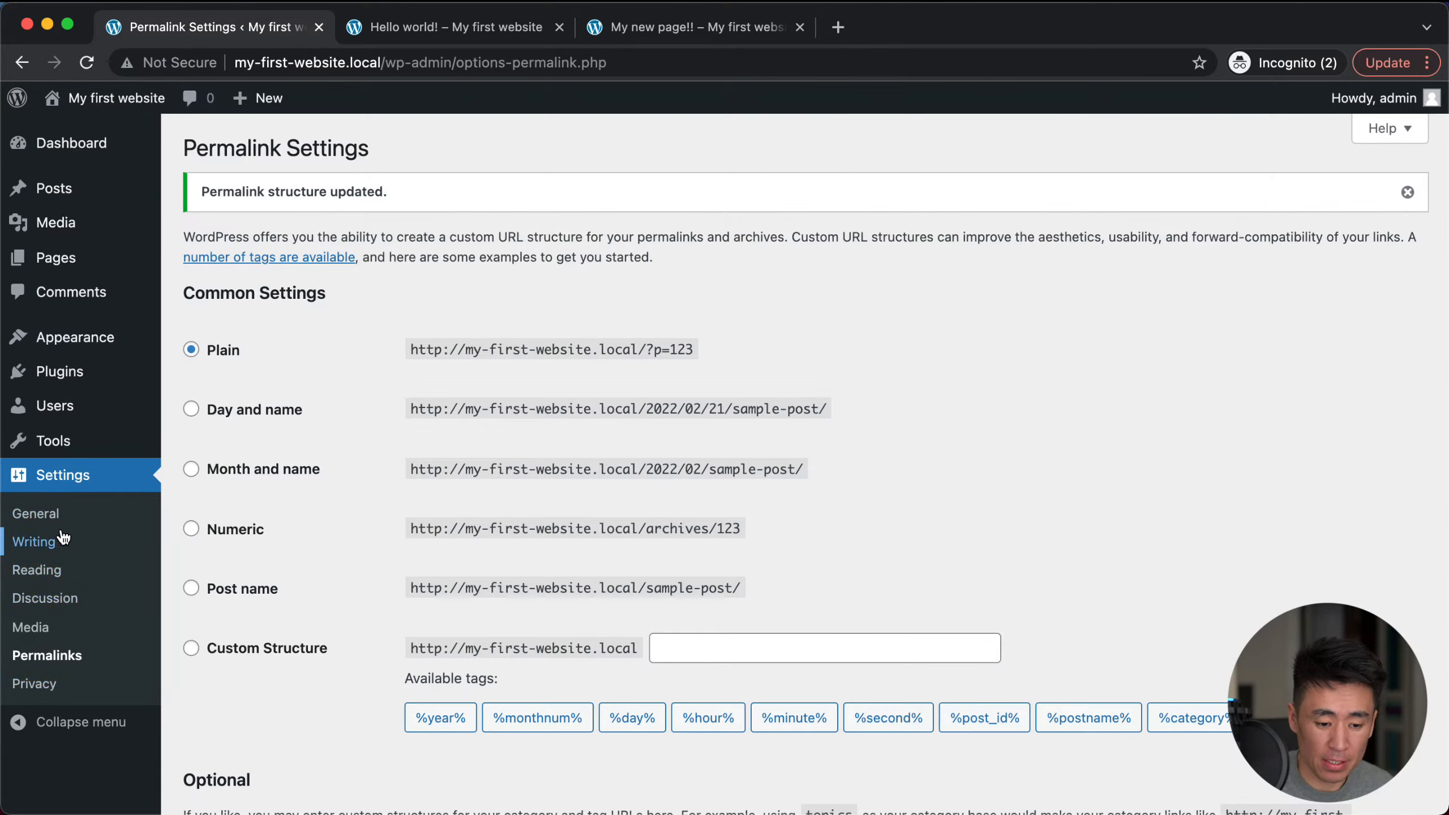
Step: In Reading settings, set the homepage to the static page 'My new page!!' and save
left_click(38, 569)
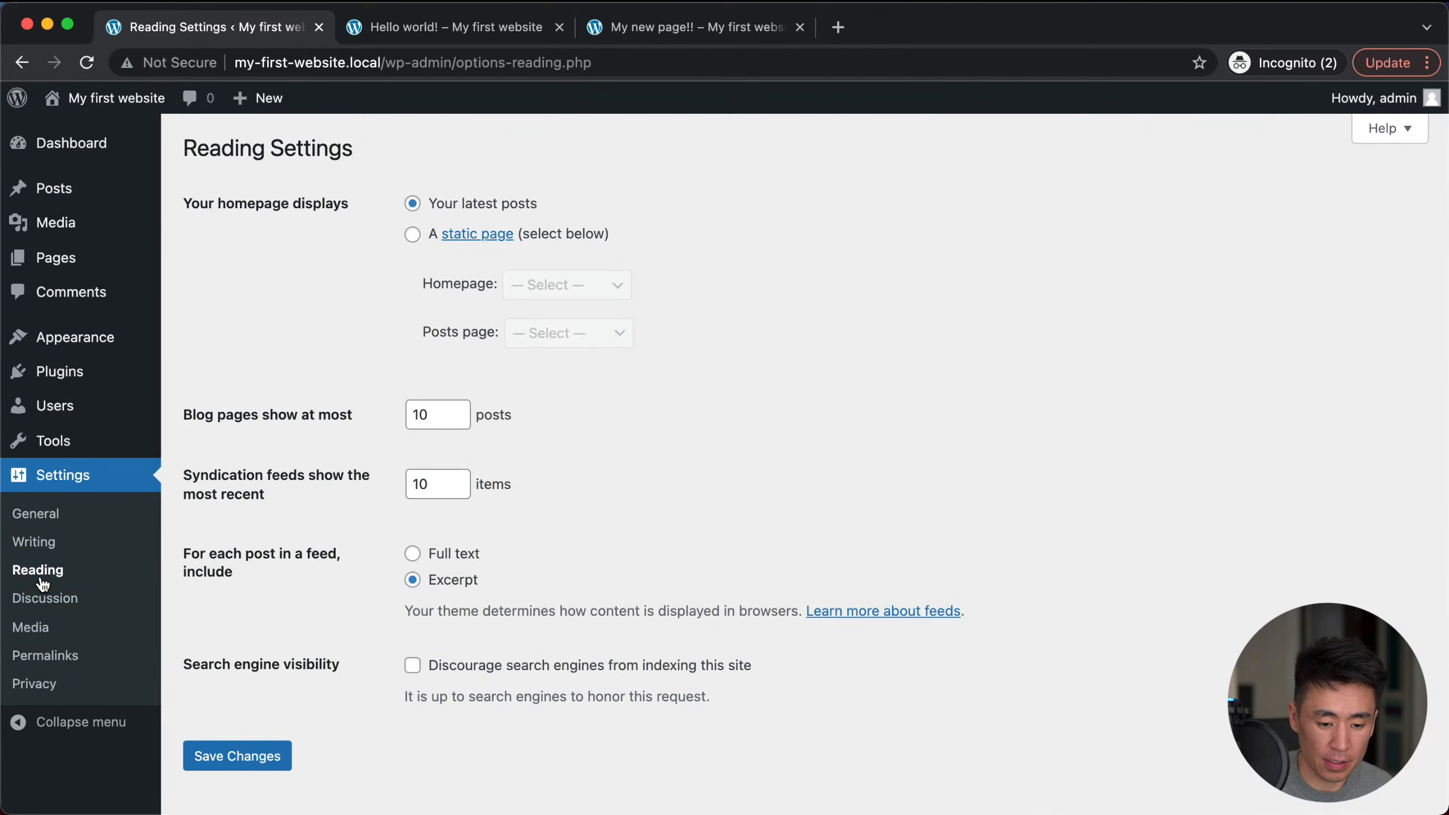
left_click(409, 235)
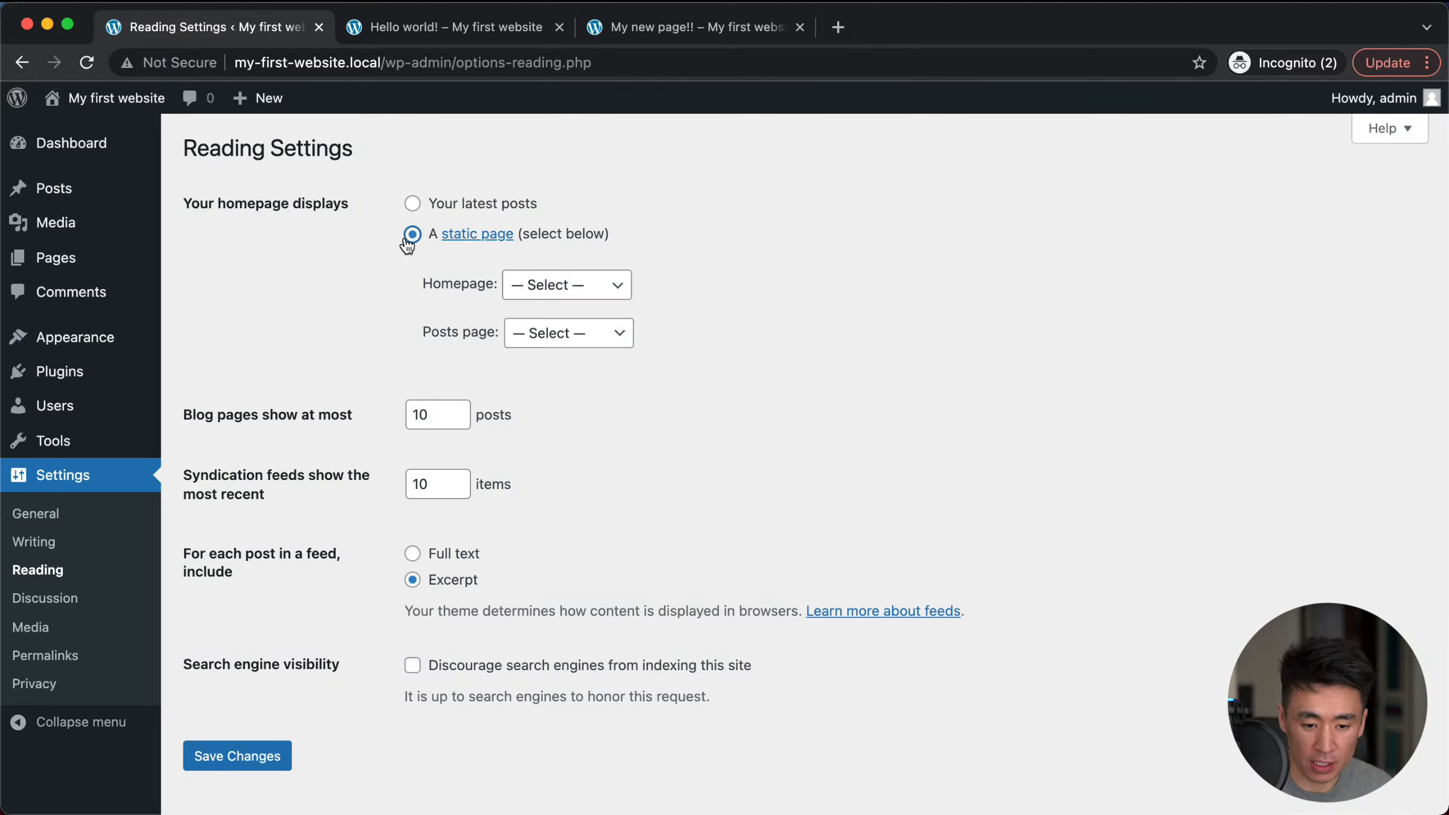
left_click(541, 283)
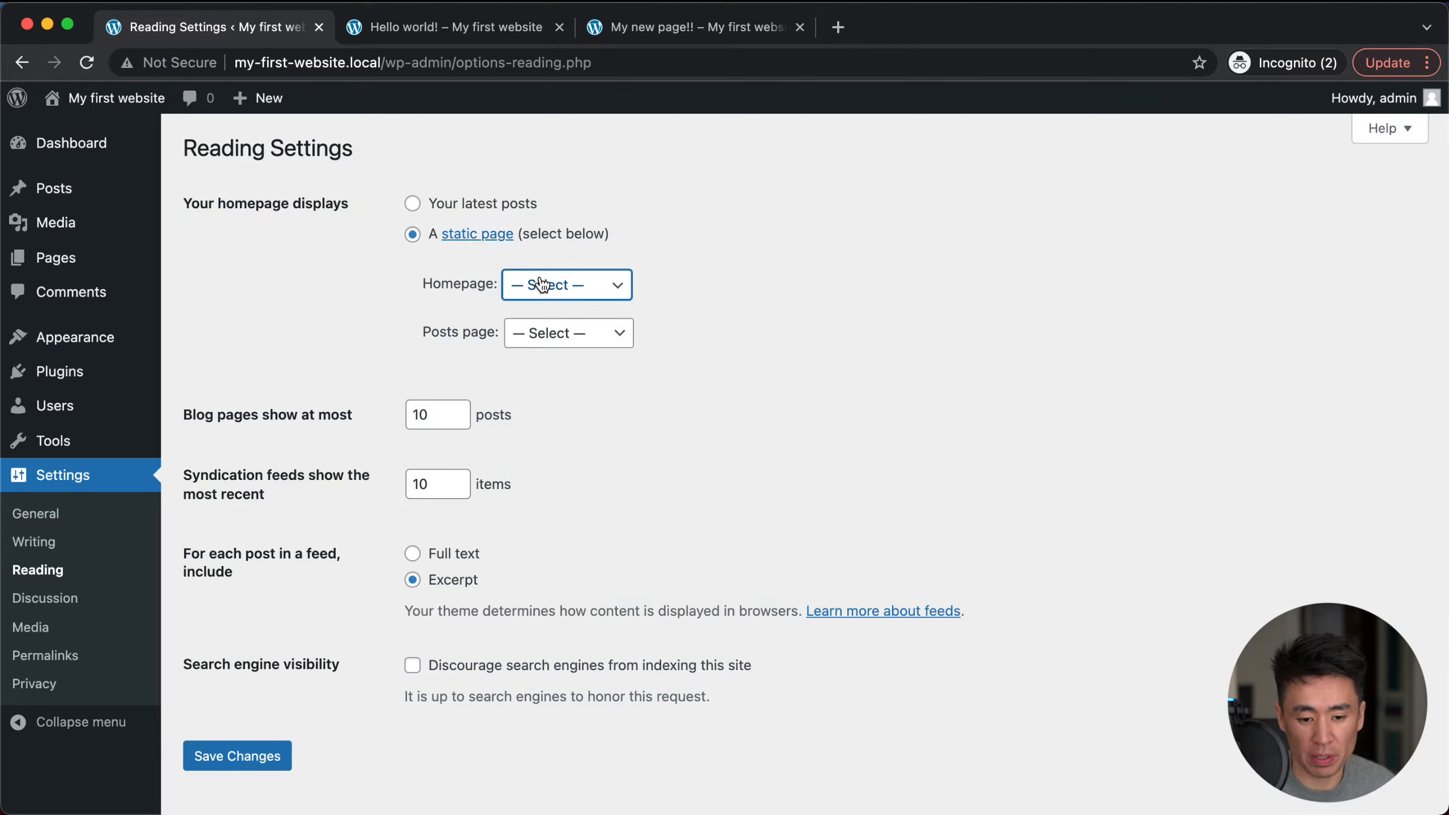
left_click(580, 319)
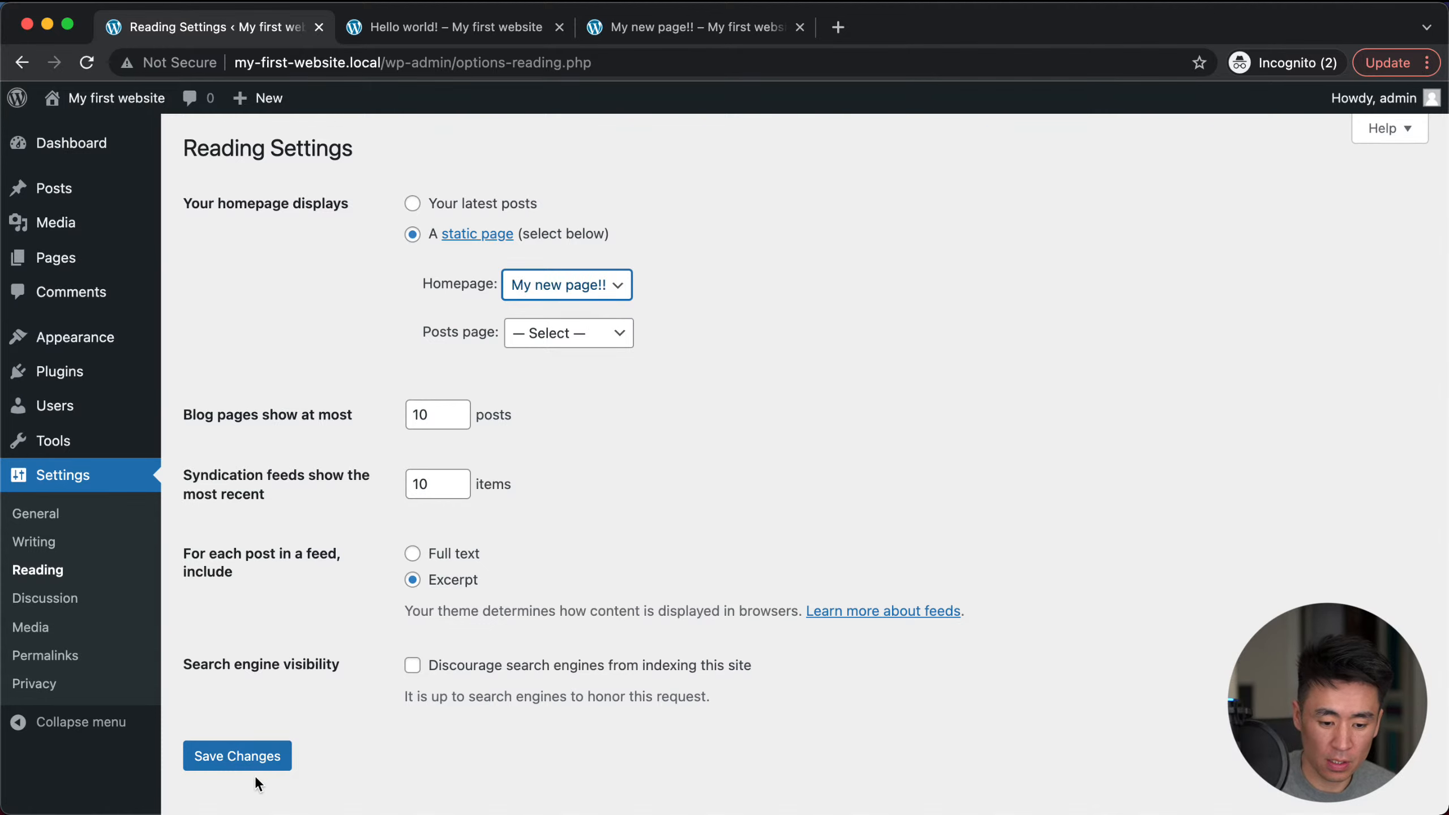
left_click(231, 762)
Step: Open the site's home page in another tab to confirm it shows My new page!!
left_click(451, 25)
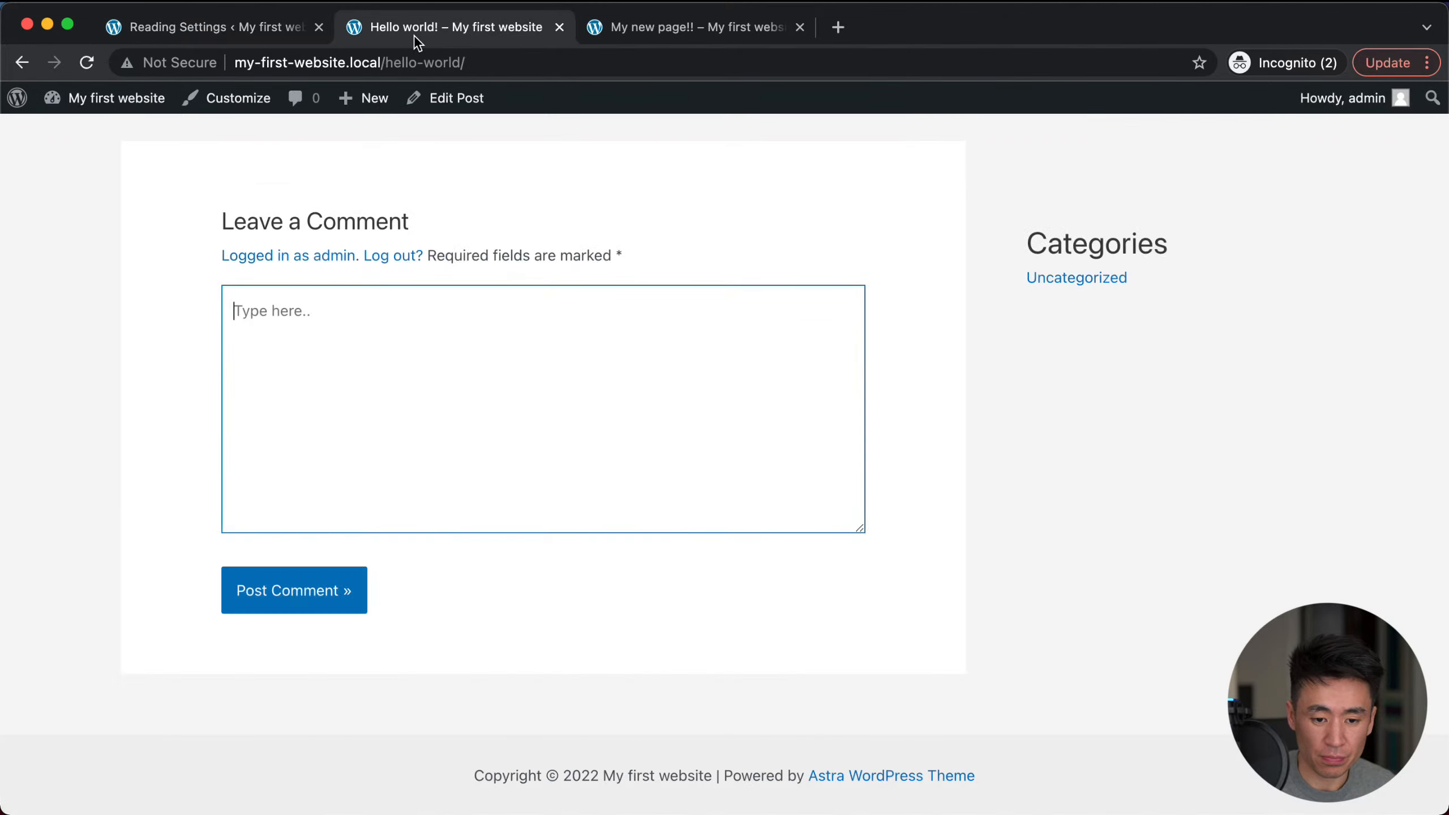
mouse_move(168, 130)
scroll(240, 194, "up", 15)
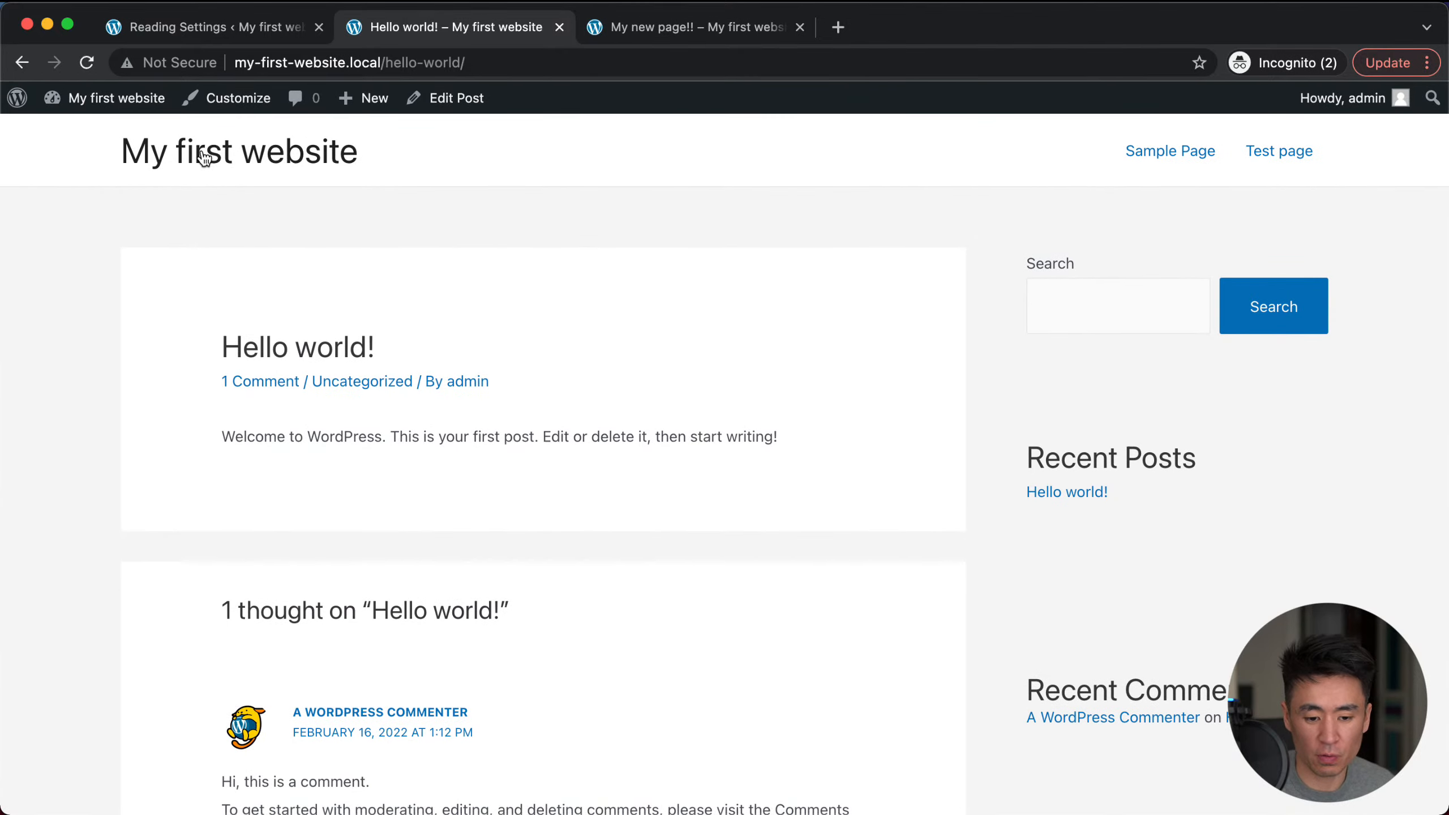
left_click(204, 158)
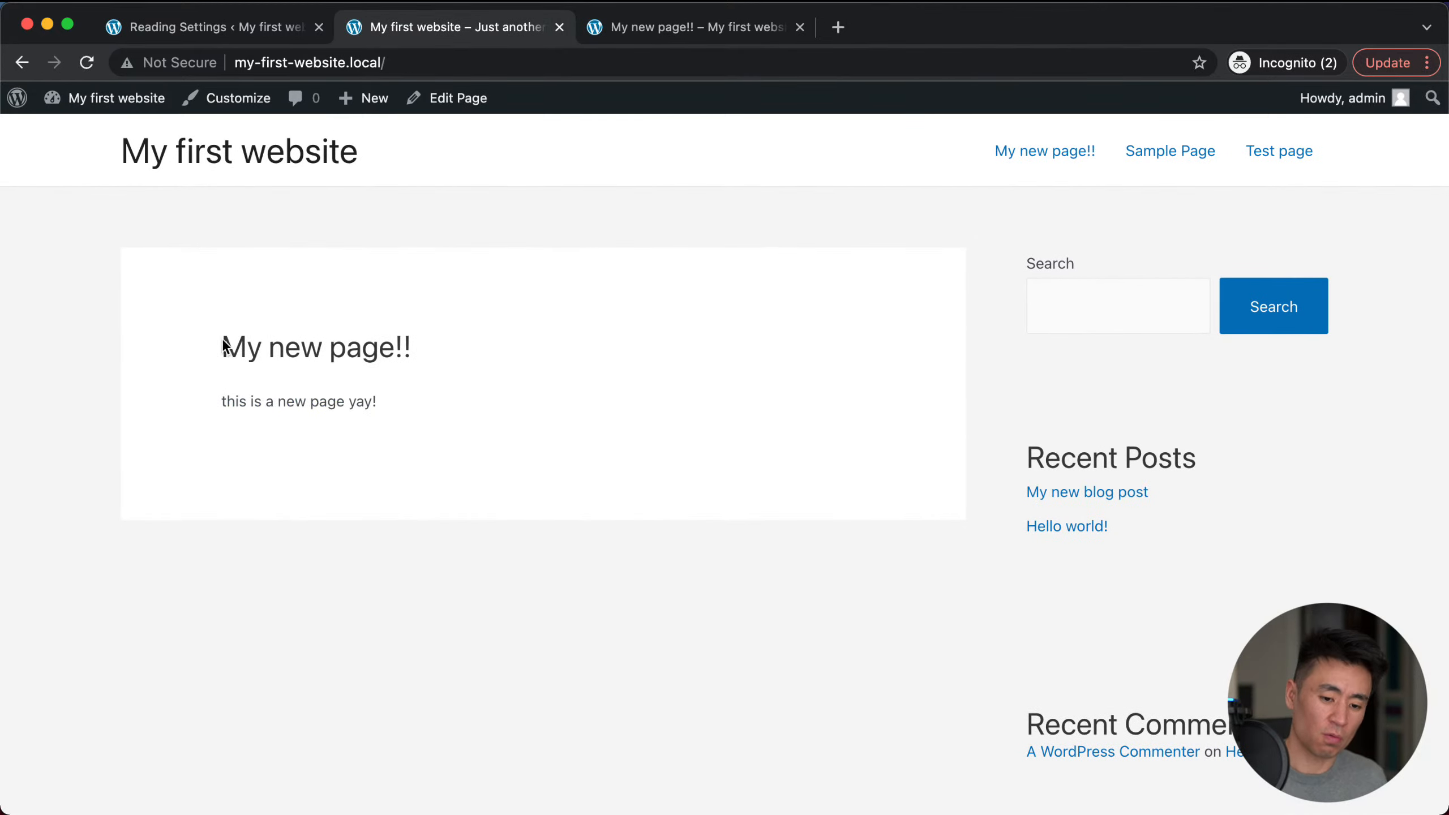
left_click_drag(223, 343, 414, 352)
left_click(386, 66)
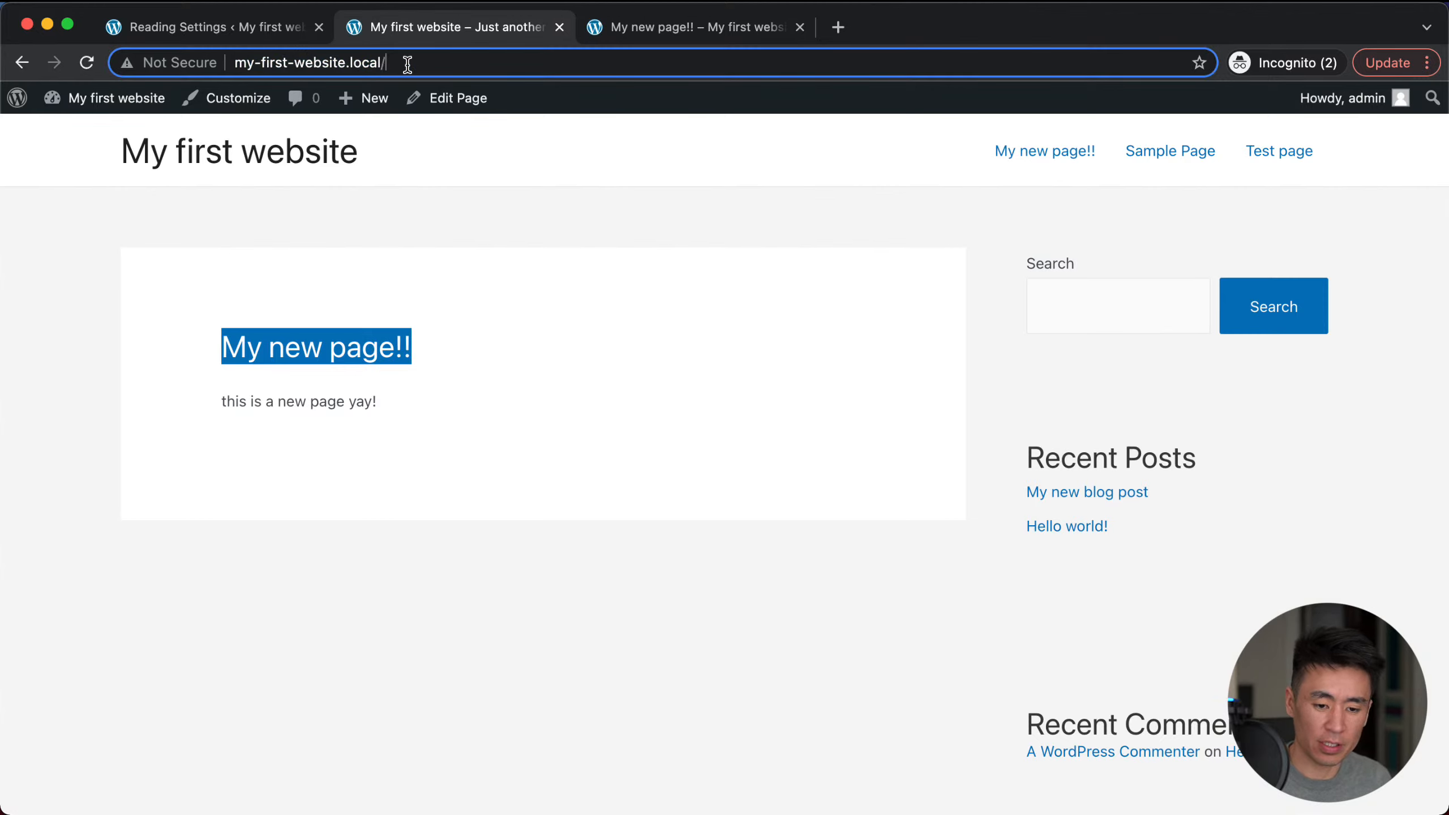
left_click(392, 400)
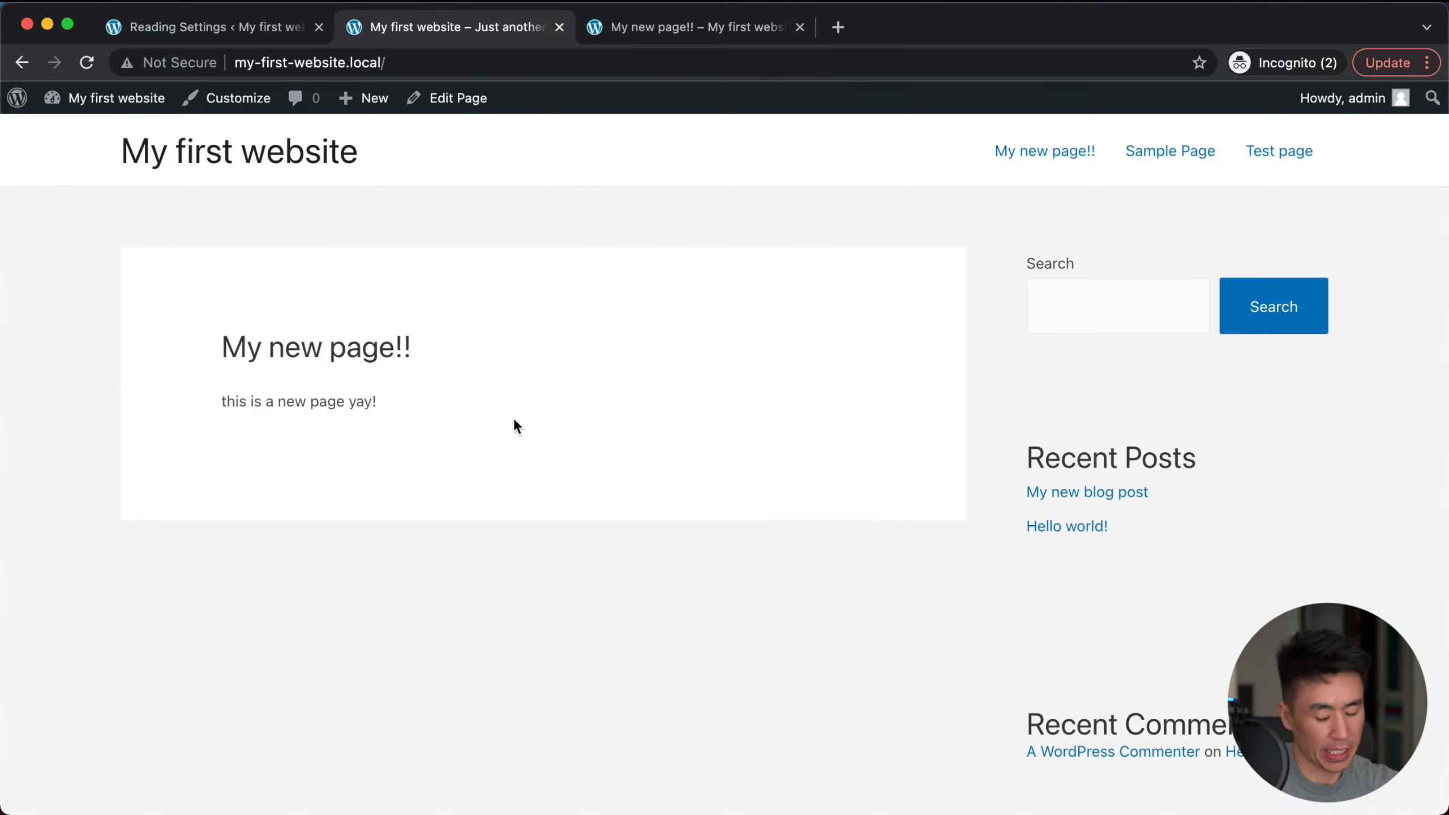
triple_click(354, 349)
left_click(434, 350)
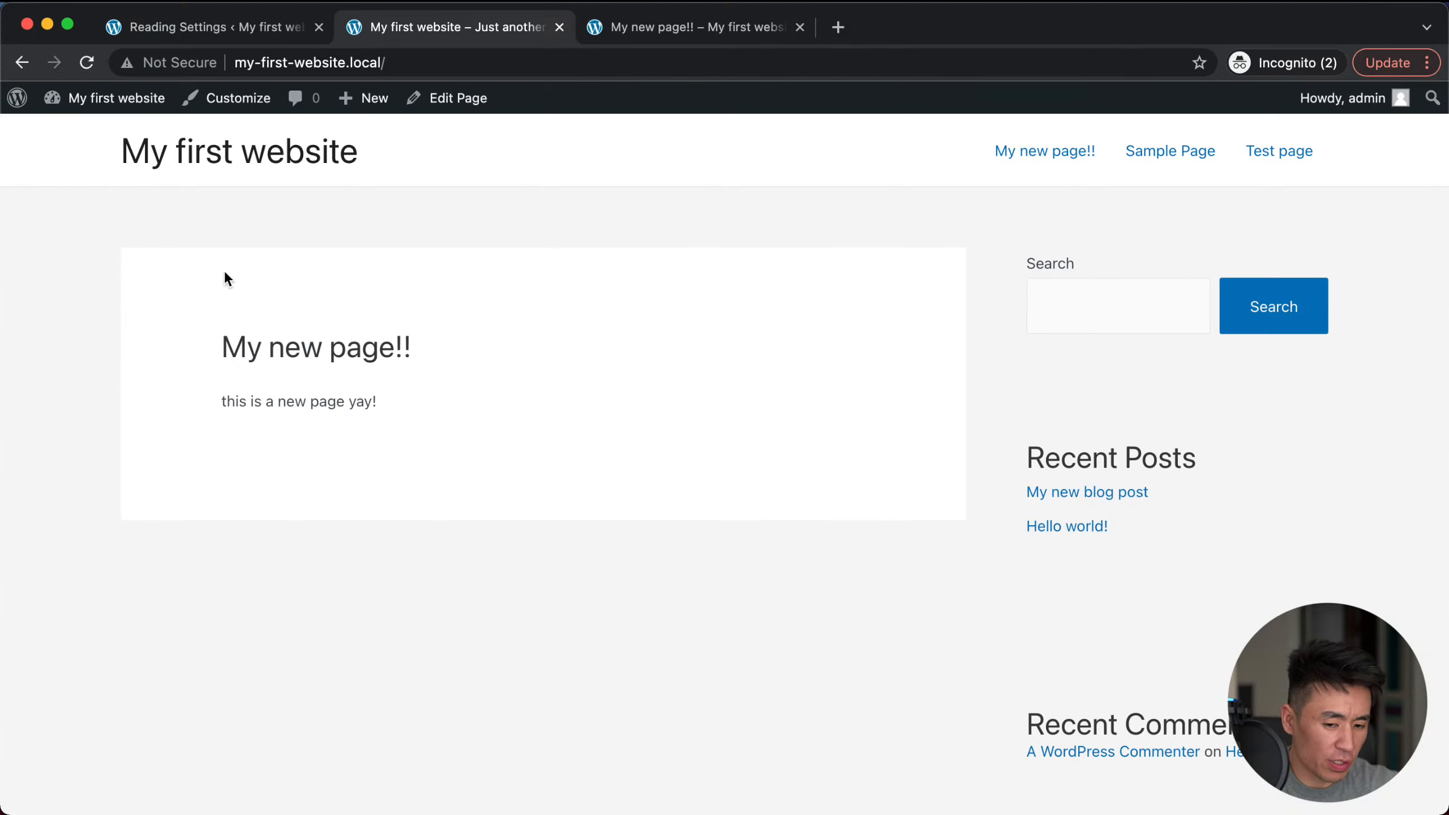
Step: Go to the Dashboard, then Appearance > Themes, and scroll through the four installed themes
left_click(91, 133)
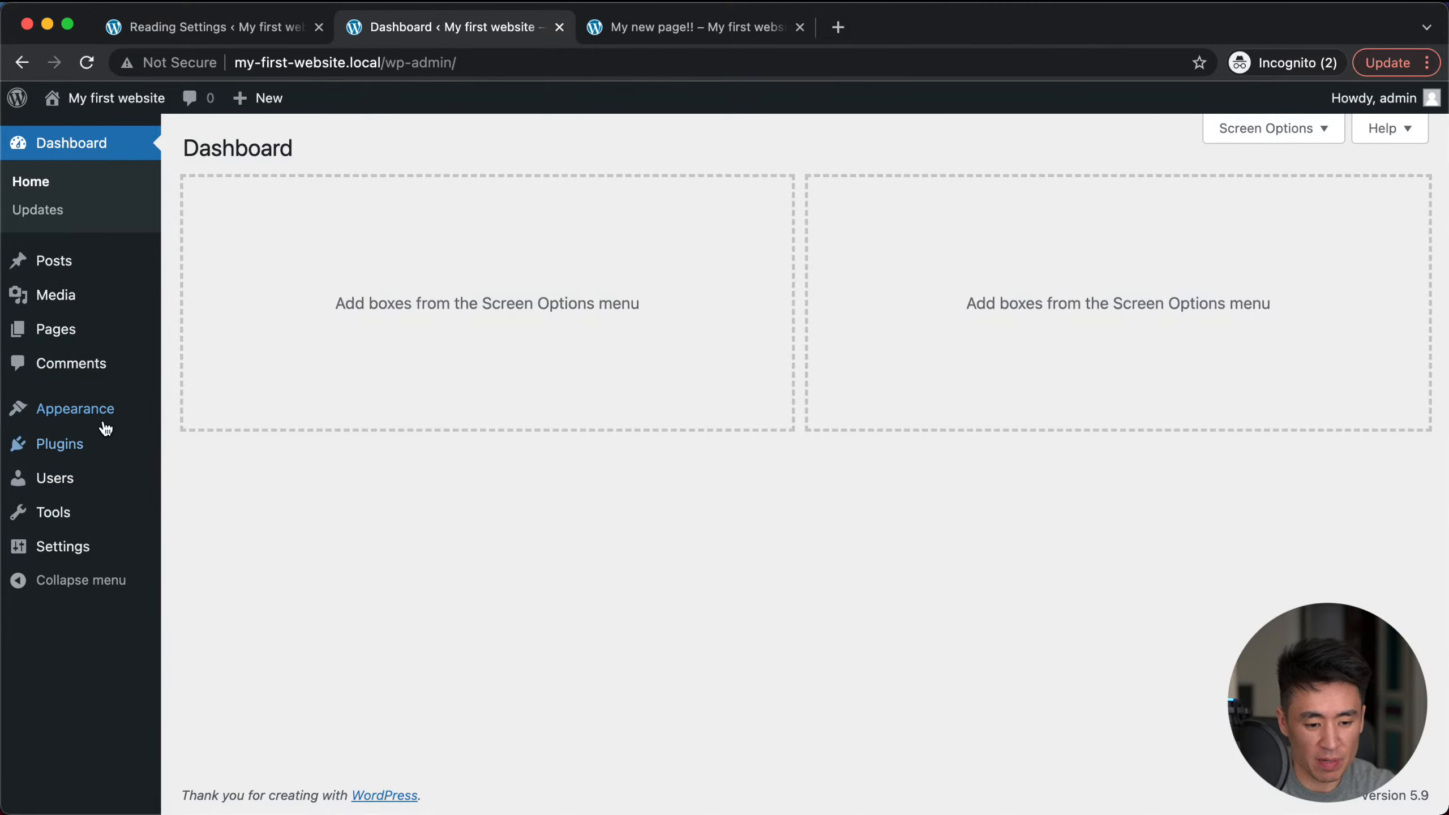
mouse_move(102, 424)
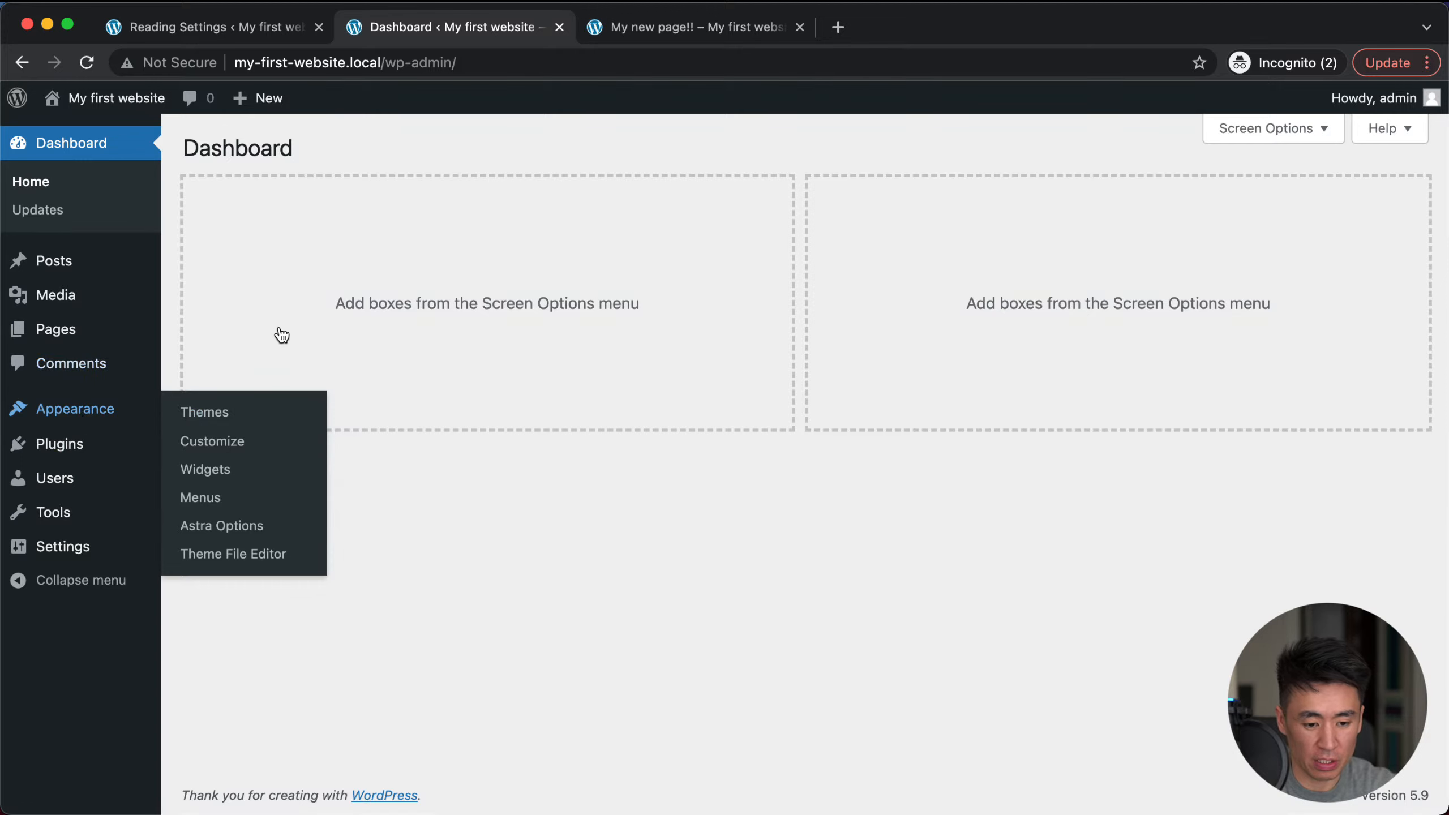
left_click(194, 412)
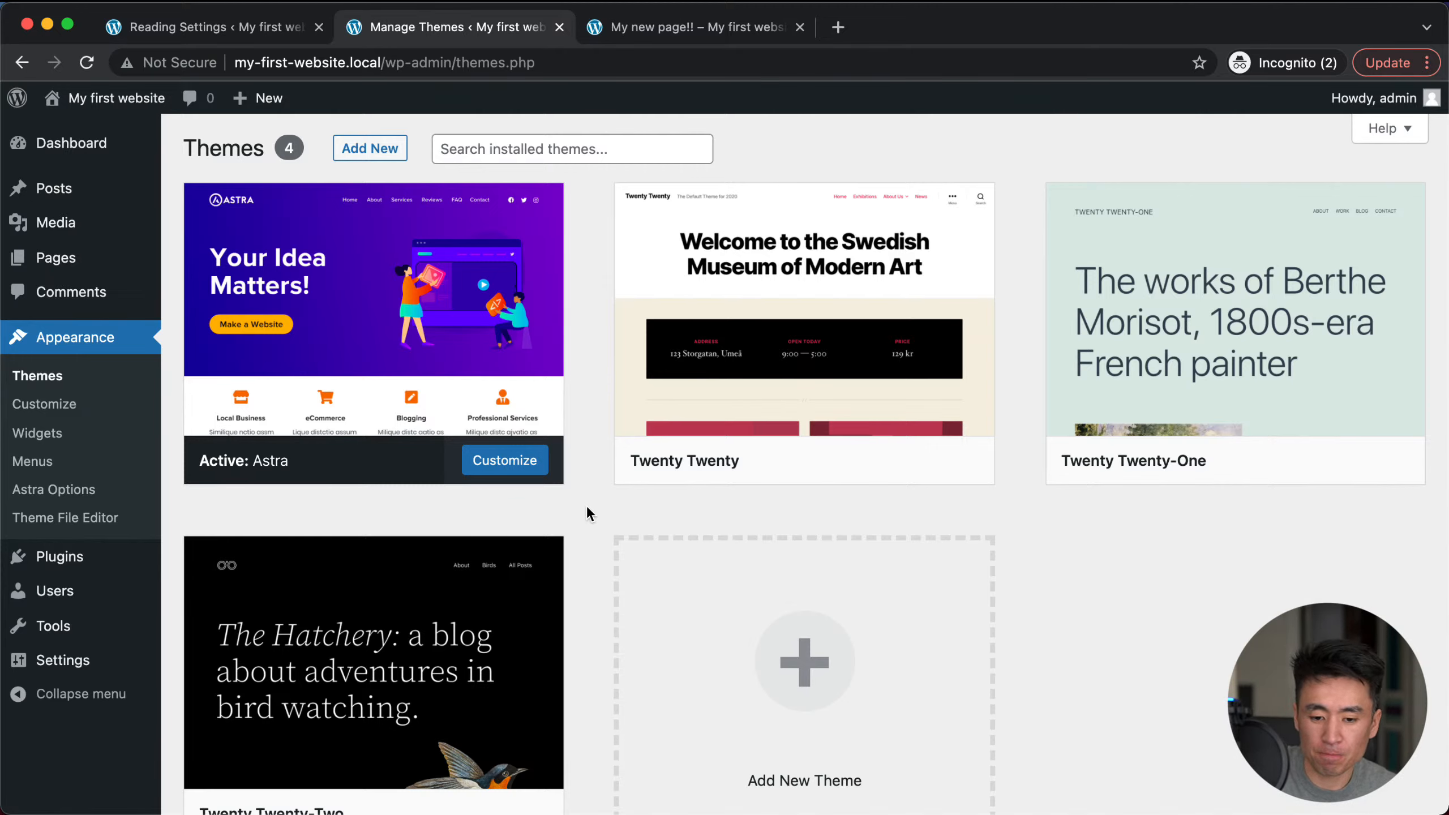
scroll(608, 514, "down", 3)
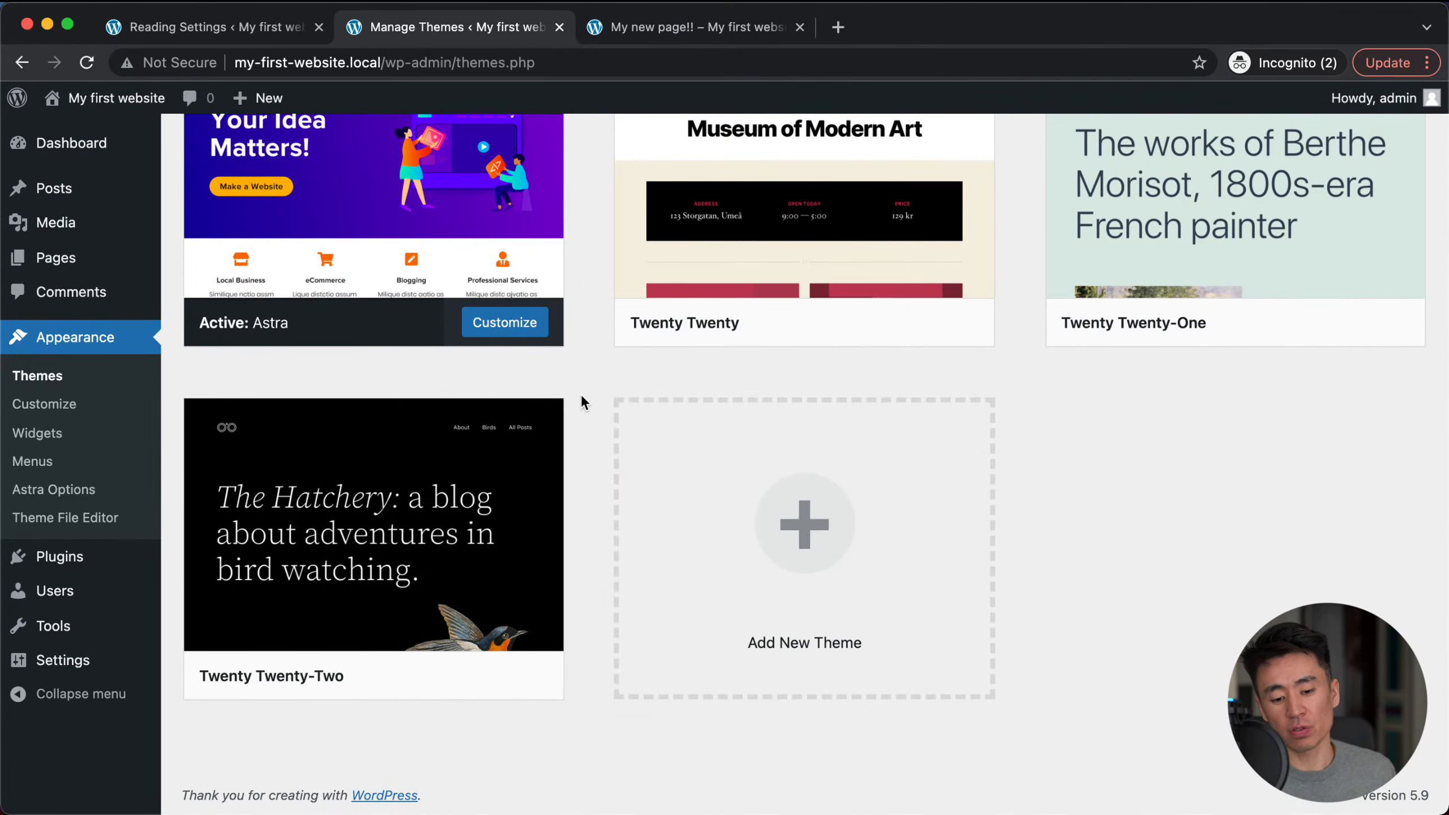
scroll(582, 397, "up", 2)
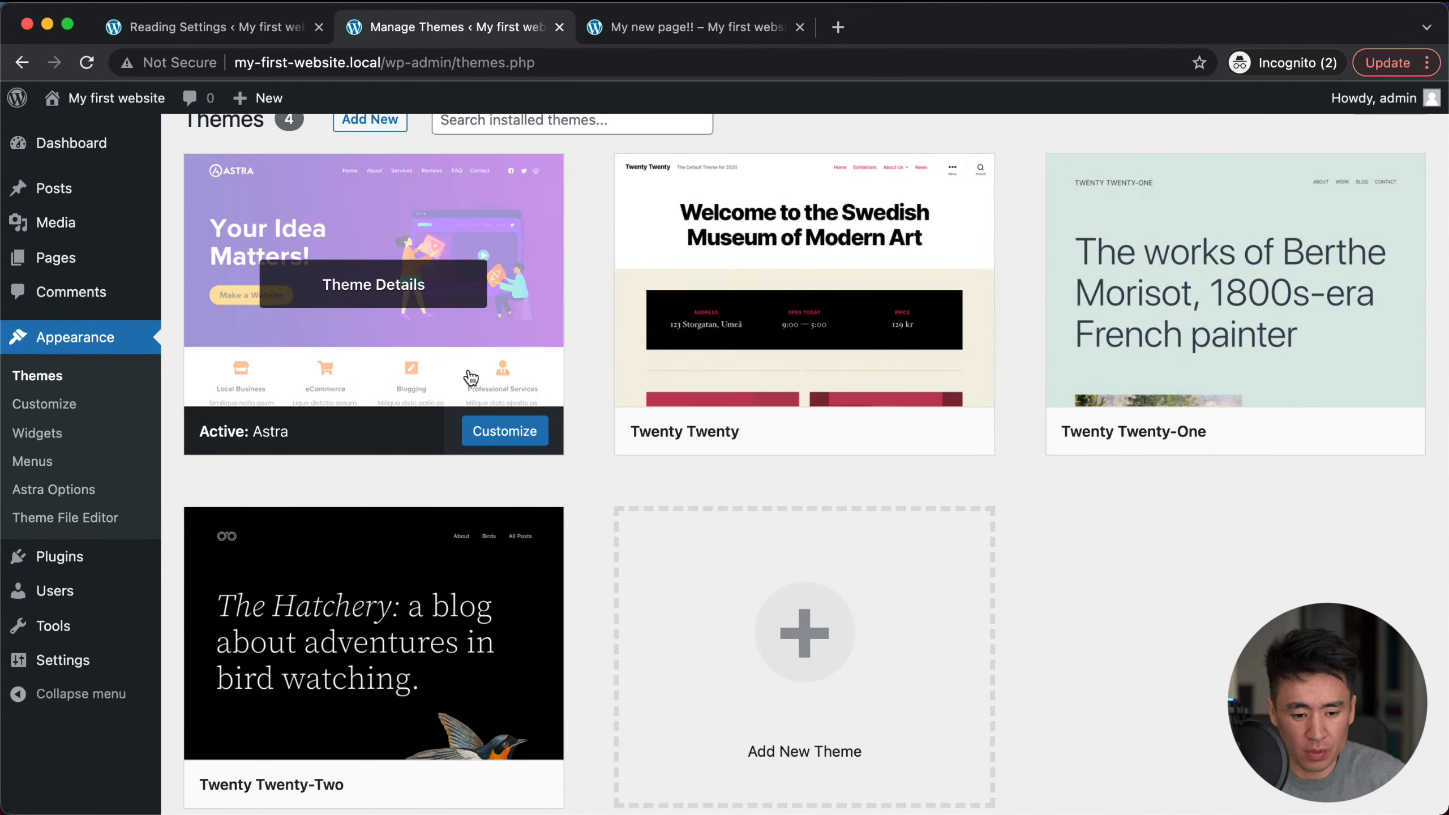
scroll(433, 474, "up", 1)
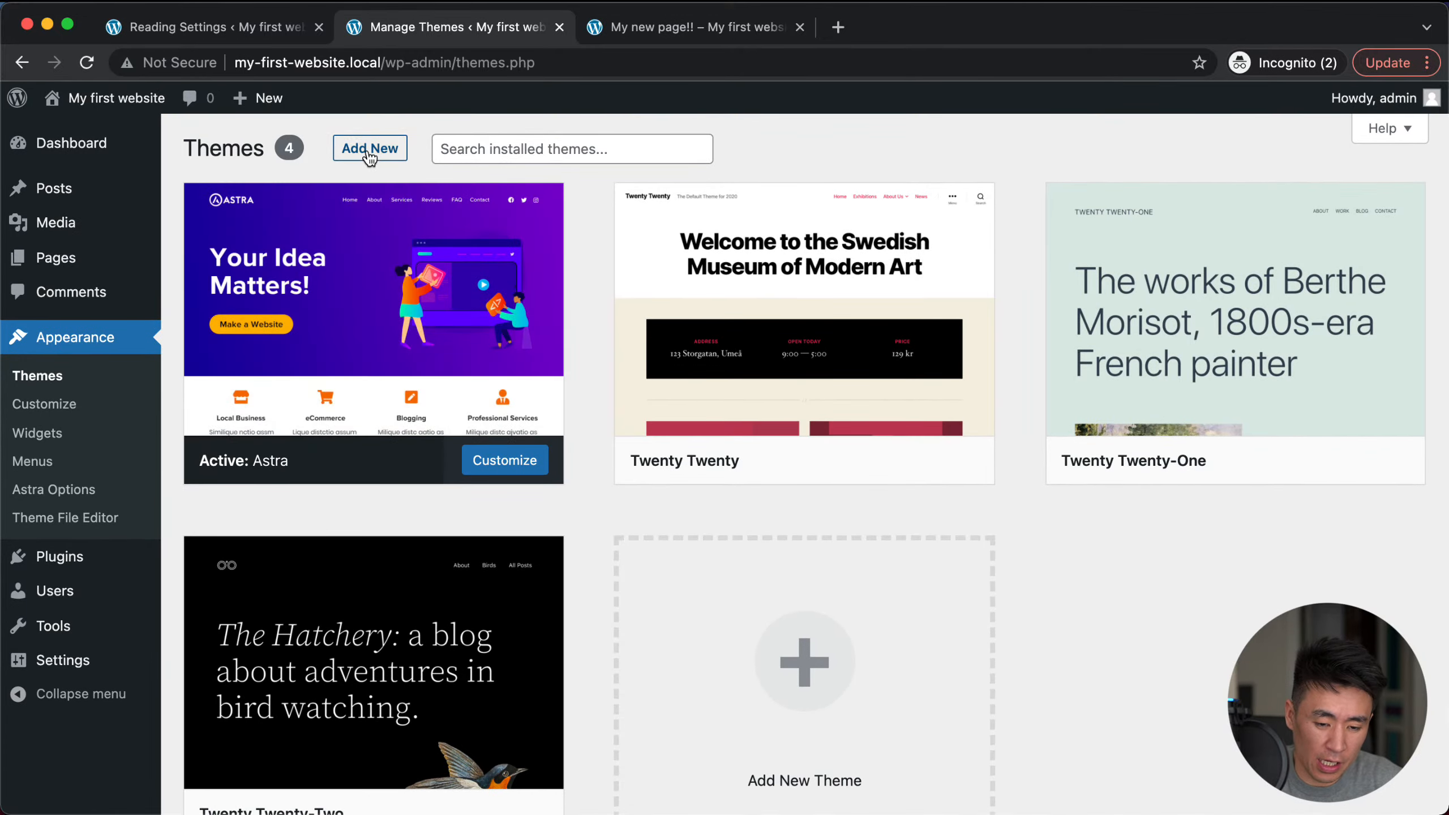
Step: Browse the catalogue of themes to add, then return to the installed Themes list
left_click(370, 149)
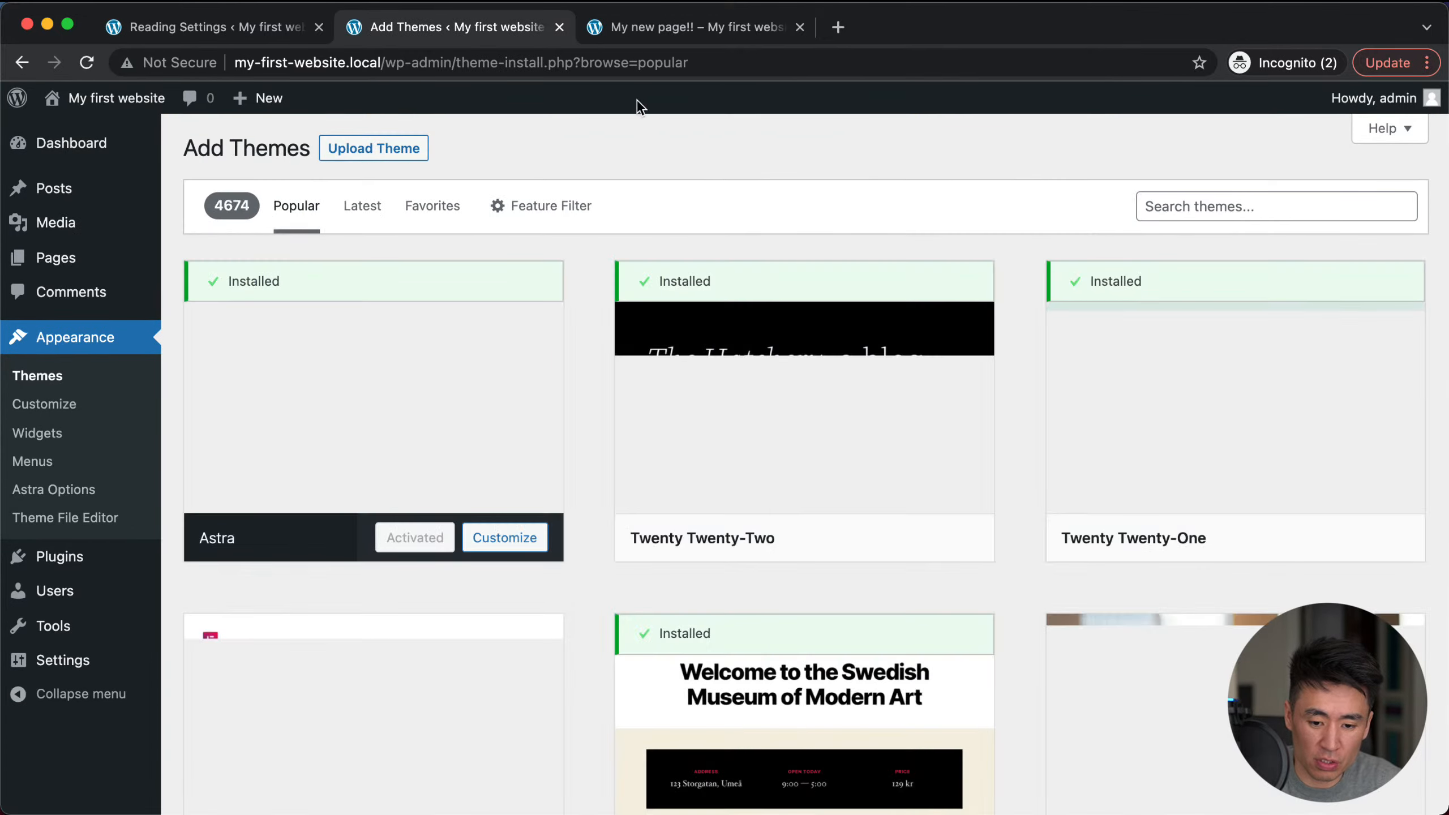
scroll(531, 579, "down", 15)
scroll(534, 587, "down", 20)
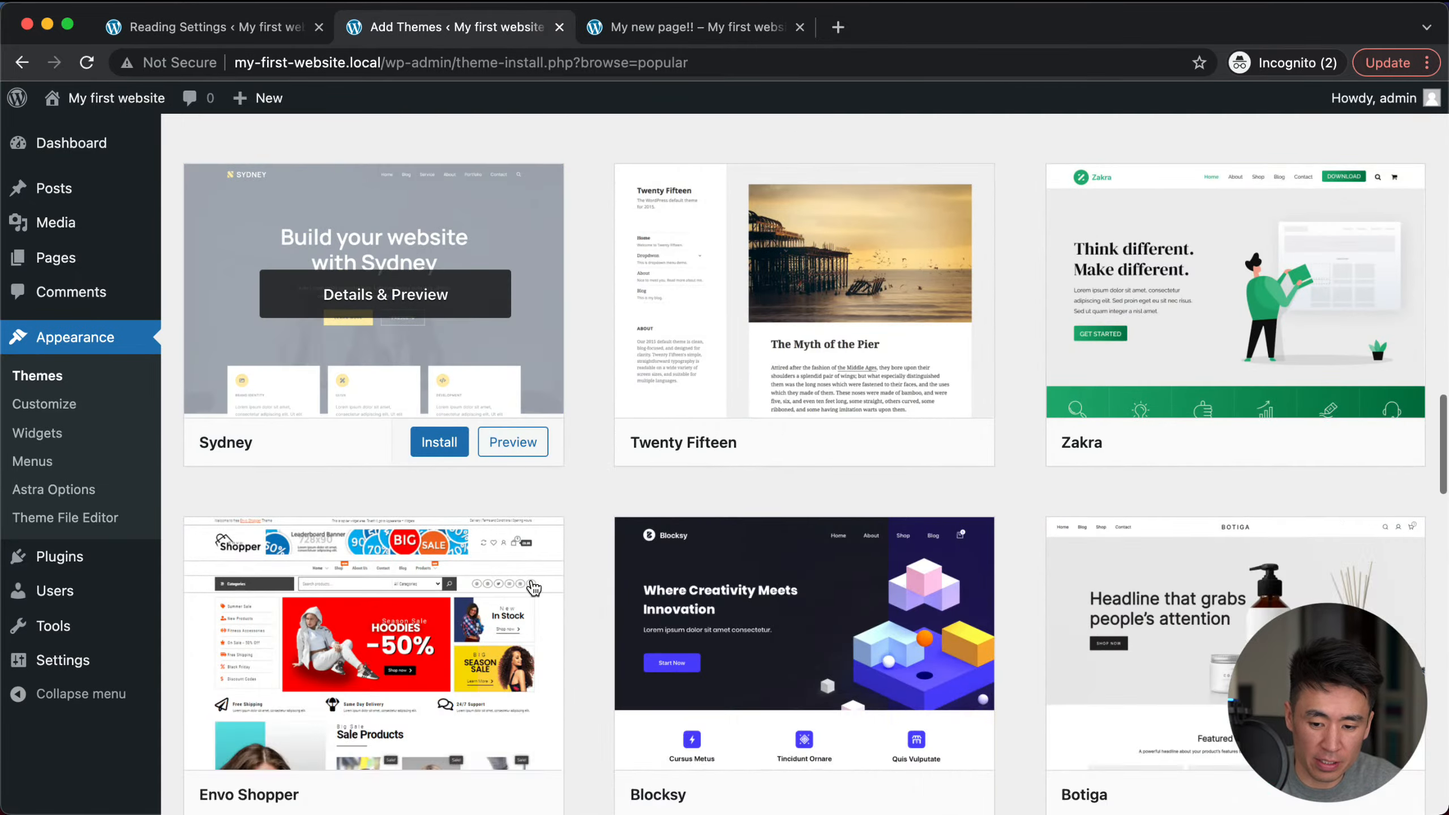
scroll(631, 450, "down", 20)
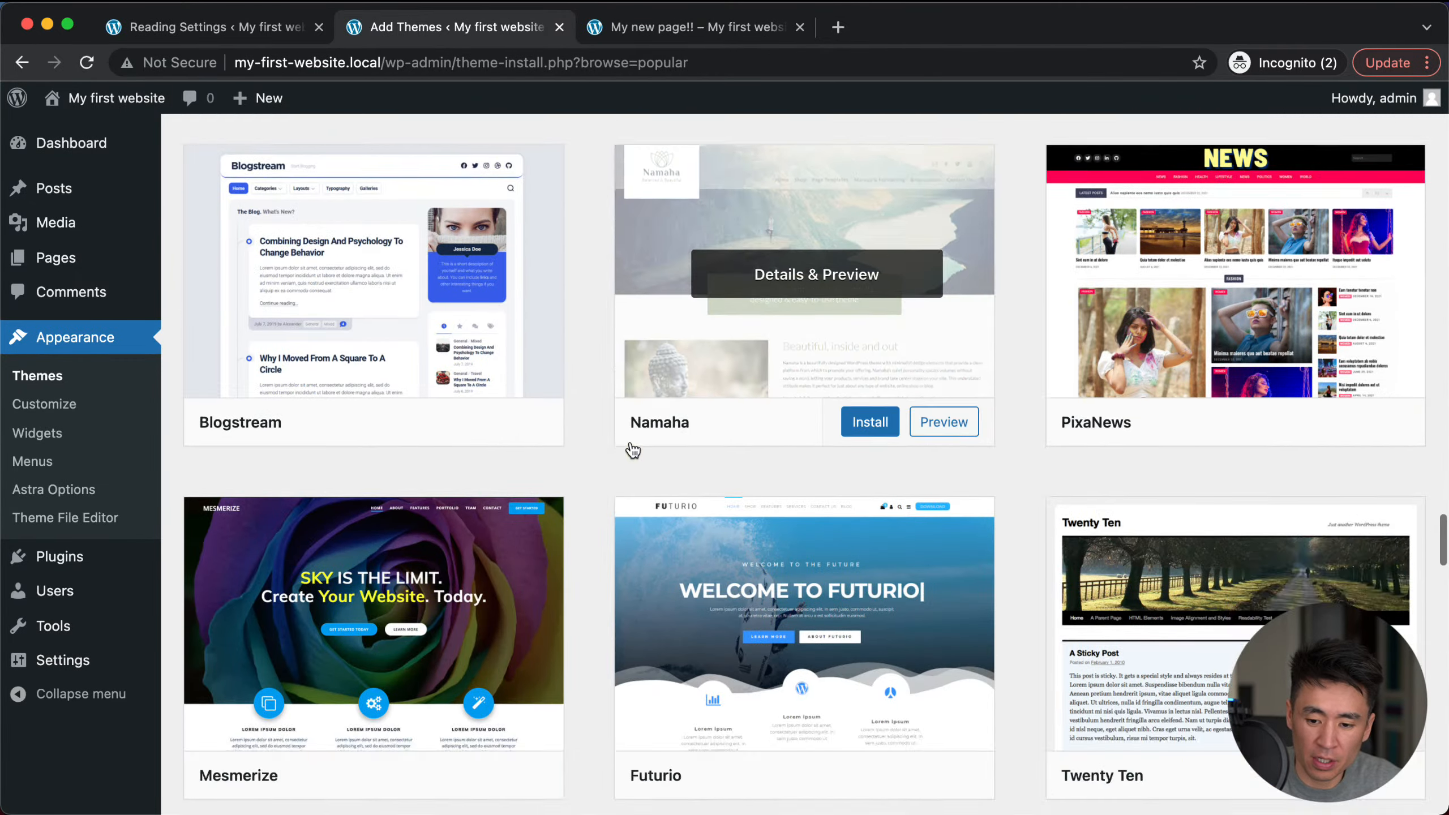
scroll(633, 450, "up", 20)
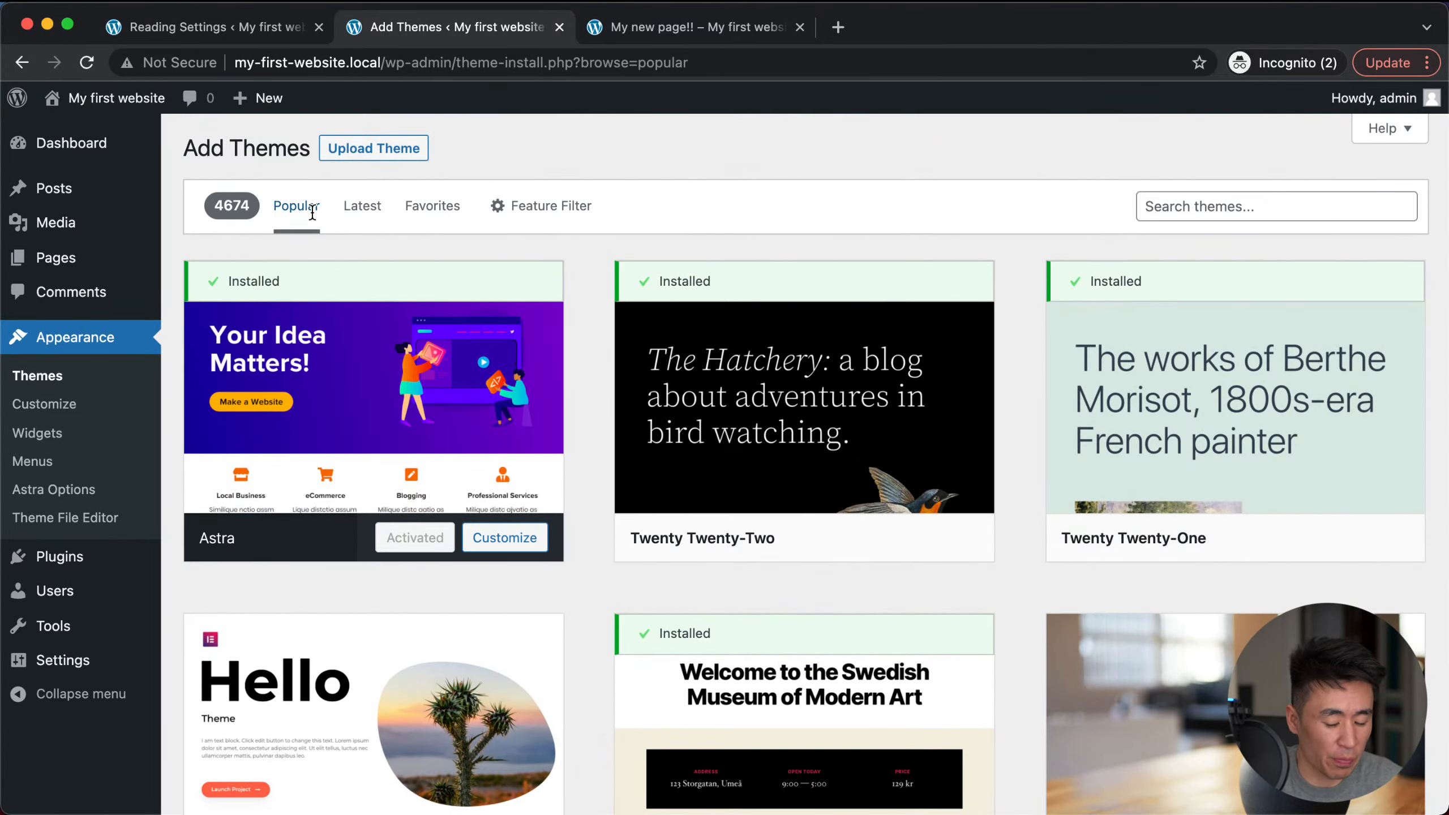
left_click(57, 379)
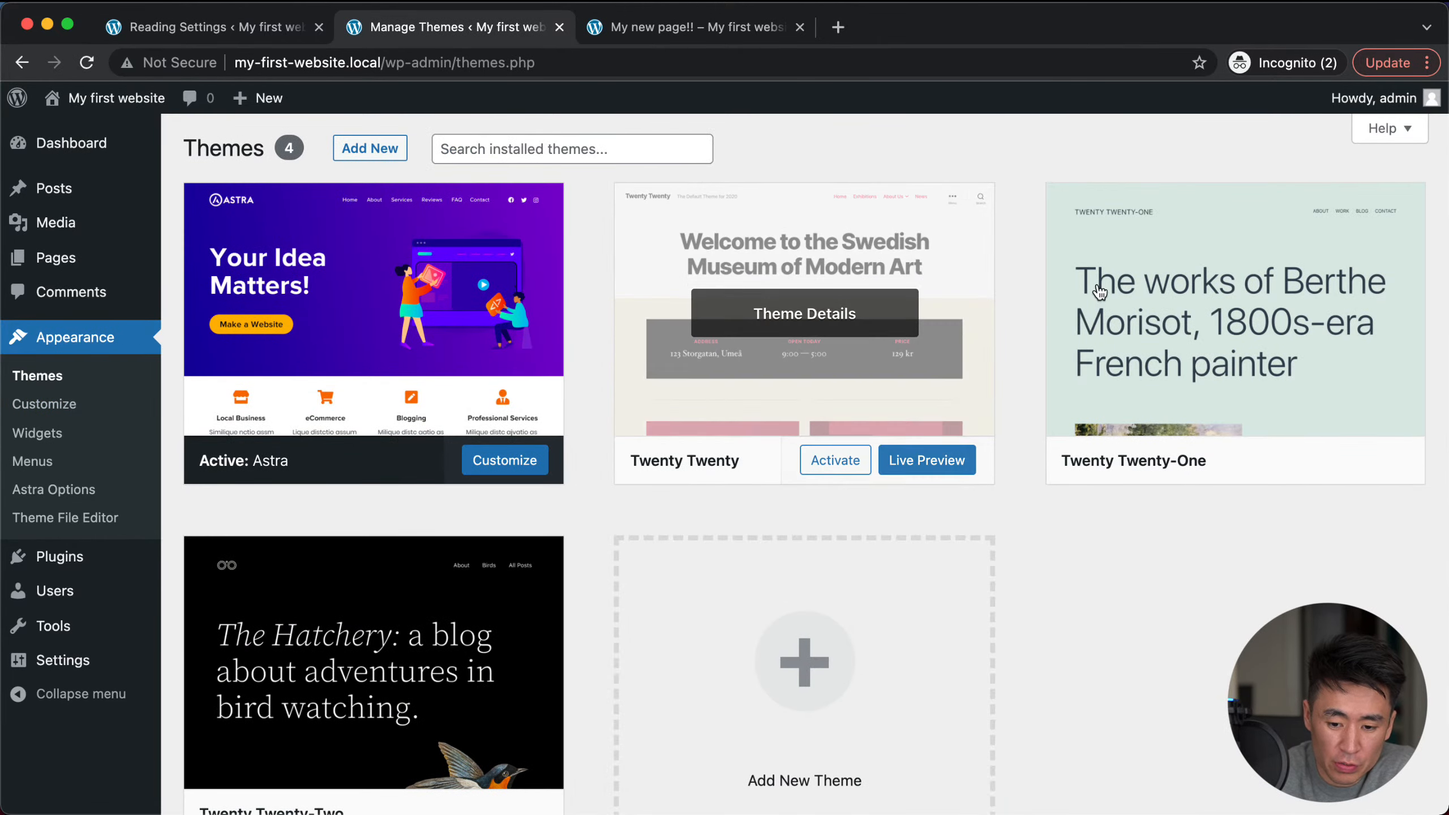
Step: Delete Twenty Twenty from its theme details, then launch the Astra Customizer
left_click(799, 220)
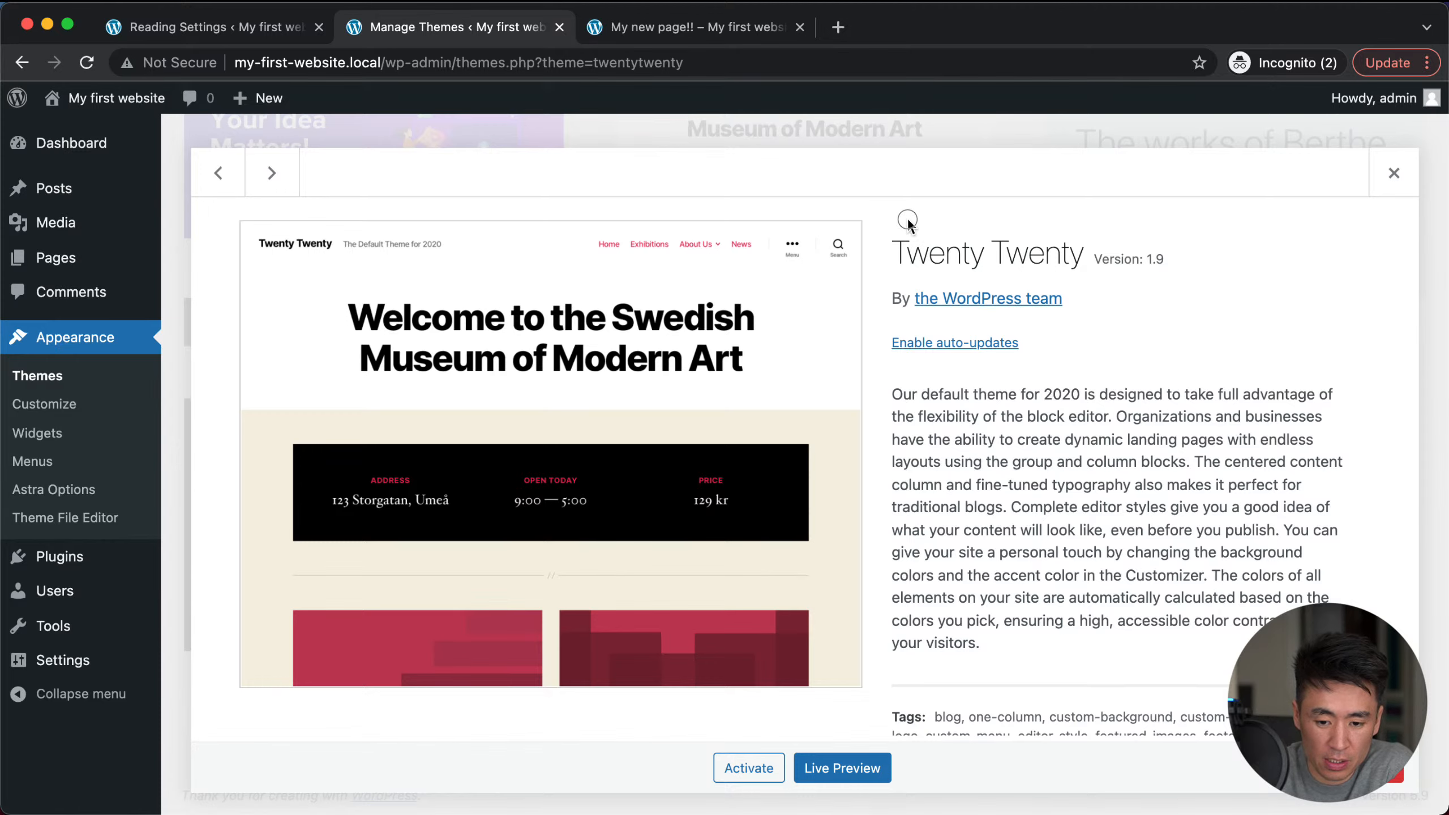
scroll(786, 298, "up", 3)
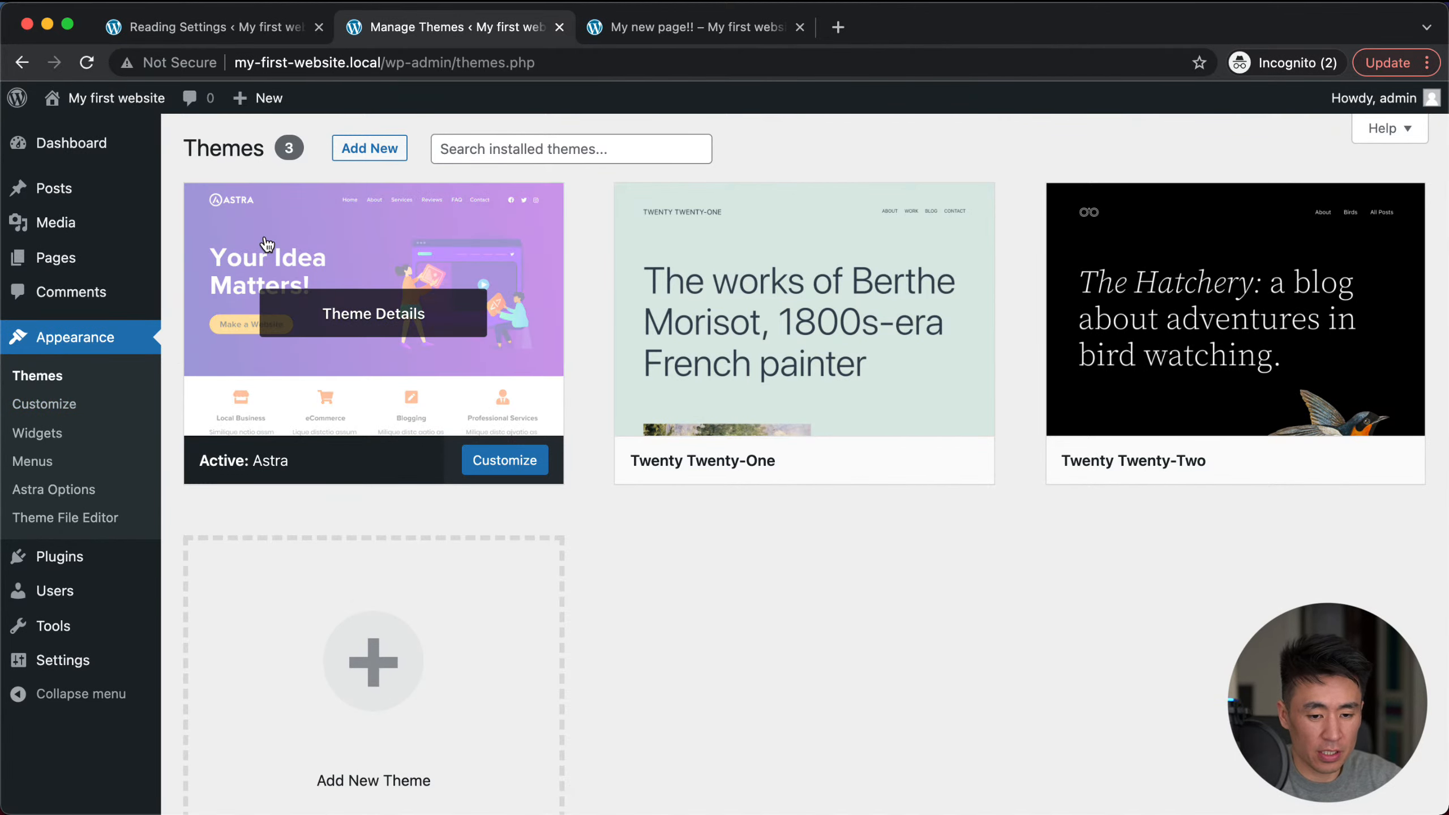
left_click(39, 410)
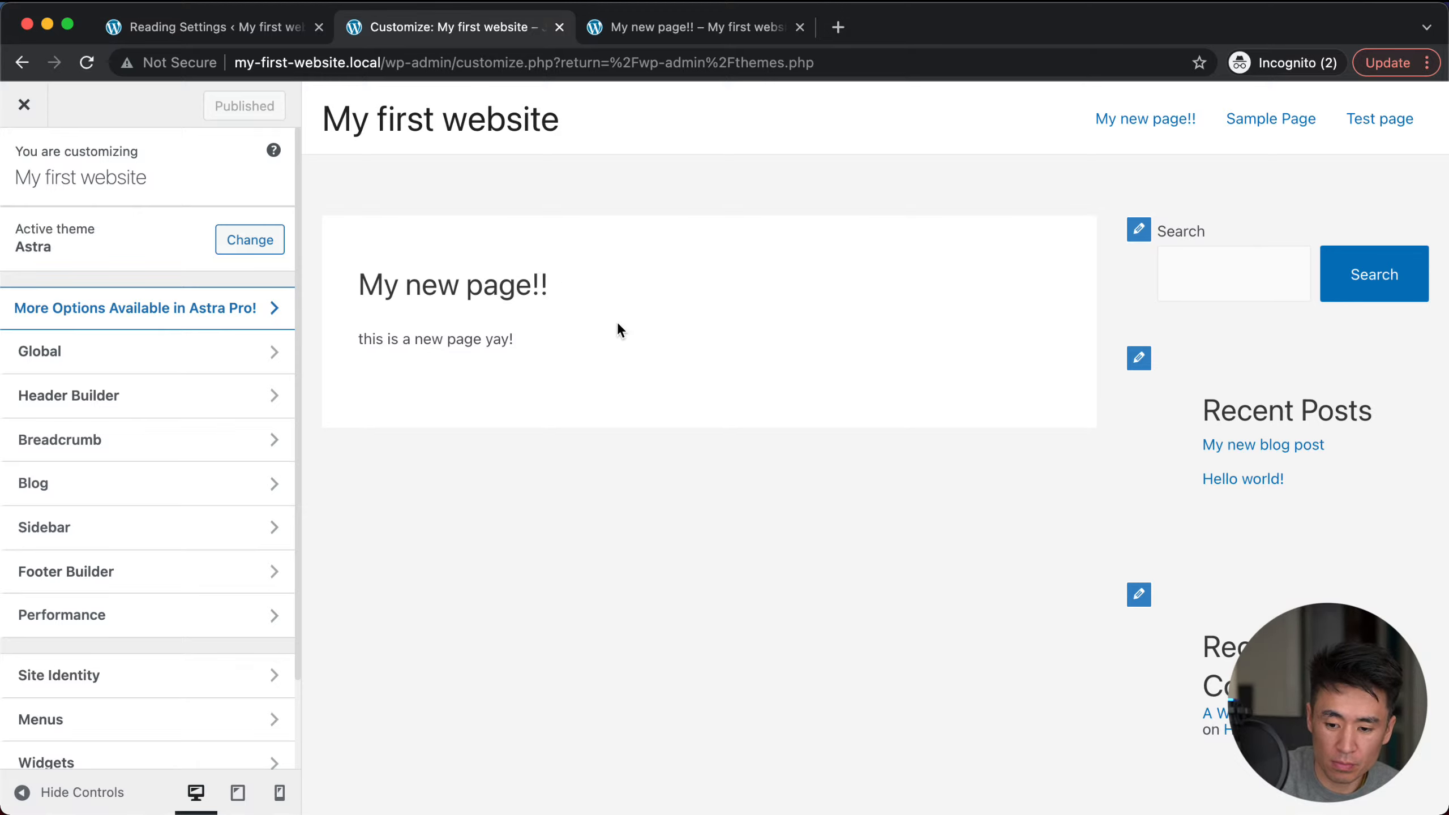
Step: Preview Hello world!, return the preview to the home page, and open Global typography
left_click(1224, 485)
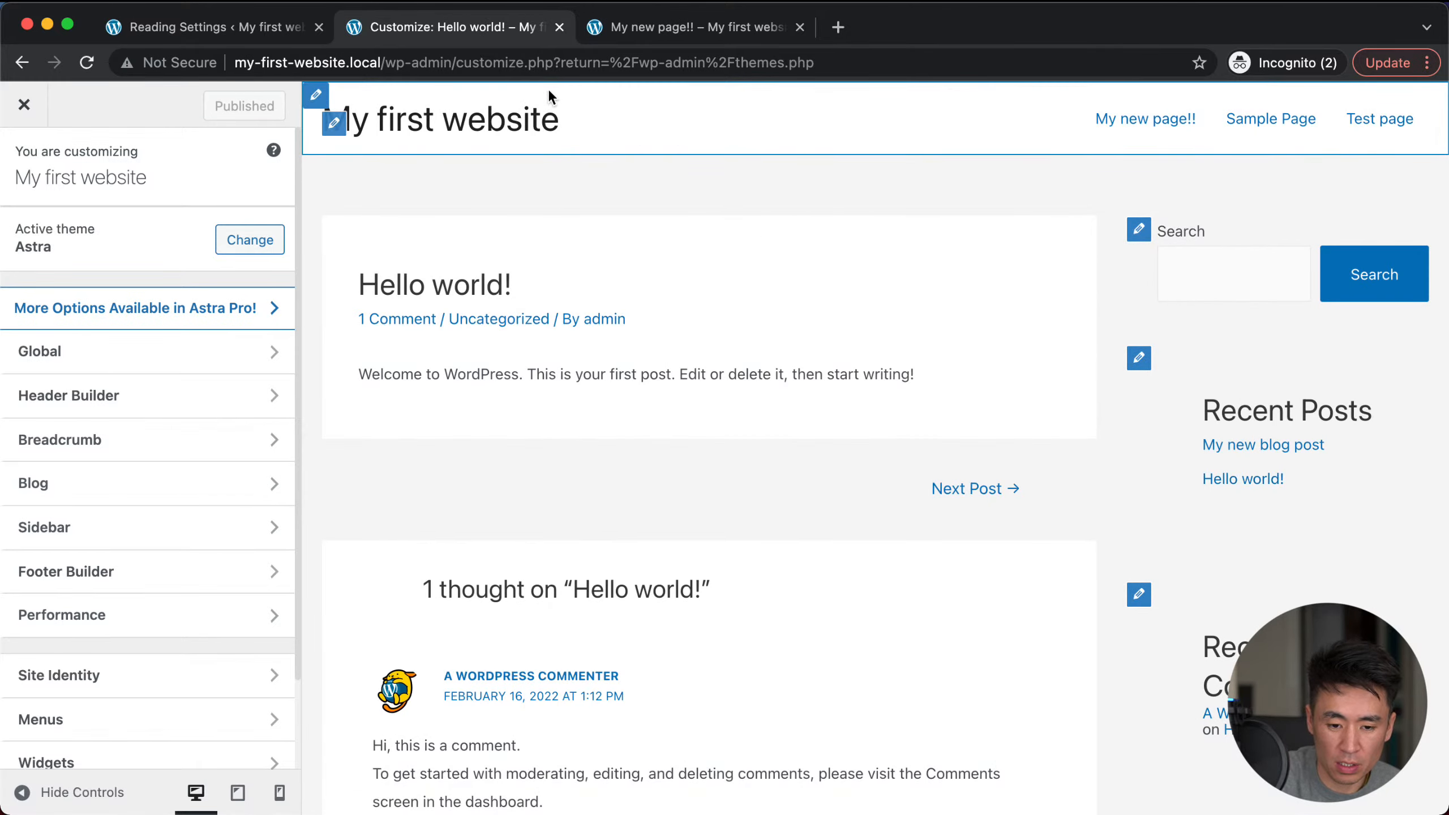
left_click(401, 119)
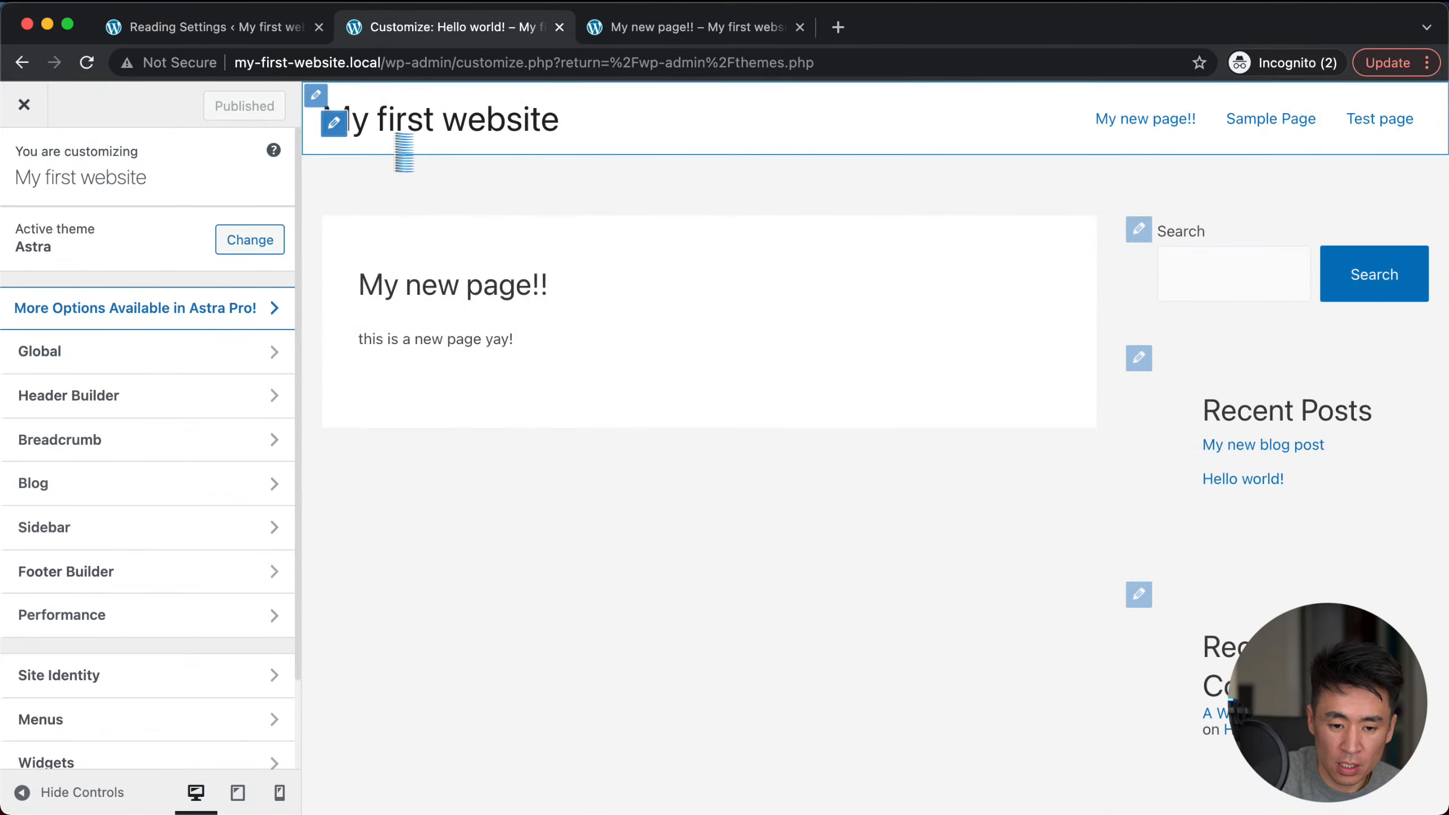
left_click(137, 353)
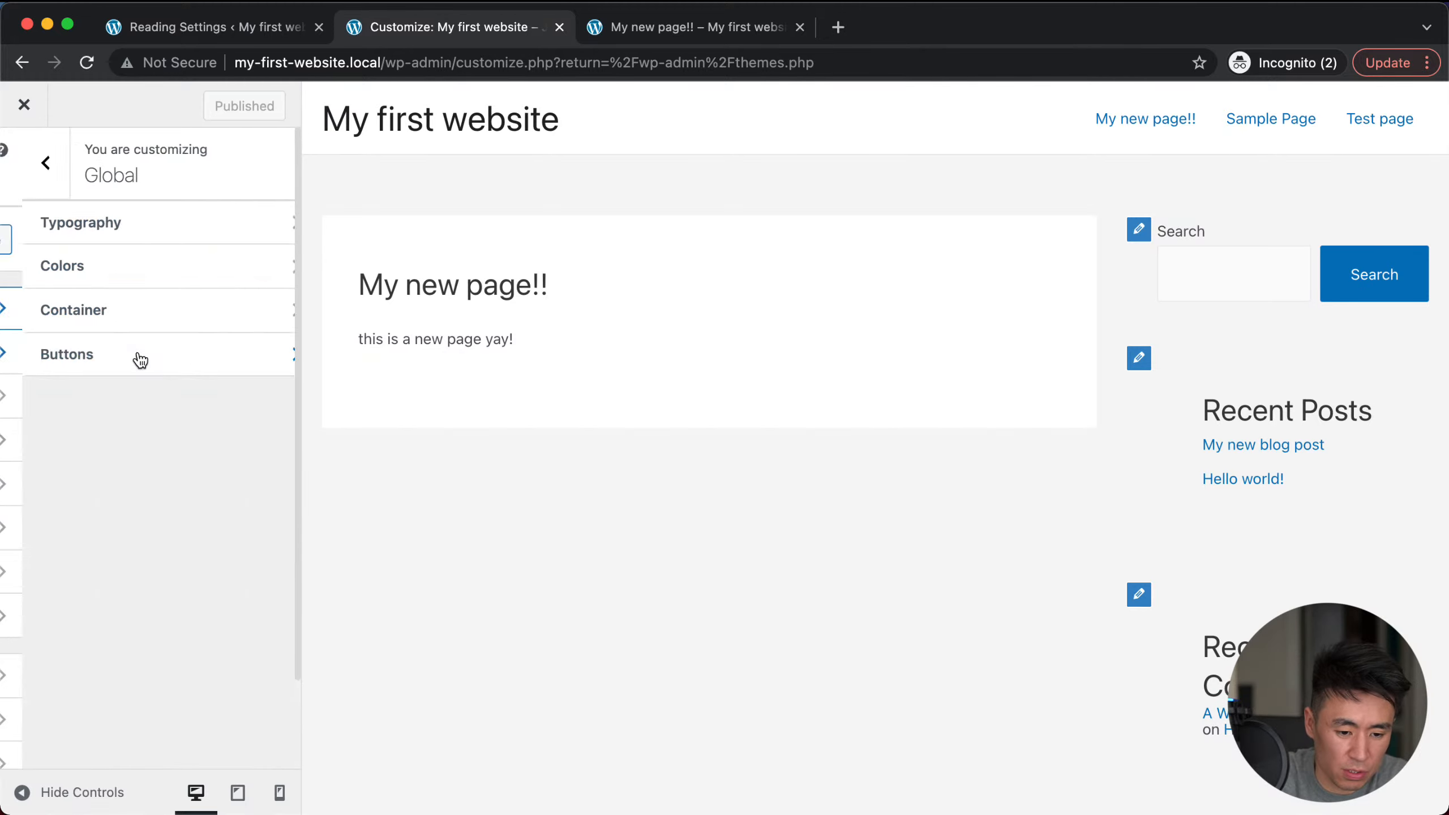
left_click(136, 232)
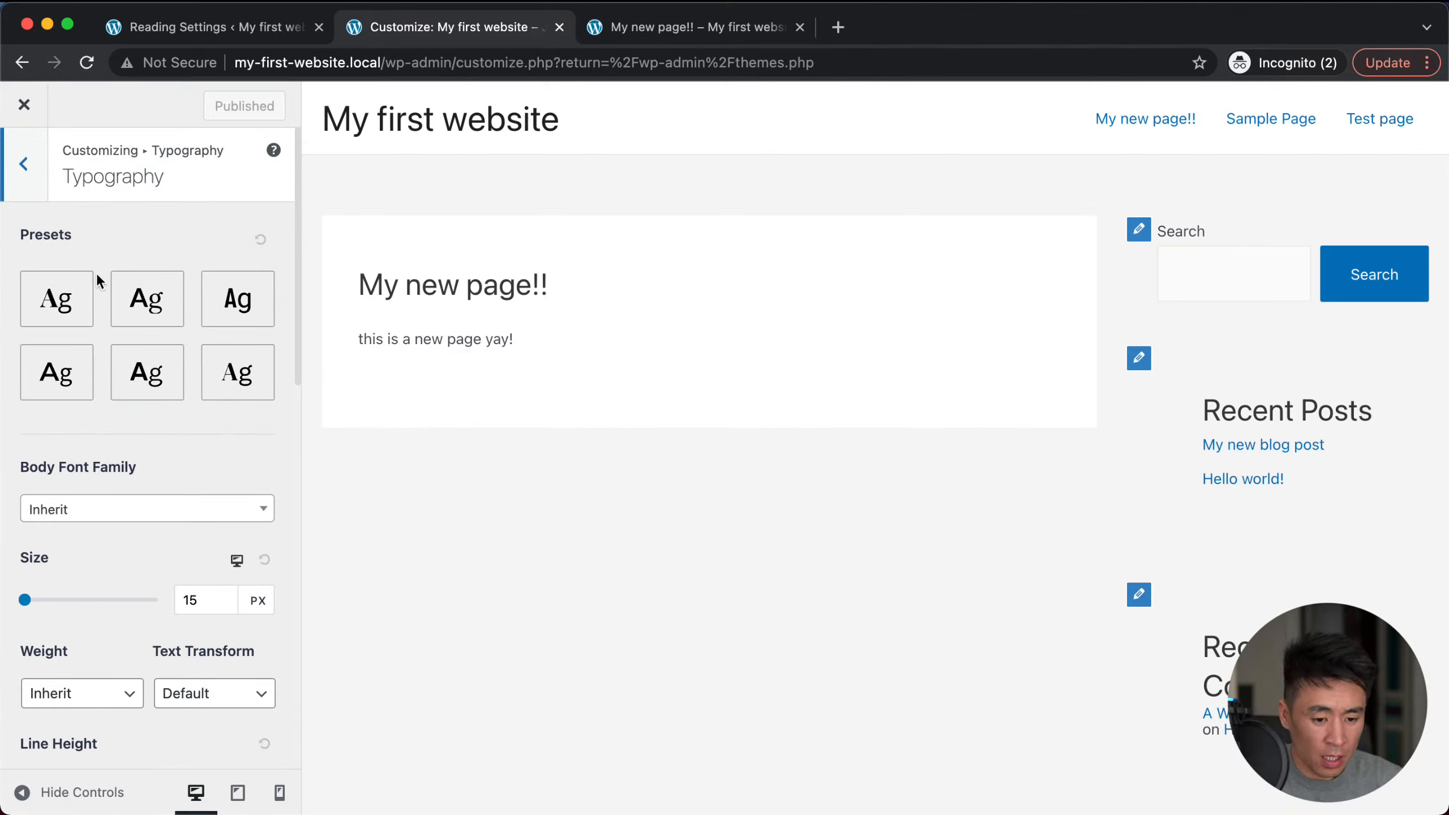
Step: Apply the third typography preset and set the body font size to 16 px
left_click(135, 315)
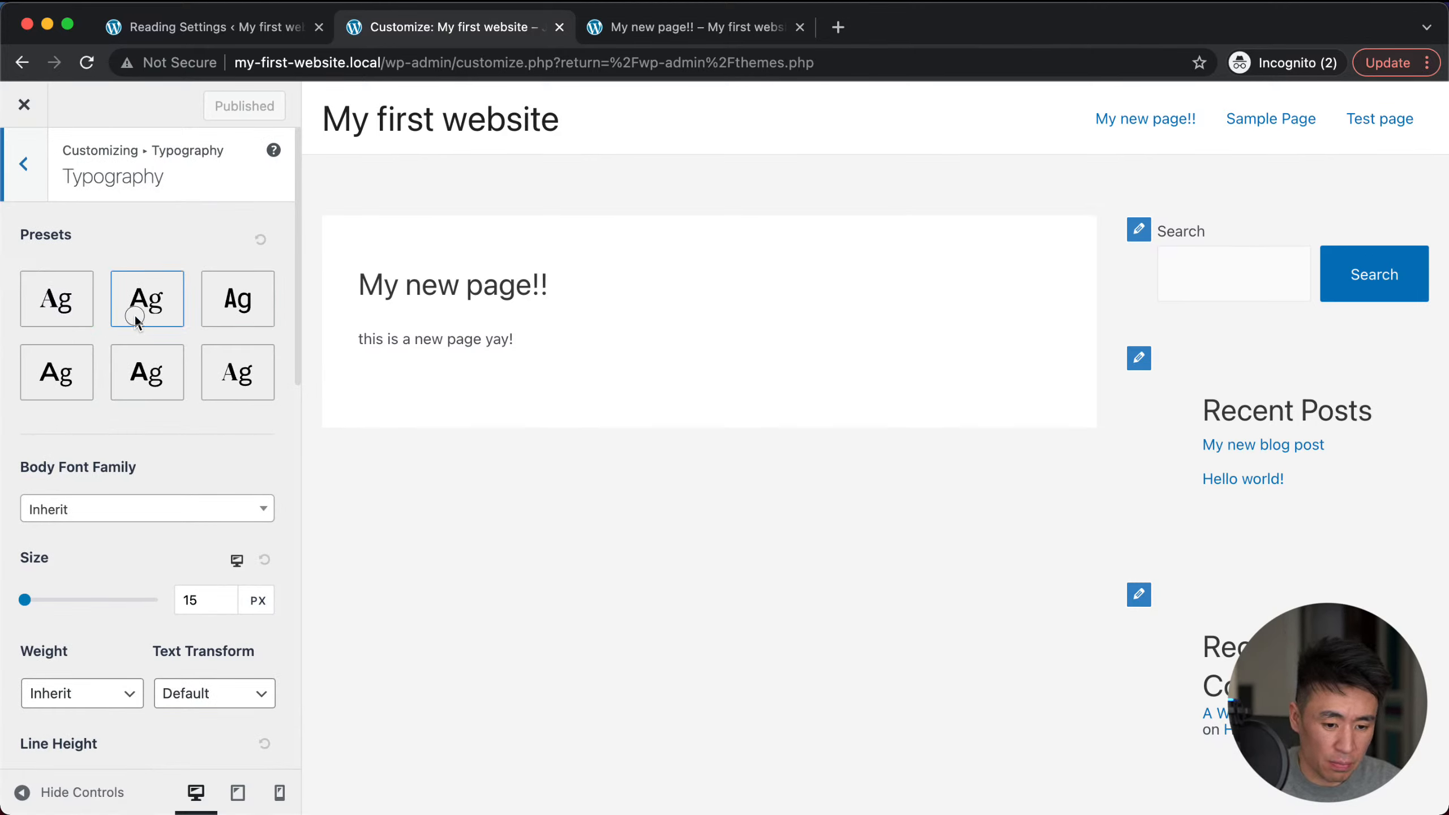
left_click(244, 311)
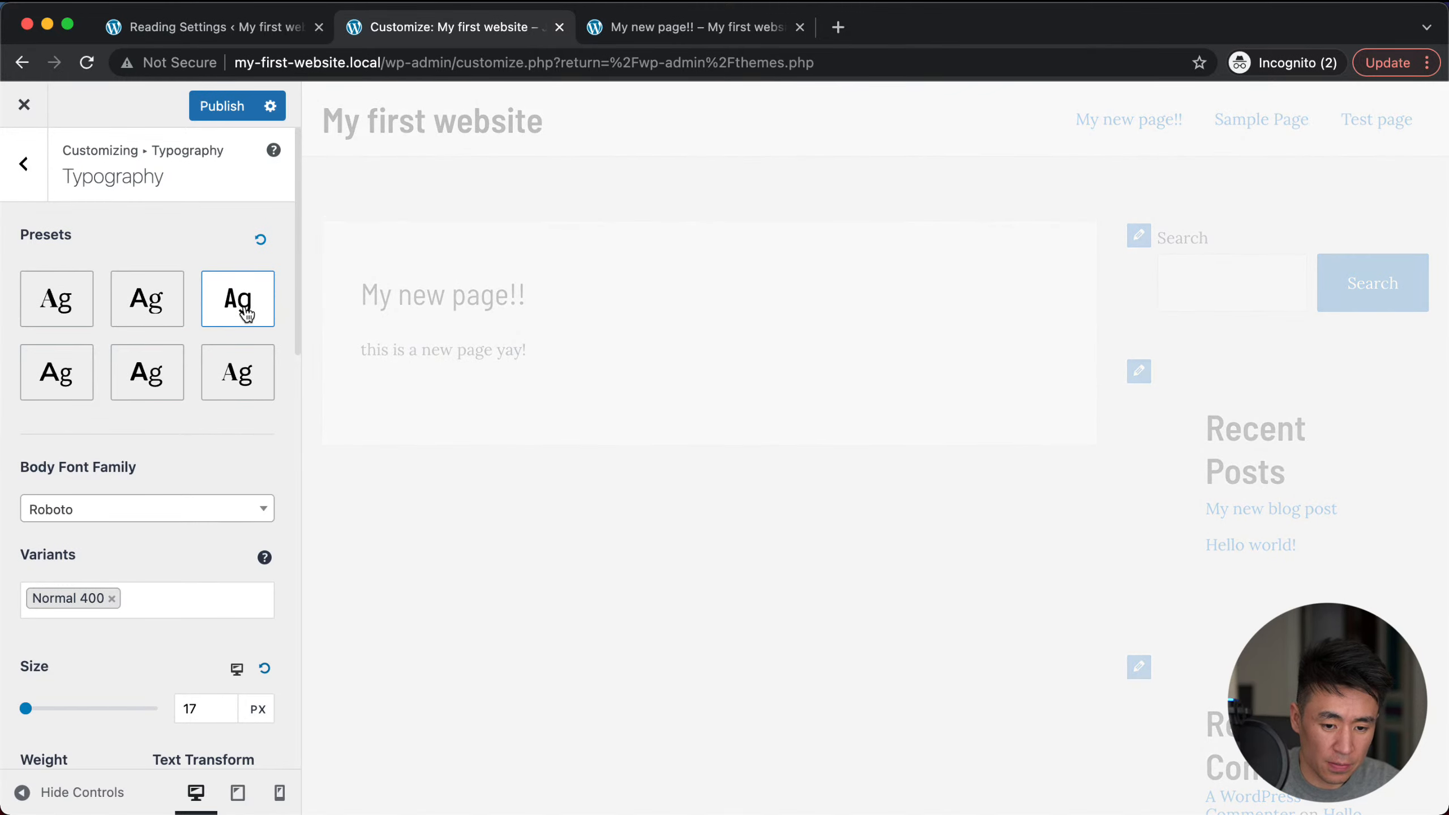
scroll(145, 532, "down", 5)
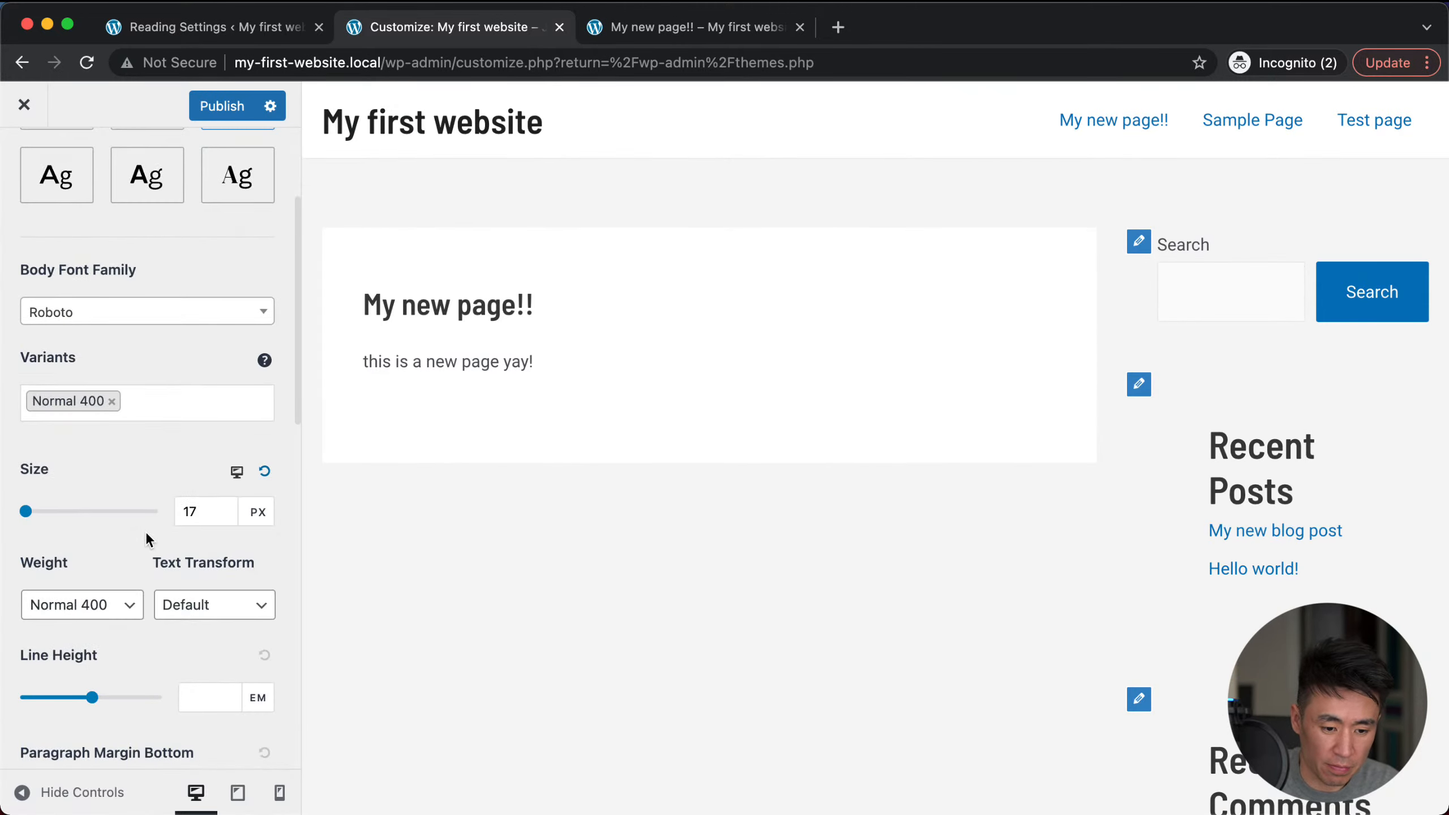
scroll(132, 569, "down", 6)
scroll(132, 570, "up", 1)
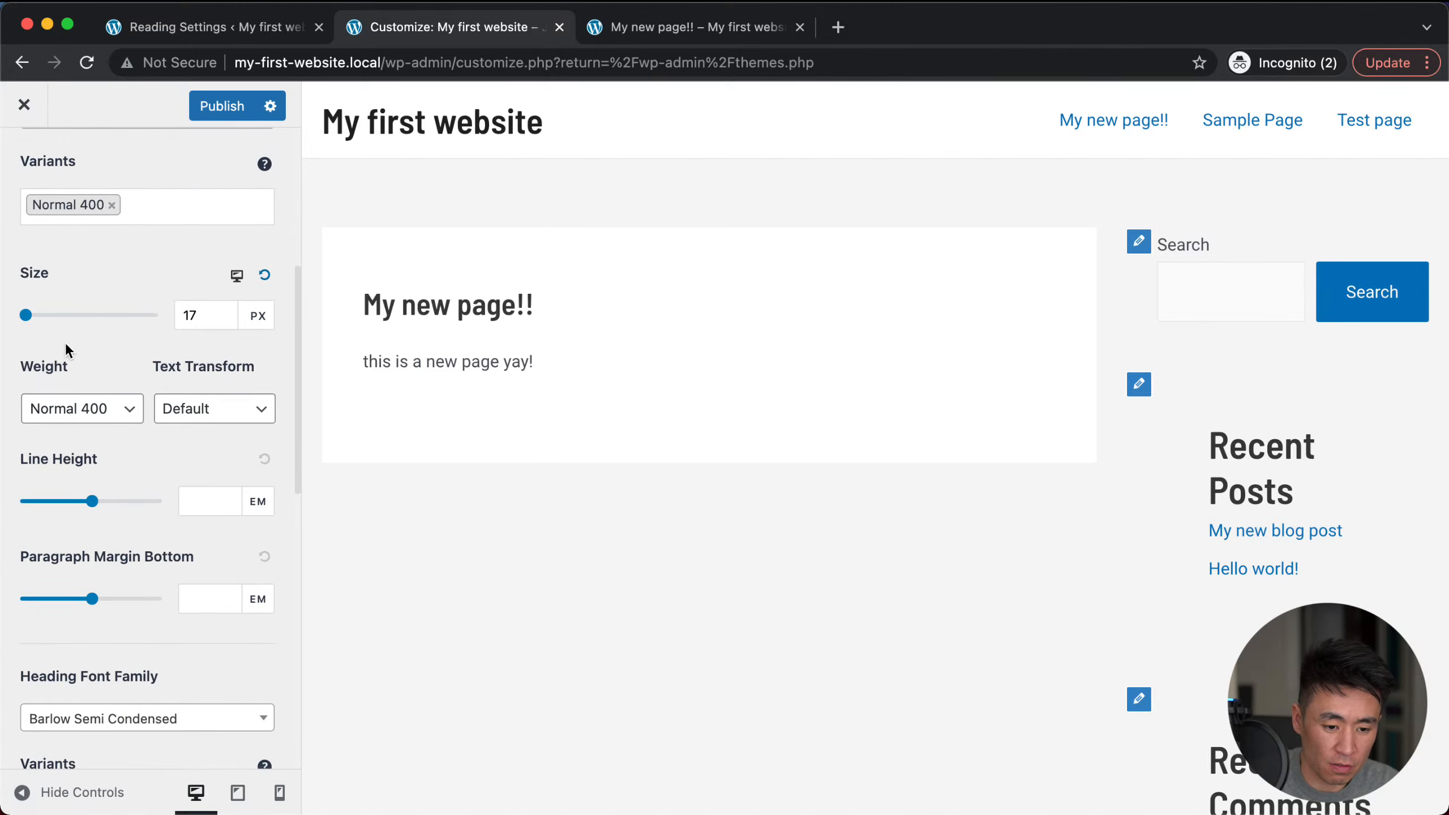
left_click_drag(26, 322, 34, 323)
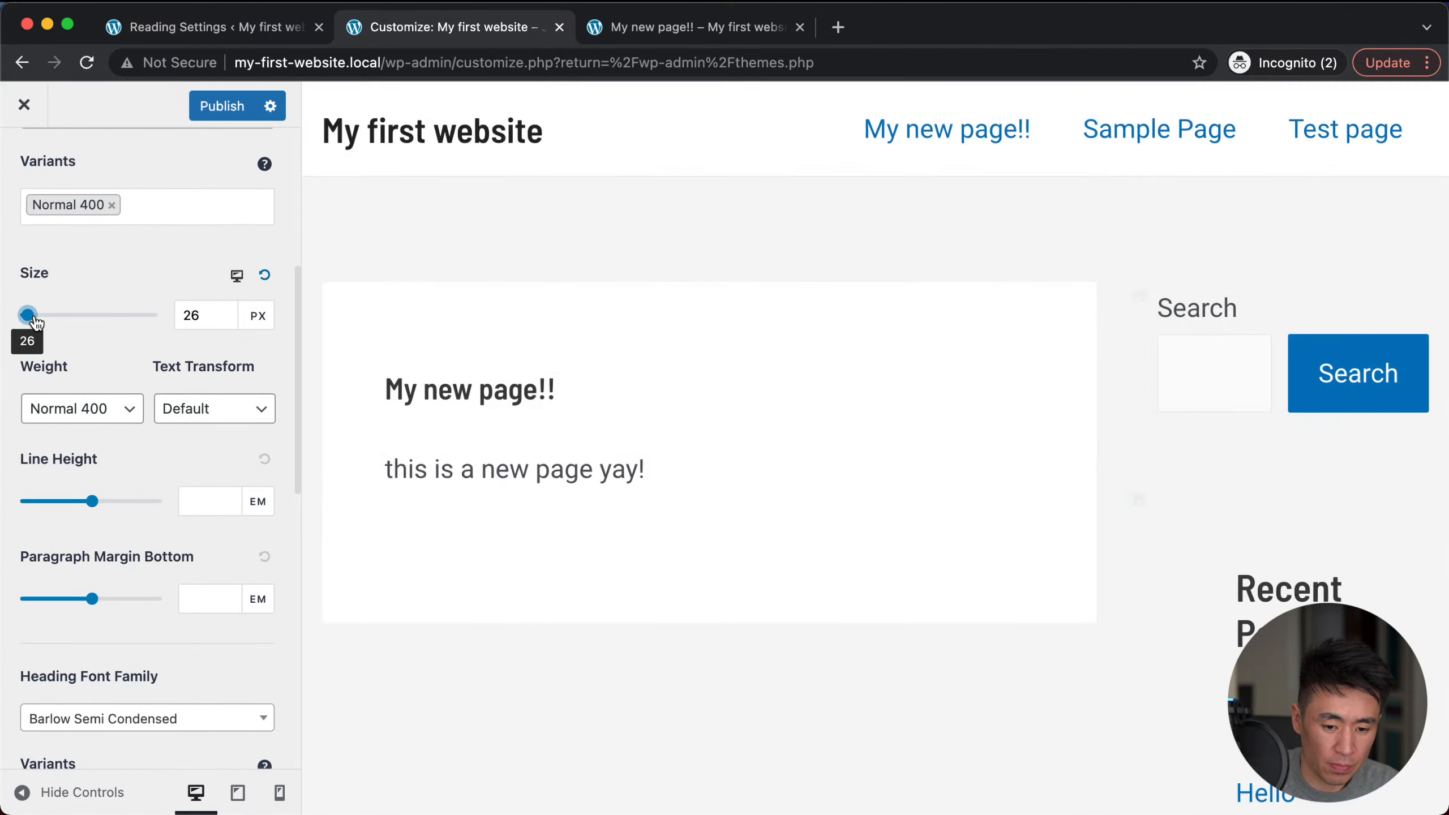
left_click_drag(34, 323, 33, 323)
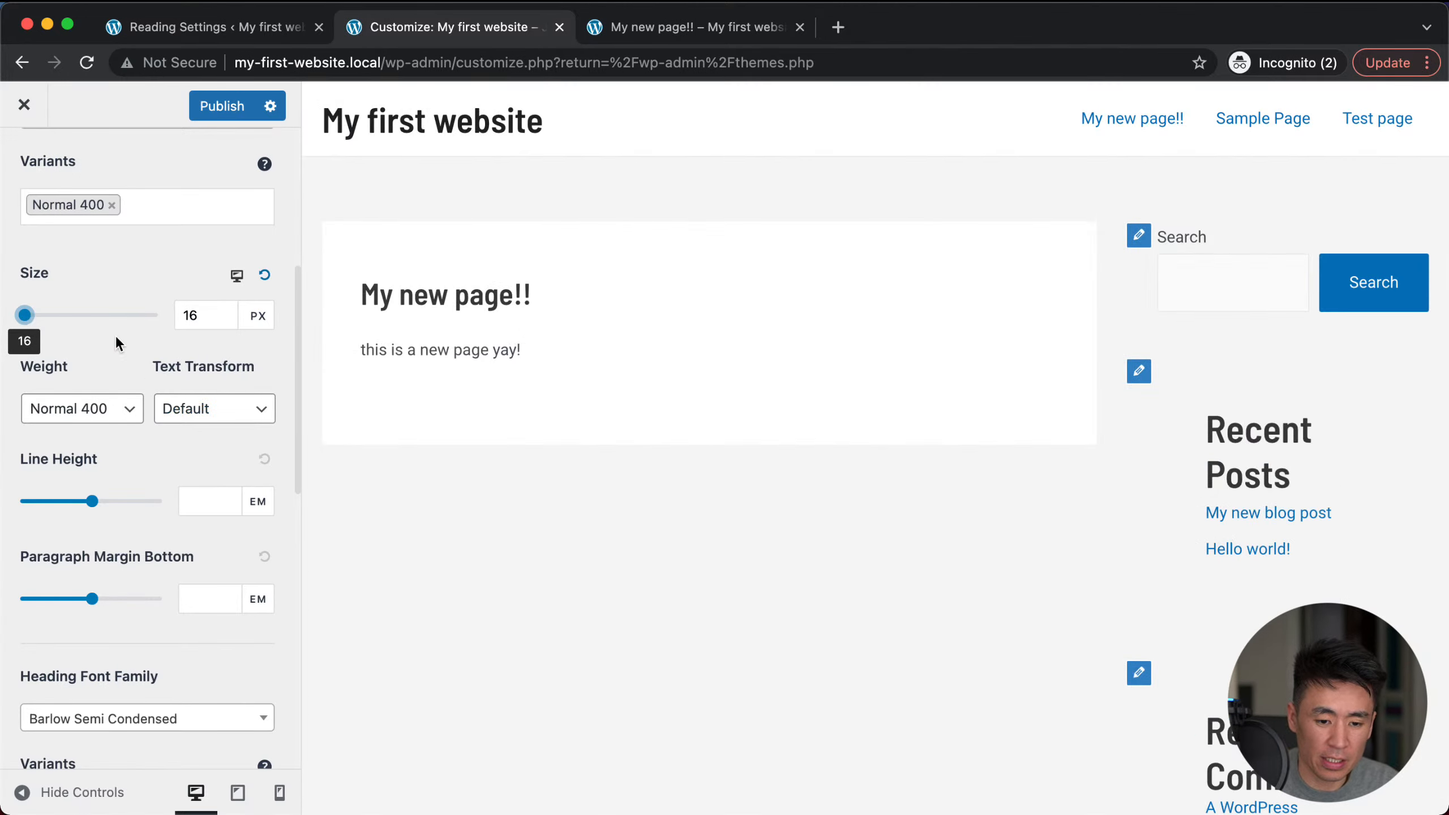
scroll(115, 501, "down", 3)
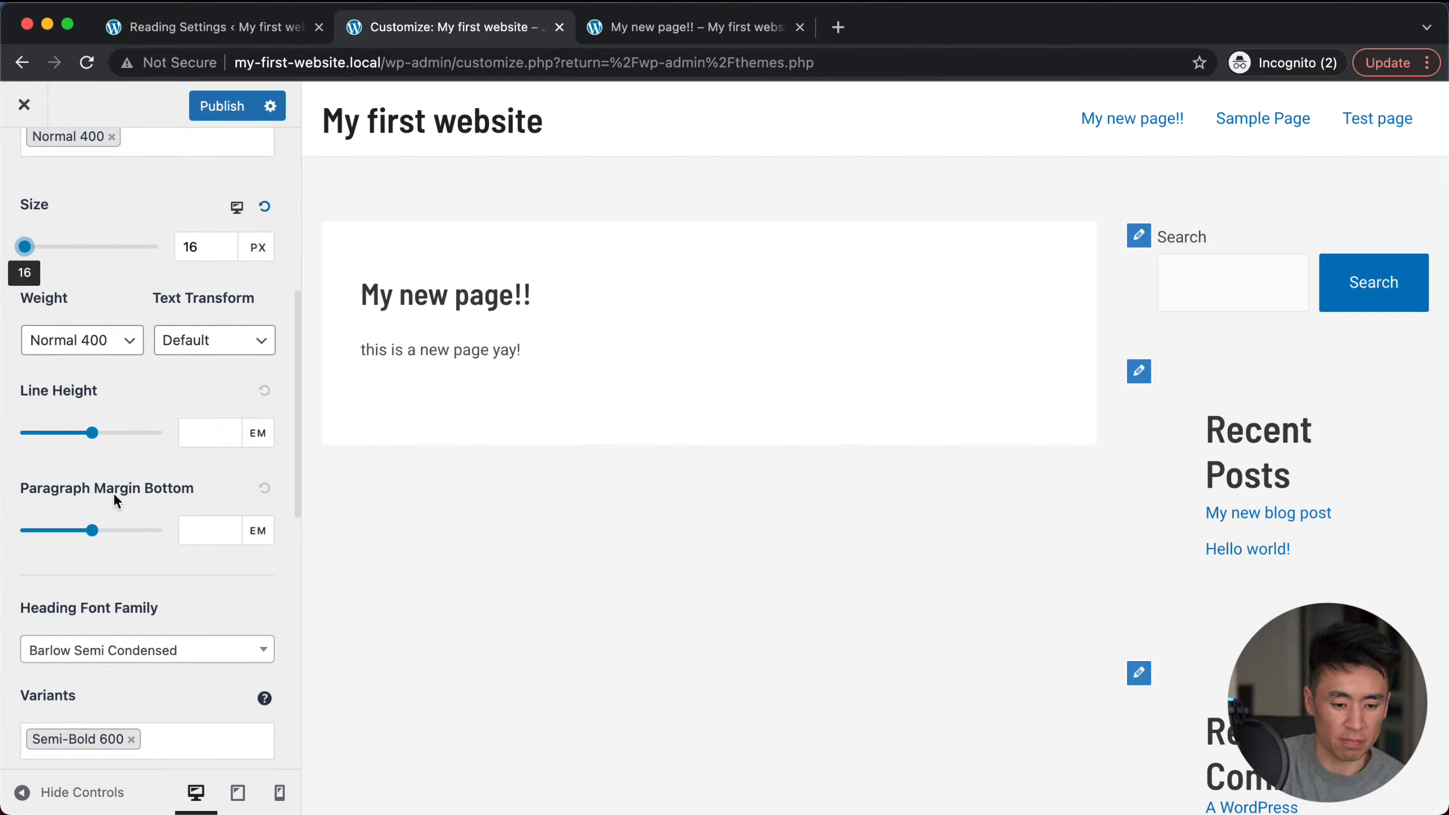
scroll(74, 525, "down", 7)
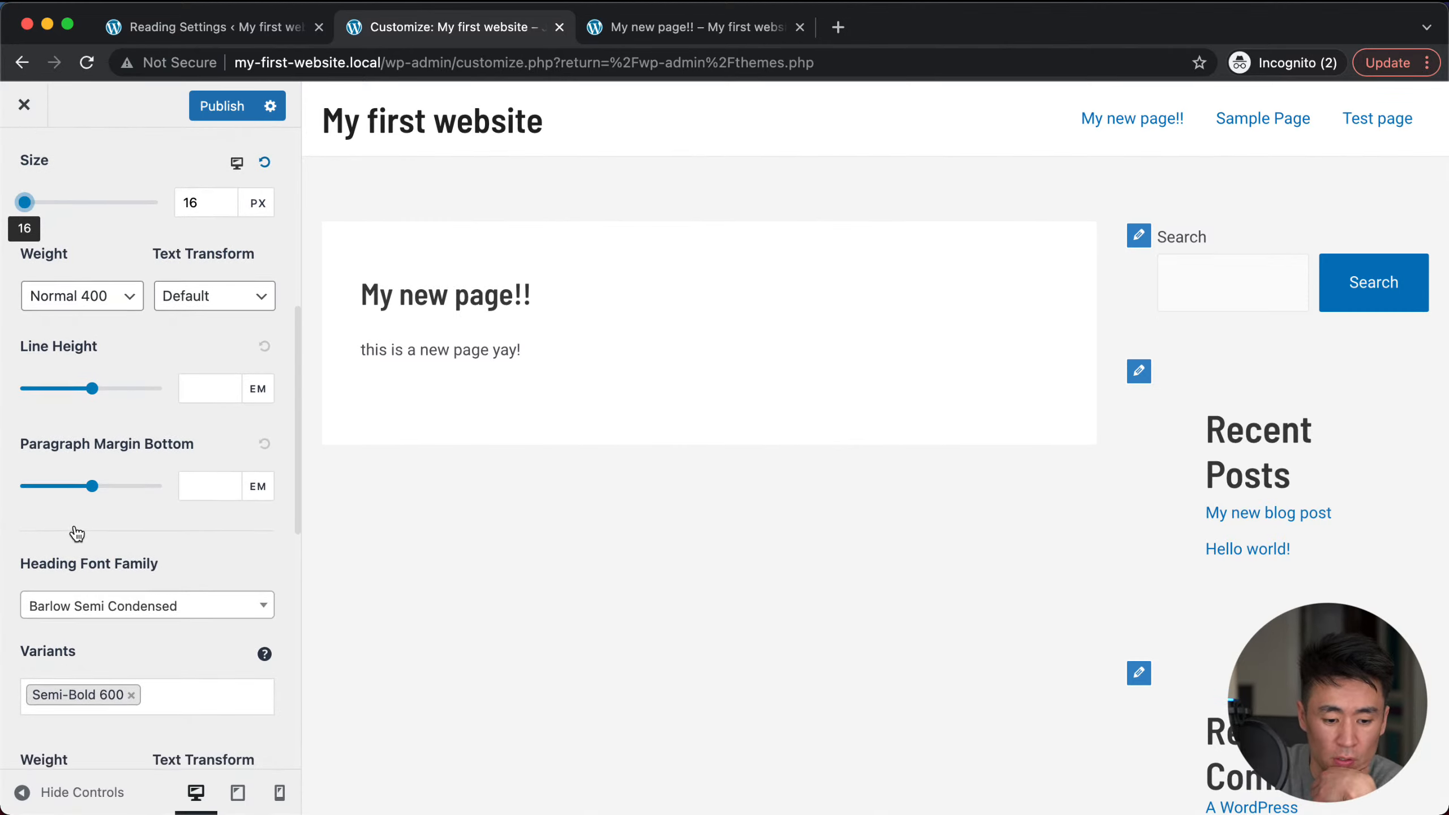
scroll(75, 525, "down", 20)
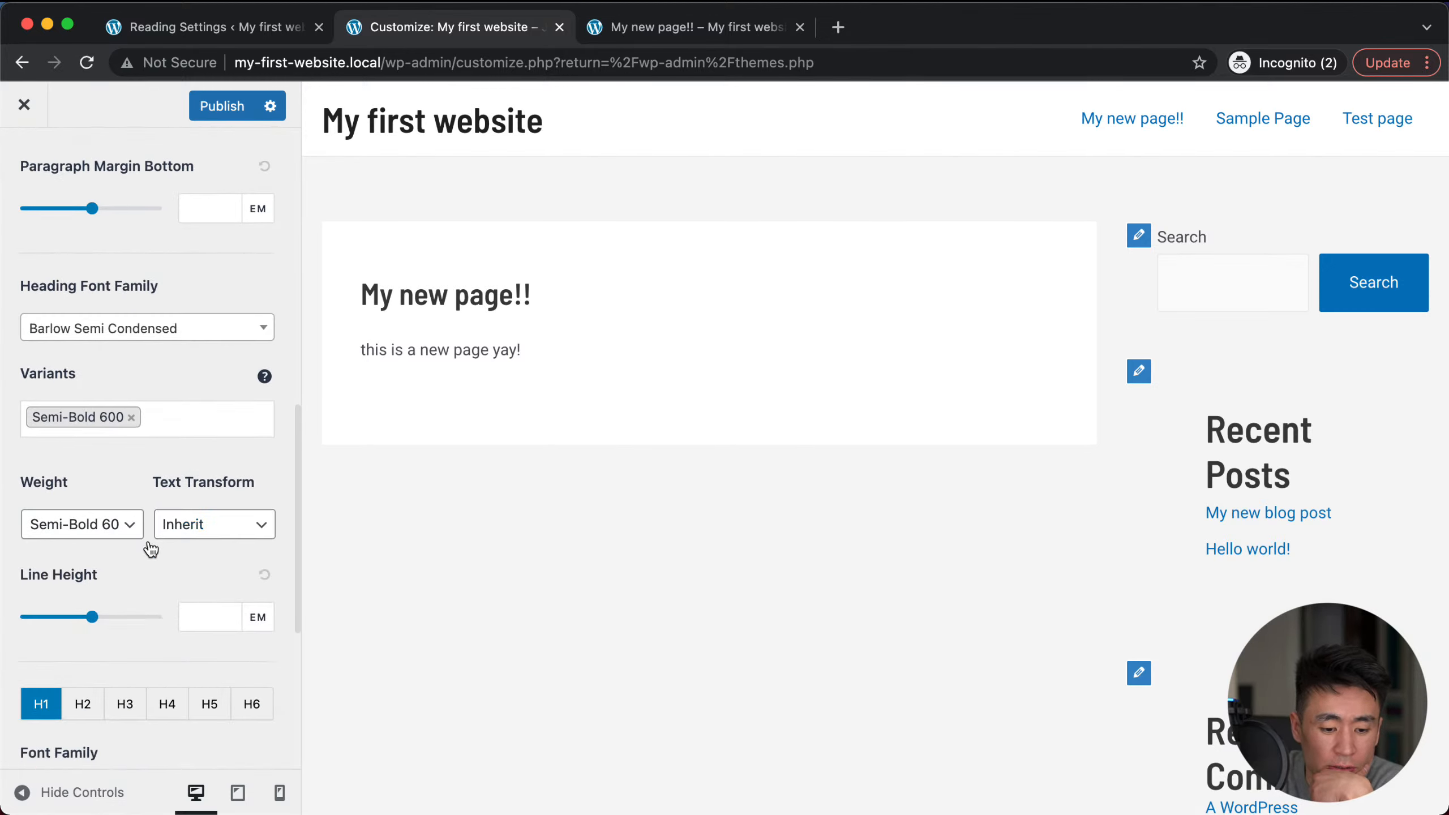
scroll(149, 549, "down", 3)
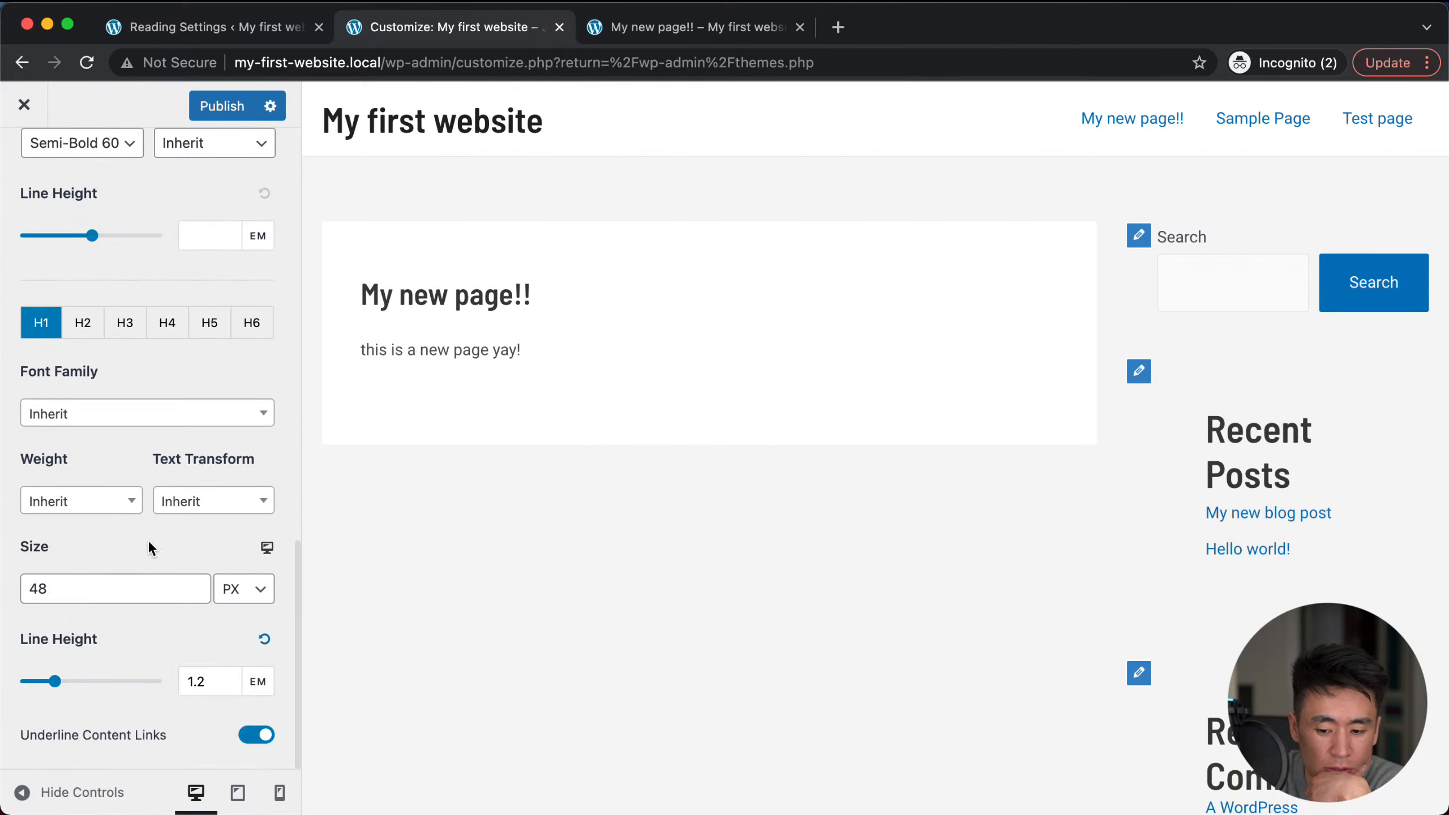
scroll(153, 363, "up", 10)
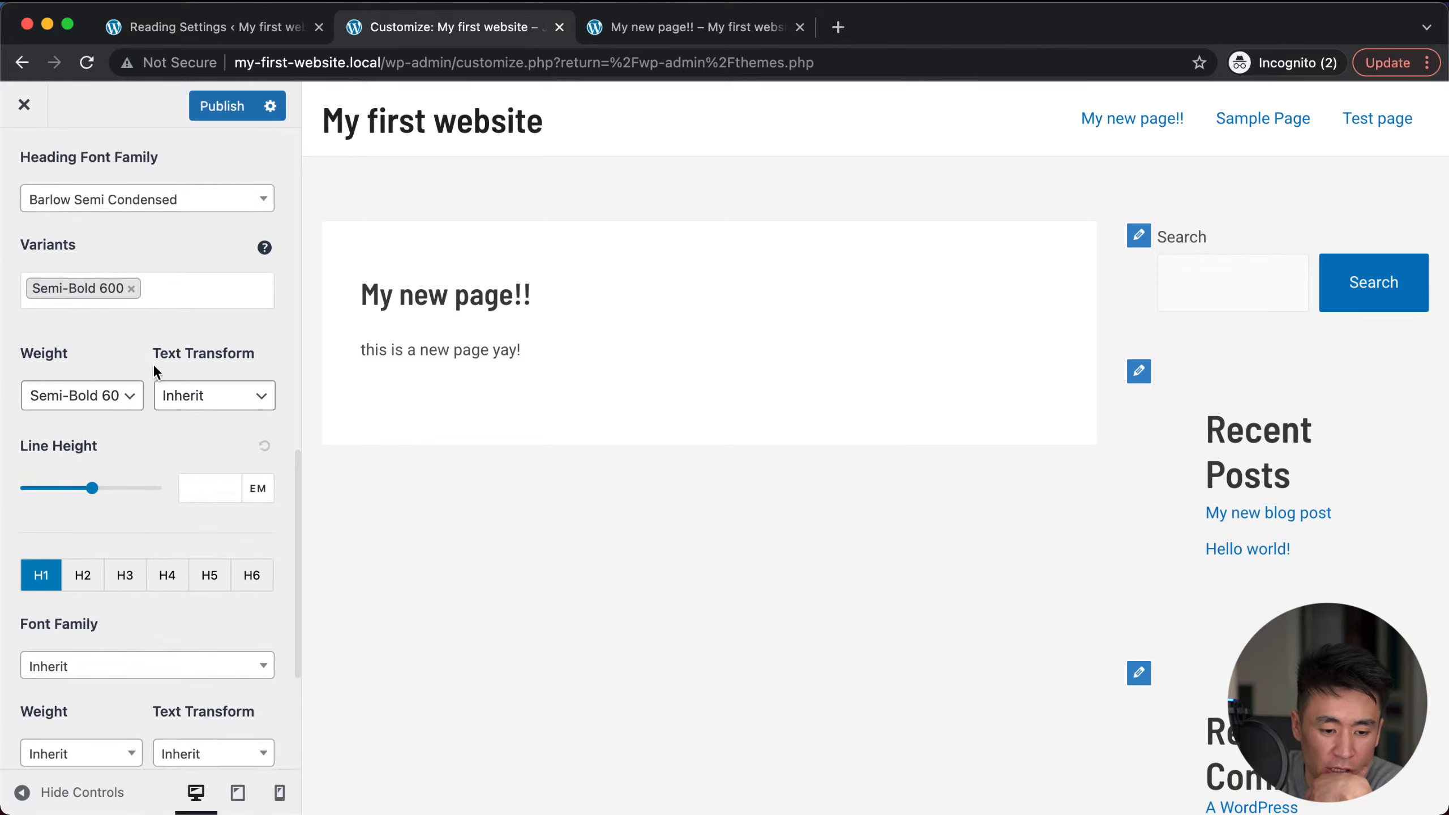
scroll(149, 515, "down", 9)
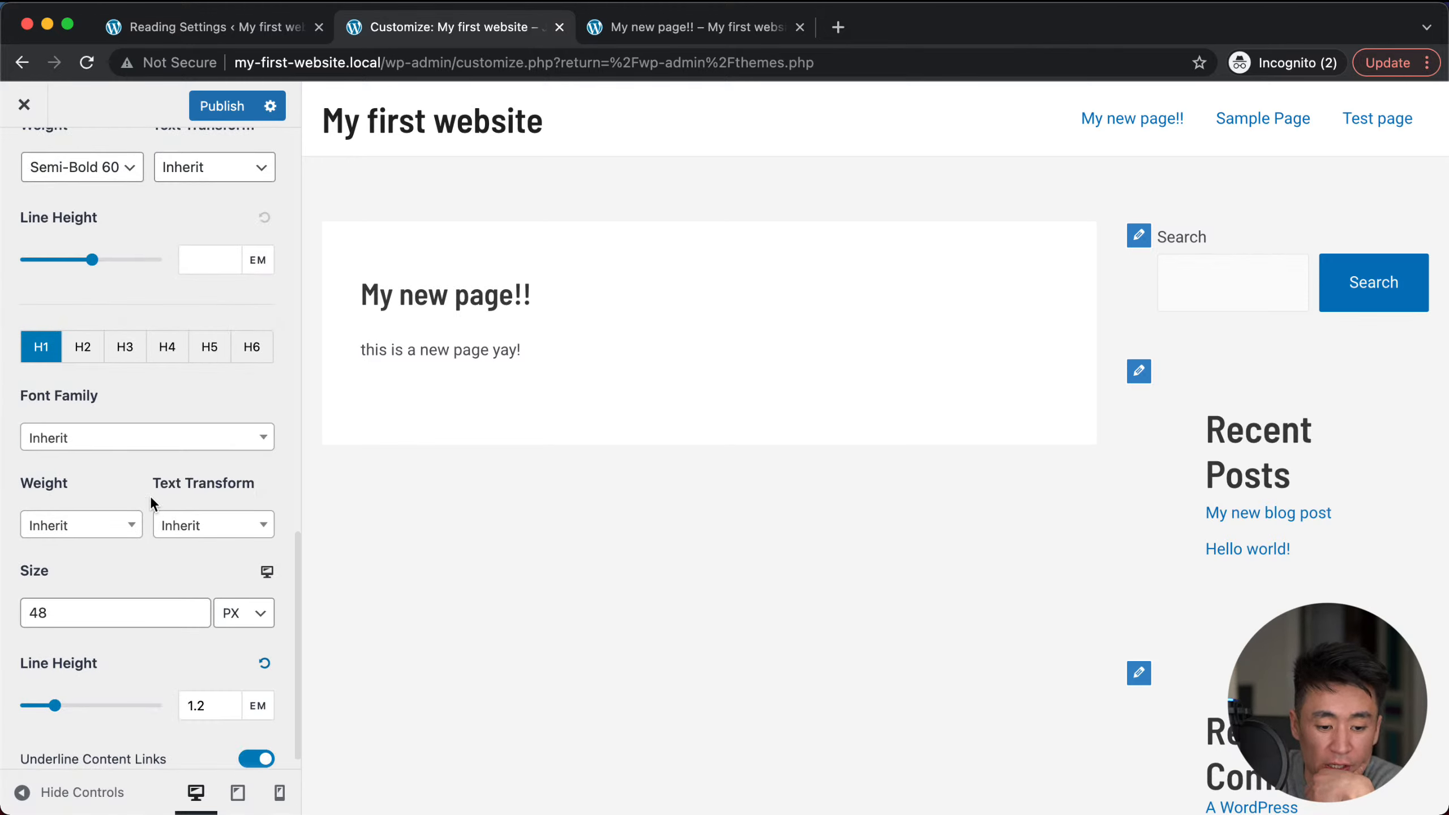
scroll(150, 496, "down", 1)
scroll(150, 496, "up", 20)
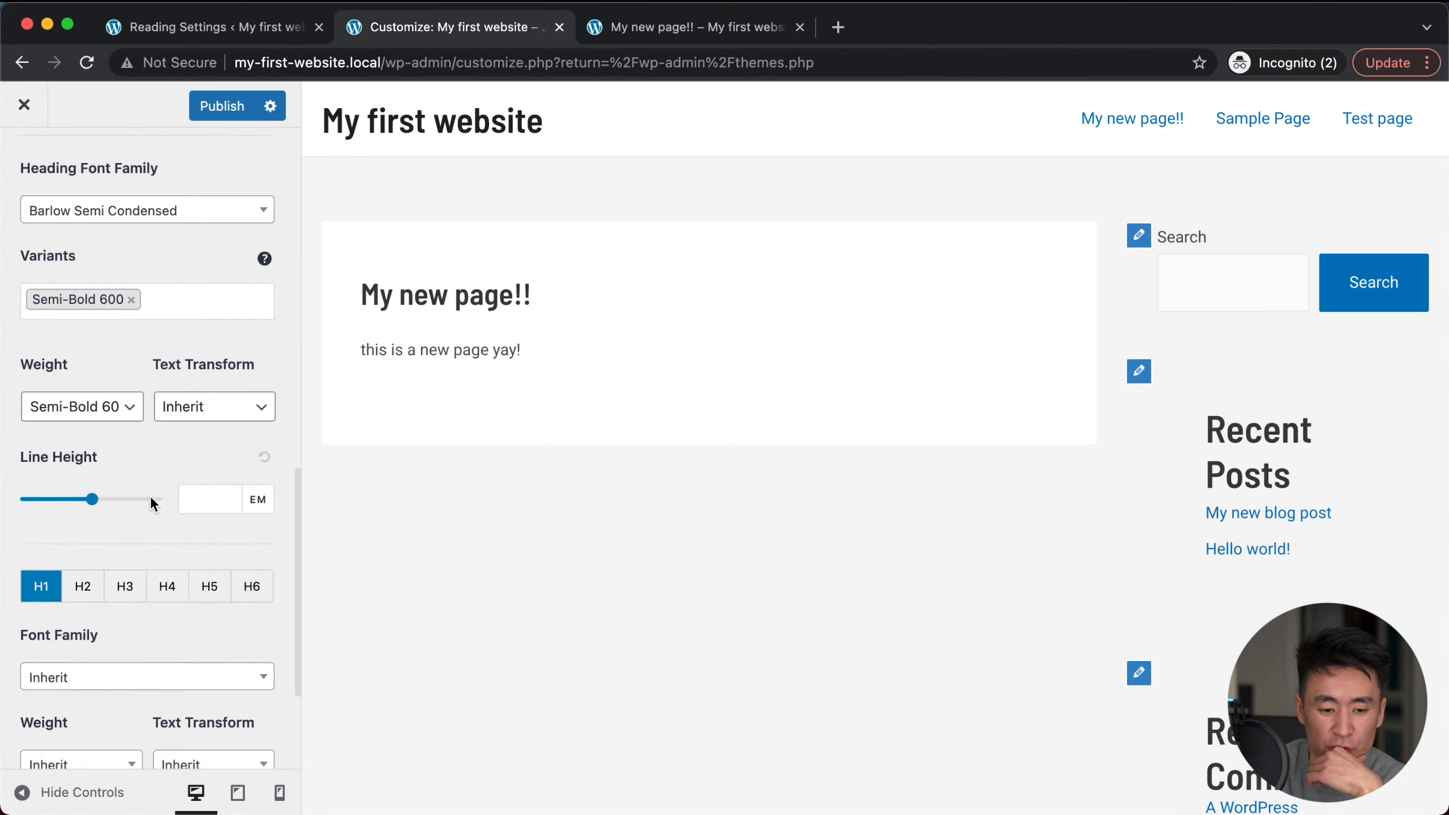
Step: Open the Global colour settings and switch to the third colour palette
left_click(24, 165)
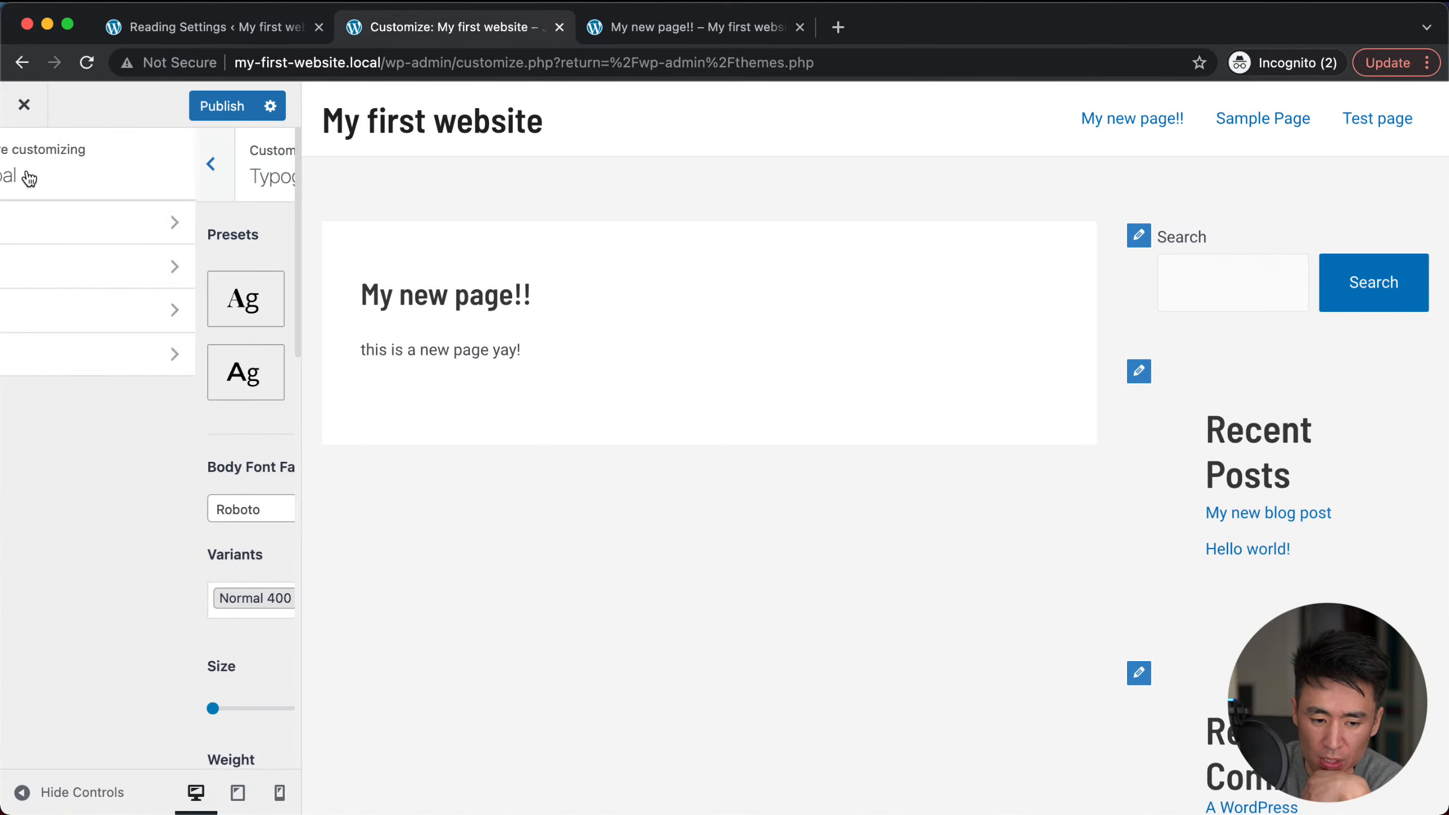
left_click(87, 279)
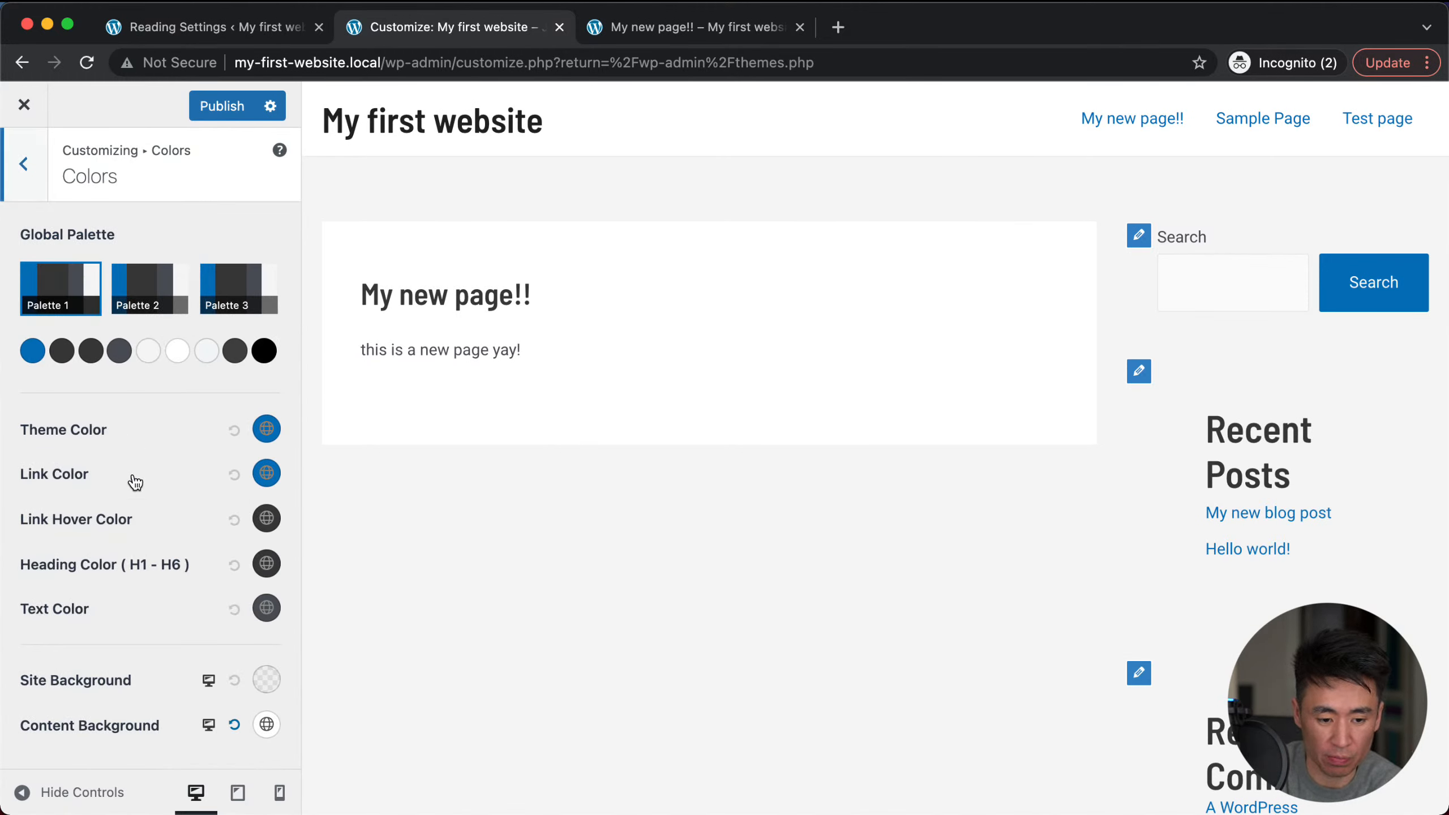
left_click(146, 282)
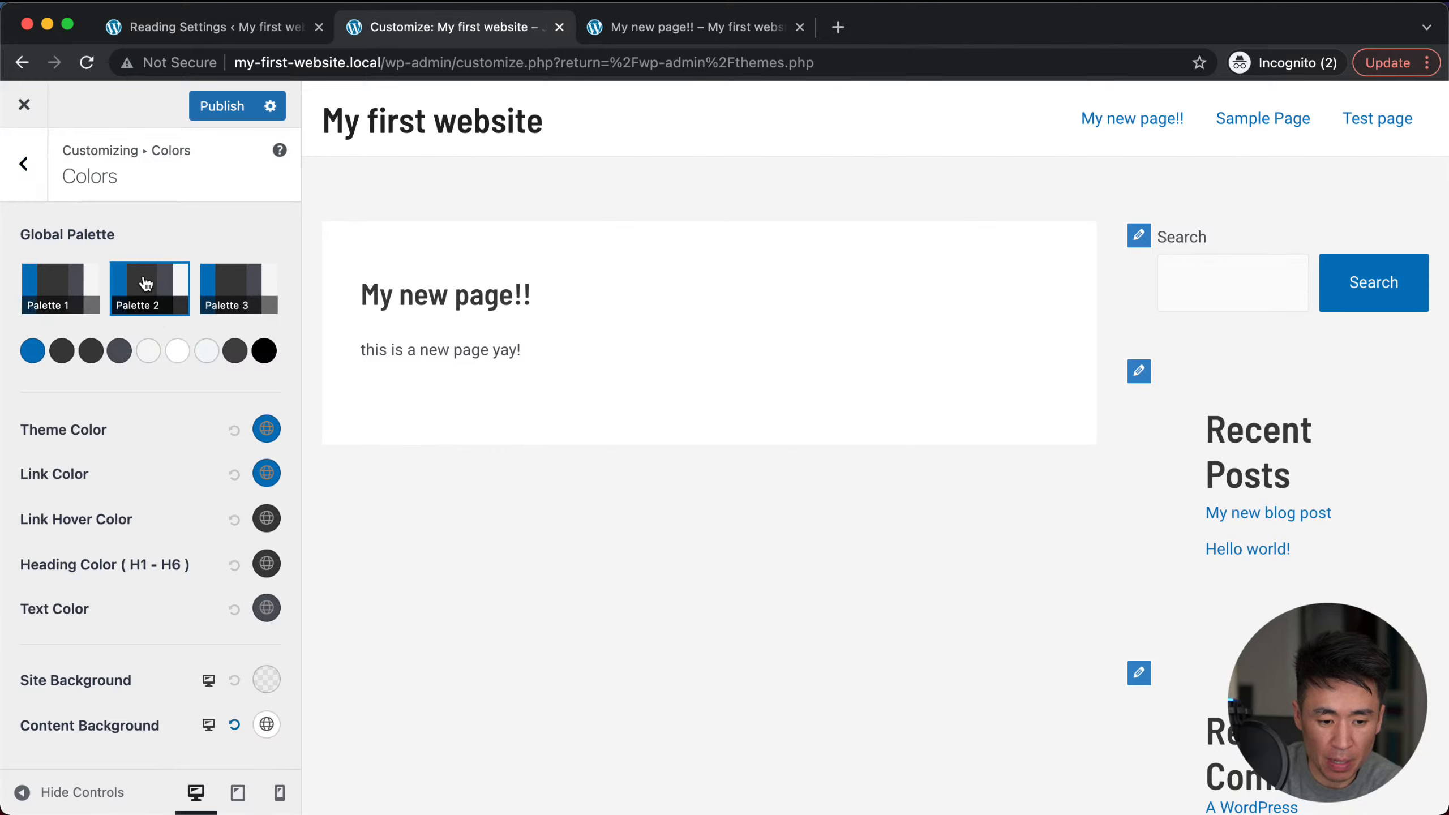
left_click(224, 304)
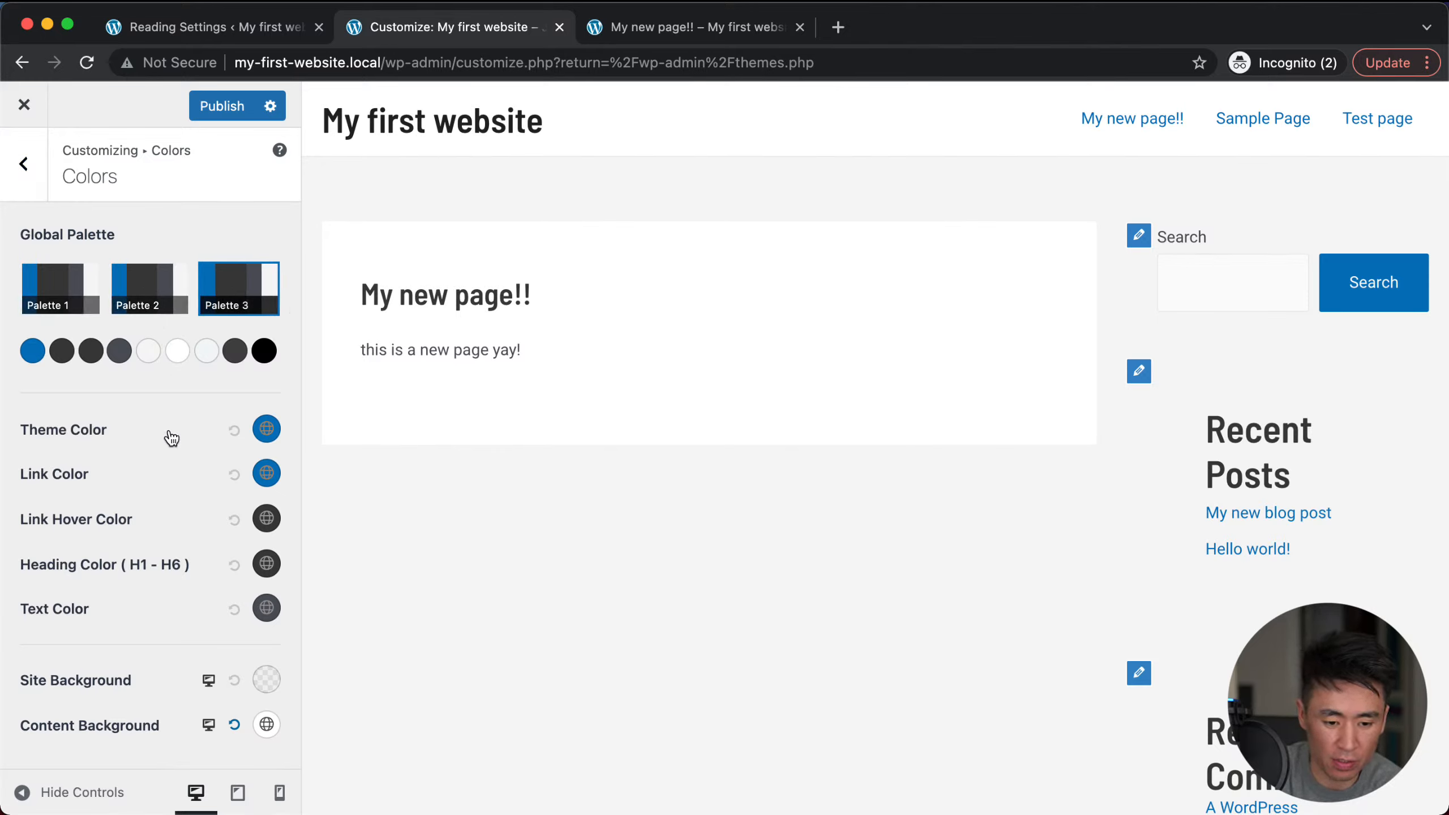
Step: Set the Theme Color to green #41CC76 using the colour picker
left_click(264, 431)
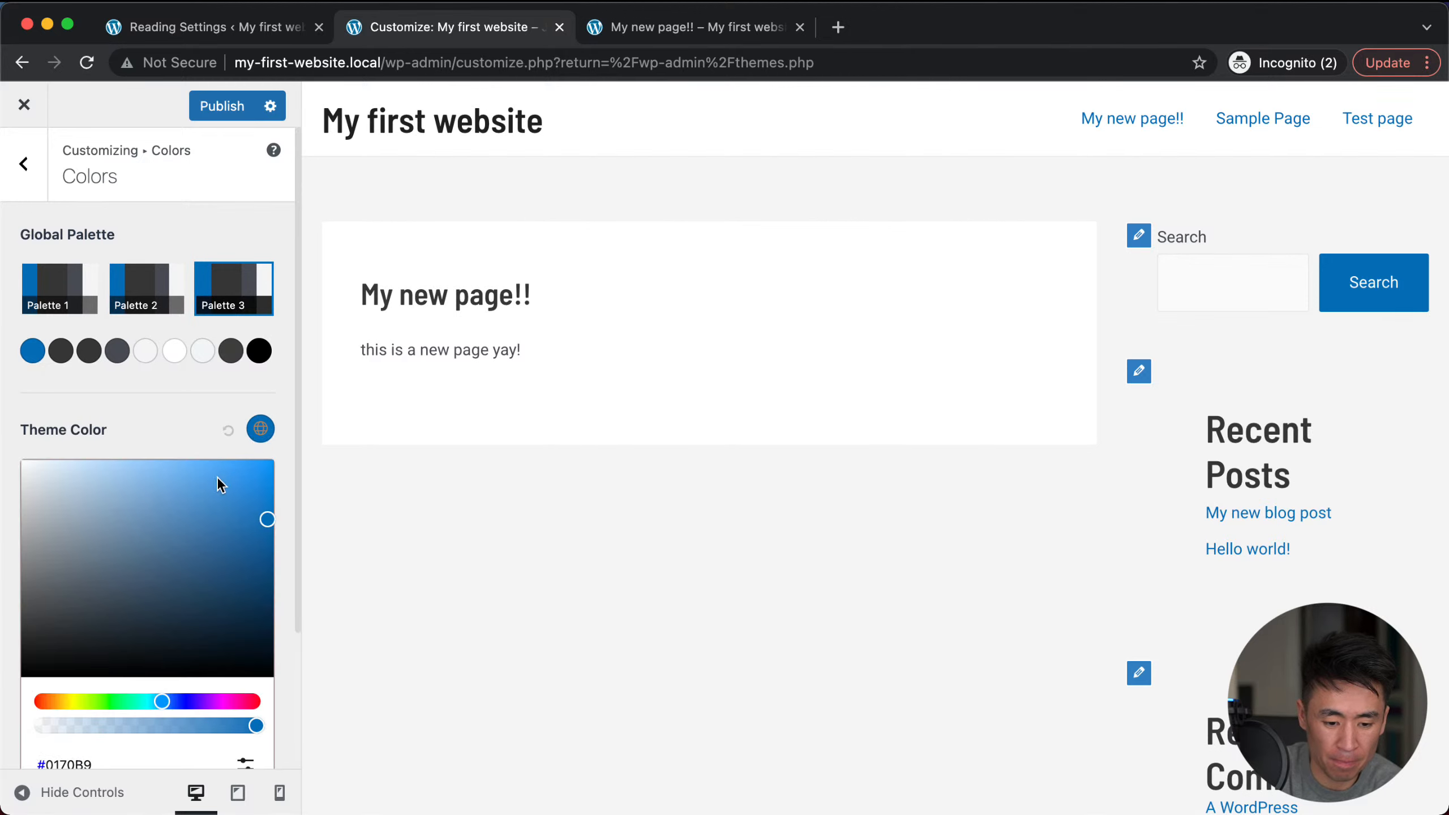
left_click(191, 502)
left_click(220, 701)
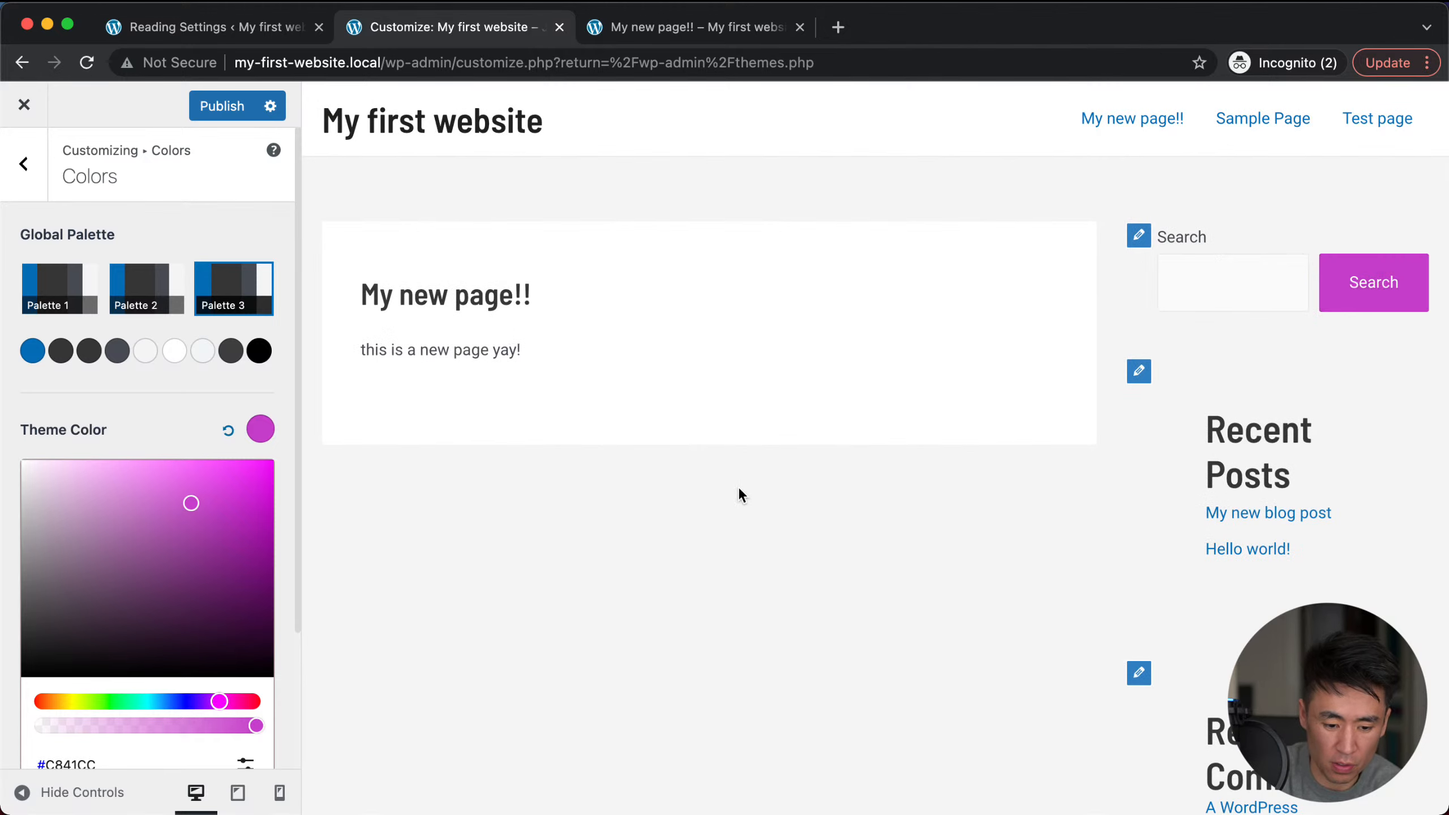
left_click(226, 701)
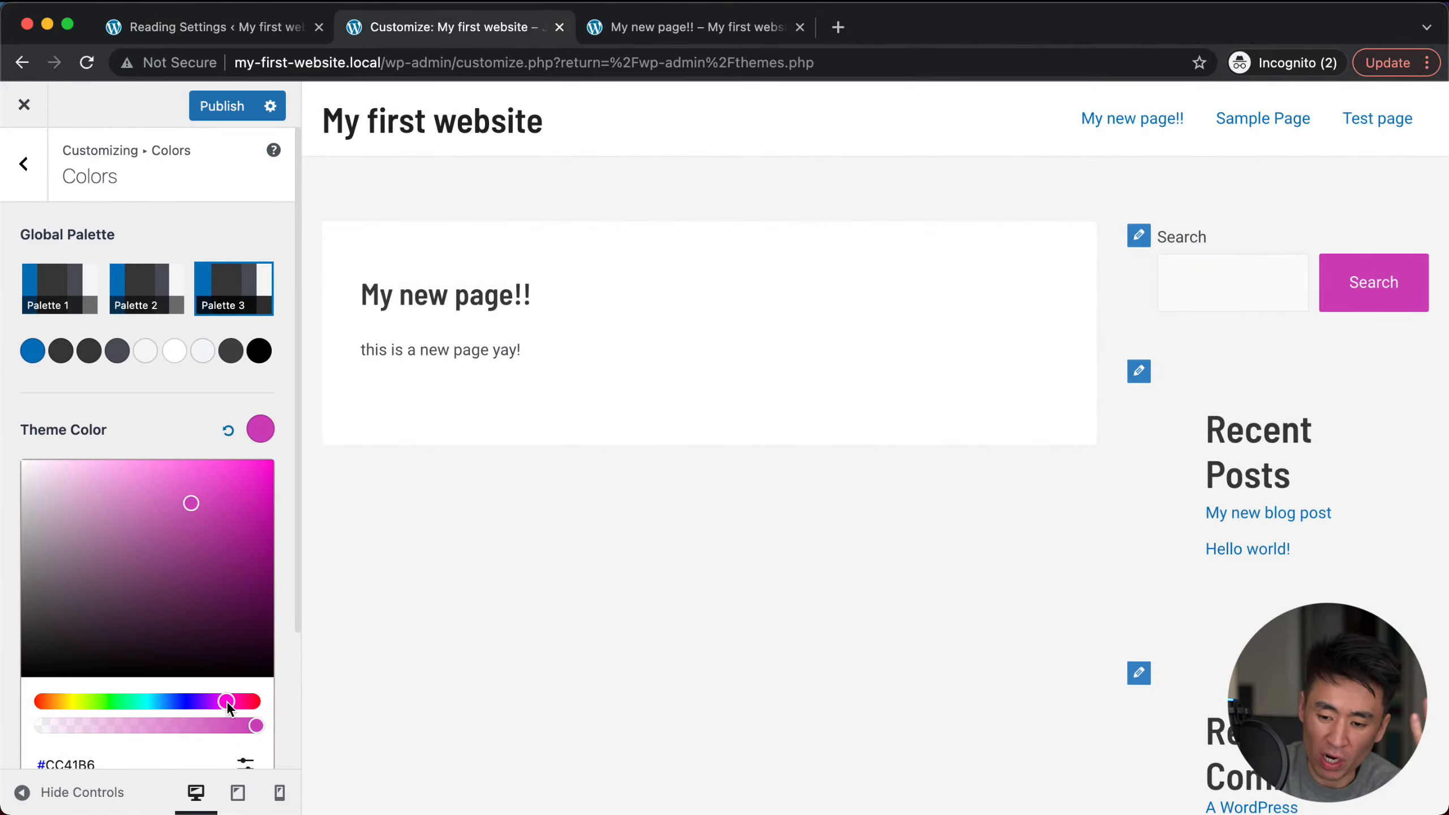
left_click(41, 702)
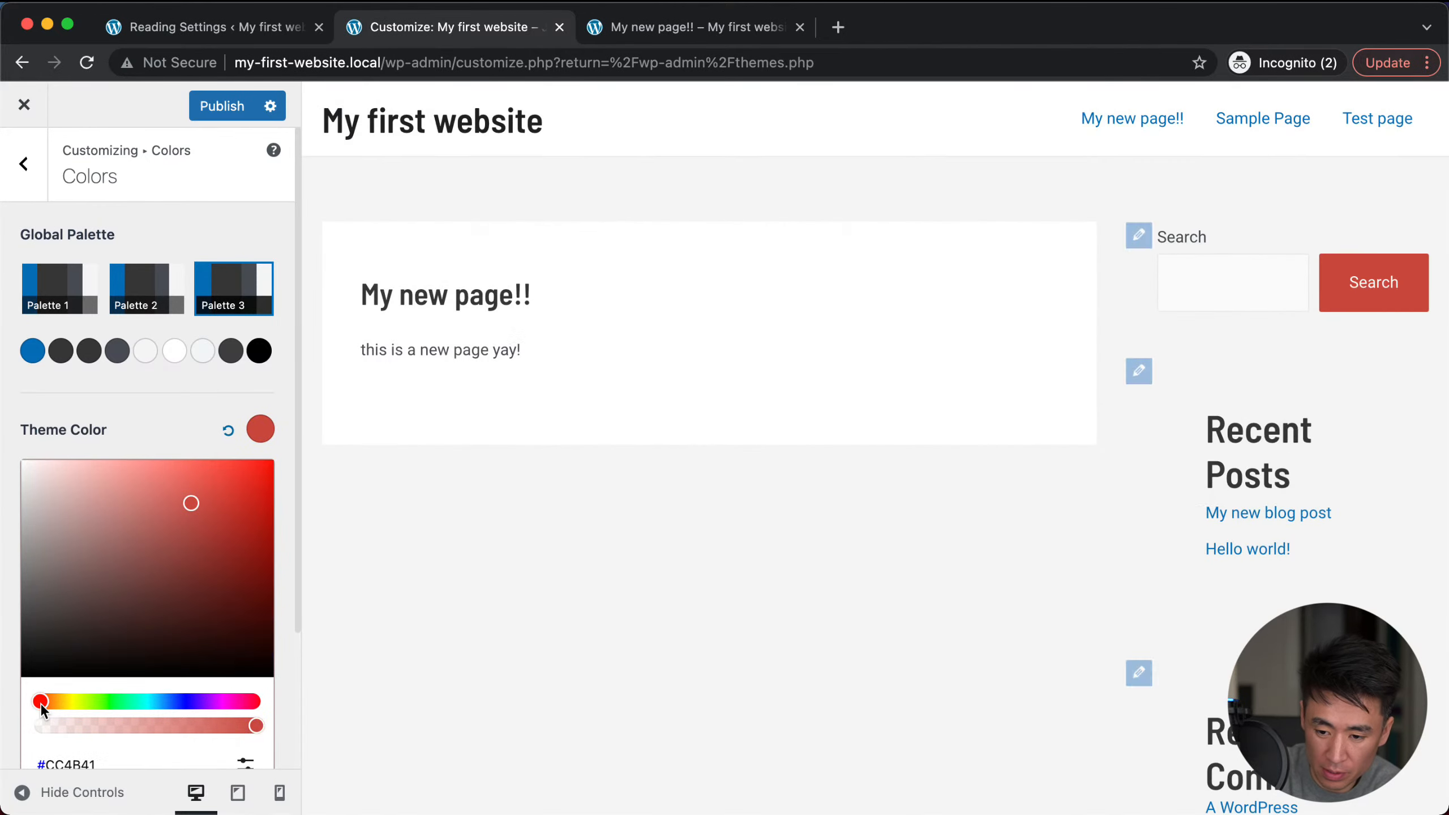
left_click(57, 701)
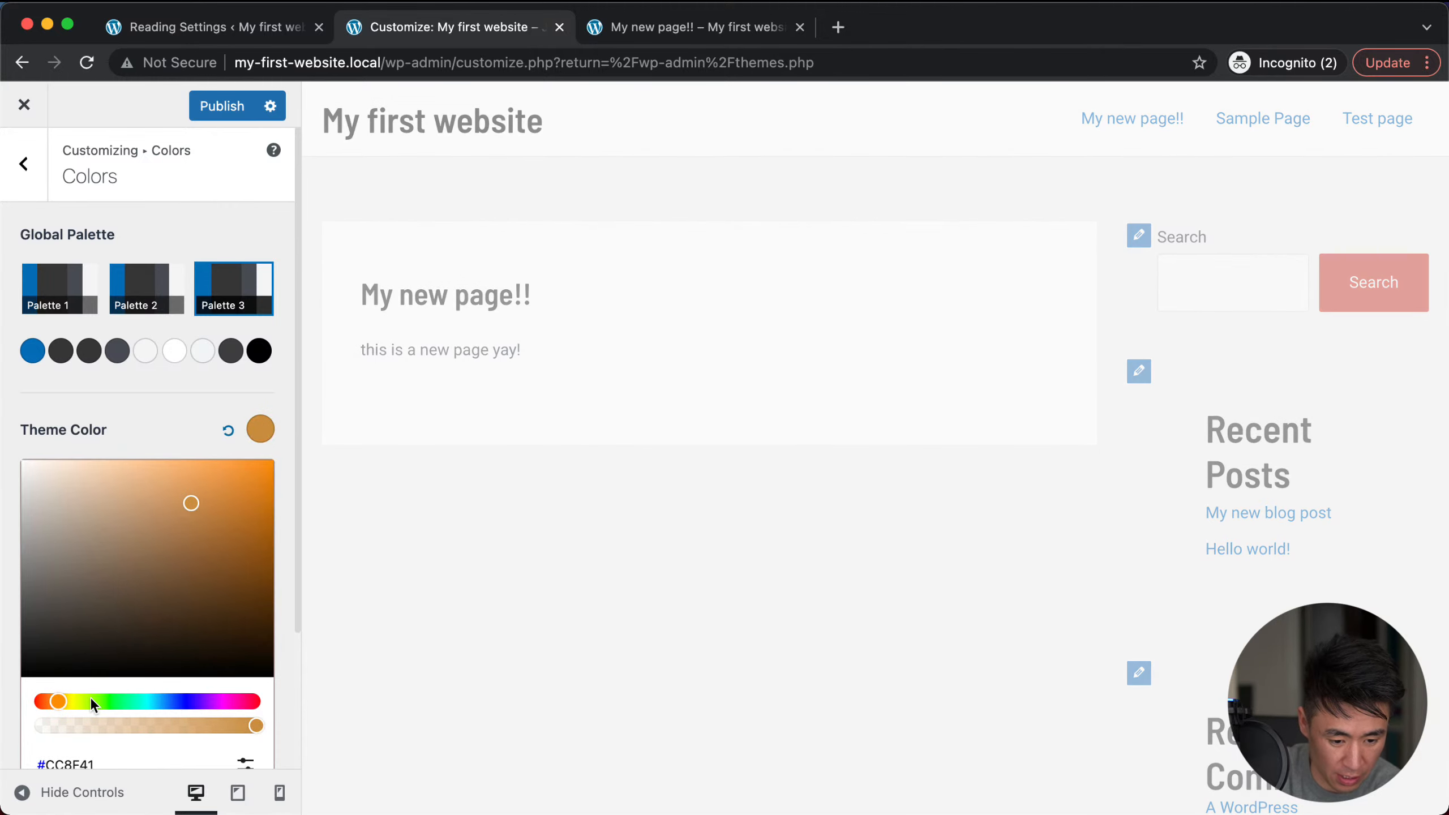
left_click(125, 701)
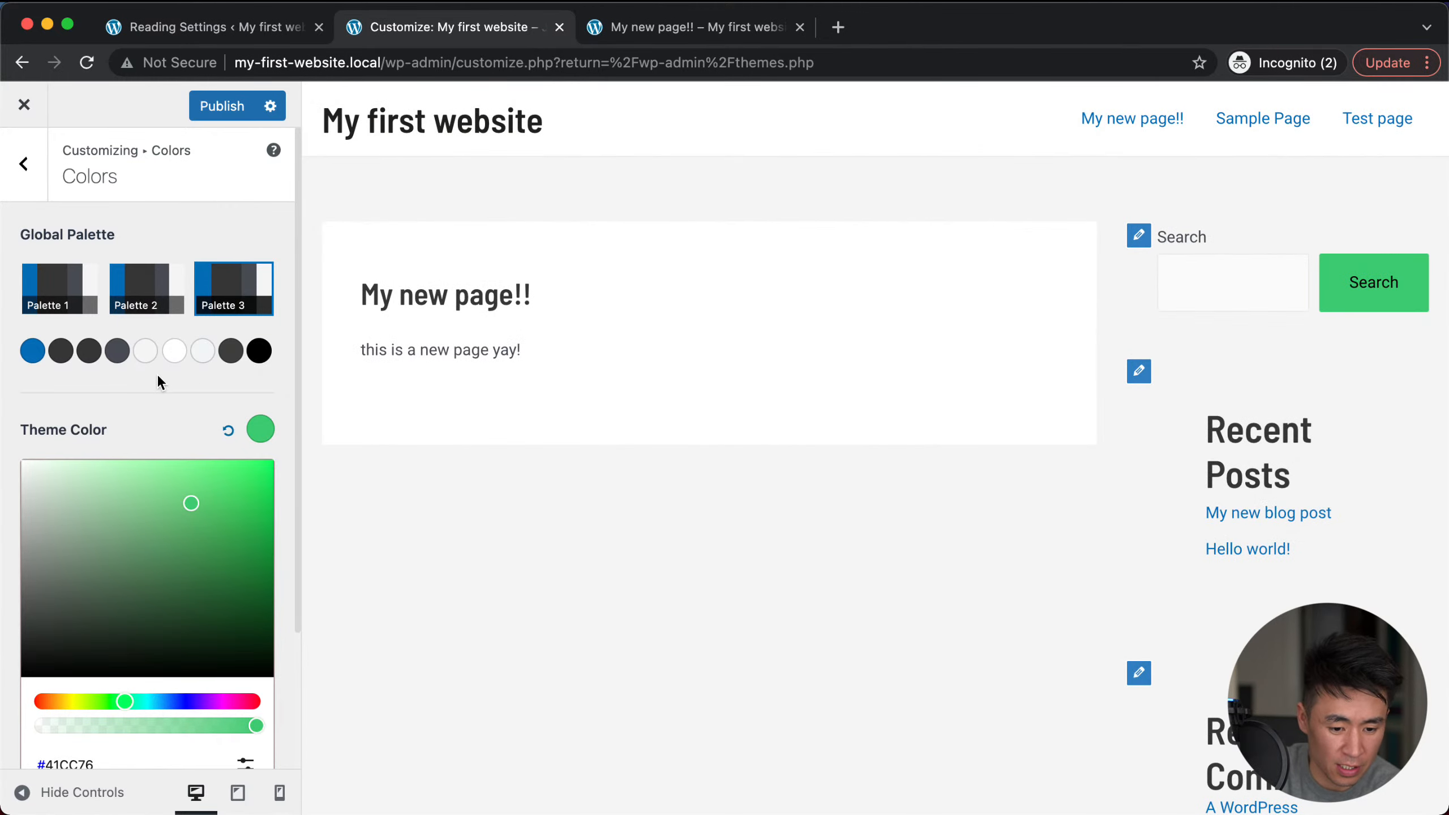
left_click(141, 393)
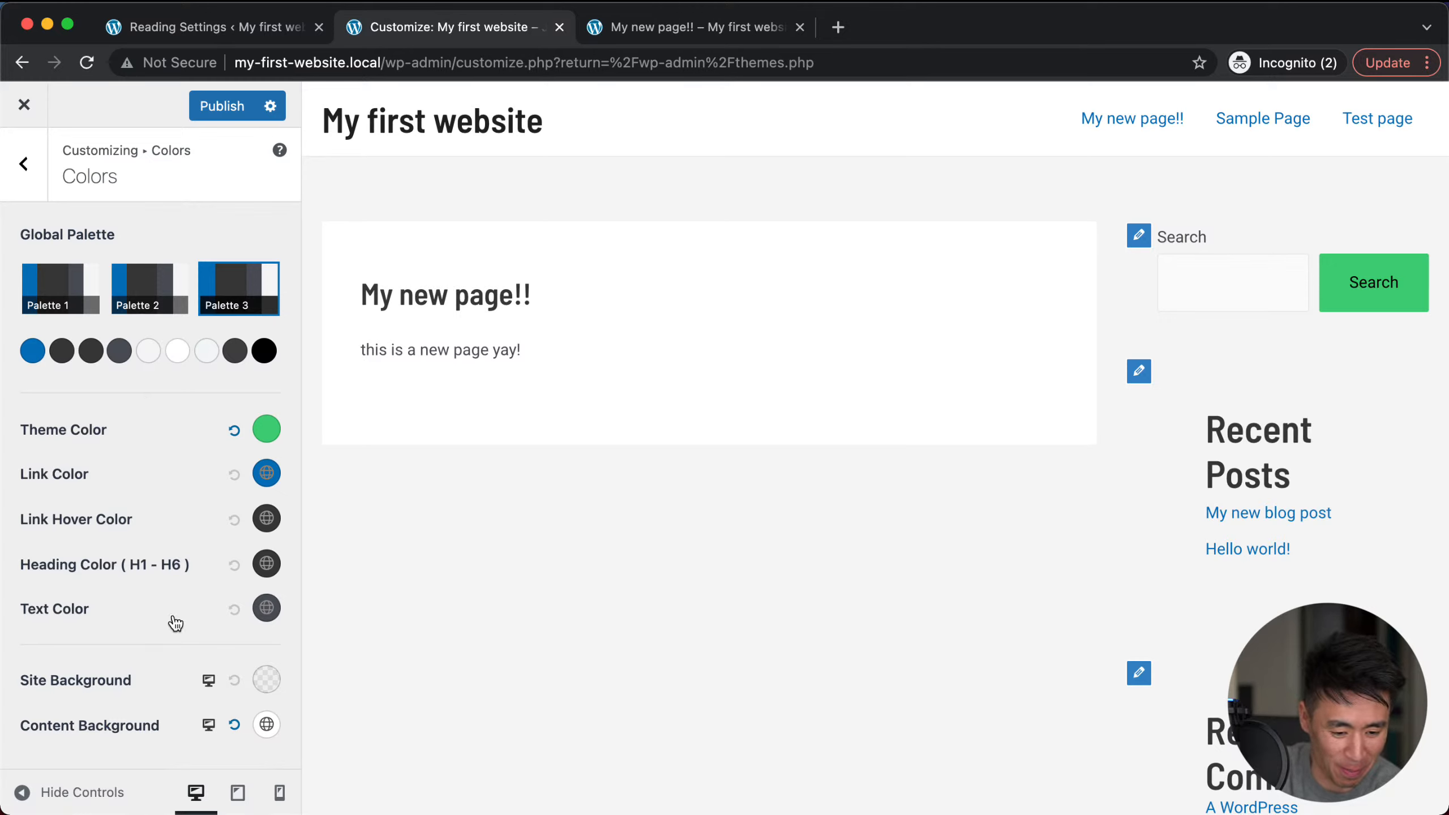
Step: In Global > Container, set the Container Width to exactly 1000 px
left_click(23, 164)
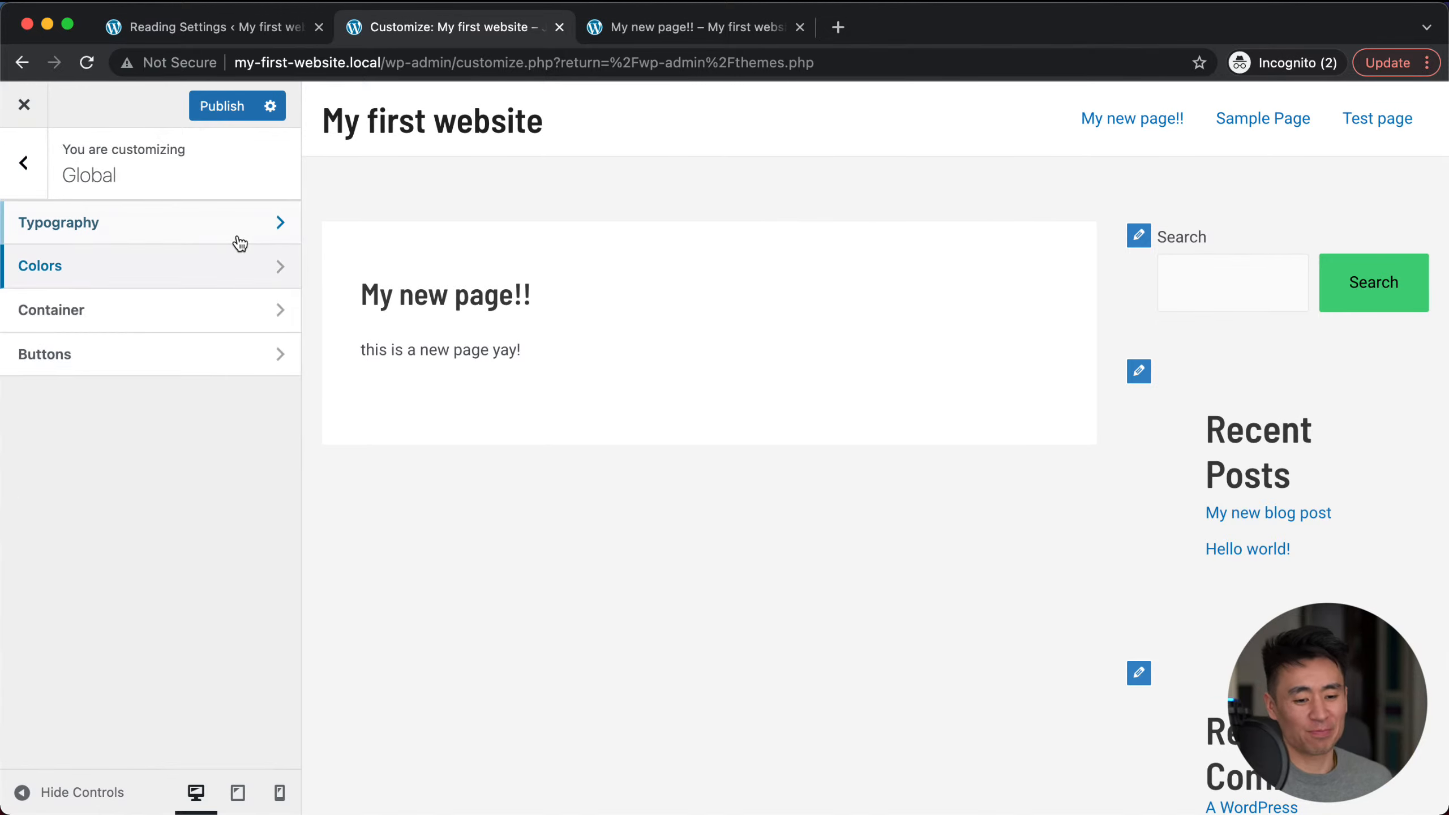
left_click(104, 317)
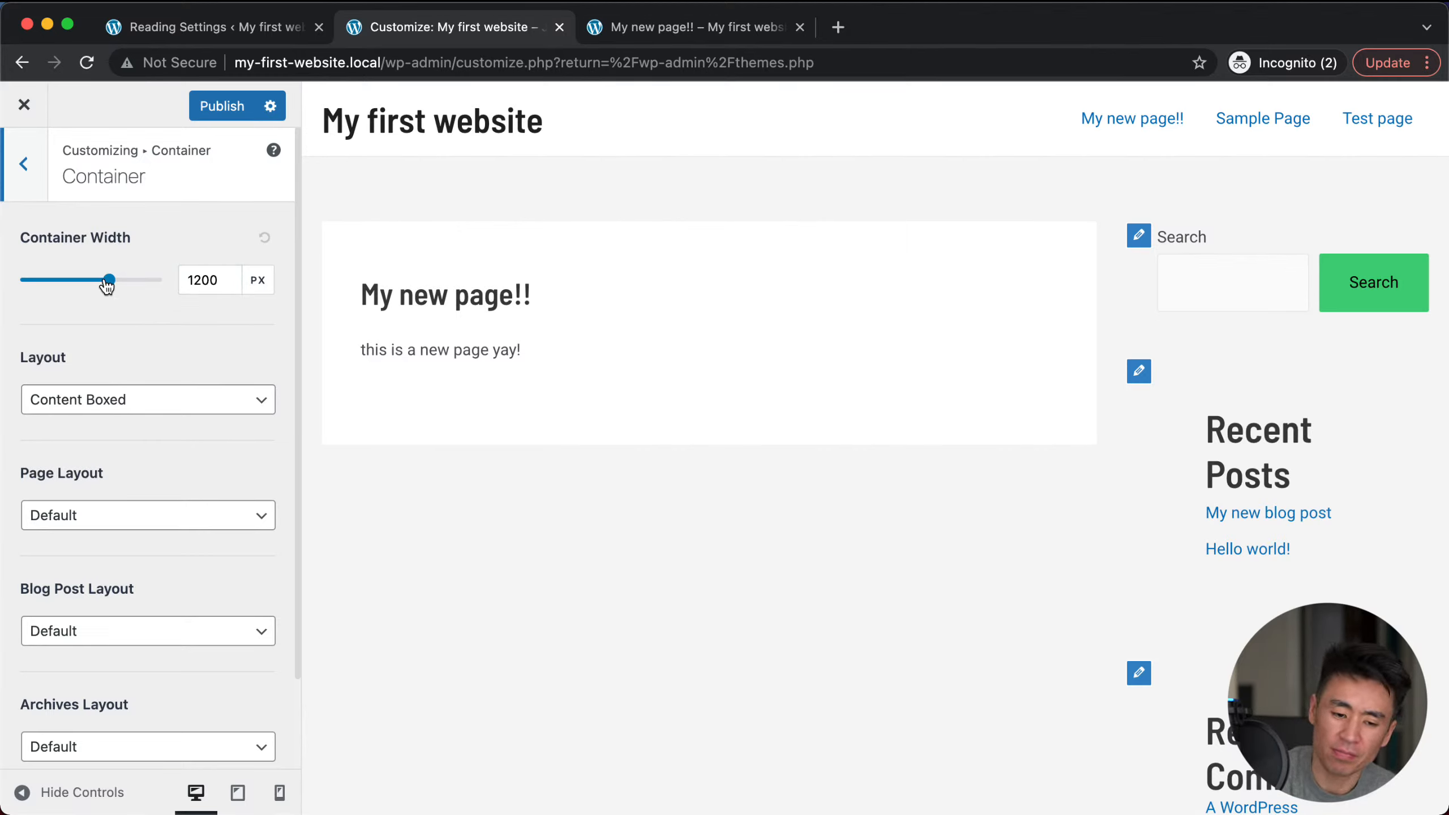
mouse_move(107, 286)
left_mouse_down()
mouse_move(69, 284)
mouse_move(117, 282)
left_mouse_up()
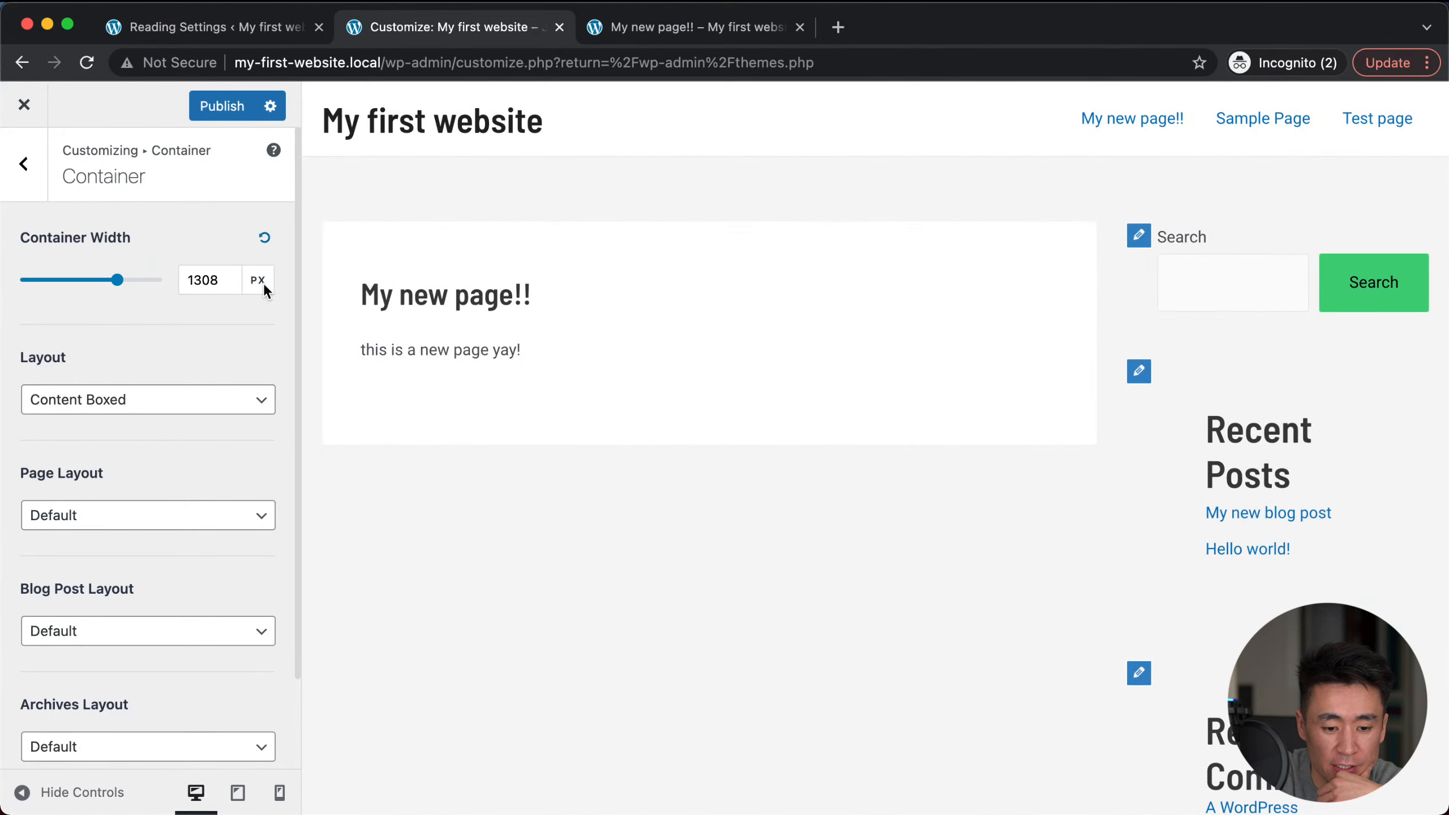
left_click(199, 279)
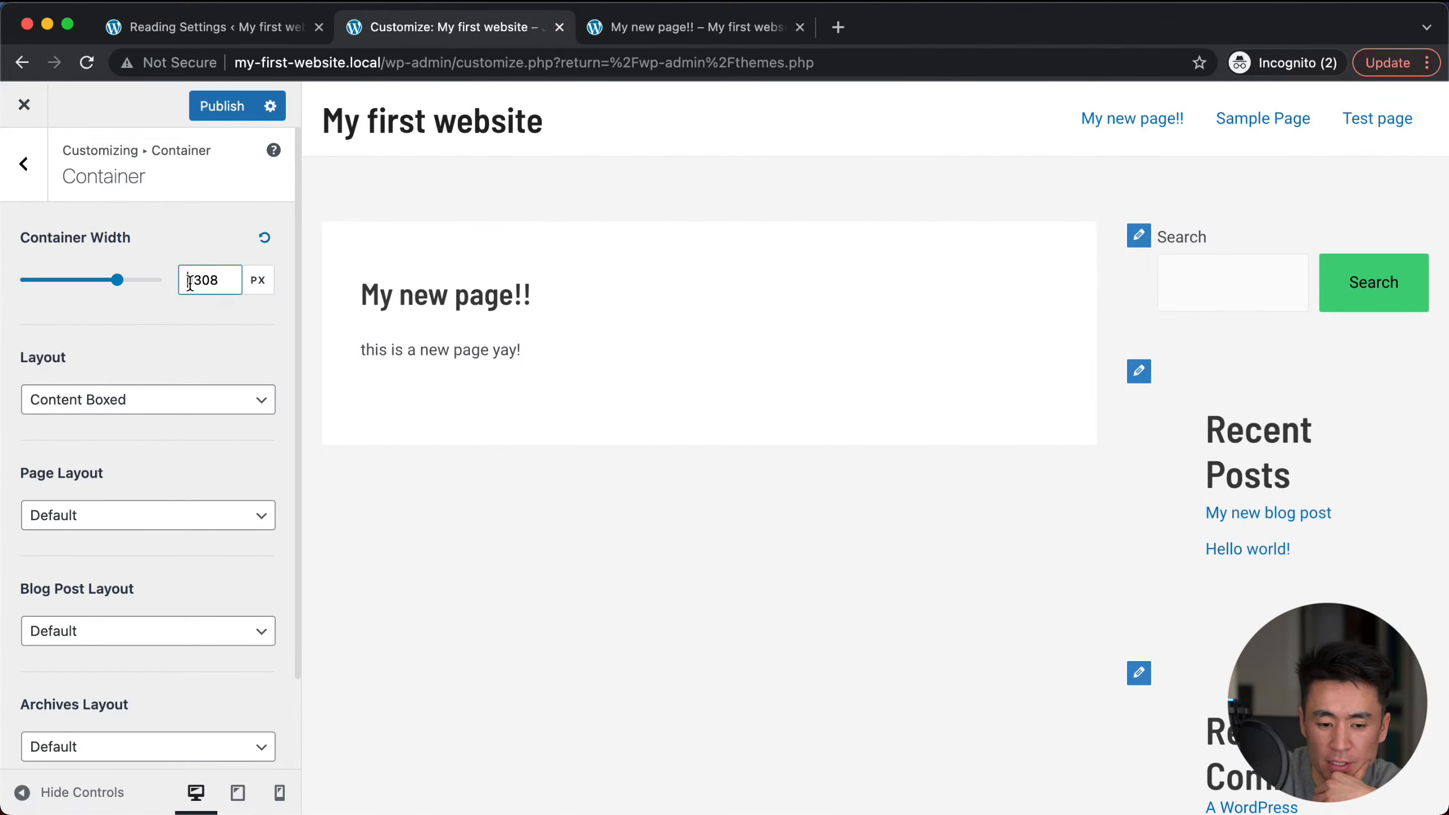
double_click(200, 280)
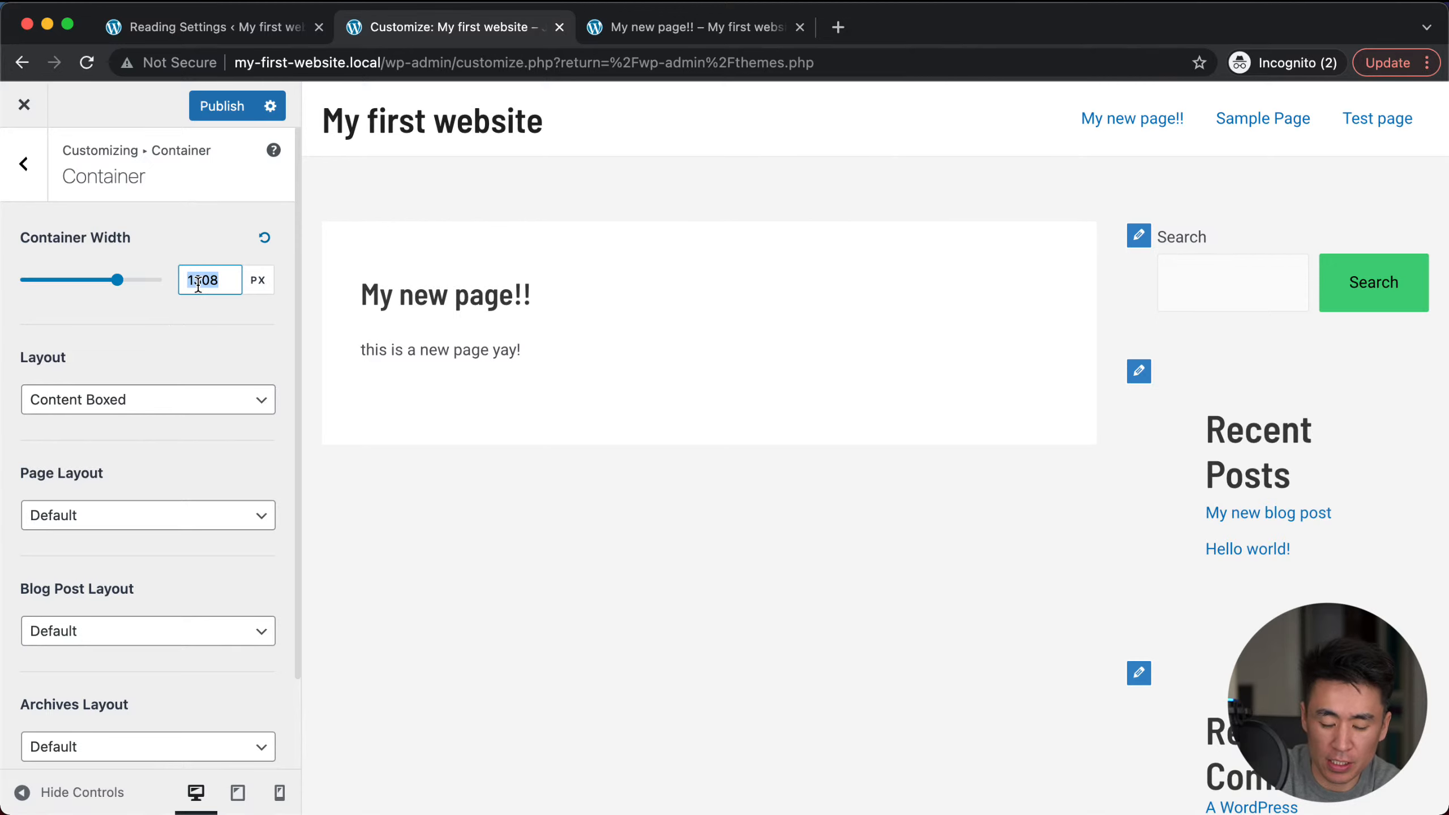
left_click_drag(120, 283, 136, 283)
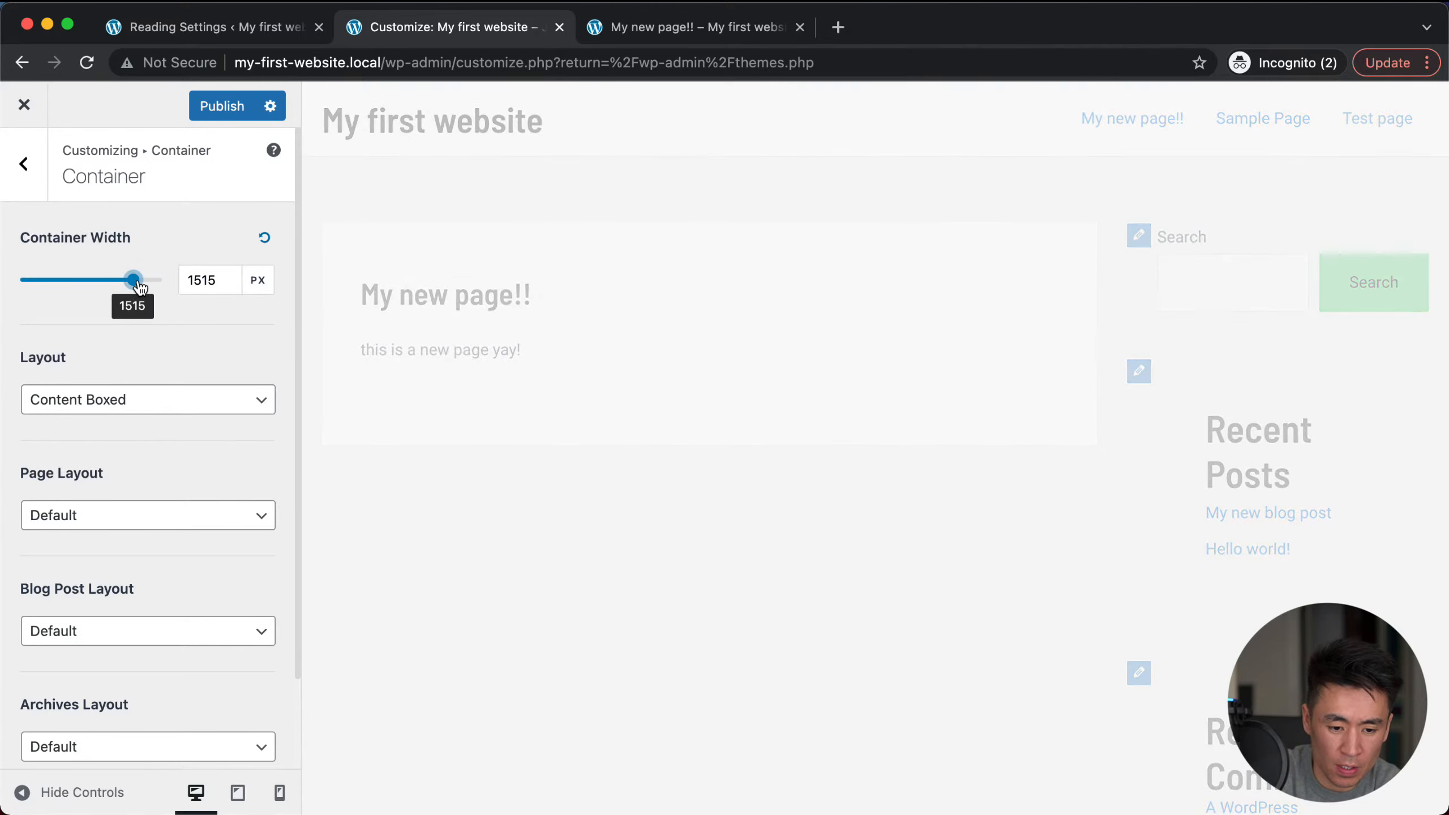
left_click(211, 280)
double_click(211, 279)
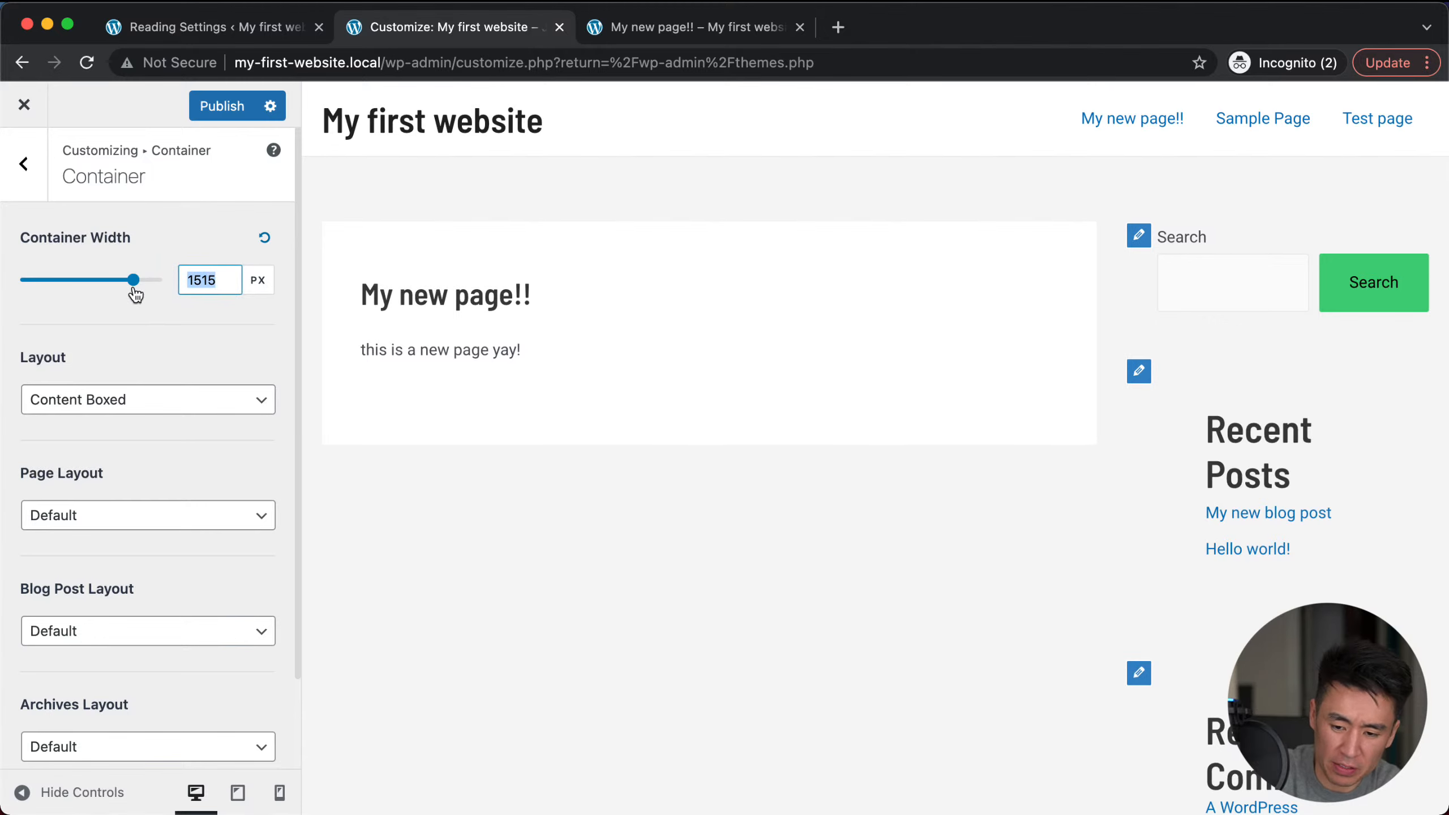
mouse_move(110, 294)
left_mouse_down()
mouse_move(123, 284)
mouse_move(94, 282)
left_mouse_up()
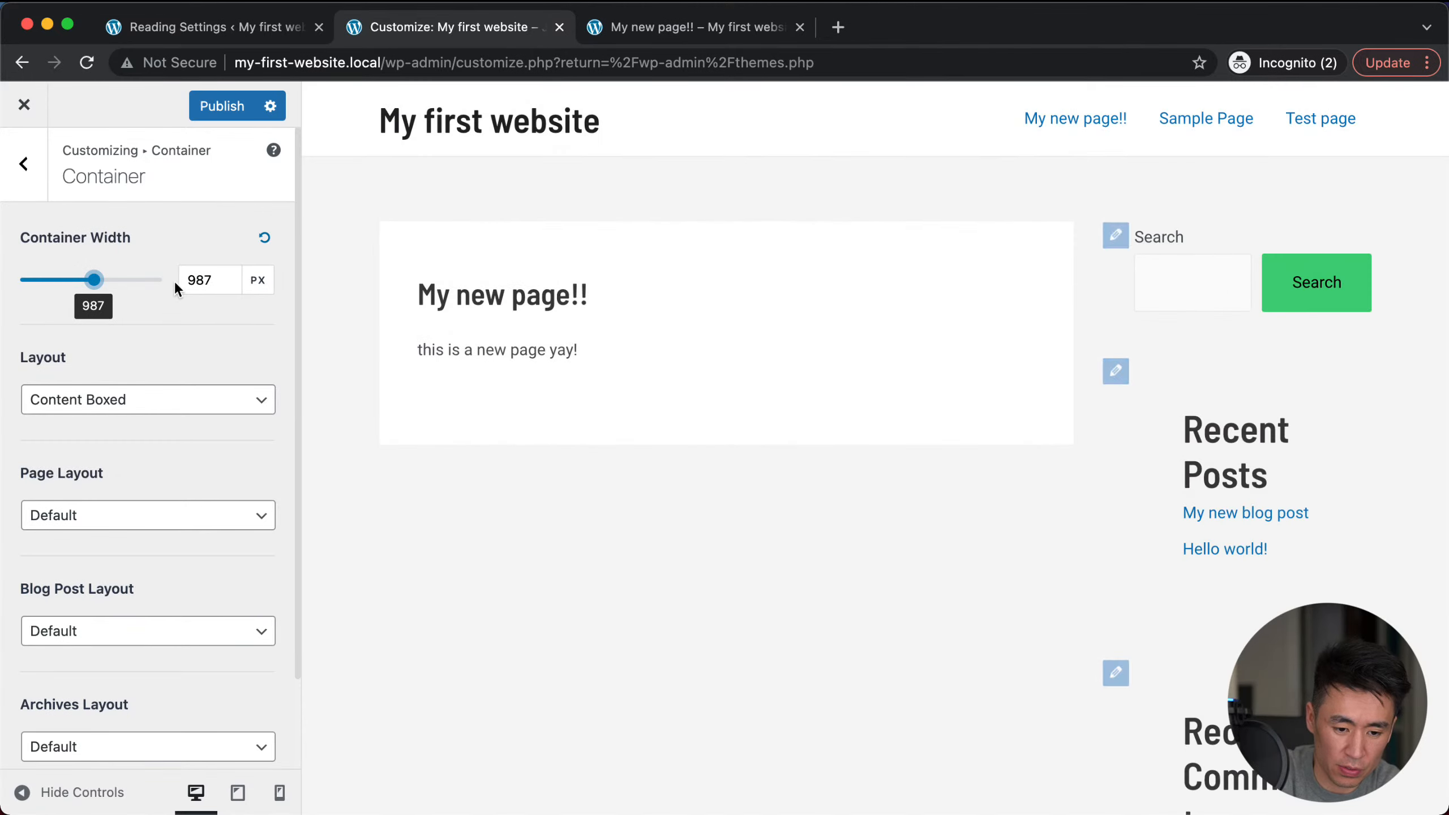
left_click(191, 278)
double_click(199, 278)
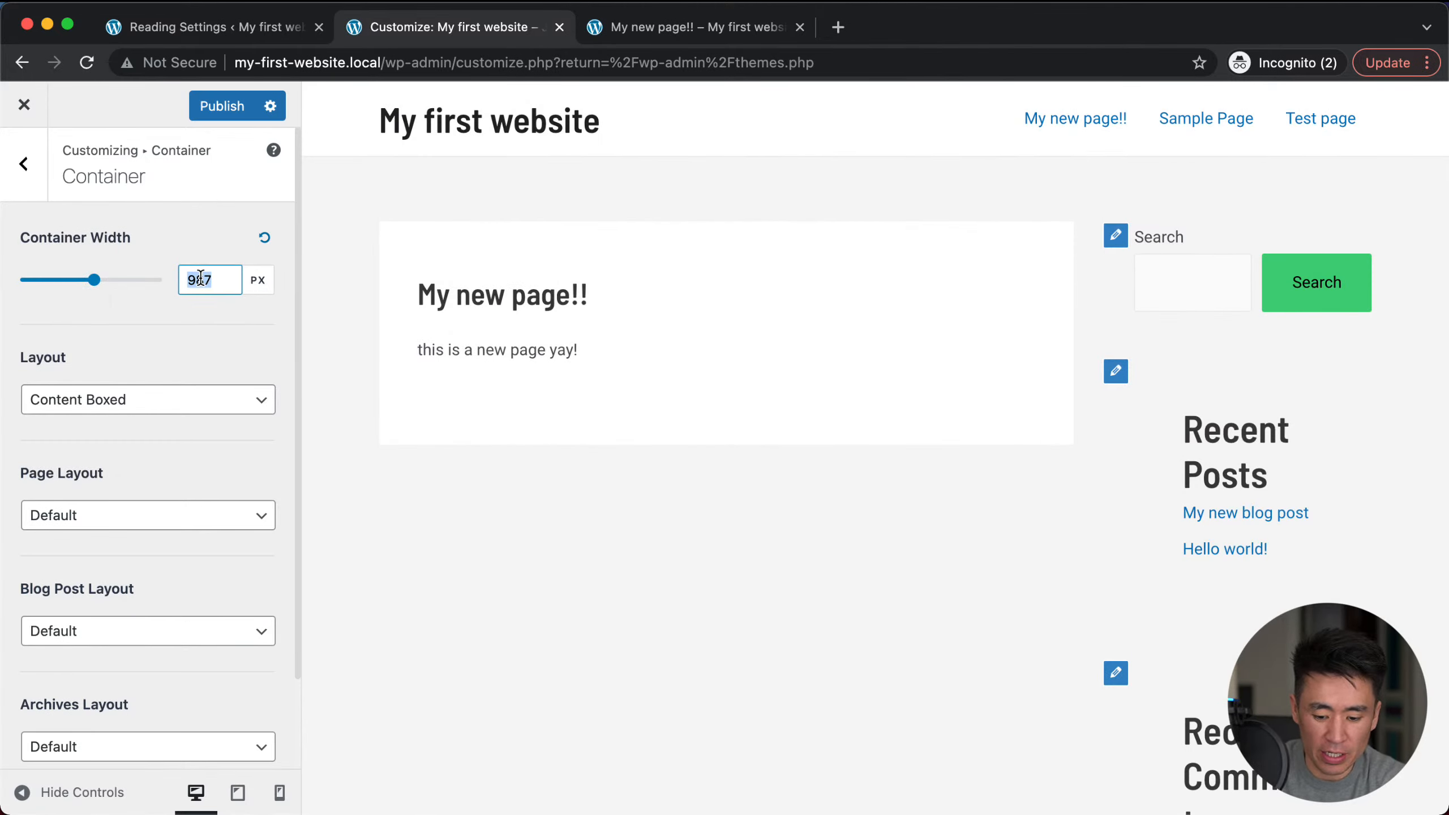
type("1000")
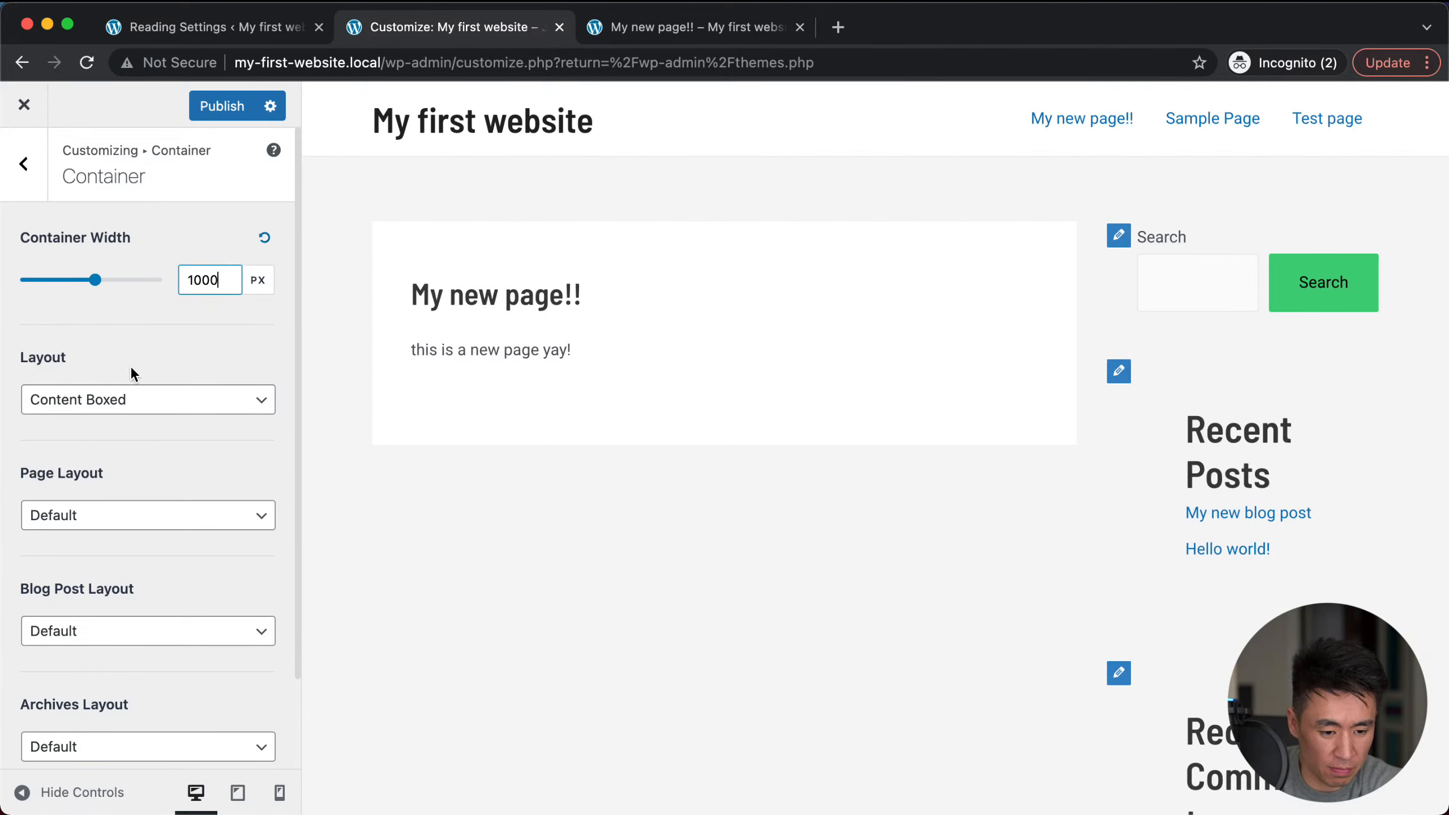
left_click(142, 403)
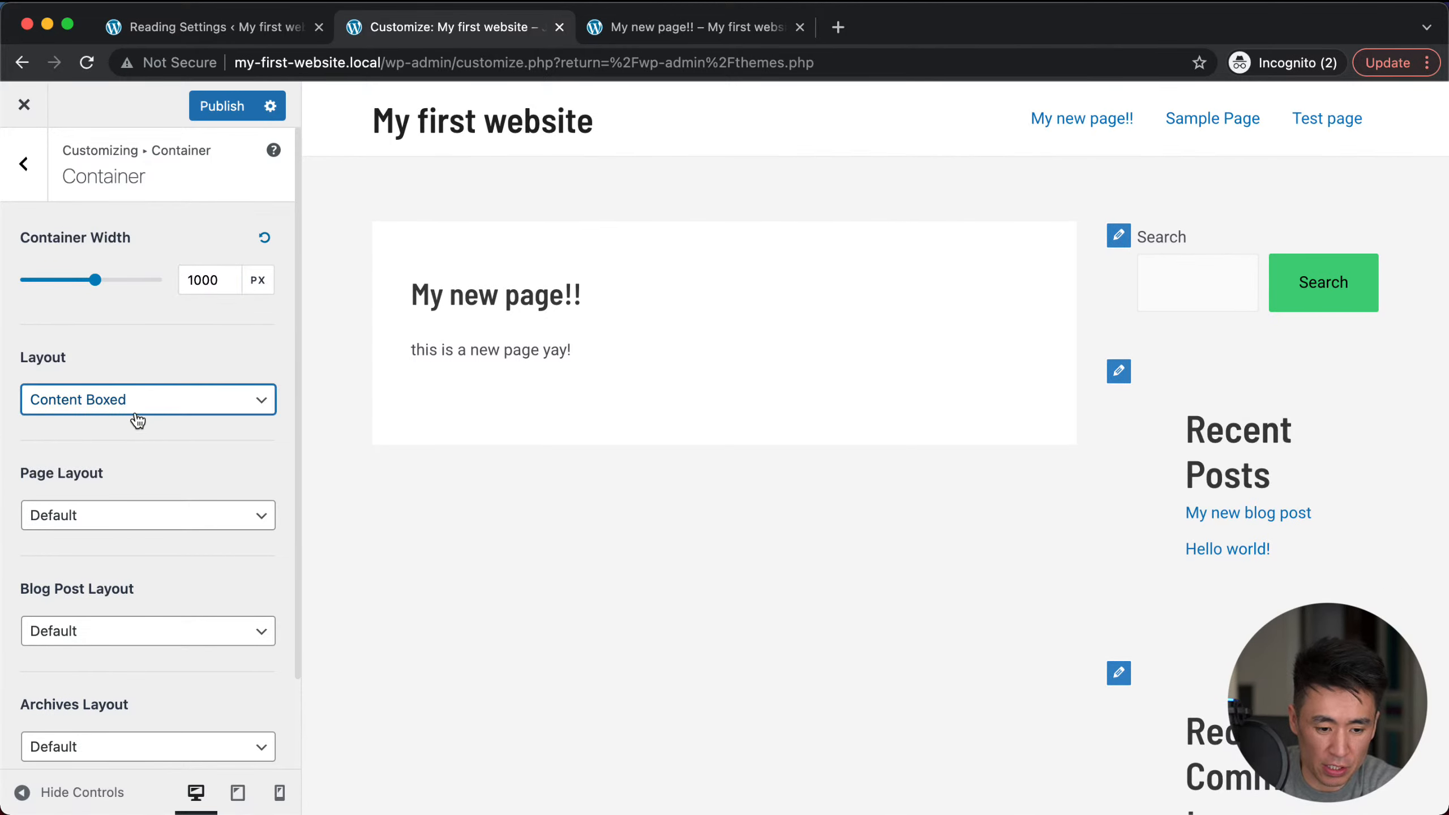
Step: Set the container layout to Full Width / Contained
left_click(141, 374)
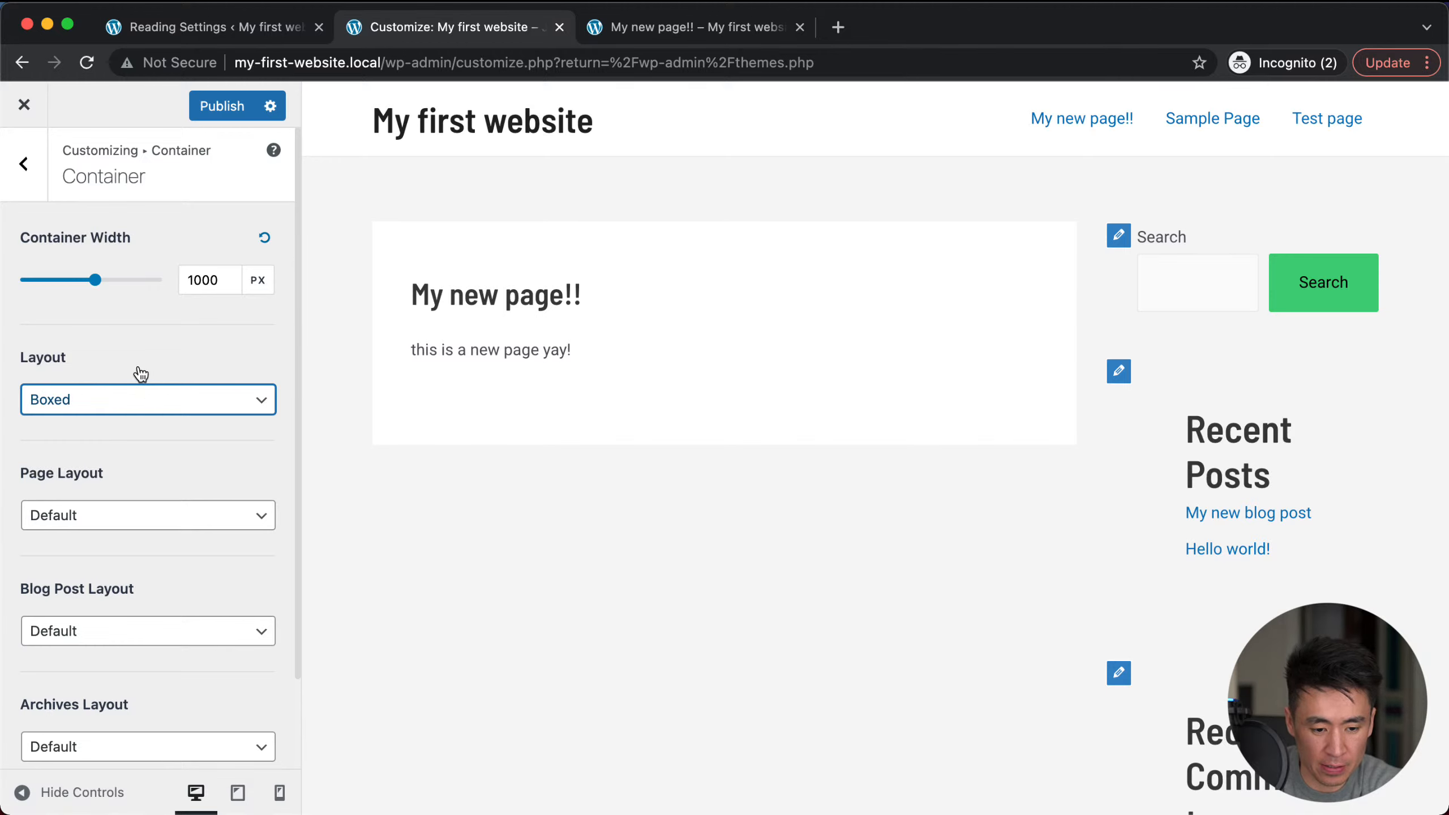
left_click(132, 402)
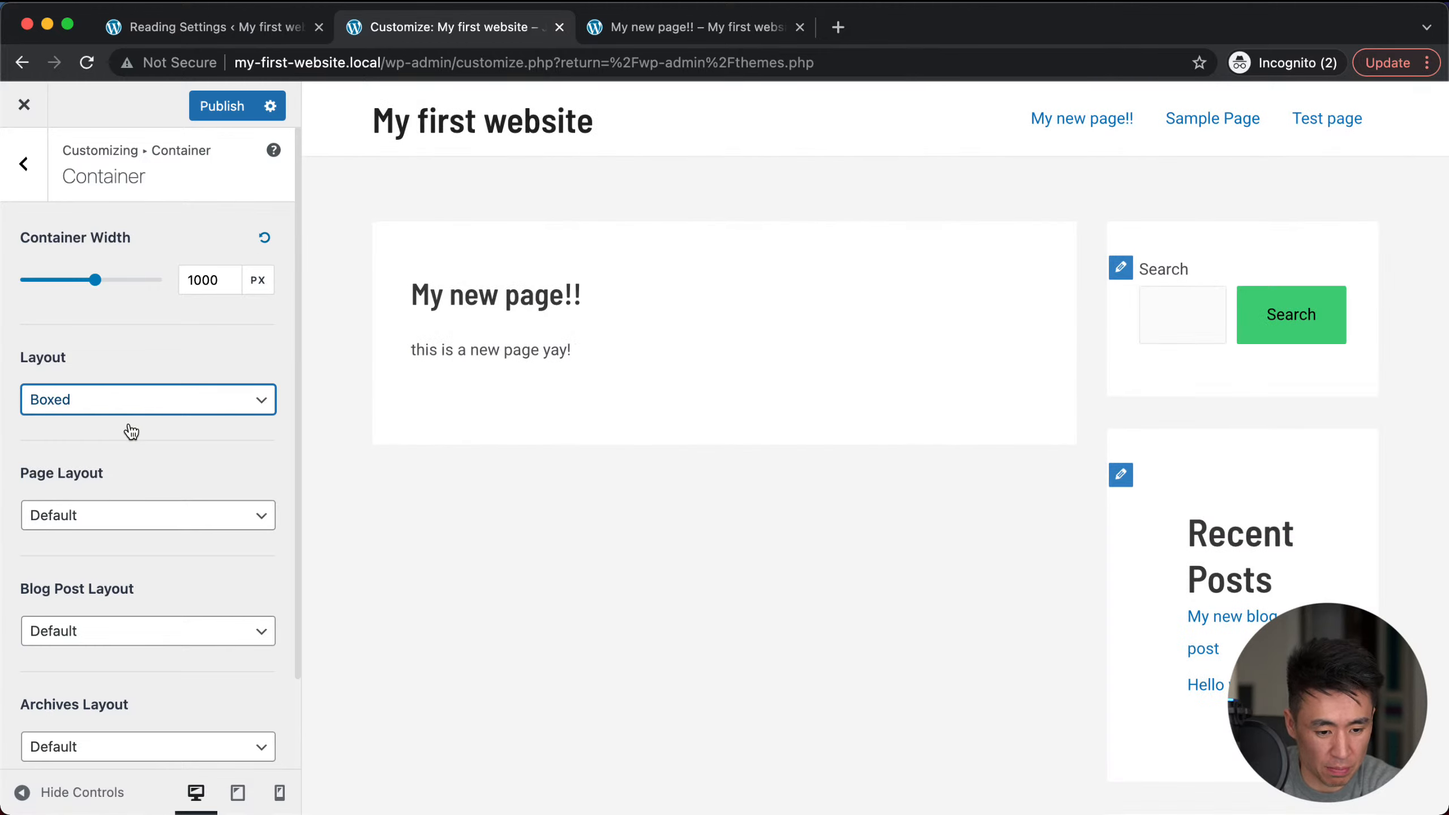
left_click(122, 458)
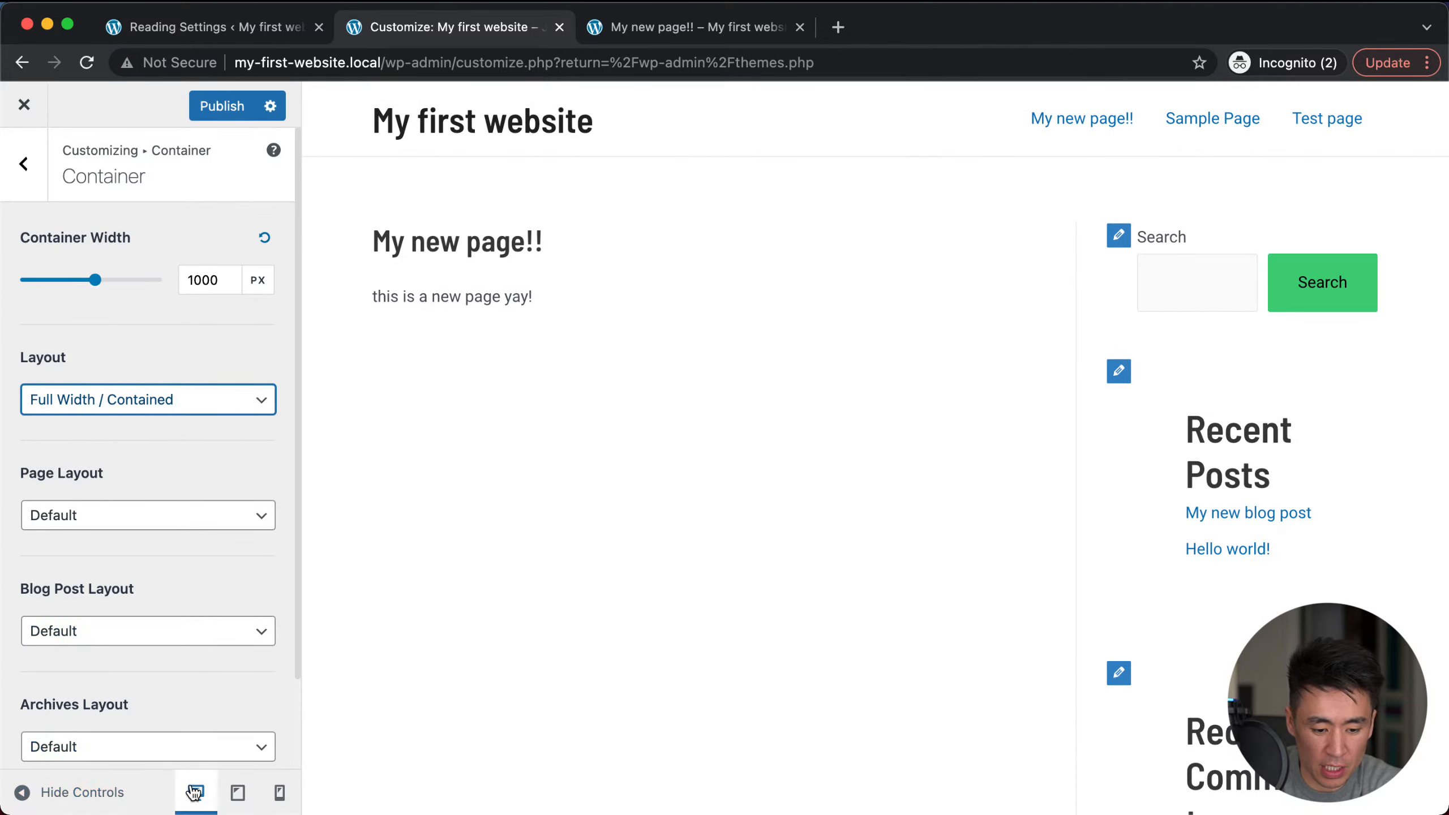
Step: Preview the site at mobile size, inspect the menu Toggle Button settings, and return to the main Customizer list
left_click(279, 795)
scroll(857, 420, "down", 8)
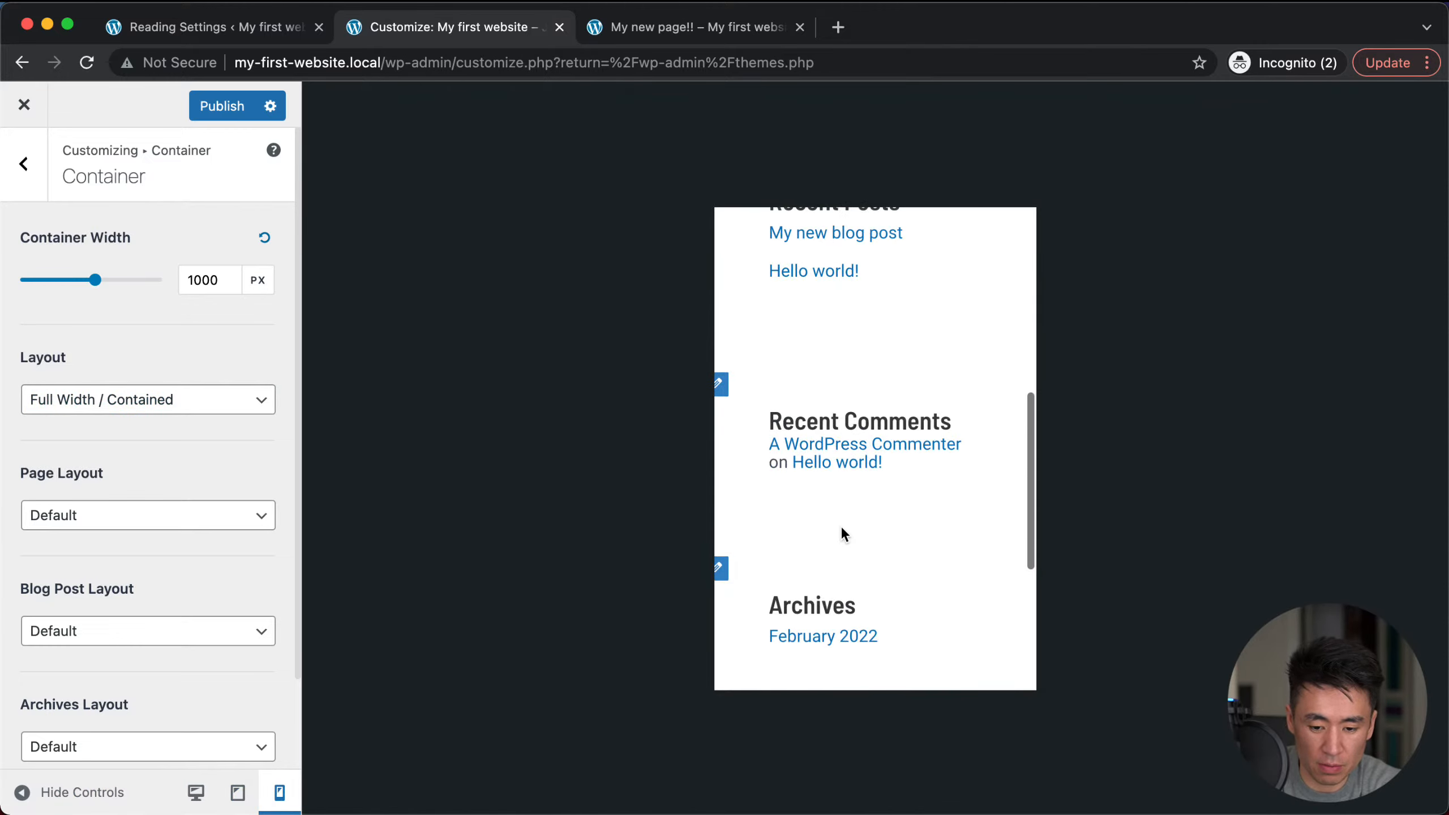
scroll(842, 534, "up", 8)
left_click(991, 263)
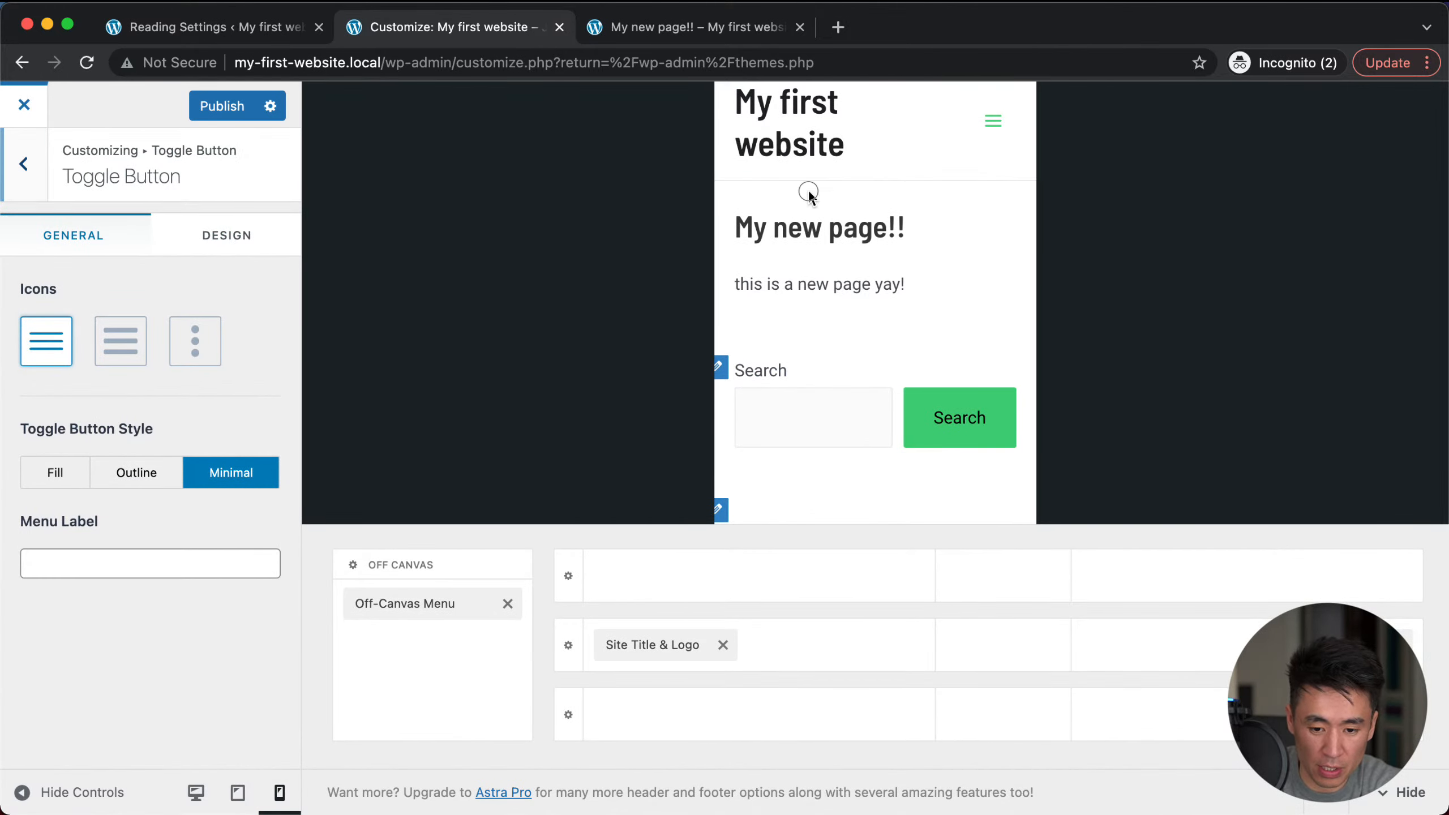
left_click(23, 166)
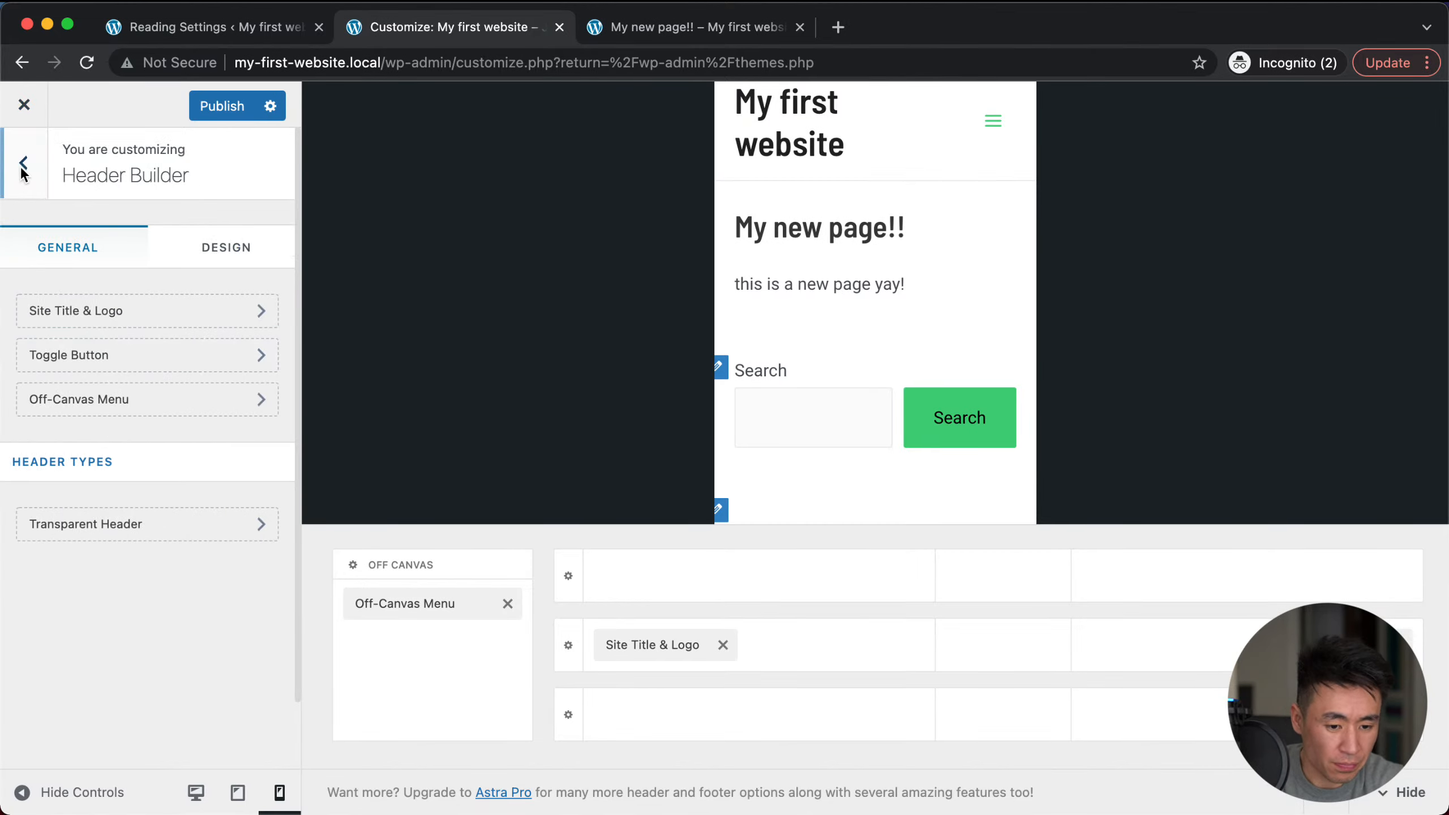
left_click(23, 166)
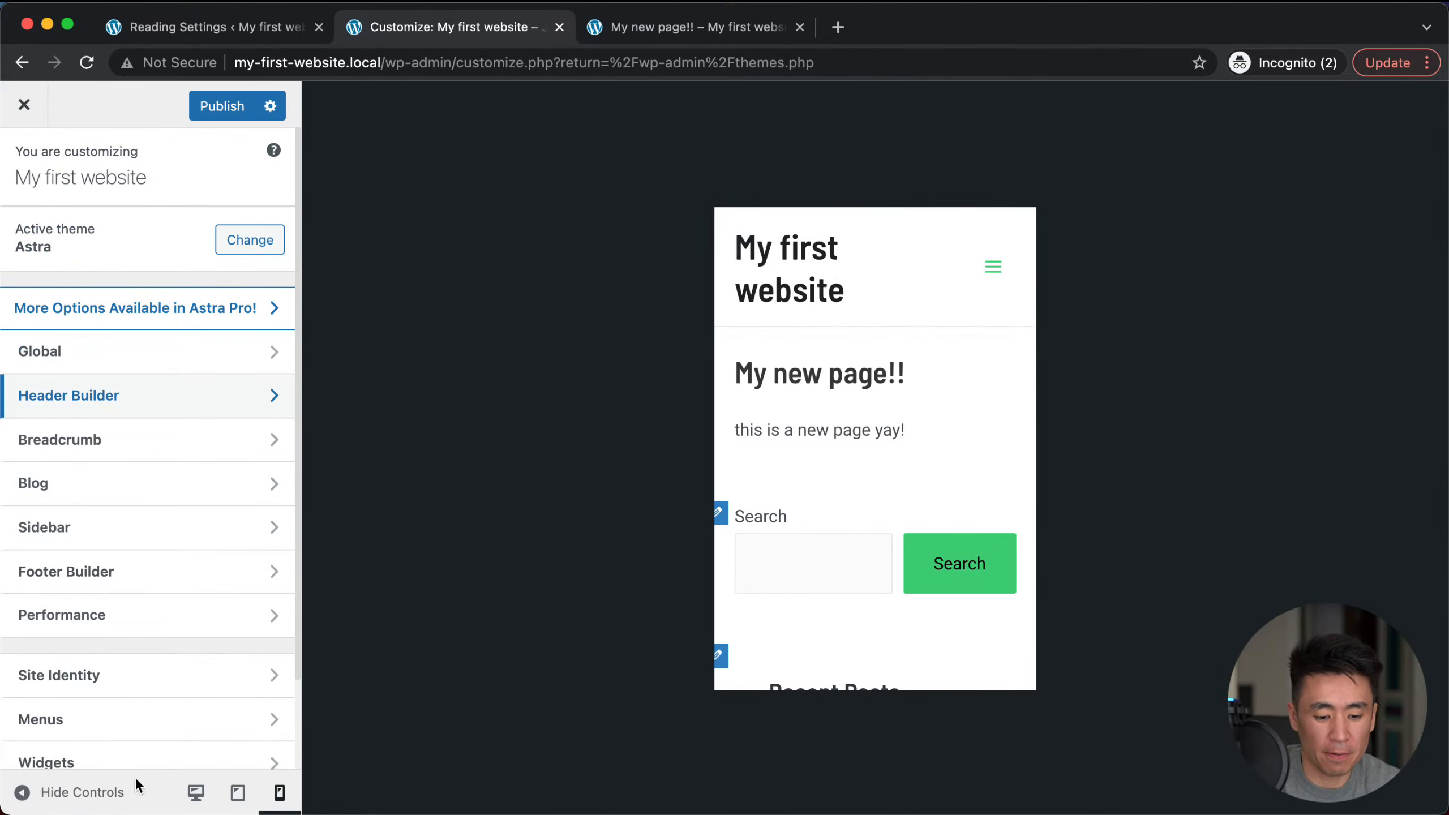
Step: Switch the preview back to desktop and open the Site Identity section
left_click(195, 792)
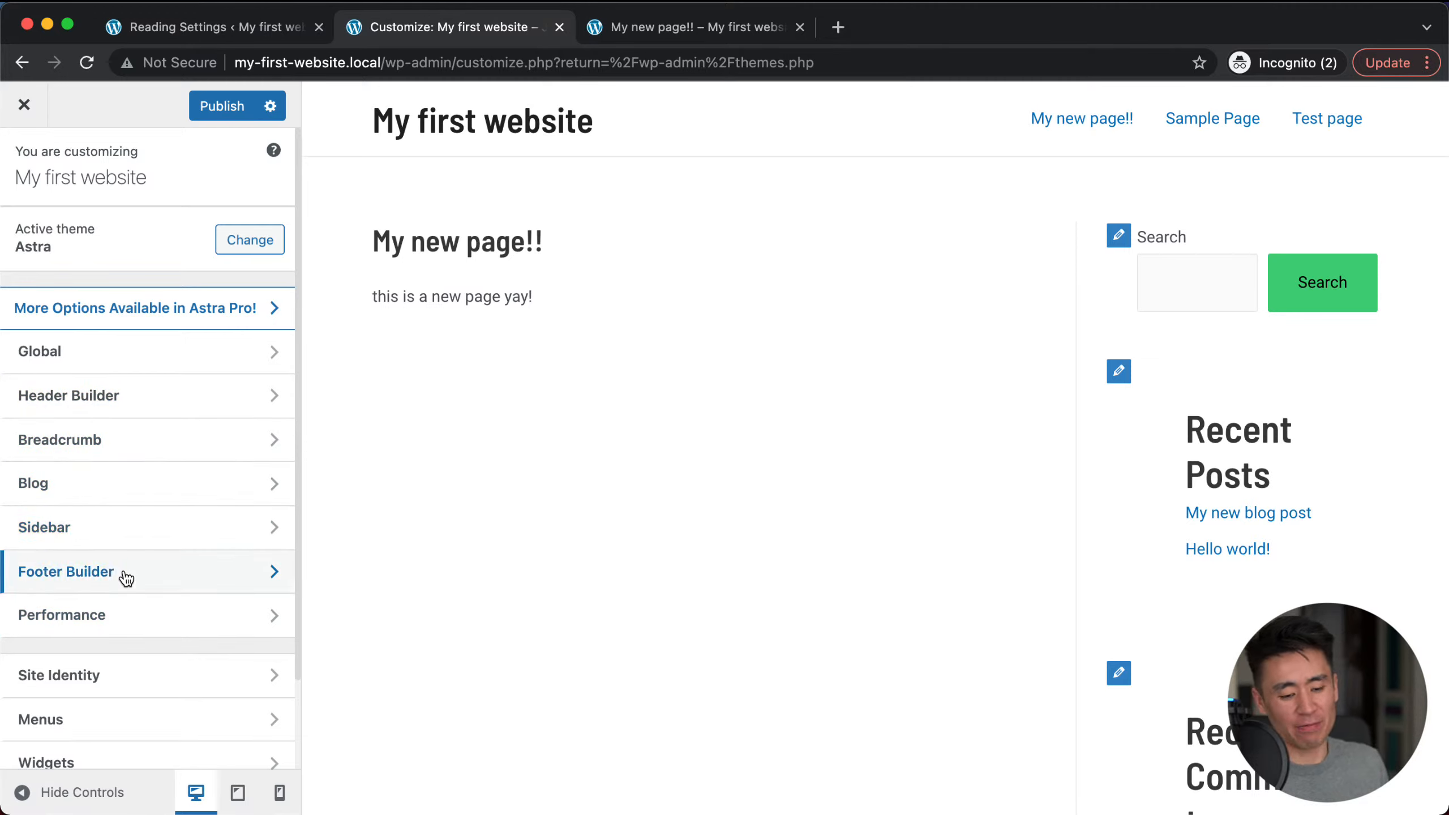
scroll(164, 521, "down", 3)
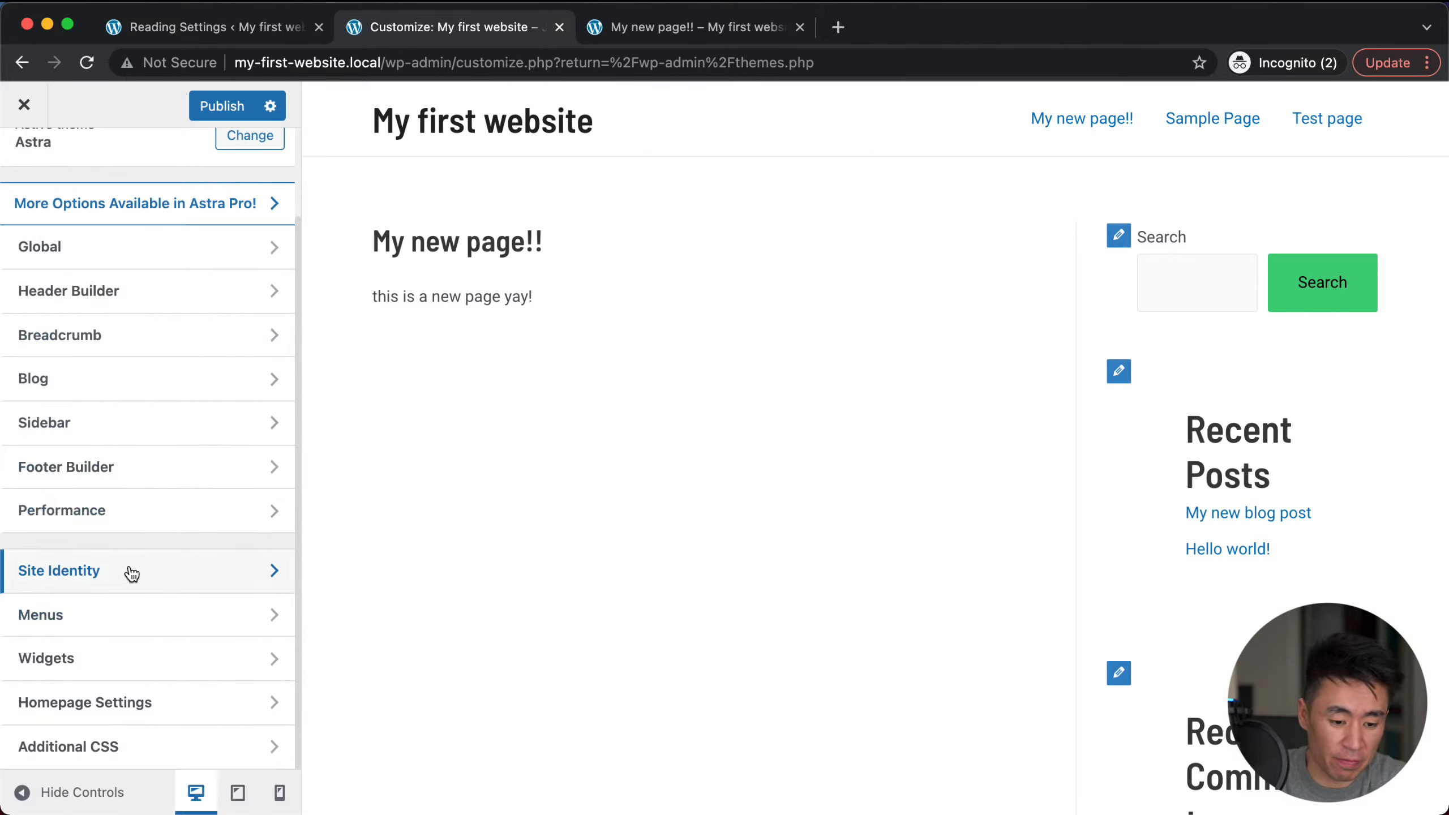
left_click(76, 572)
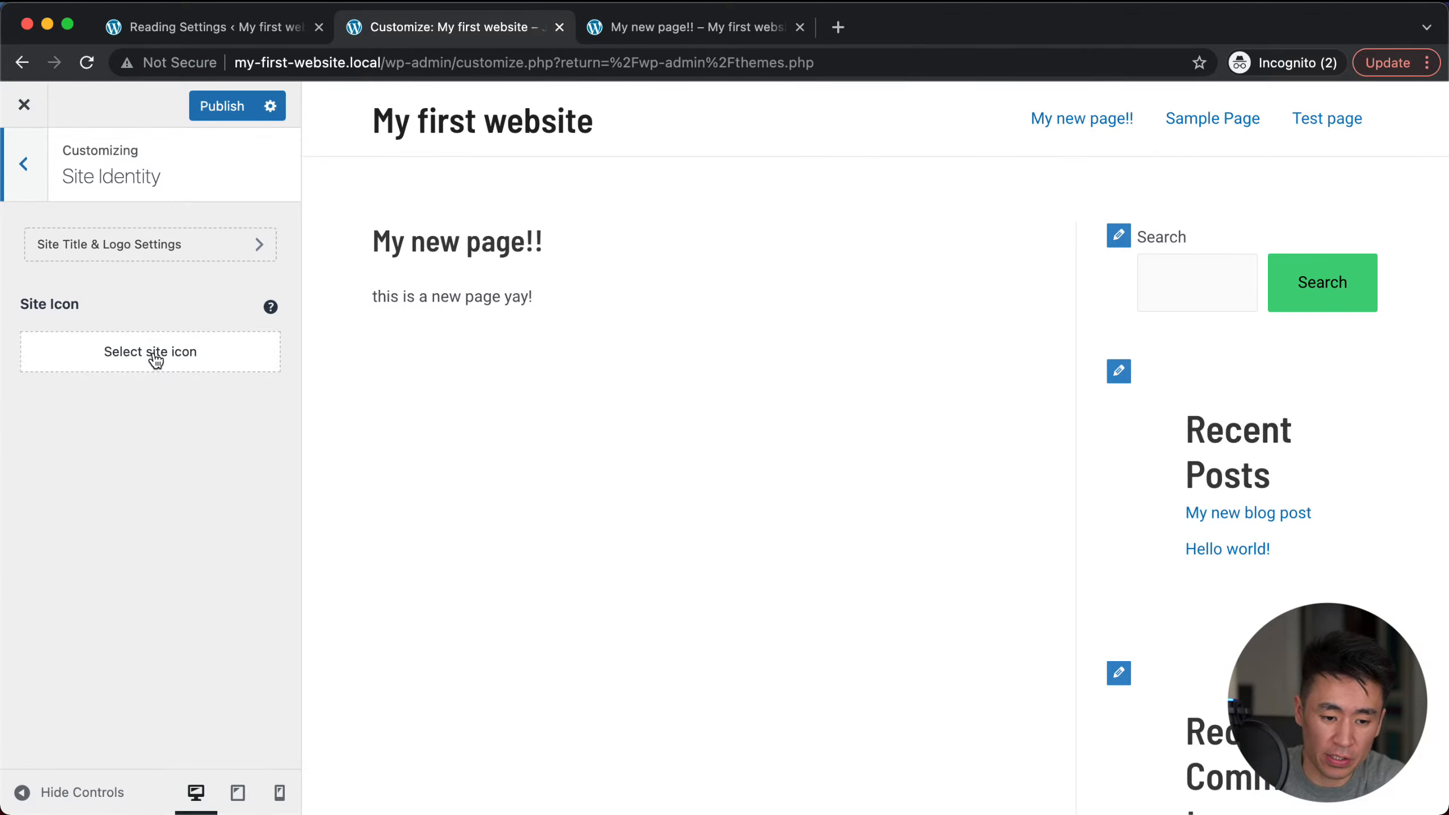
Step: Show the site tagline and change it to 'Just another cool WordPress site'
left_click(155, 256)
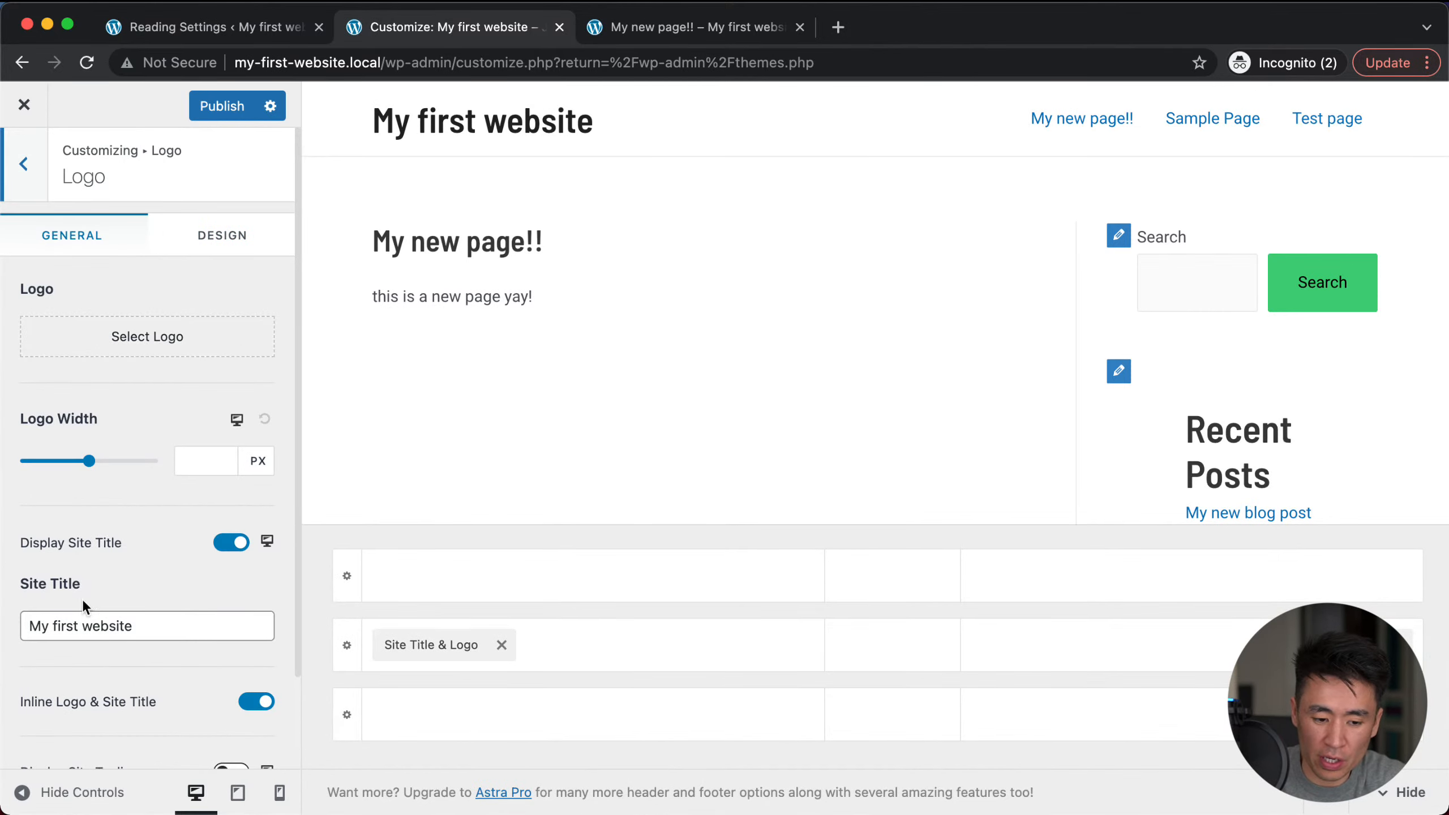
scroll(102, 559, "down", 3)
scroll(102, 559, "down", 1)
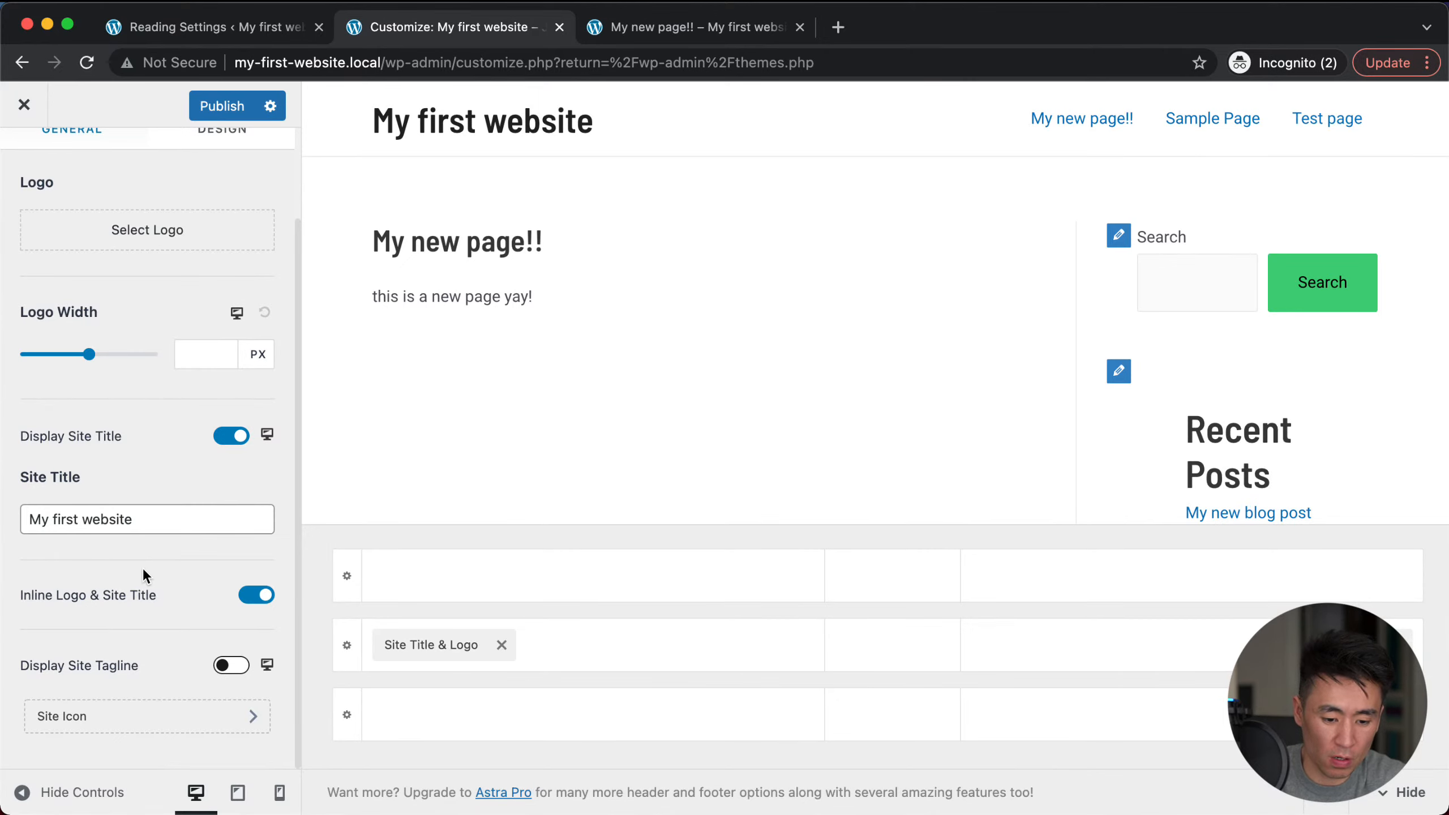
left_click(230, 666)
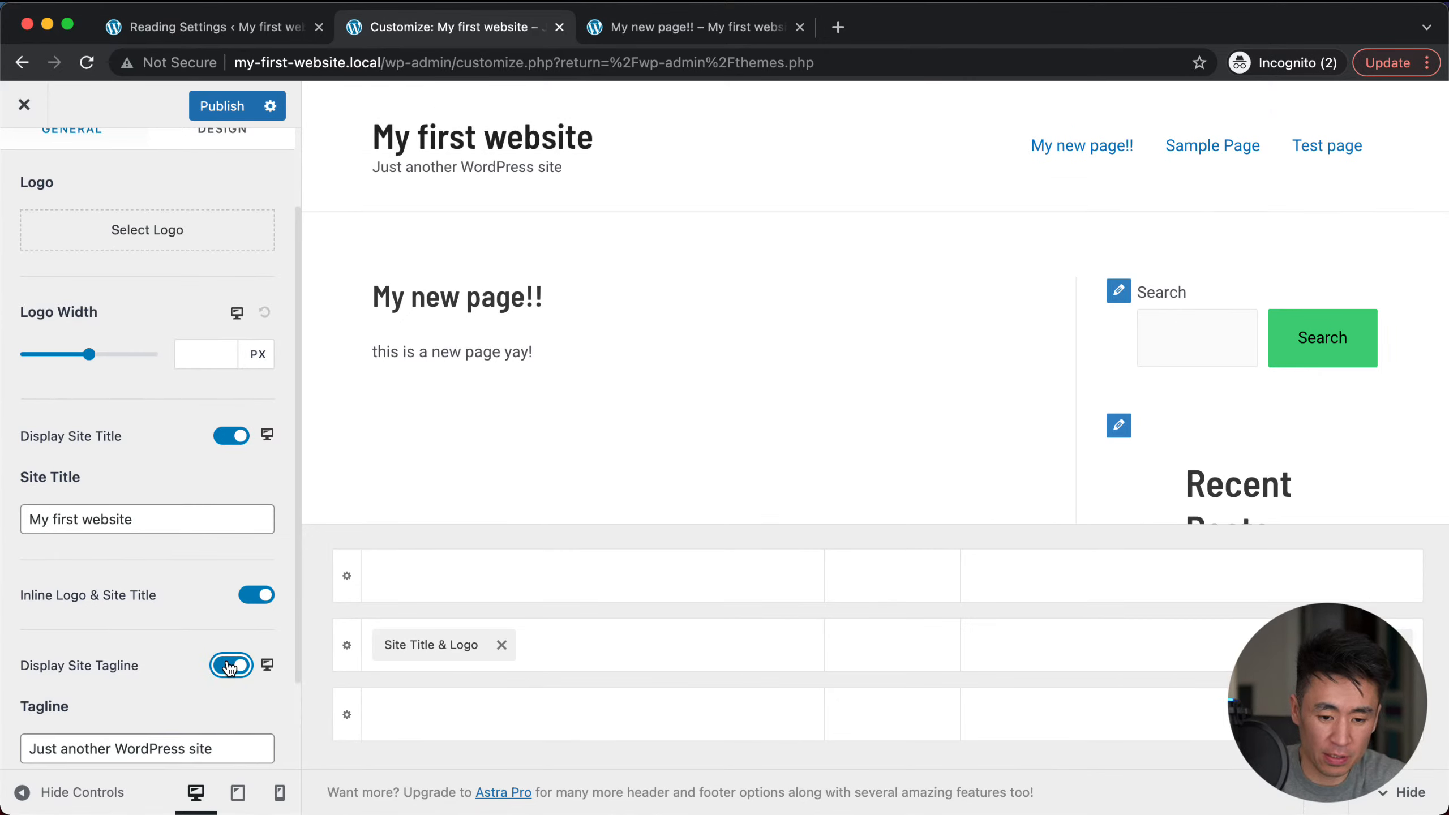
left_click(231, 667)
left_click(231, 666)
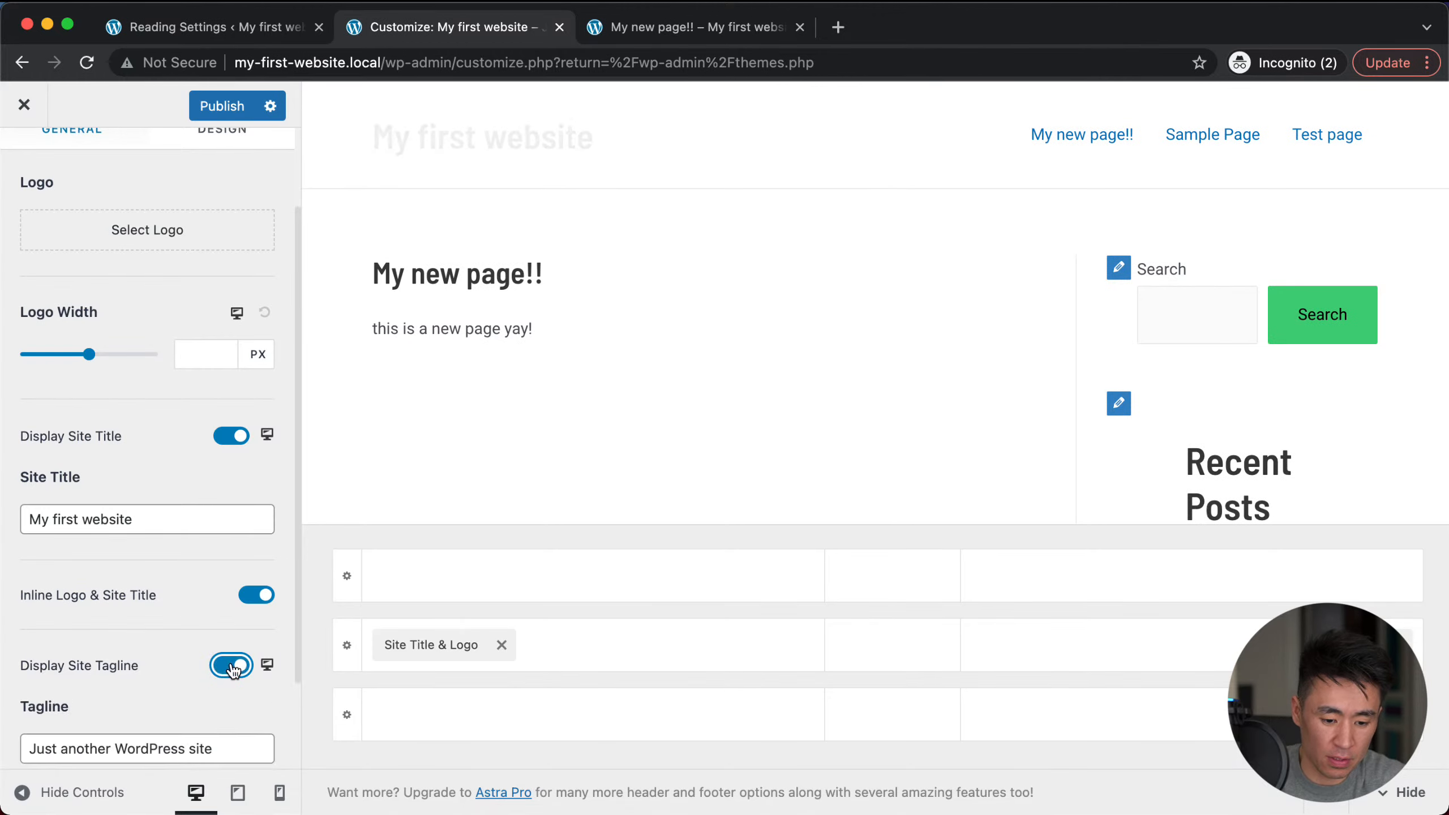
left_click(122, 743)
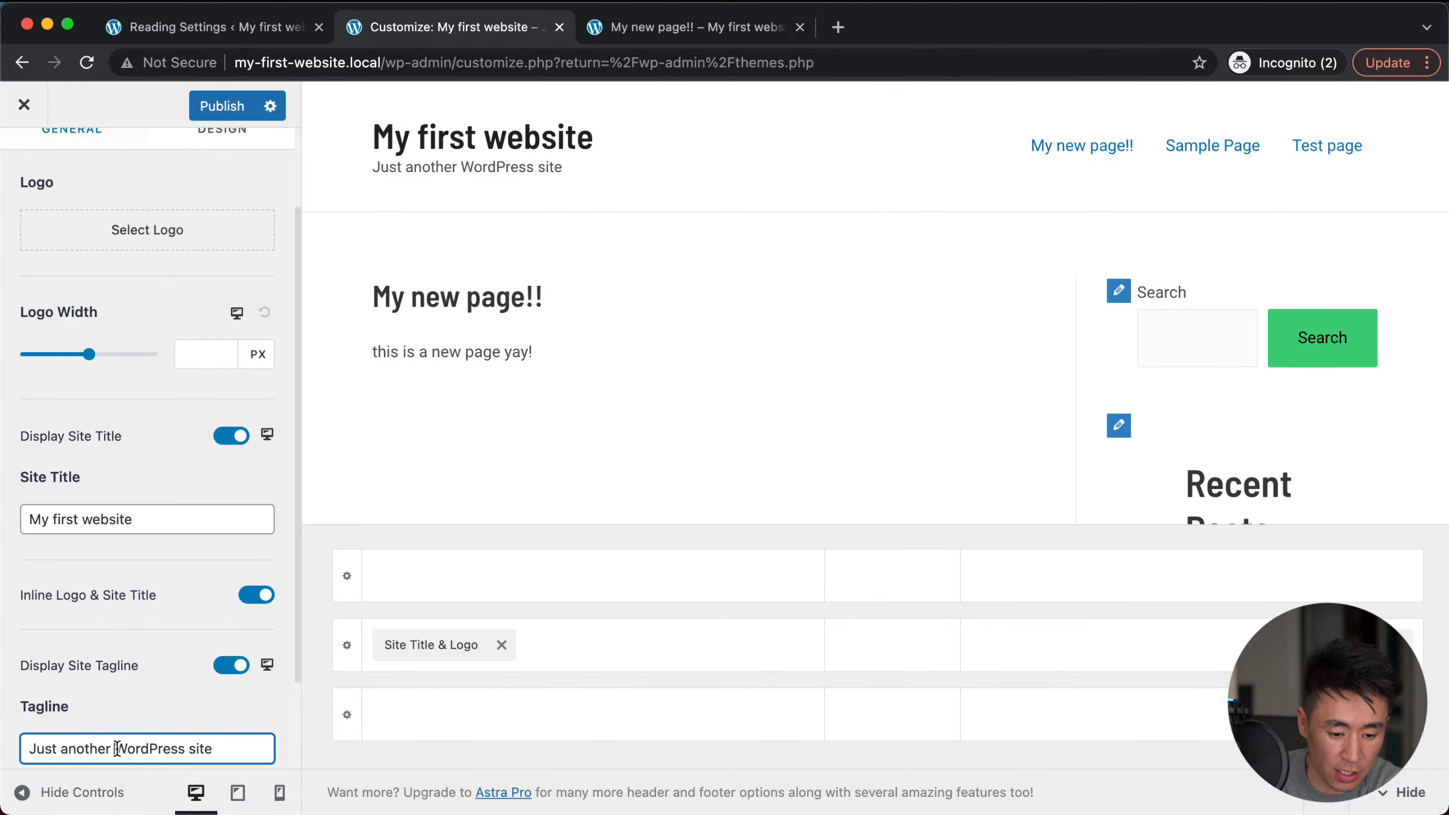
type("cool")
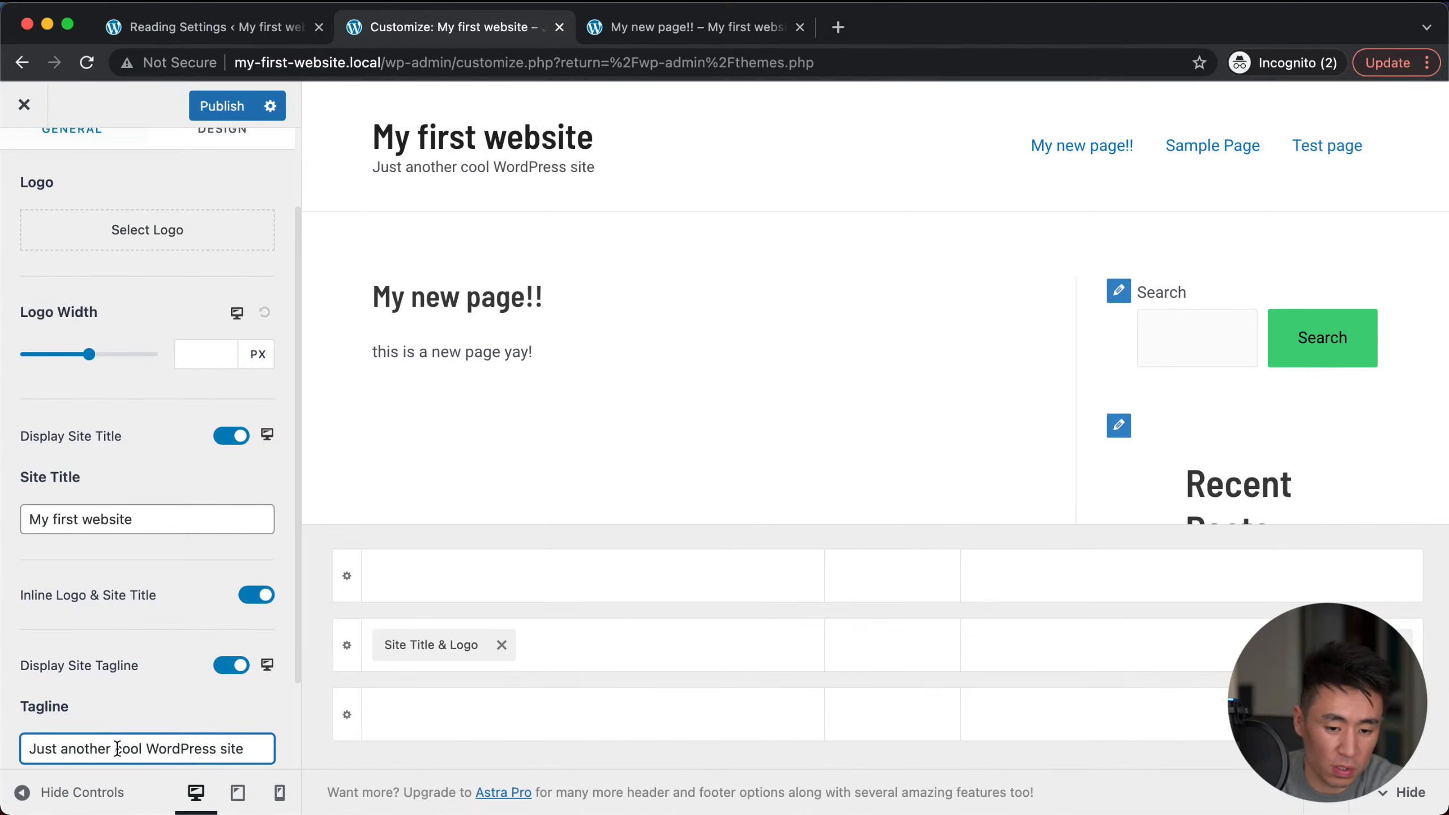
scroll(144, 670, "down", 3)
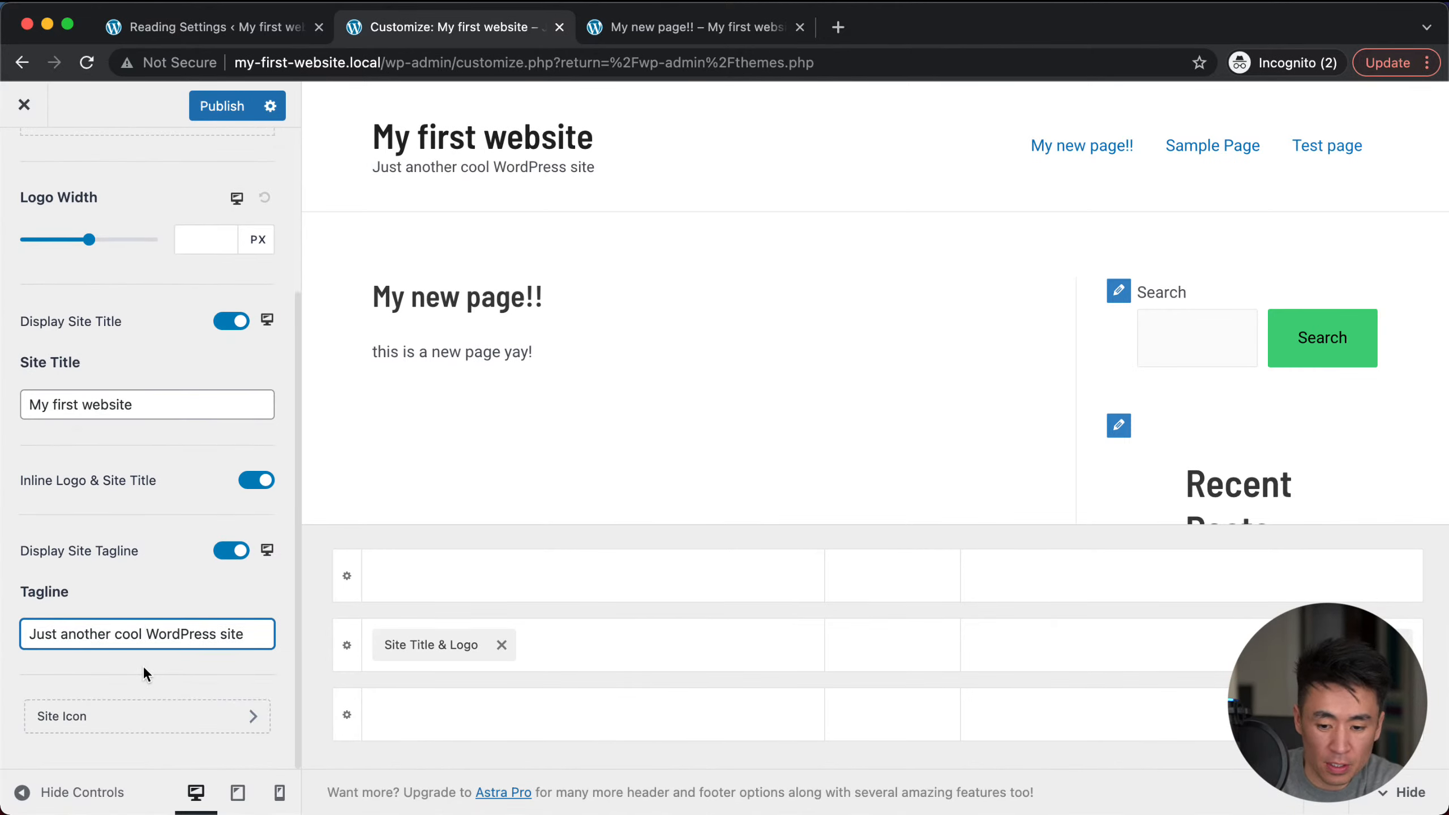
scroll(162, 345, "up", 5)
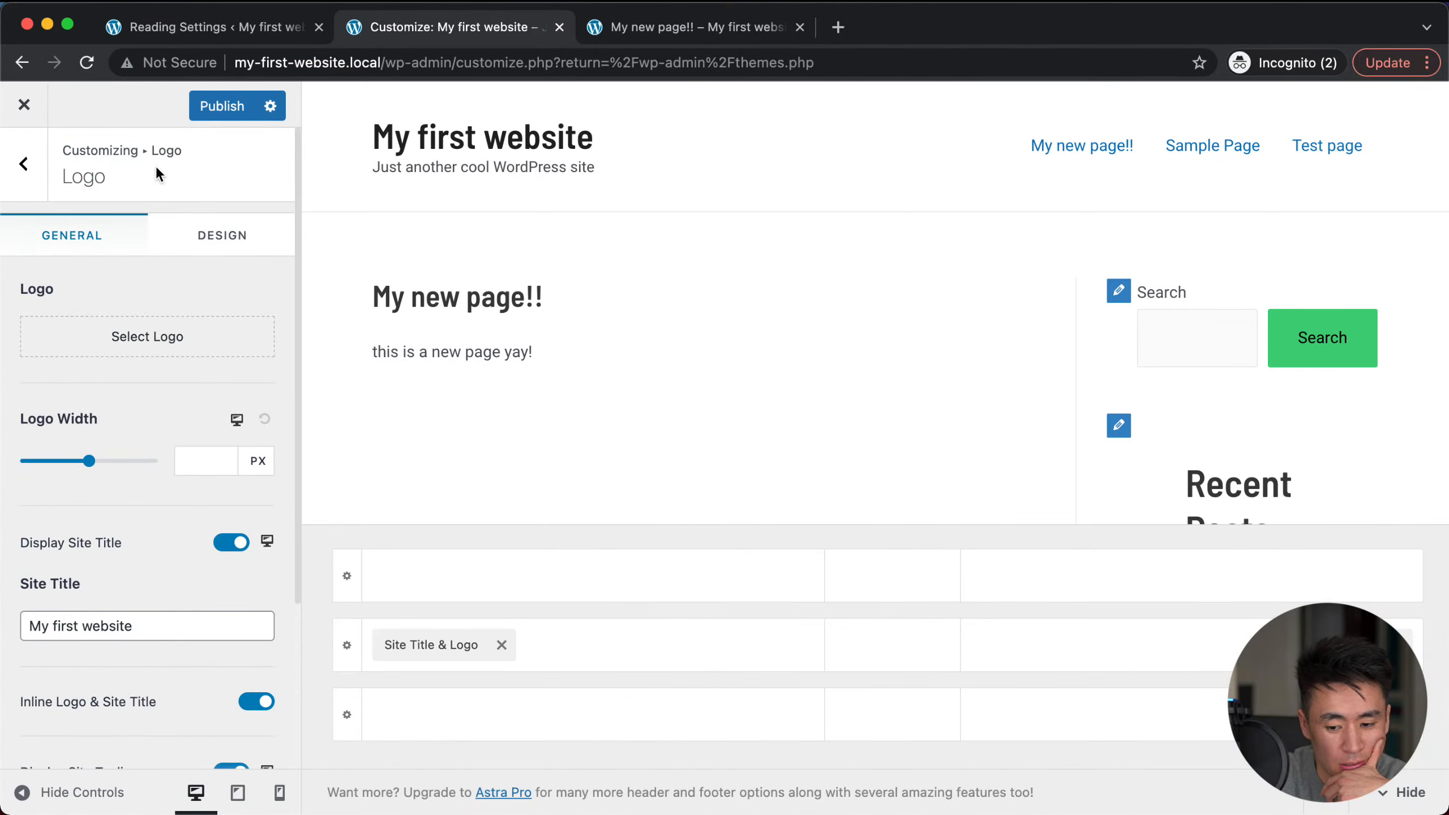
Step: Publish the Customizer changes and open the Header Builder
left_click(213, 106)
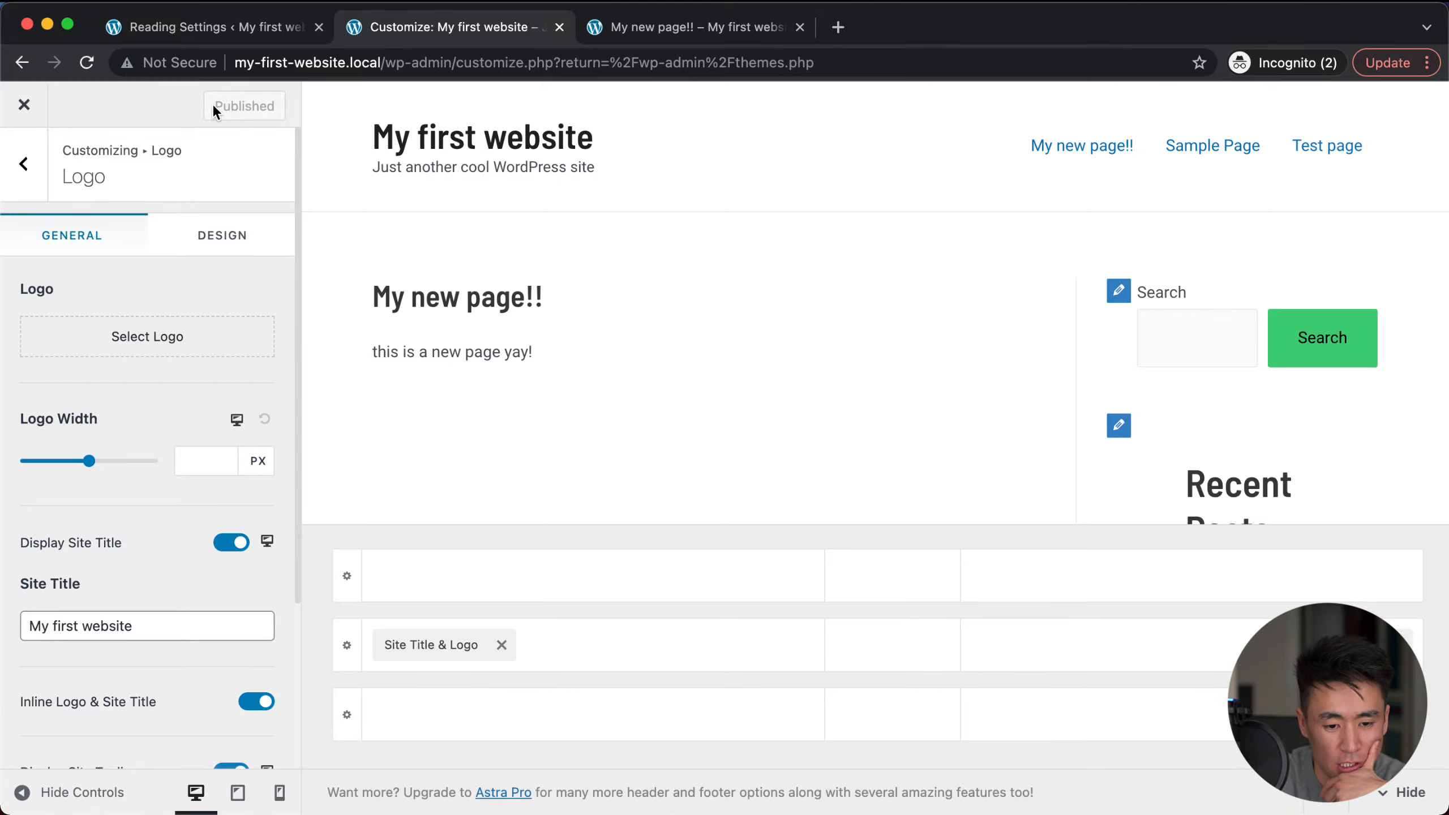
left_click(24, 168)
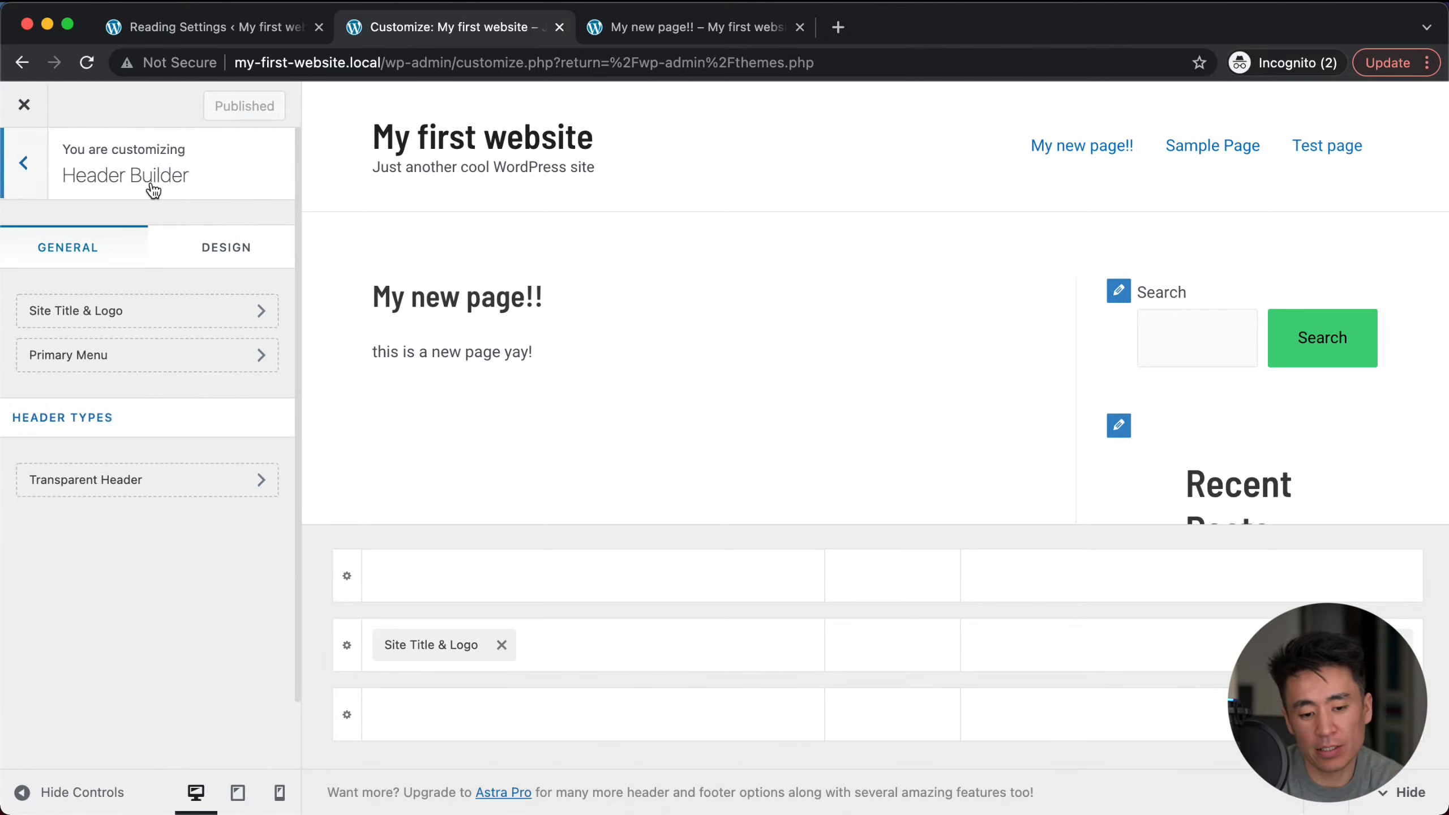
left_click(27, 164)
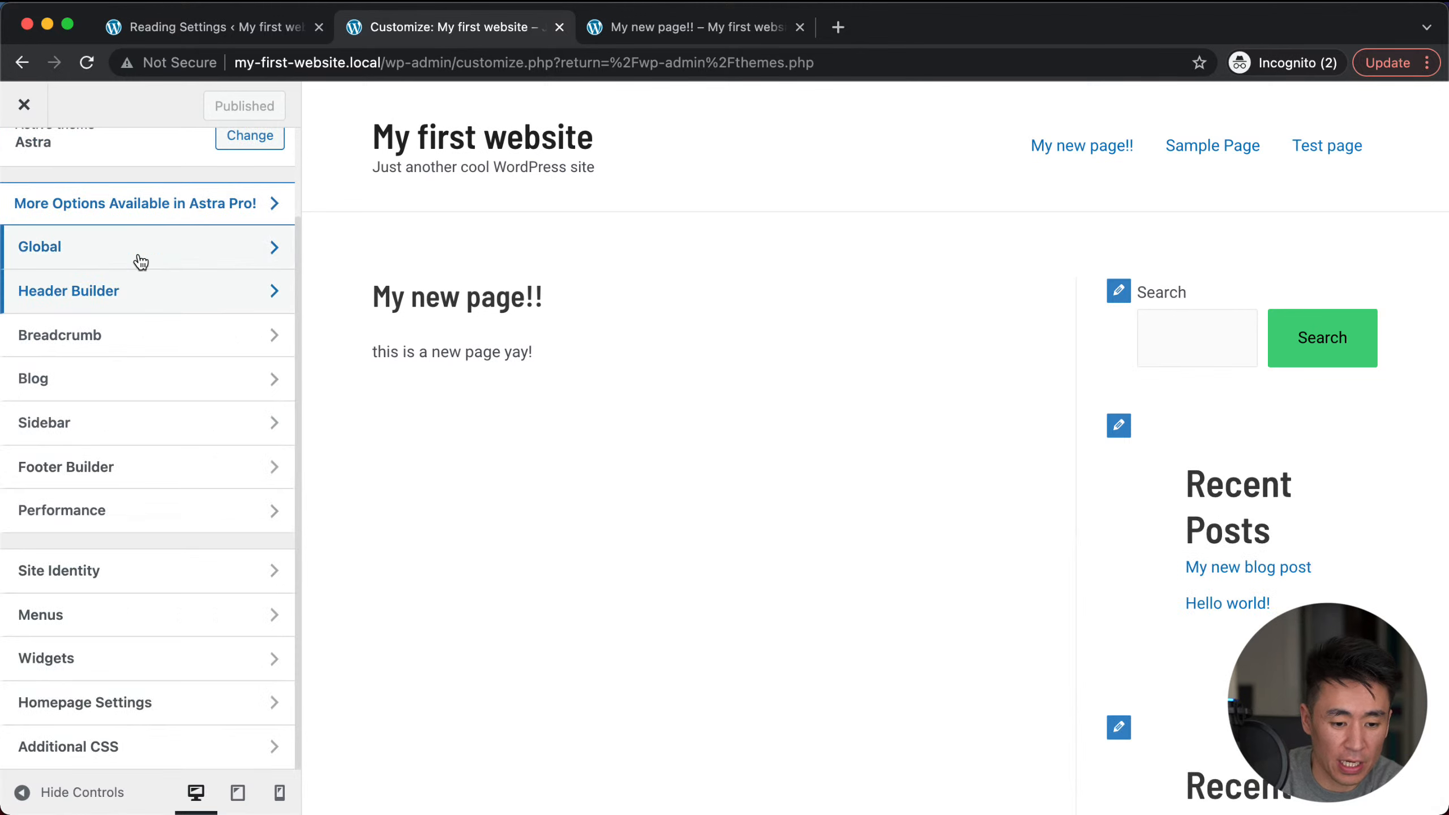
left_click(121, 299)
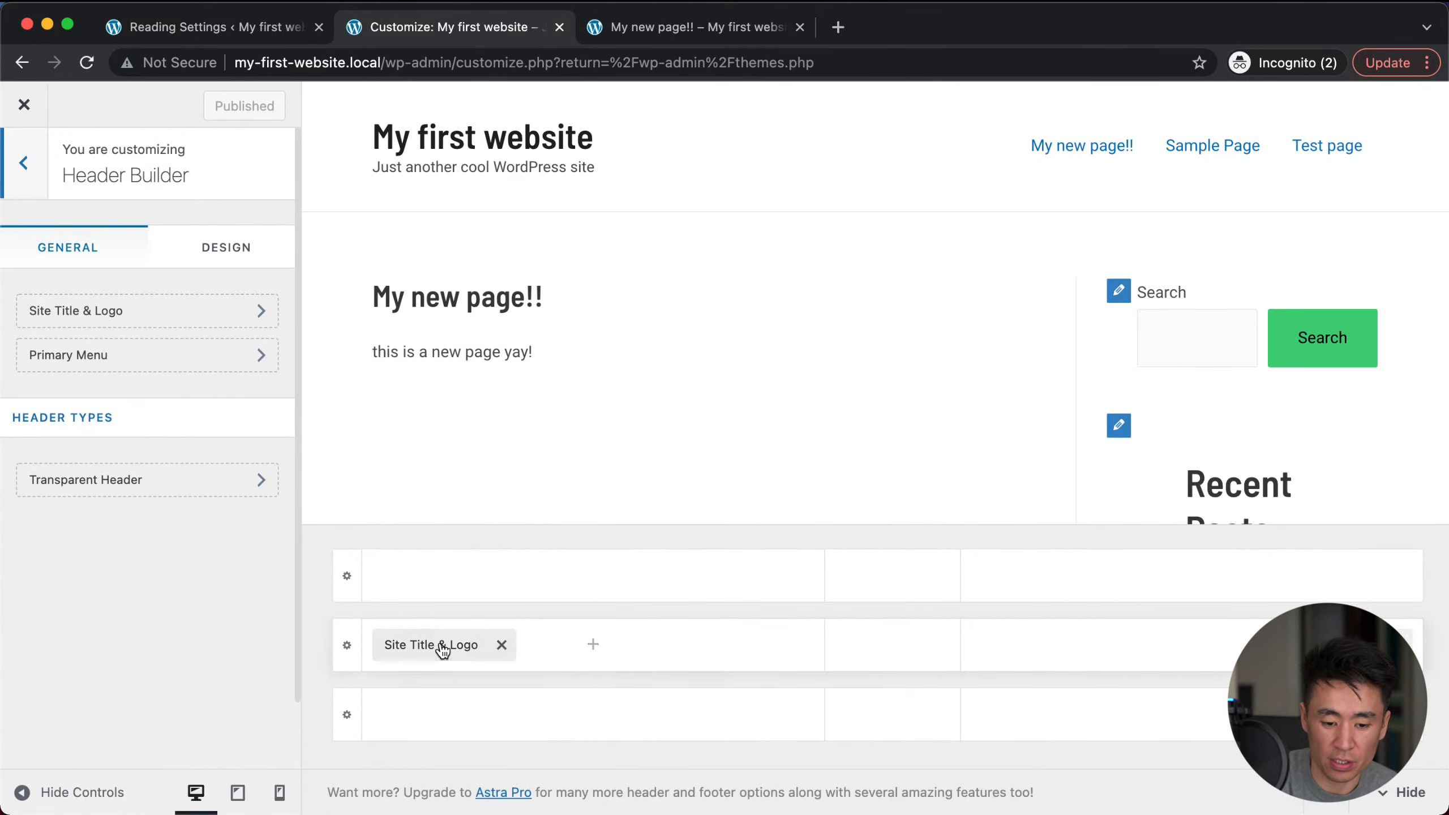
Step: Try the Site Title & Logo block in the centre and back, then open the Above Header row's component list
left_click_drag(430, 653, 907, 667)
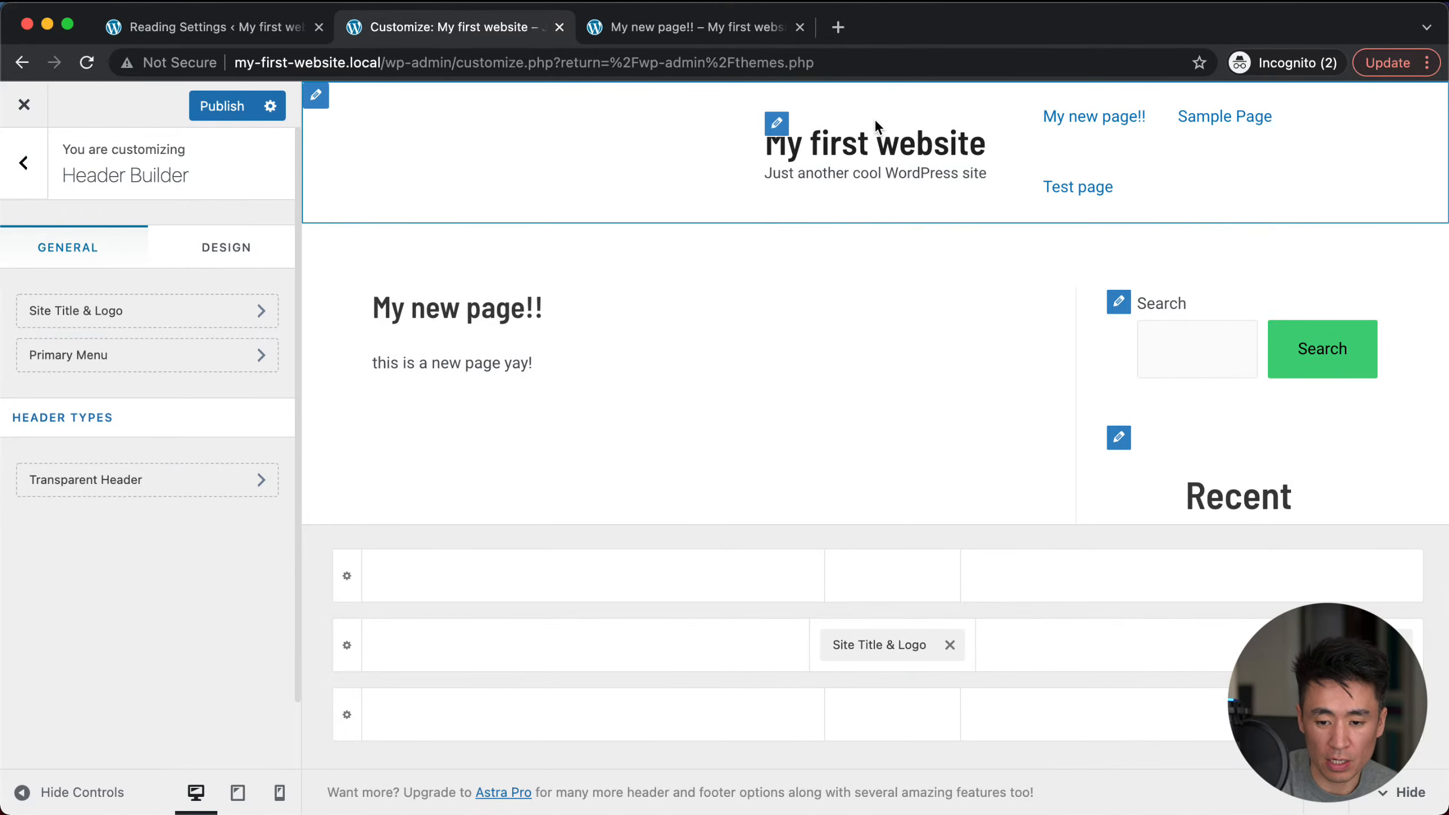
left_click_drag(877, 648, 437, 667)
left_click(344, 641)
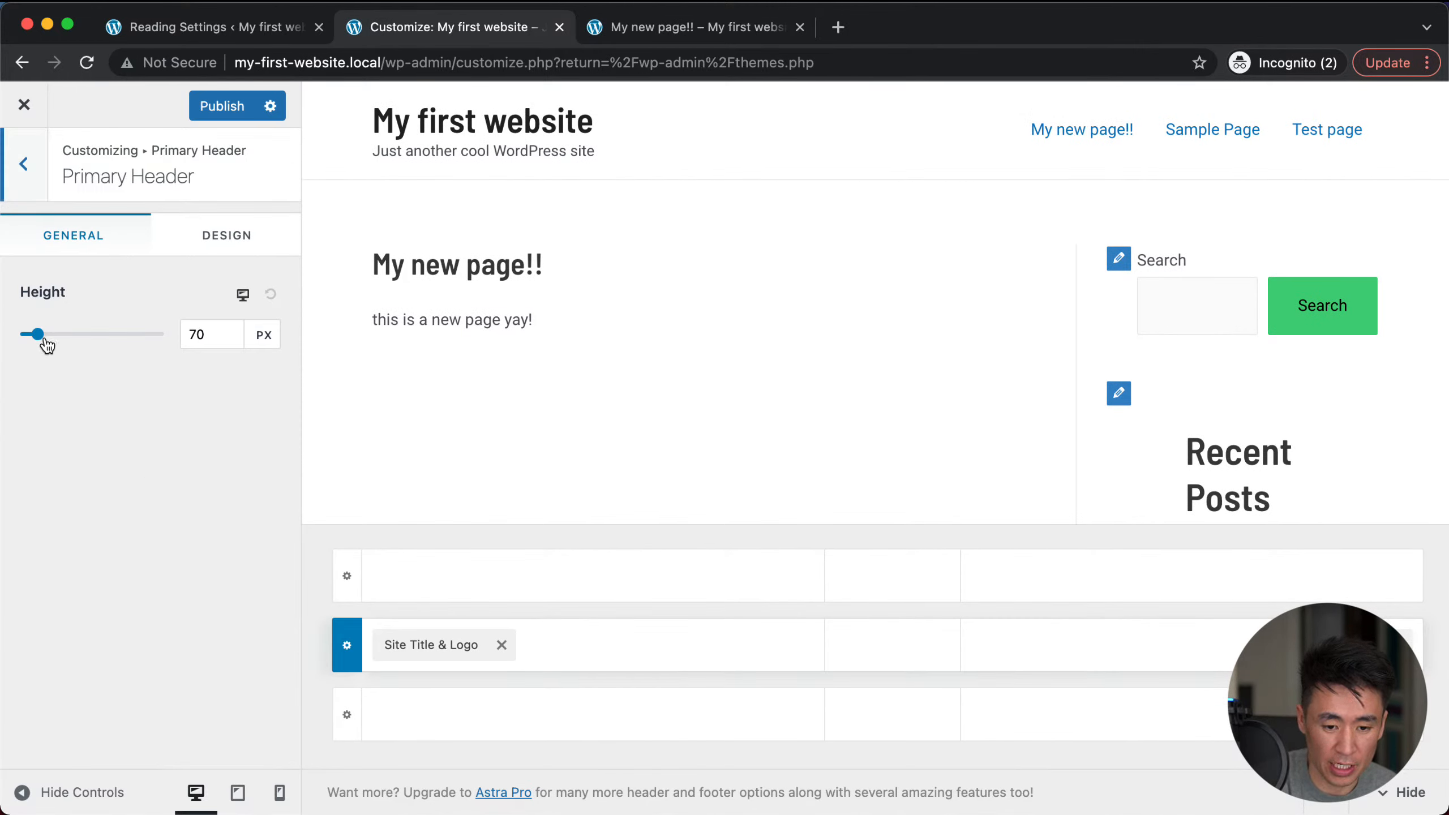
left_click(347, 575)
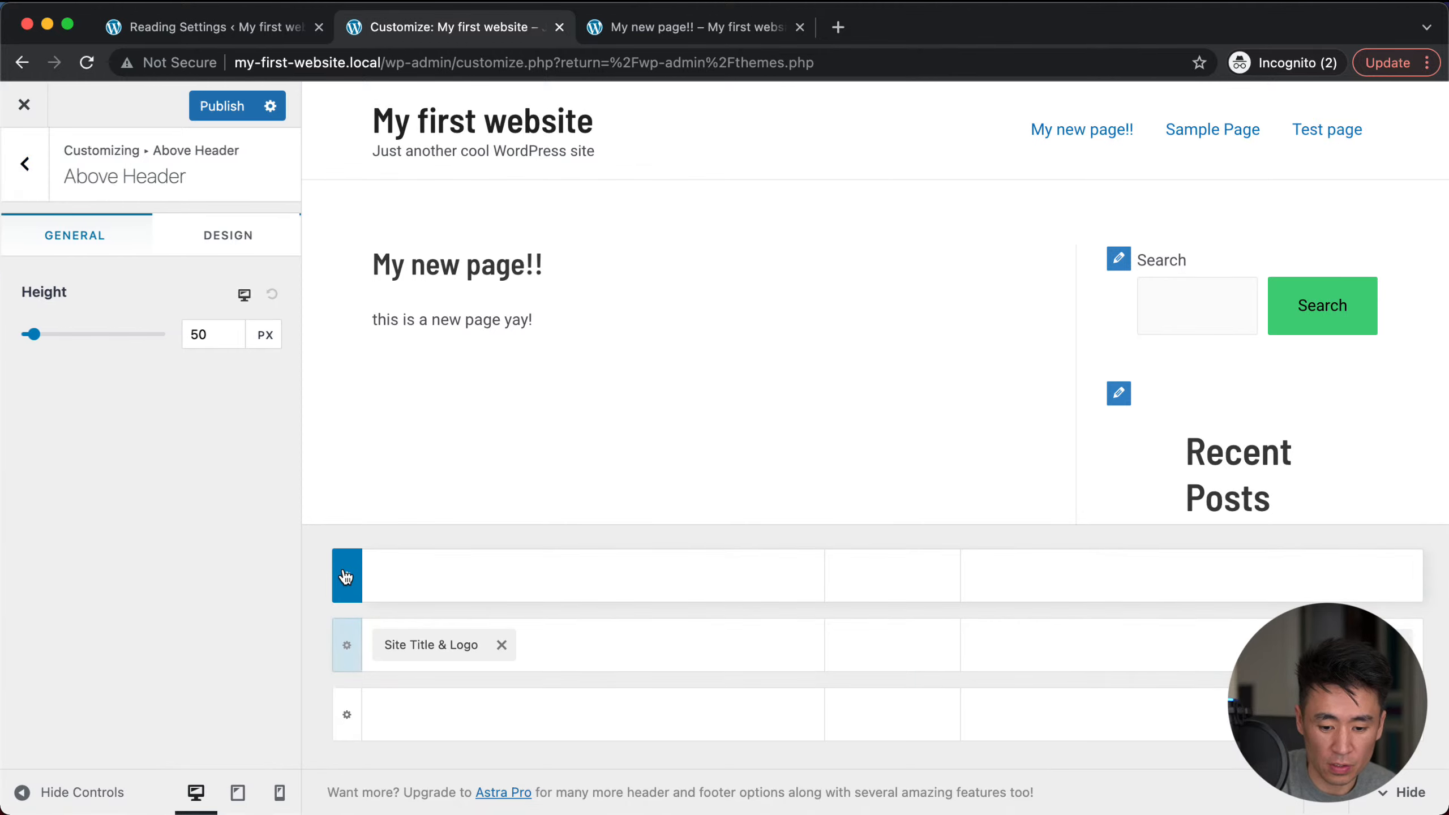
left_click(594, 575)
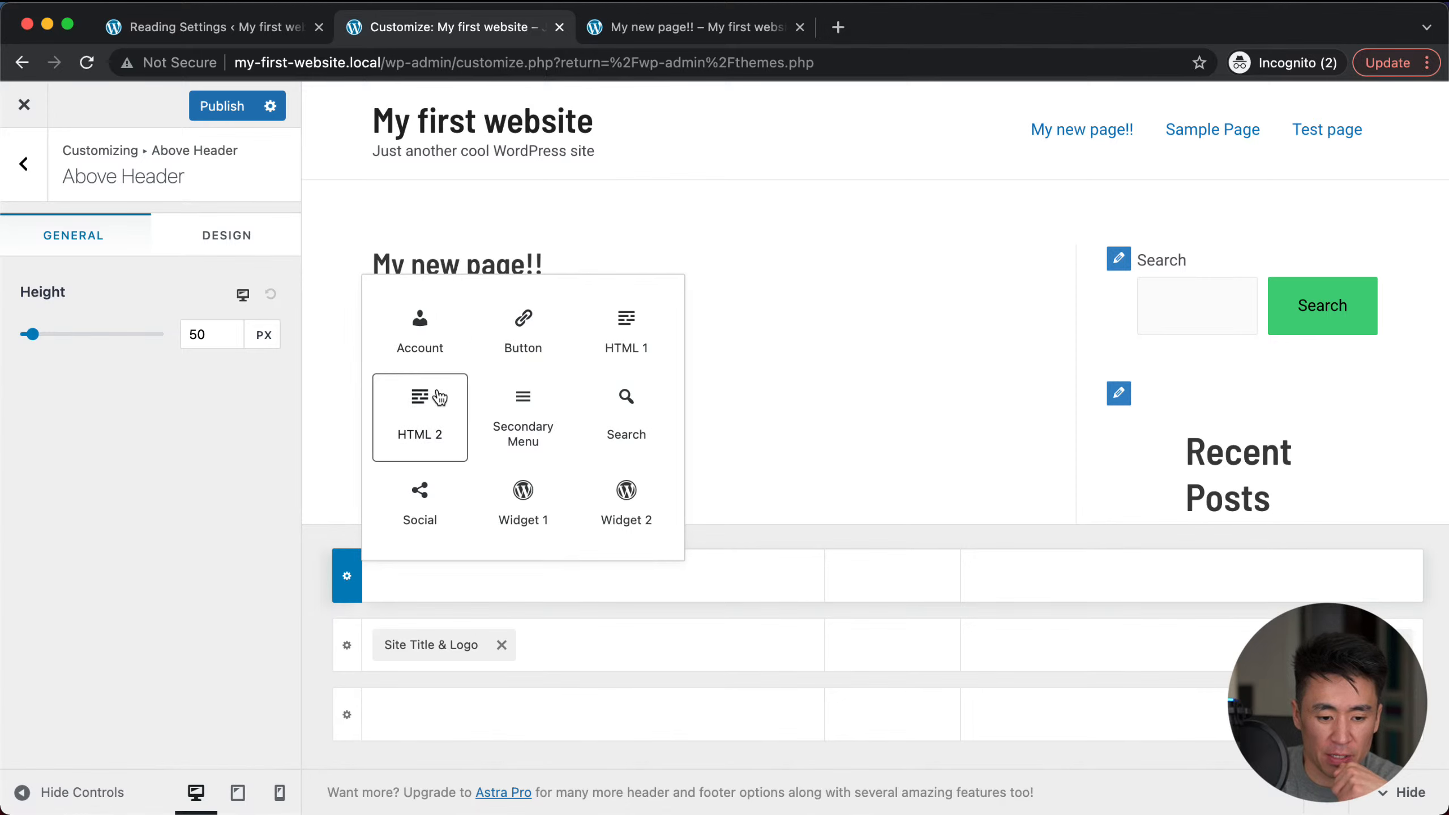
Step: Add an HTML 1 block to the Above Header row with a 'TEL:' line and a telephone number
left_click(626, 332)
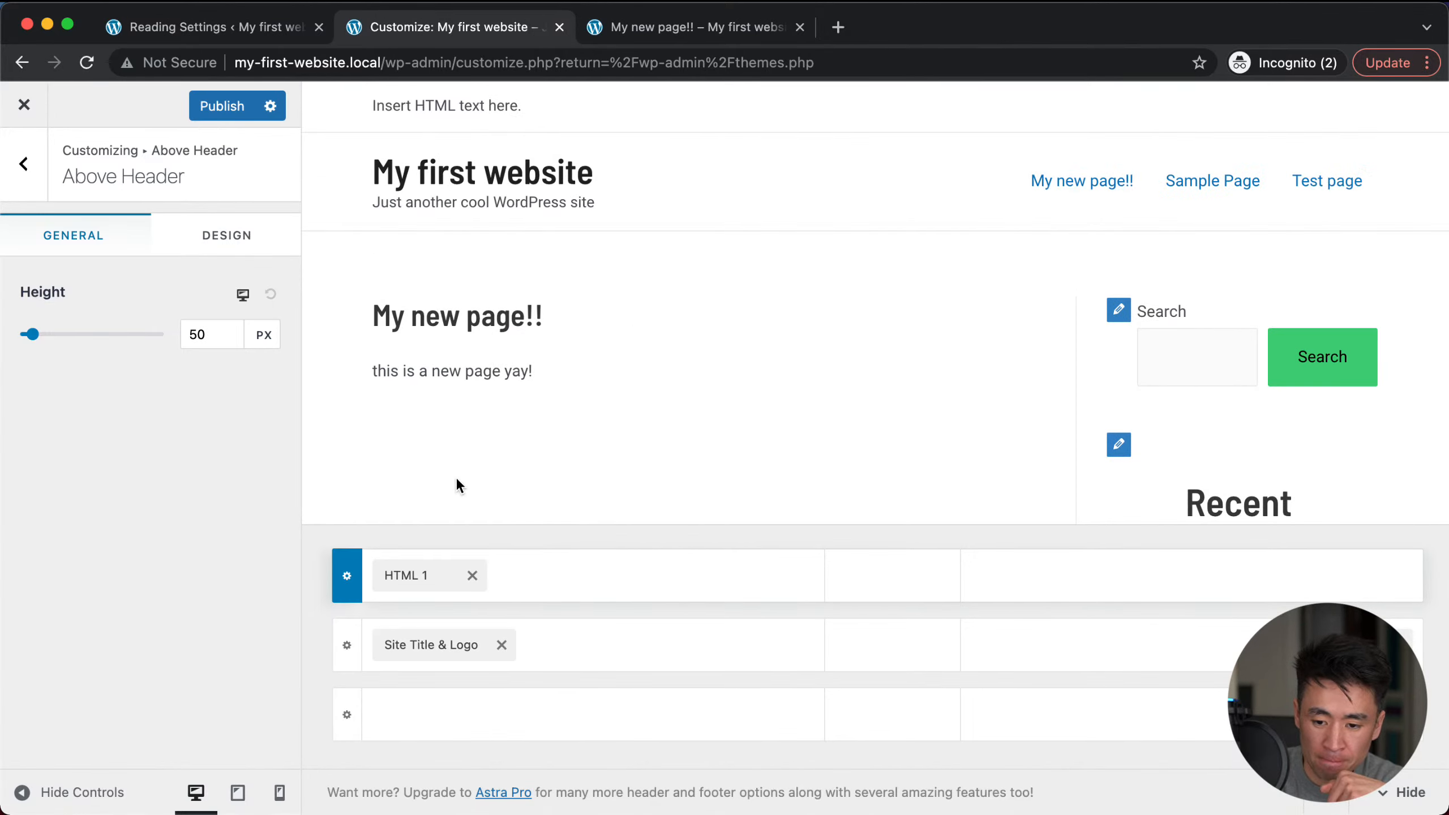
left_click(402, 571)
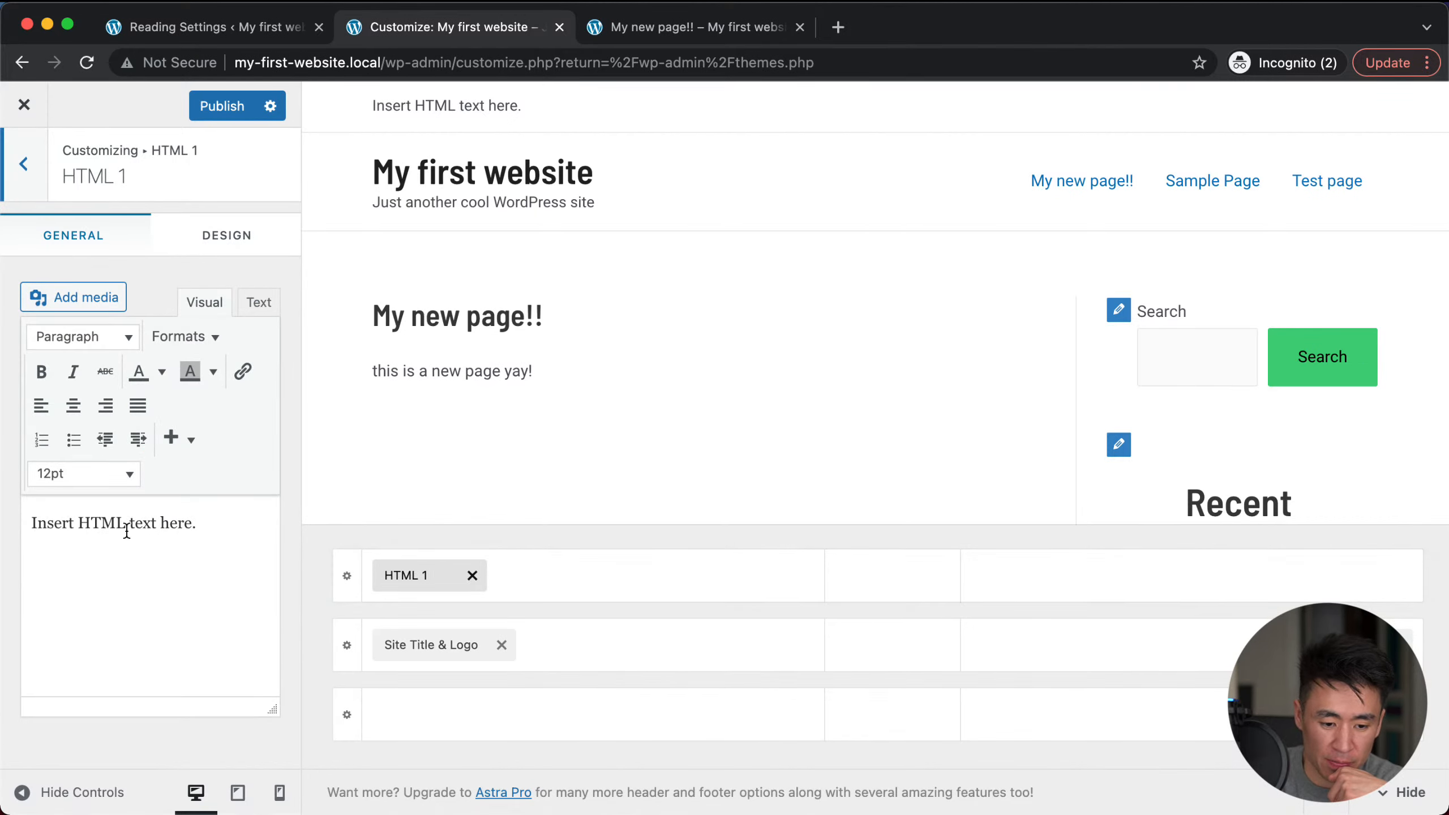
triple_click(110, 523)
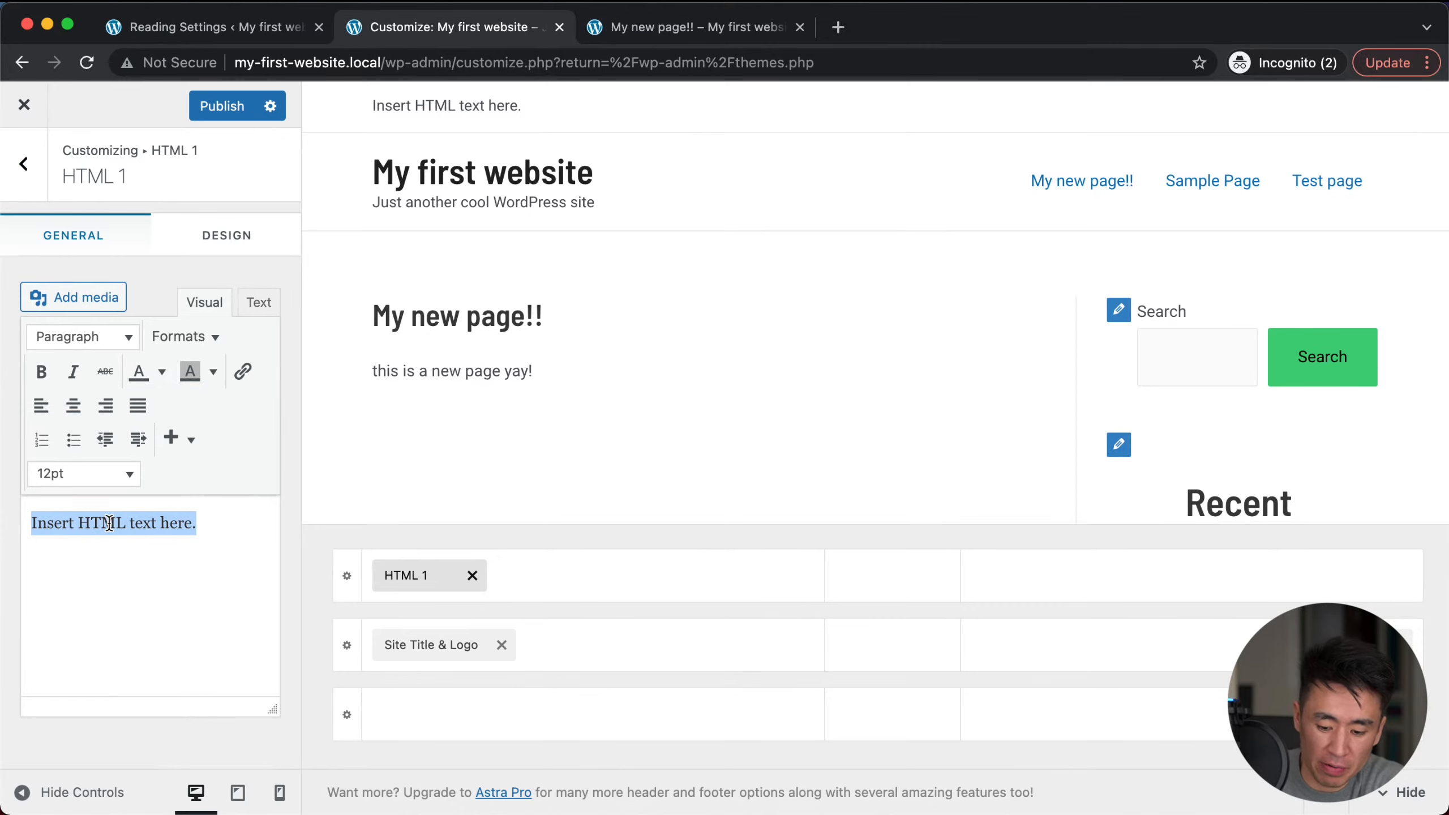
type("TEL")
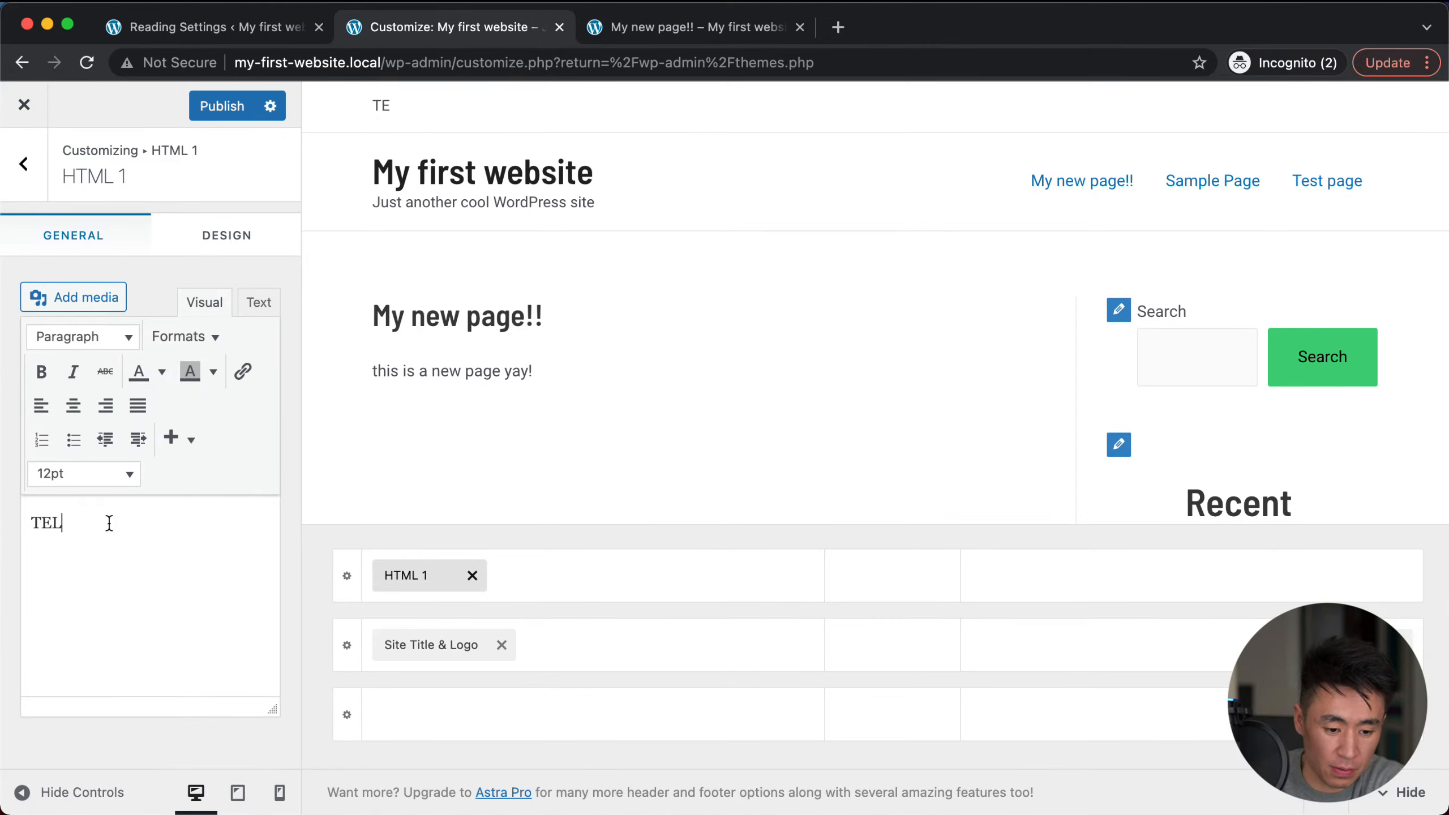
type(":")
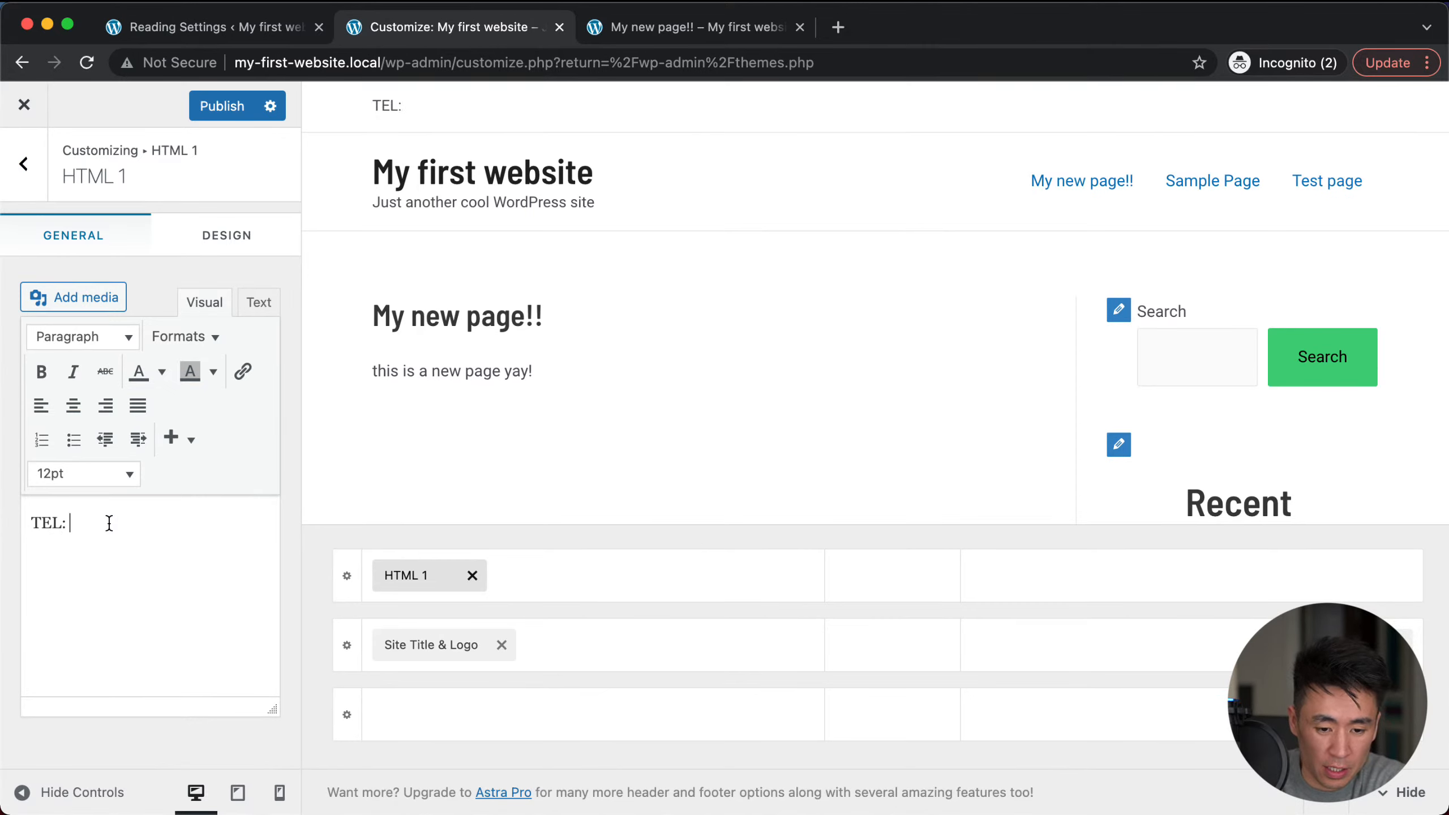
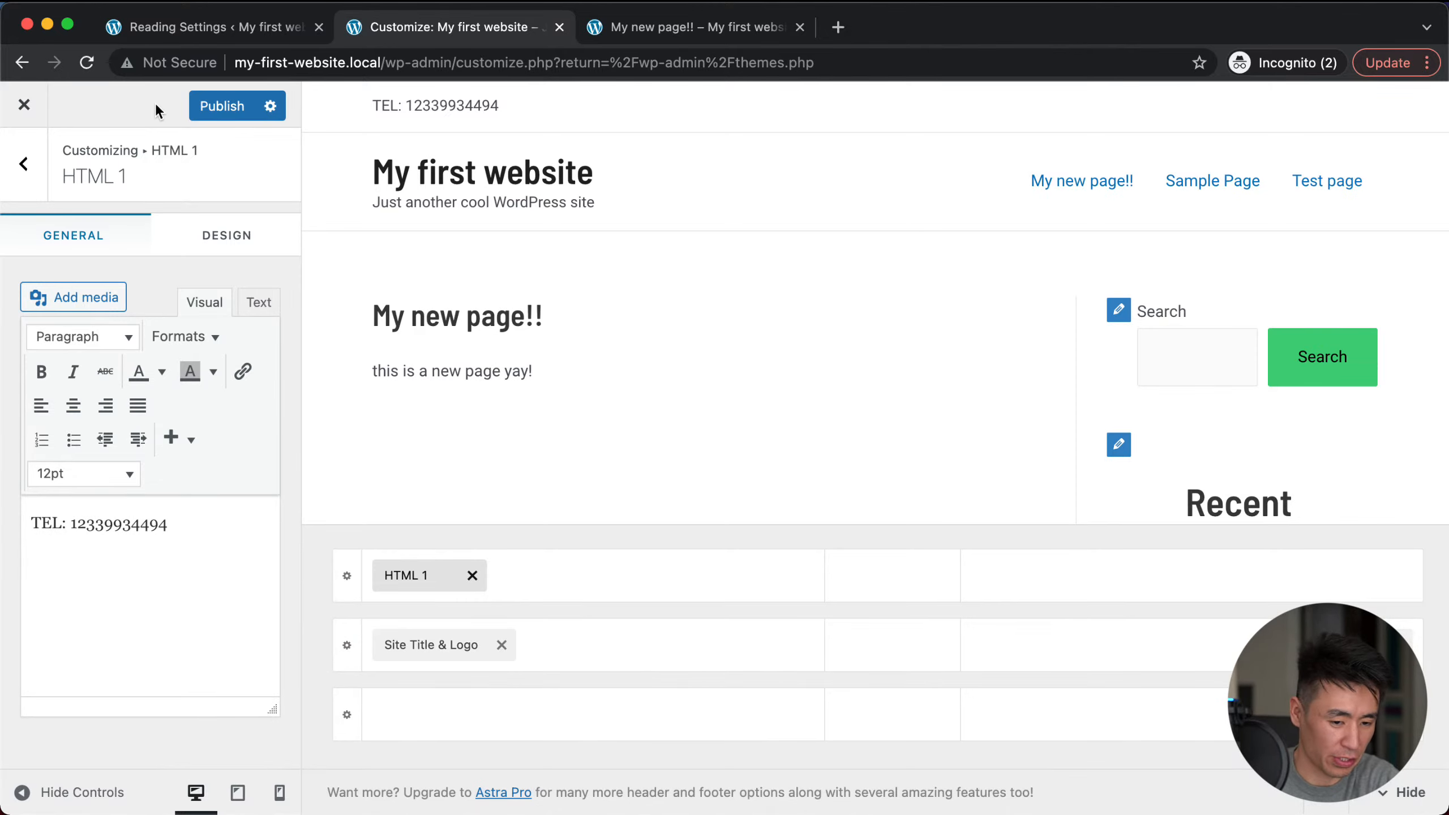
Step: Review the block's Design options, publish, and close the Customizer
left_click(199, 235)
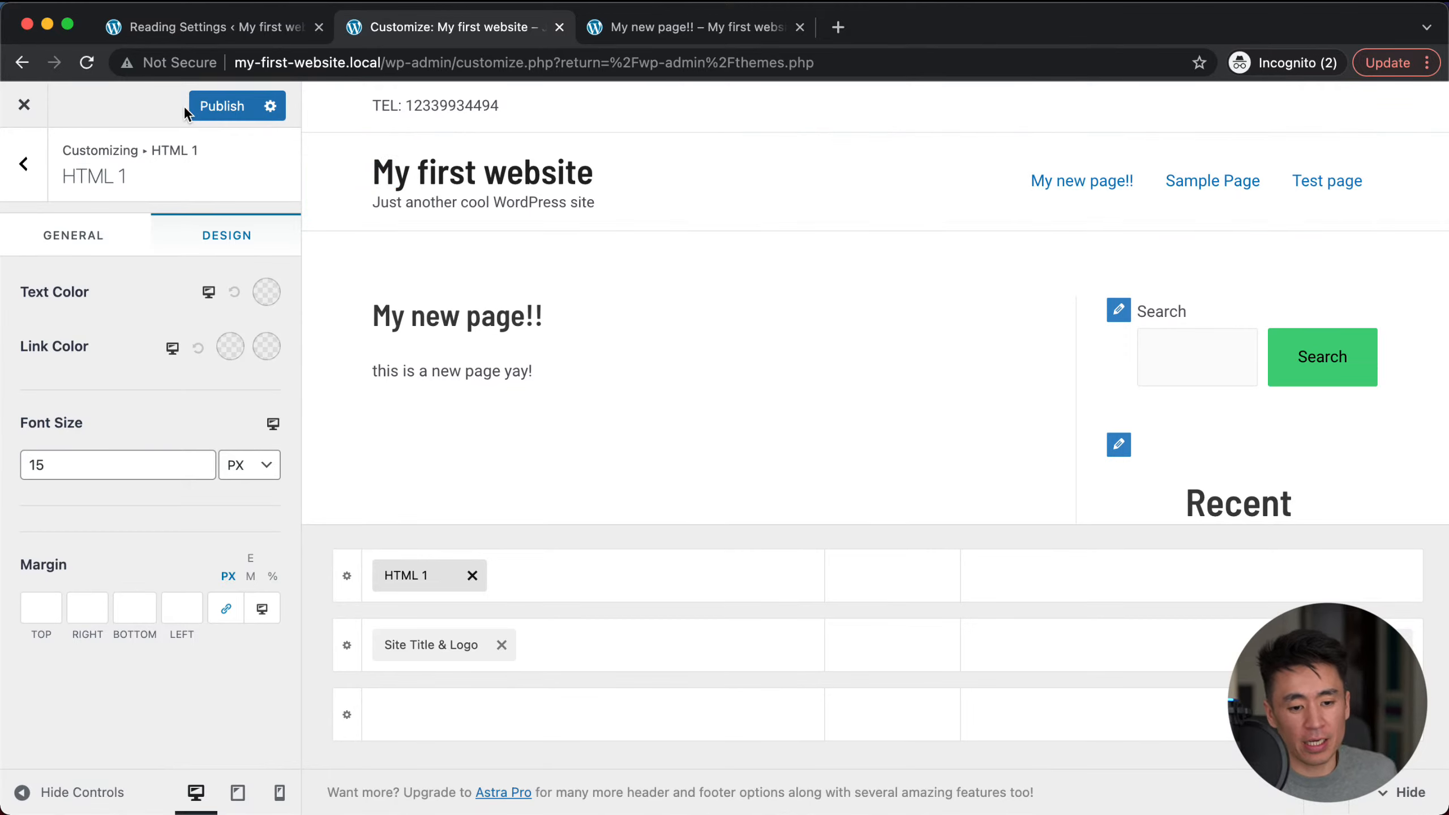
left_click(206, 108)
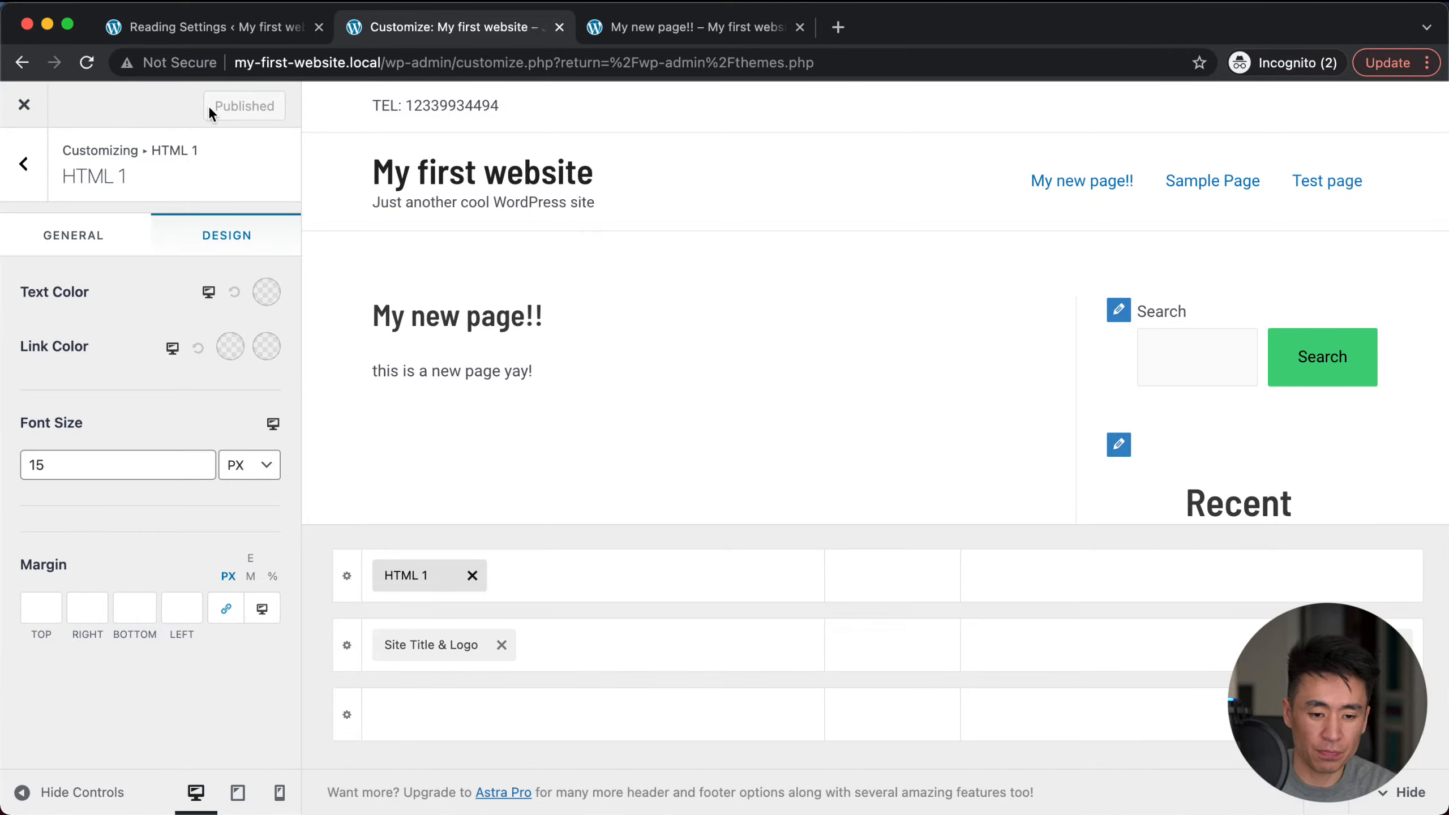
left_click(24, 107)
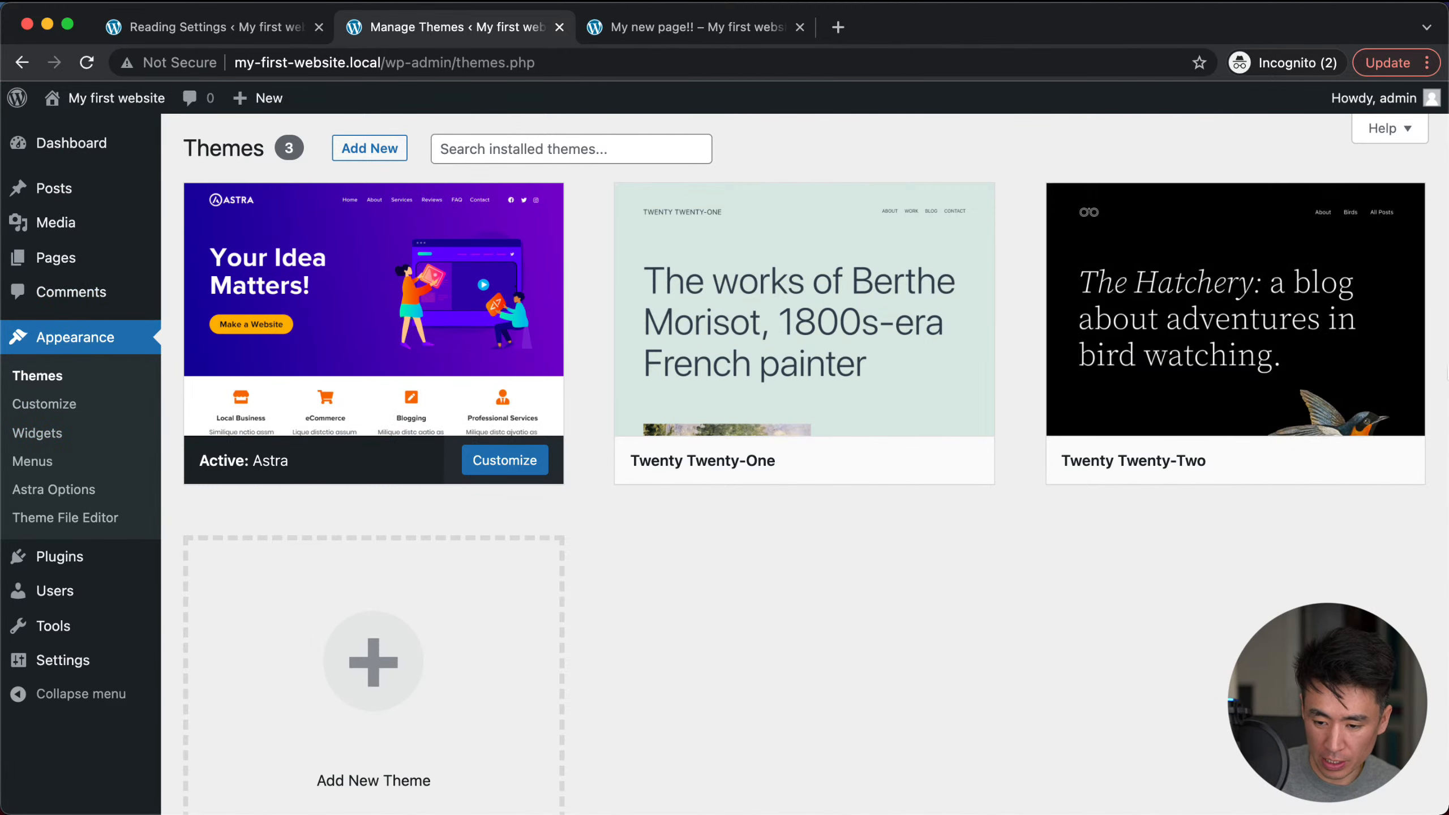
Step: Return to the dashboard and open Plugins > Installed Plugins, which lists none
key("super+Tab")
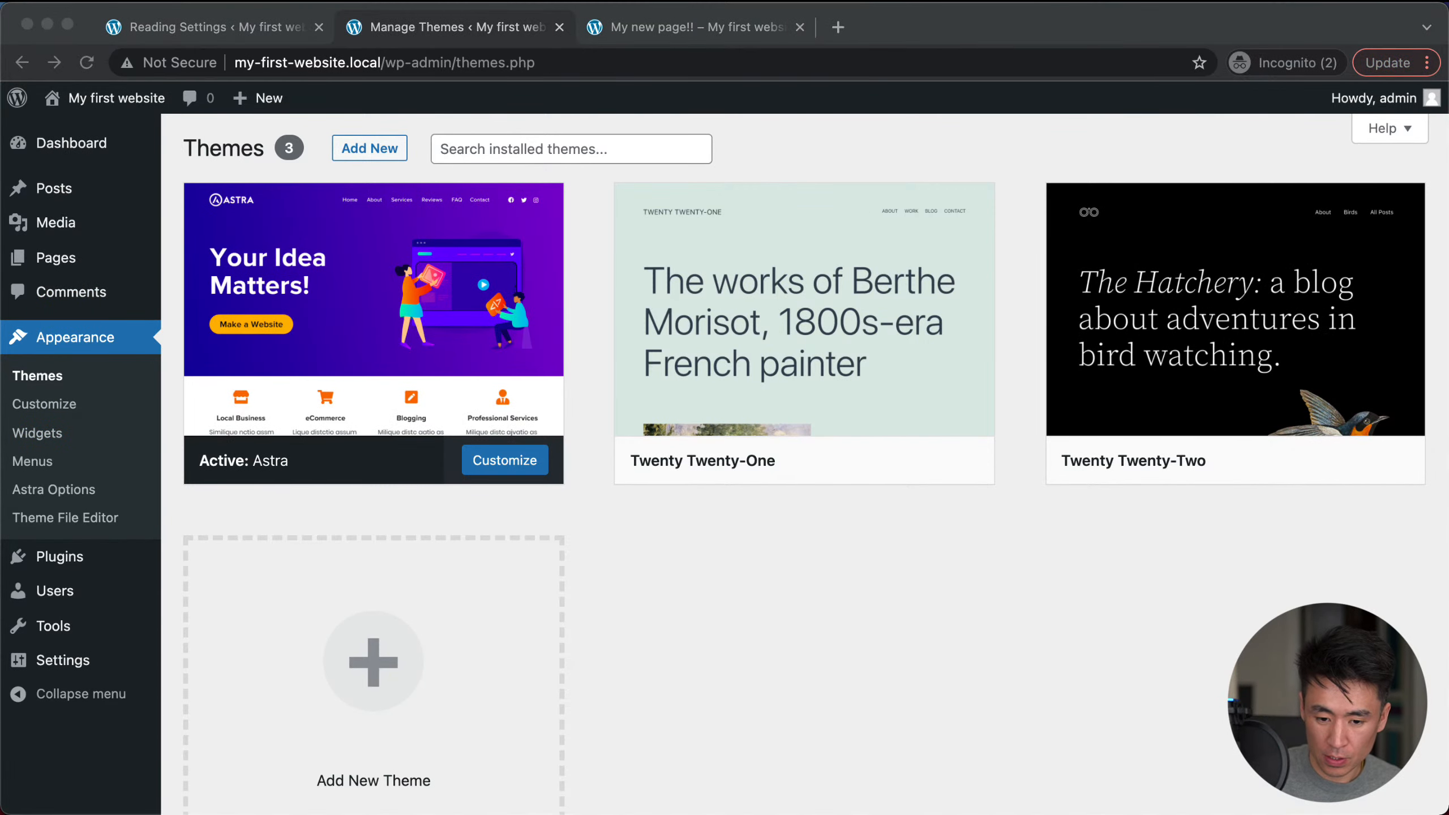
left_click(764, 701)
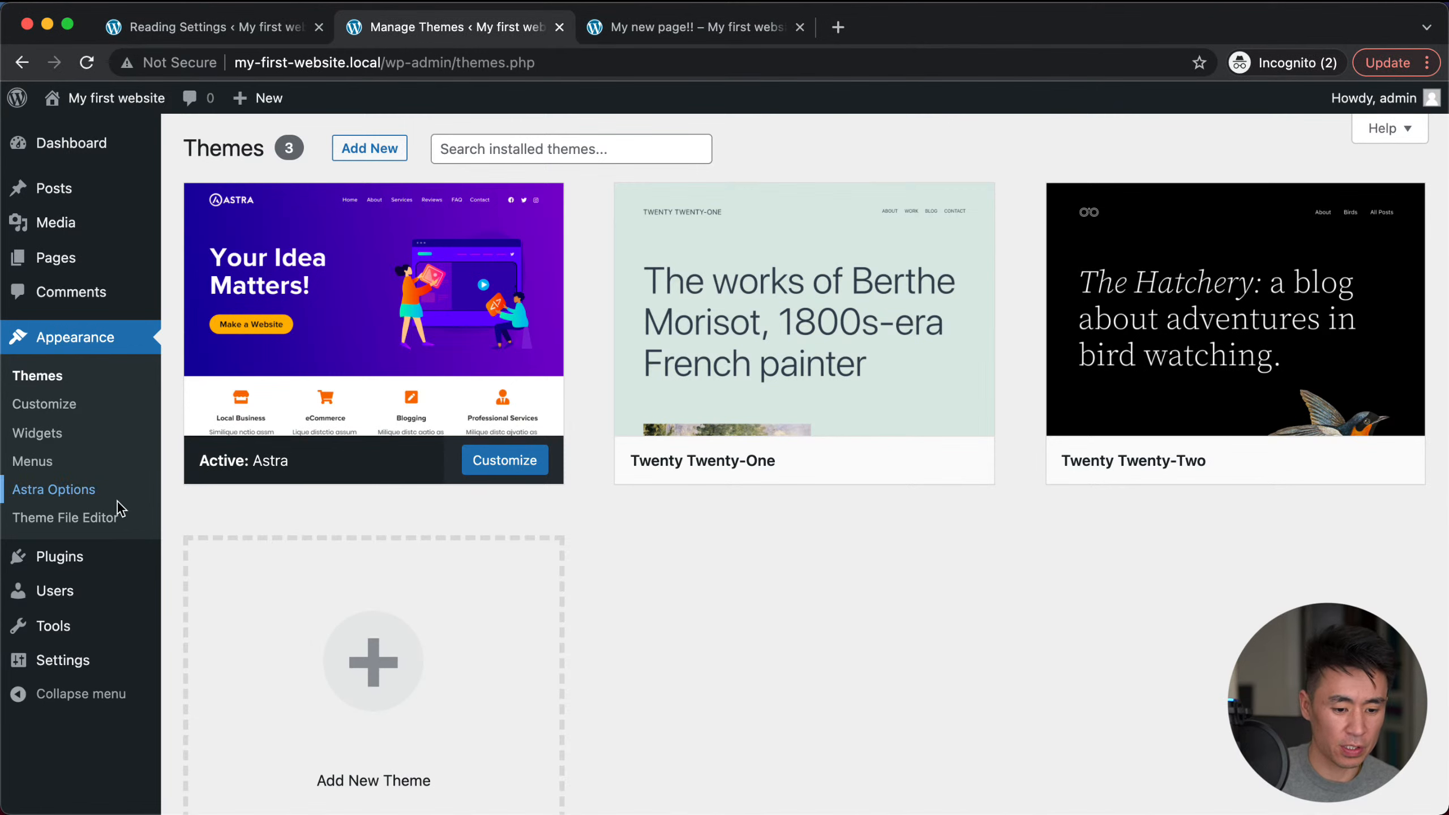
left_click(70, 559)
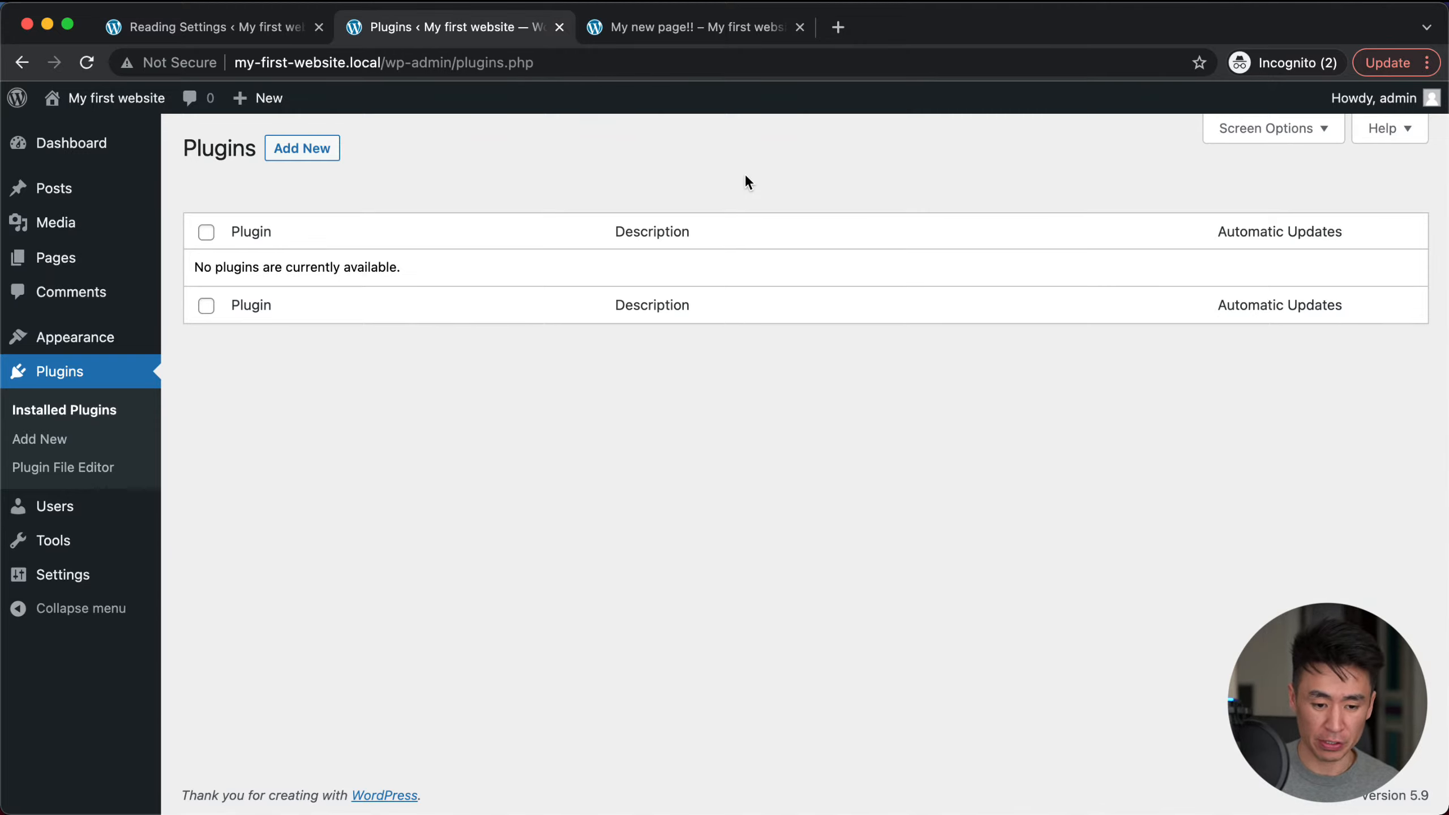
left_click(313, 150)
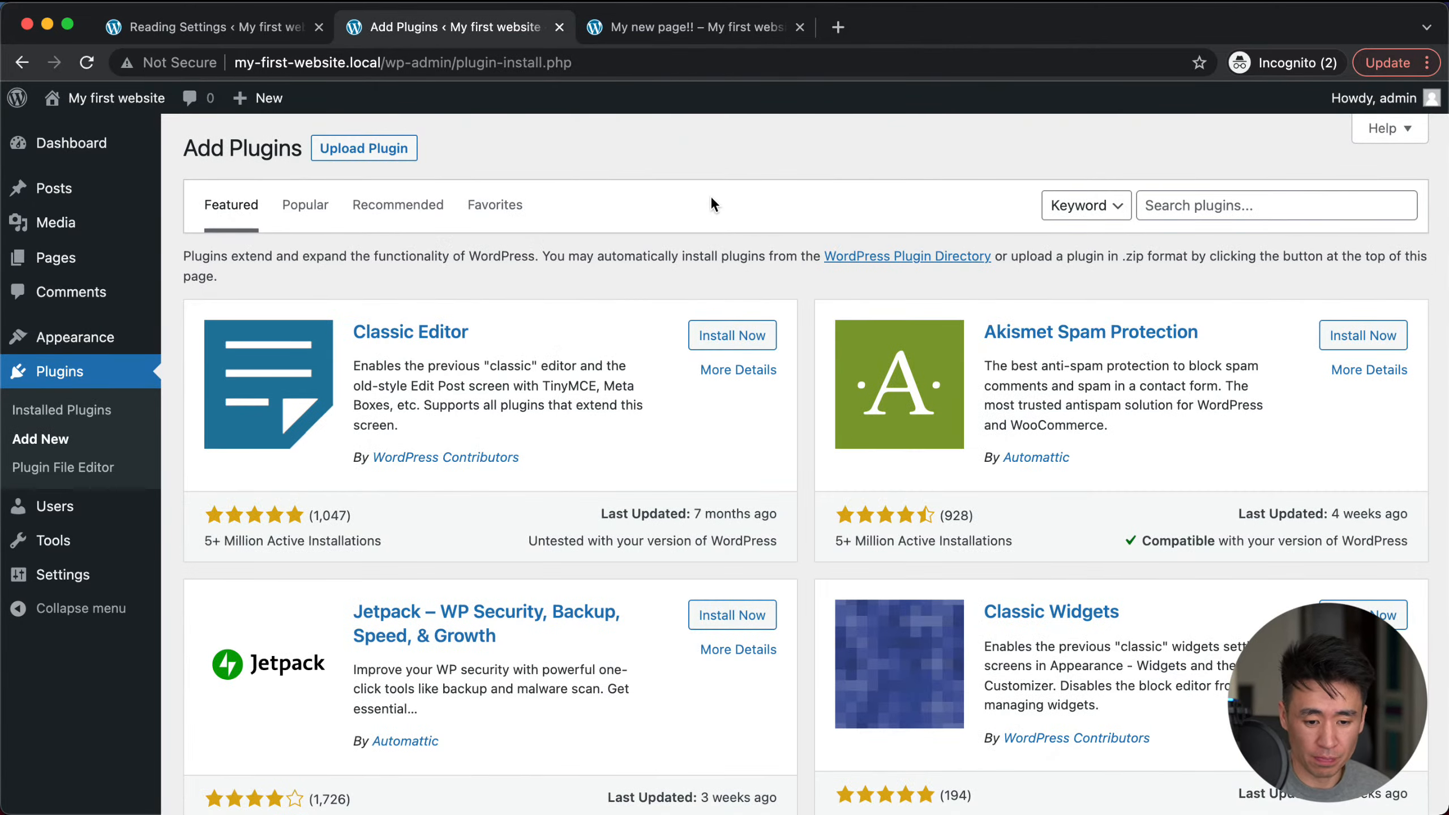
scroll(770, 570, "down", 15)
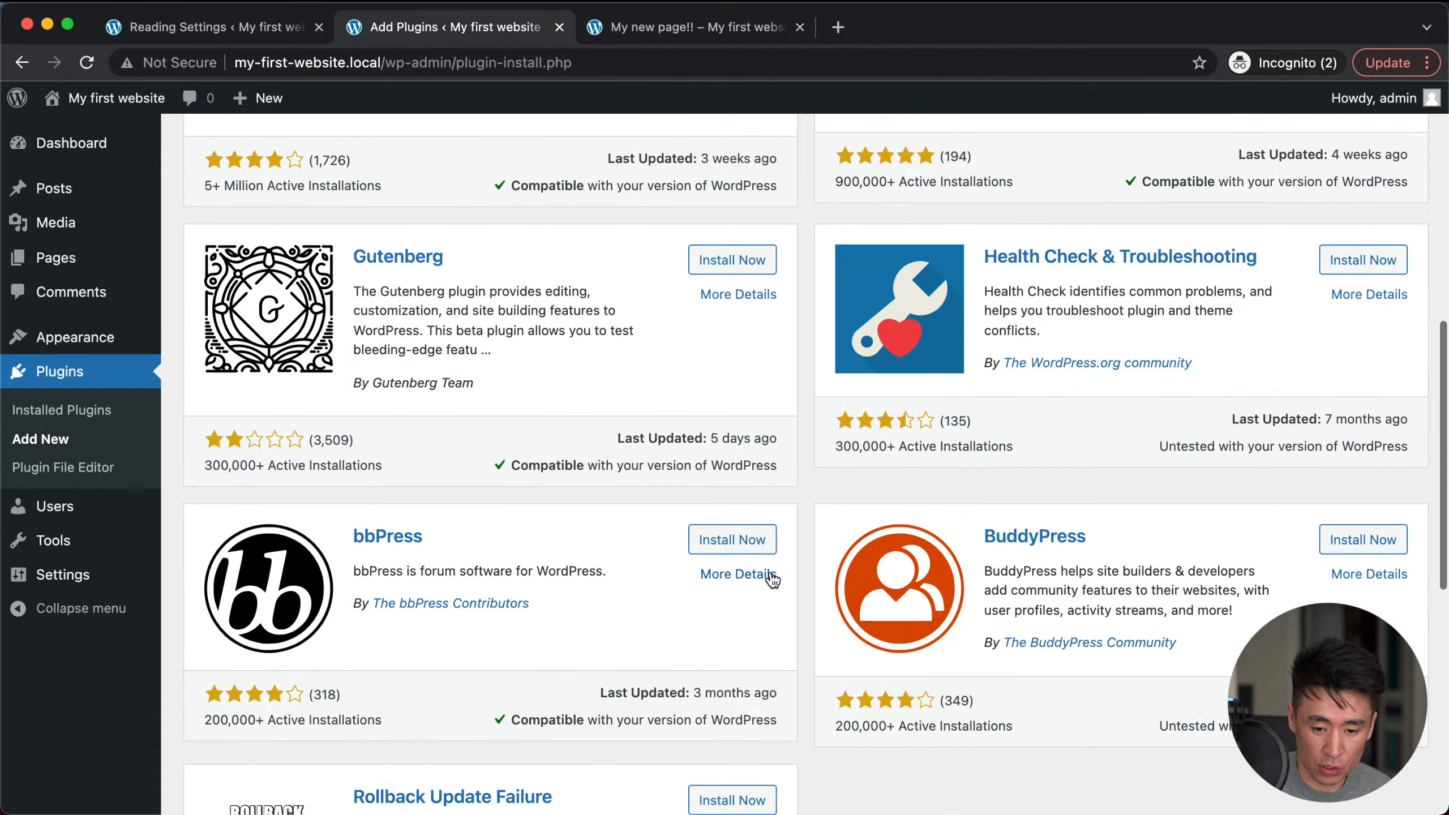
scroll(770, 570, "down", 5)
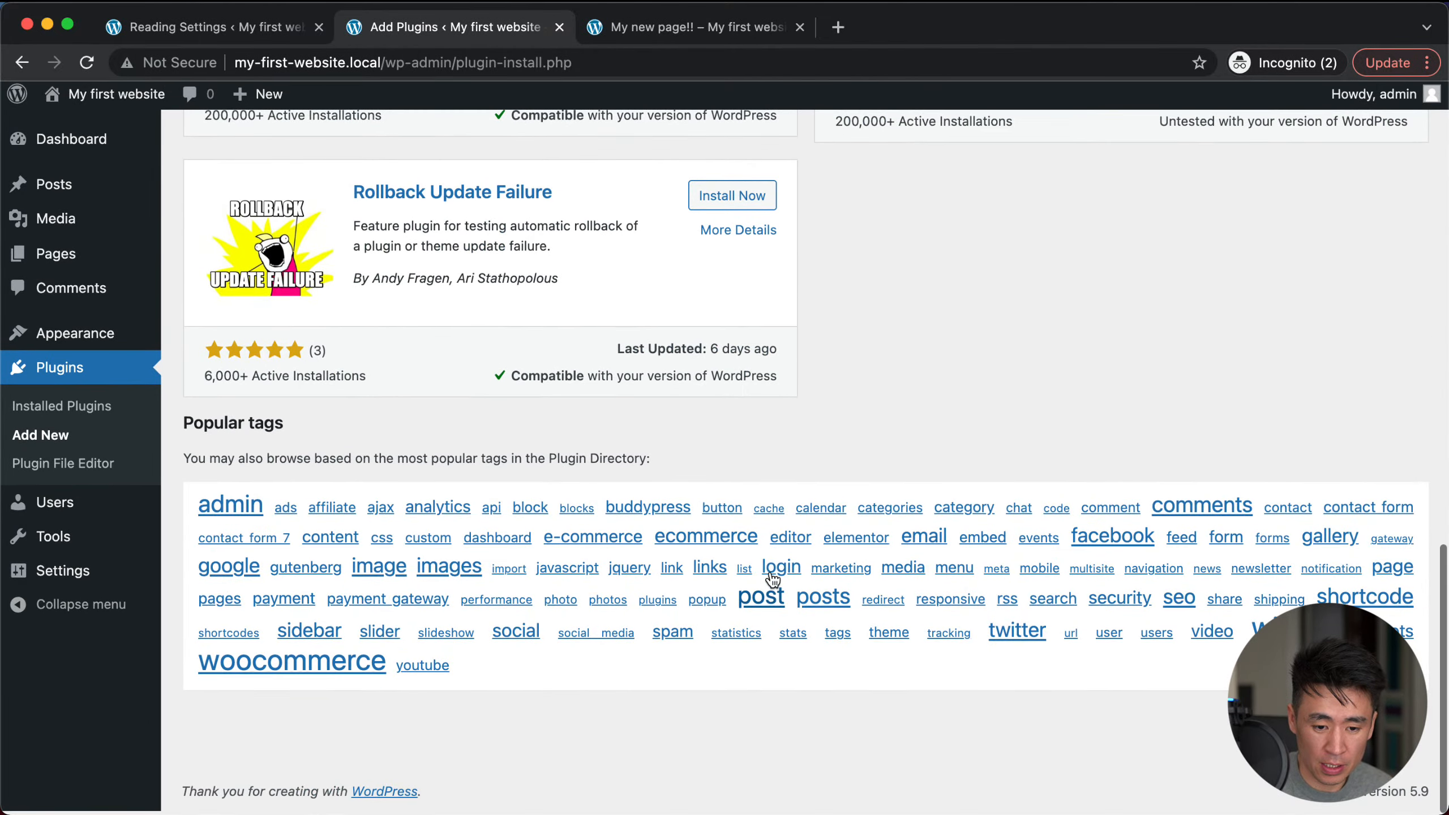
scroll(770, 570, "up", 10)
scroll(770, 571, "down", 6)
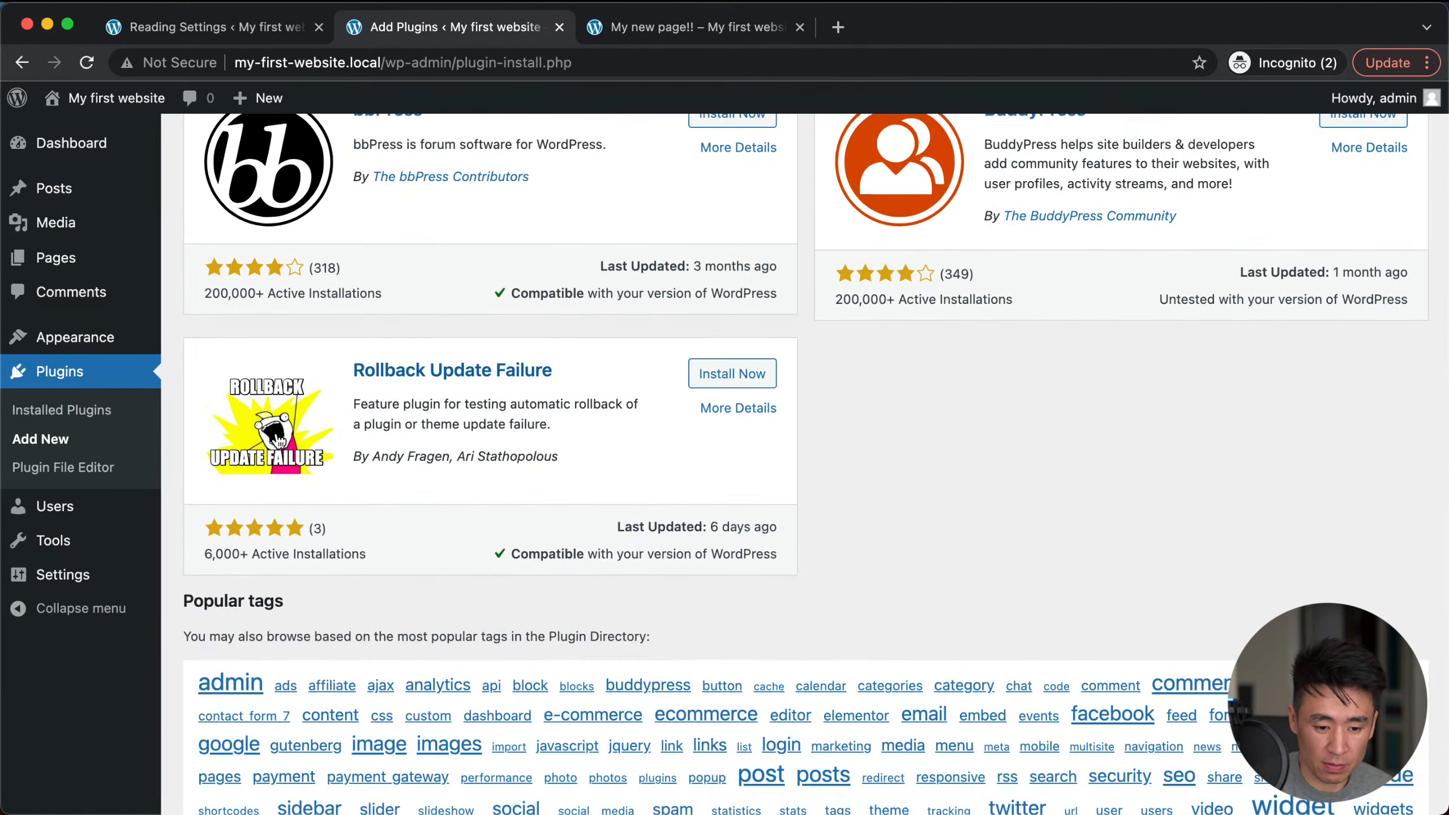
scroll(593, 423, "up", 10)
scroll(594, 418, "up", 5)
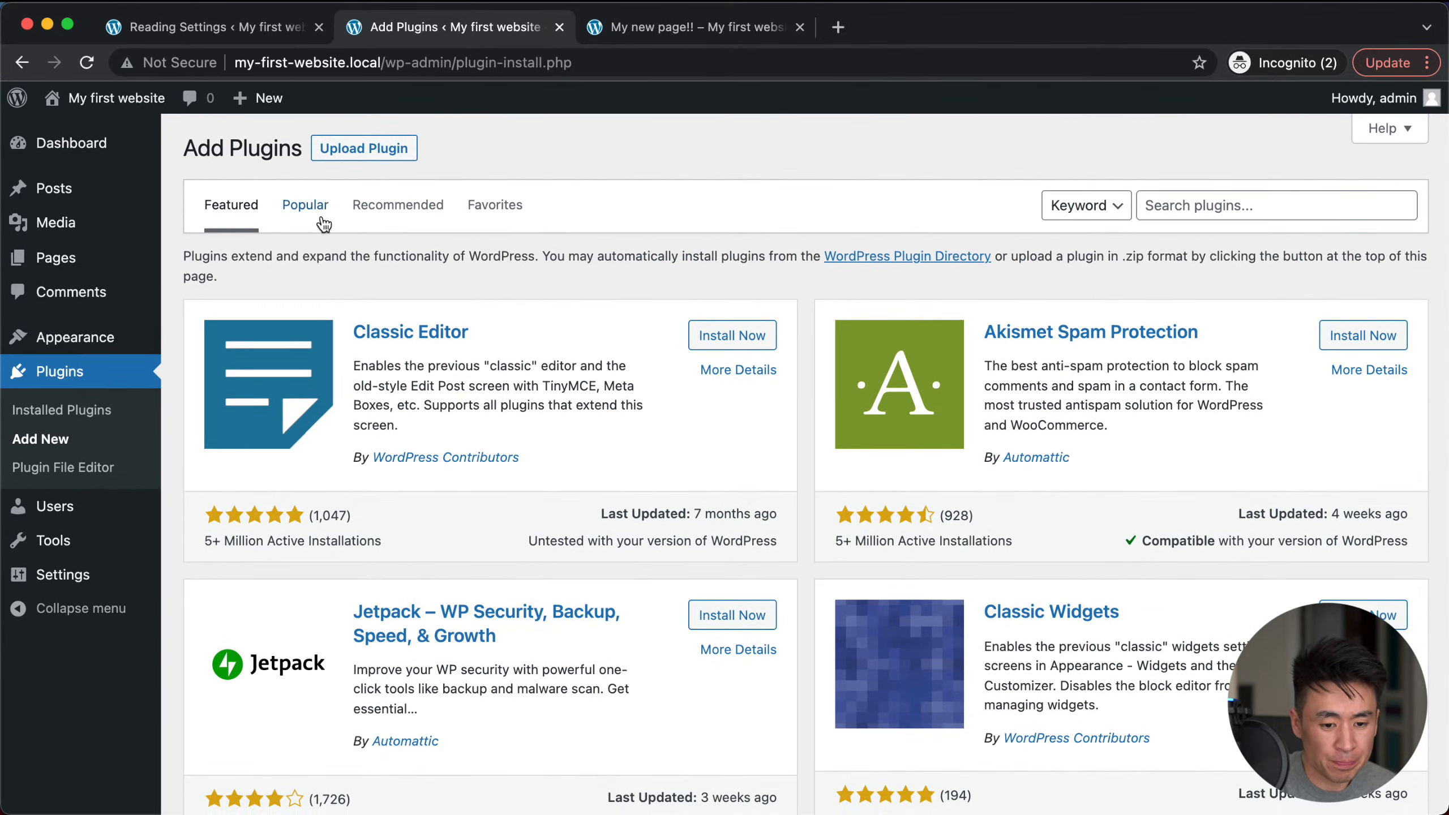
left_click(306, 219)
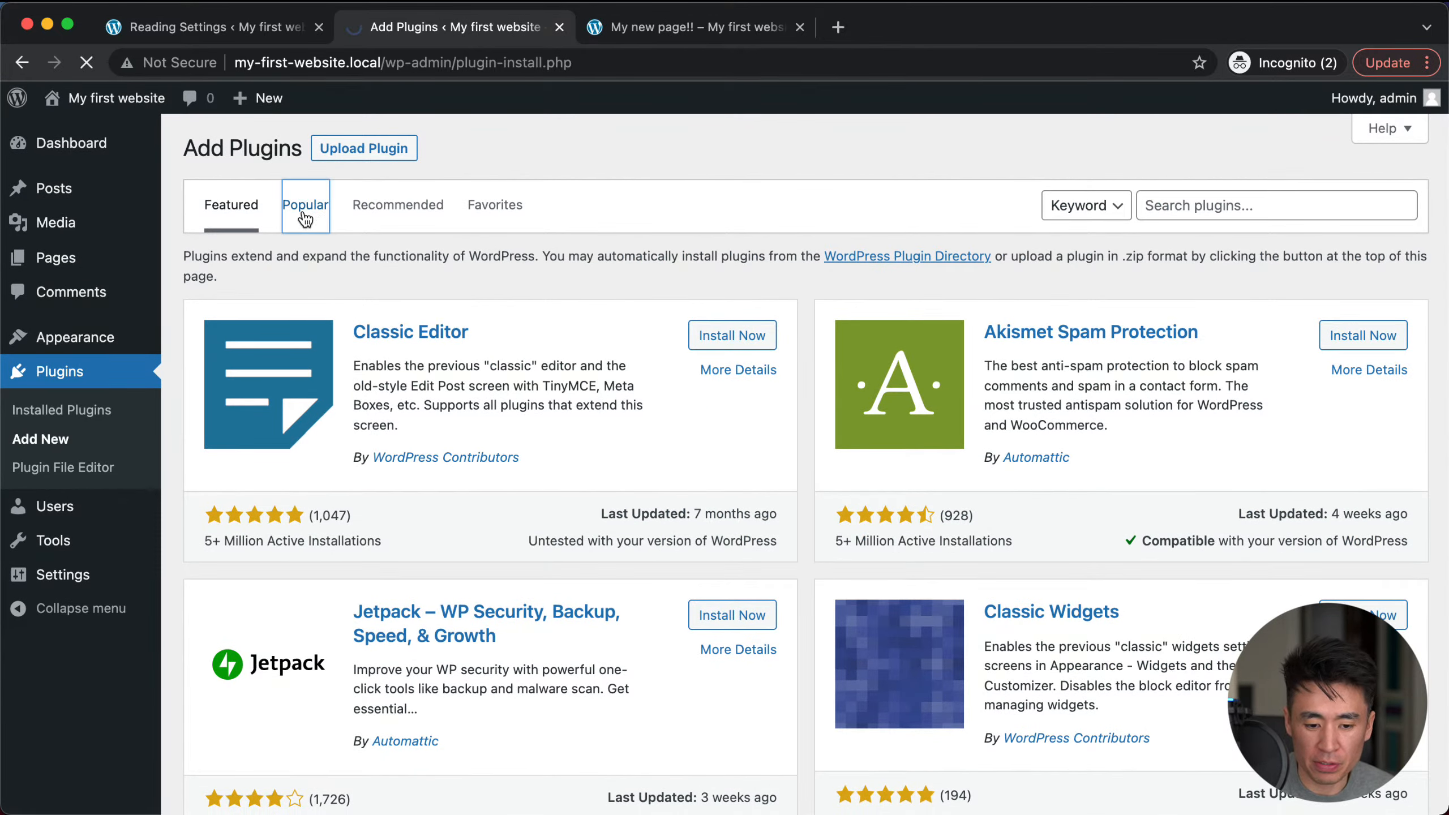
scroll(861, 274, "down", 7)
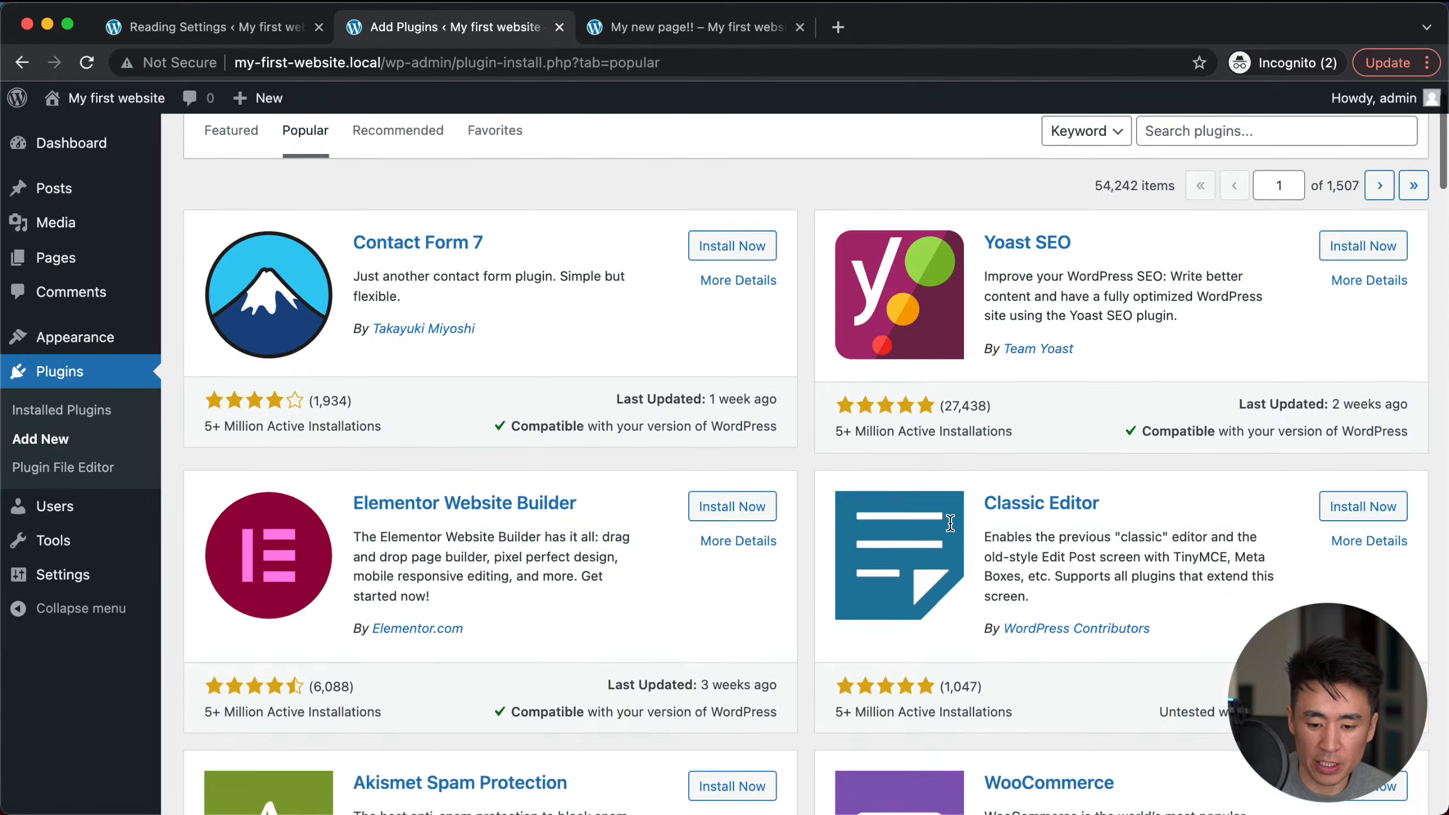
scroll(824, 603, "down", 3)
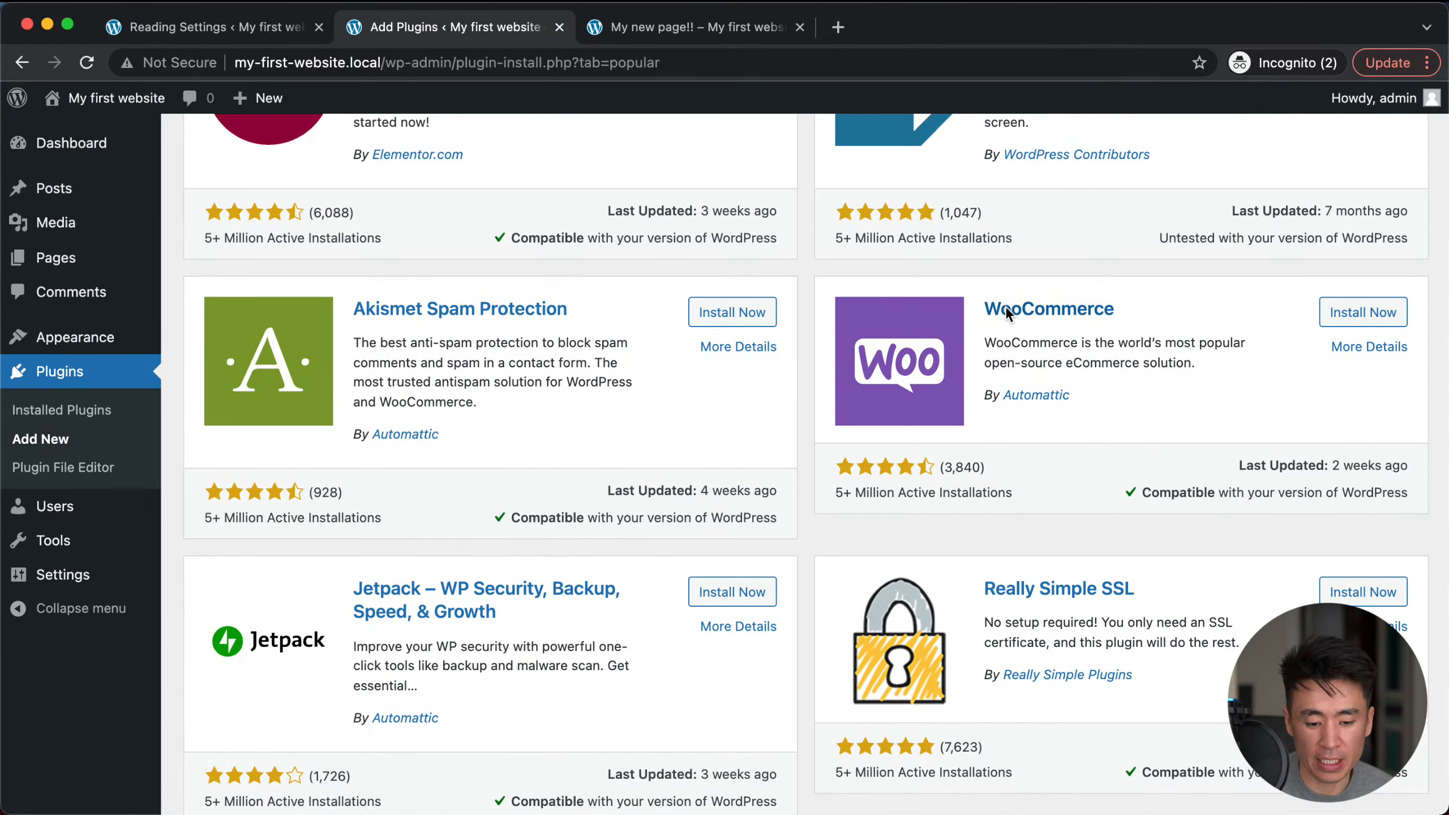
scroll(993, 421, "down", 8)
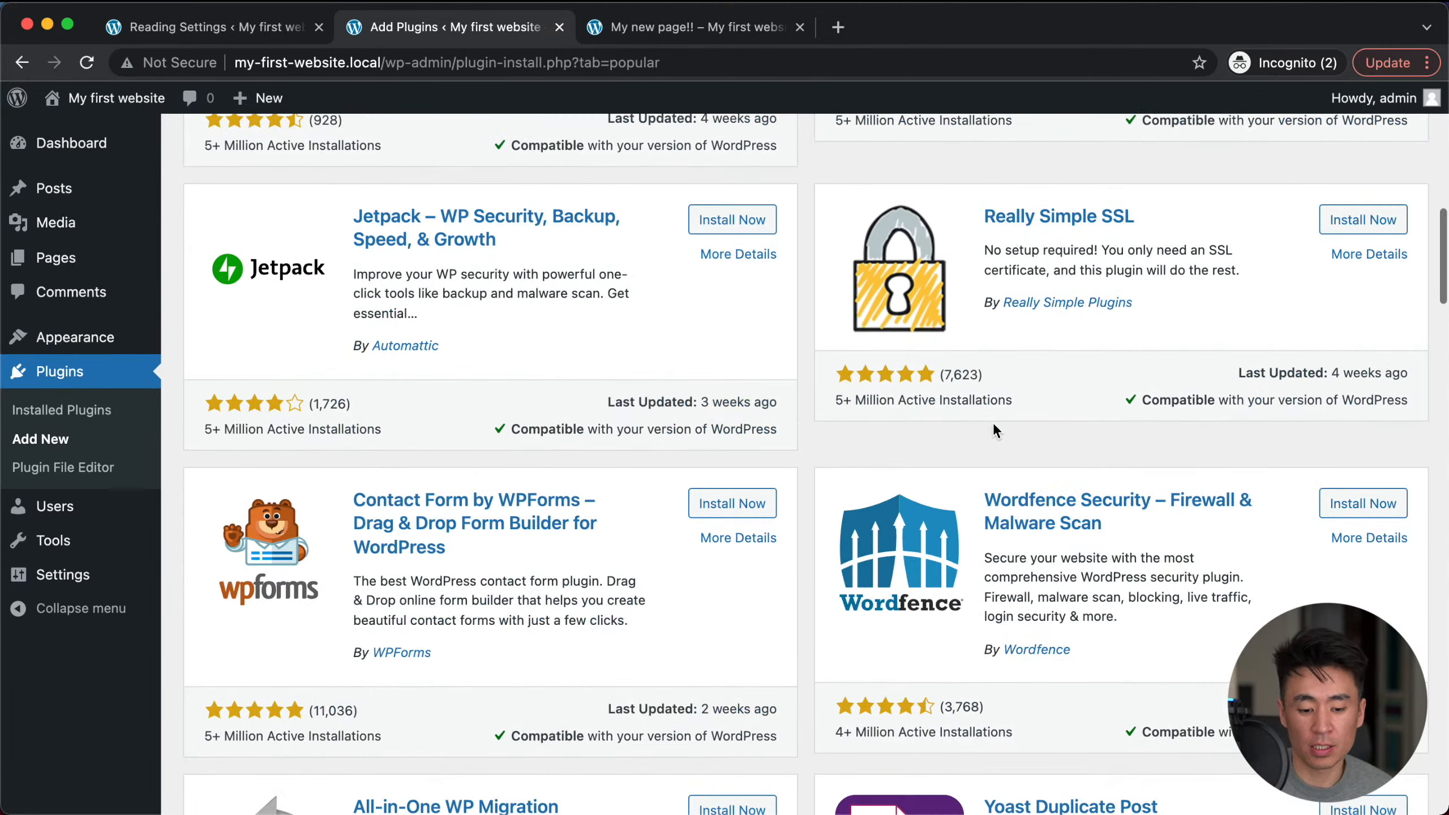
scroll(977, 458, "down", 7)
scroll(797, 575, "down", 5)
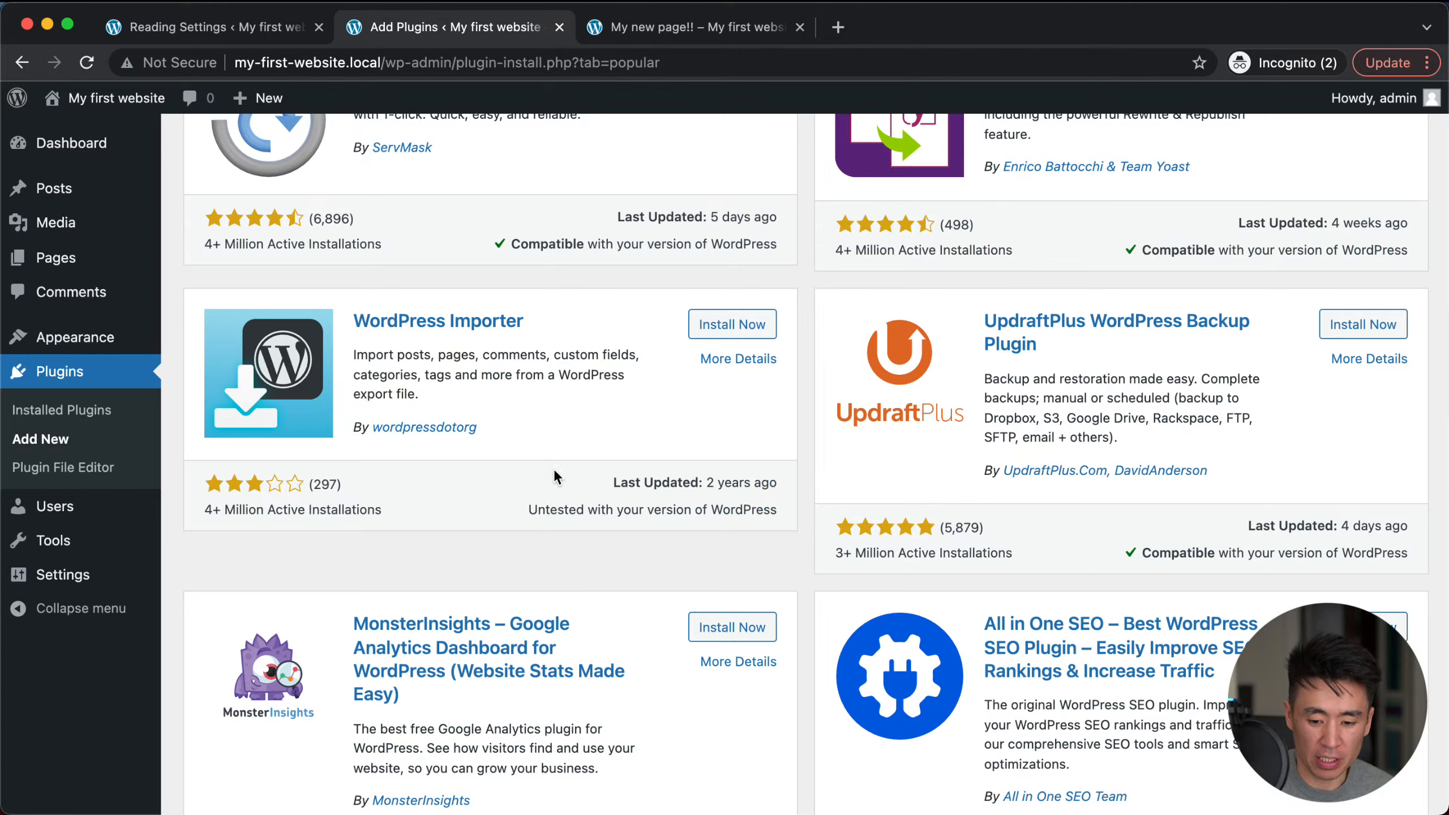
scroll(553, 469, "down", 12)
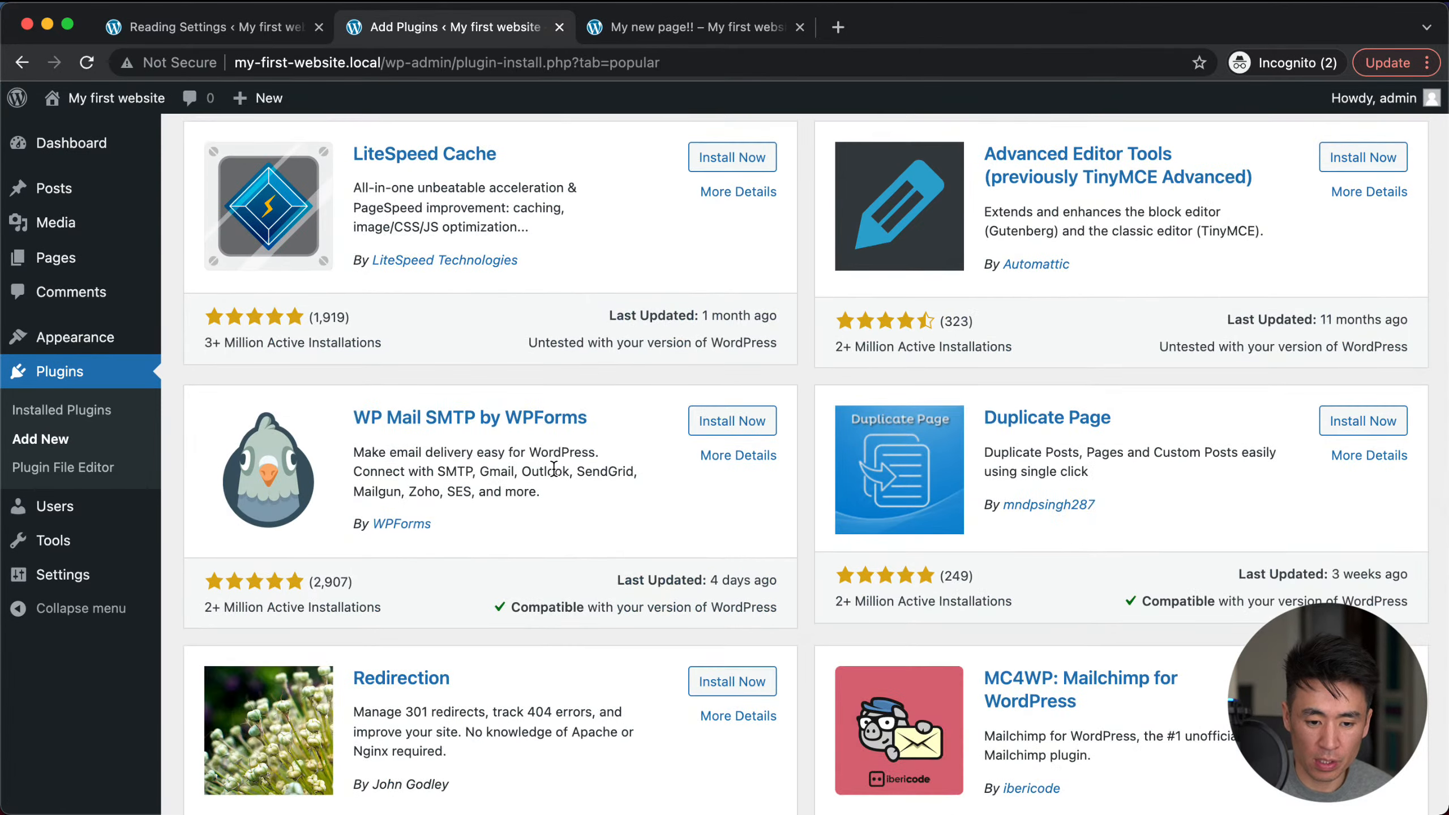
scroll(554, 470, "down", 7)
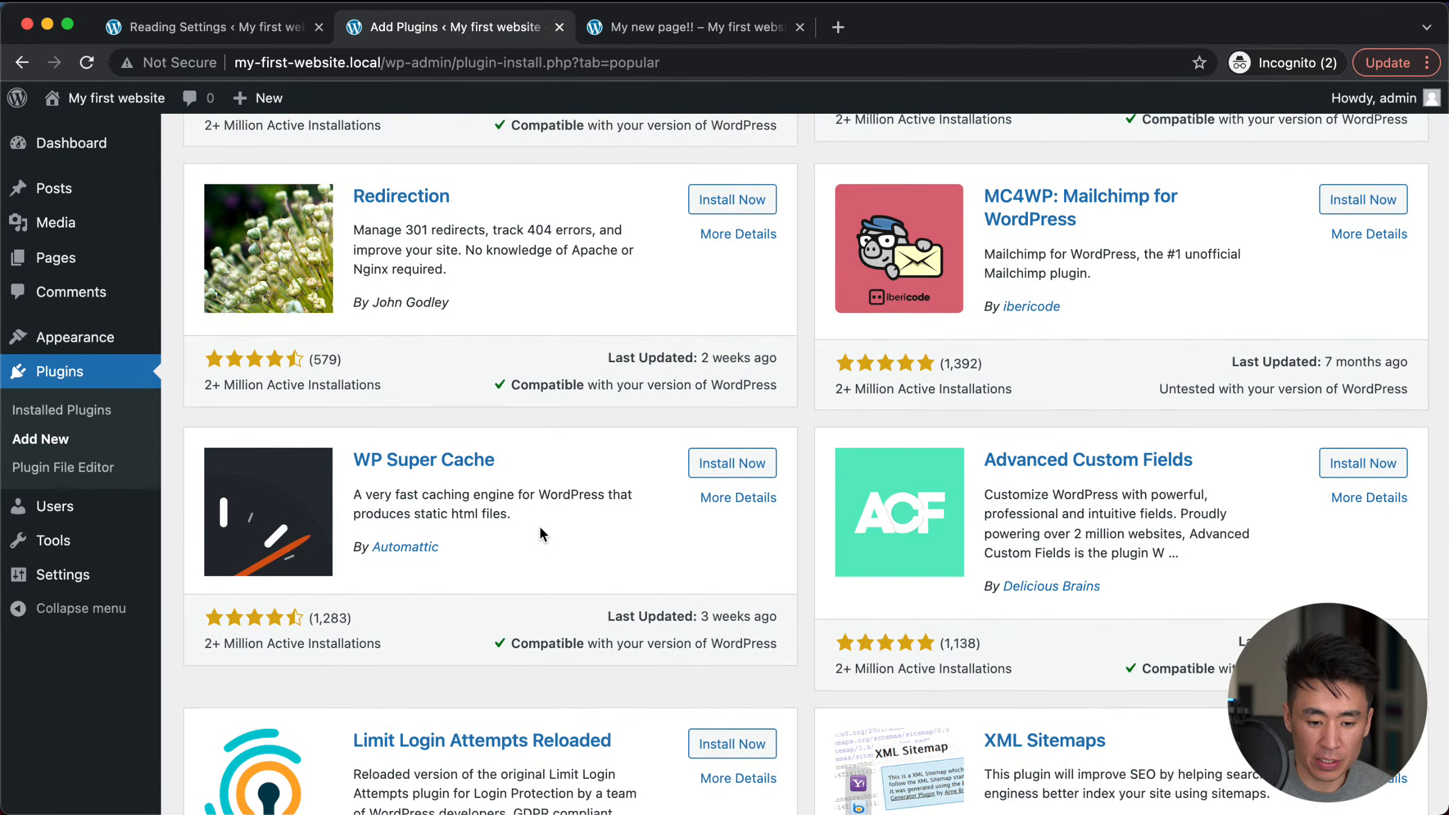
scroll(539, 526, "down", 4)
scroll(745, 533, "down", 9)
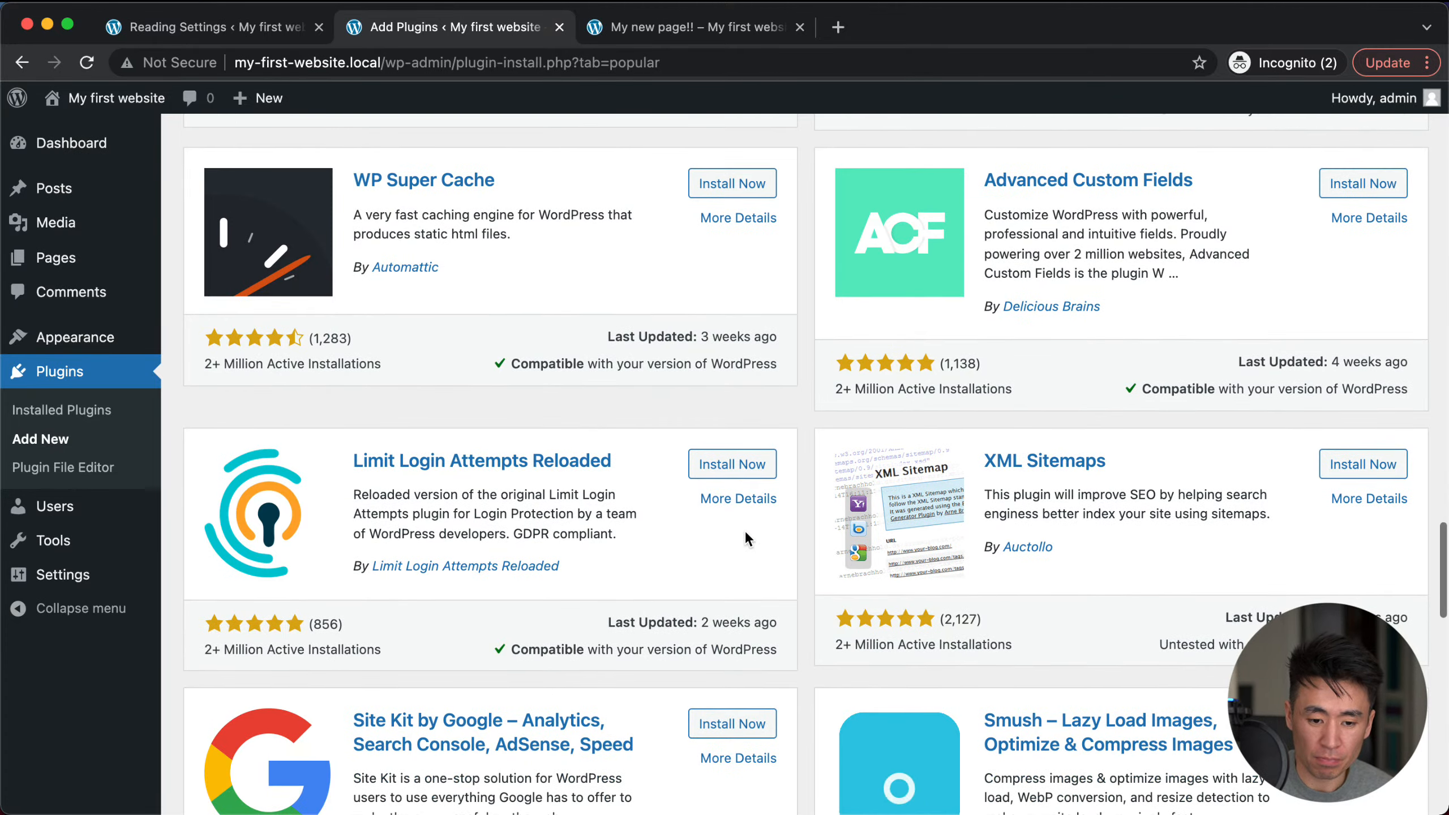
scroll(745, 534, "down", 5)
scroll(745, 530, "down", 3)
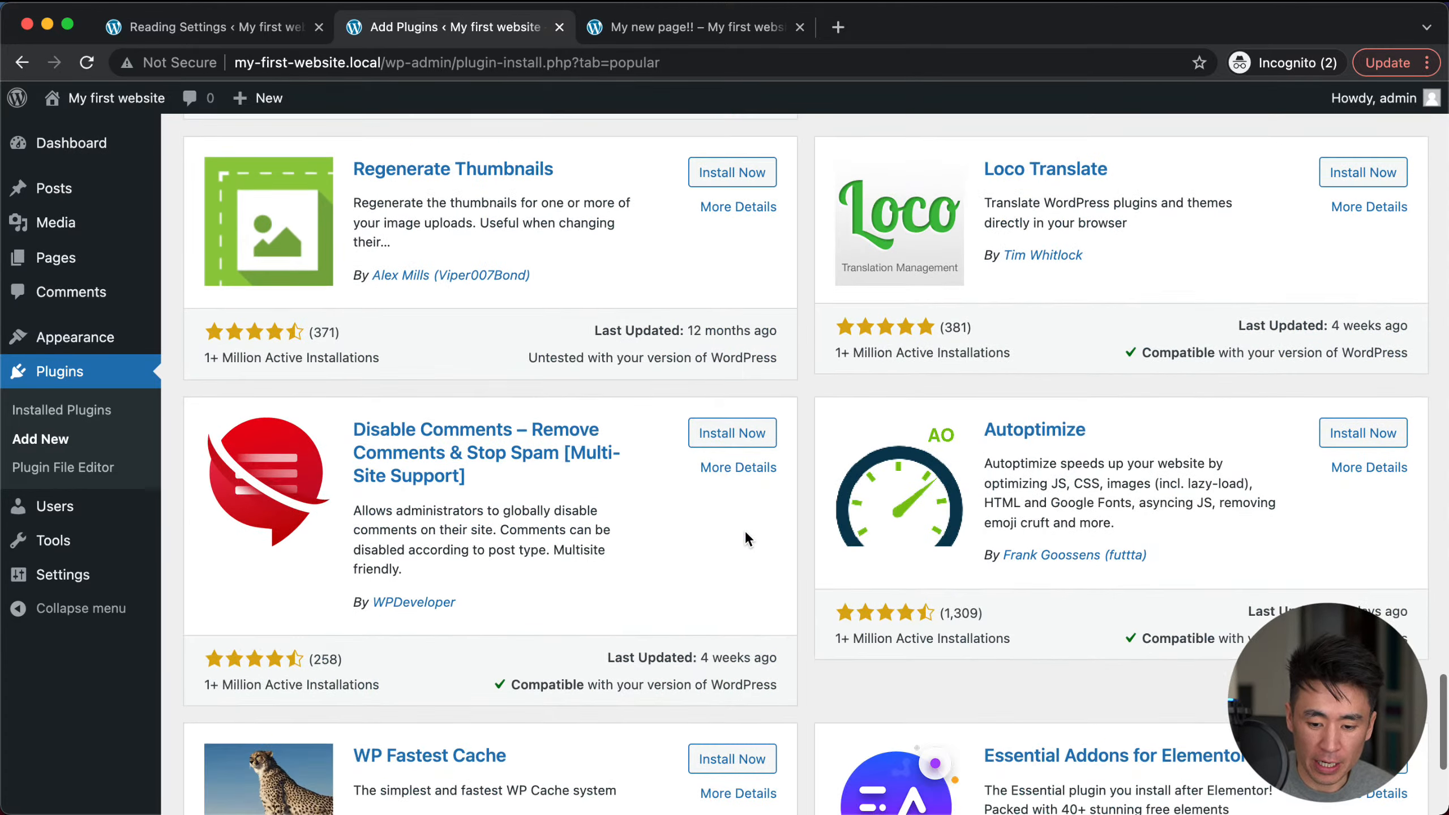
scroll(747, 539, "down", 4)
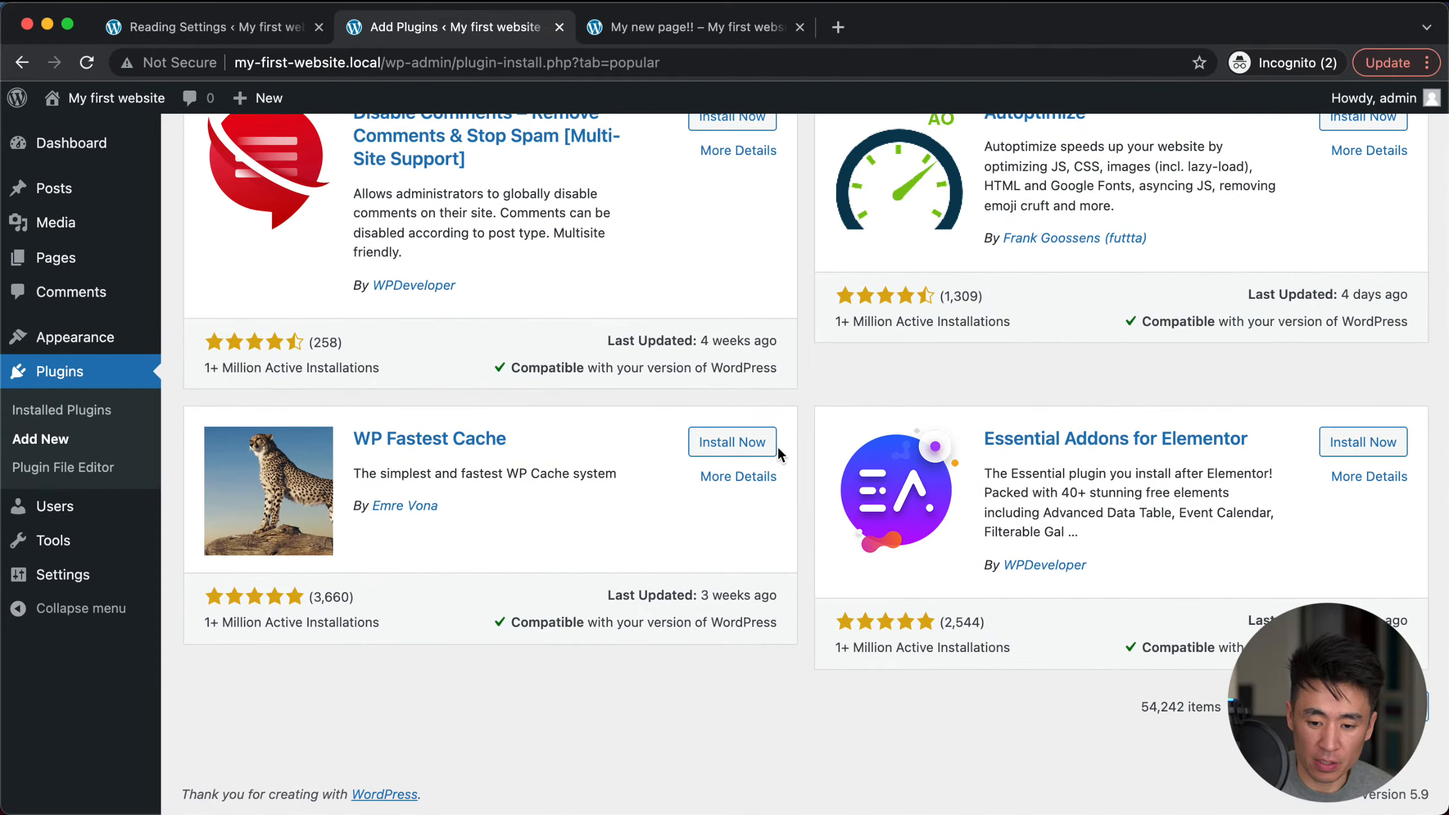
scroll(776, 446, "up", 15)
scroll(777, 446, "up", 10)
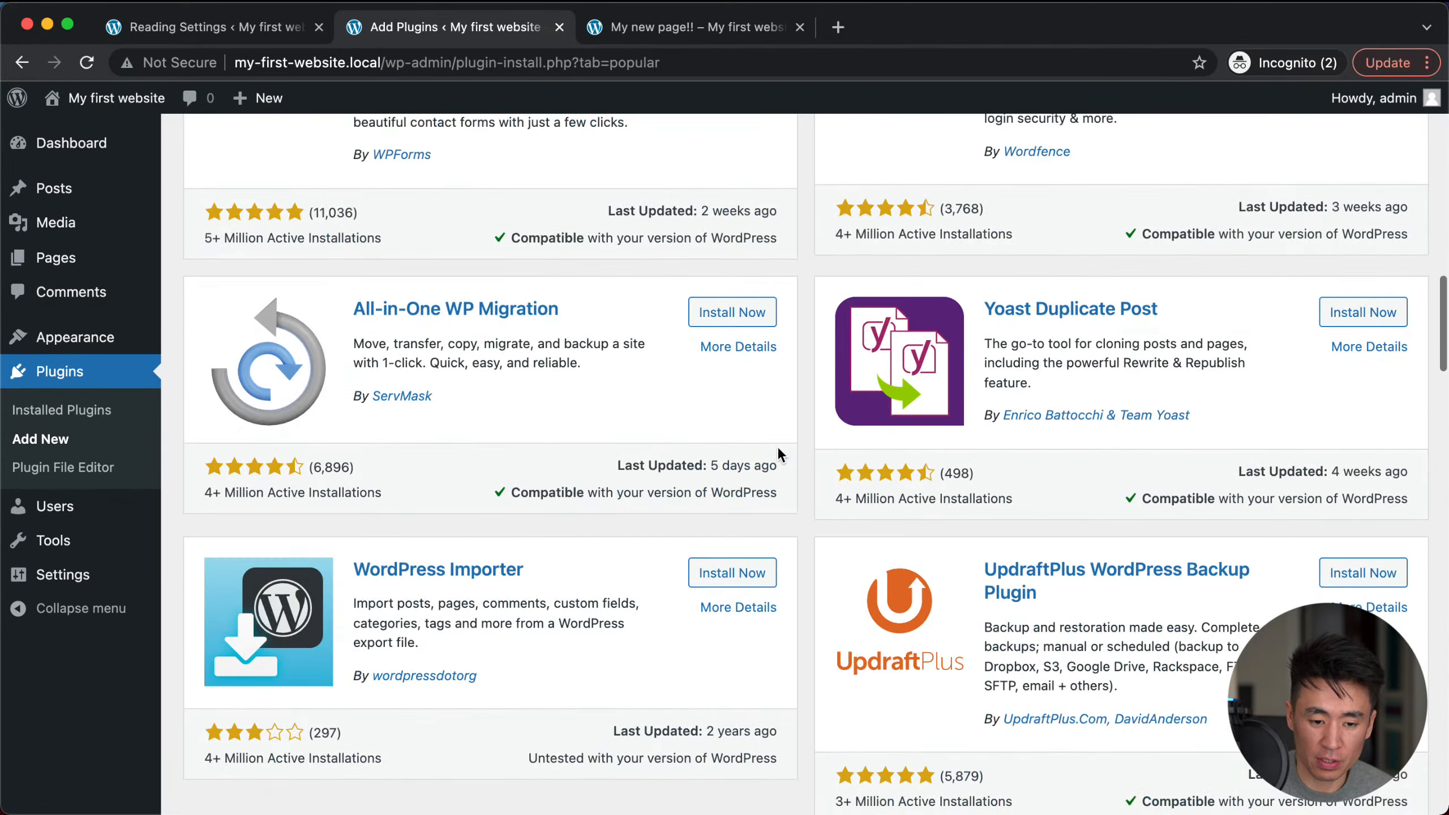
scroll(604, 467, "down", 2)
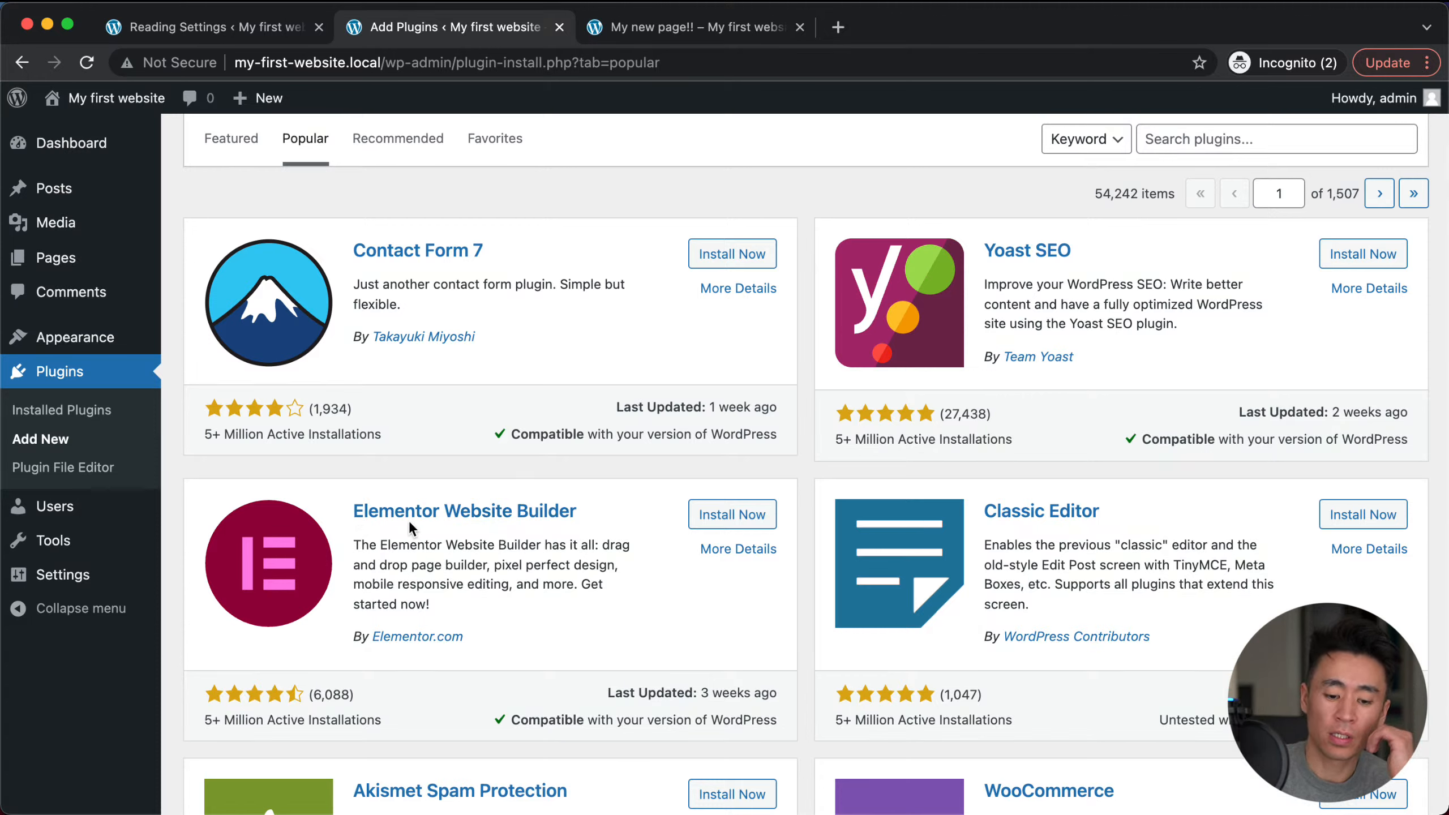
Step: Install Elementor Website Builder and activate it once the install finishes
left_click(720, 517)
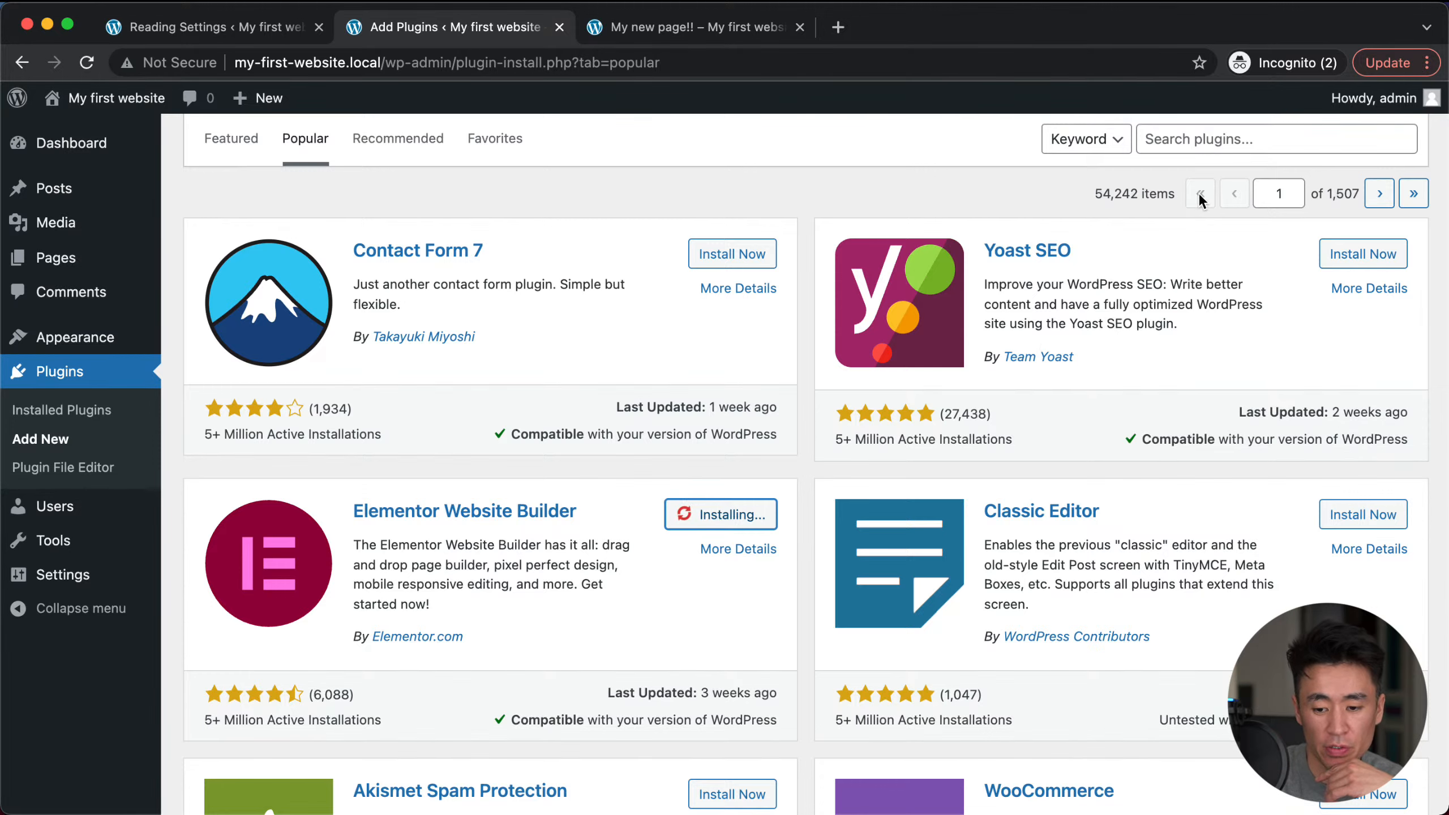
scroll(742, 514, "up", 2)
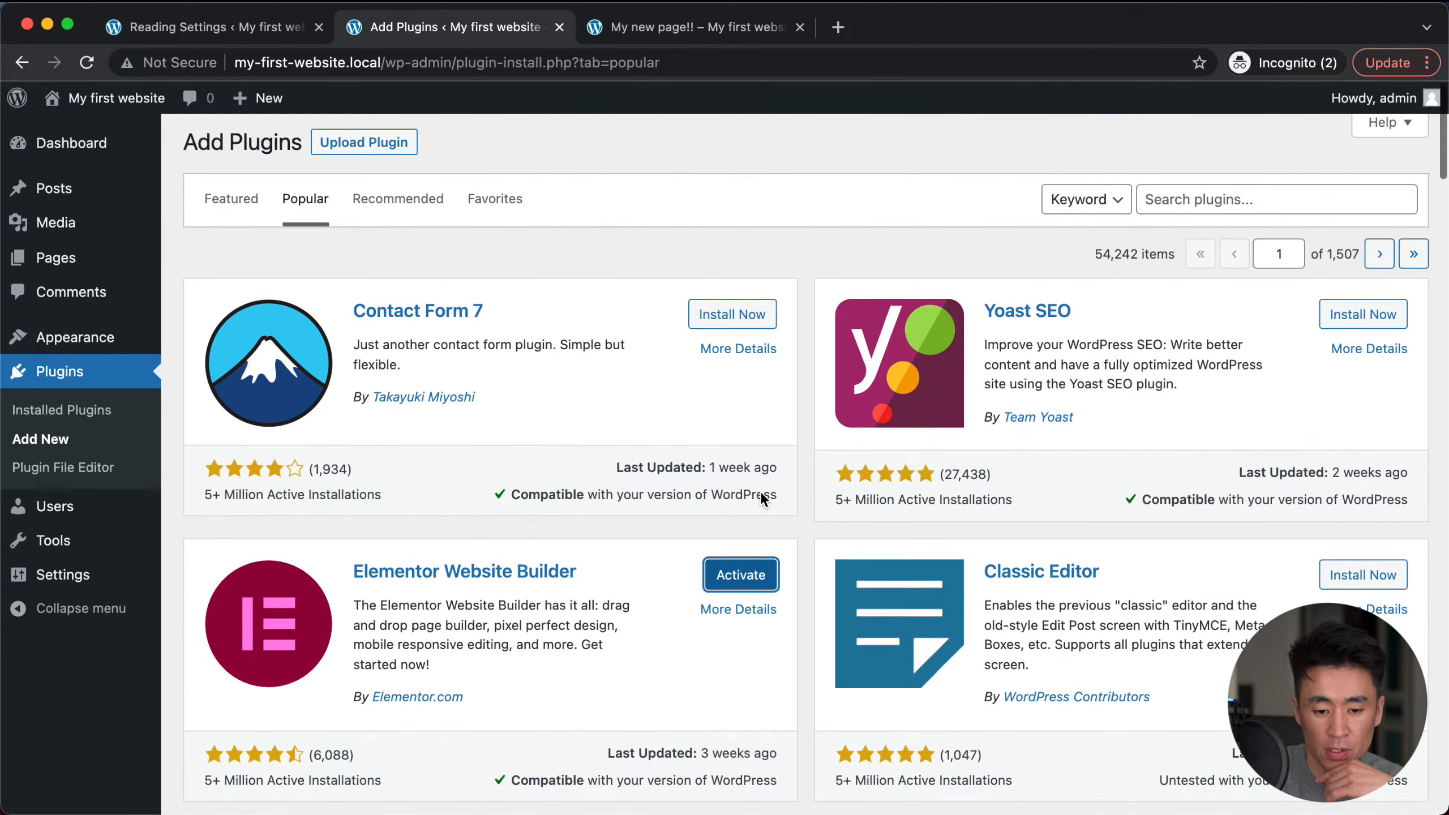
left_click(741, 581)
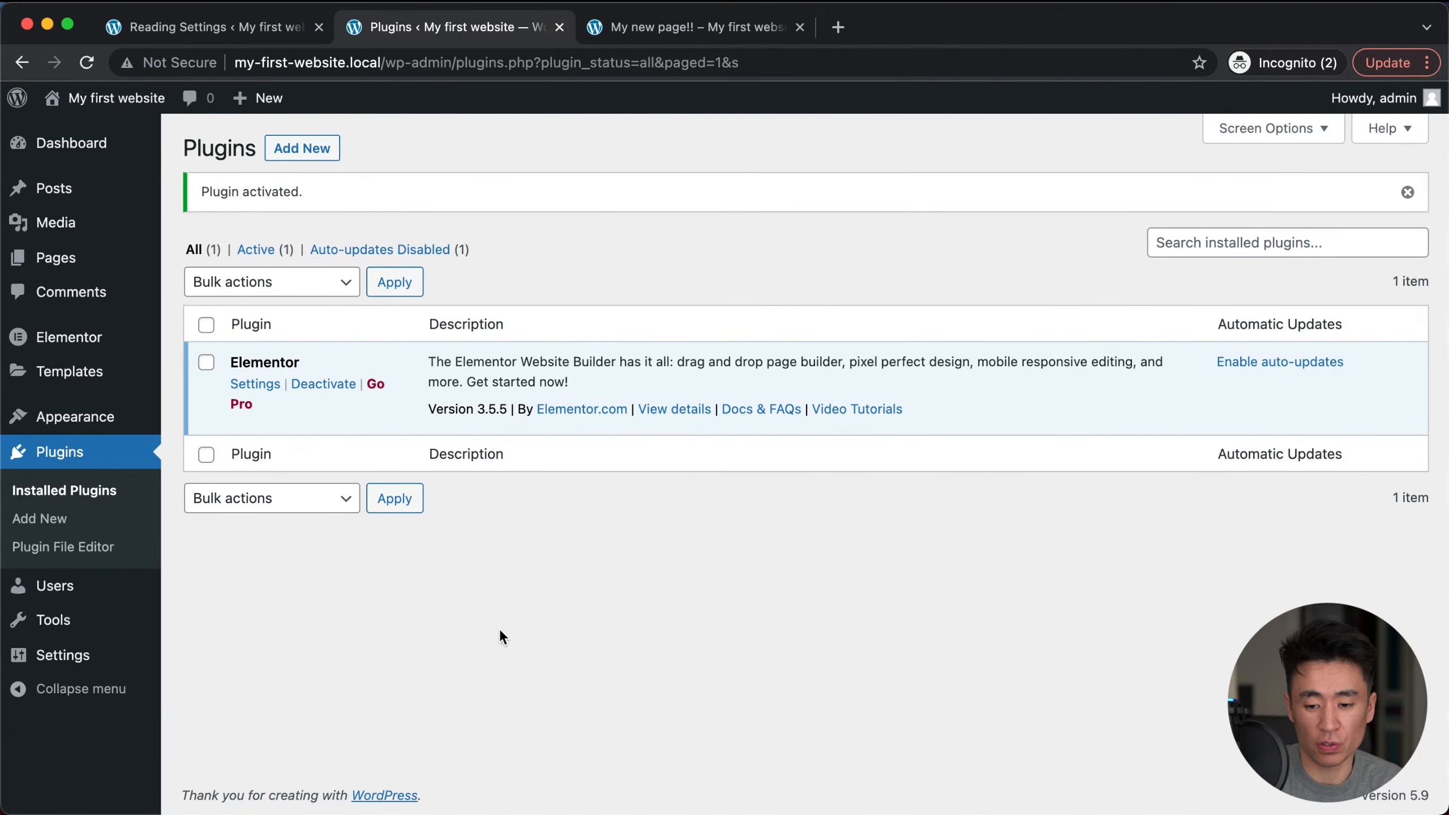
mouse_move(60, 273)
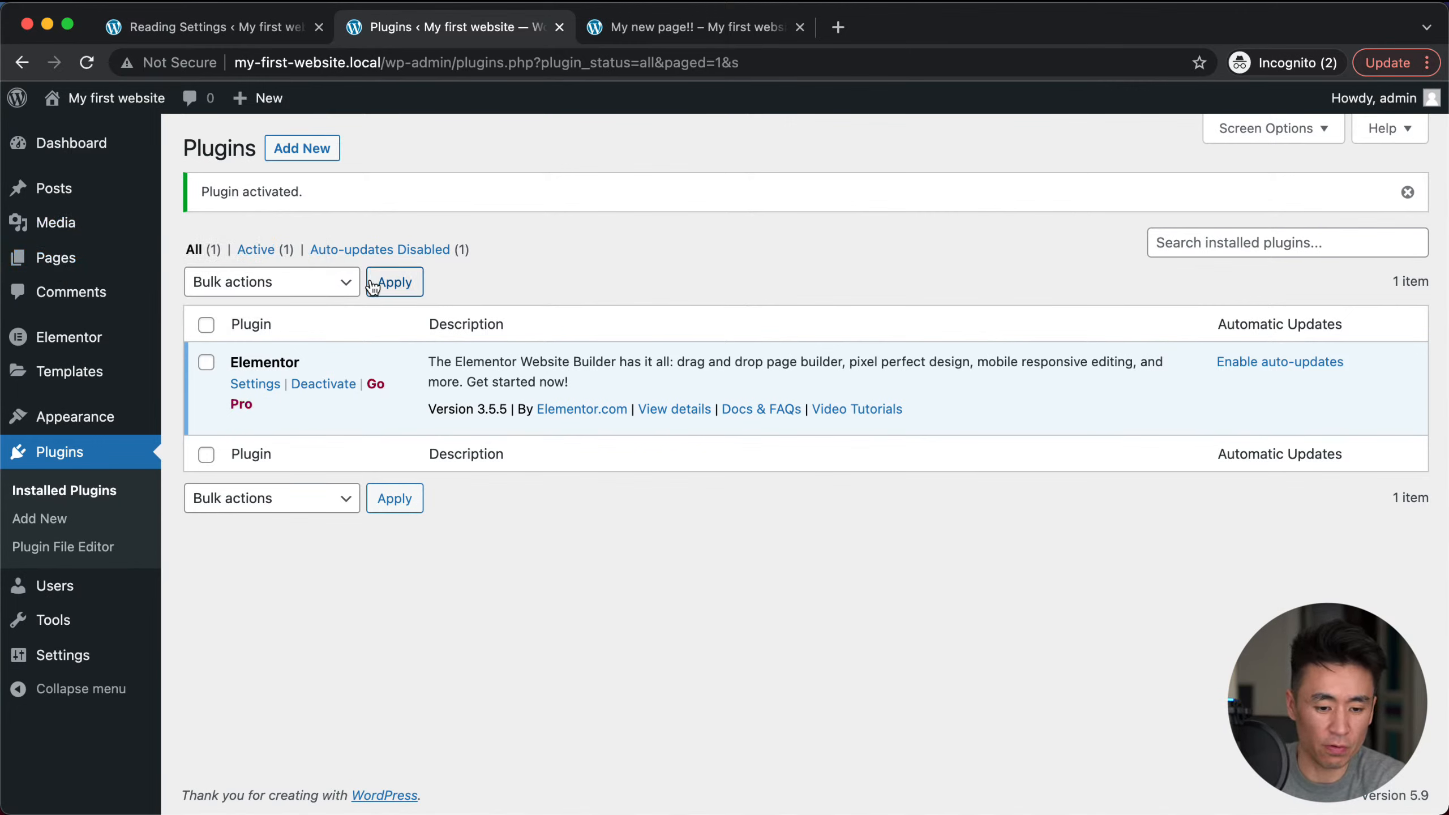
mouse_move(255, 106)
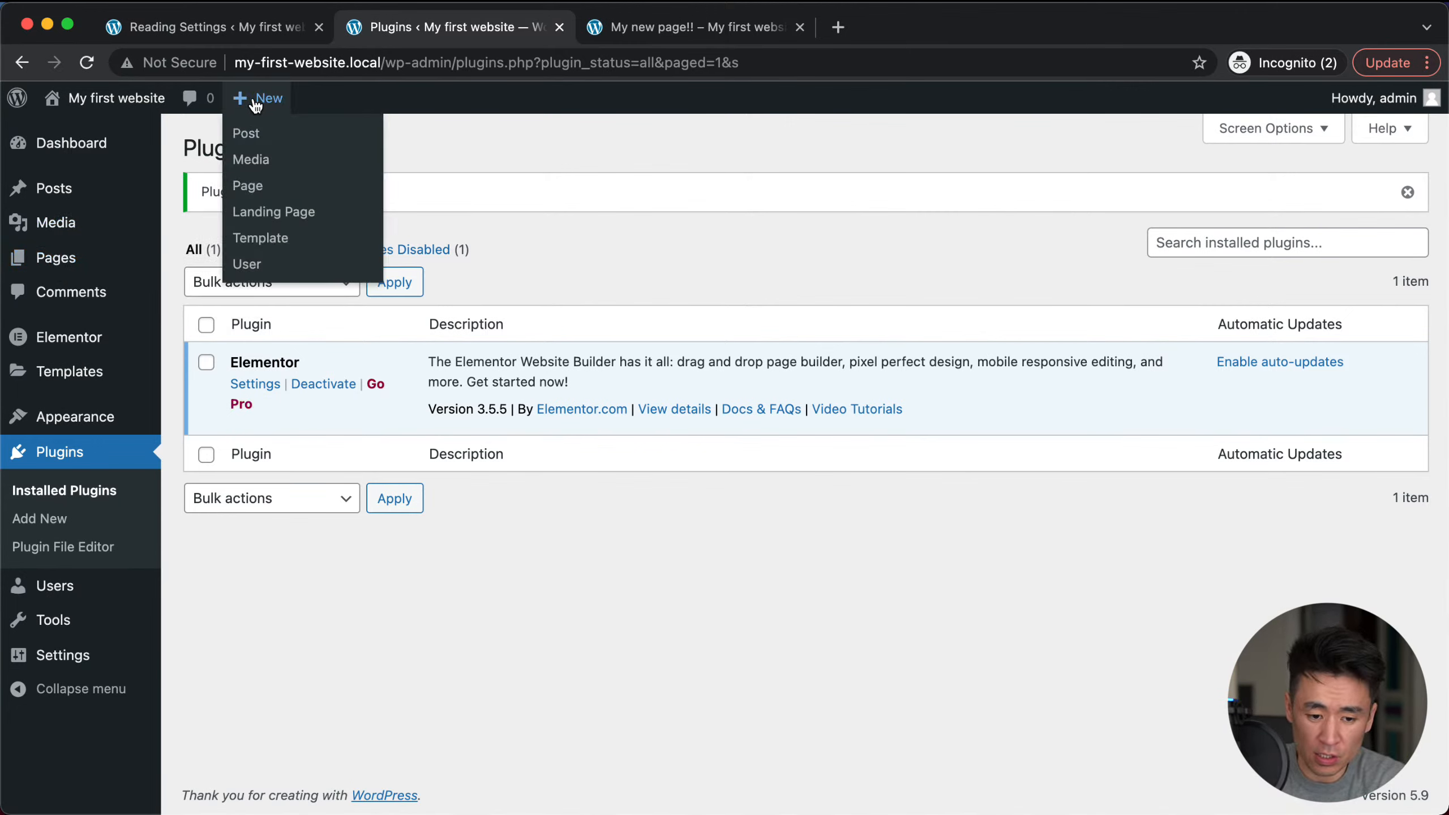
Step: Create a page titled 'My new Elementor Page' with paragraph 'aaaa' and open it with Elementor
left_click(246, 186)
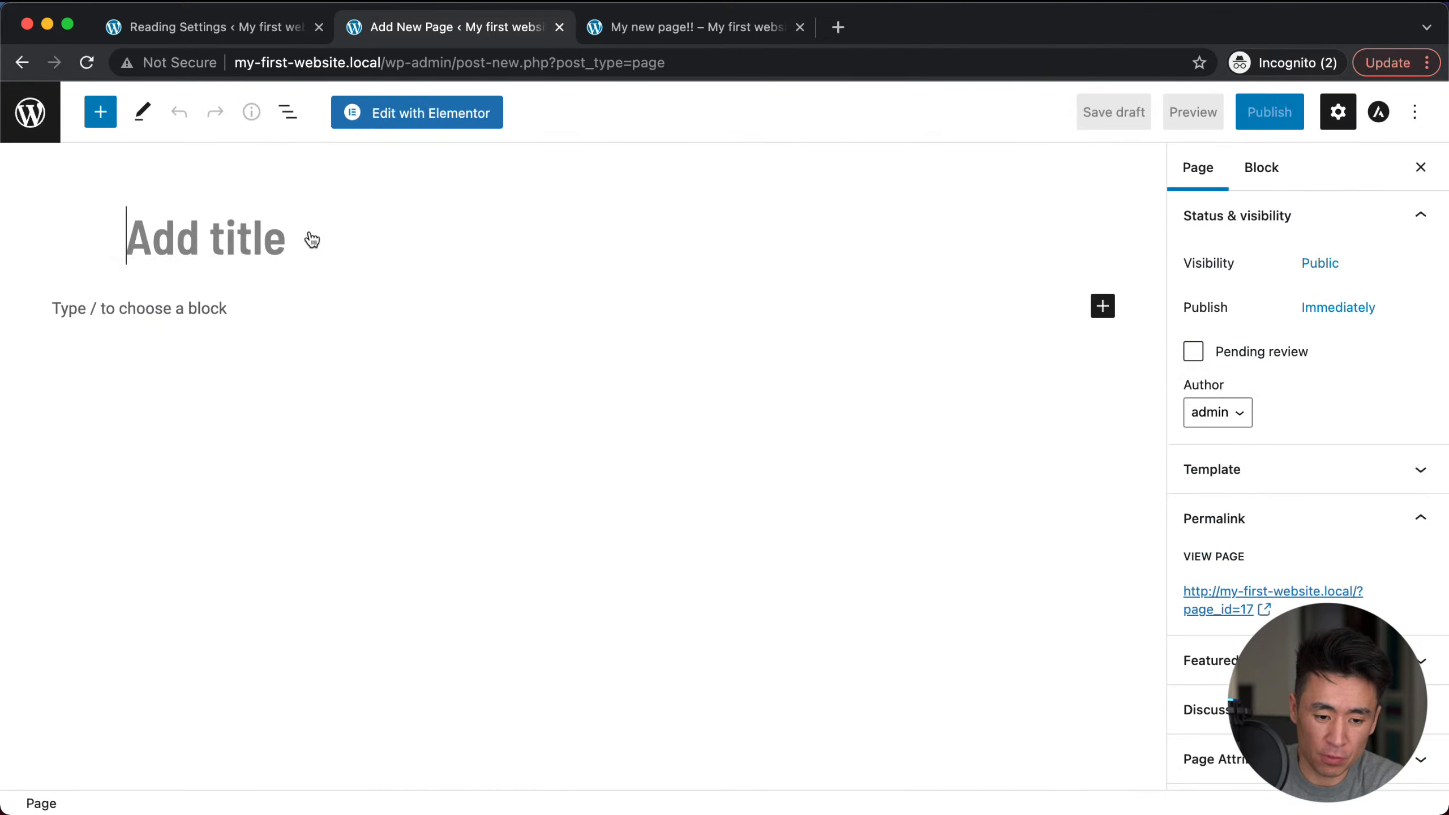
type("My new Element")
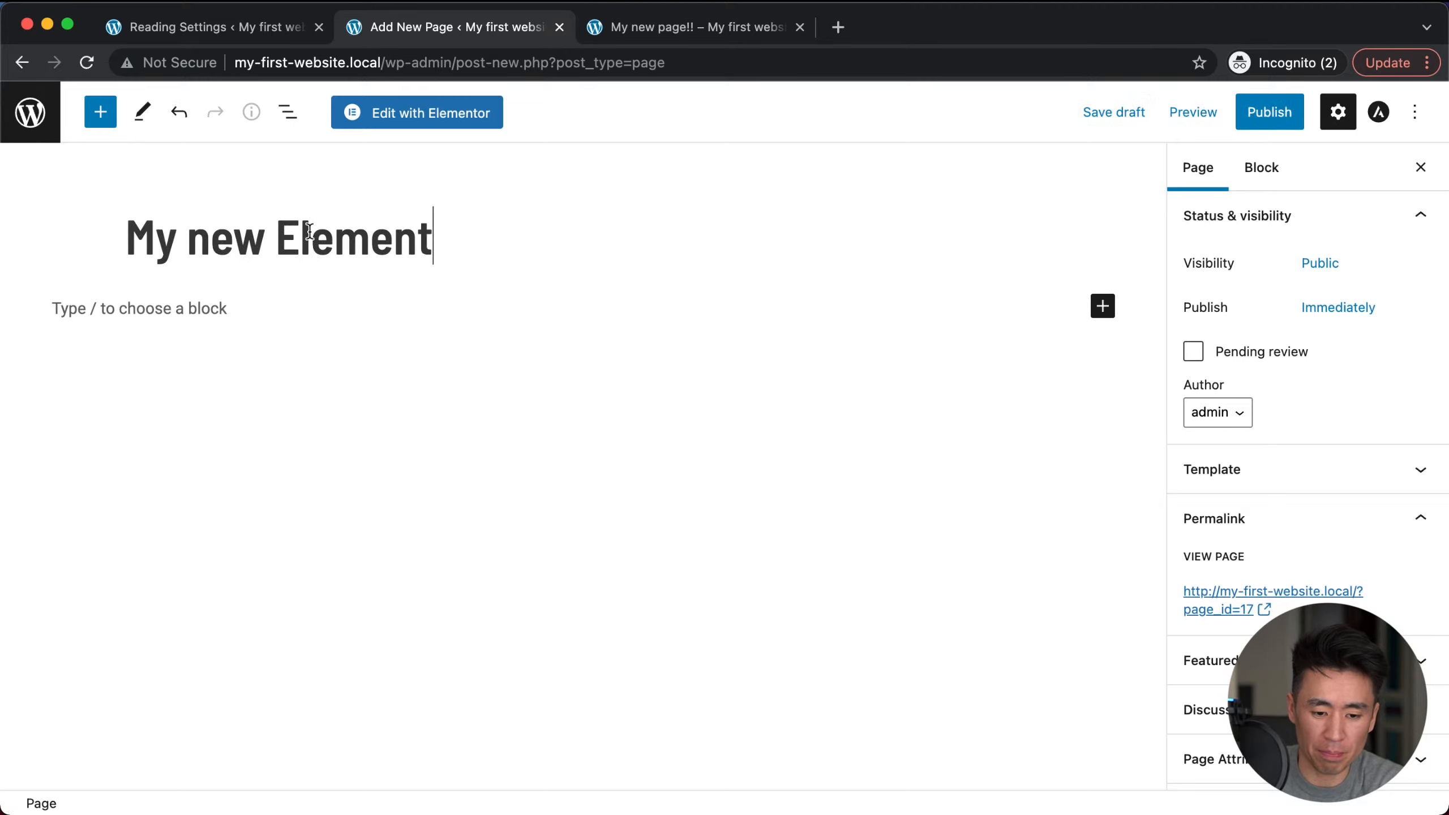
type("or Page")
left_click(122, 314)
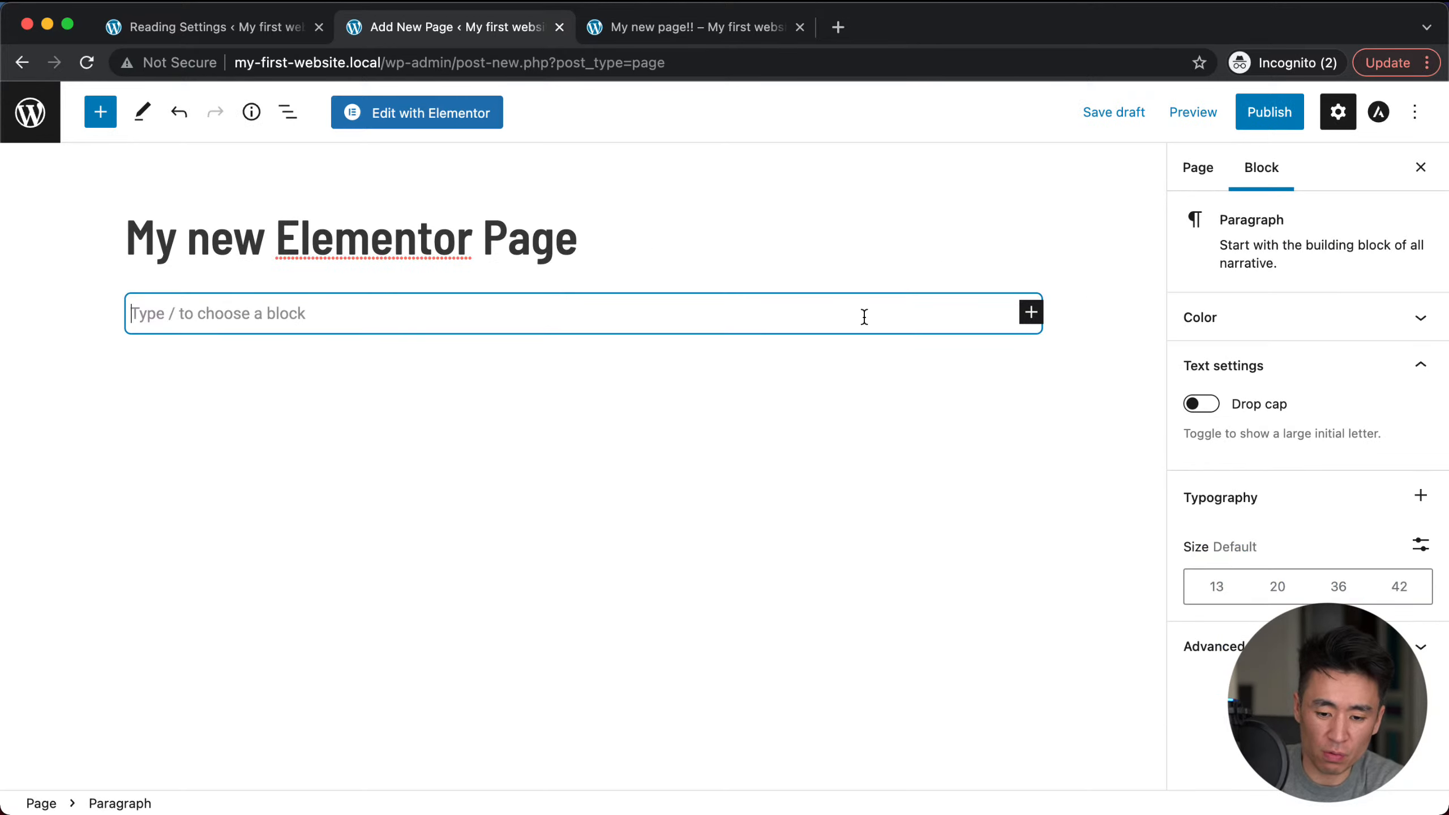
type("aaaa")
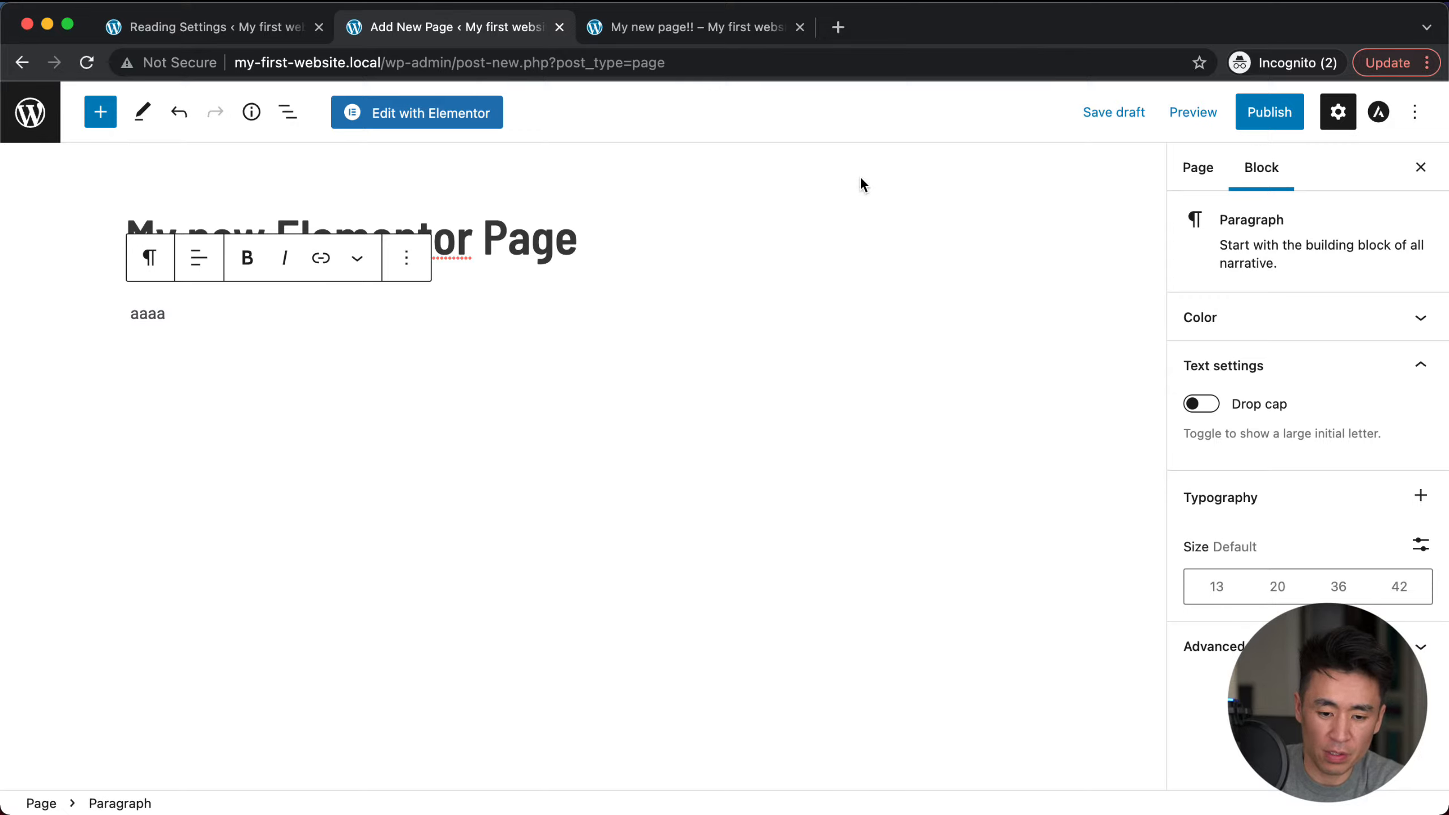
left_click(430, 122)
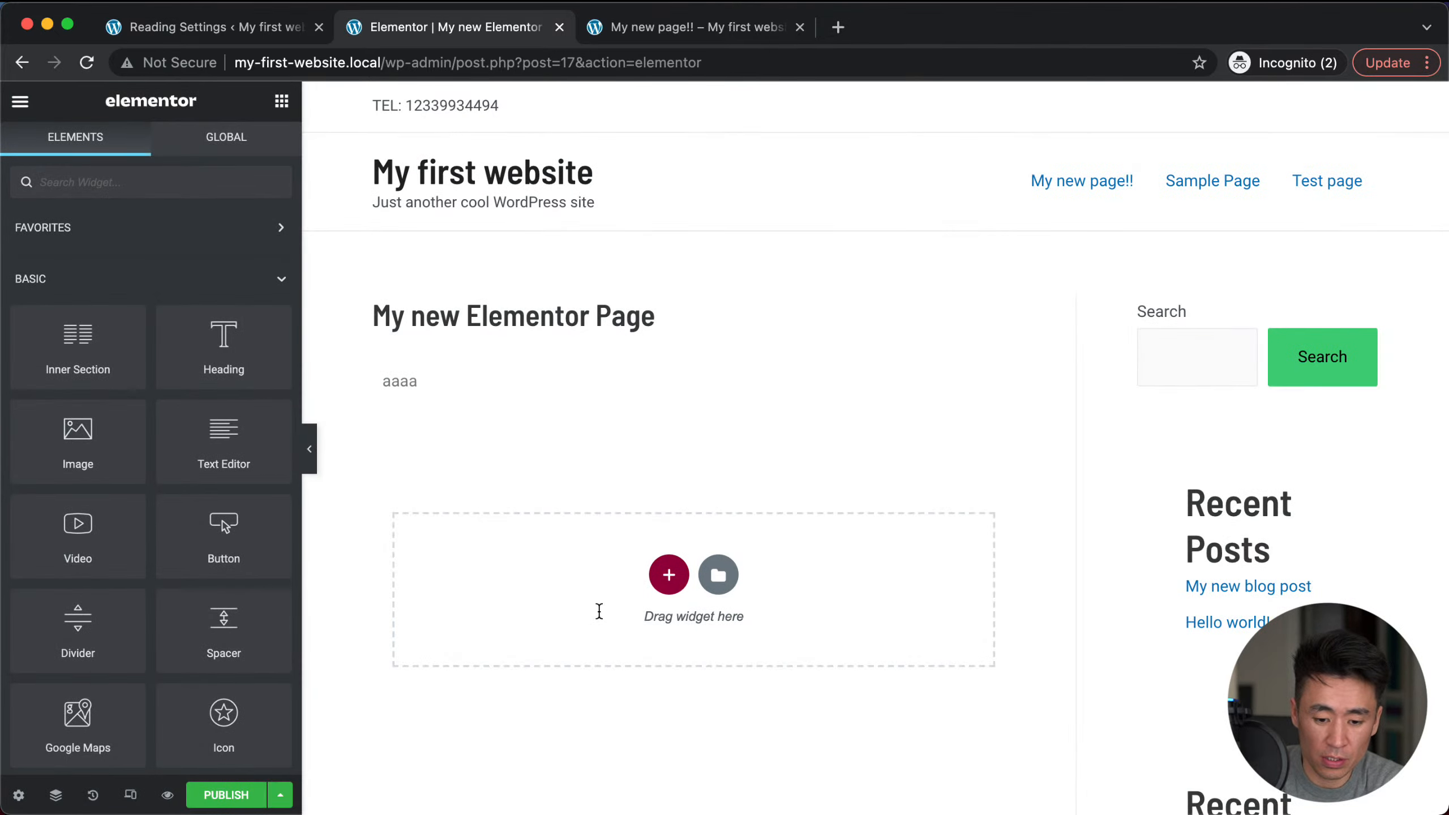
Step: In the page settings, set Page Layout to Elementor Canvas
scroll(489, 566, "down", 2)
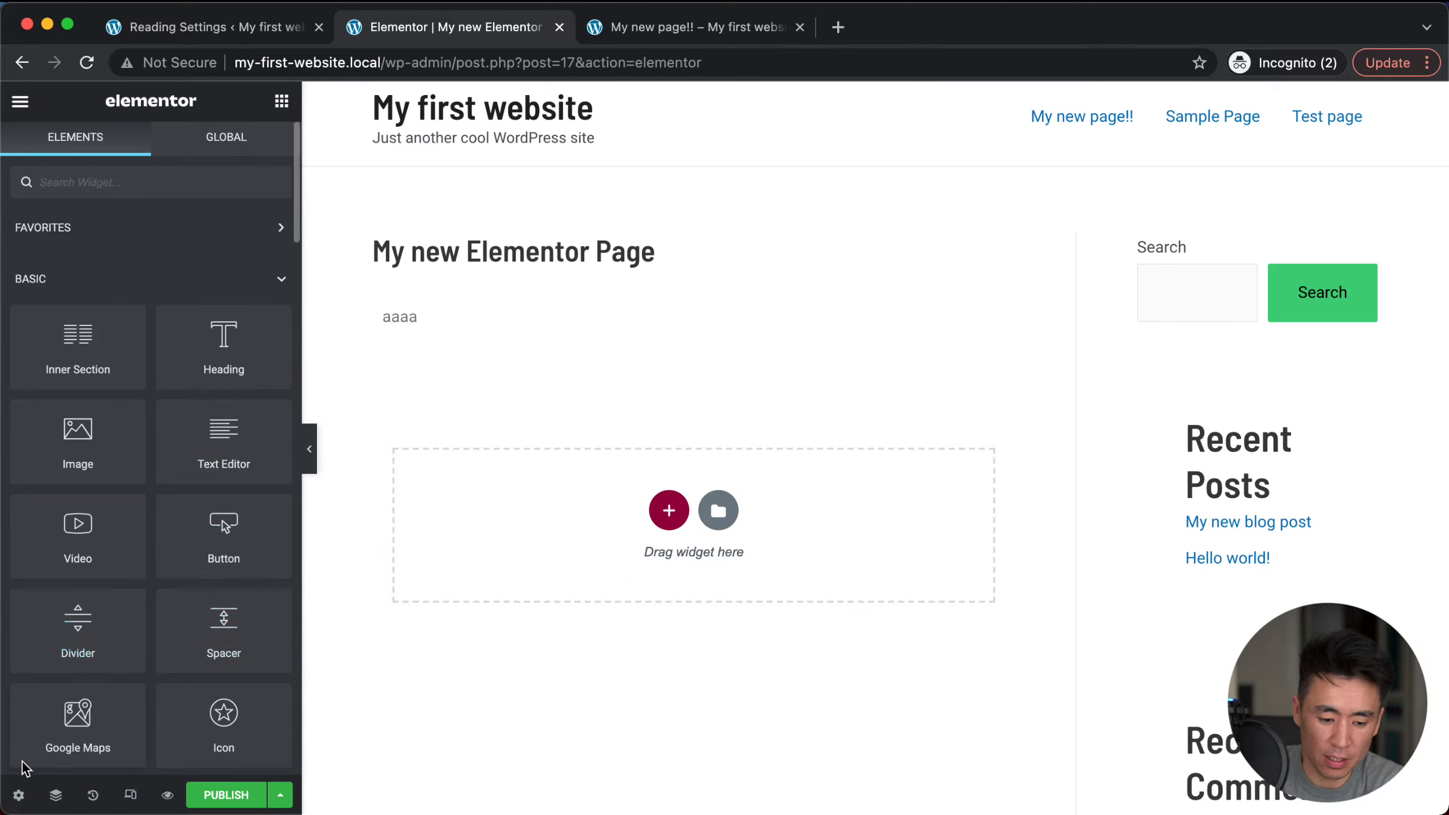
left_click(19, 798)
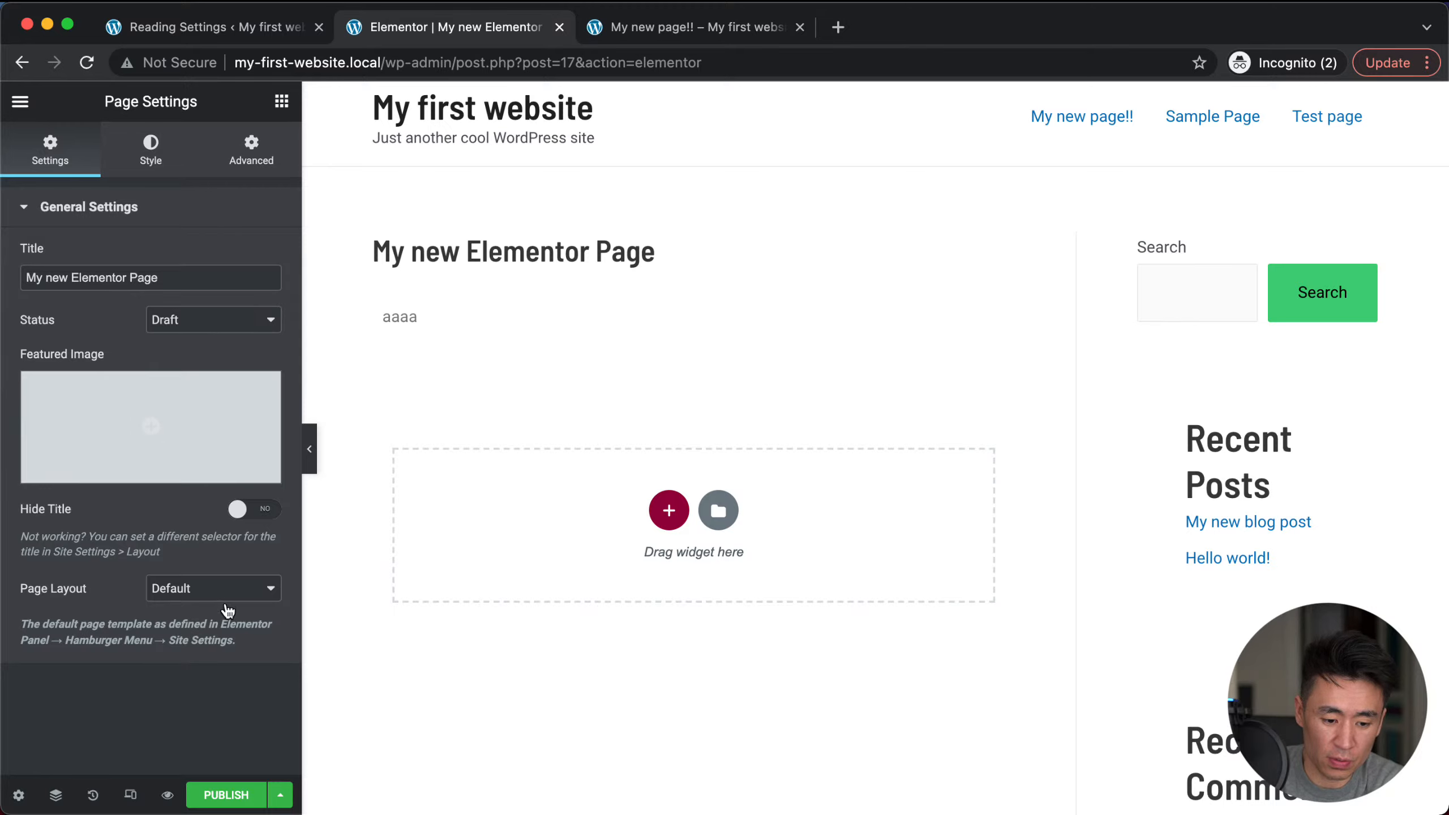
left_click(204, 588)
left_click(204, 613)
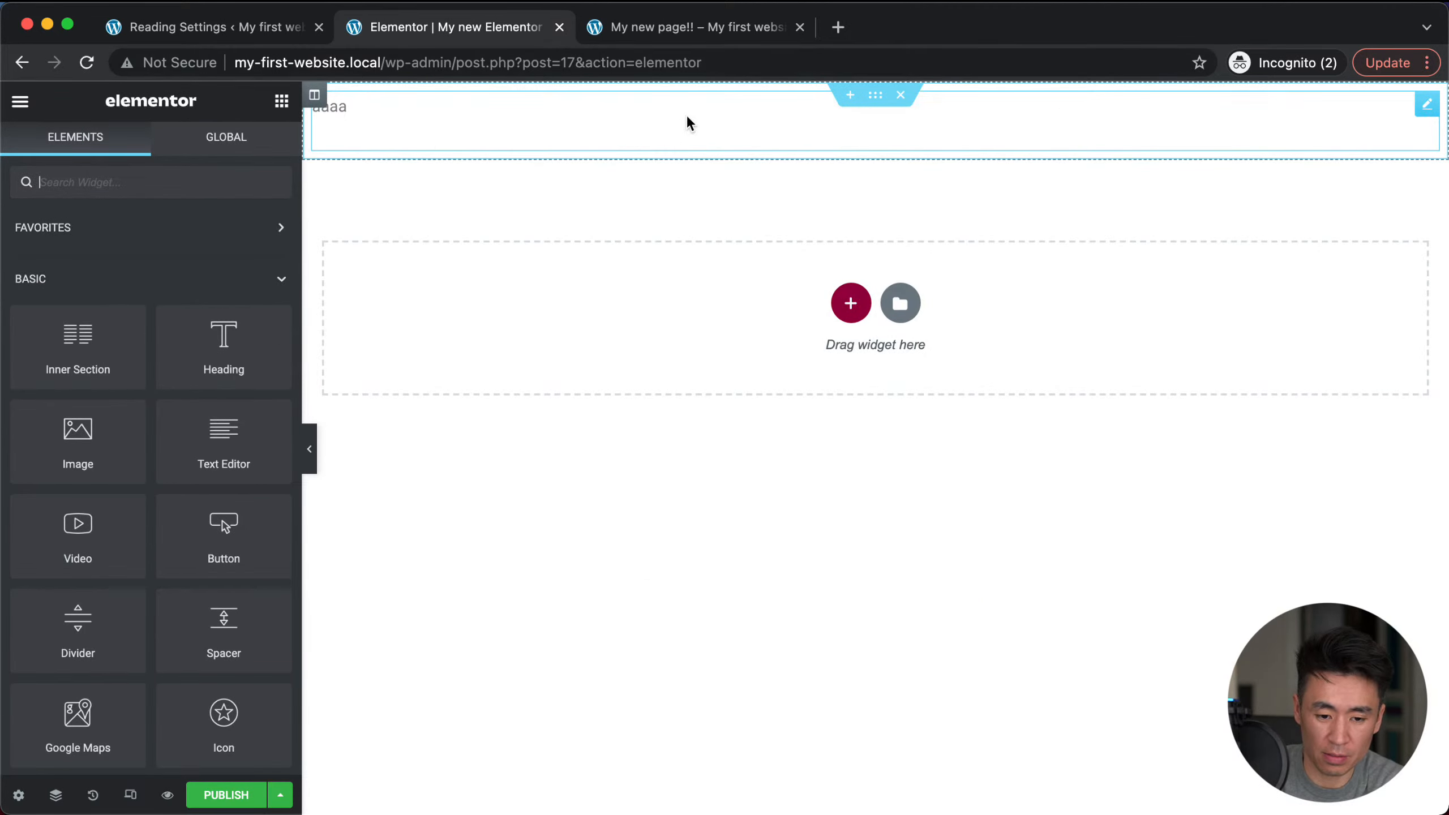
Step: Add a Heading widget to the empty section, then add an Image below it and delete it again
left_click(382, 113)
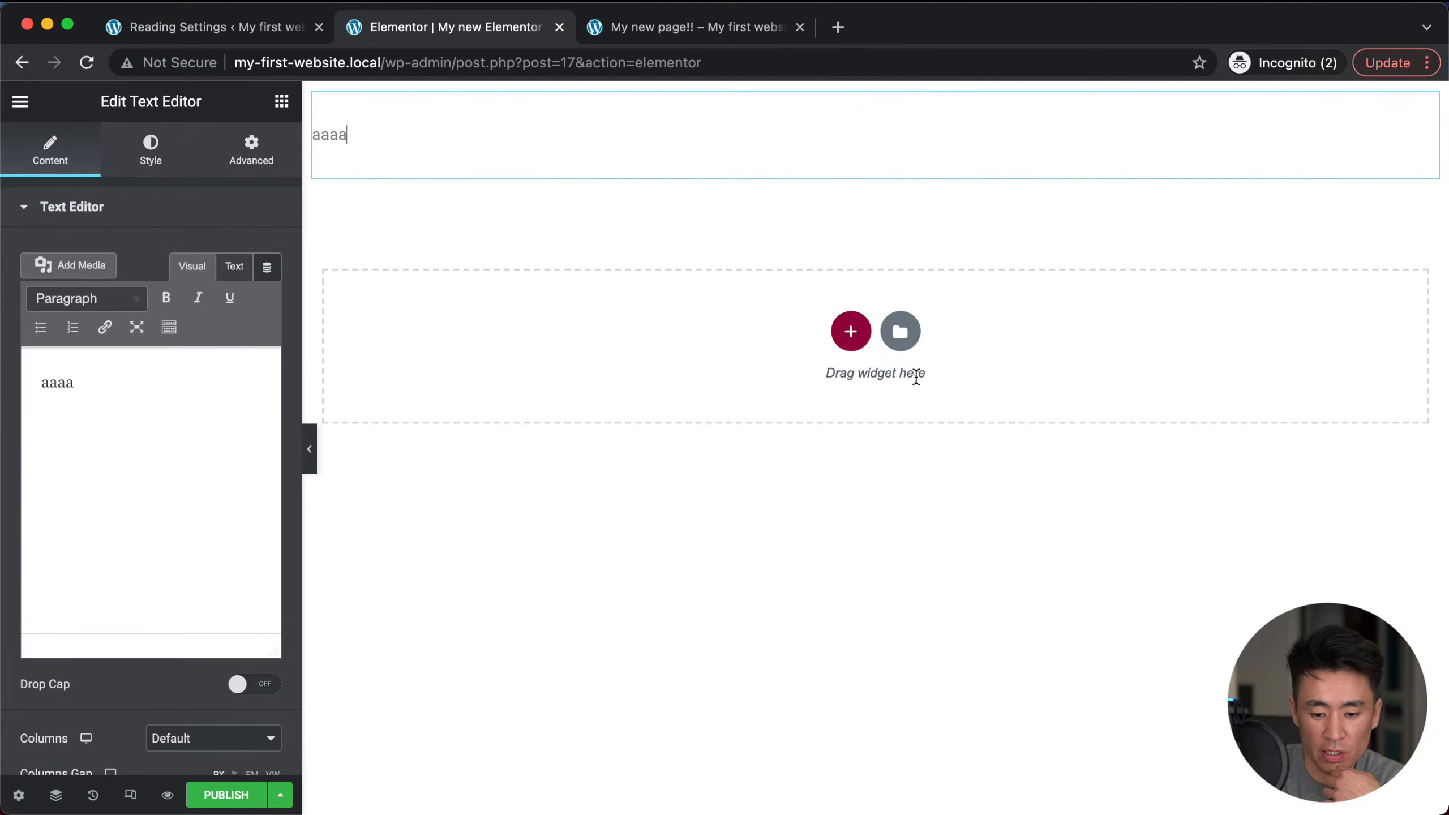
left_click(281, 101)
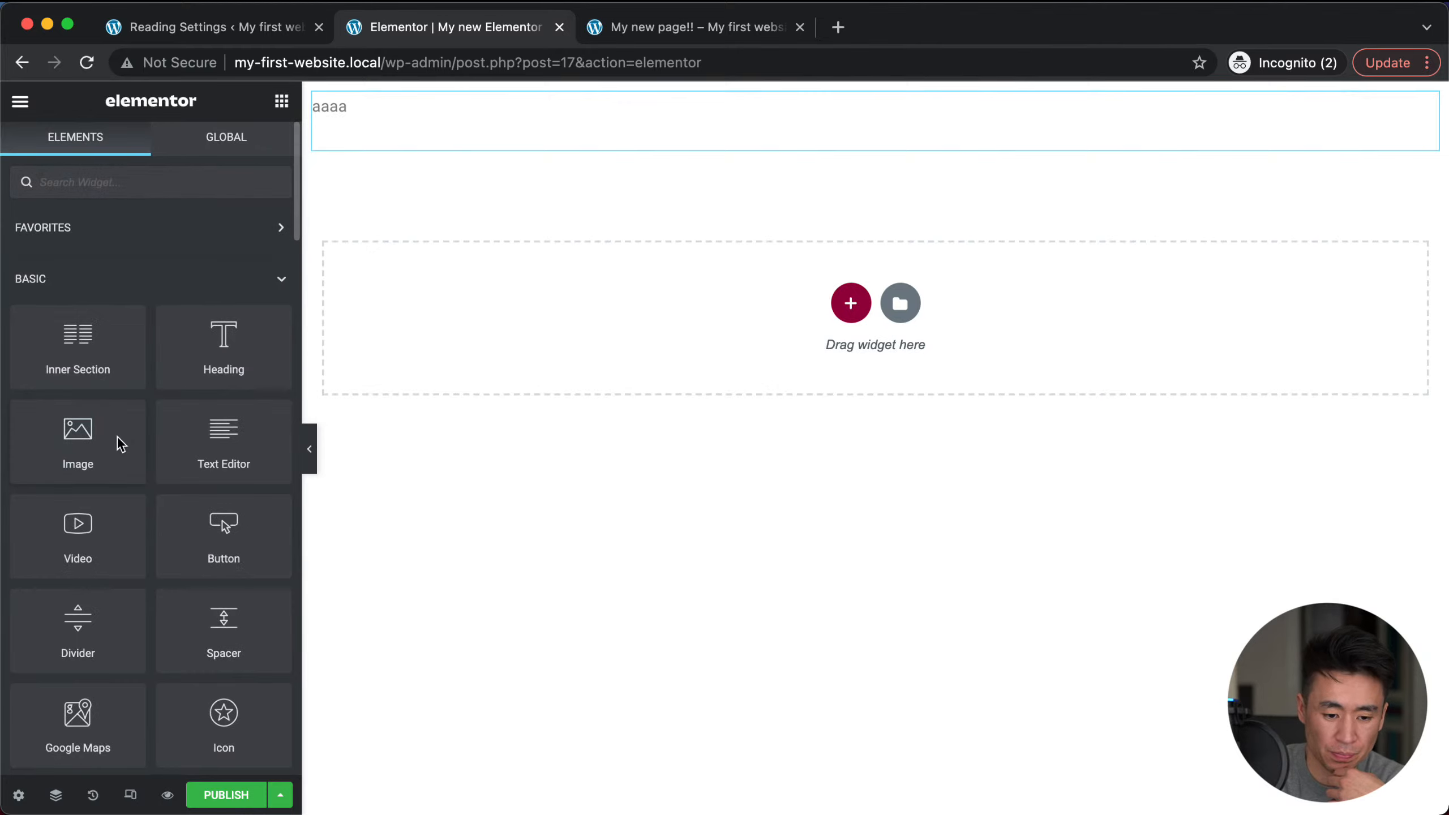
left_click_drag(213, 363, 428, 366)
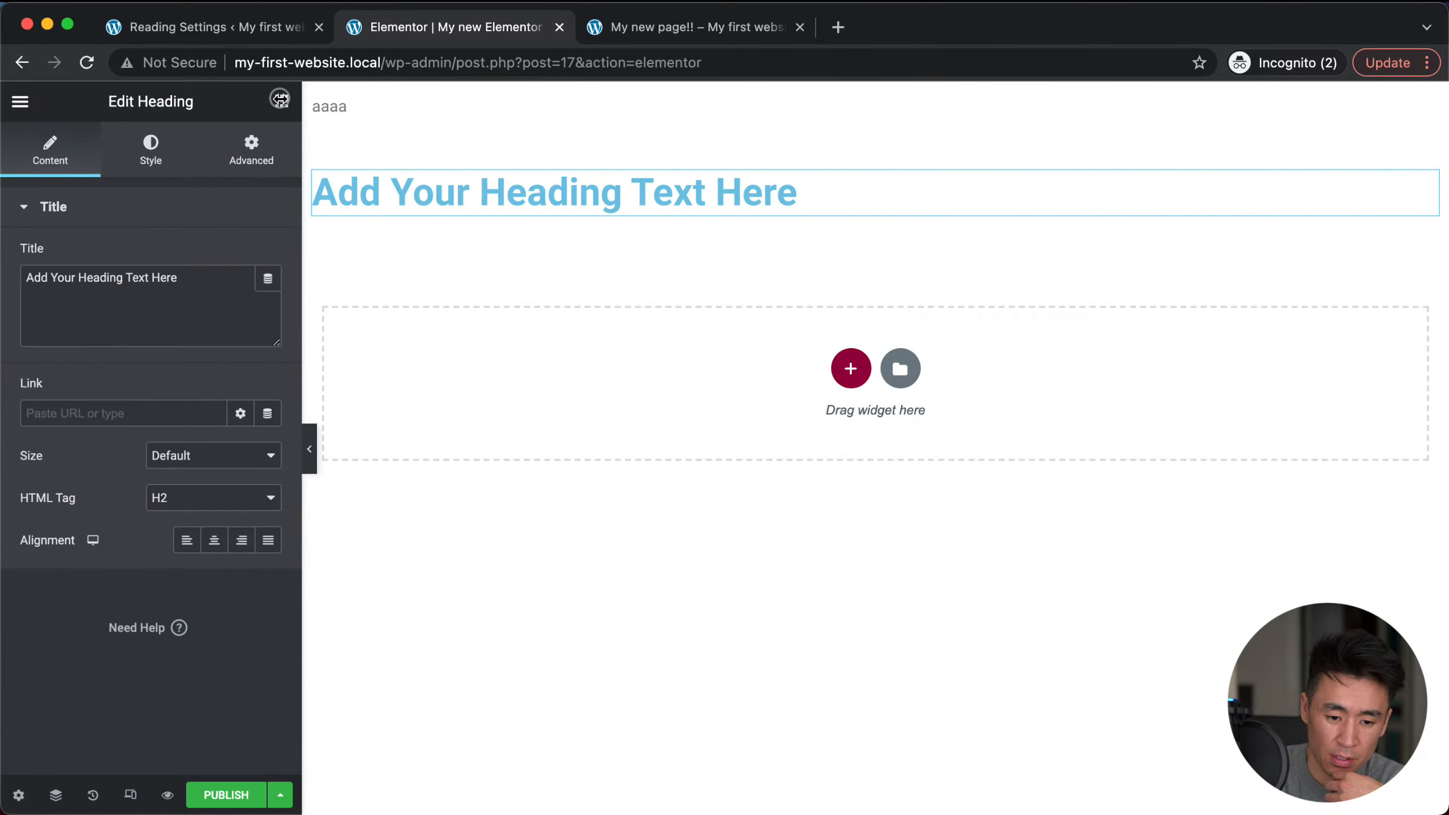
left_click(282, 101)
left_click_drag(74, 428, 455, 209)
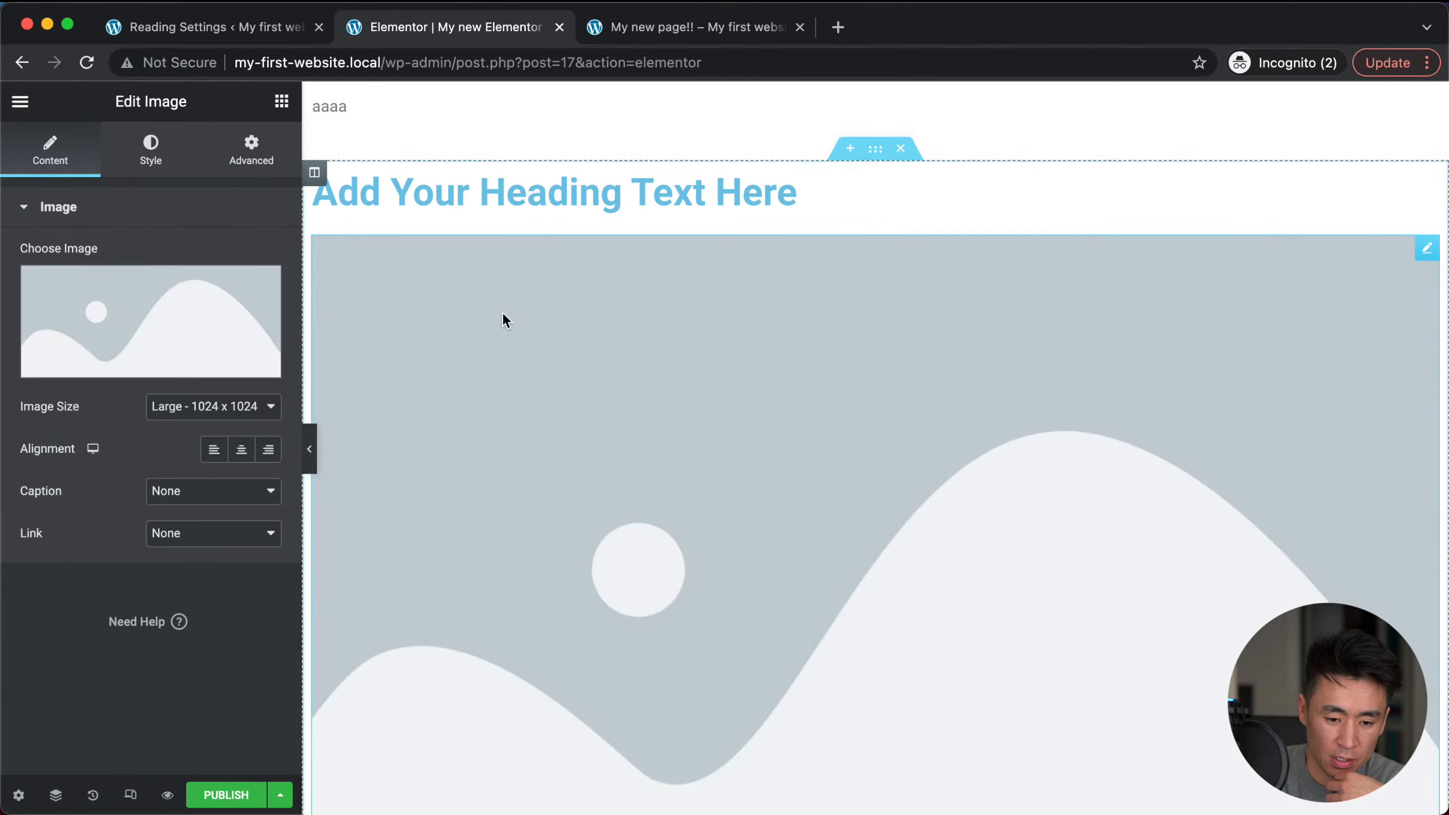
right_click(1411, 247)
left_click(1334, 533)
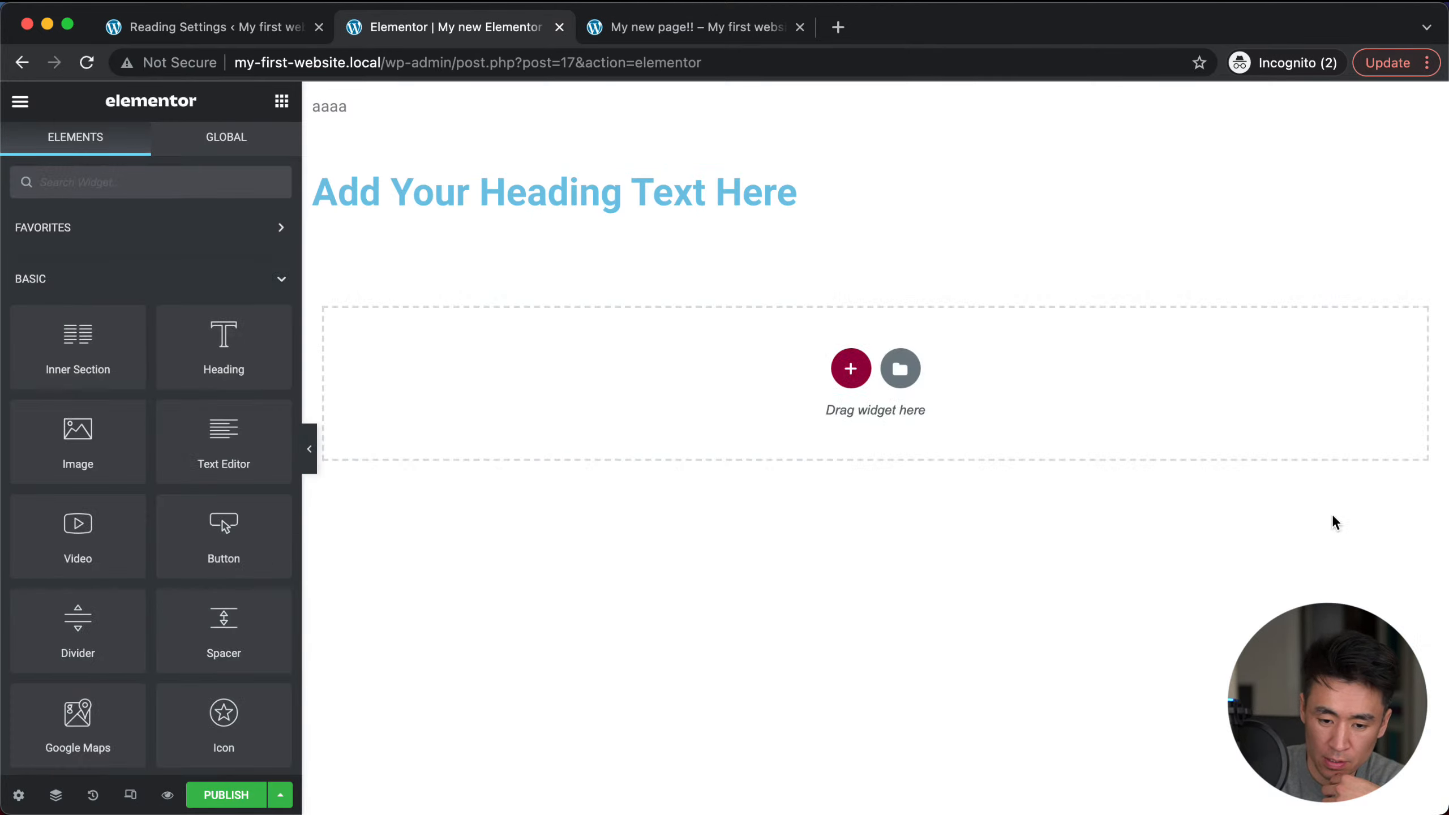
scroll(207, 507, "down", 2)
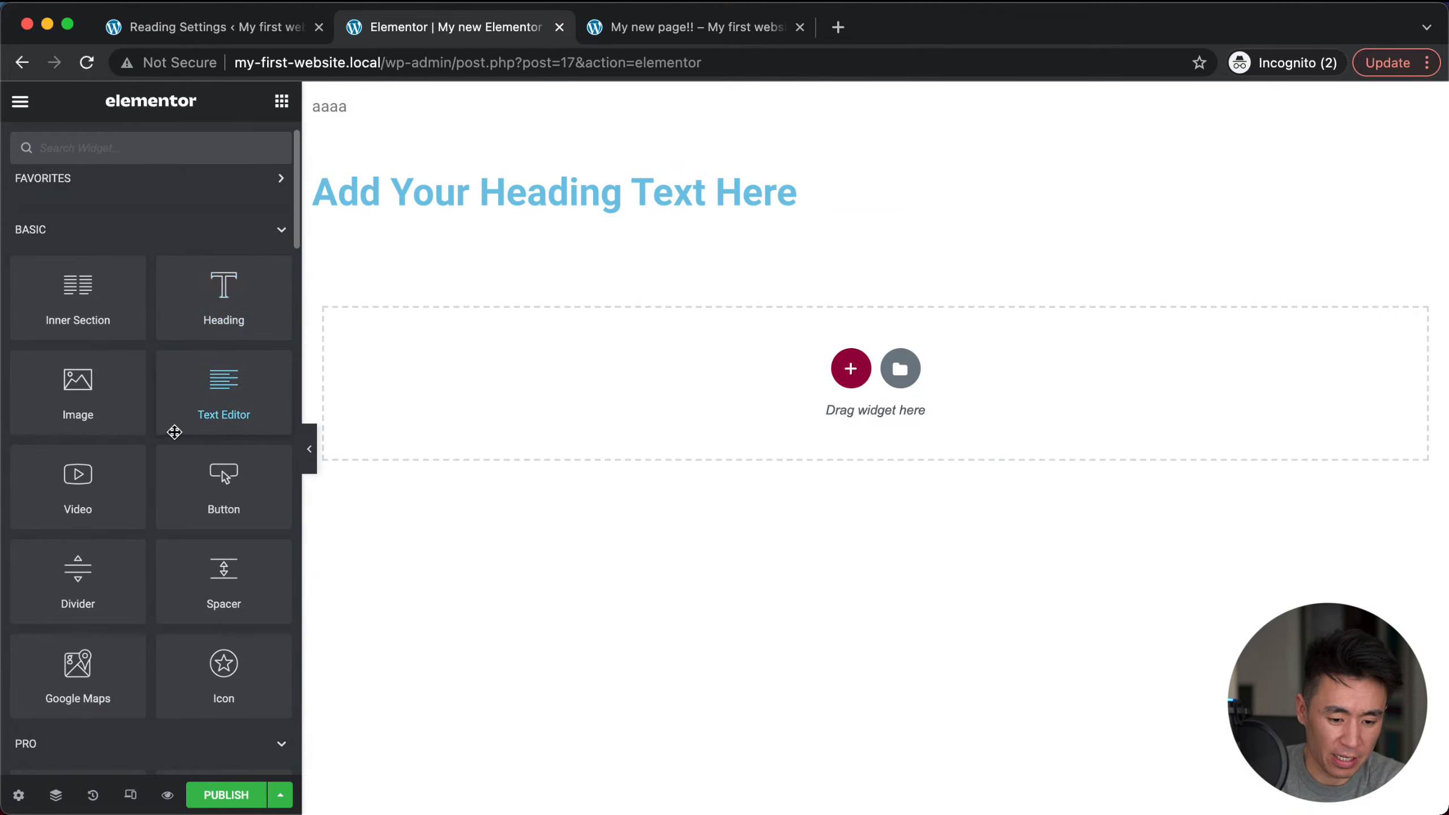
Step: Add a Text Editor block under the heading and replace its Lorem ipsum placeholder with 'testasdfasdfsafas'
left_click_drag(174, 432, 437, 208)
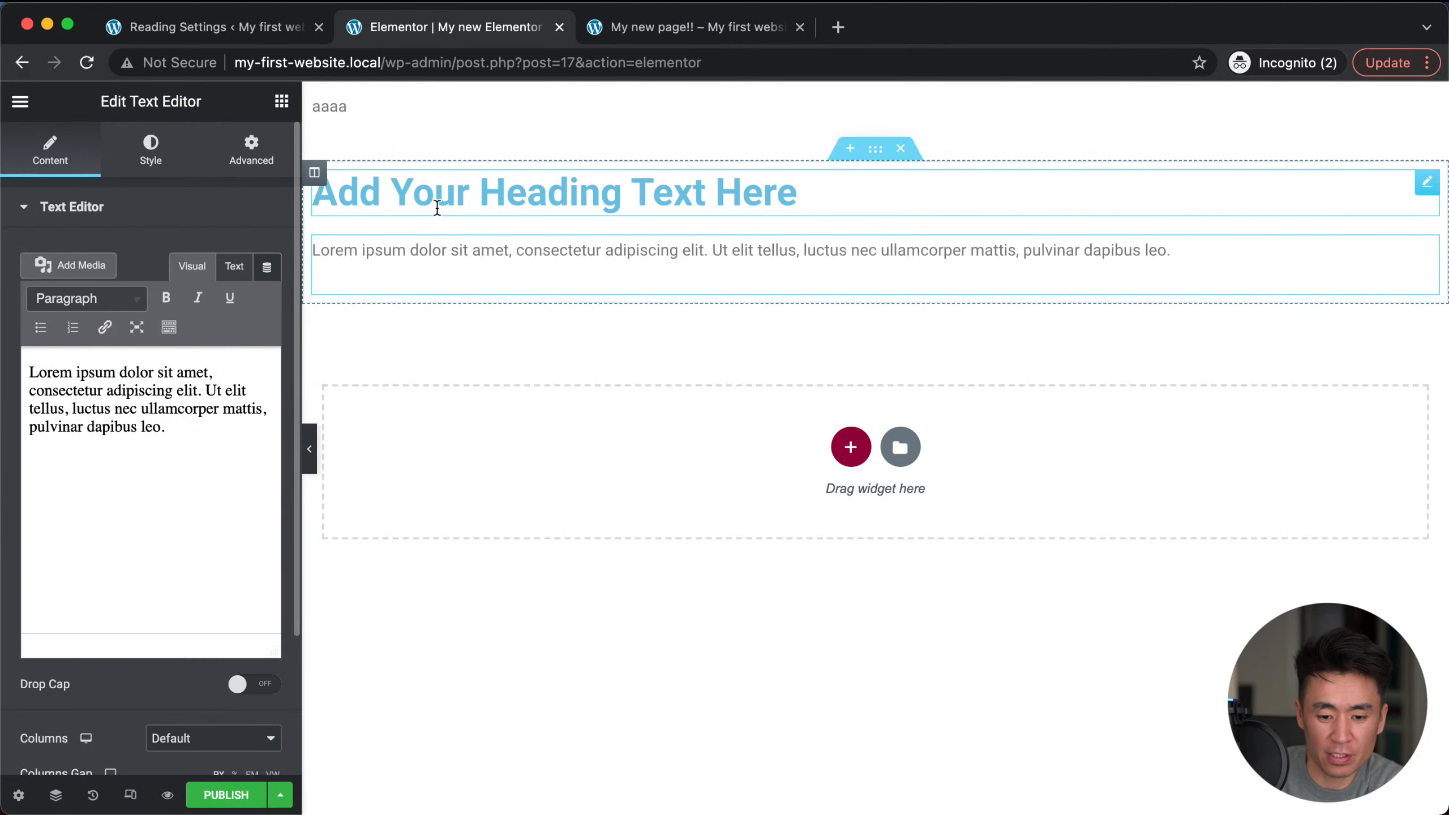
triple_click(131, 478)
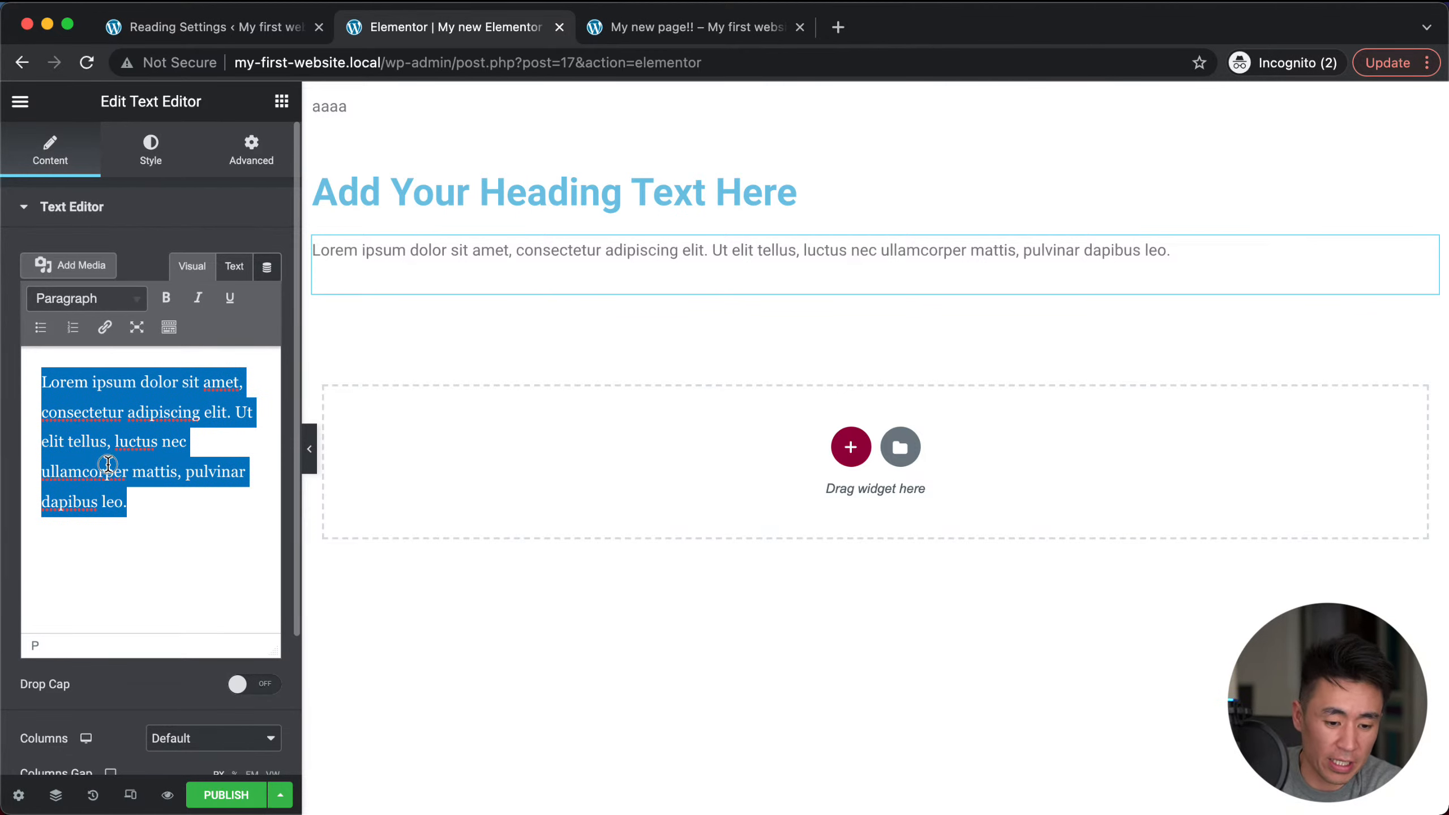
triple_click(489, 251)
type("testasdfasdfsafas")
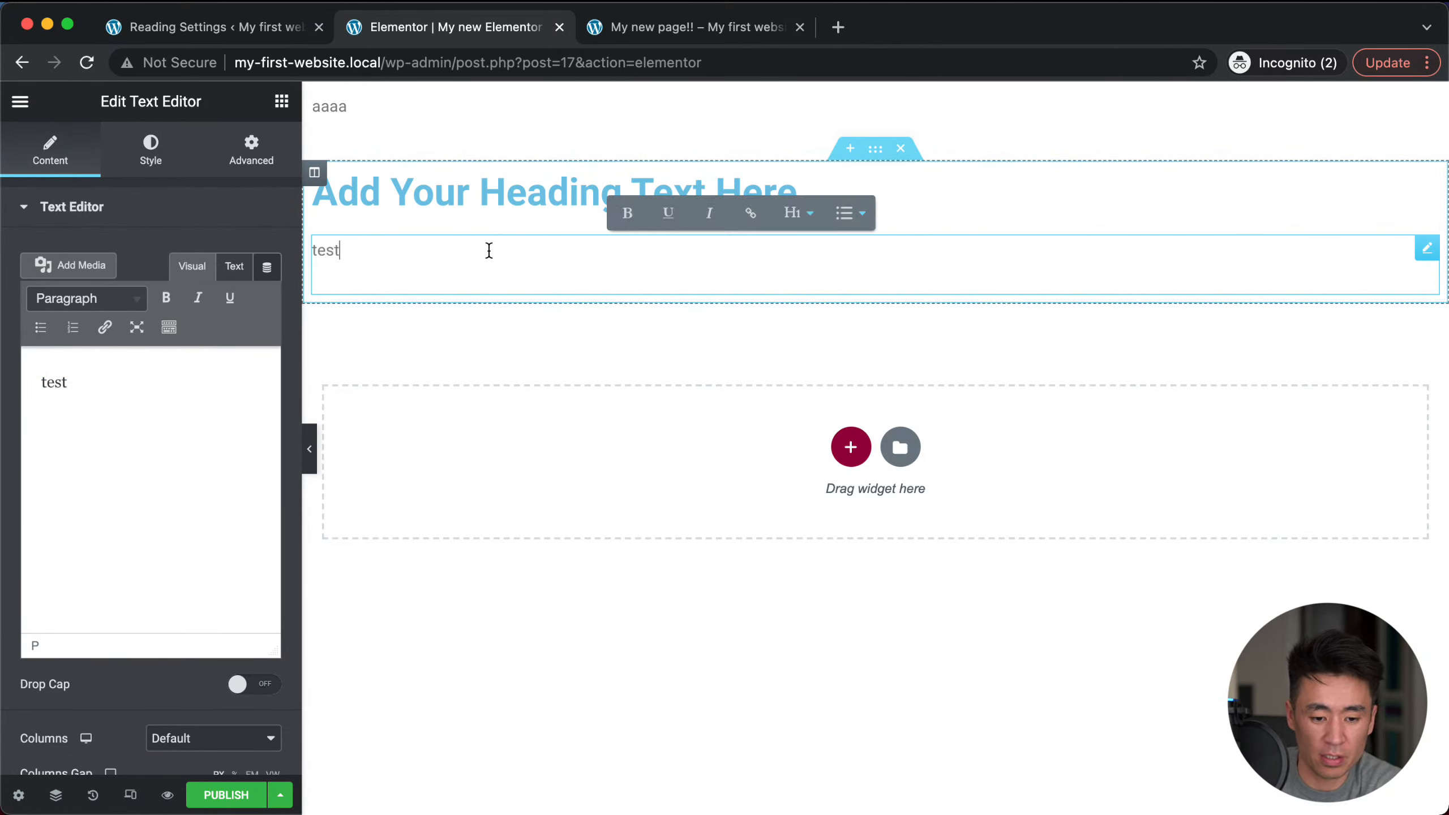
left_click(596, 408)
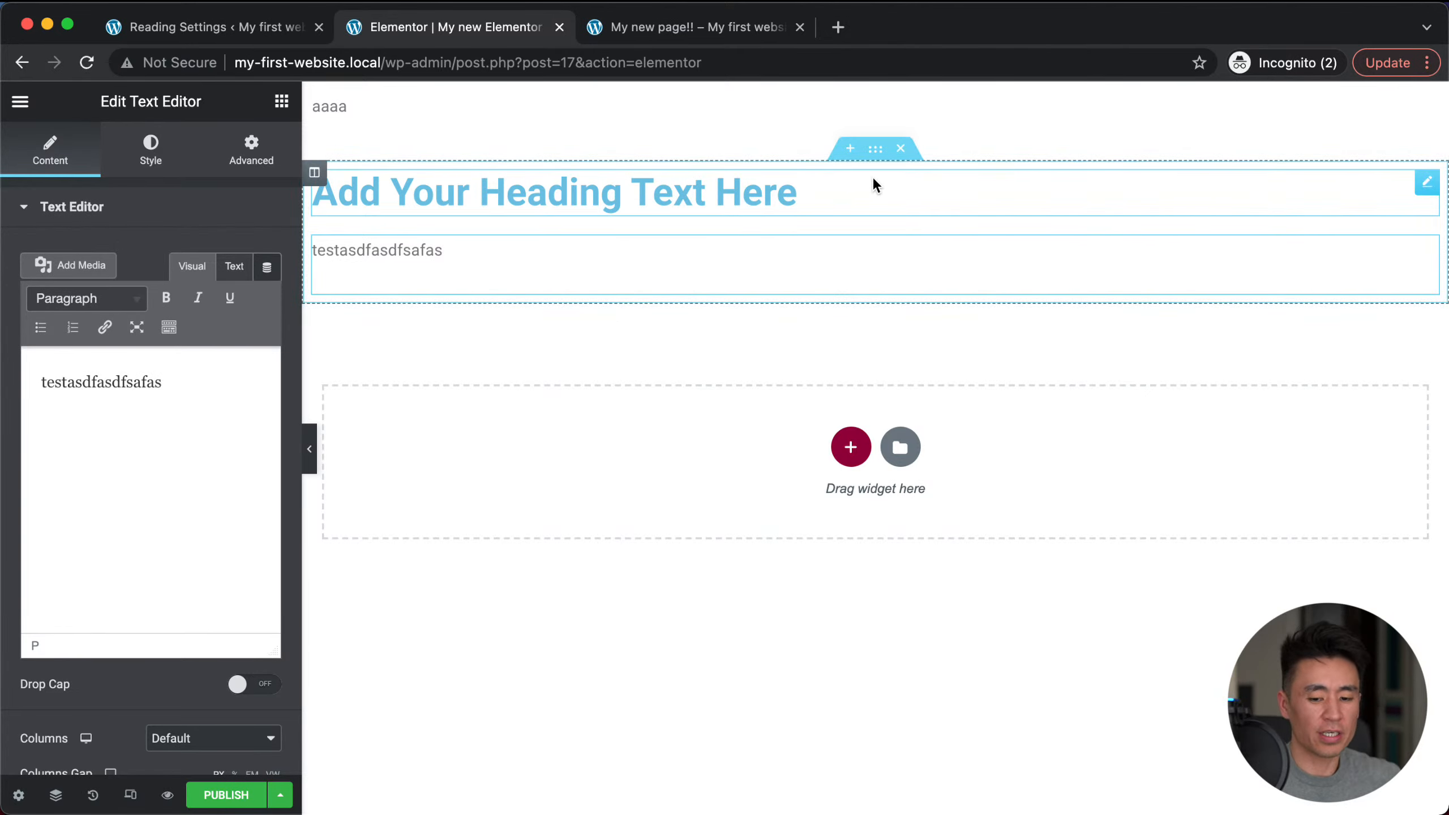
left_click(851, 447)
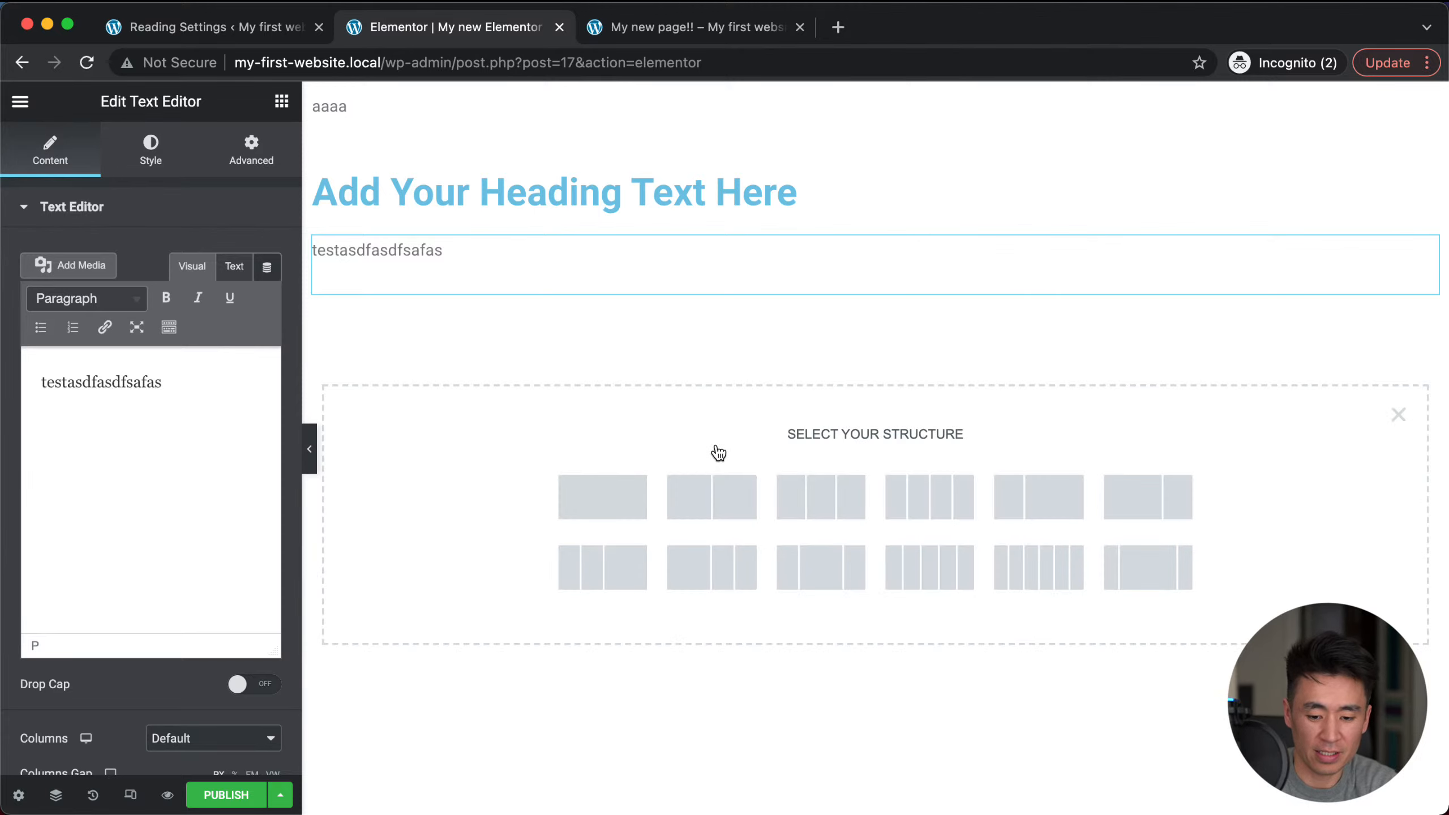
Step: Insert a three-column section below the text with a duplicated heading in each column
left_click(805, 496)
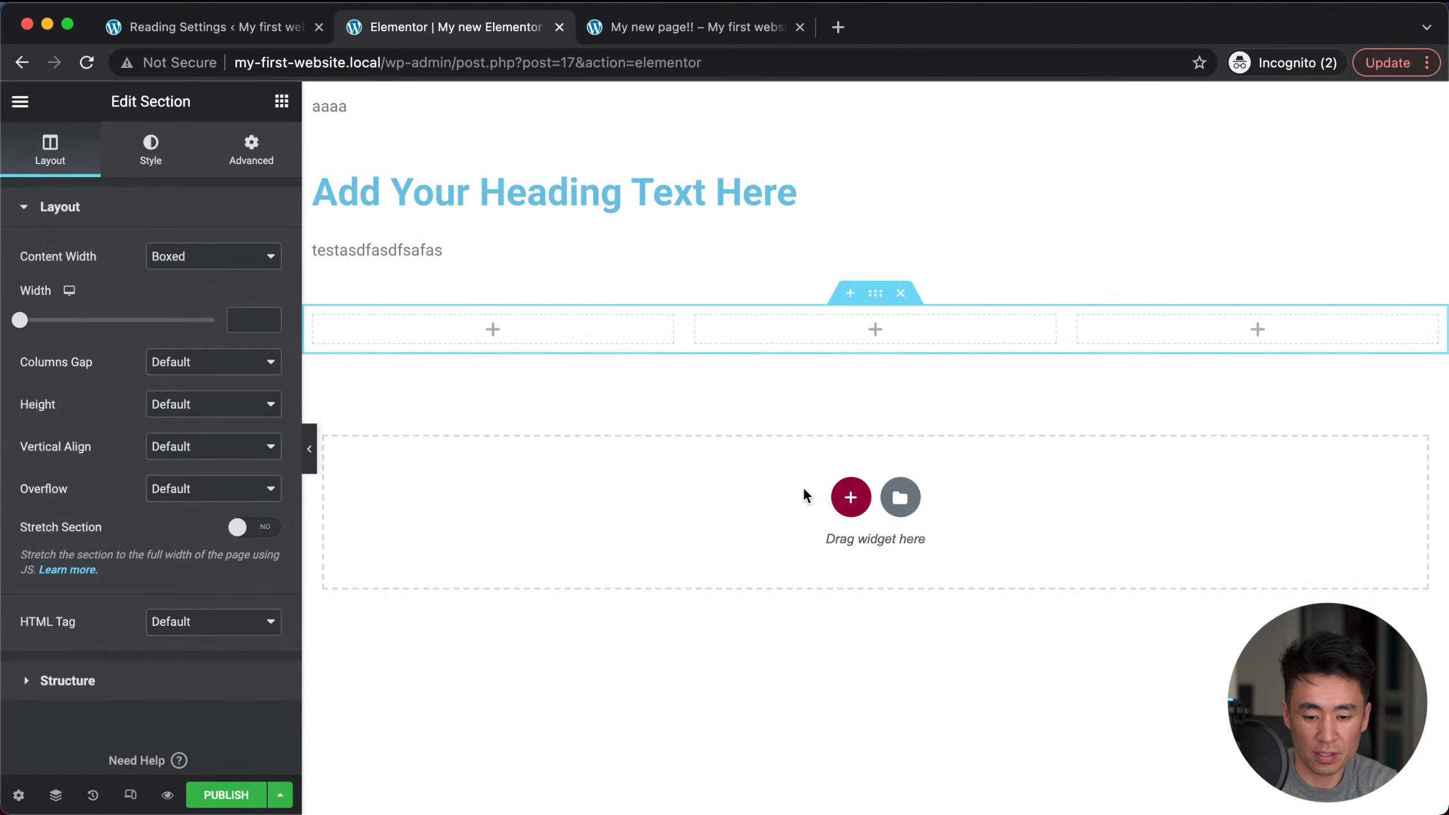
left_click(851, 496)
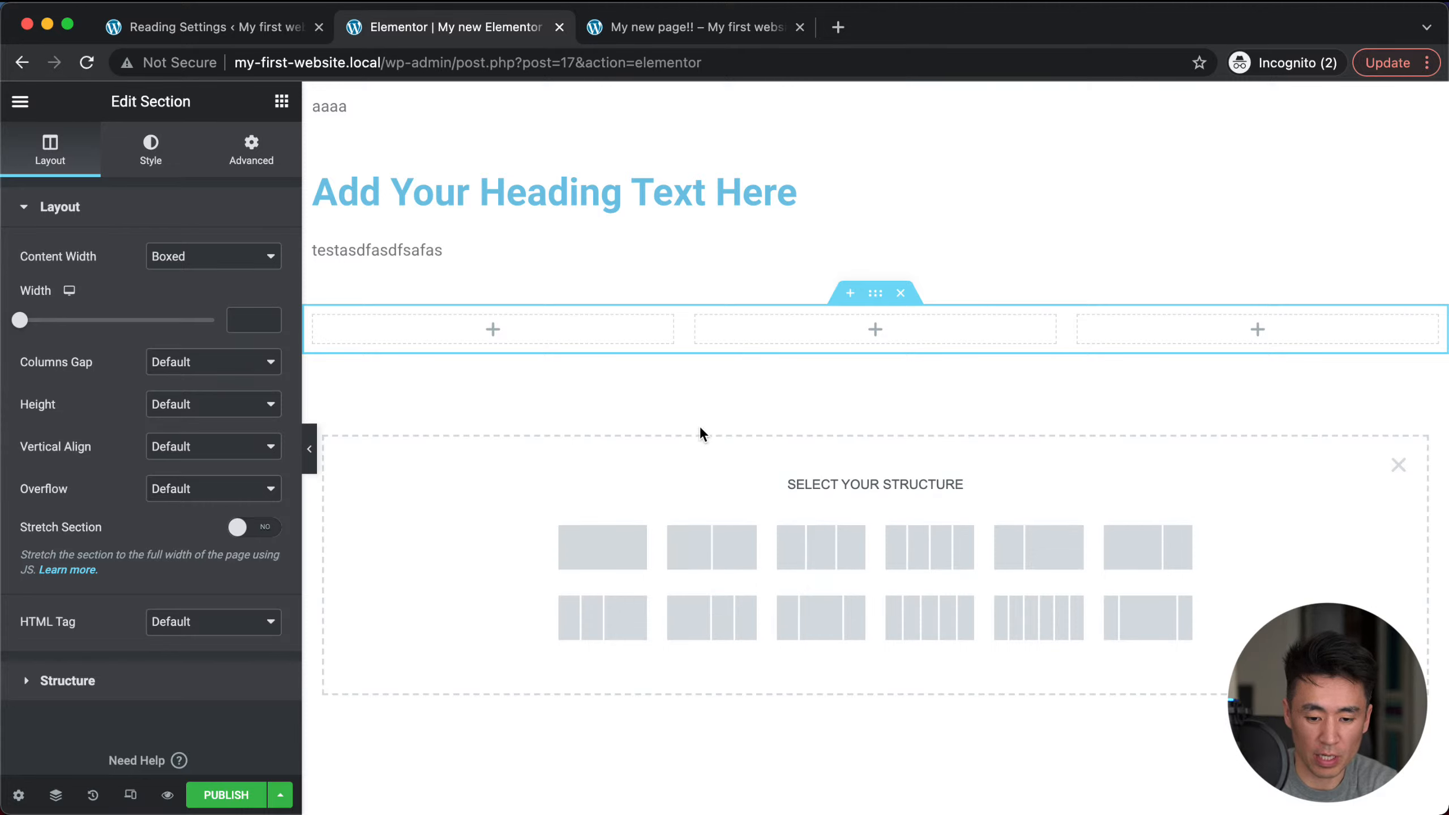
left_click(283, 105)
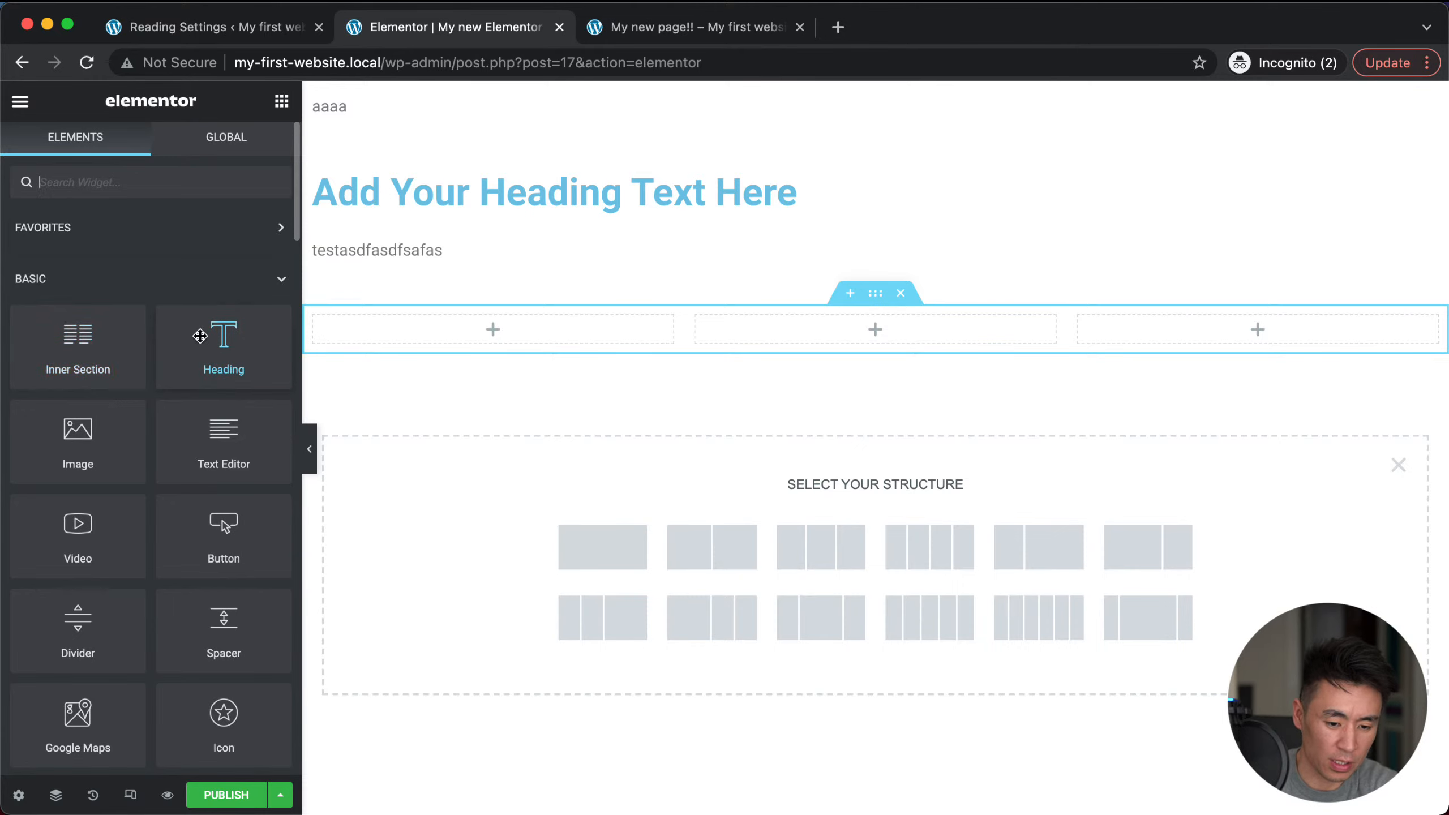
left_click_drag(200, 337, 444, 331)
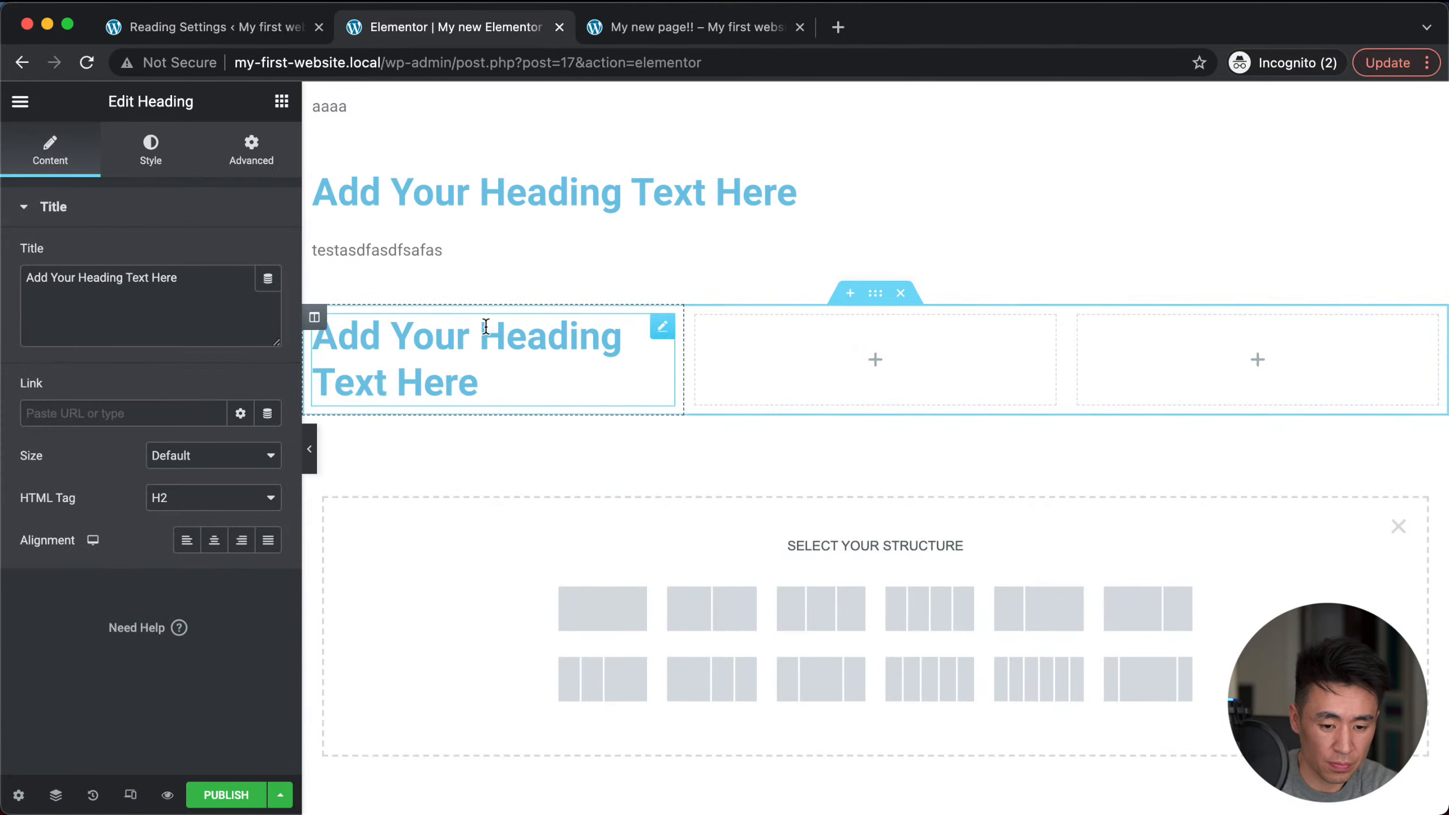
right_click(662, 329)
left_click(690, 376)
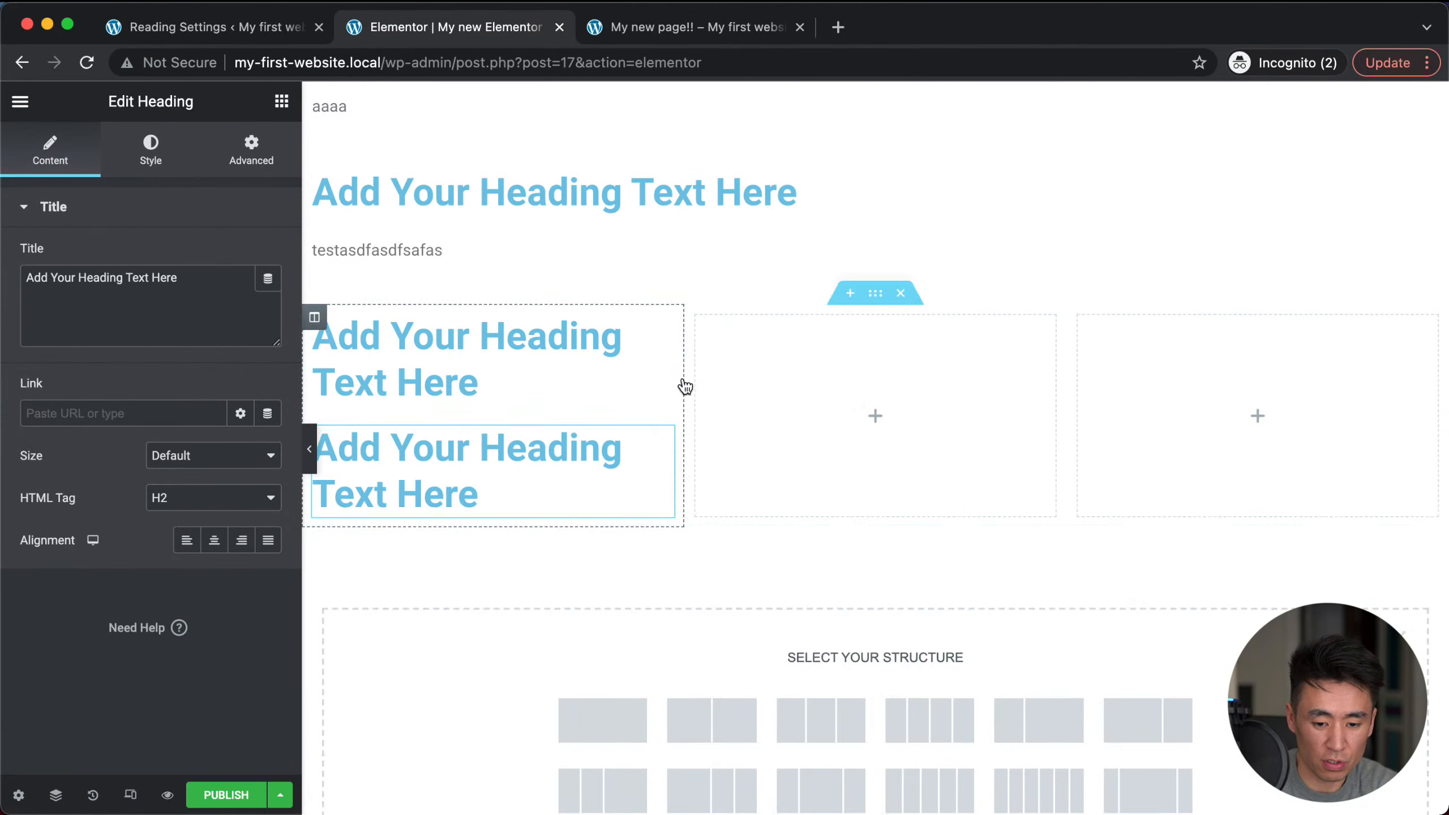
left_click_drag(656, 334, 848, 344)
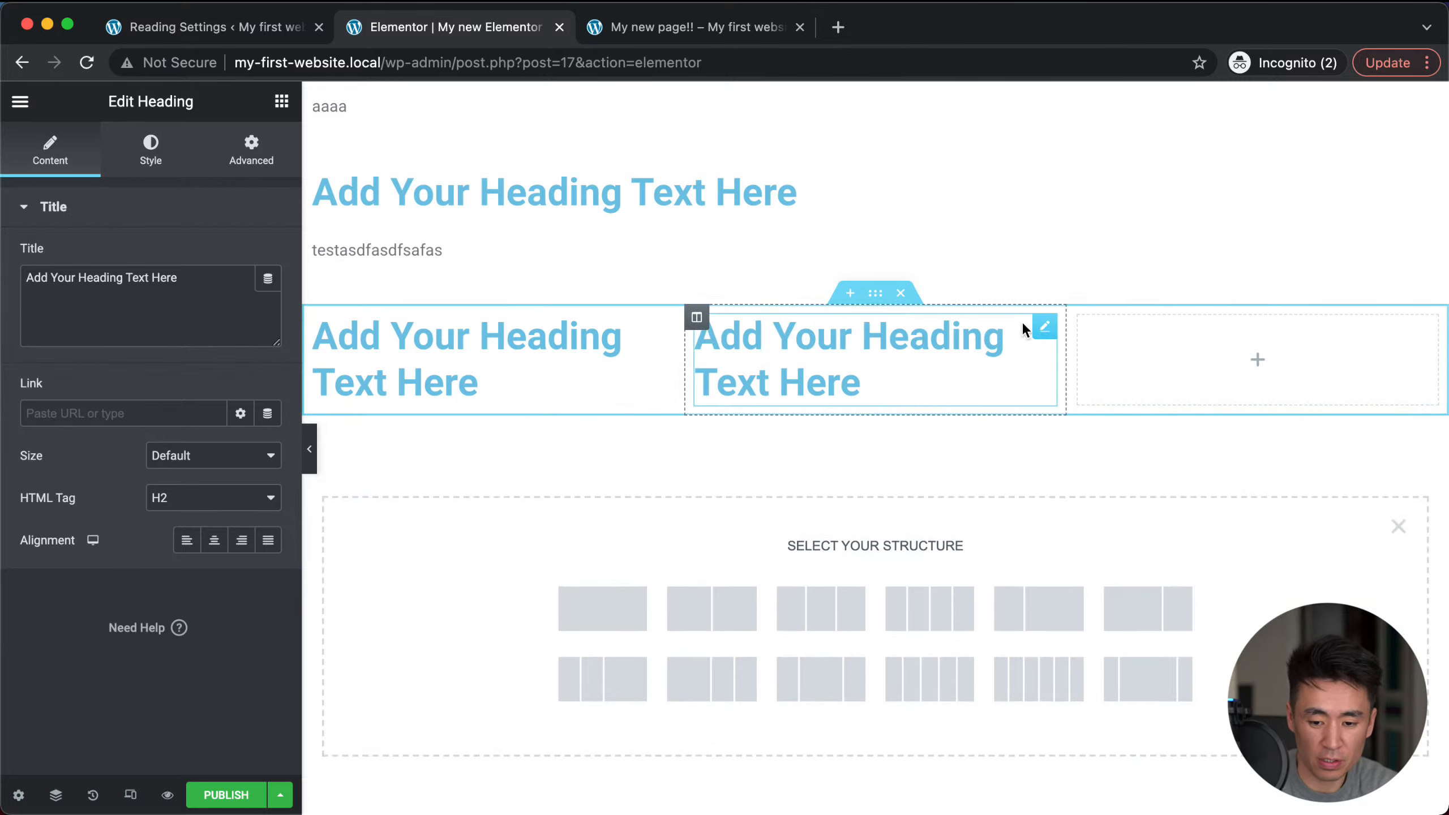
right_click(1039, 323)
left_click(1059, 367)
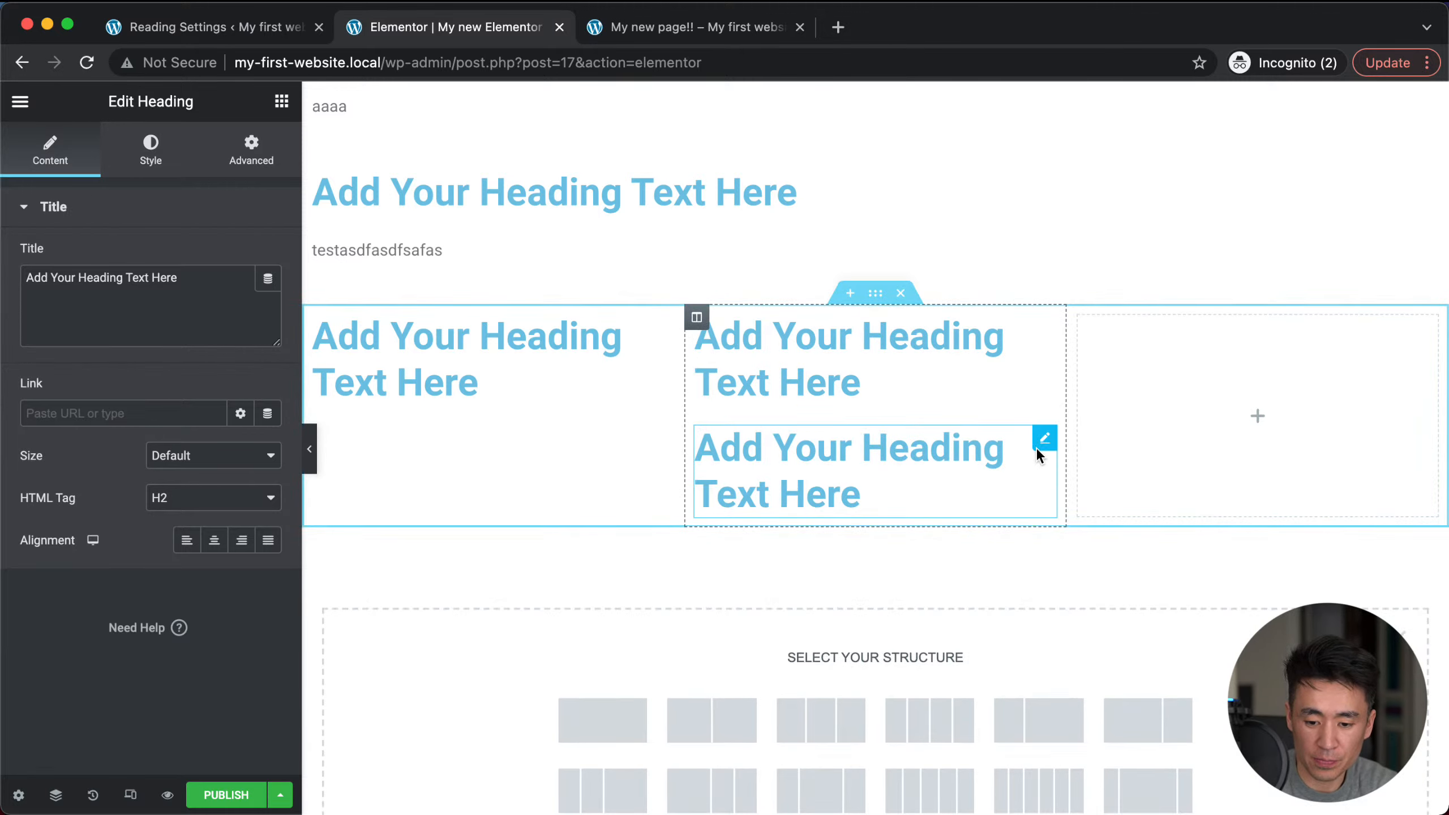
left_click_drag(1038, 443, 1147, 358)
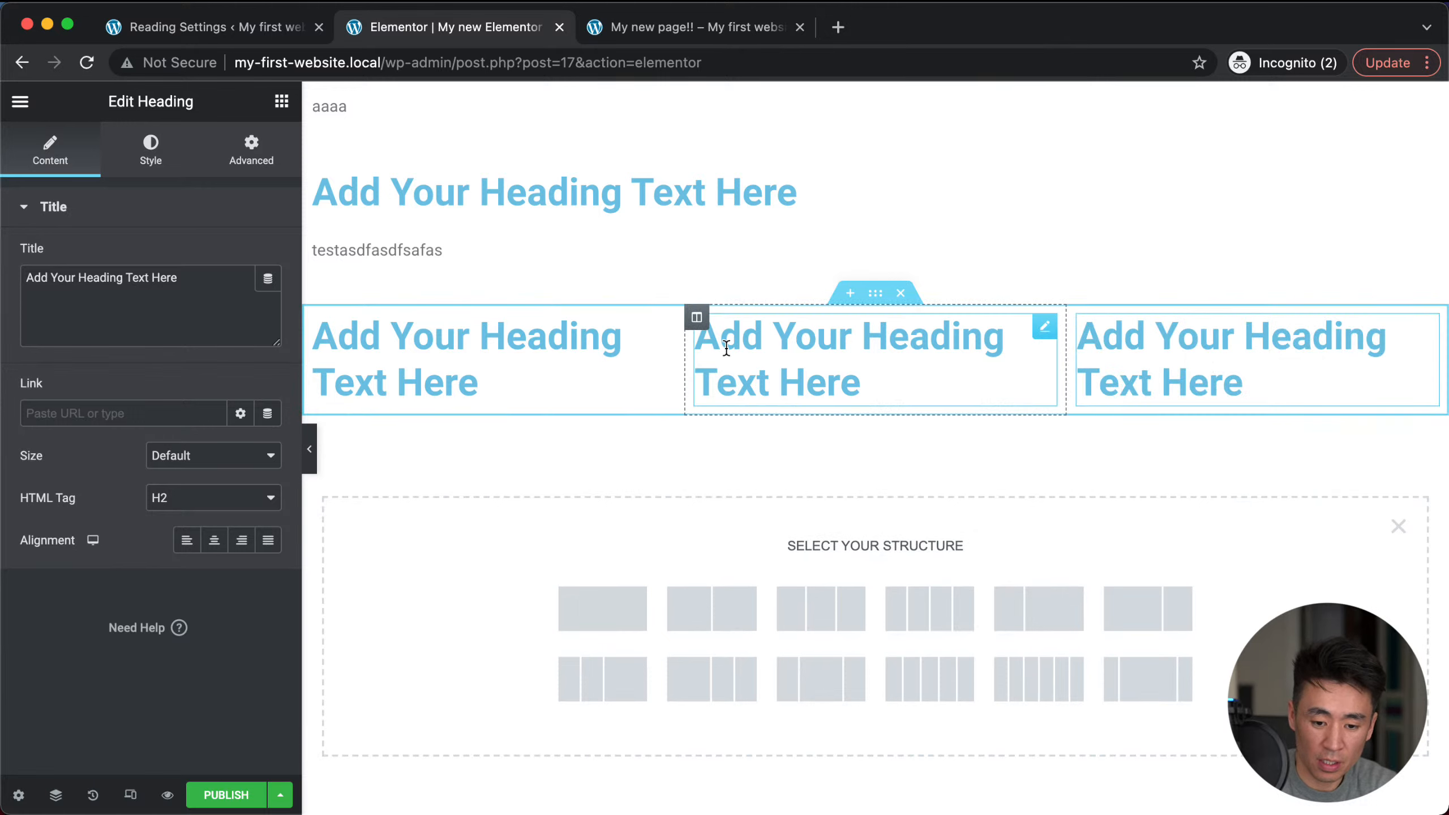
Step: Resize the columns, narrowing the first and widening the third, and add an Image under the third heading
left_click_drag(682, 354, 517, 361)
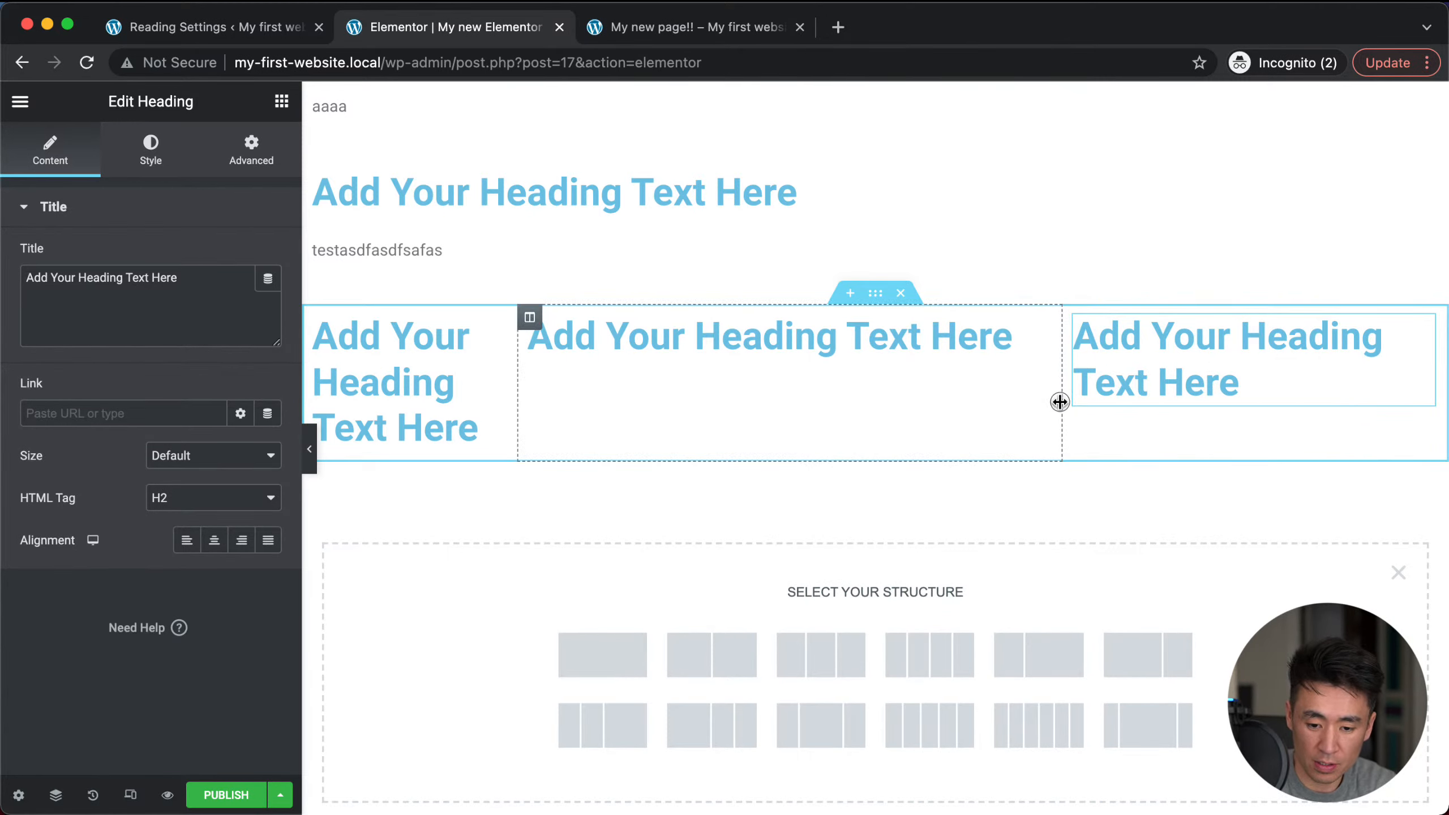
left_click_drag(1058, 401, 919, 408)
left_click(280, 104)
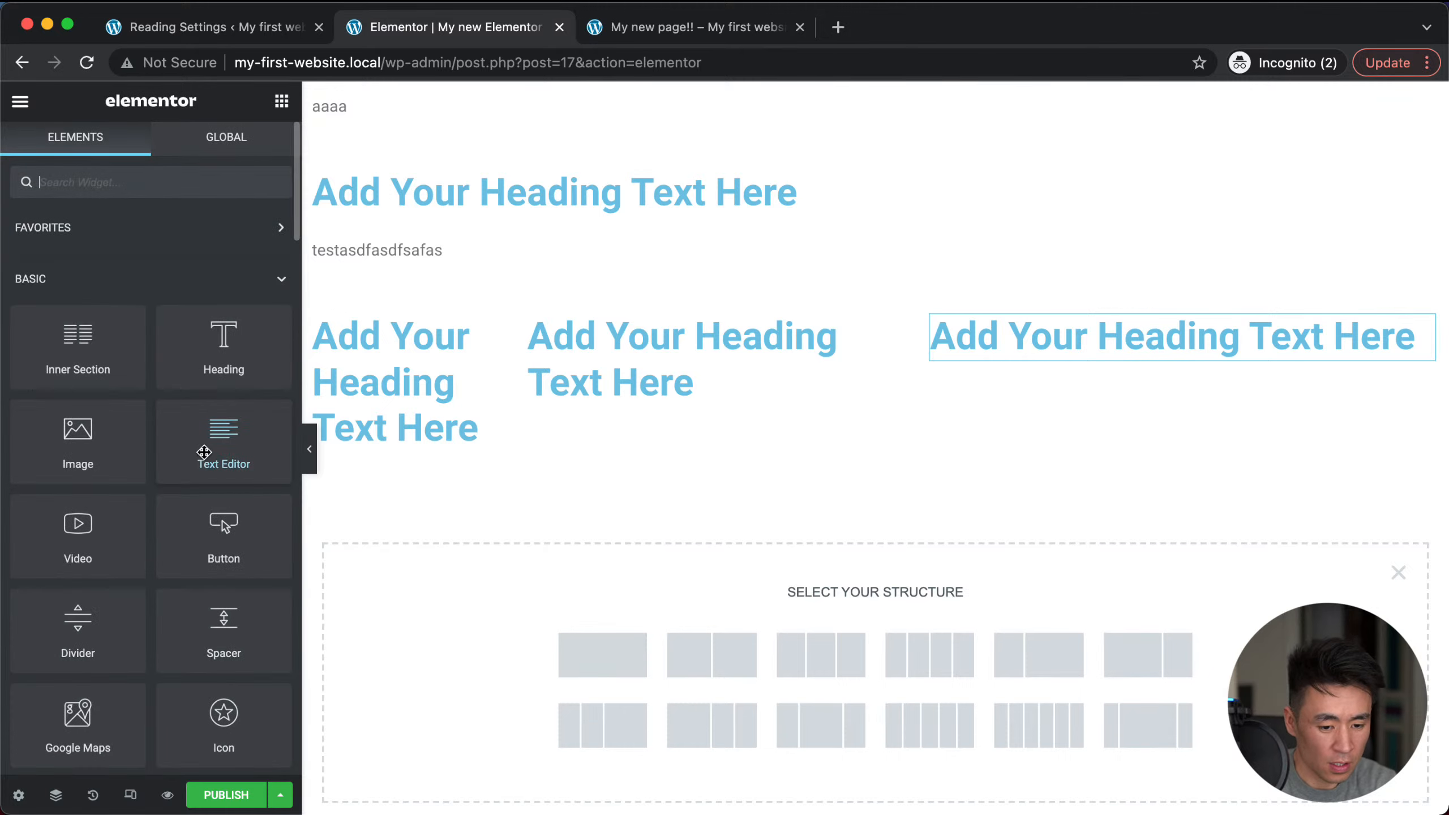
left_click_drag(78, 439, 1117, 338)
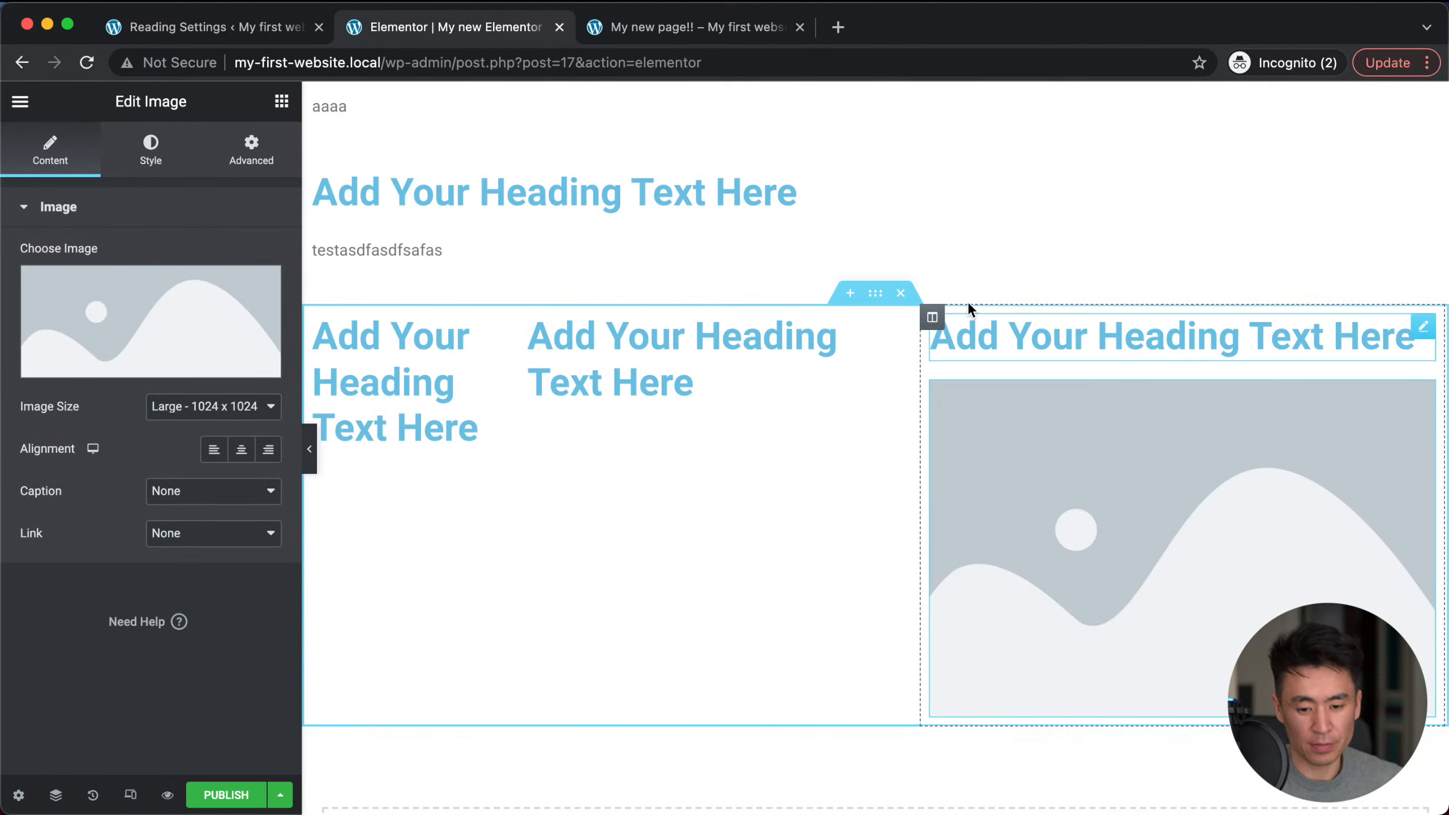
scroll(944, 487, "down", 2)
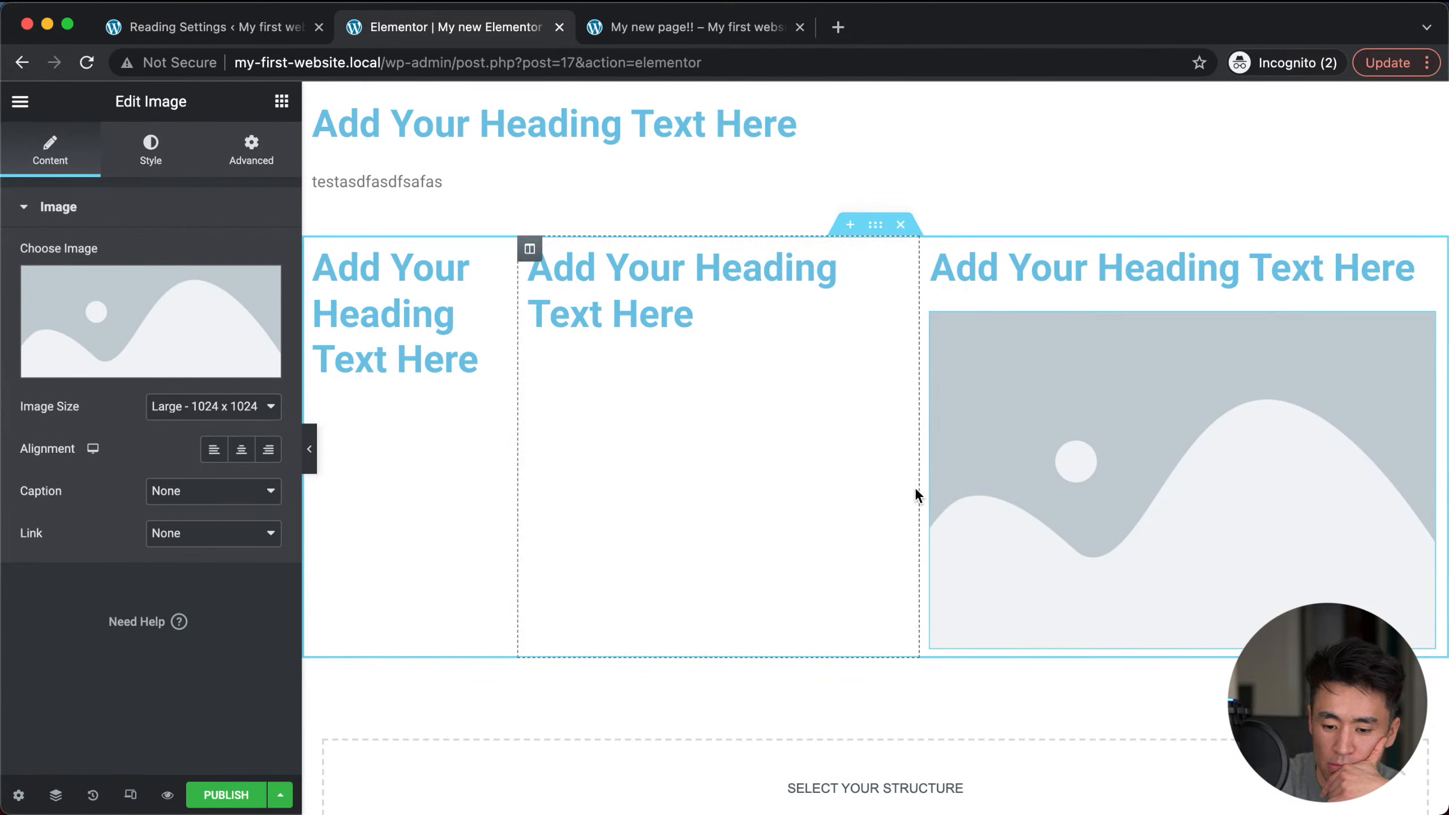
scroll(934, 480, "up", 2)
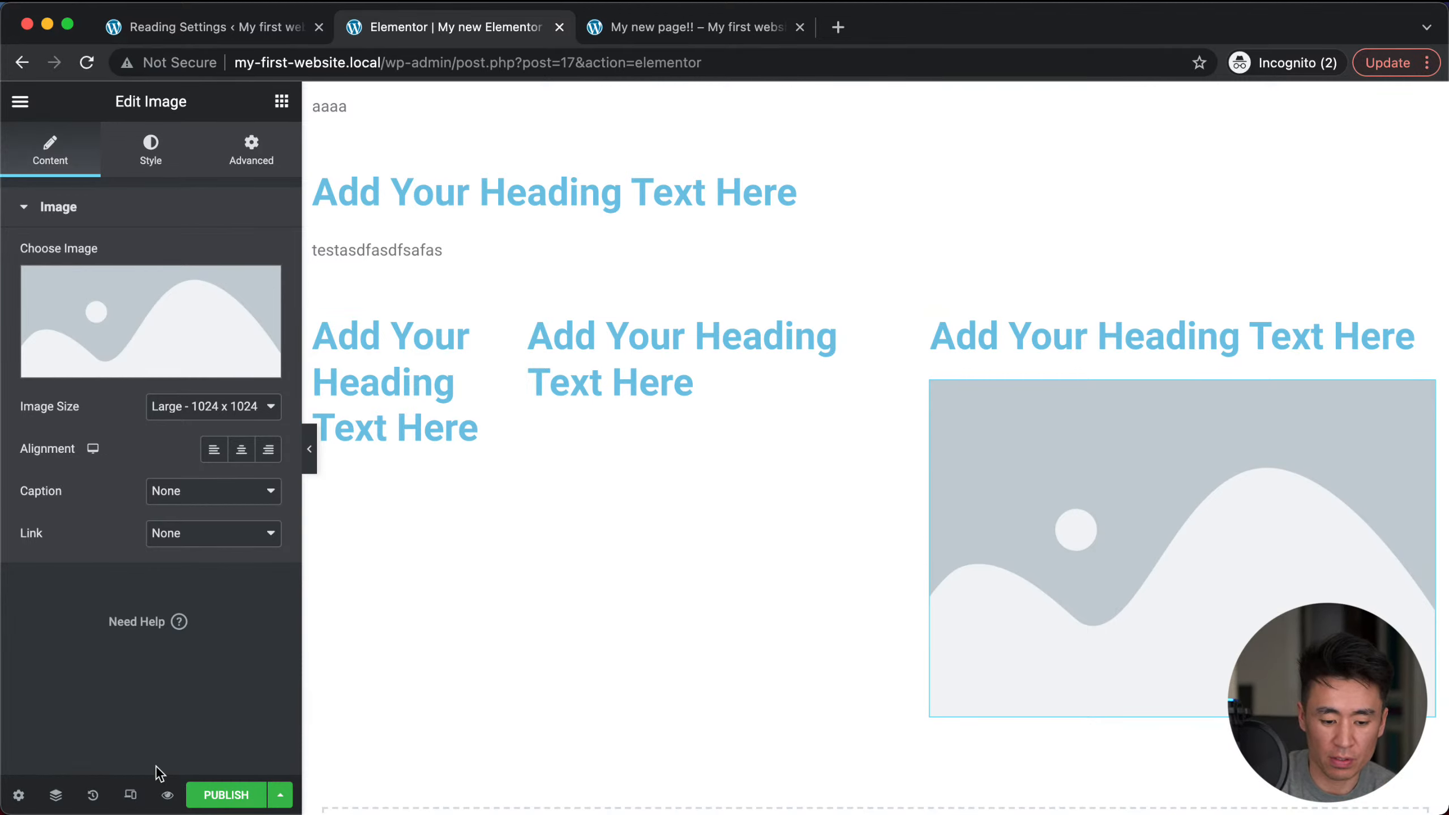
Step: Publish My new Elementor Page, view it live at ?page_id=17, then return to Reading Settings
left_click(218, 796)
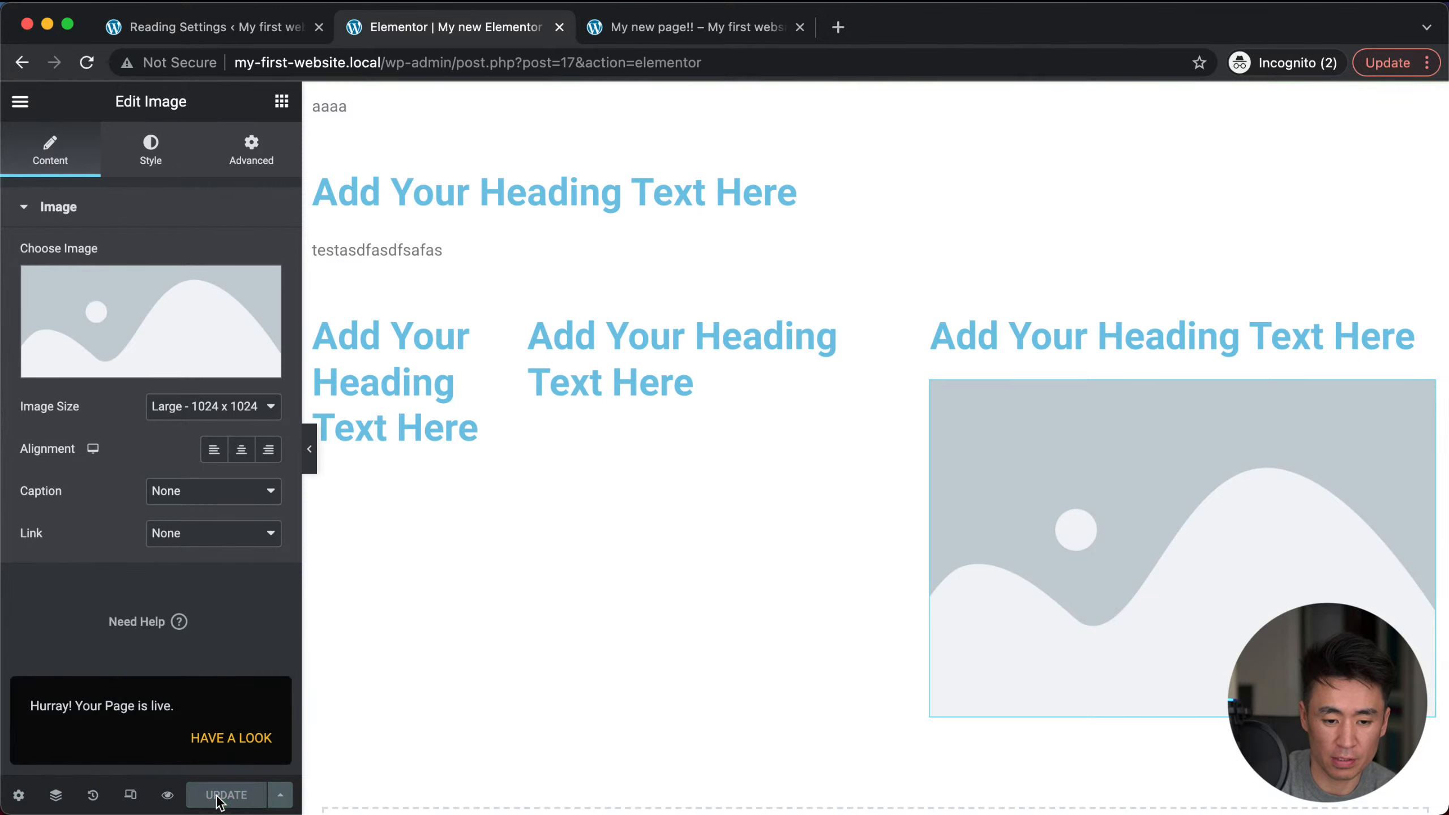
left_click(212, 743)
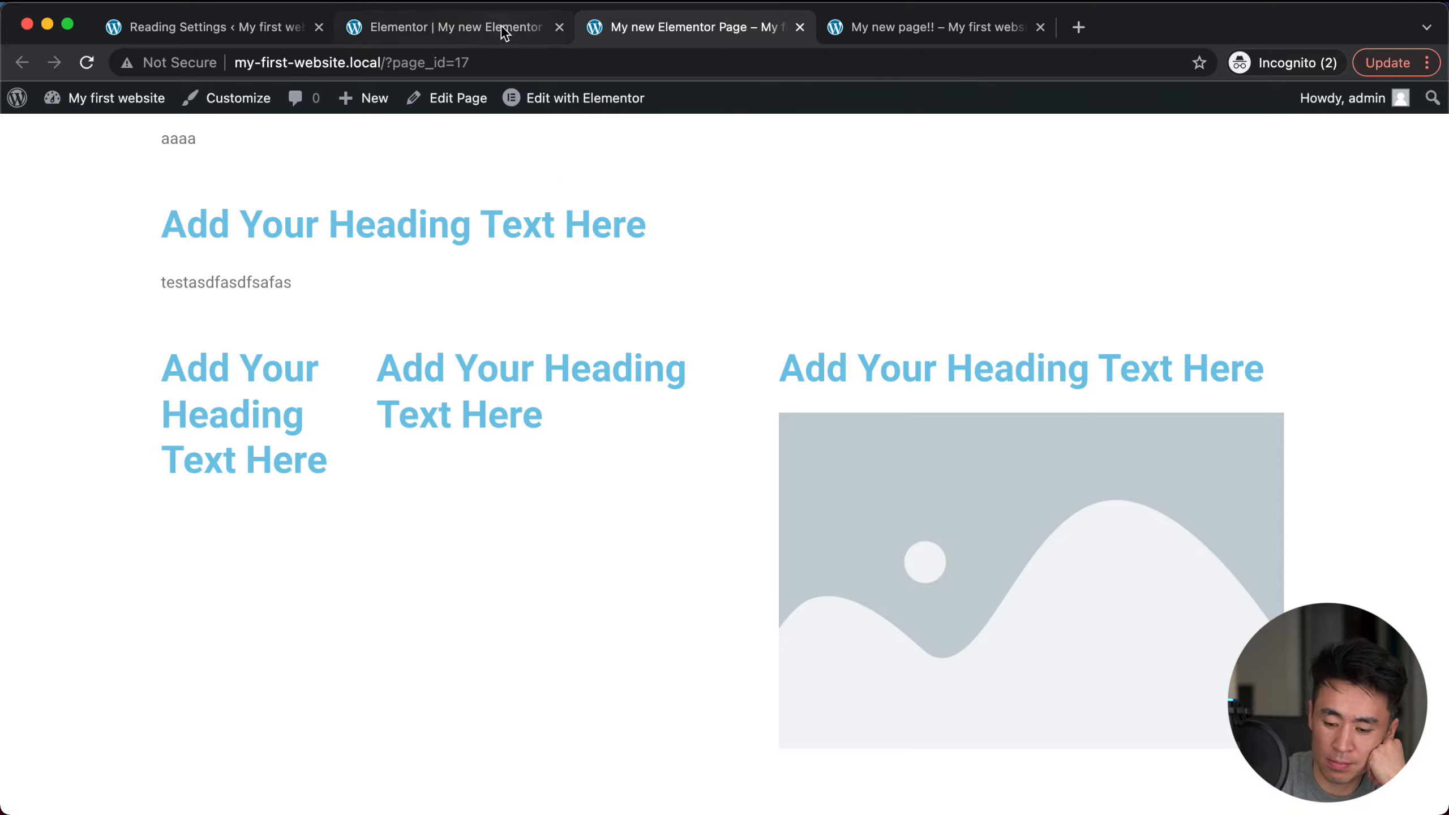
left_click(245, 30)
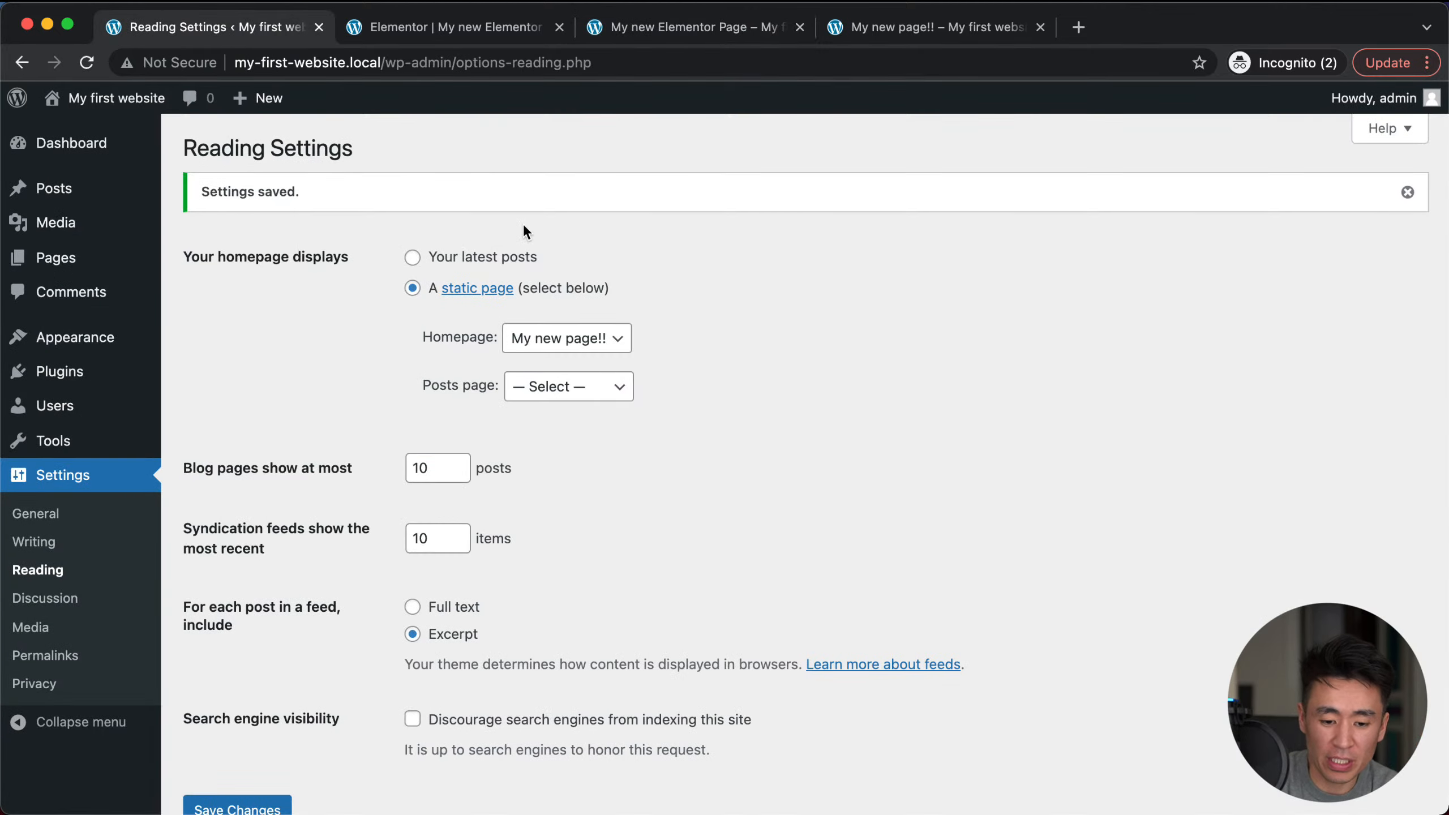
Step: Go from the installed plugins list to the Add Plugins page
left_click(60, 372)
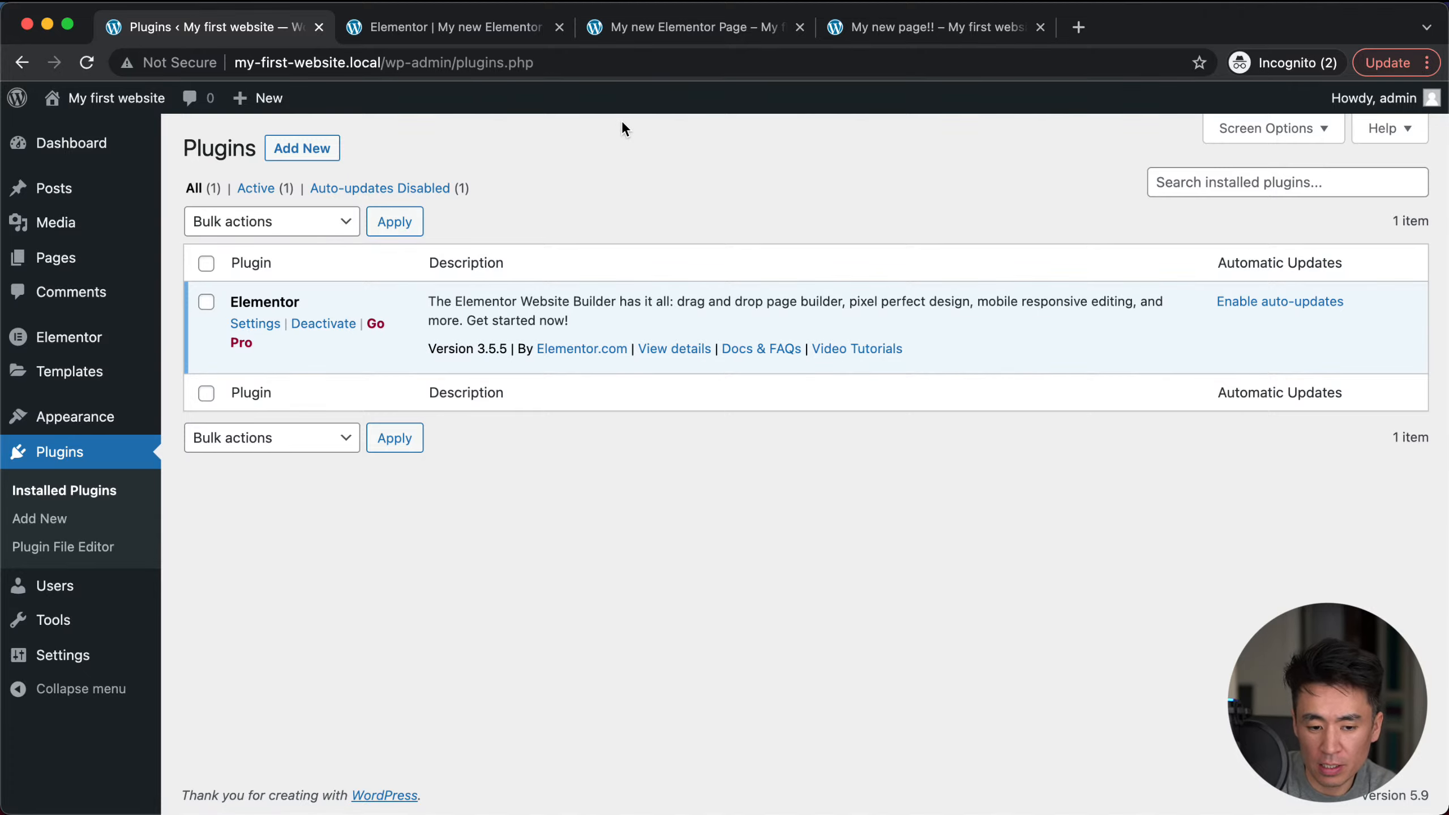
left_click(274, 149)
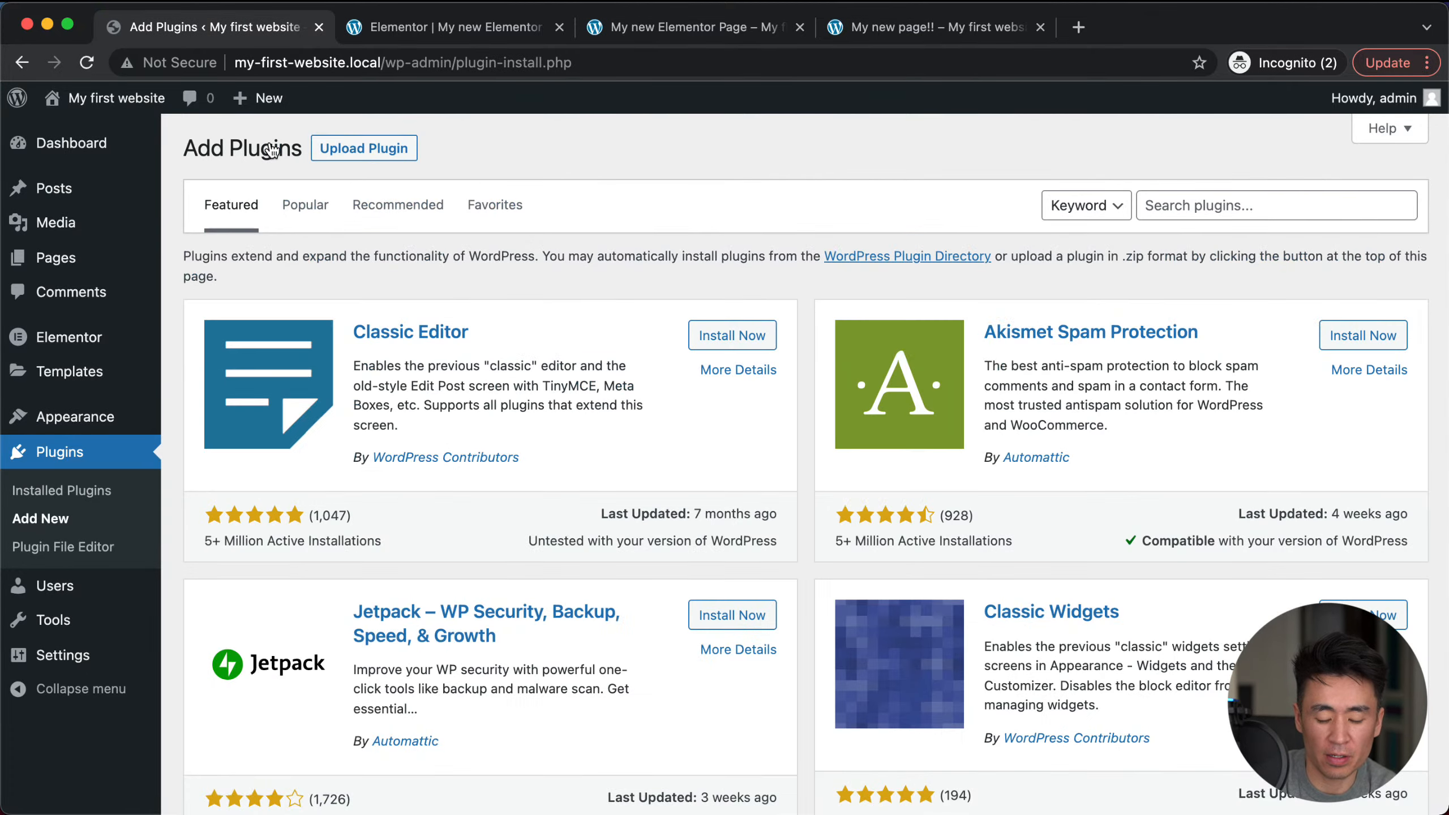
scroll(650, 611, "down", 10)
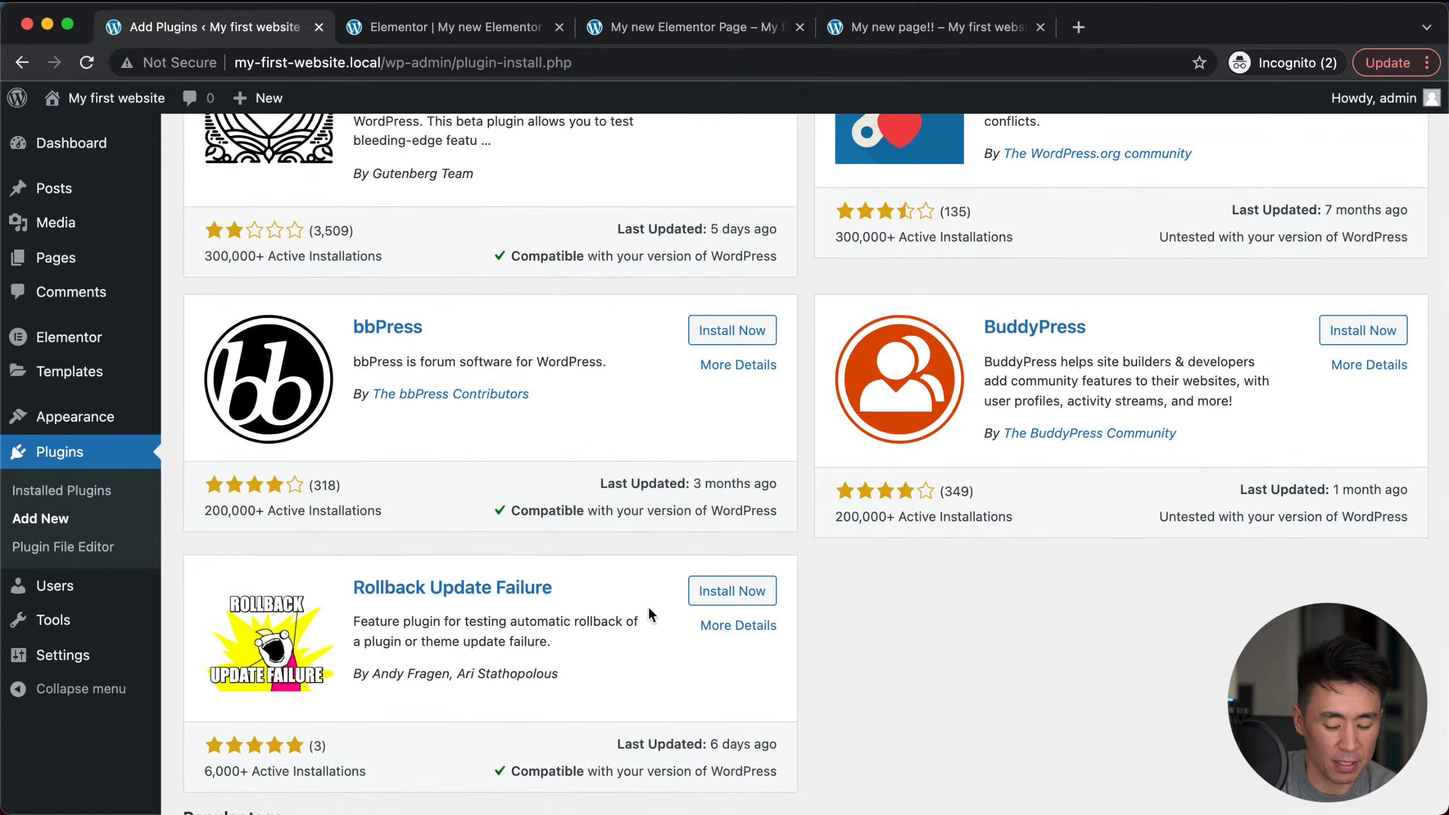
scroll(648, 610, "up", 8)
scroll(648, 607, "up", 4)
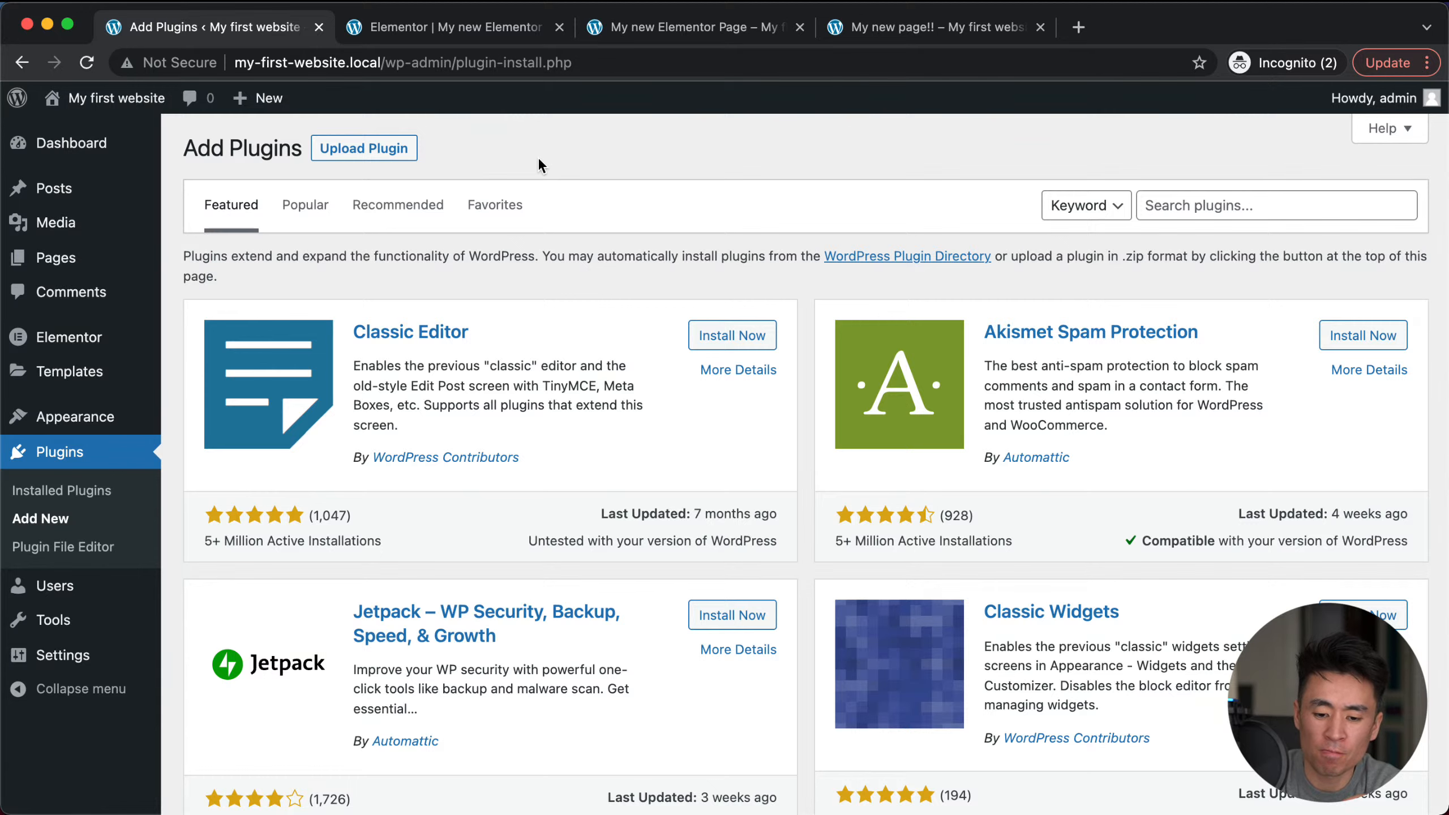
Step: Show the Popular plugins, such as Jetpack, Wordfence and All in One SEO, and scroll through them
left_click(284, 225)
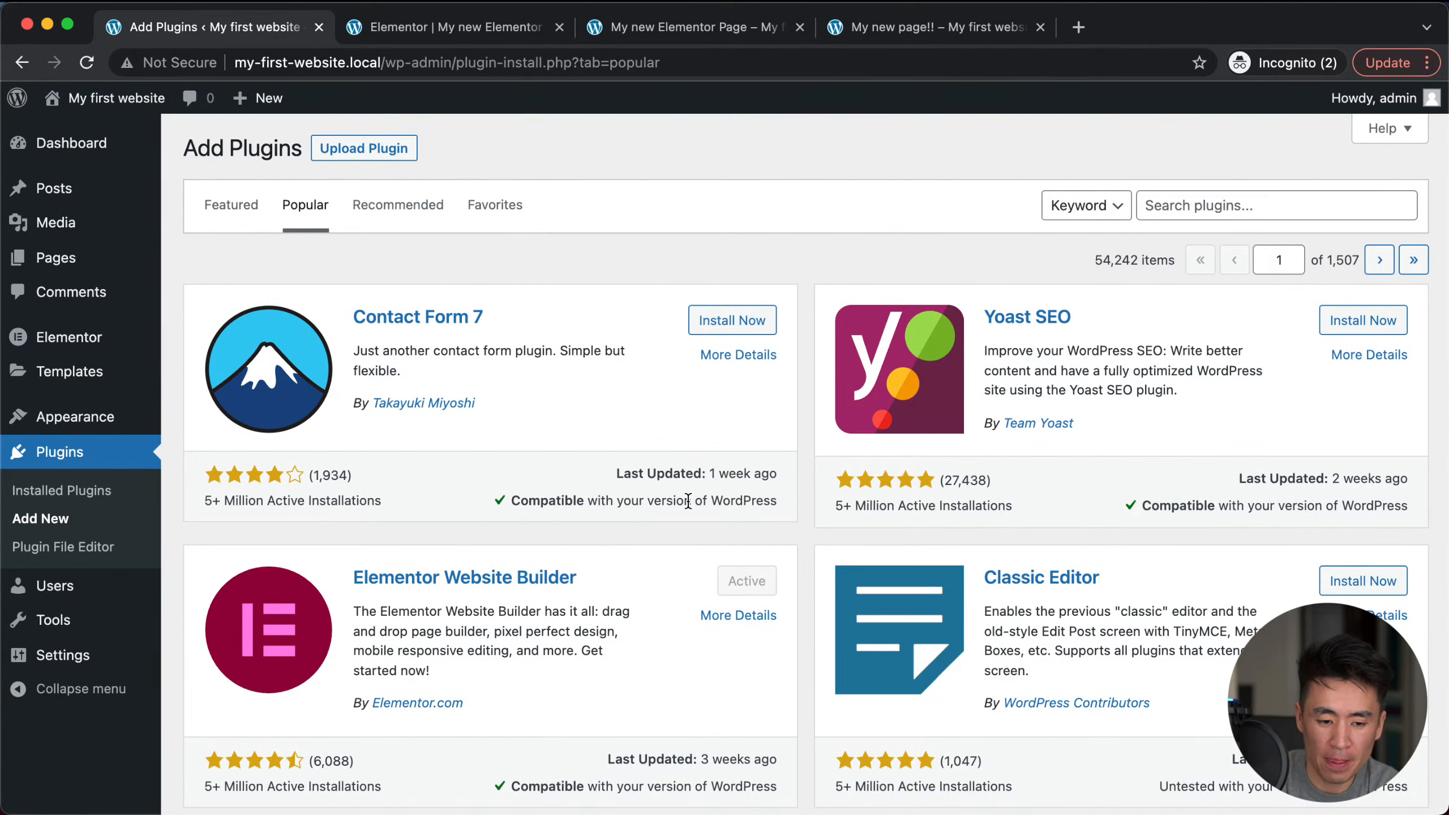
scroll(687, 501, "down", 10)
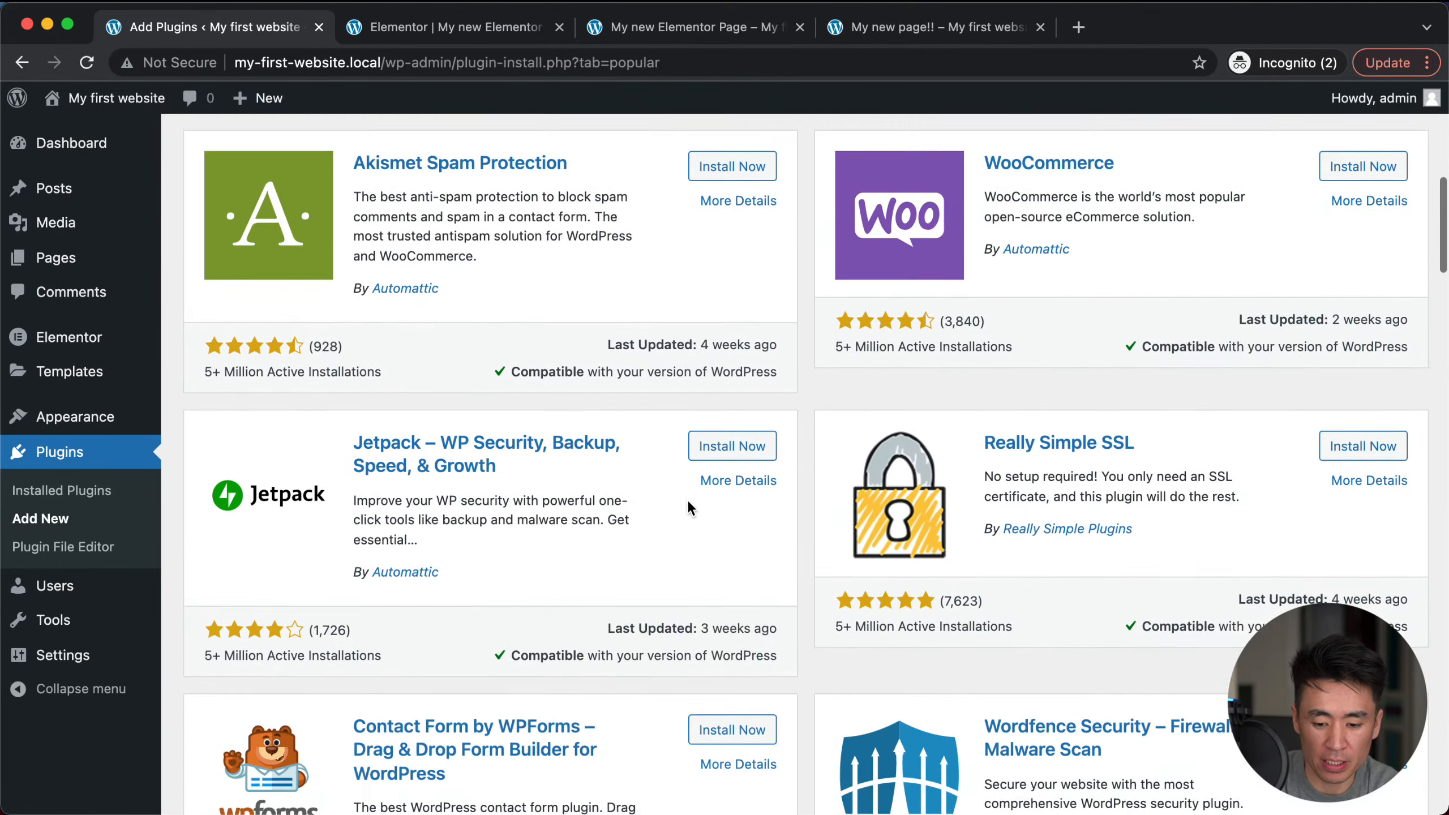
scroll(688, 503, "down", 3)
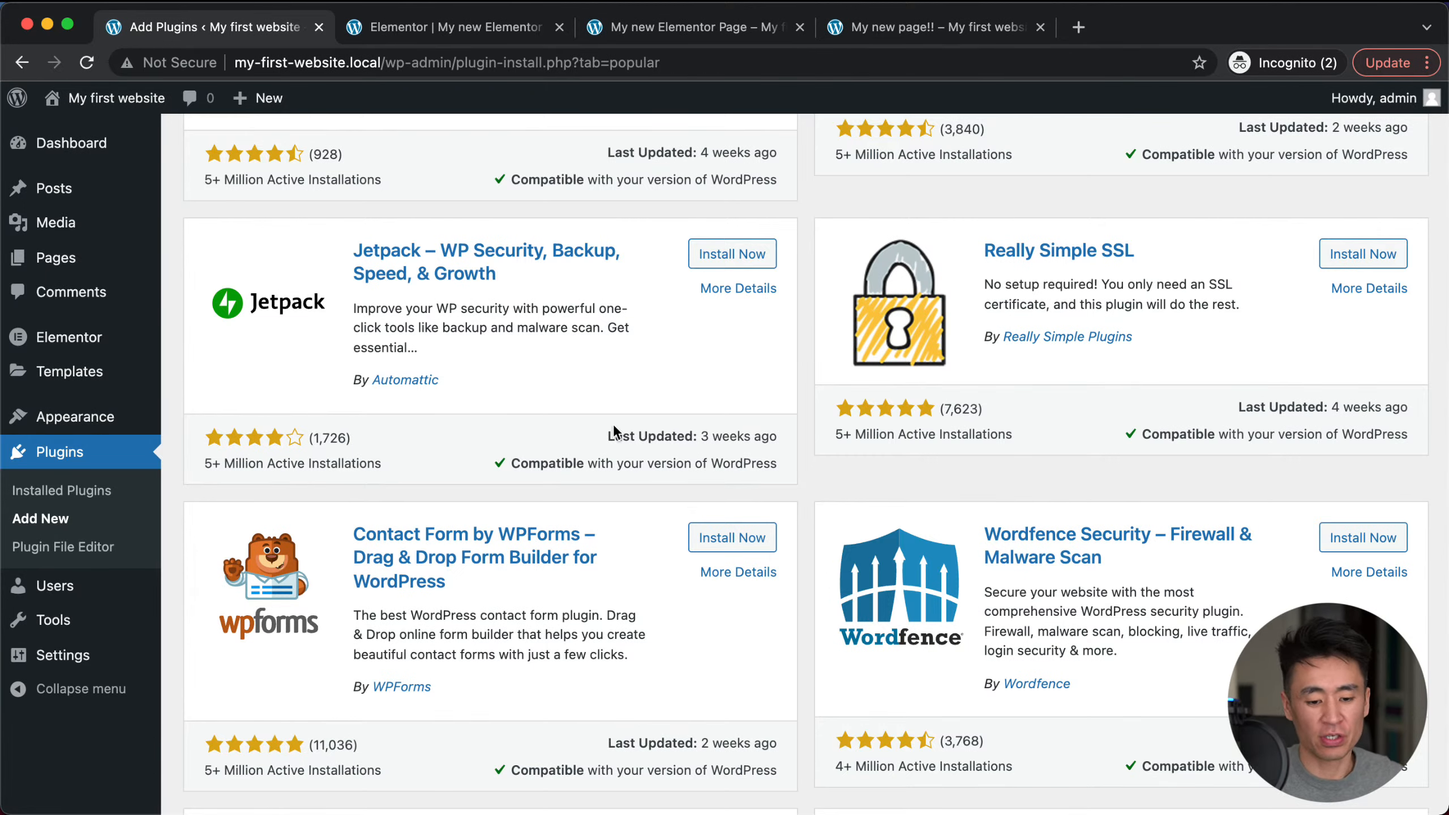
scroll(614, 434, "down", 5)
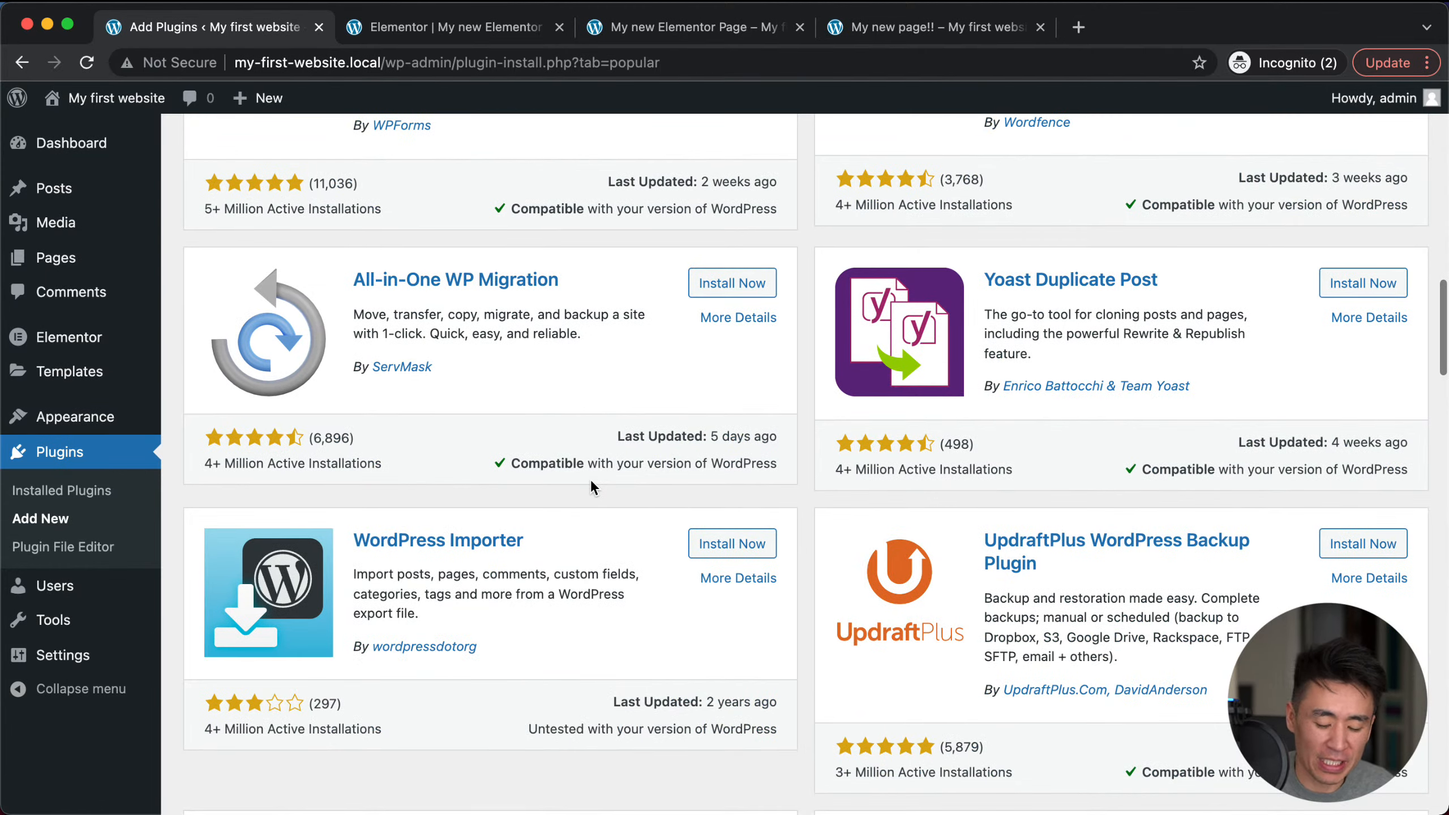
scroll(592, 488, "down", 5)
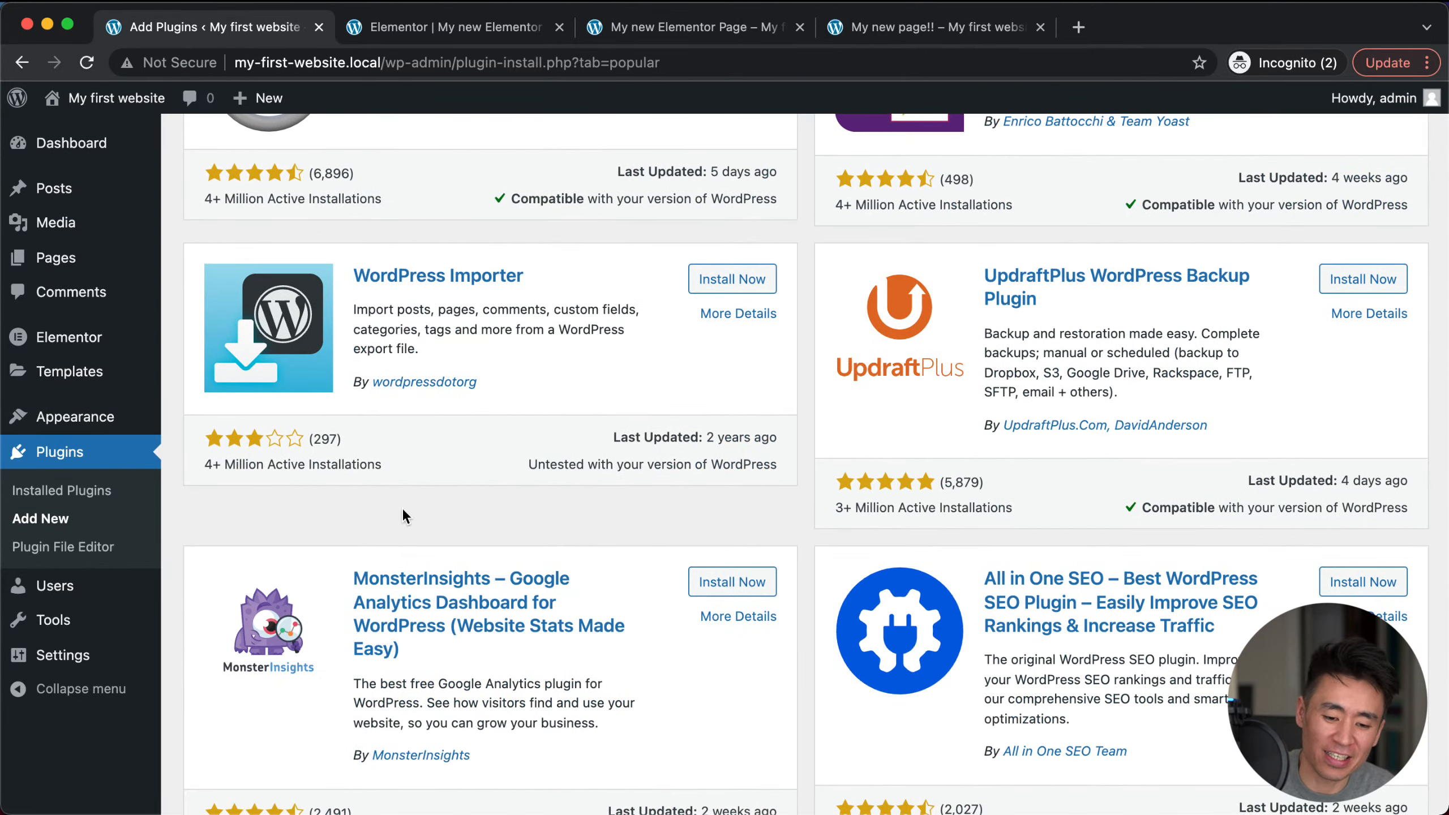
scroll(364, 540, "down", 4)
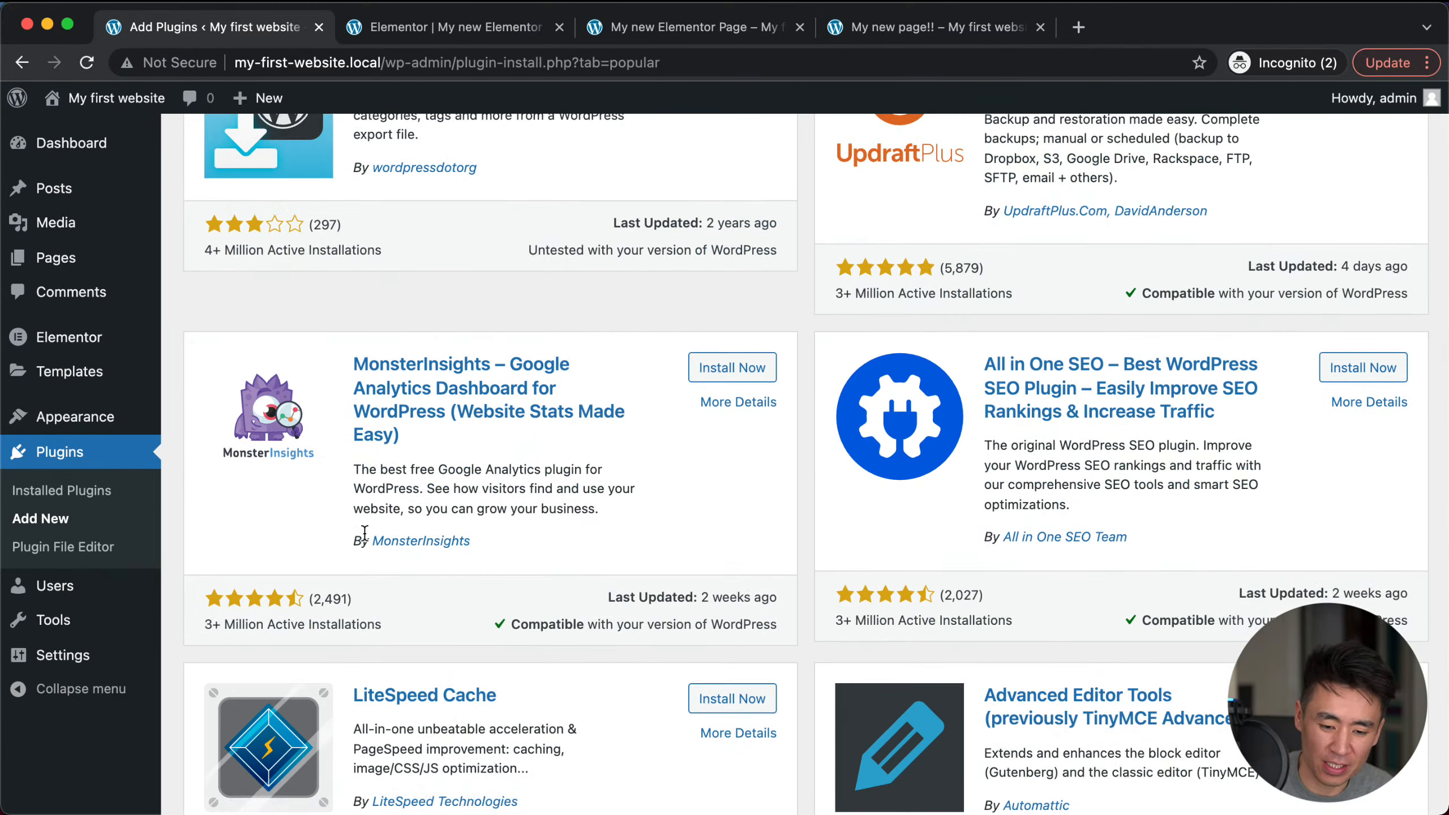
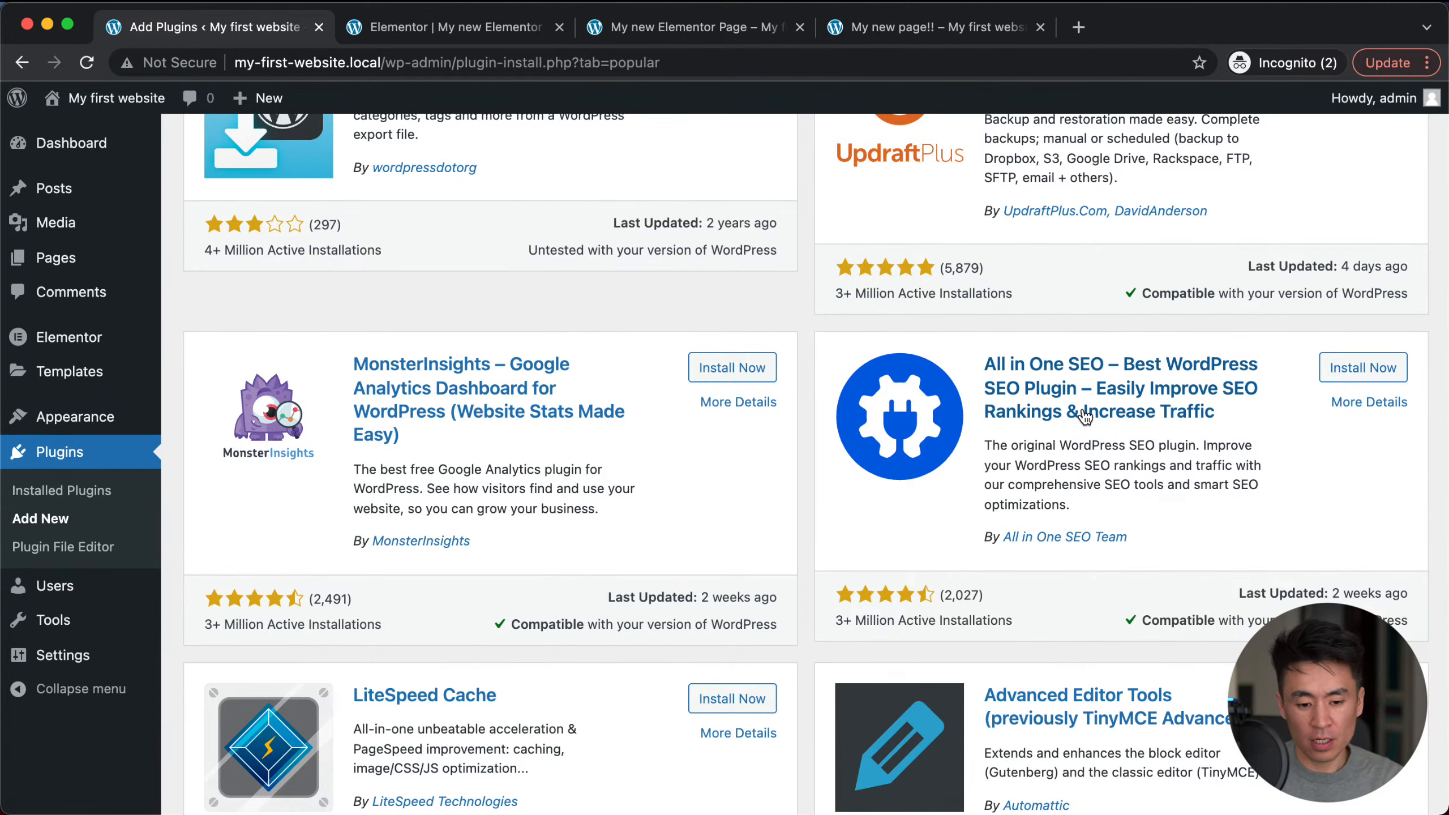
Step: Scroll down to the bottom of the Popular plugins list
scroll(869, 547, "down", 9)
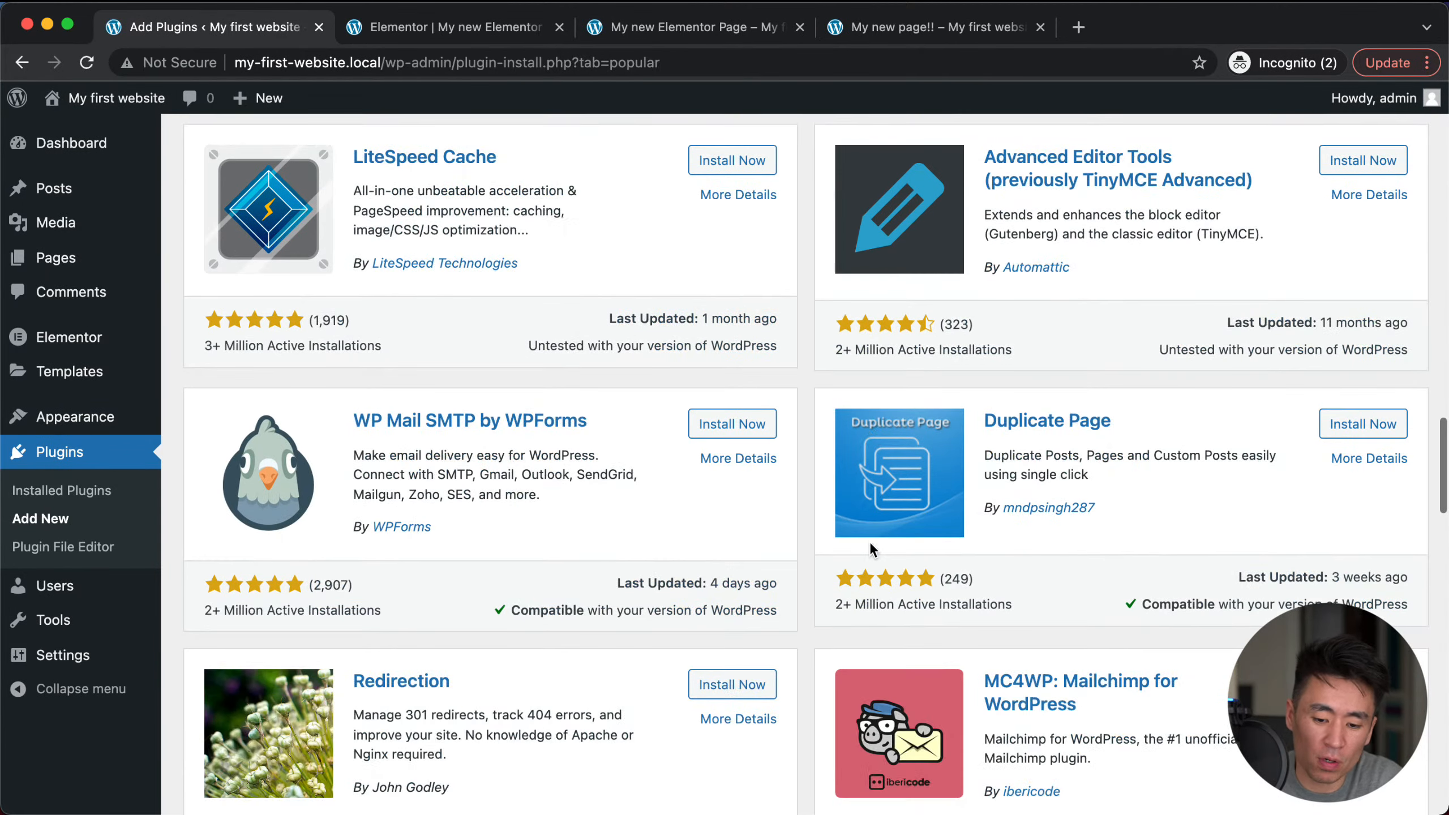
scroll(754, 604, "down", 9)
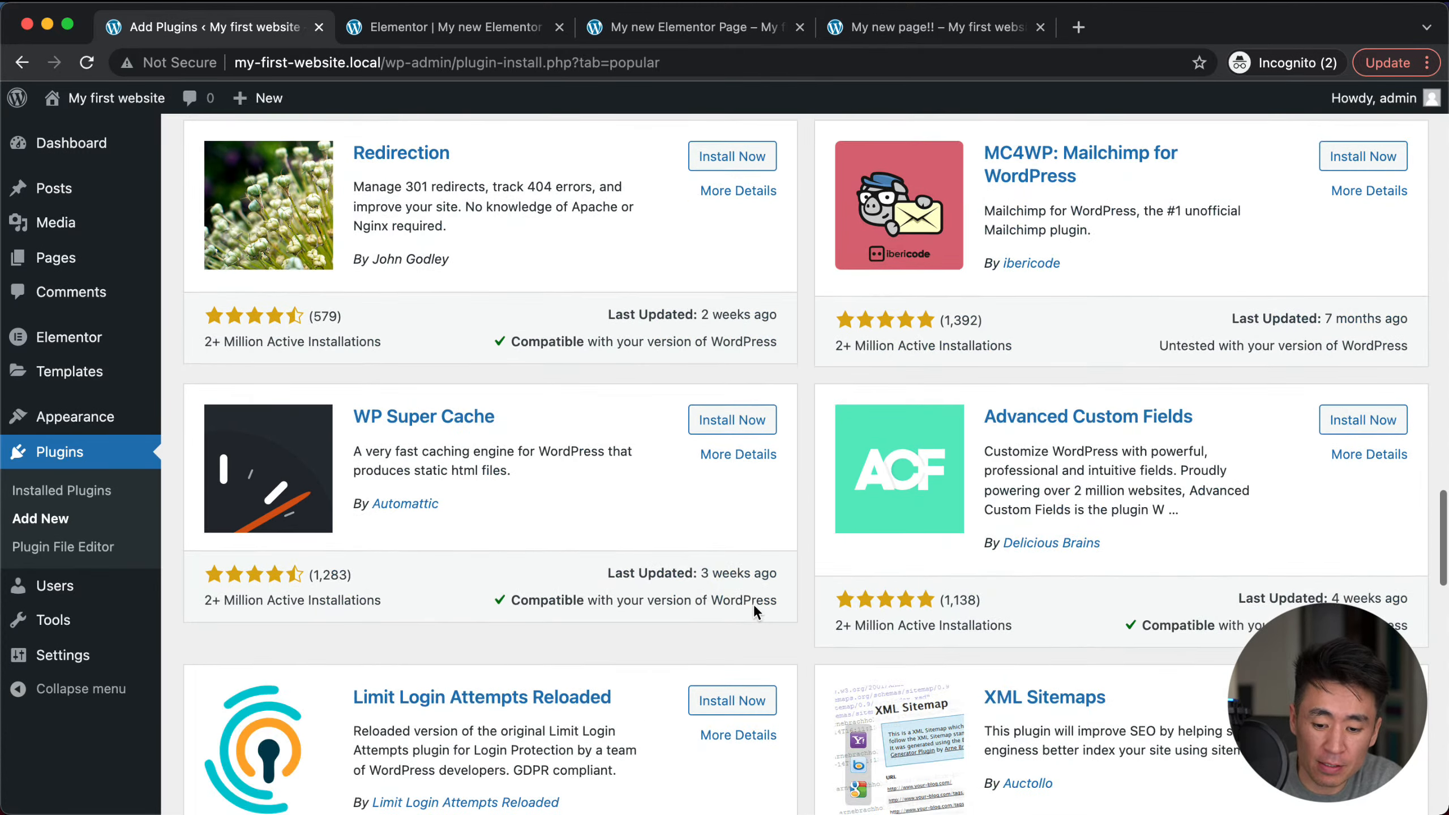
scroll(754, 604, "down", 2)
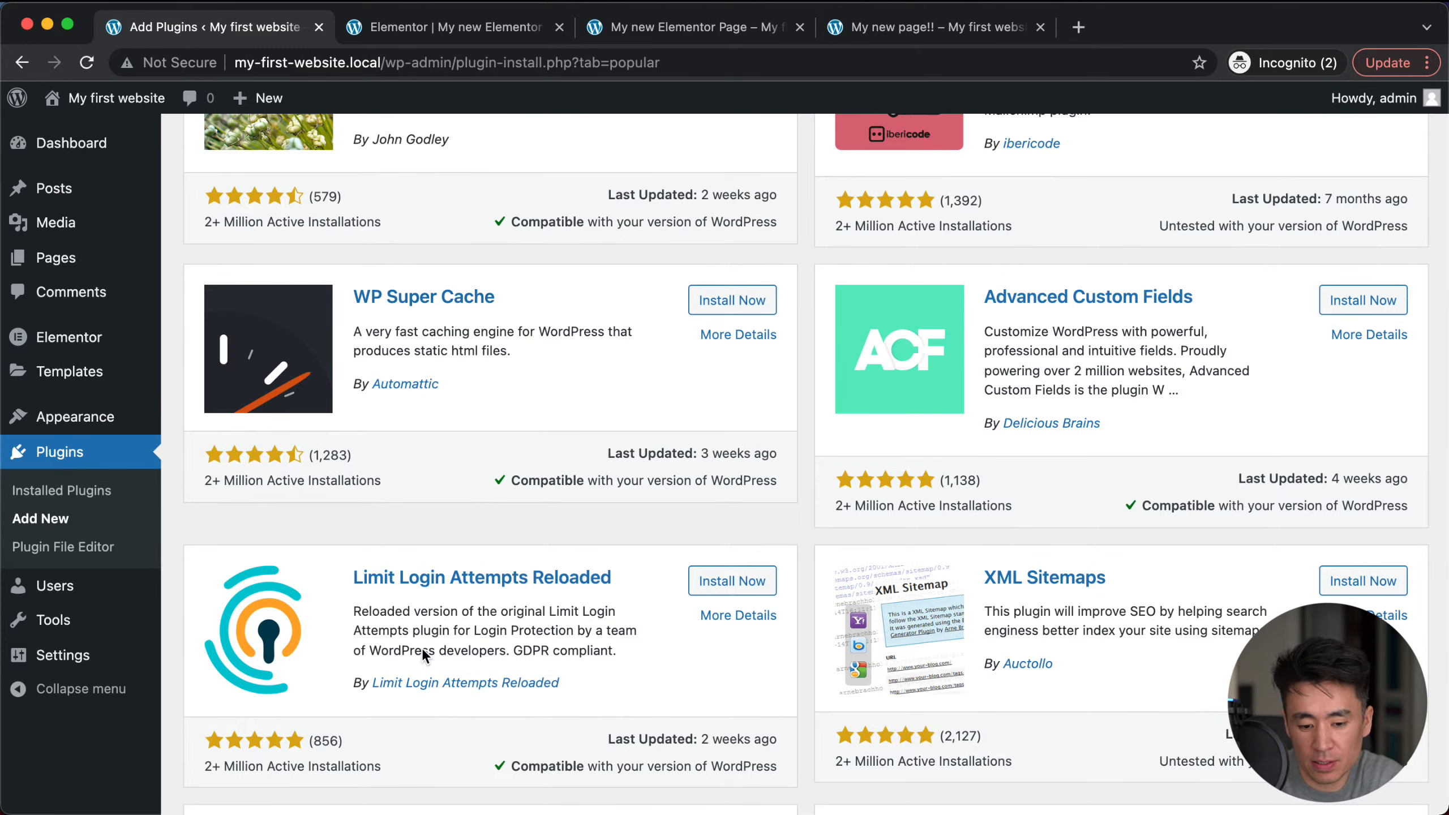
scroll(421, 648, "down", 10)
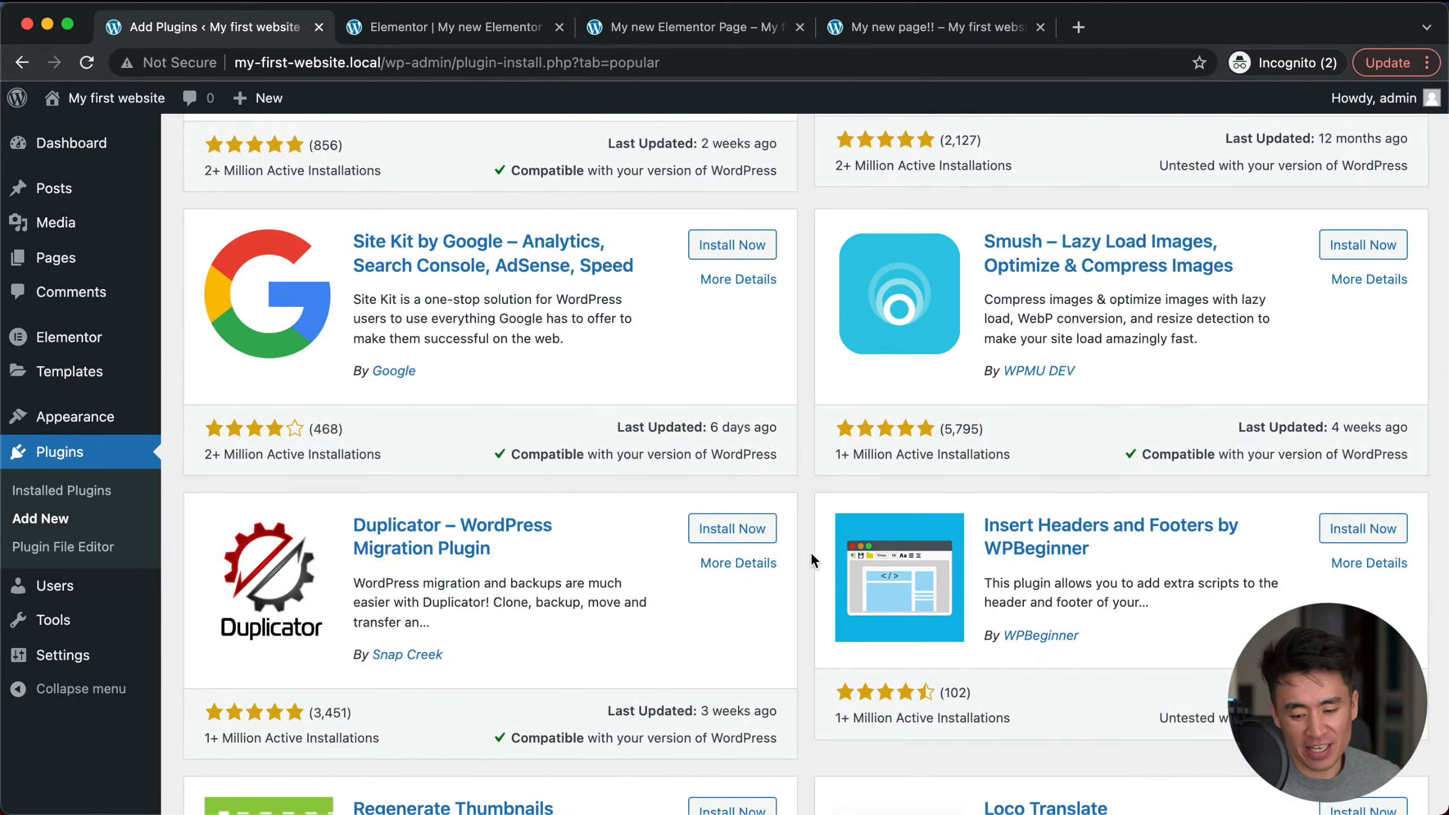
scroll(813, 555, "down", 14)
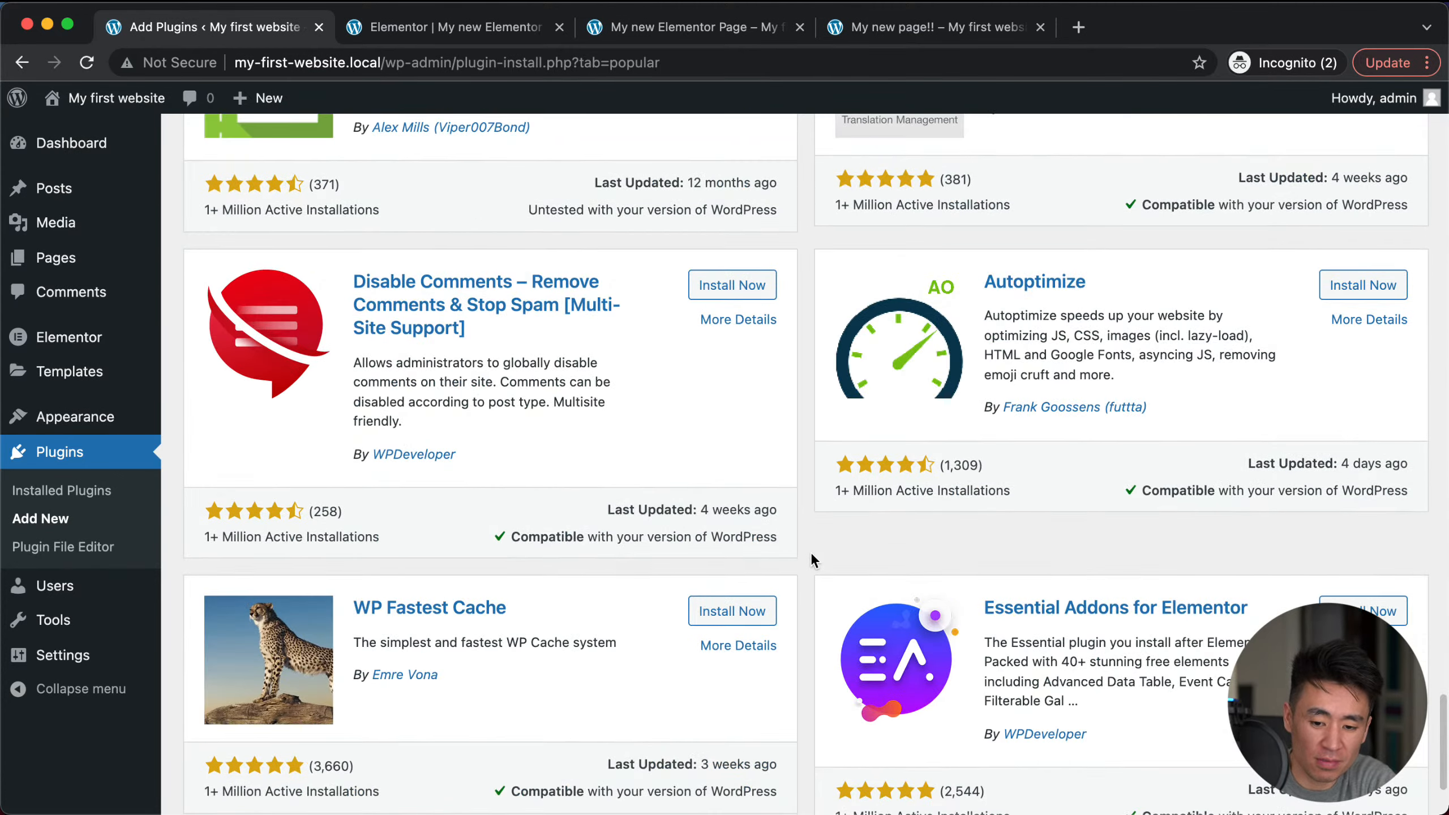
scroll(811, 555, "down", 3)
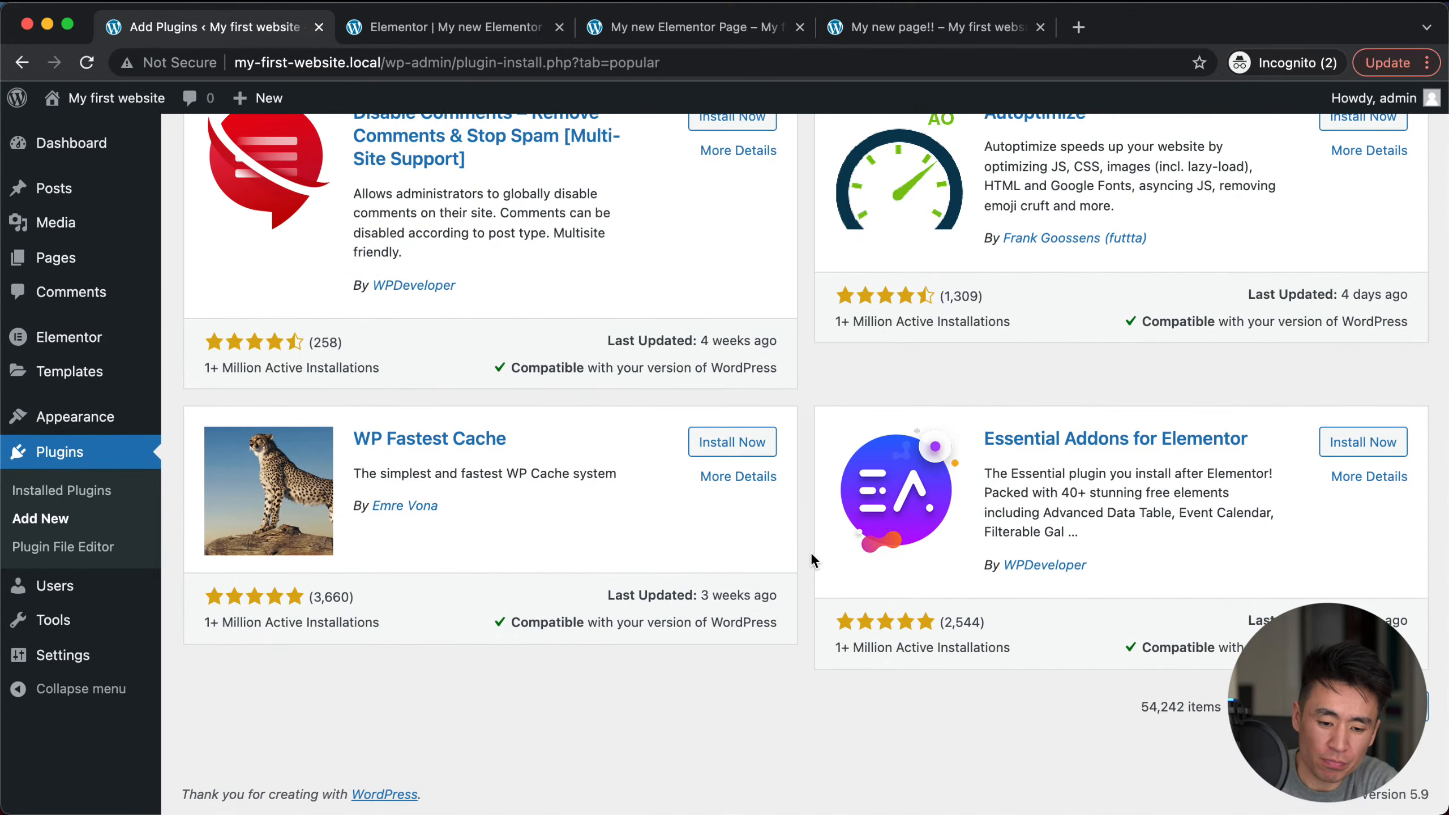
Step: Scroll back up and show the Favorites section, which asks for a WordPress.org username
scroll(811, 405, "up", 20)
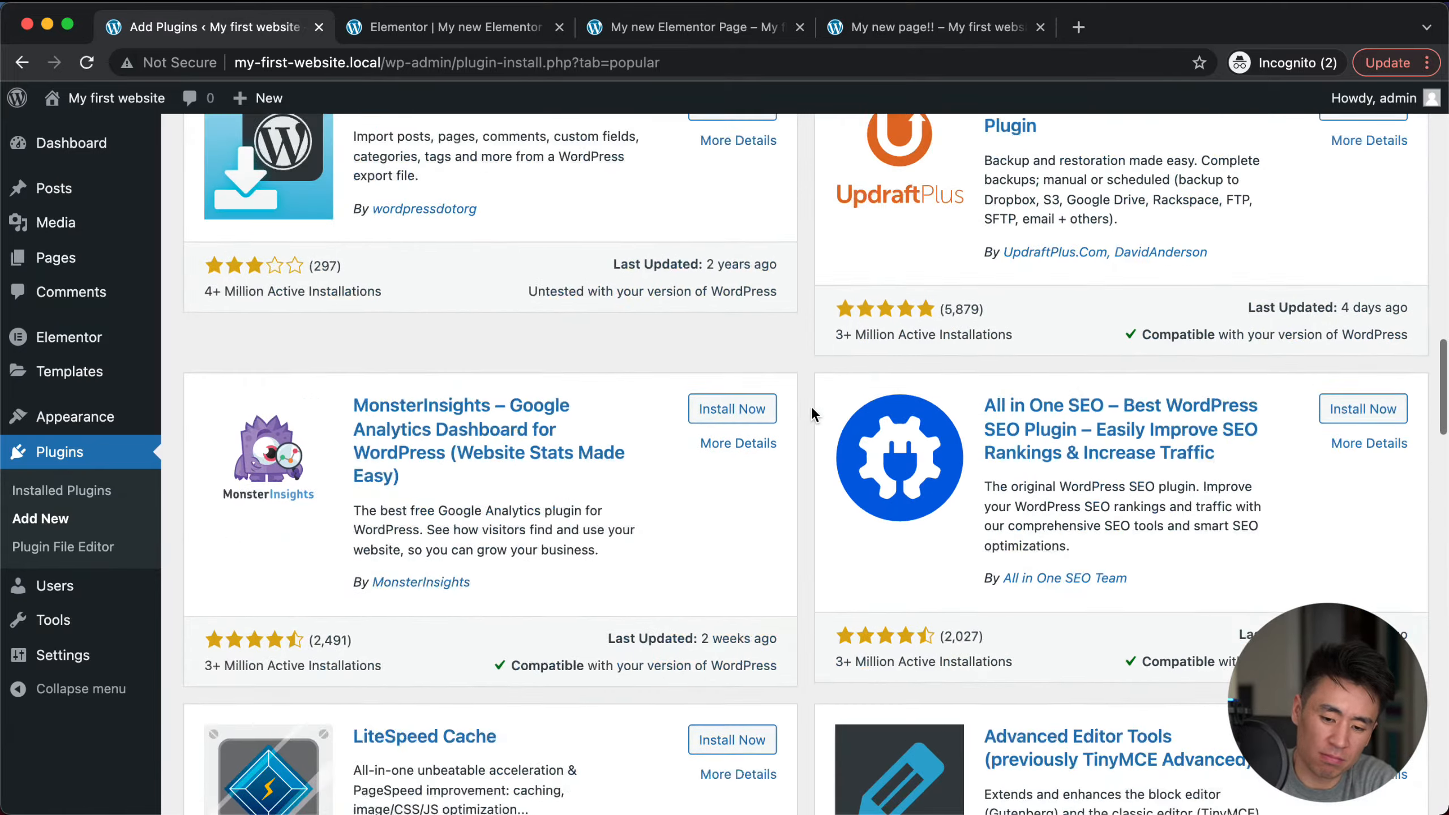
scroll(811, 405, "up", 20)
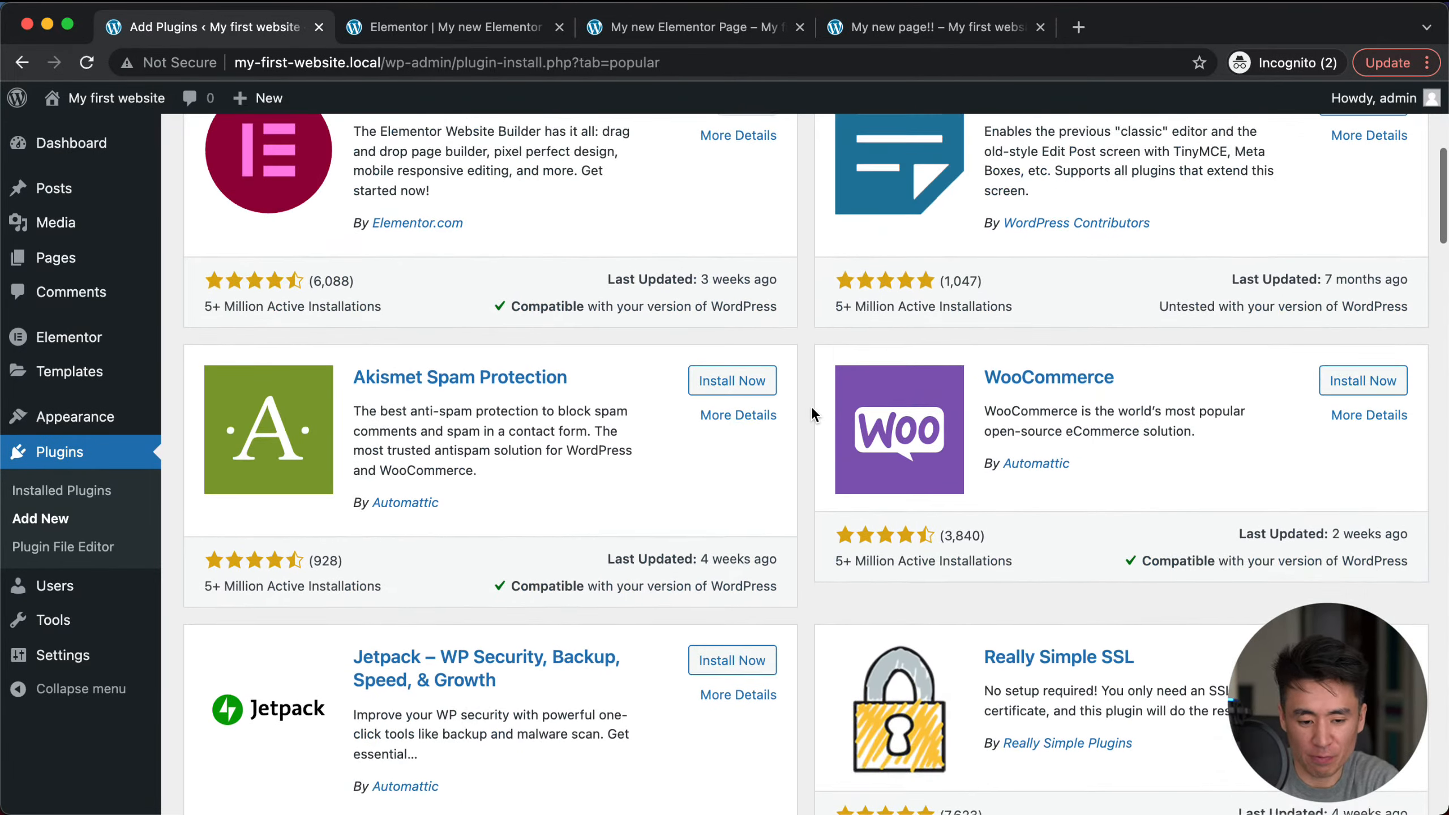
scroll(810, 405, "up", 10)
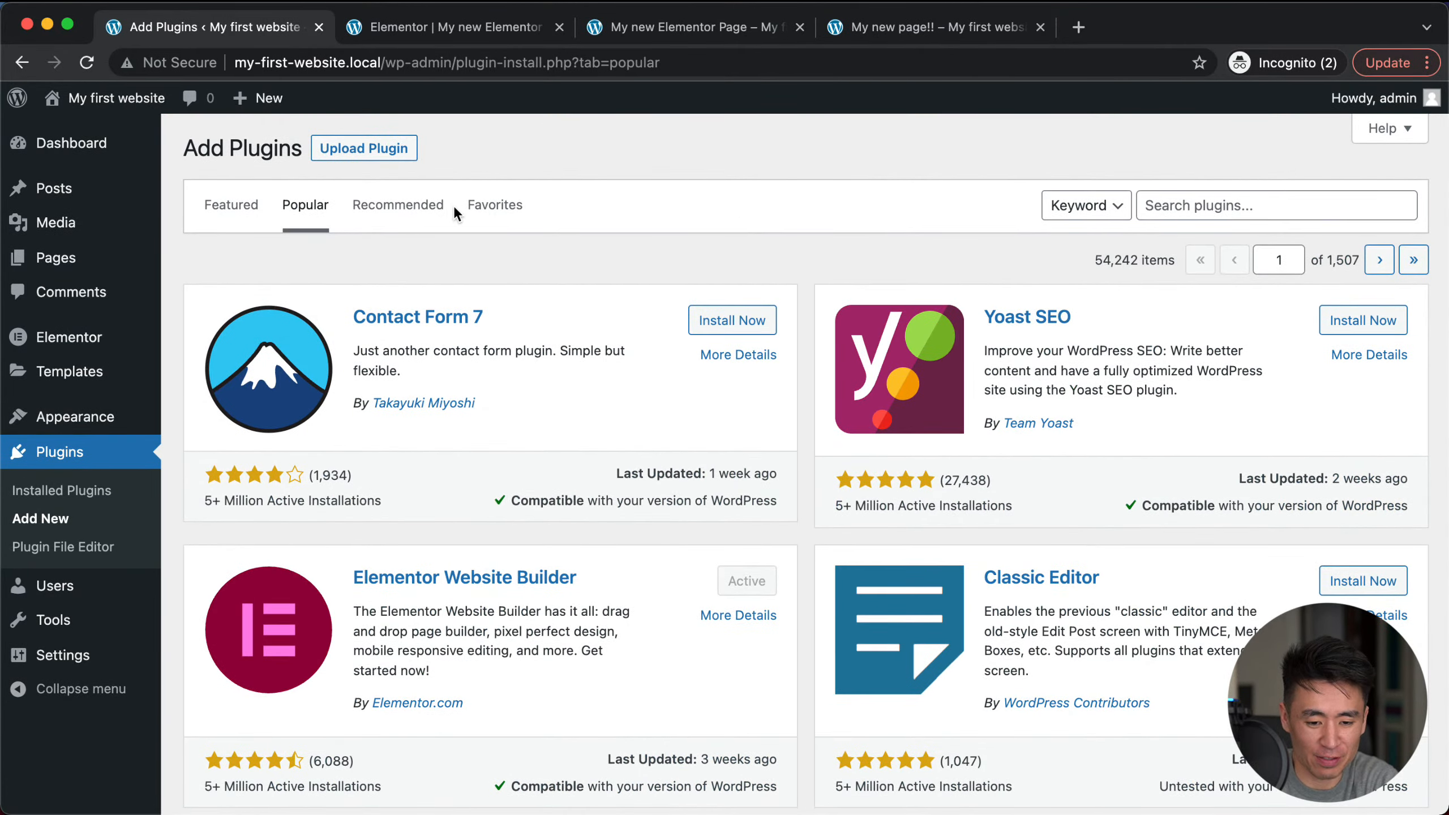
left_click(493, 211)
Step: Show the Recommended plugins list and scroll down through it
left_click(400, 216)
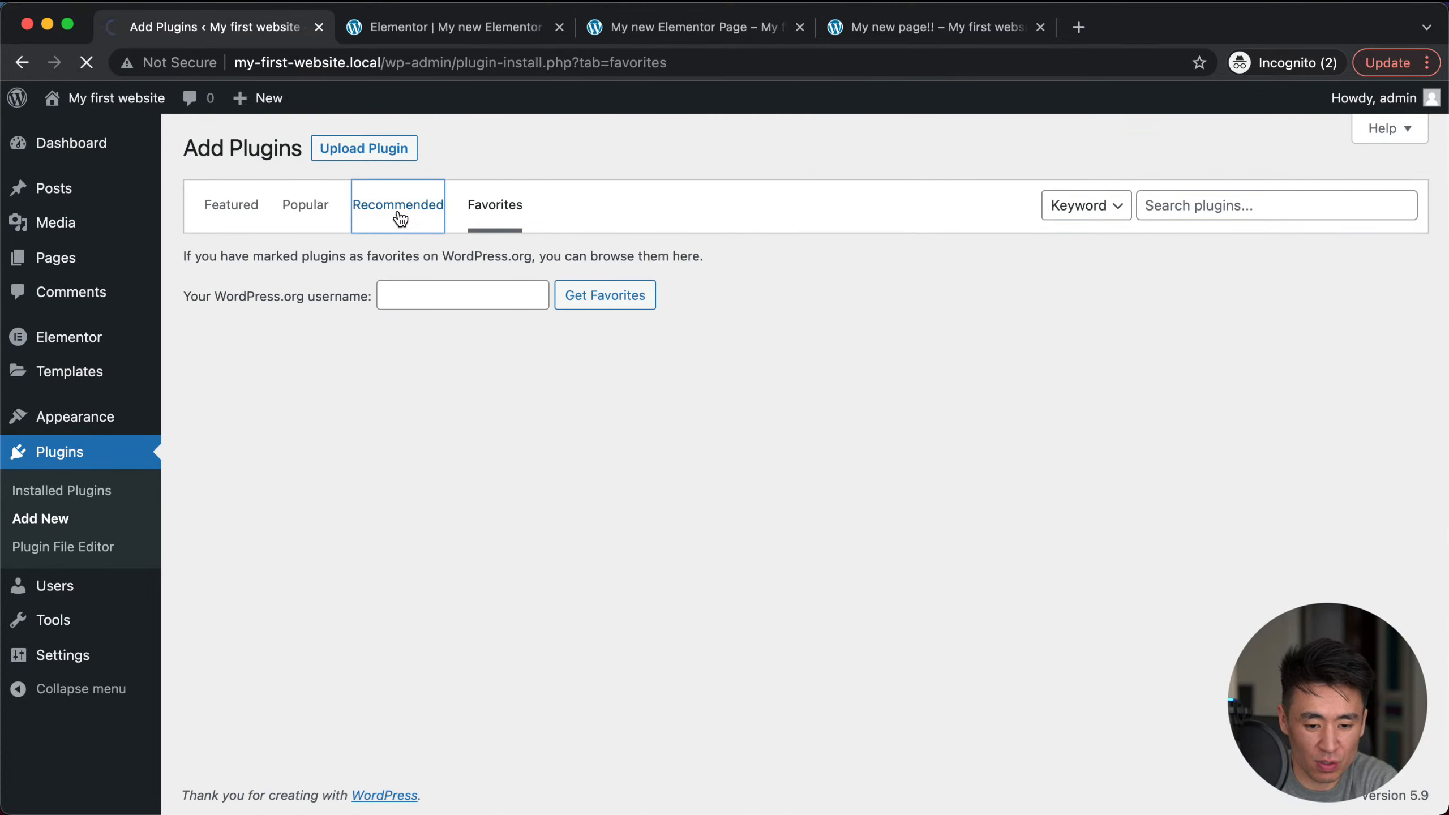
scroll(712, 618, "down", 10)
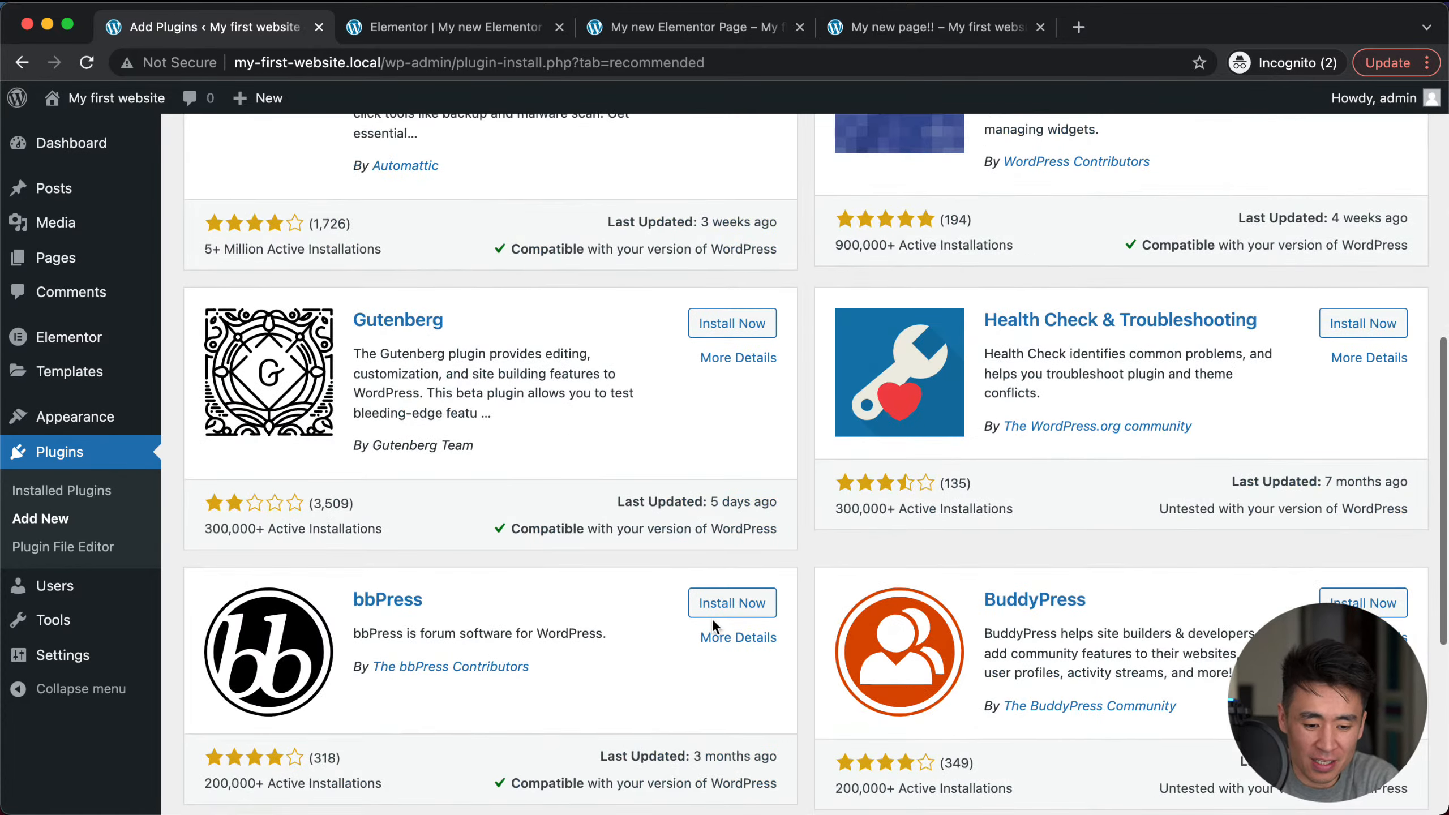
scroll(802, 548, "down", 5)
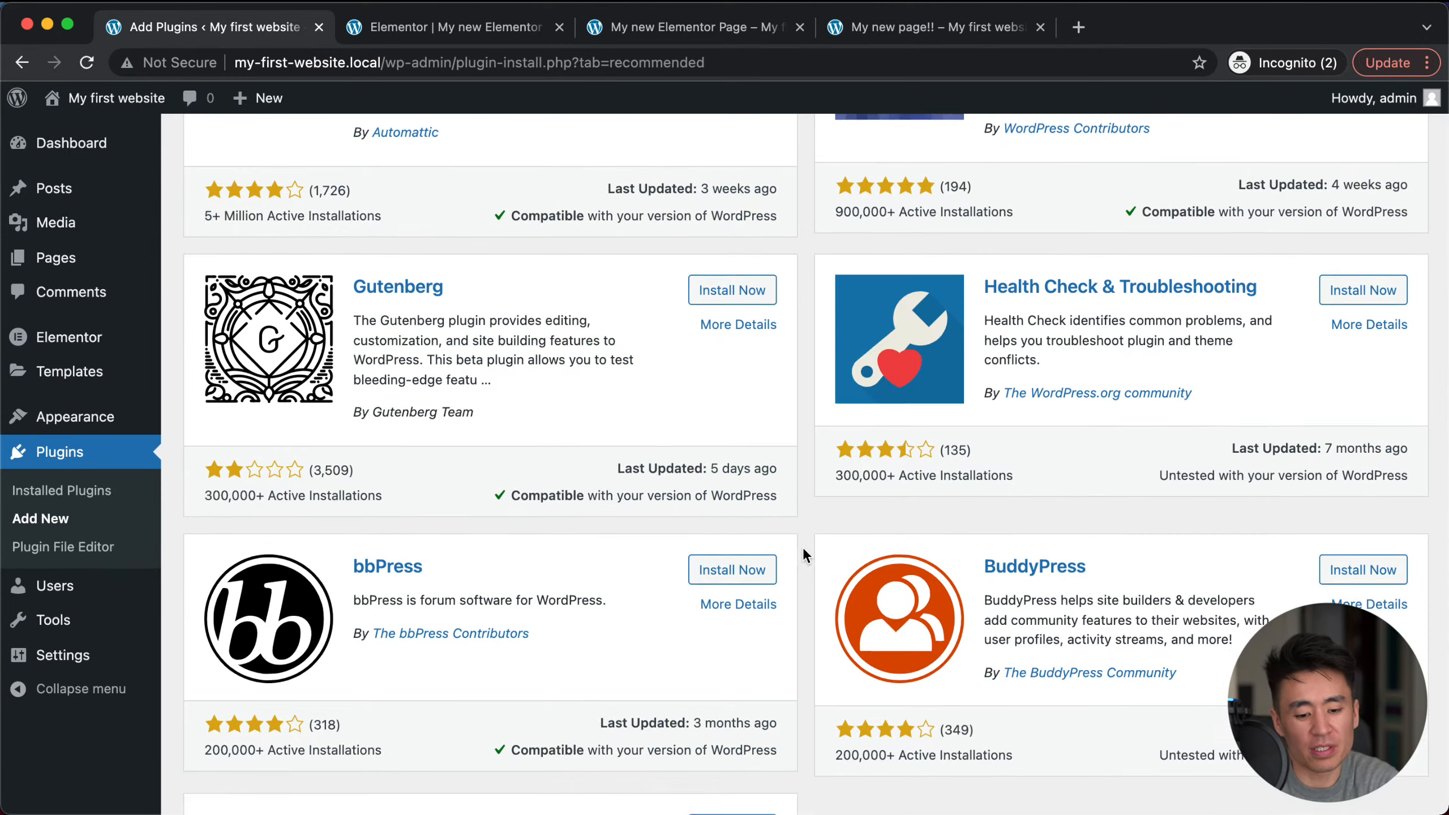
Step: Scroll back up and switch to the Featured list: Classic Editor, Akismet, Jetpack, Classic Widgets
scroll(803, 547, "up", 5)
scroll(803, 547, "up", 3)
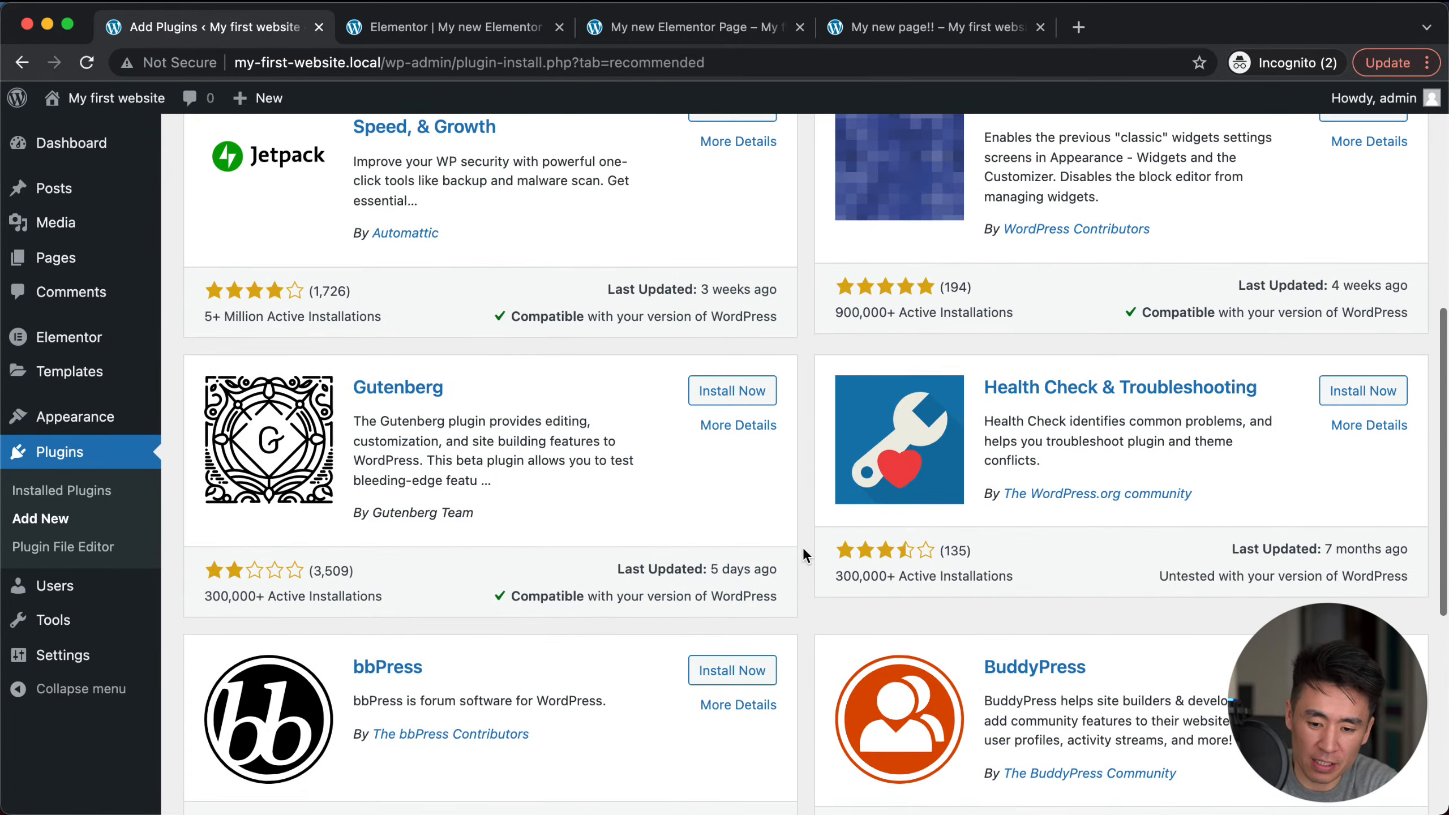
scroll(803, 547, "up", 2)
scroll(802, 548, "up", 3)
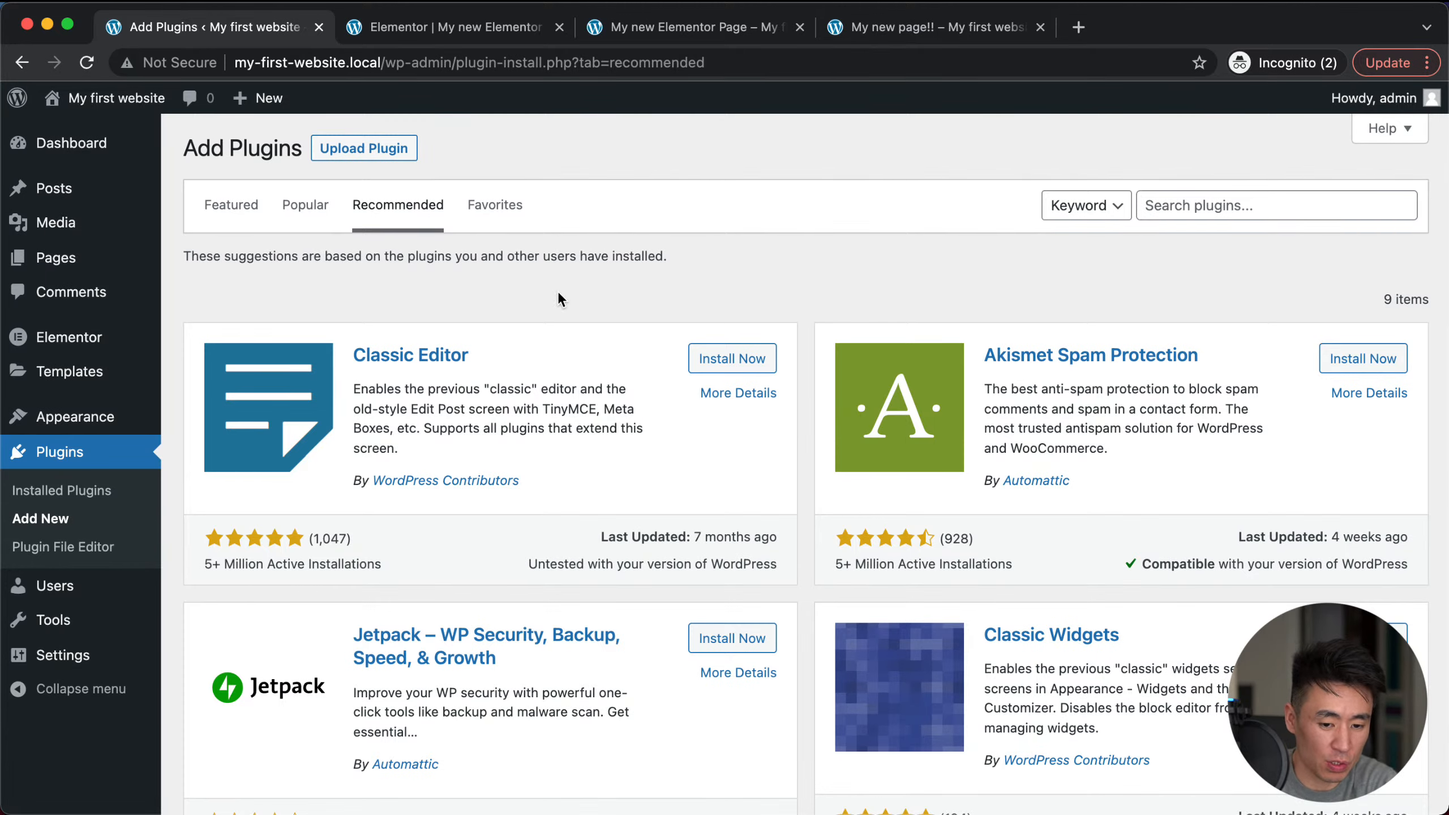
left_click(231, 207)
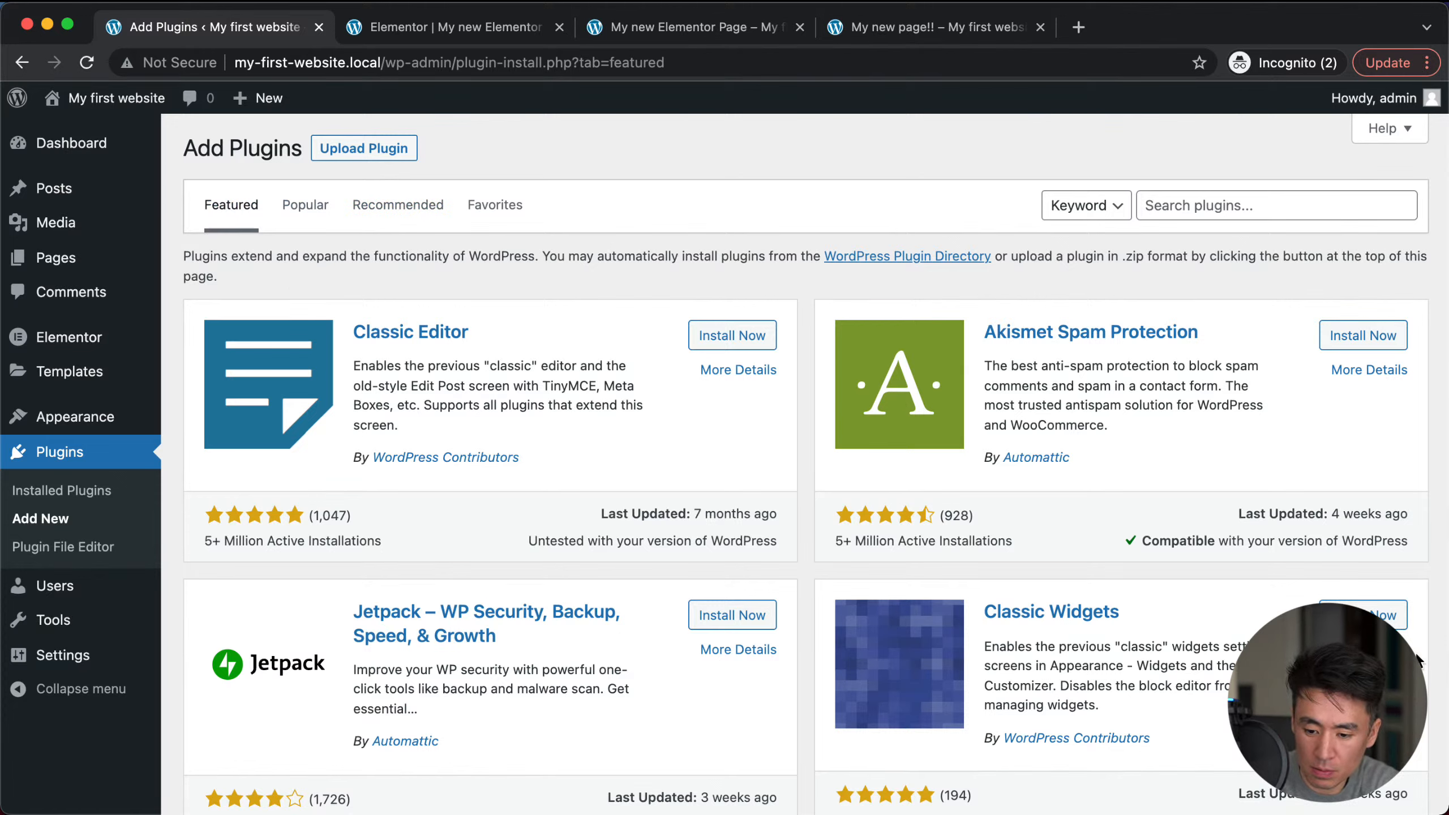
key("super+Tab")
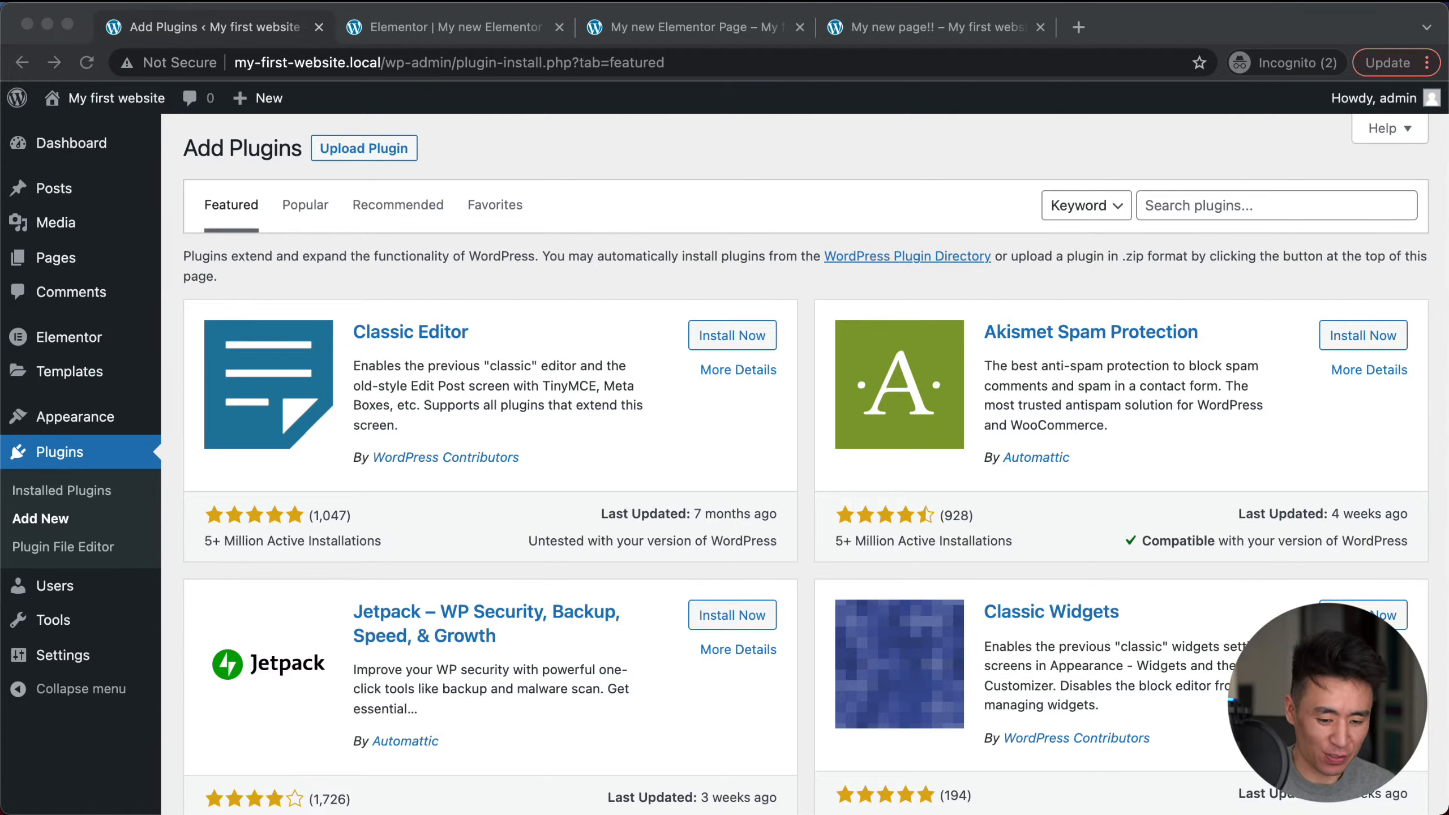
Step: Refocus the browser, scroll the Featured plugins list, and select the word 'functionality'
left_click(498, 492)
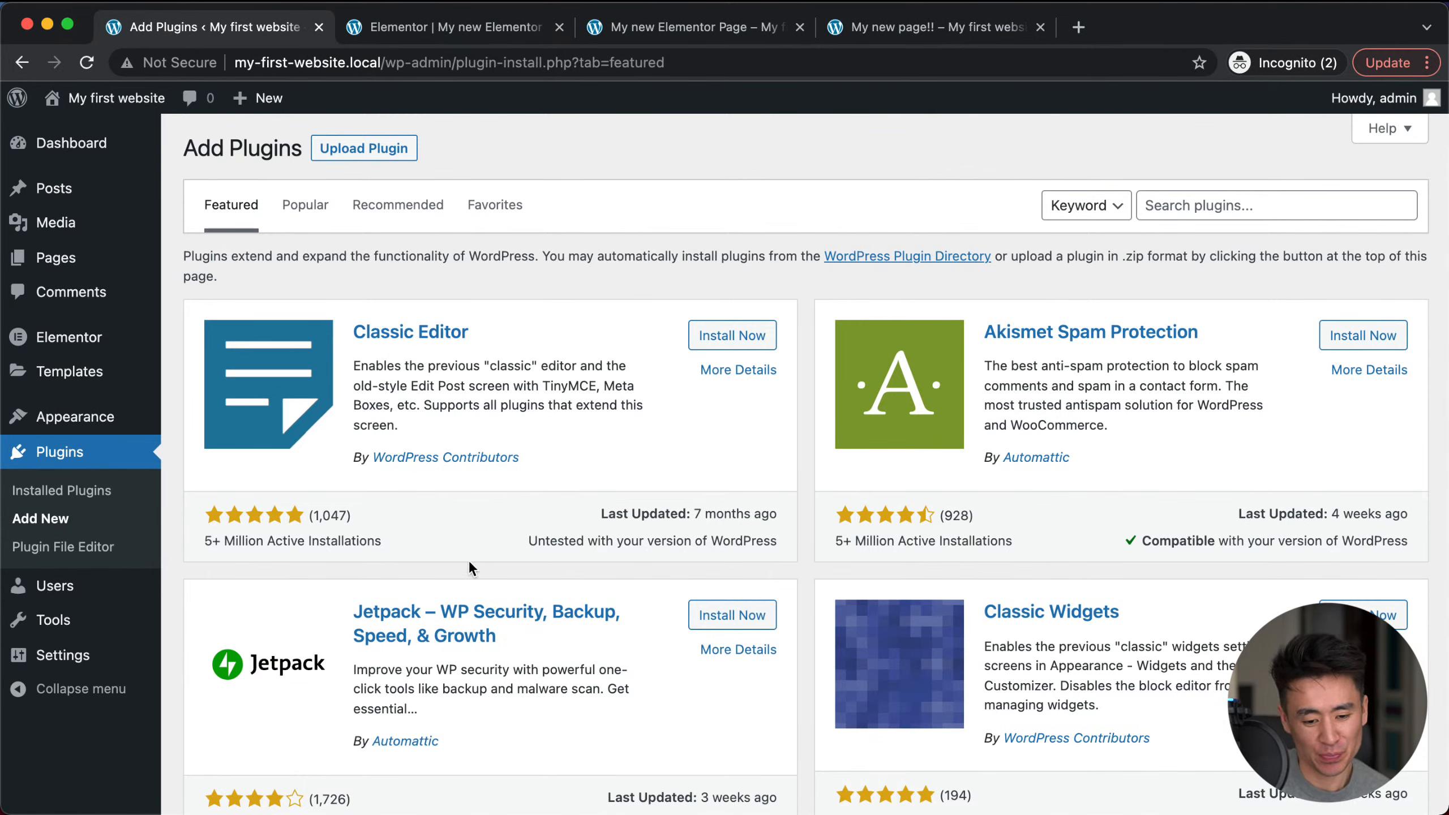
scroll(469, 562, "down", 5)
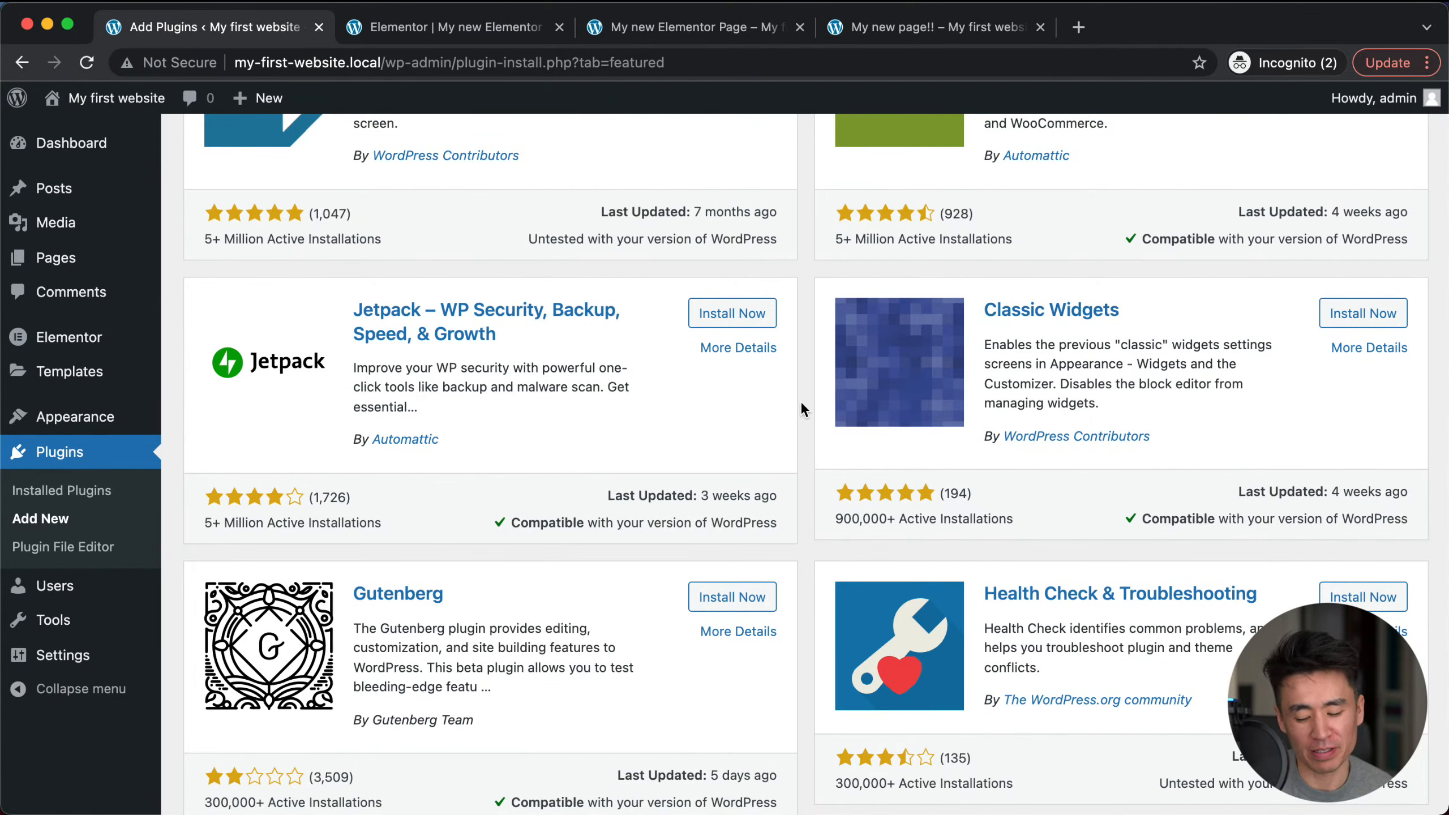
scroll(808, 454, "down", 4)
scroll(809, 453, "up", 10)
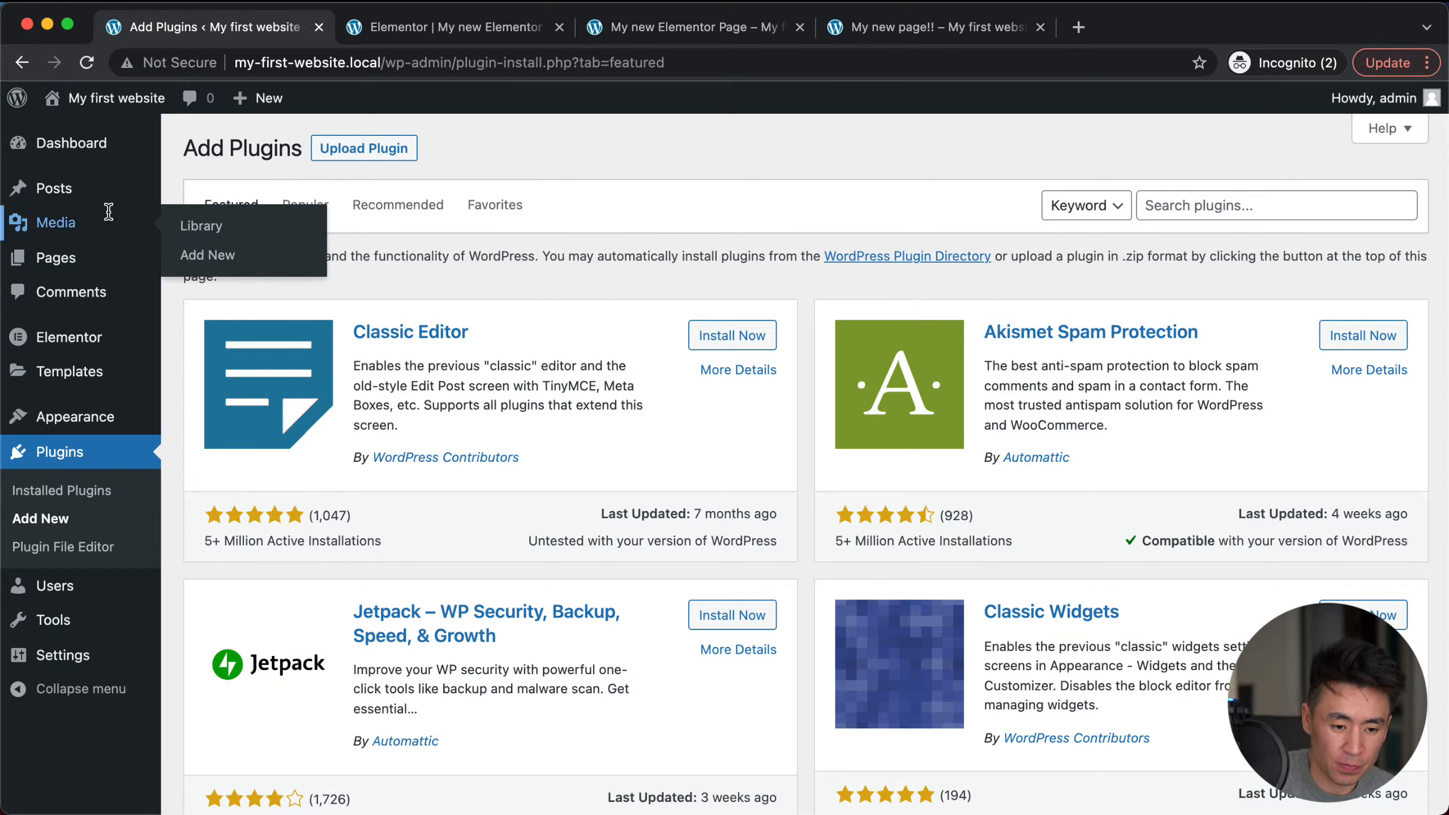
mouse_move(265, 109)
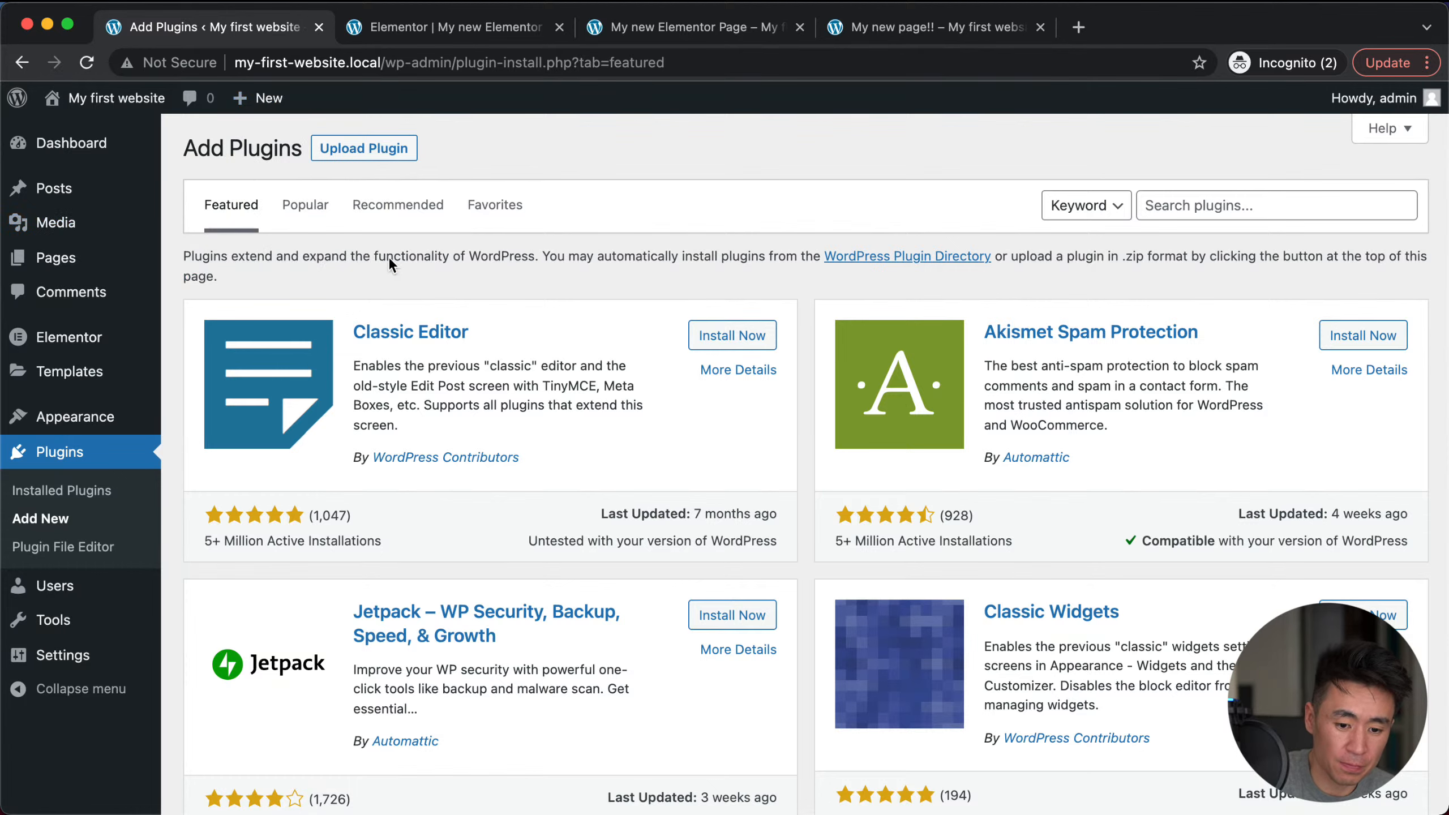
double_click(388, 256)
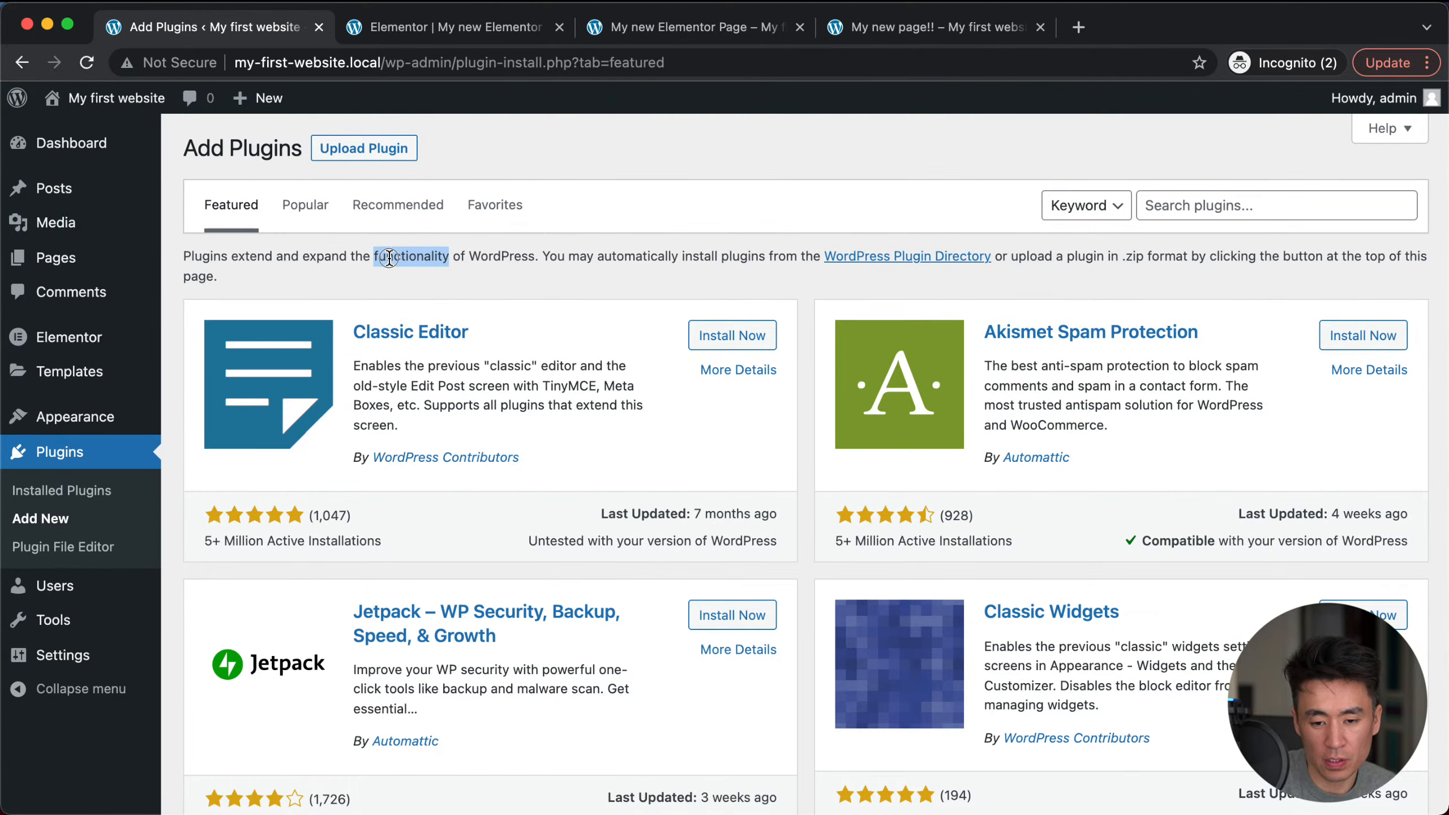
Step: Switch to the Elementor editor tab, then back to the Add Plugins page
left_click(462, 29)
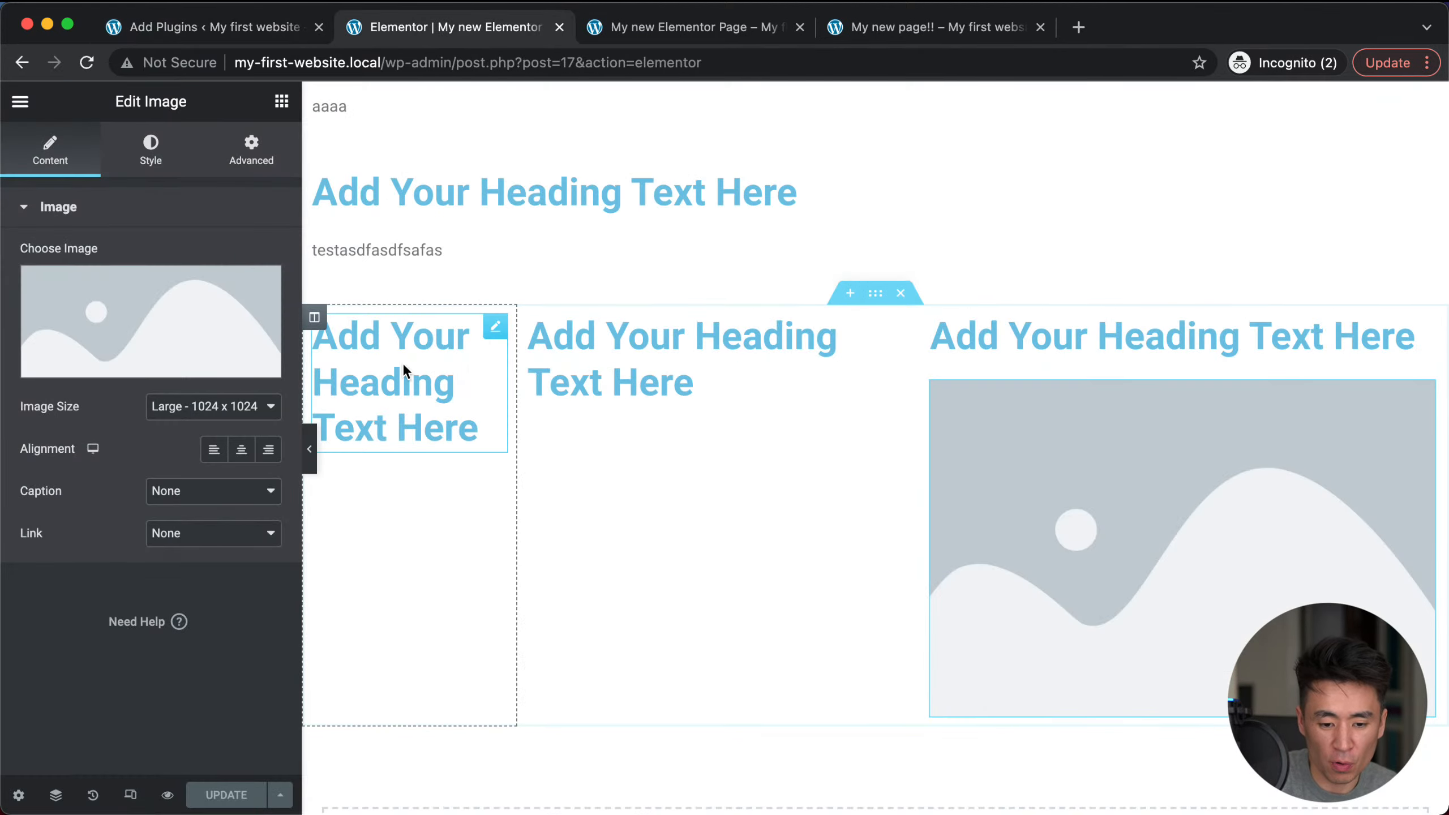
left_click(246, 35)
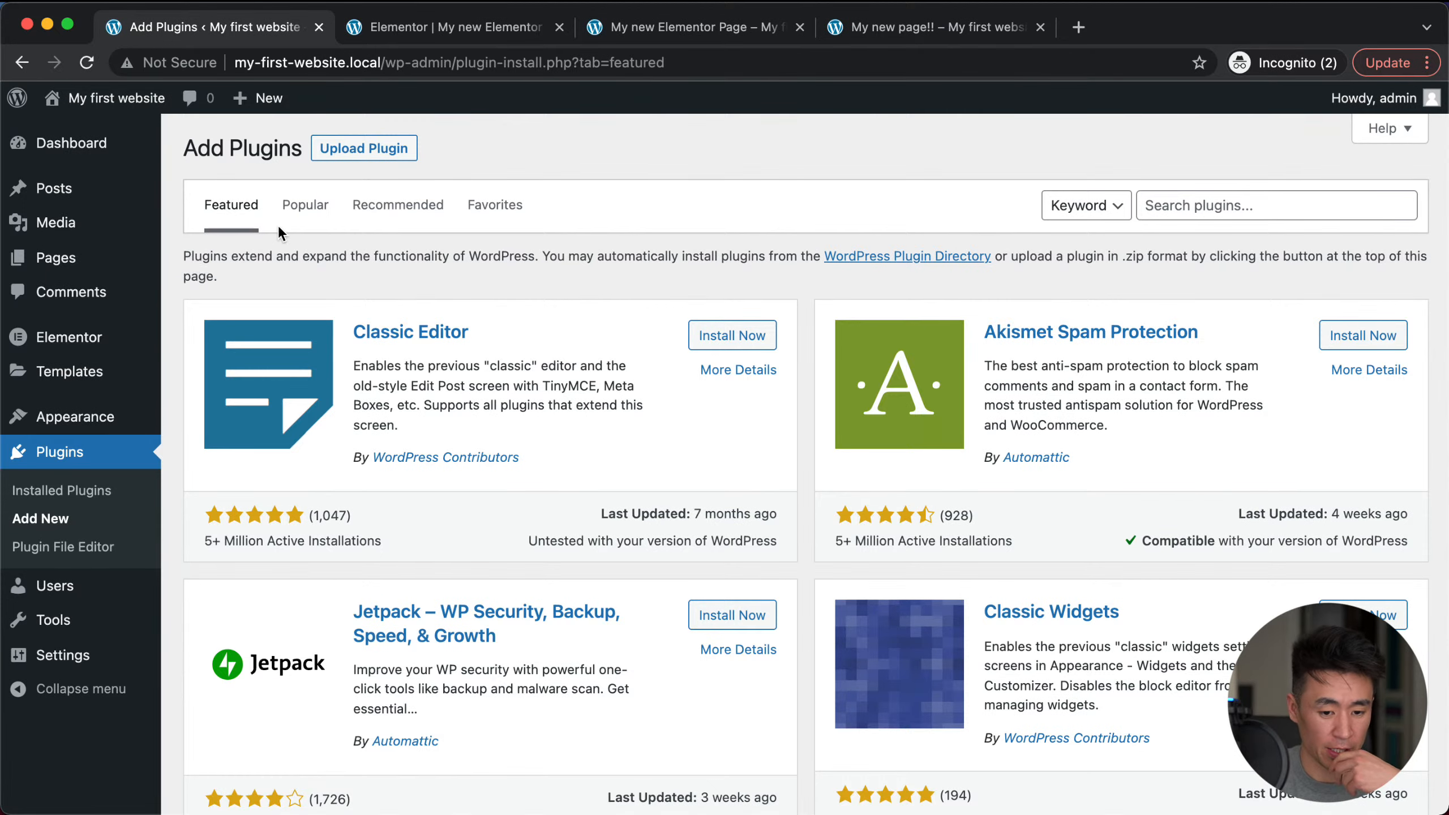
Step: Show the Popular list (54,242 plugins, Contact Form 7 first), scroll down, then back up
left_click(317, 212)
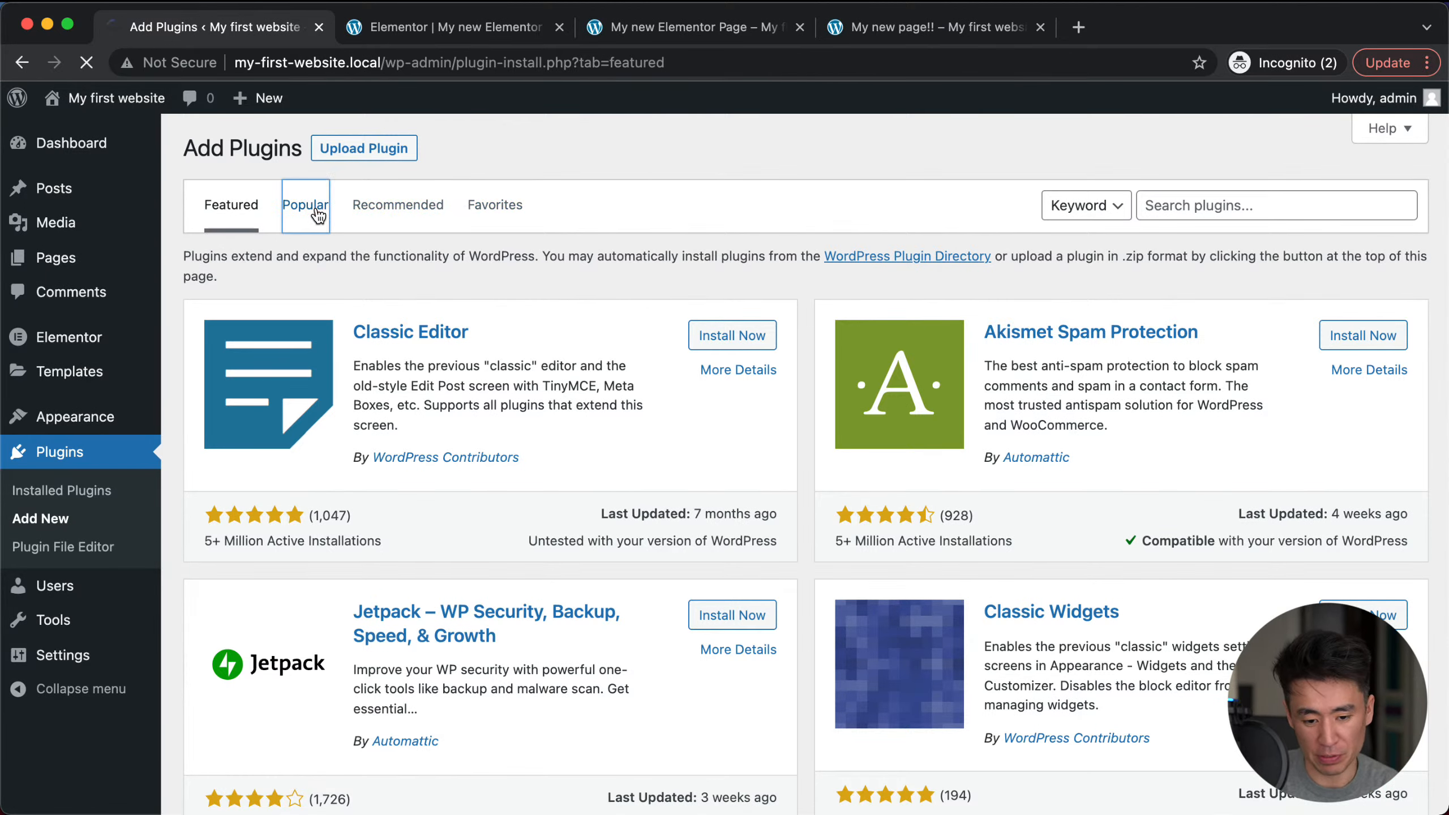
scroll(488, 628, "down", 1)
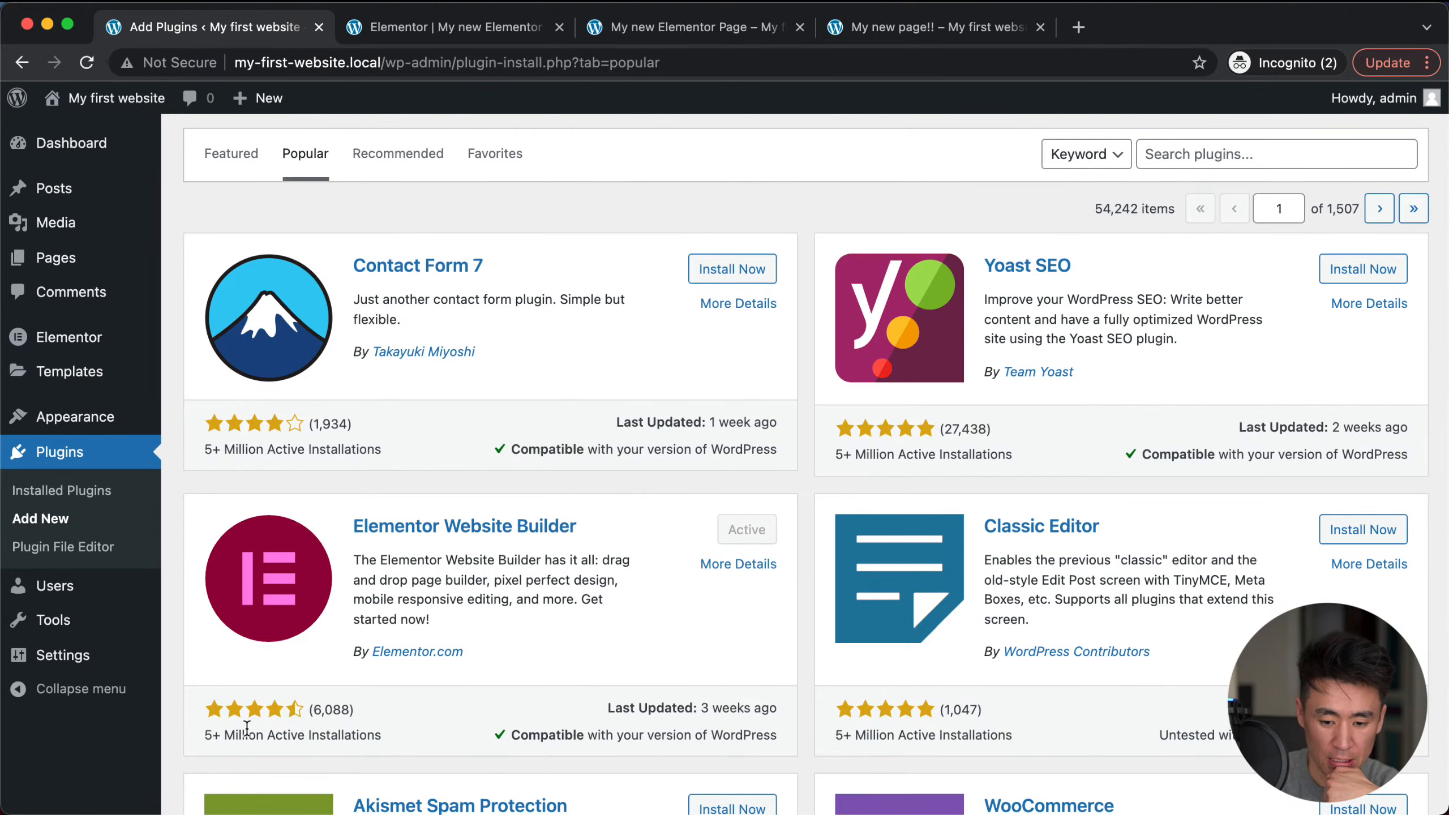
scroll(550, 670, "down", 10)
scroll(550, 671, "down", 4)
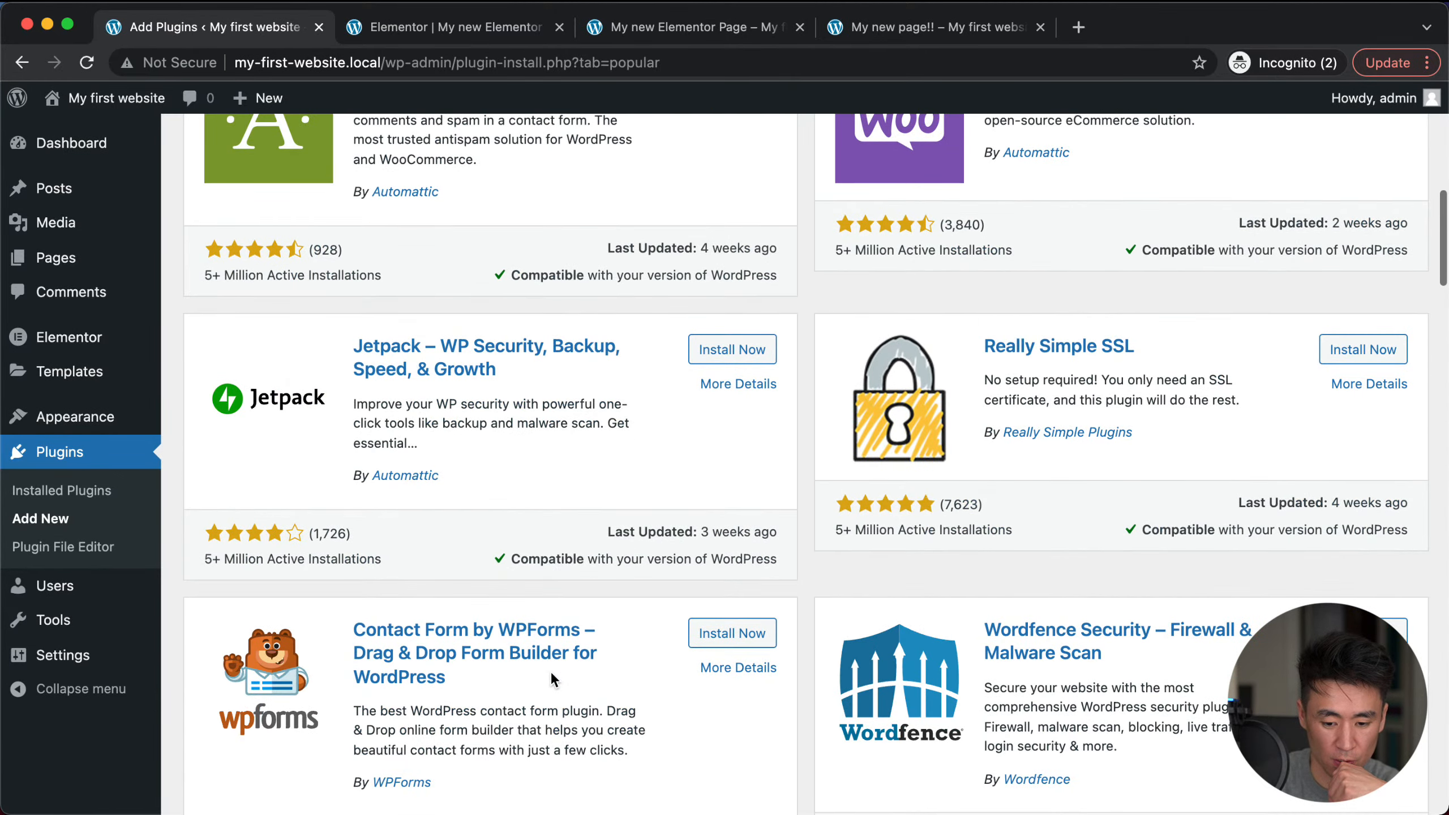
scroll(591, 467, "down", 5)
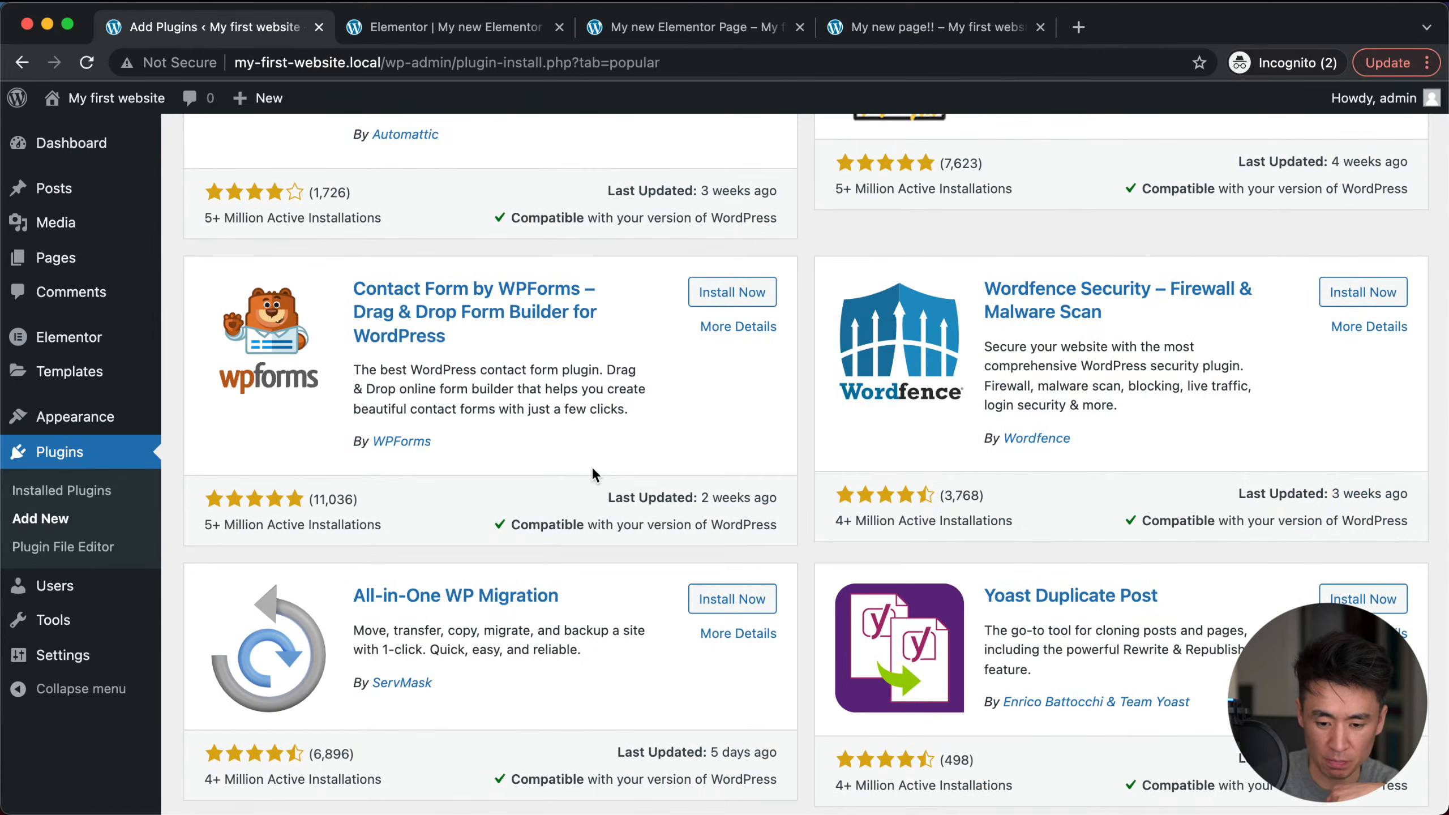
scroll(591, 467, "down", 1)
scroll(591, 467, "up", 12)
scroll(591, 467, "up", 7)
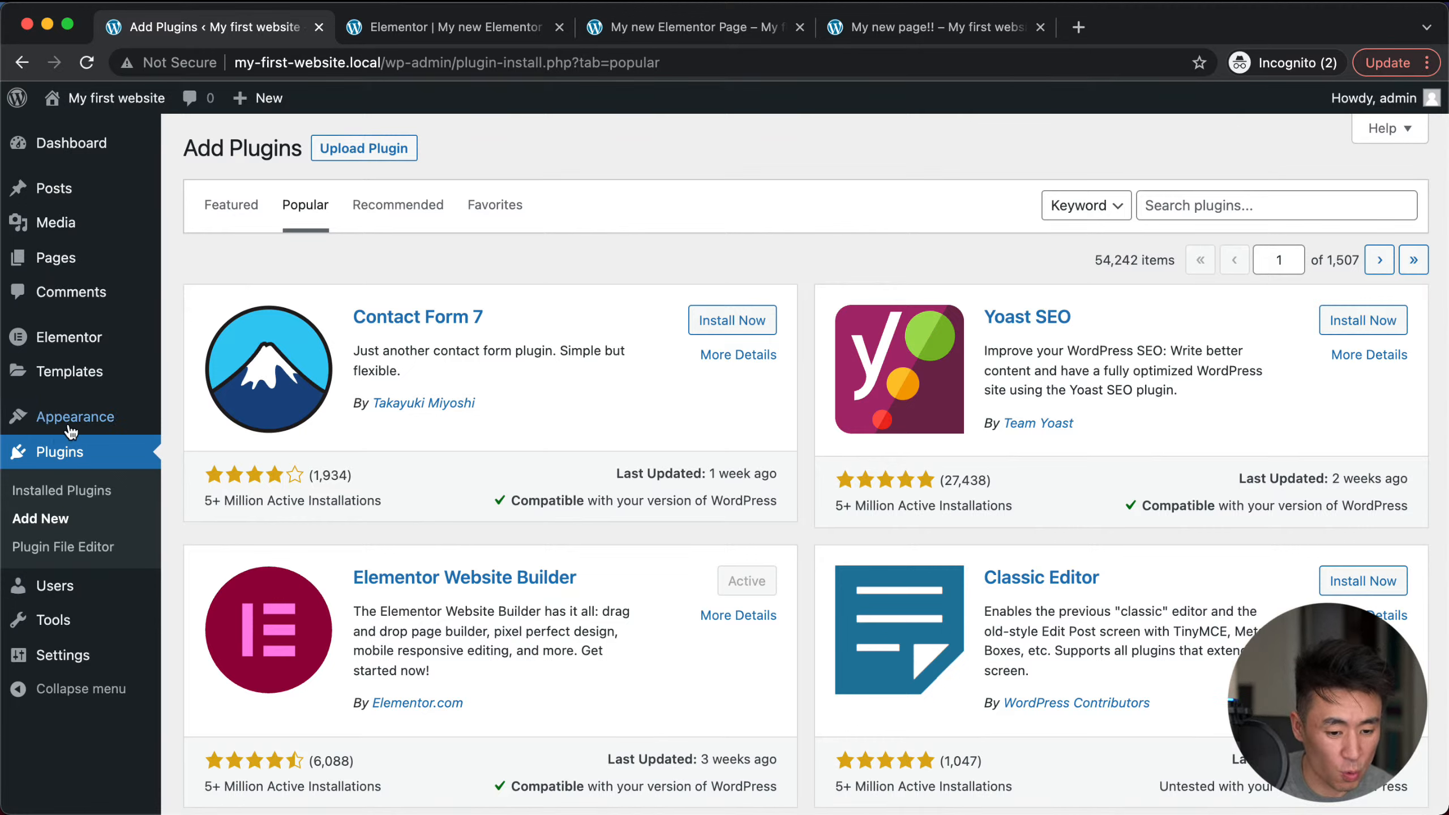
mouse_move(112, 425)
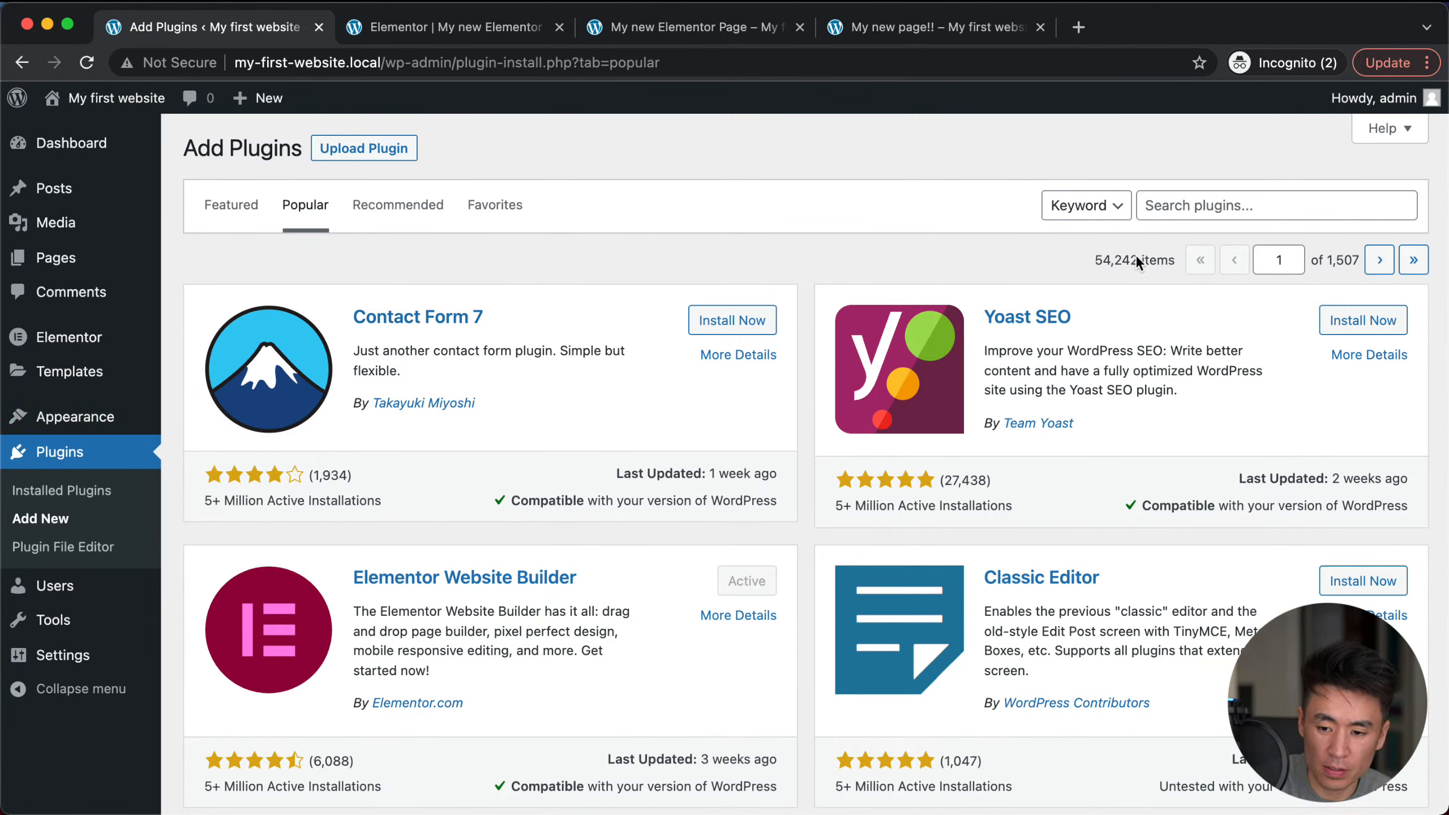
key("super+Tab")
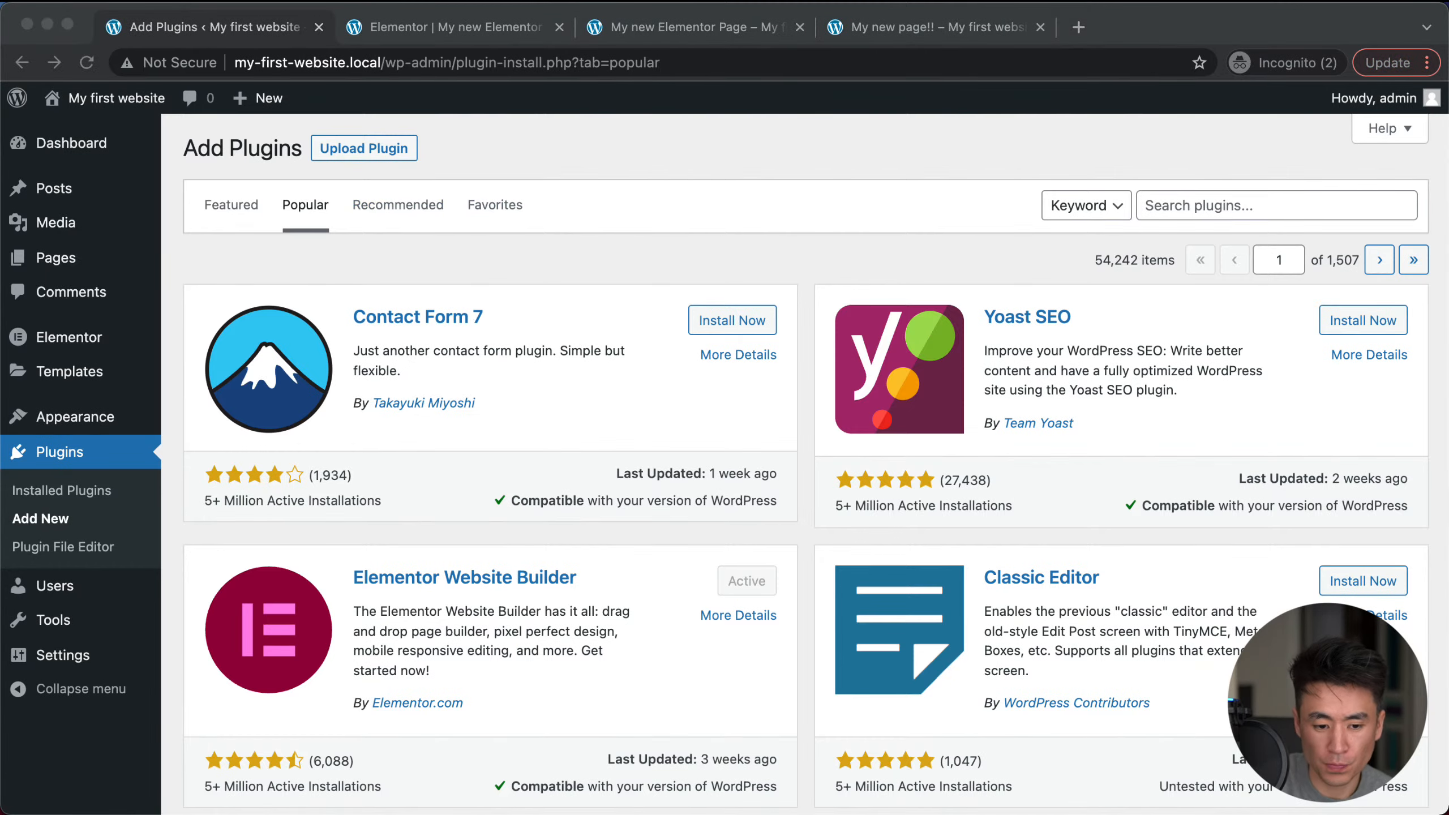